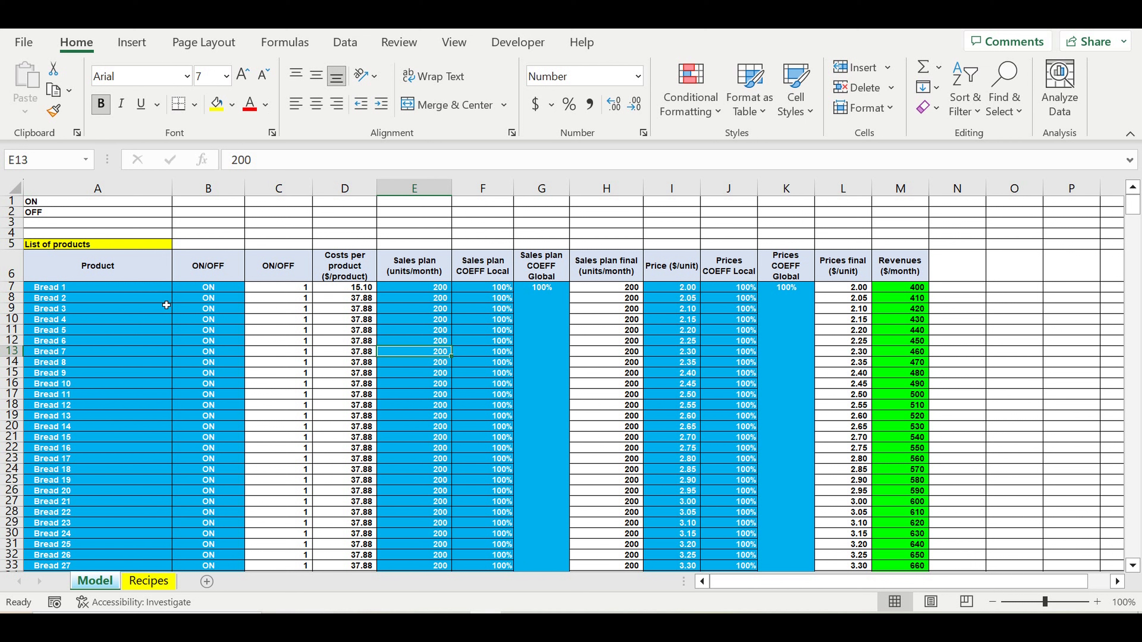
Step: Compare the blue input cells in the Product and ON/OFF columns with the white formula cells in columns C and D
left_click(142, 290)
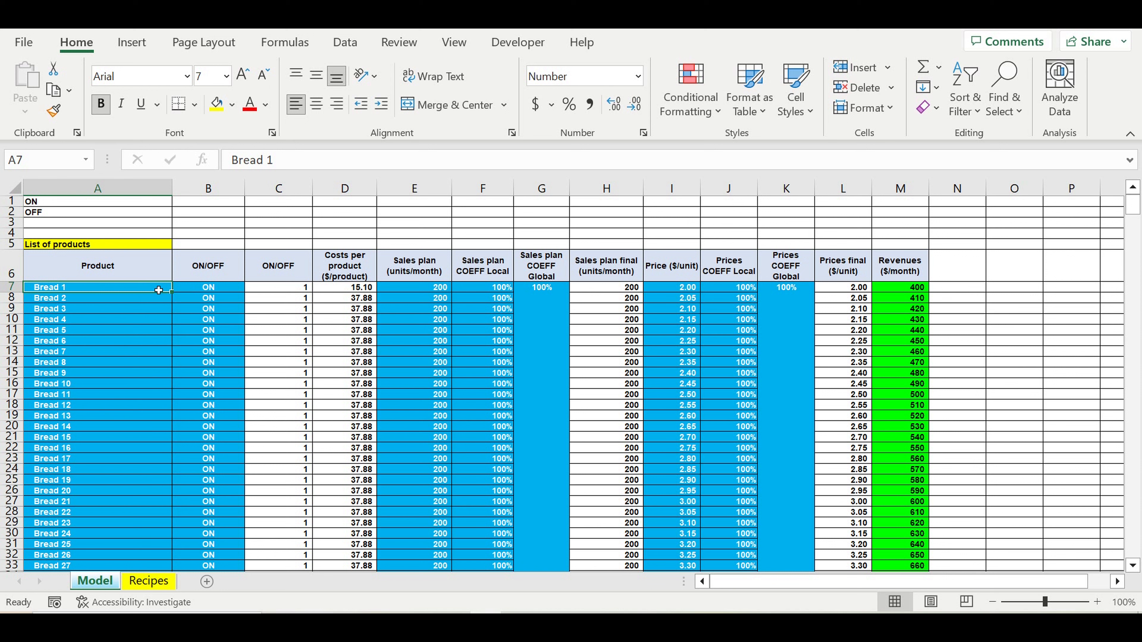
left_click_drag(158, 291, 227, 501)
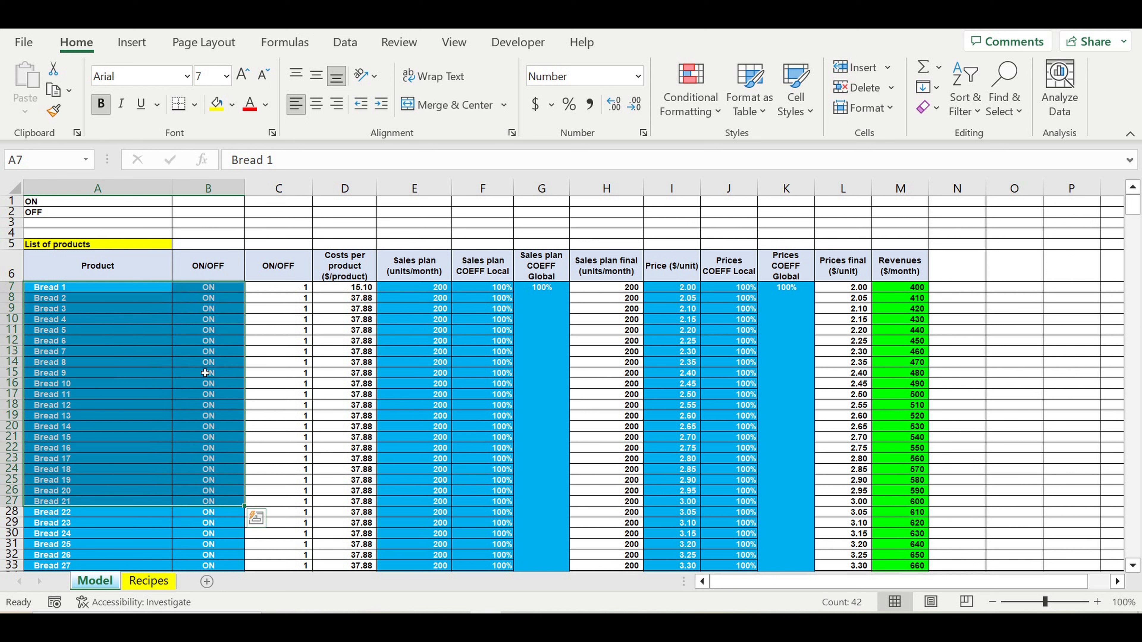
left_click(275, 398)
left_click(283, 330)
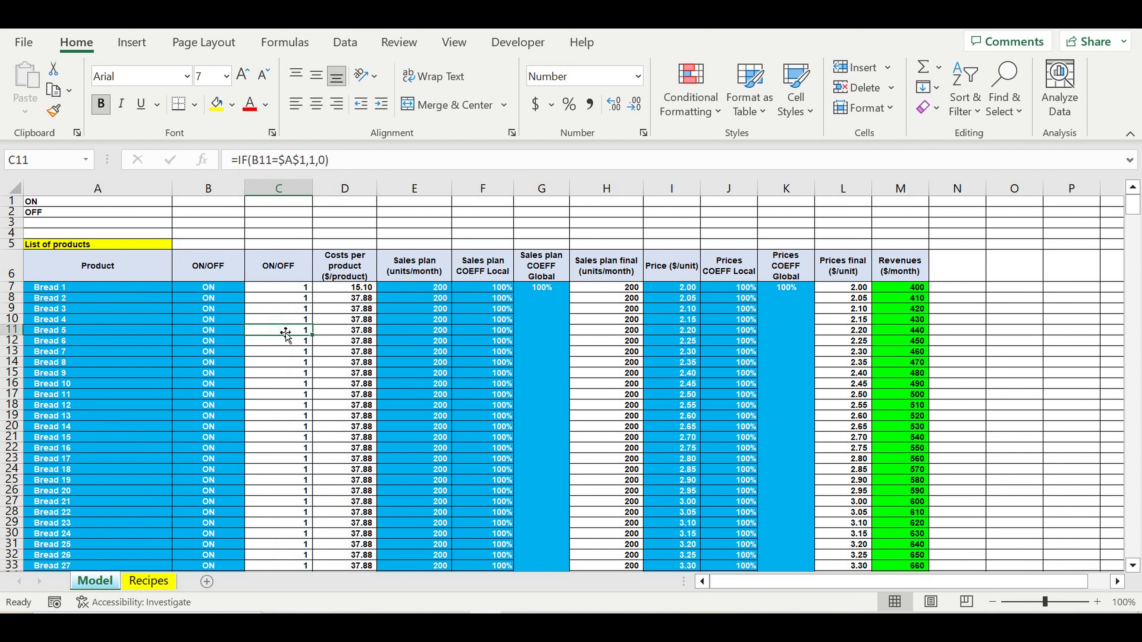
left_click(348, 310)
left_click(360, 357)
left_click(264, 365)
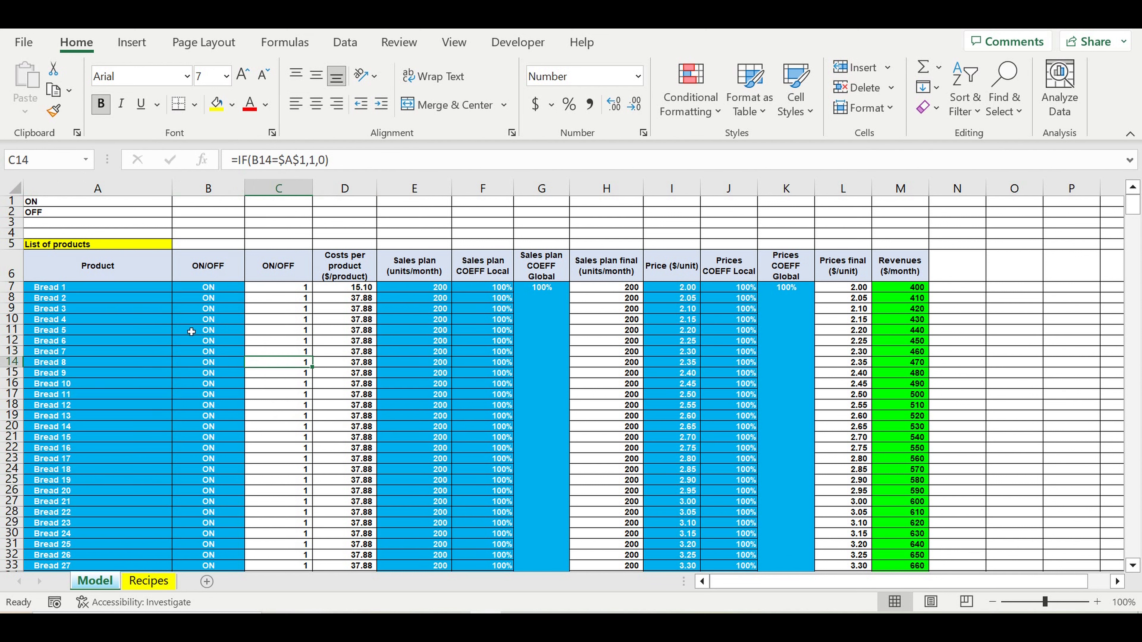
left_click_drag(132, 292, 201, 503)
left_click(185, 373)
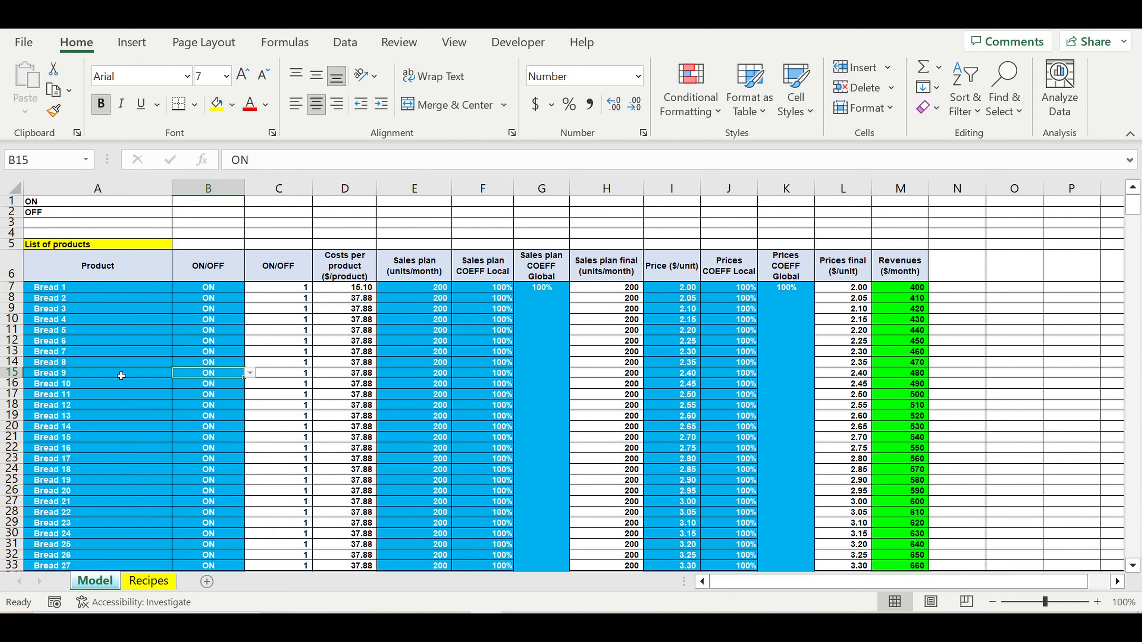
left_click(102, 362)
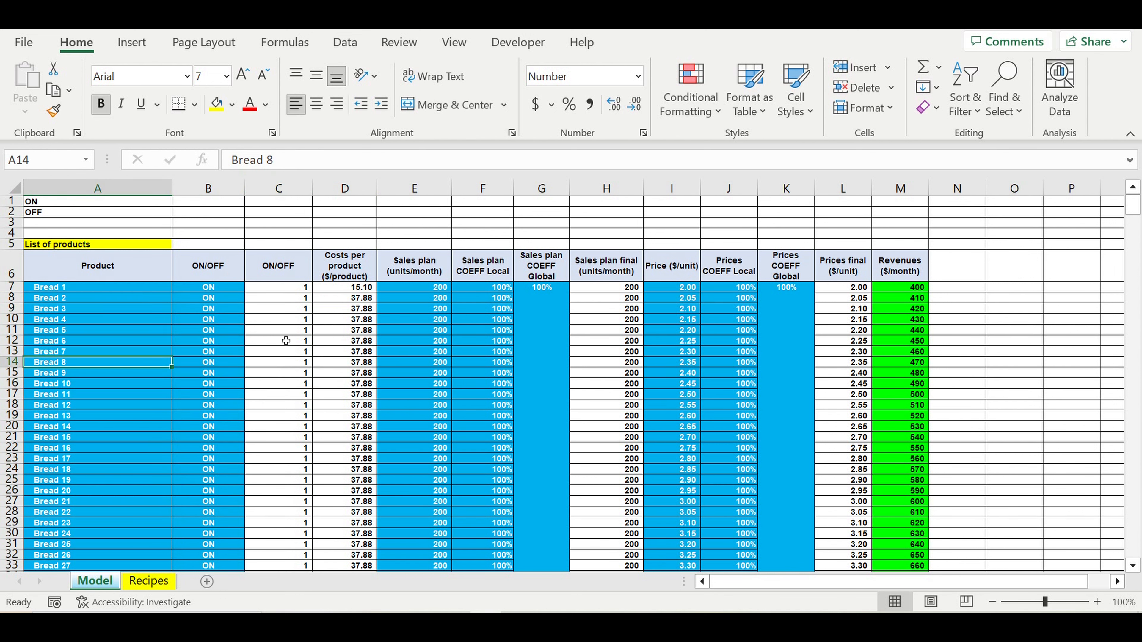
Step: Review the product names in the Model sheet's list of products, going down through the bread items and back to Bread 1
left_click(93, 582)
left_click(71, 288)
left_click_drag(71, 289, 90, 512)
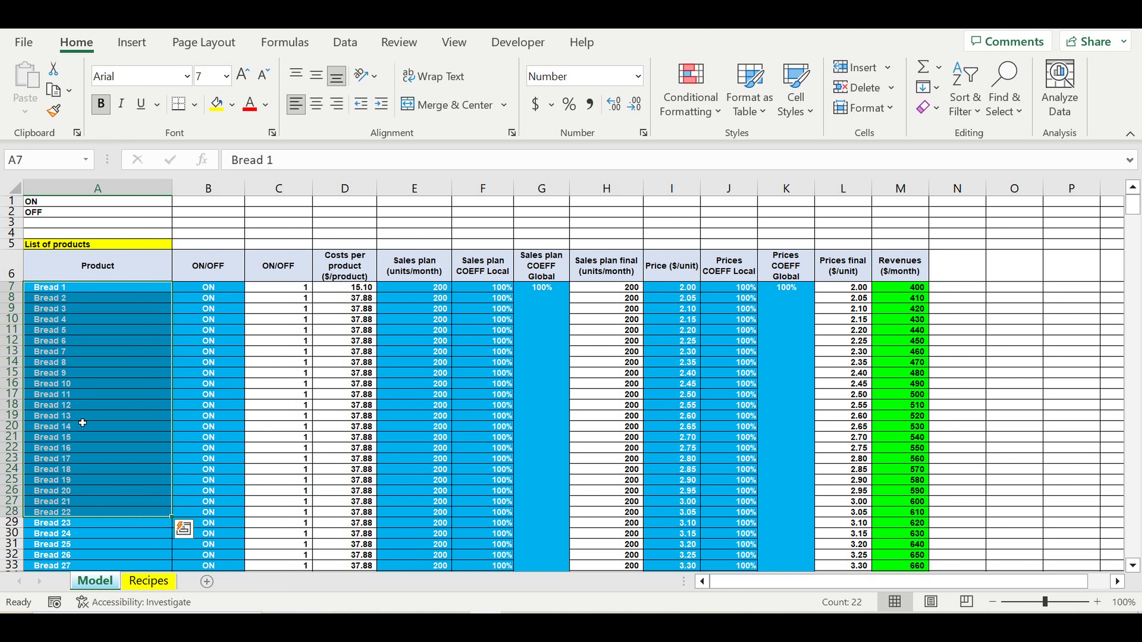
left_click(102, 371)
scroll(123, 449, "down", 10)
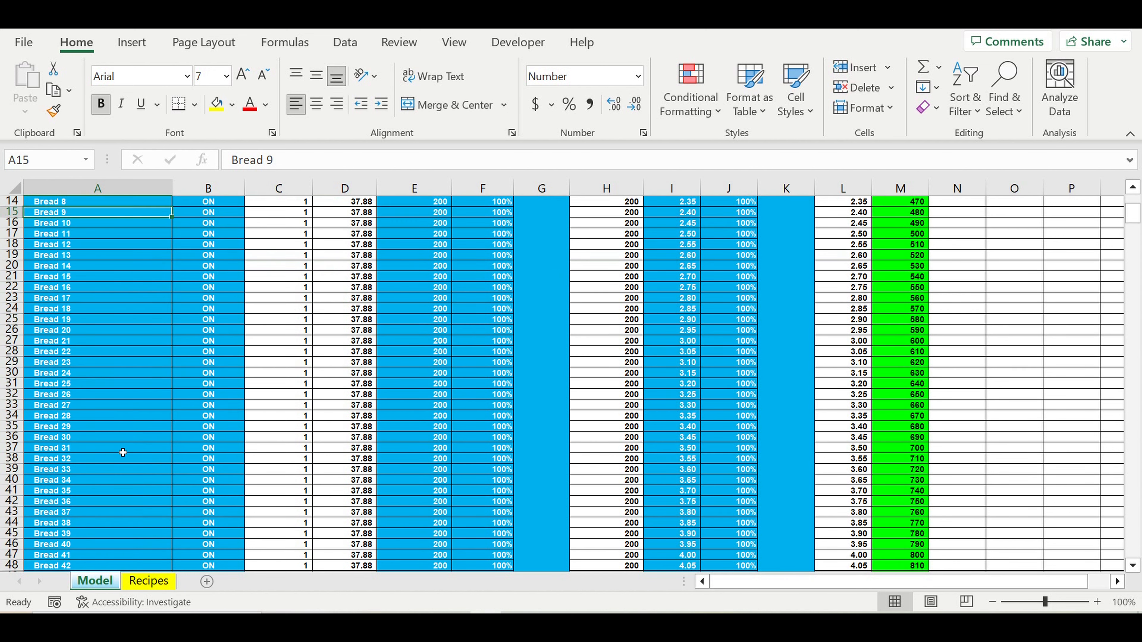
scroll(122, 449, "down", 3)
left_click_drag(105, 299, 104, 549)
scroll(145, 434, "up", 13)
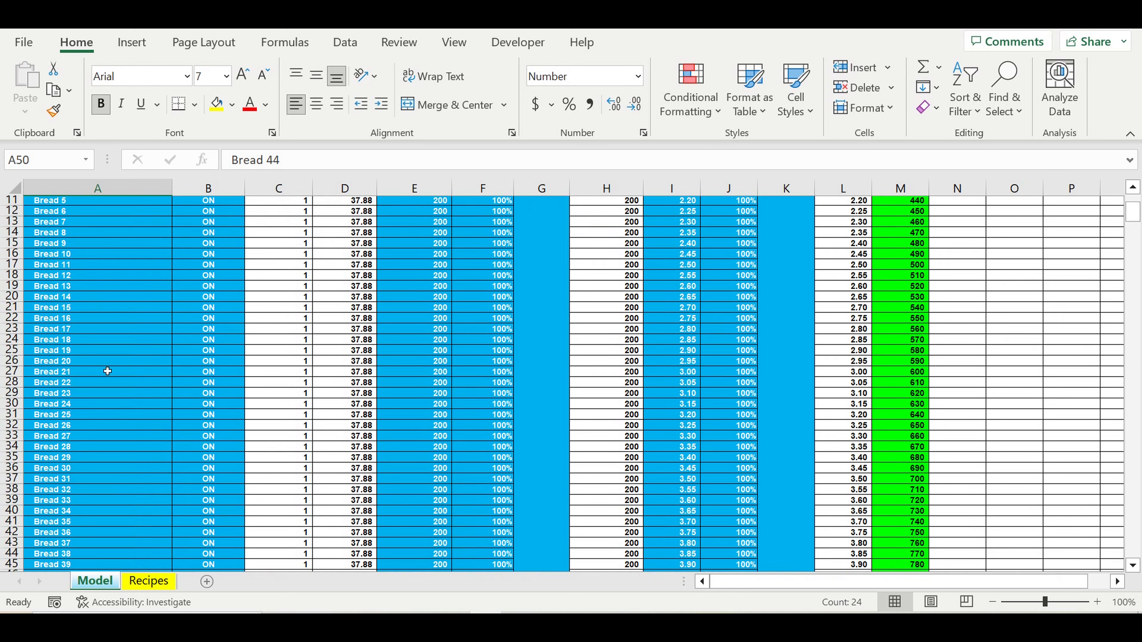
left_click_drag(74, 290, 90, 554)
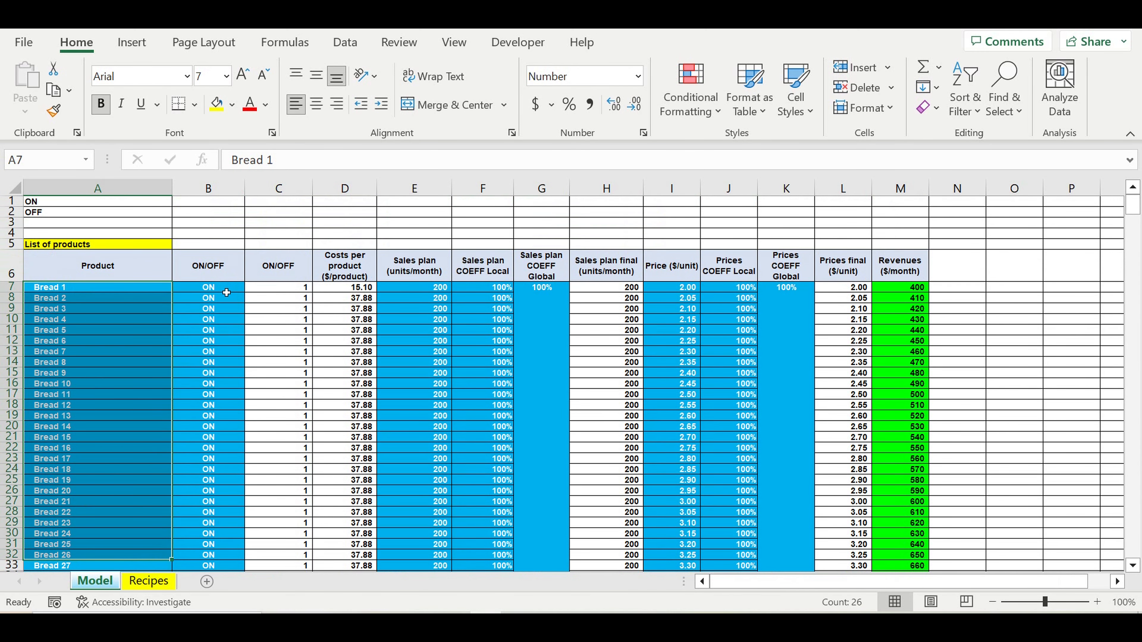
Step: Examine the ON/OFF switches and the monthly sales plan units for the bread products
left_click_drag(222, 292, 201, 516)
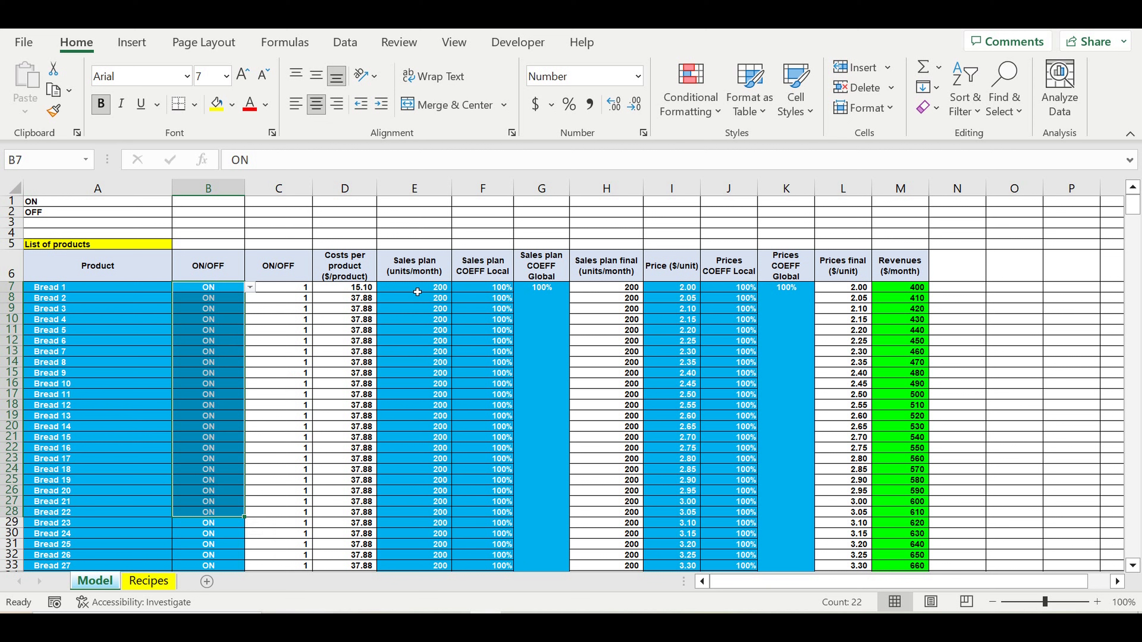
left_click_drag(417, 292, 424, 518)
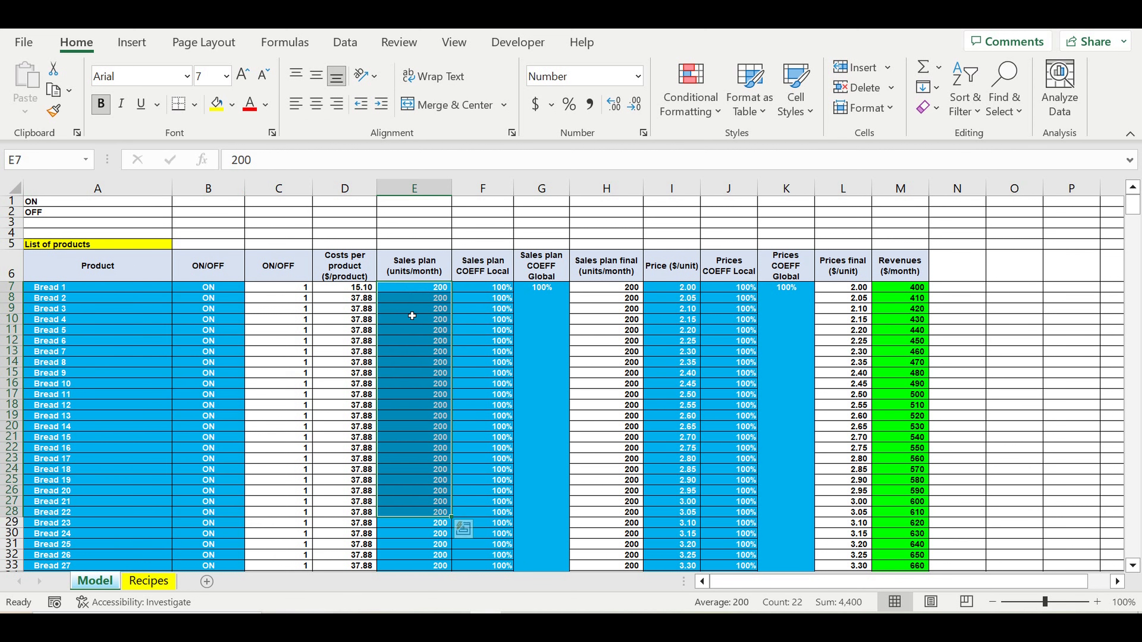
left_click(68, 288)
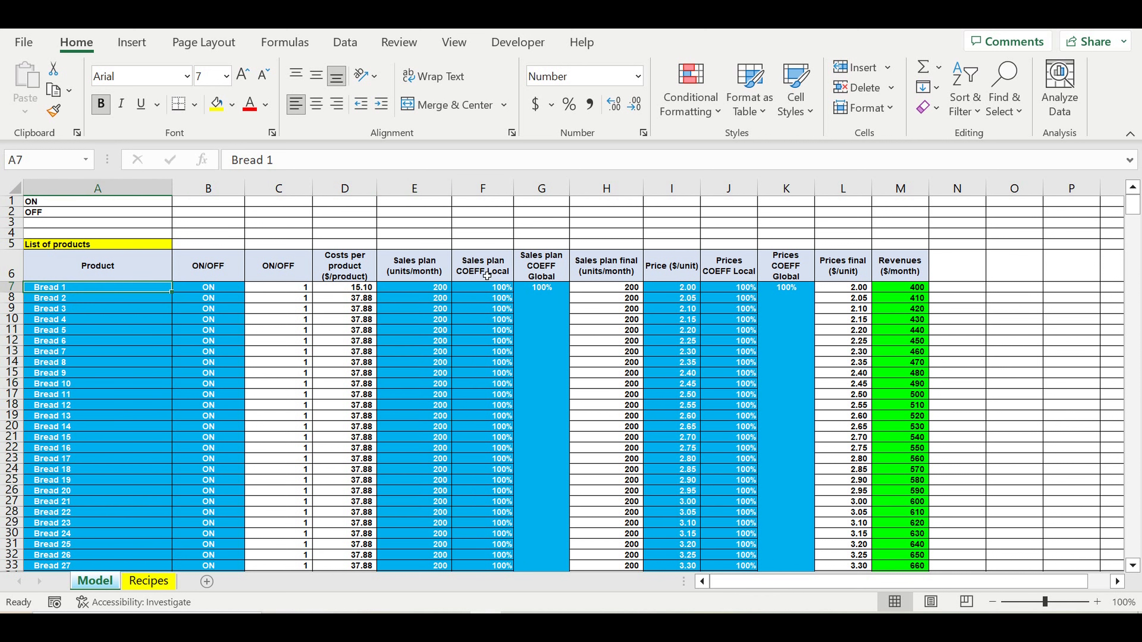
left_click(420, 292)
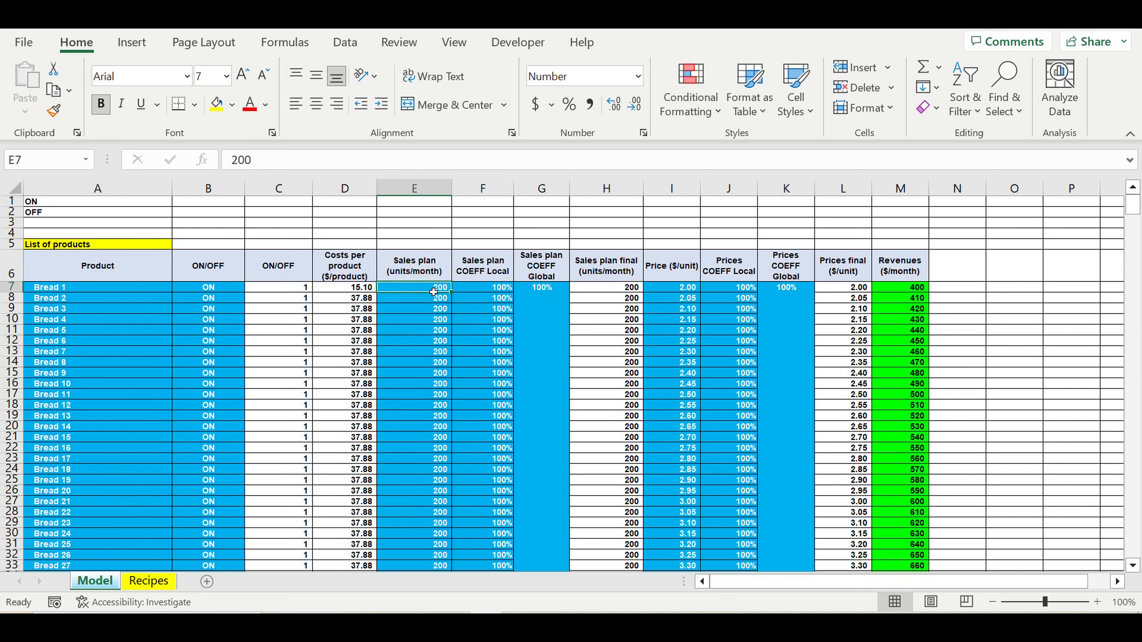
Step: Examine the sales plan's local coefficients per product and the single global coefficient alongside the planned units
left_click(542, 290)
left_click_drag(486, 302, 494, 407)
left_click_drag(418, 288, 428, 463)
left_click(544, 290)
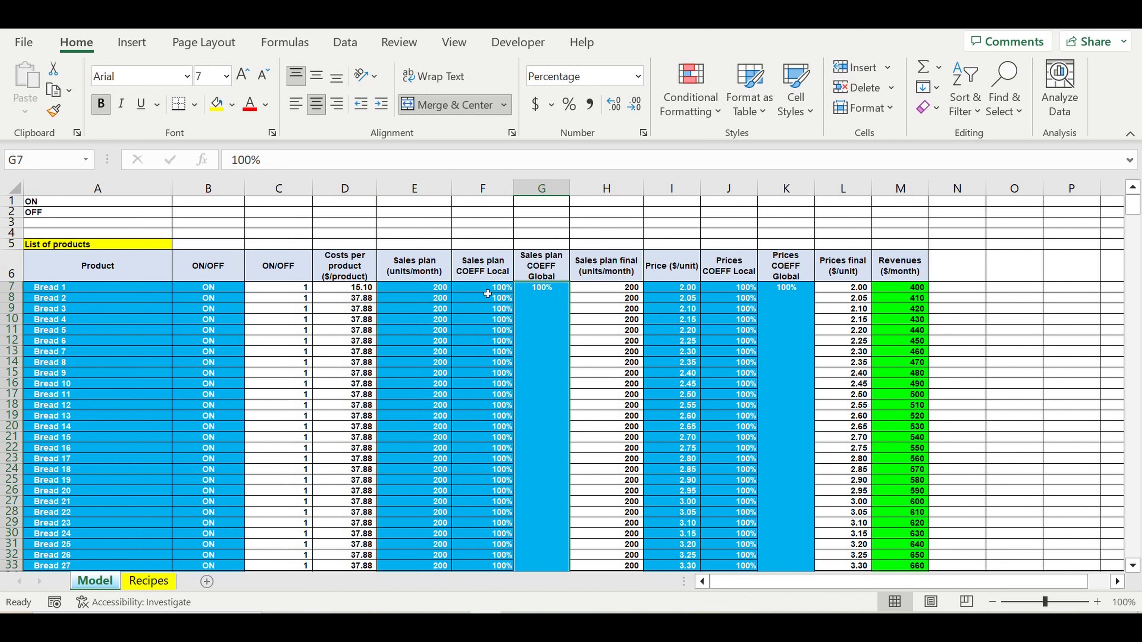
left_click_drag(486, 288, 486, 513)
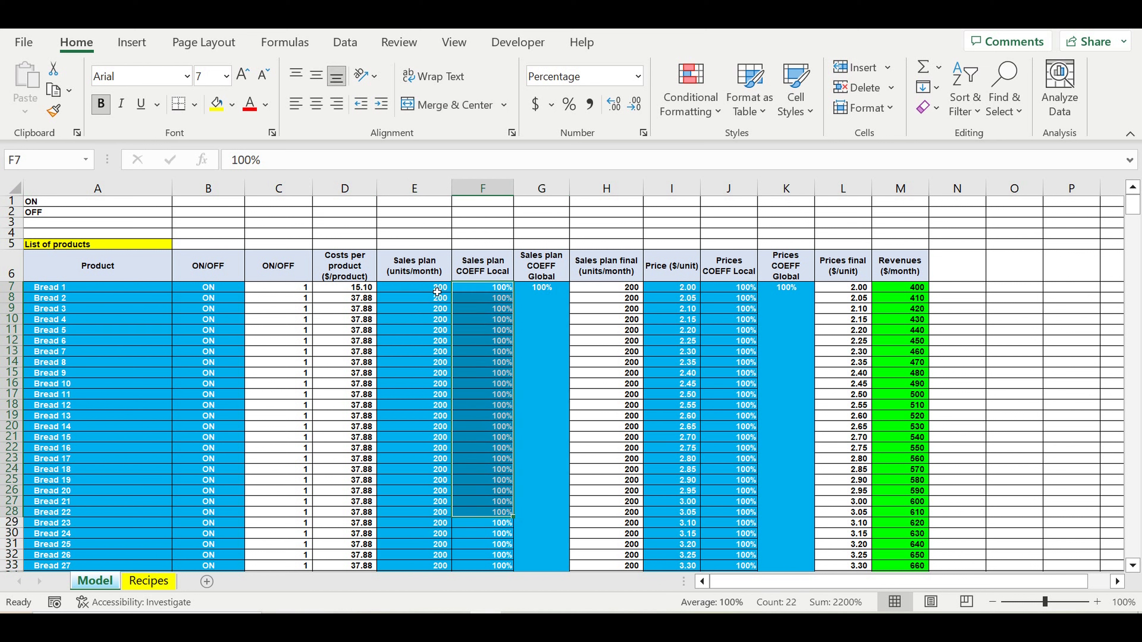
left_click_drag(490, 292, 488, 536)
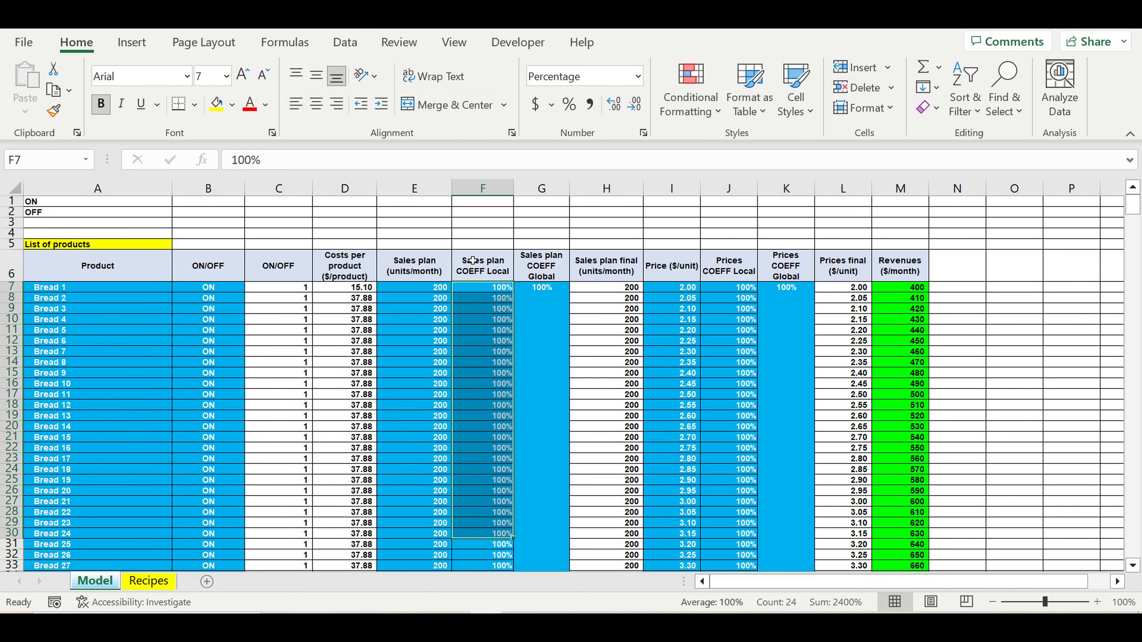
left_click_drag(493, 293, 492, 556)
Step: Examine the products' unit prices, the local and global price coefficients, and the monthly revenues column
left_click(673, 334)
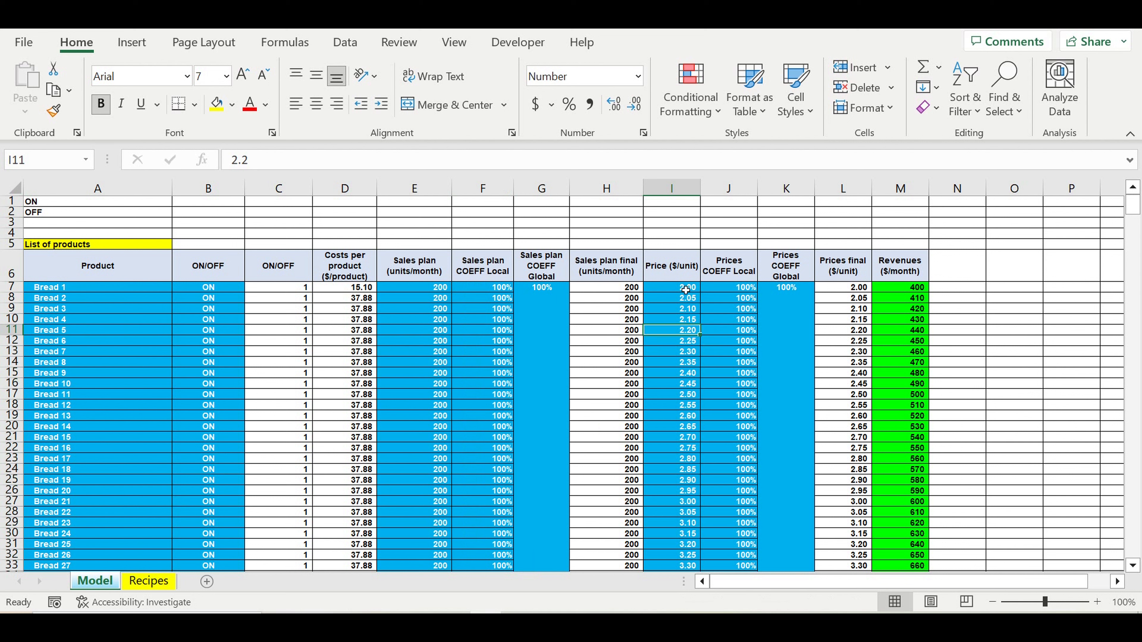
left_click_drag(685, 290, 684, 534)
left_click_drag(90, 287, 99, 523)
left_click_drag(744, 289, 770, 460)
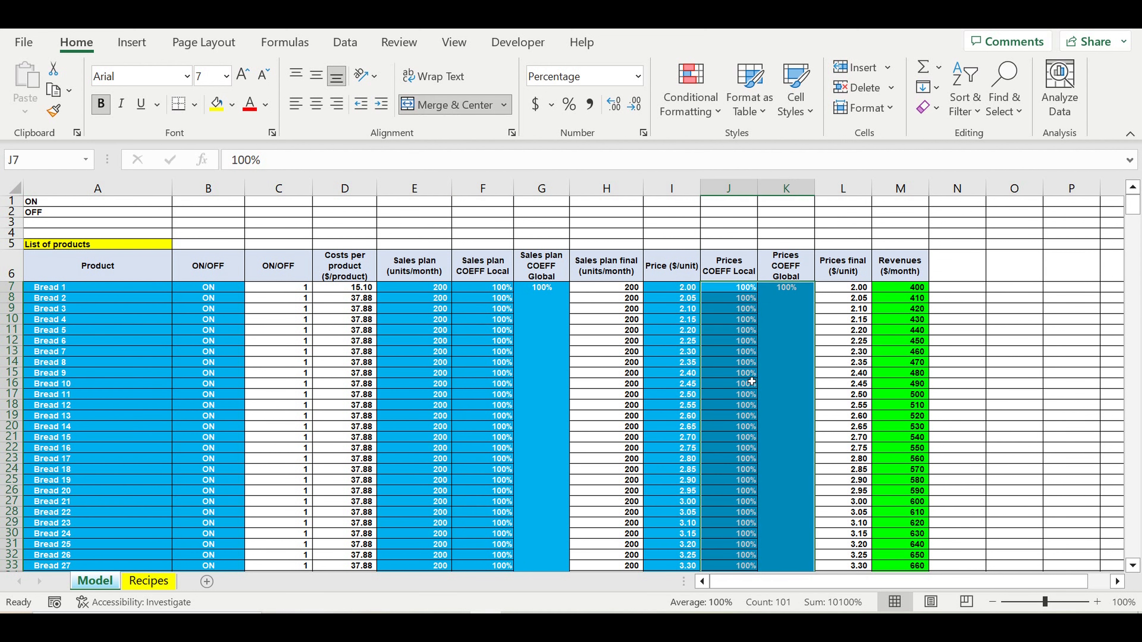
left_click_drag(894, 288, 904, 448)
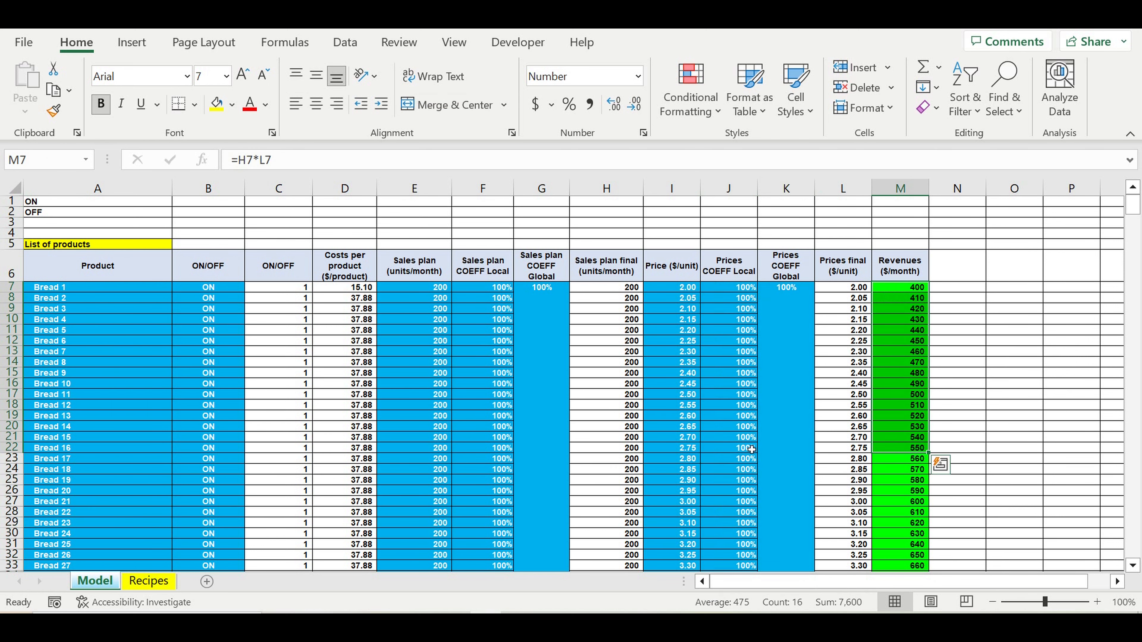
Step: Review the ingredient names in the Ingredients for recipes table and compare them with the product names above it
scroll(379, 448, "down", 20)
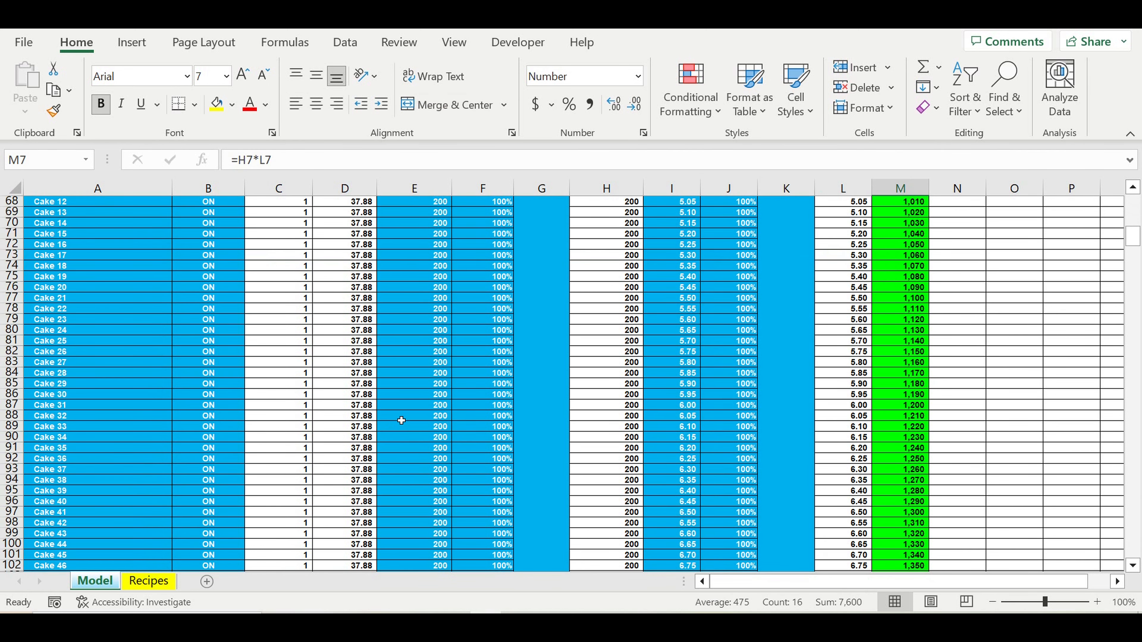
scroll(395, 404, "down", 5)
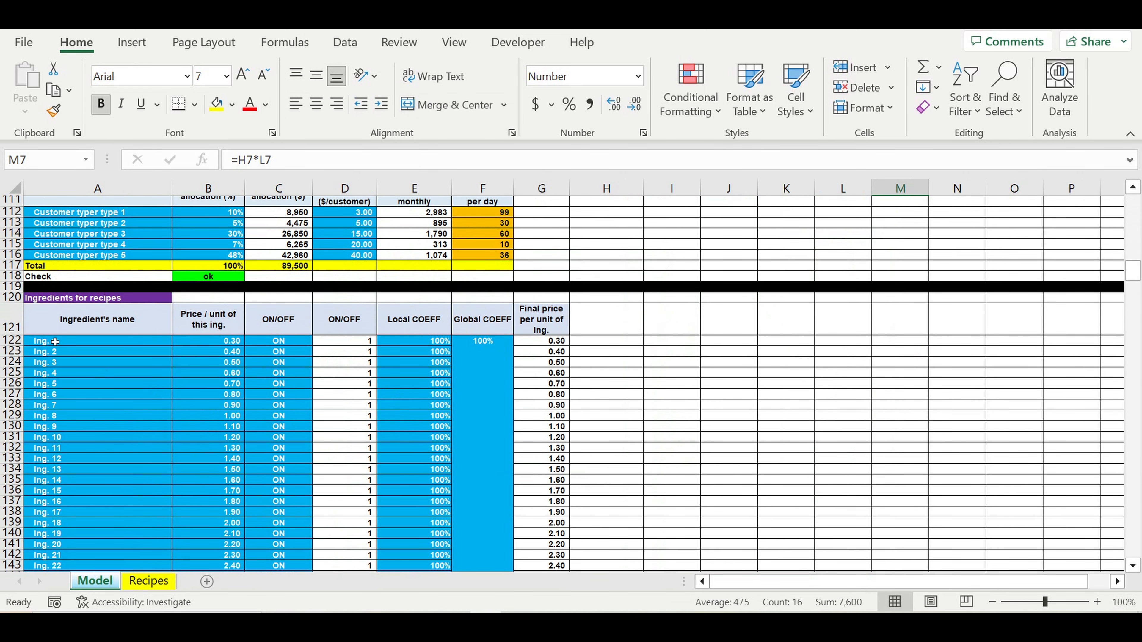
left_click(52, 341)
left_click_drag(58, 371, 68, 555)
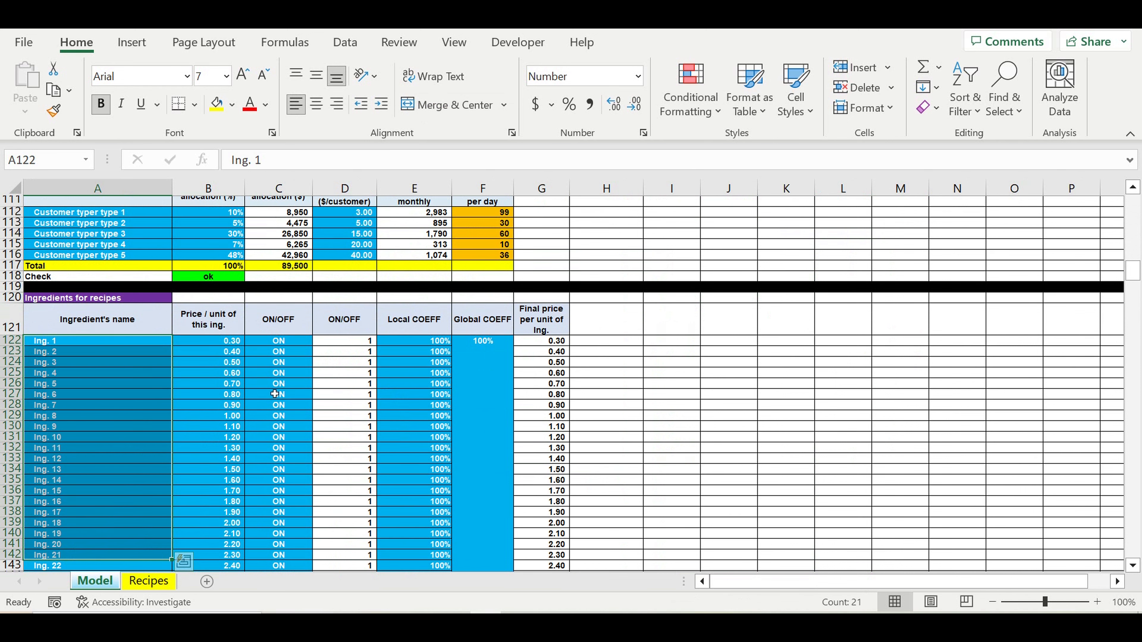
scroll(267, 389, "up", 10)
left_click_drag(61, 416, 89, 249)
scroll(165, 333, "down", 11)
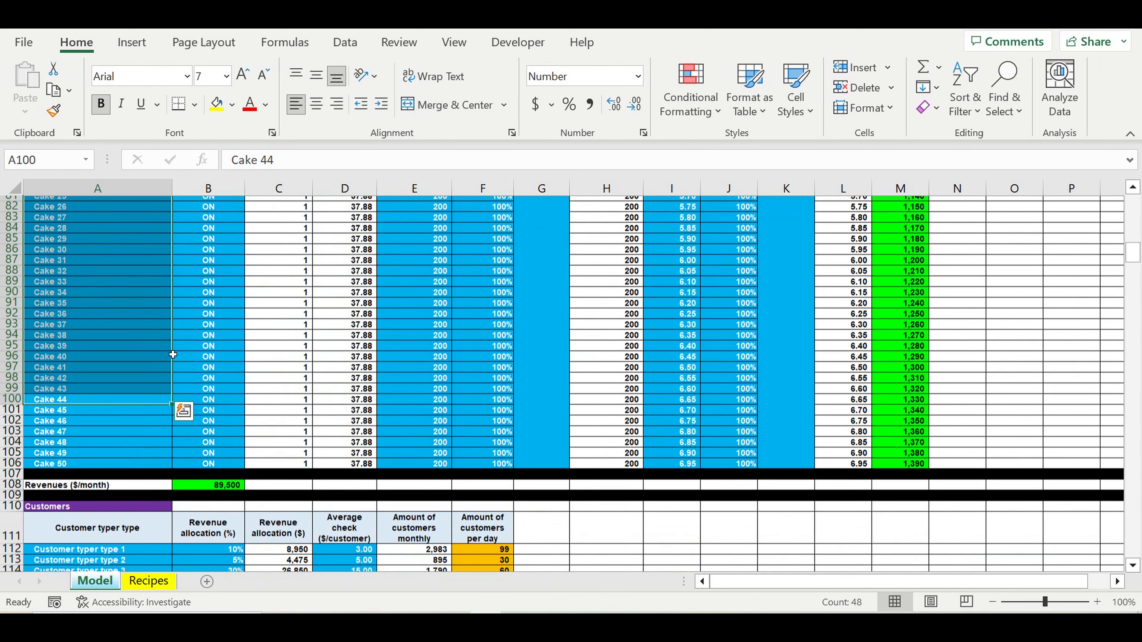
scroll(173, 354, "down", 13)
Step: Examine the ingredients' unit prices, ON/OFF switches, and local and global coefficients in the Ingredients for recipes table
left_click_drag(208, 255, 212, 459)
left_click_drag(278, 255, 292, 472)
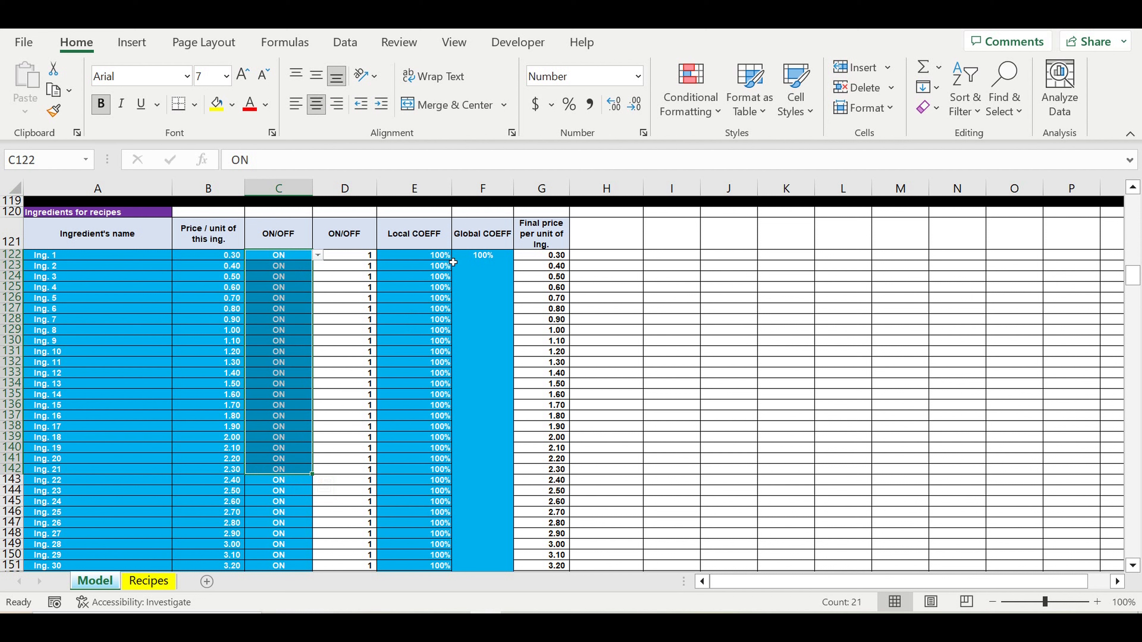
left_click_drag(435, 258, 508, 411)
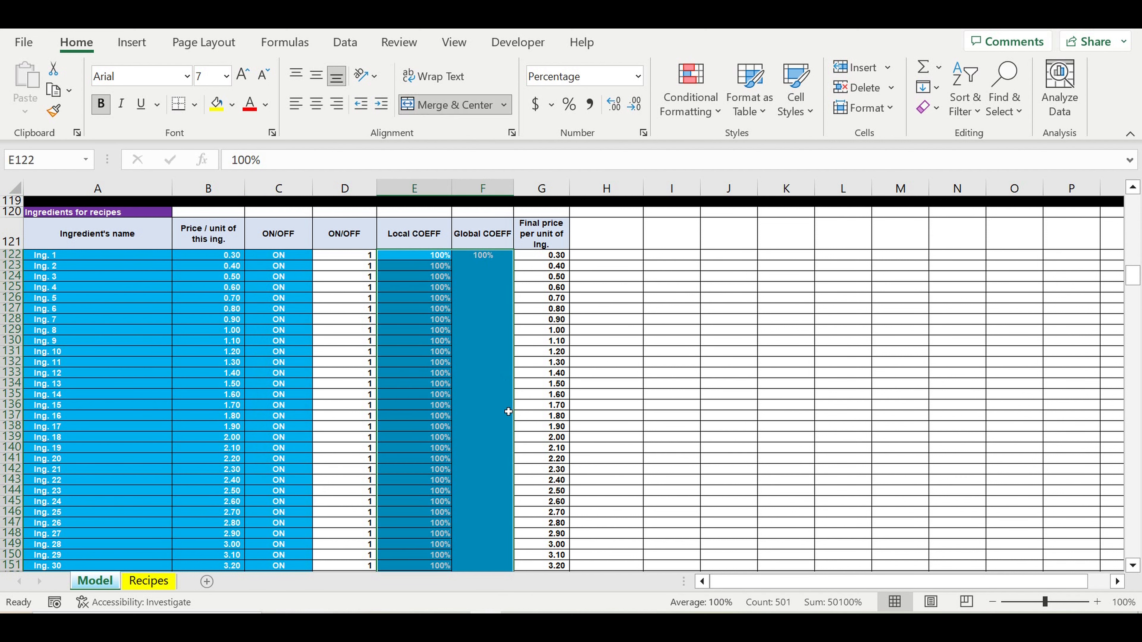
left_click(207, 258)
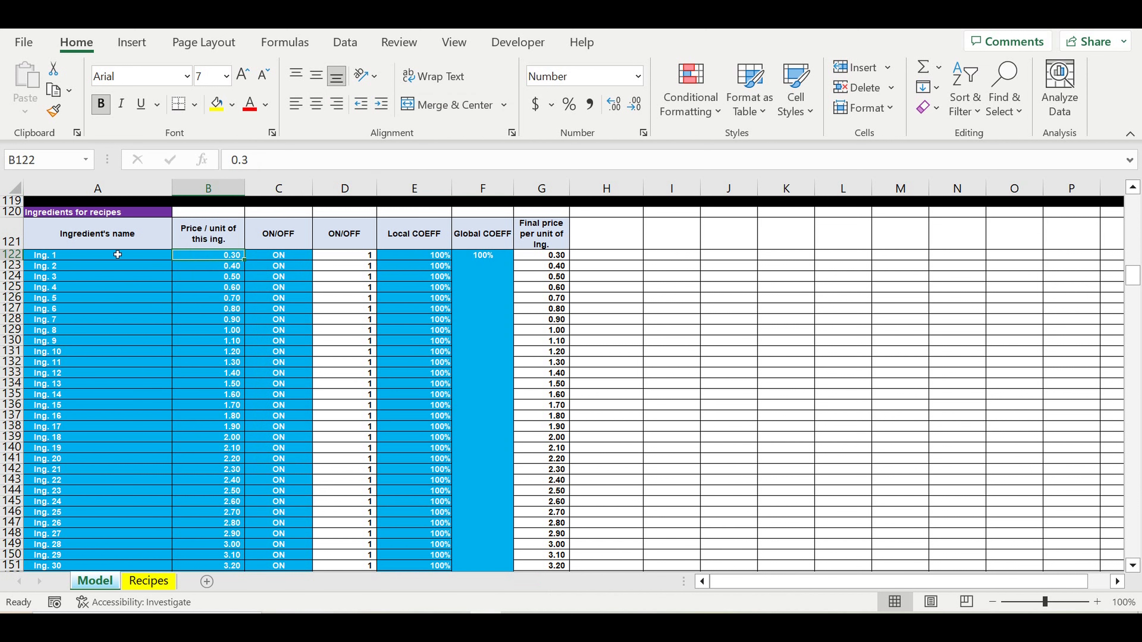
left_click_drag(215, 259, 211, 523)
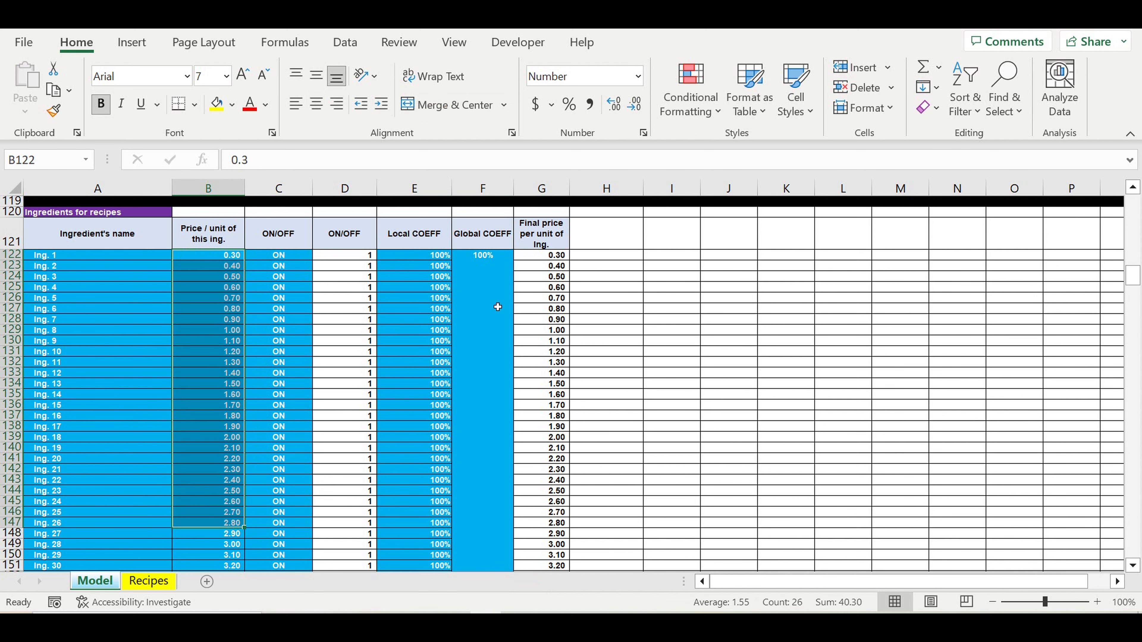
left_click(498, 307)
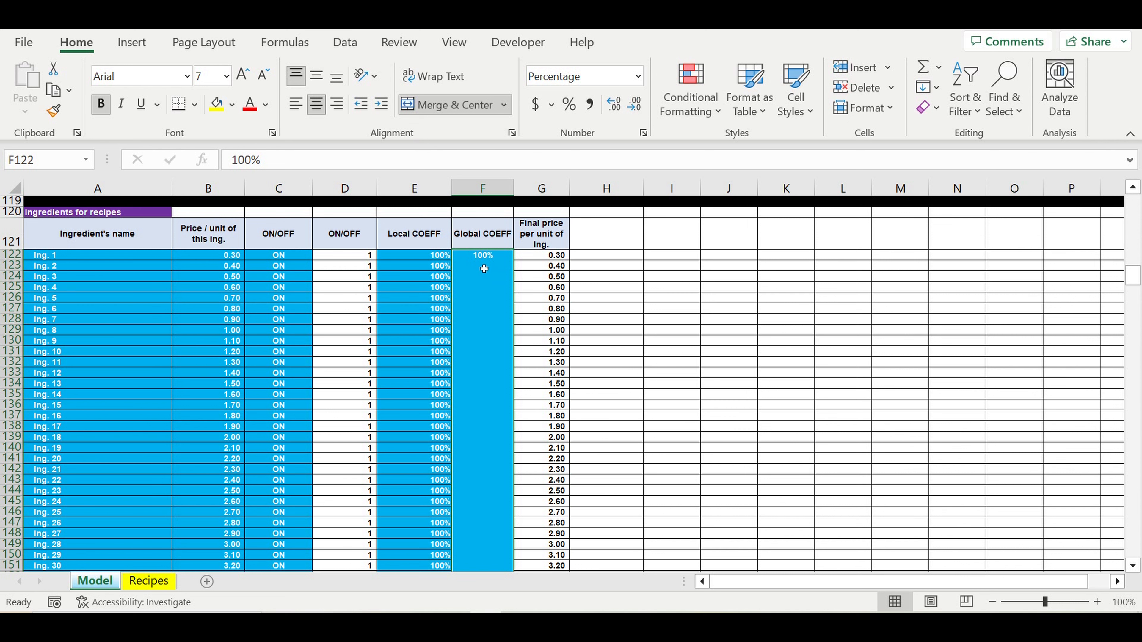
left_click_drag(432, 255, 432, 555)
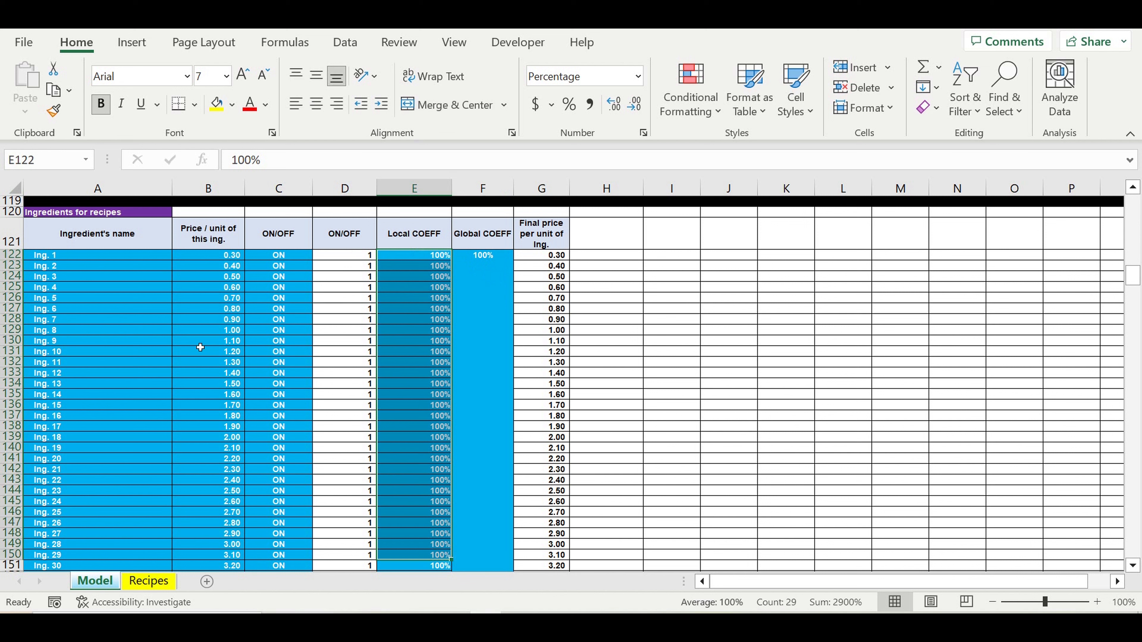
left_click_drag(80, 299, 90, 524)
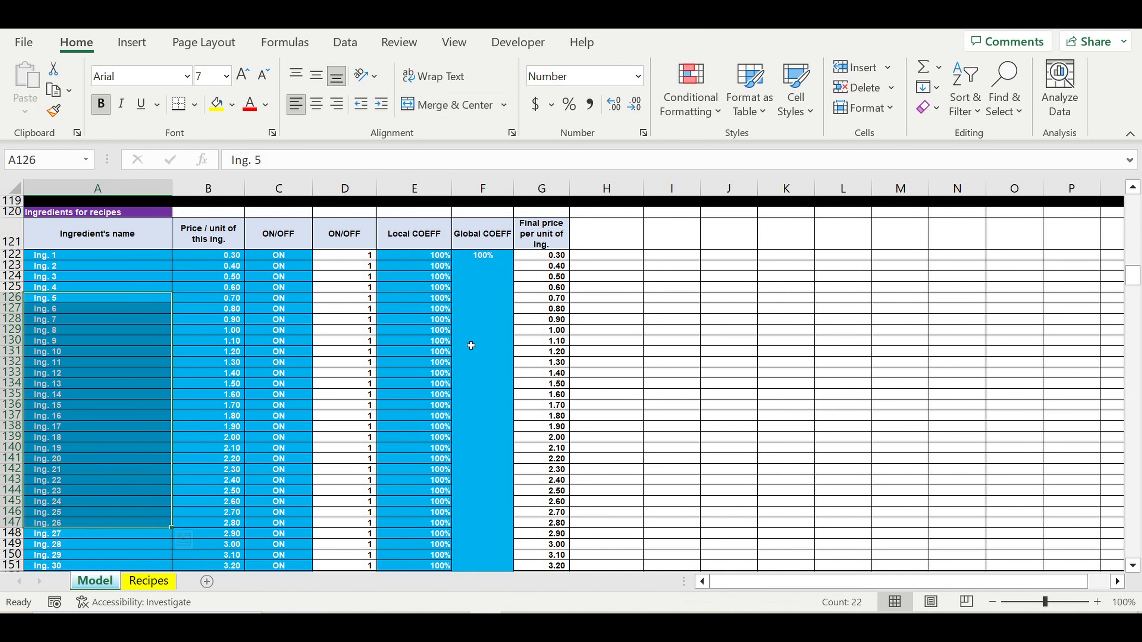
left_click_drag(437, 298, 438, 523)
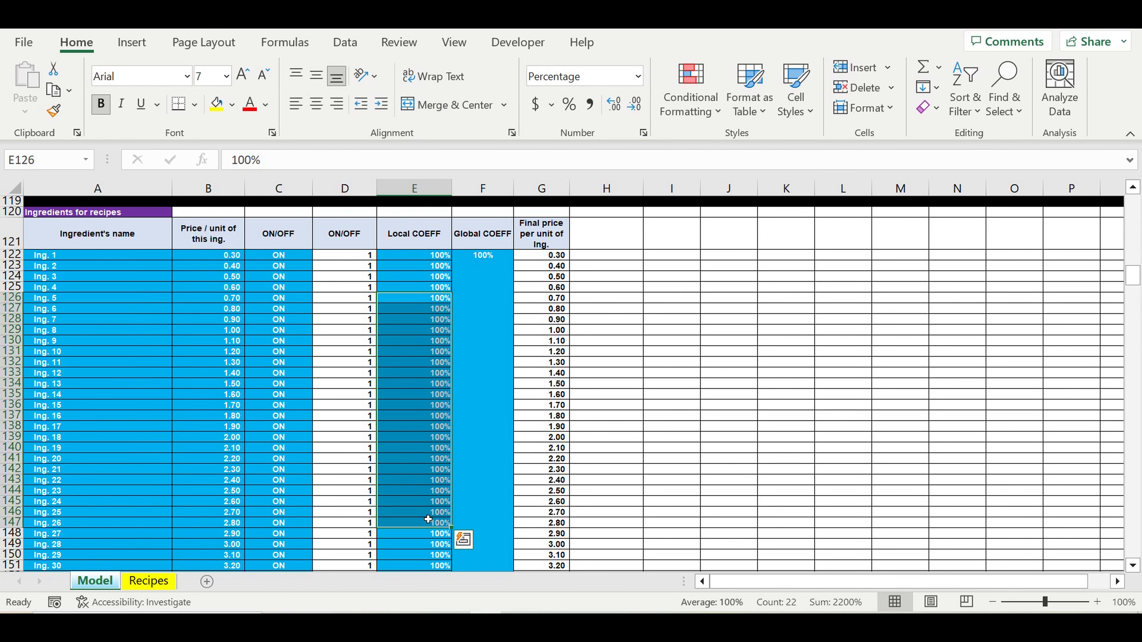
Step: Open the Recipes sheet and go to the start of its table, at Bread 1 and Ing. 1
left_click(137, 581)
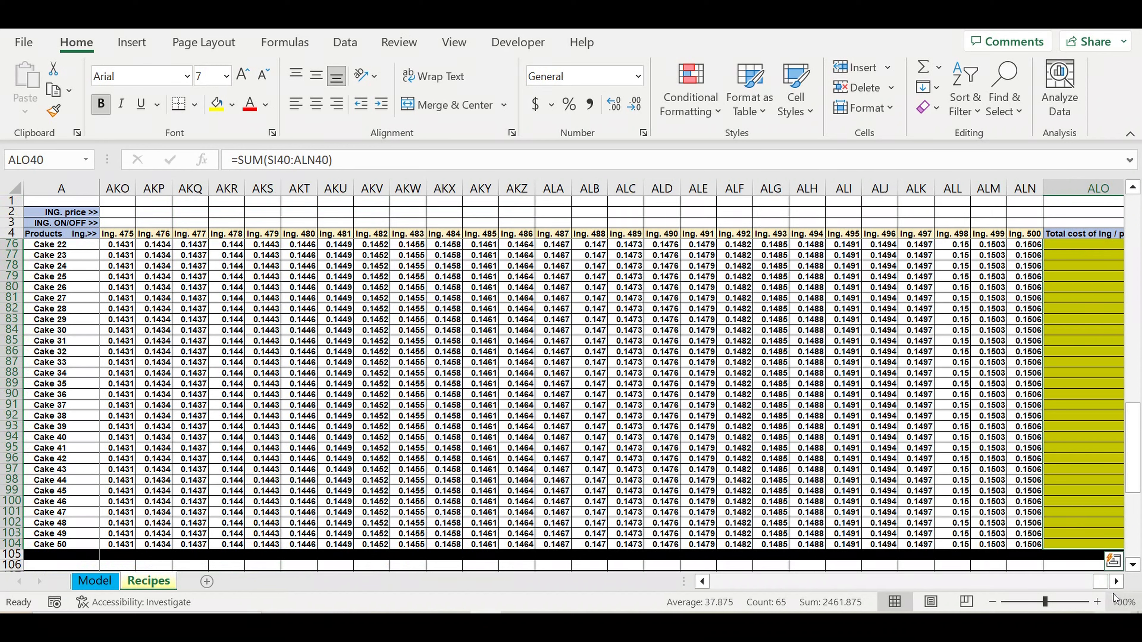
left_click_drag(1099, 581, 42, 592)
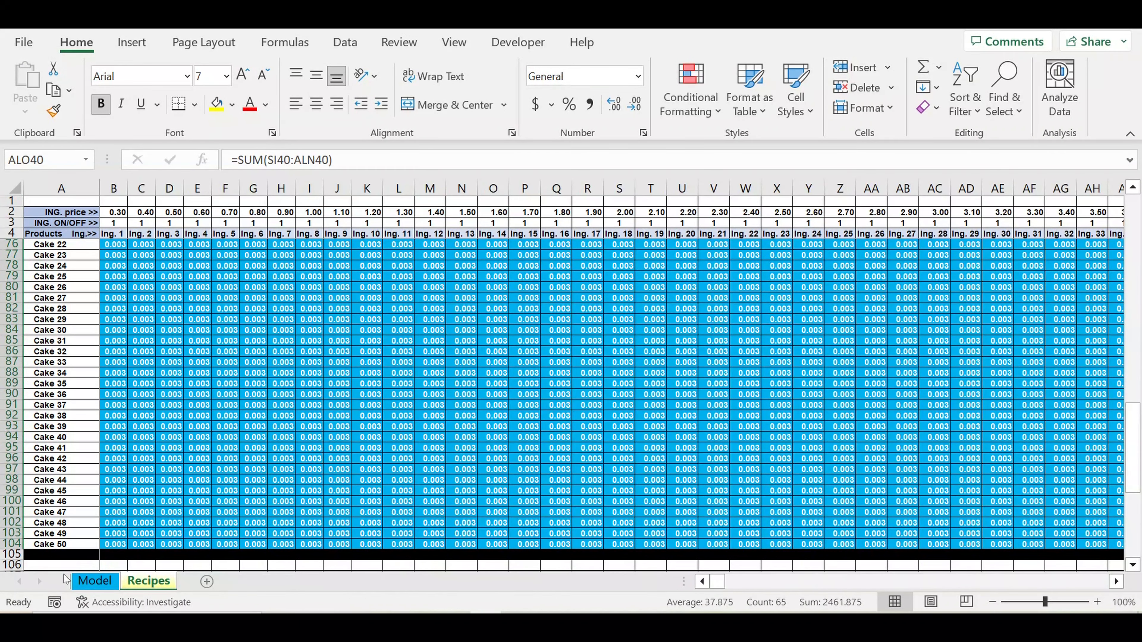
left_click_drag(1132, 452, 1132, 56)
left_click_drag(1132, 315, 1132, 315)
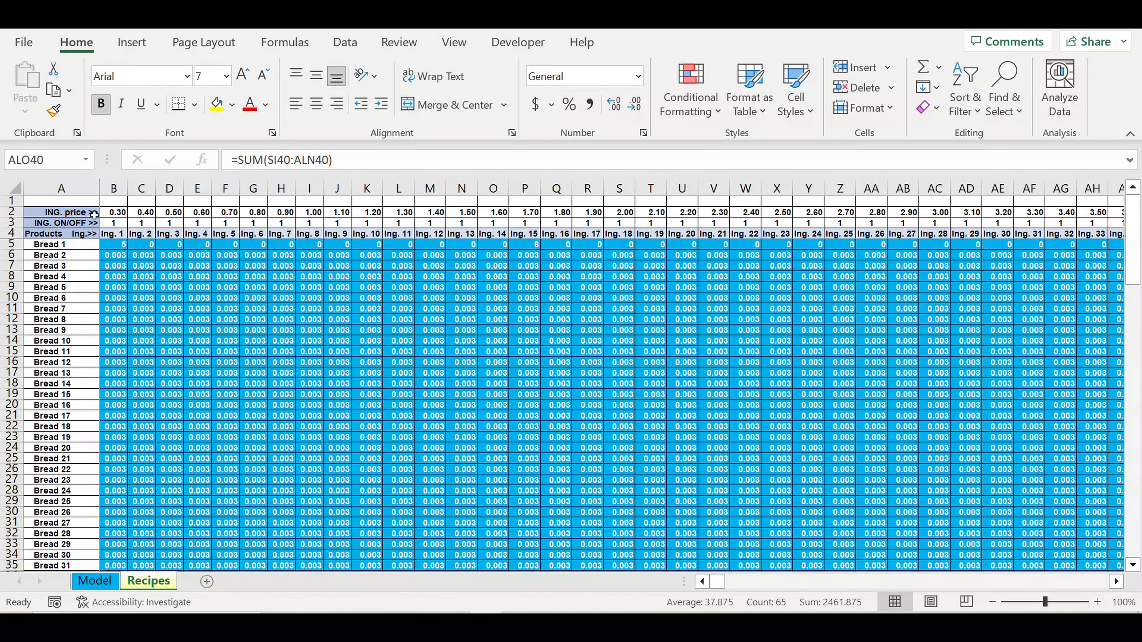
Step: Review the product names, the ingredient headers and the grid of ingredient quantities on the Recipes sheet
left_click_drag(55, 246, 63, 549)
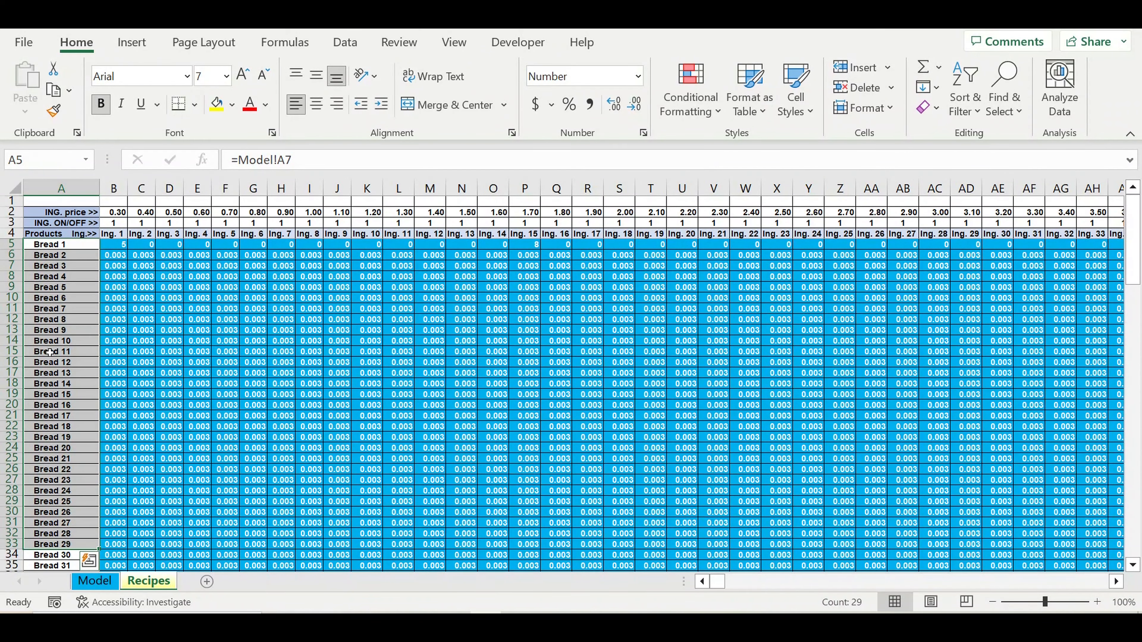
scroll(83, 372, "down", 11)
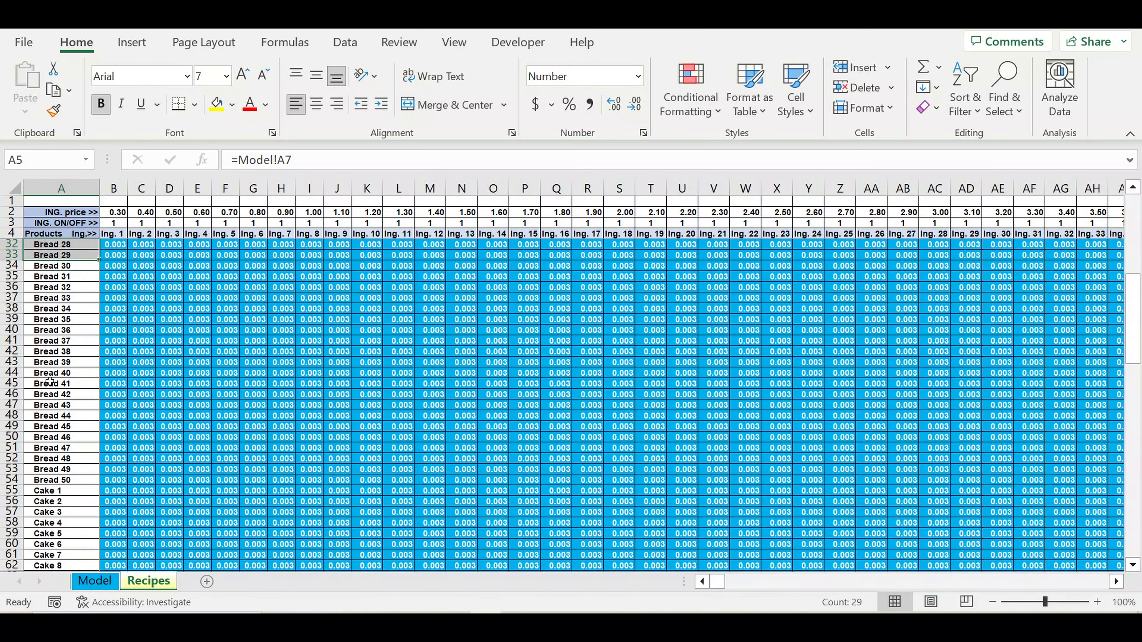
left_click_drag(47, 377, 85, 536)
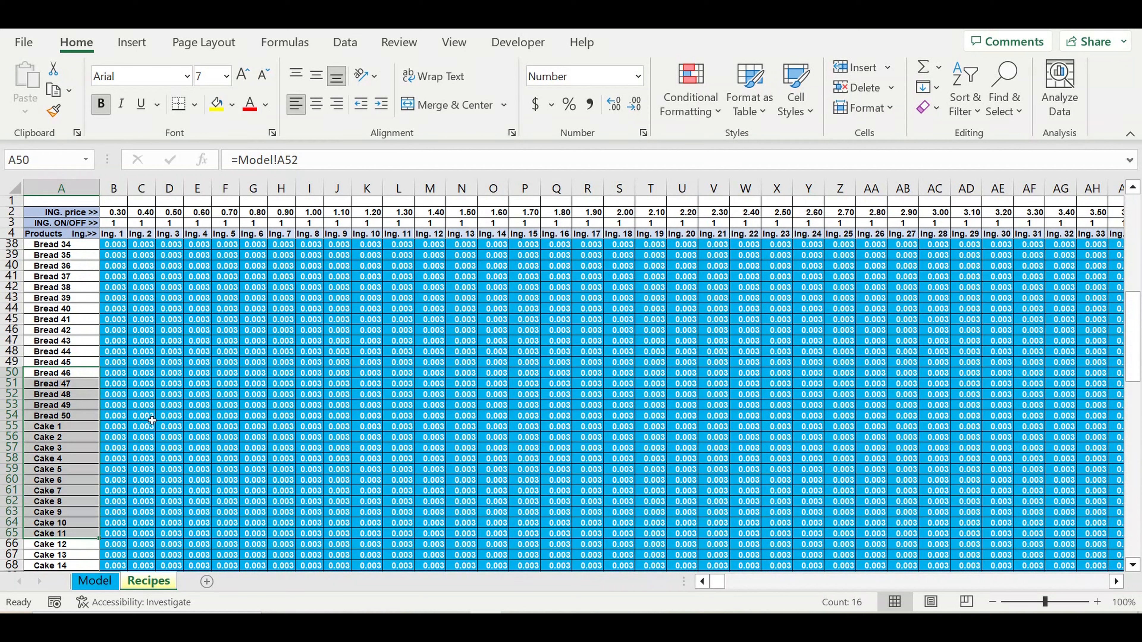
scroll(90, 551, "up", 11)
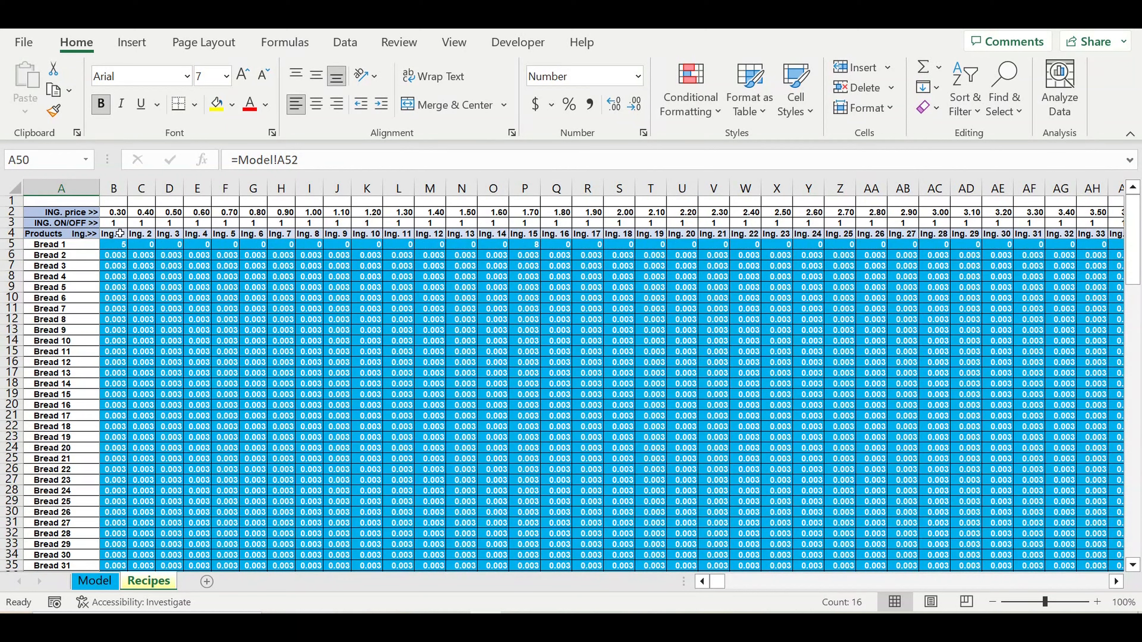
left_click_drag(119, 235, 1021, 238)
left_click(398, 404)
left_click_drag(111, 249, 1008, 471)
left_click(652, 341)
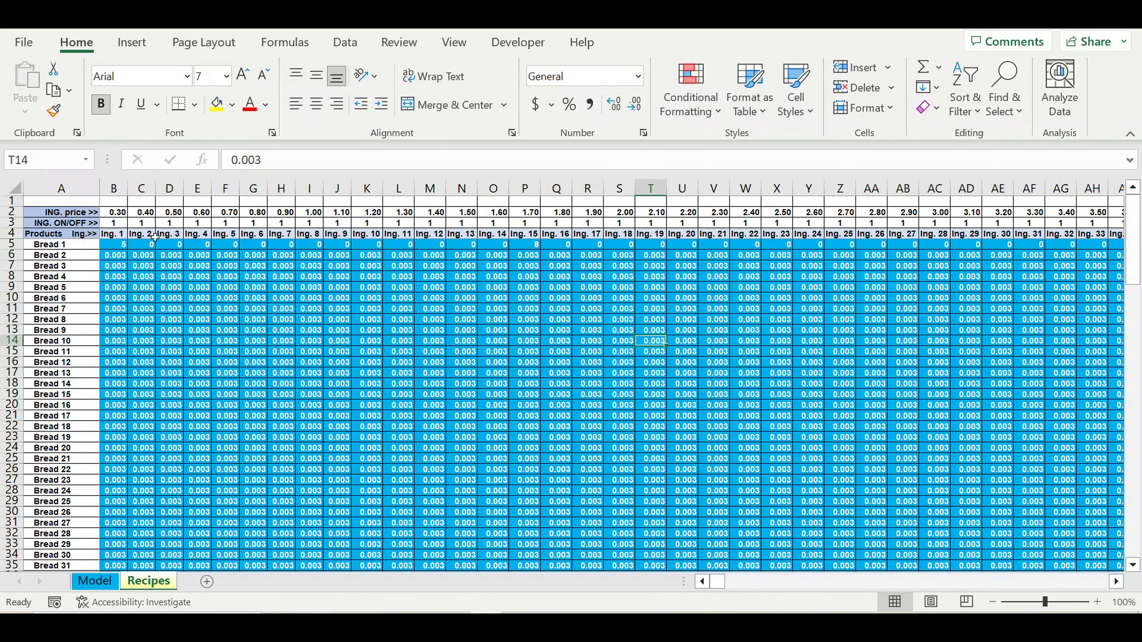
Step: Examine Bread 1's recipe quantities for Ing. 1 and Ing. 15 along with their ingredient headers
left_click(121, 247)
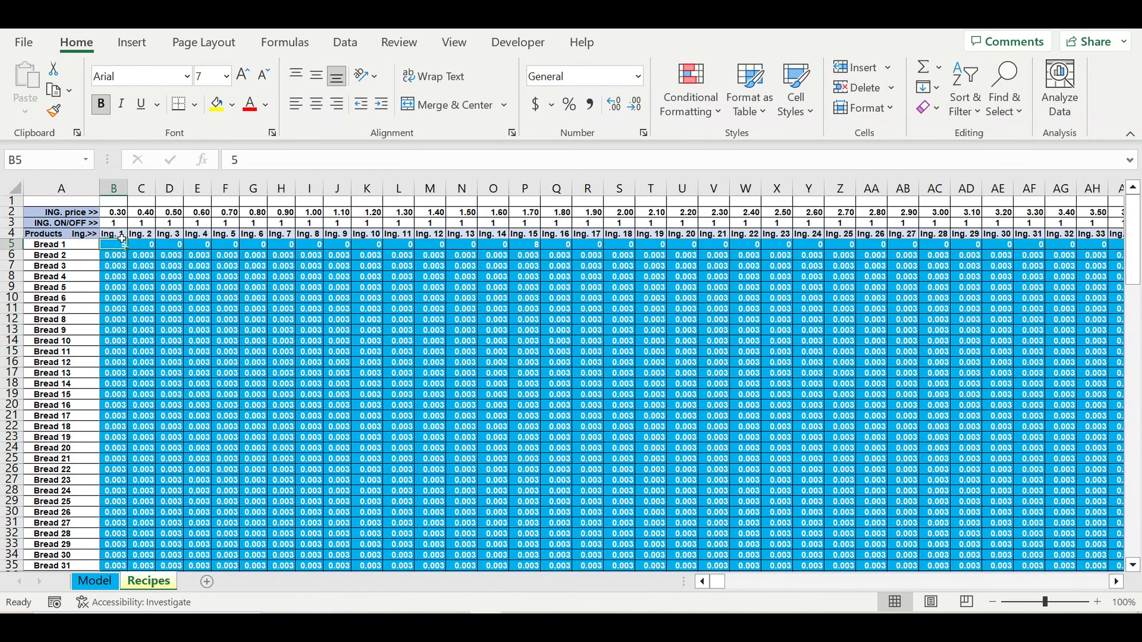
left_click(538, 246)
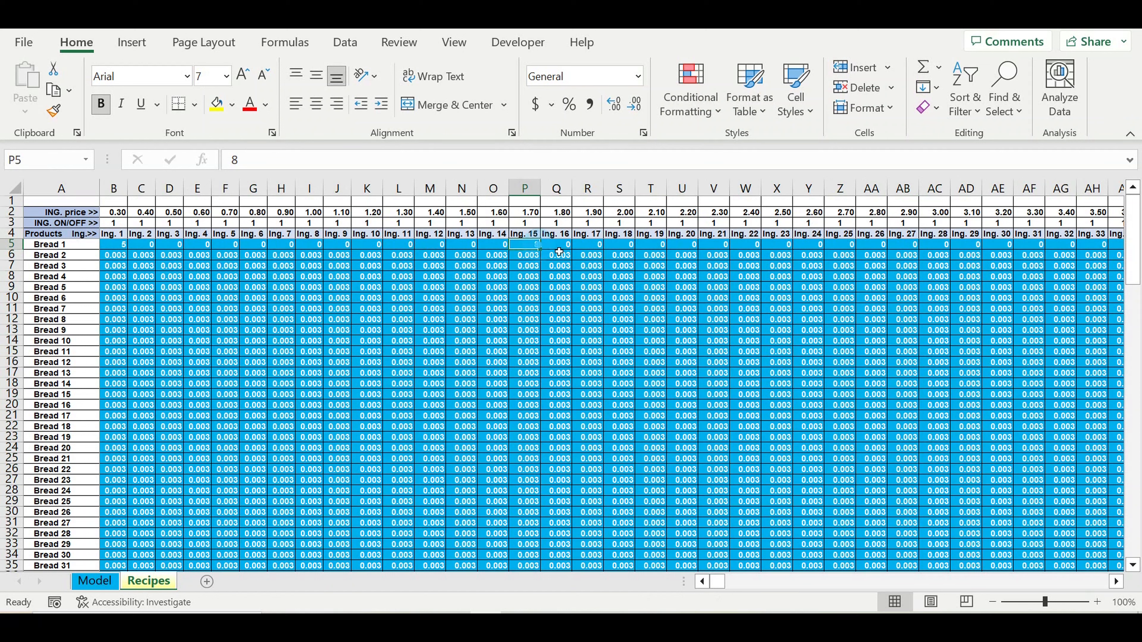
left_click(68, 249)
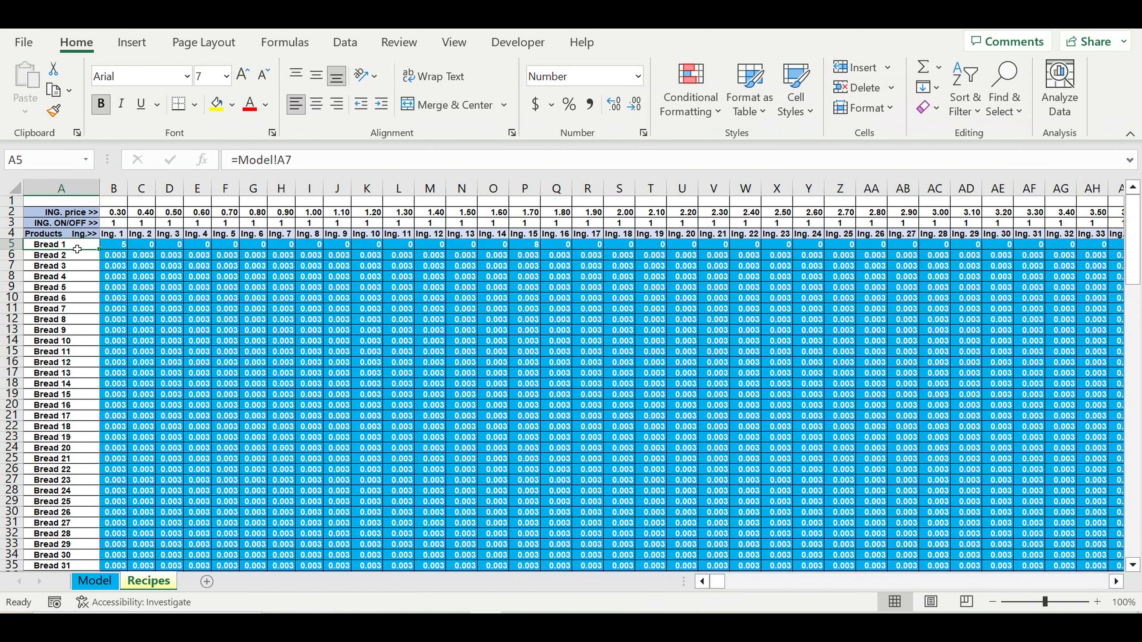
left_click(113, 245)
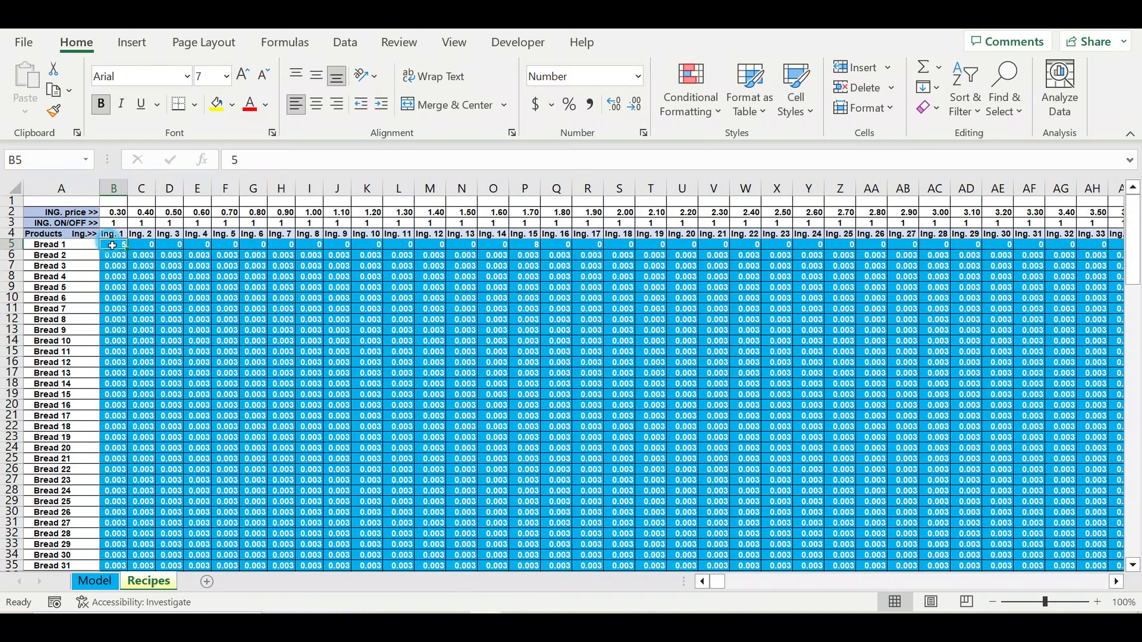
left_click(119, 234)
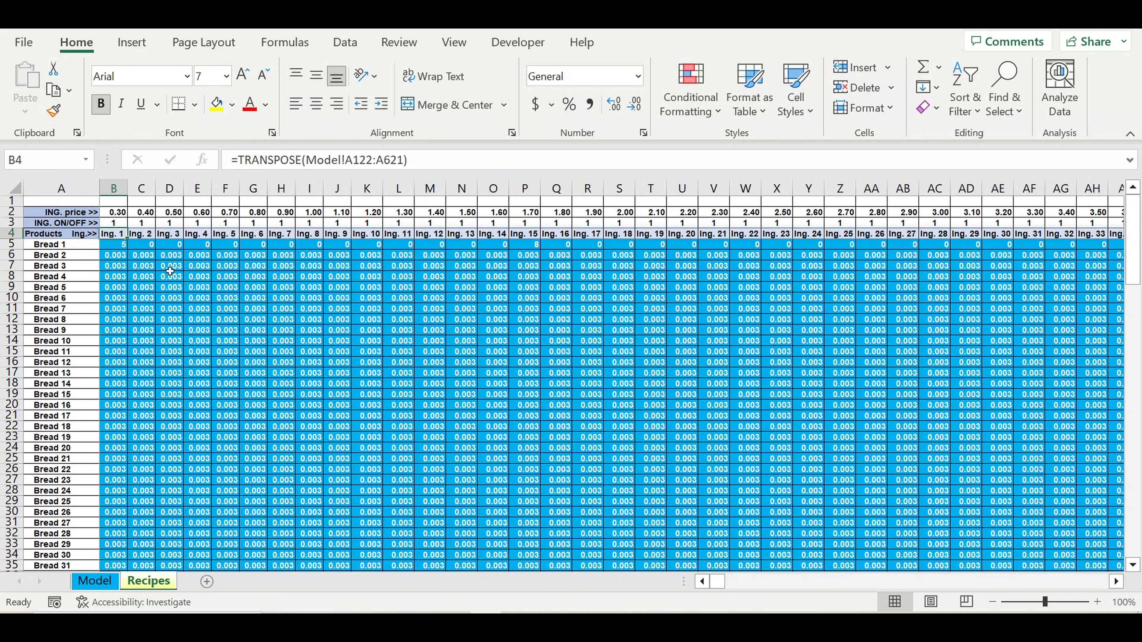
left_click(528, 246)
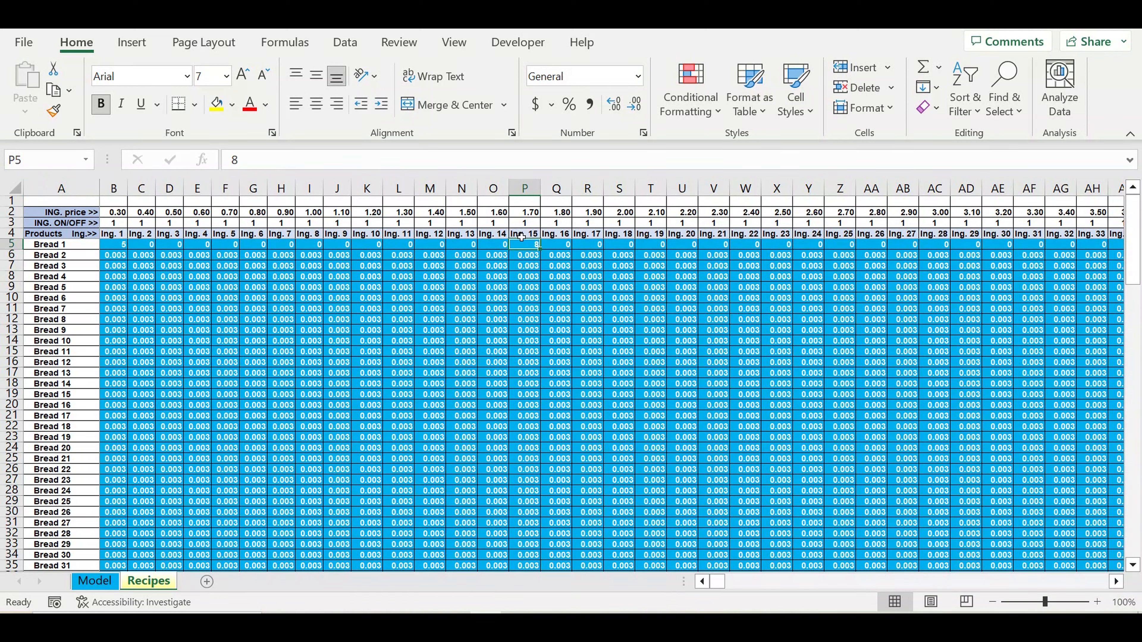
left_click(521, 236)
left_click(526, 247)
Step: Inspect Bread 1's total ingredient cost in the Total cost of ing / product column at the end of its row
left_click_drag(720, 589, 1106, 582)
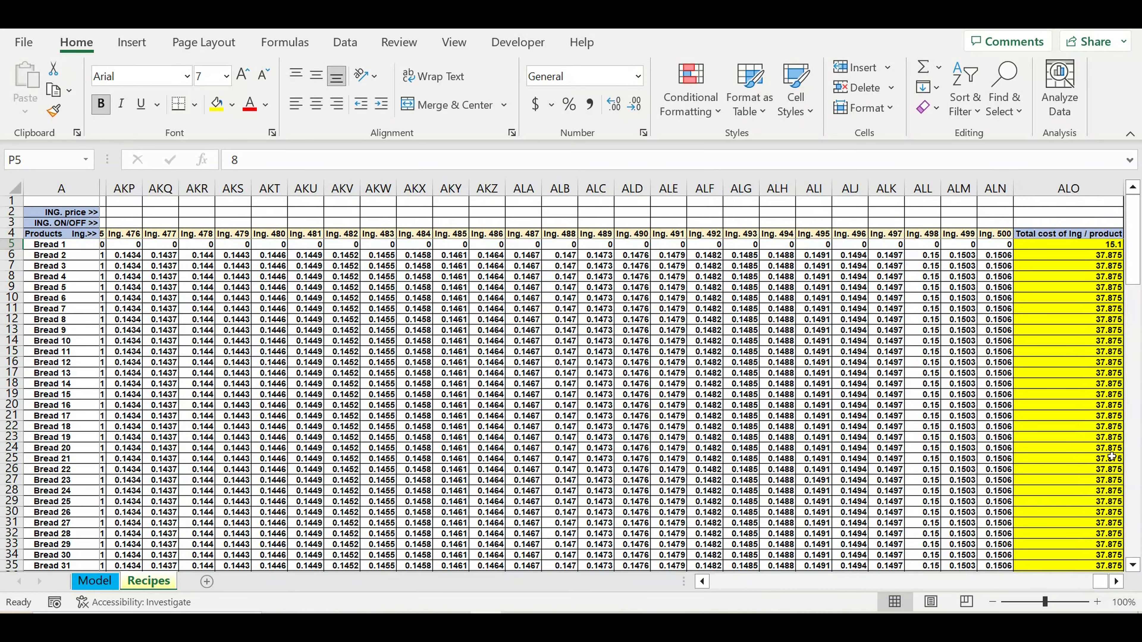
left_click(12, 244)
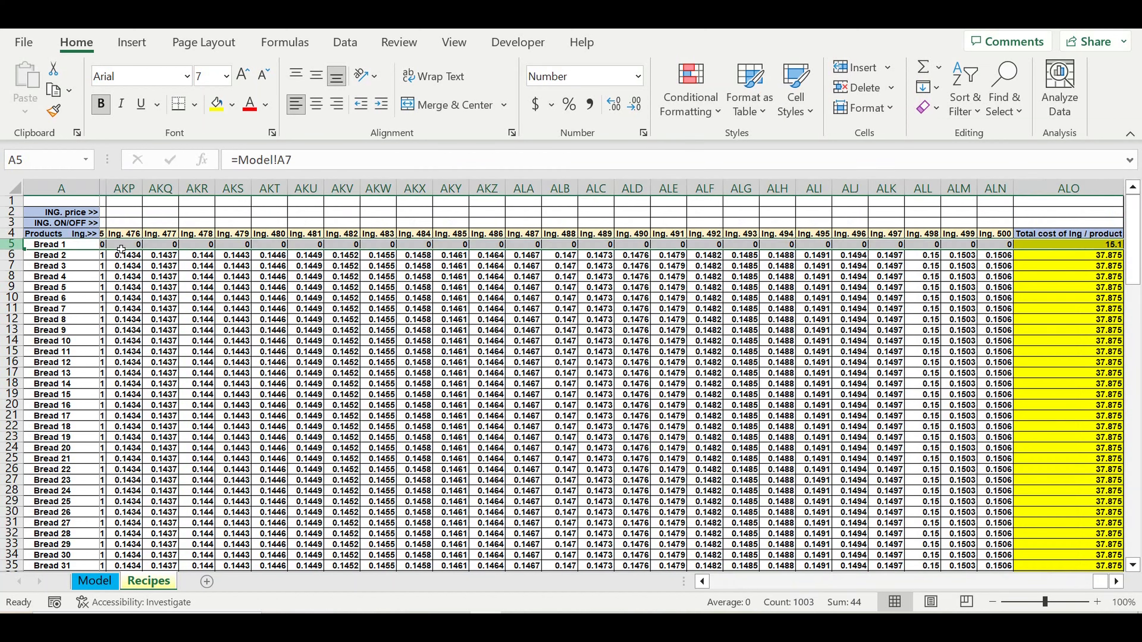
left_click(1096, 247)
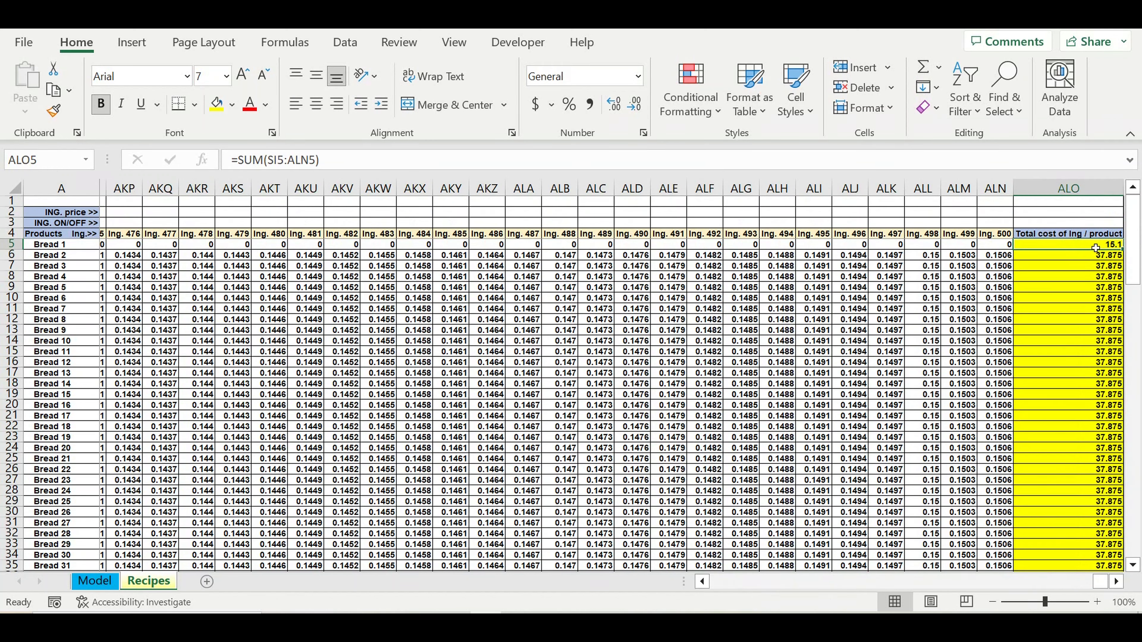
left_click(39, 248)
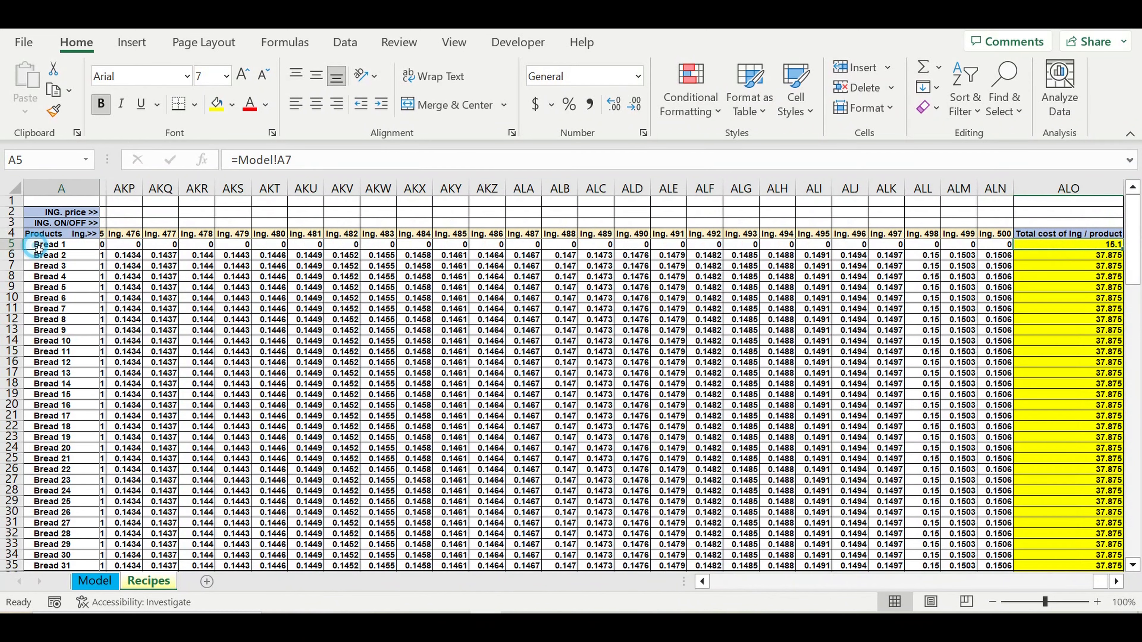
Step: Return to the Model sheet and inspect the formula for Bread 1's cost per product in the List of products
left_click(91, 582)
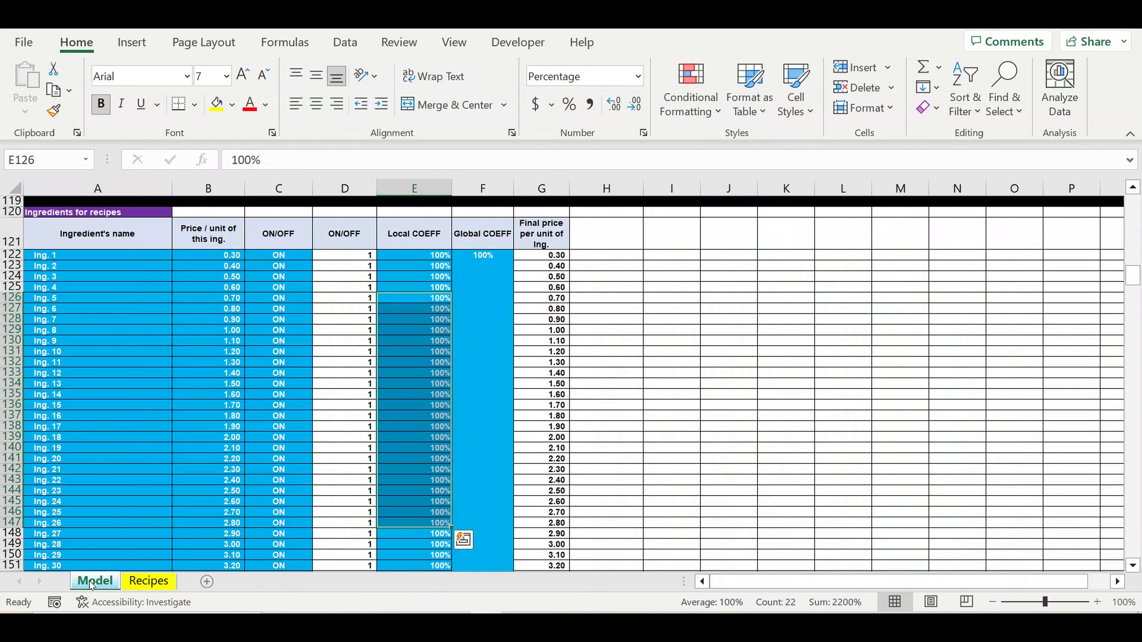
left_click(642, 358)
scroll(641, 358, "up", 18)
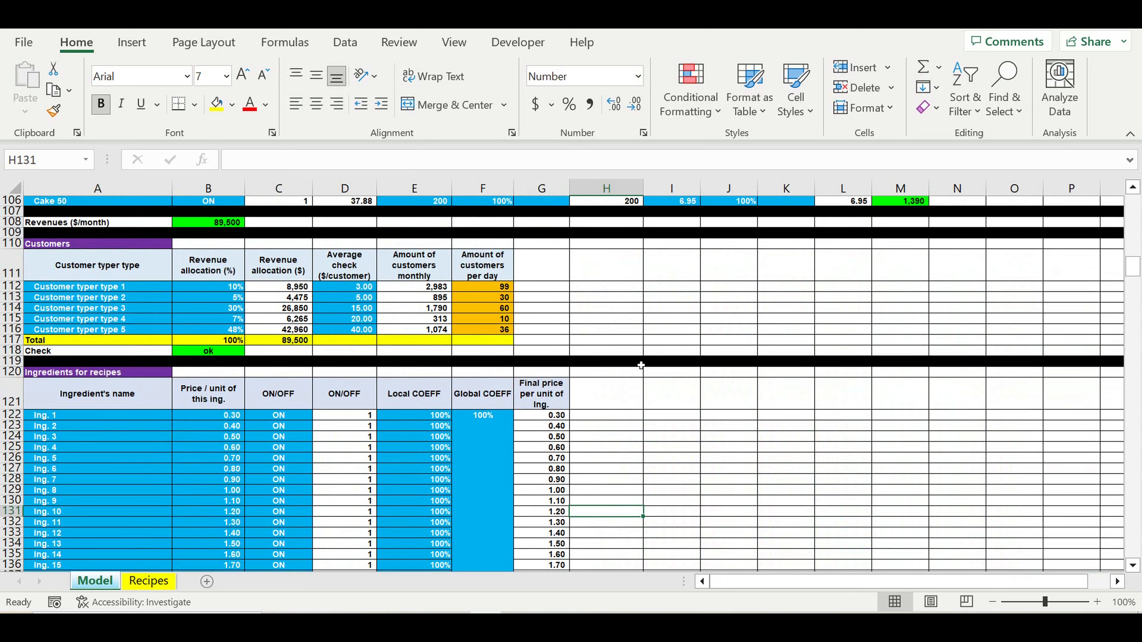
scroll(641, 358, "up", 20)
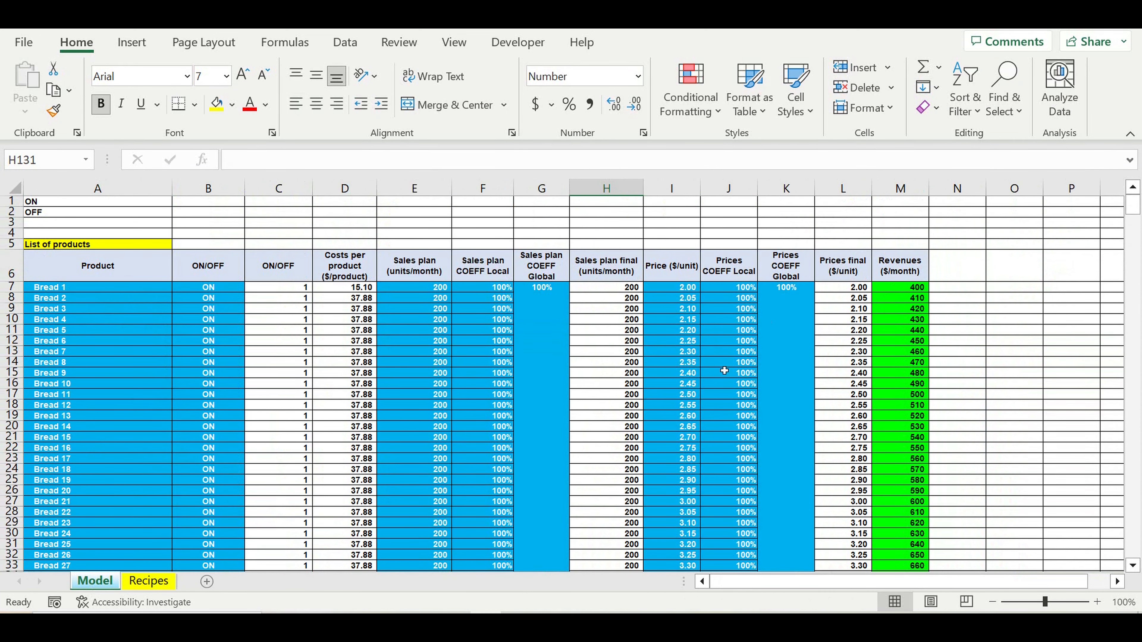
left_click(345, 291)
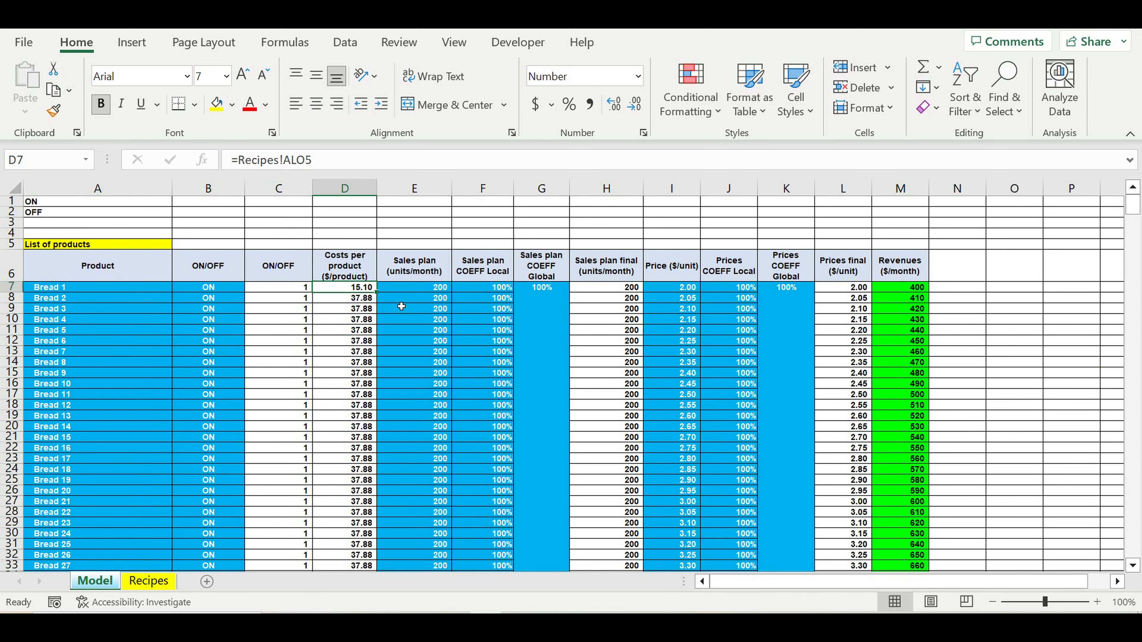
Step: Review the customer types and their revenue allocation in percent and dollars in the Customers table
scroll(494, 388, "down", 11)
scroll(487, 373, "down", 10)
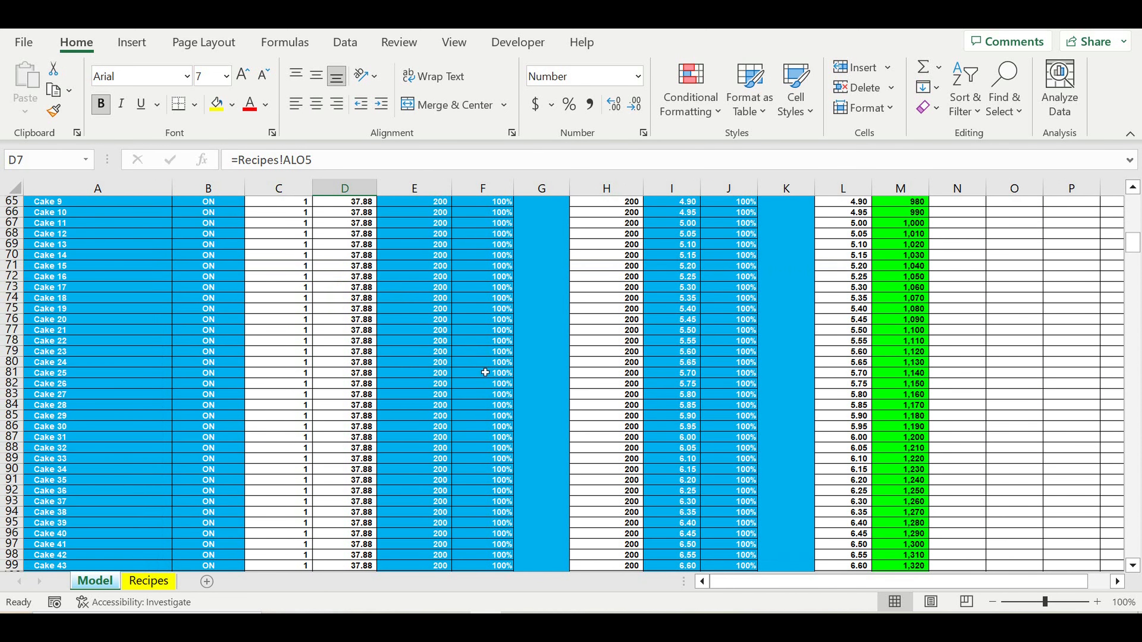
scroll(484, 372, "down", 10)
scroll(484, 372, "down", 1)
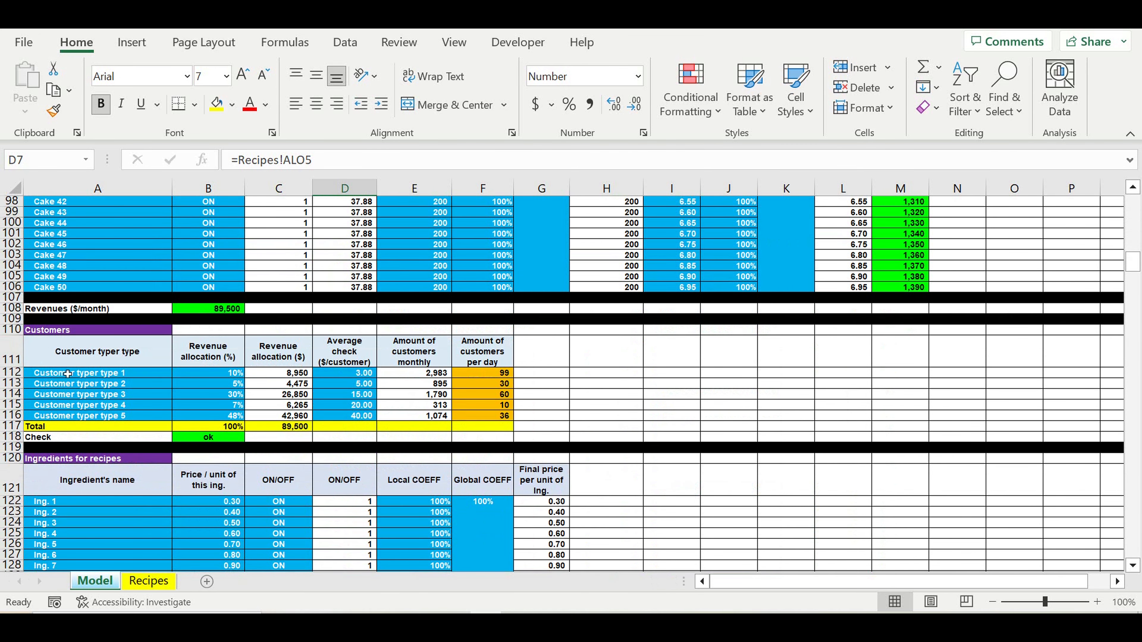
left_click_drag(67, 378, 72, 420)
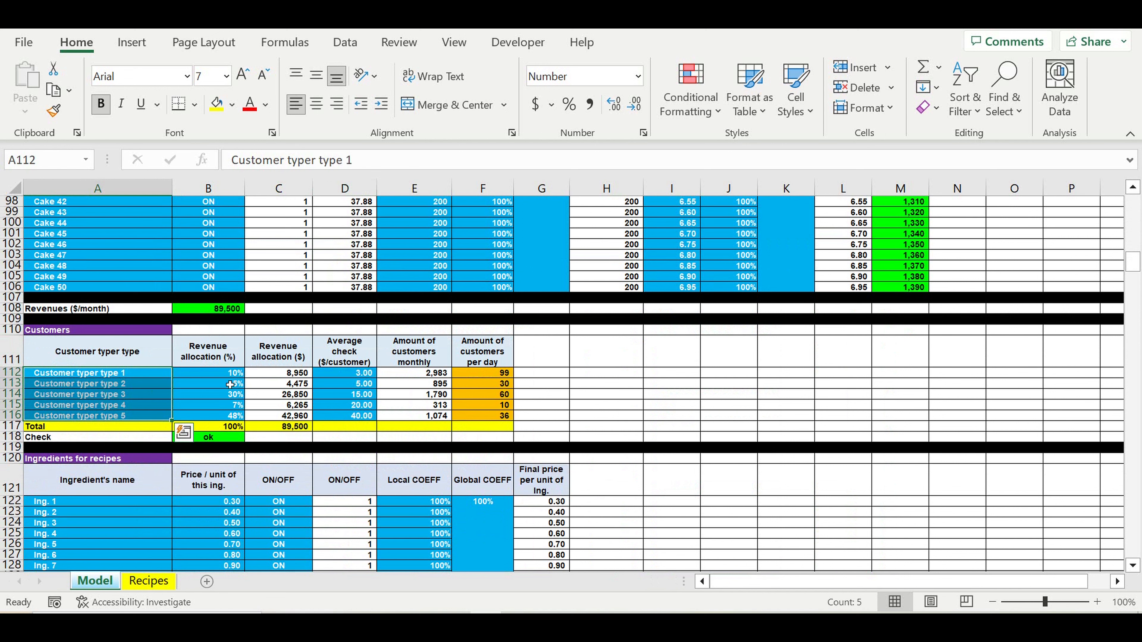
left_click_drag(210, 377, 209, 419)
left_click_drag(146, 376, 146, 415)
left_click_drag(287, 376, 286, 416)
left_click_drag(217, 377, 219, 422)
Step: Examine the average check, the monthly customers and the customers per day for the customer types
left_click(341, 375)
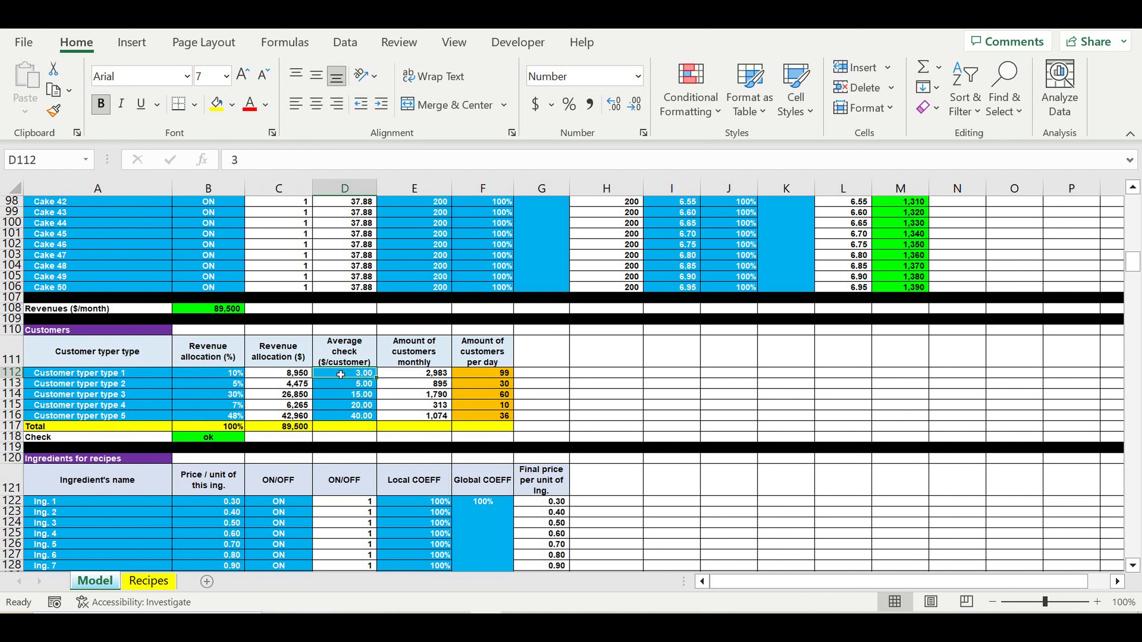
left_click(109, 376)
left_click(350, 376)
left_click(414, 376)
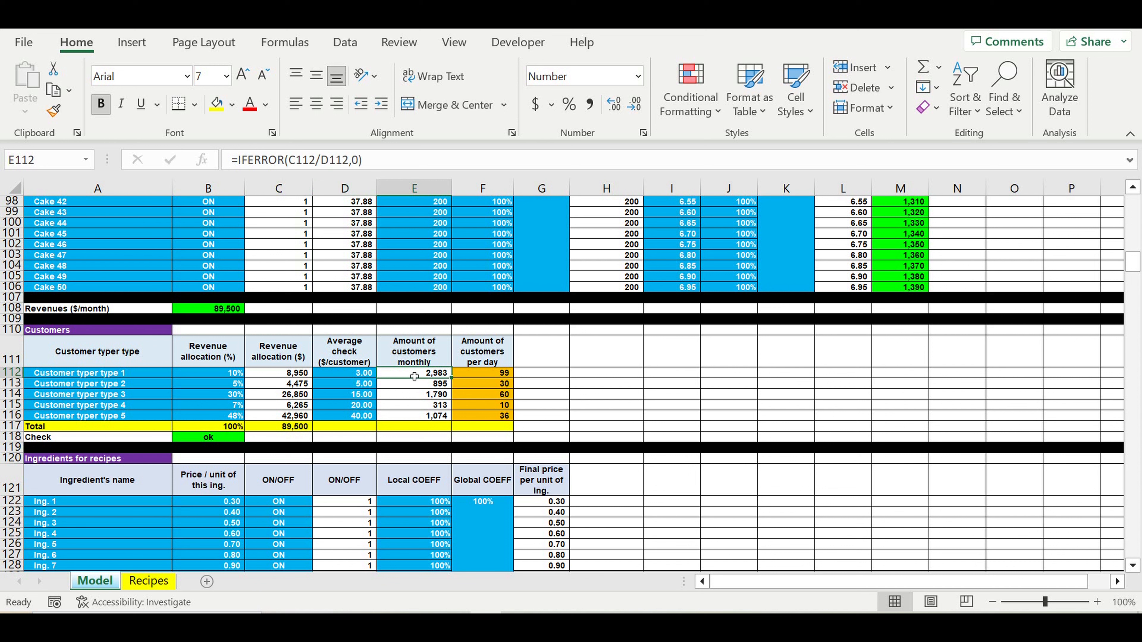
left_click_drag(413, 376, 416, 415)
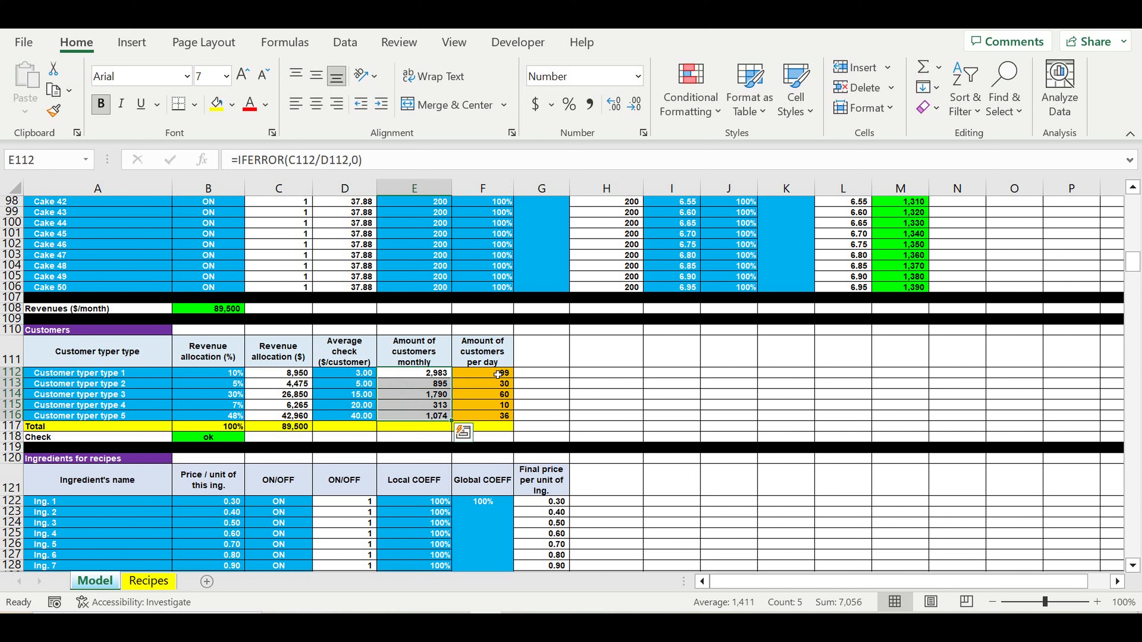
left_click_drag(497, 374, 497, 415)
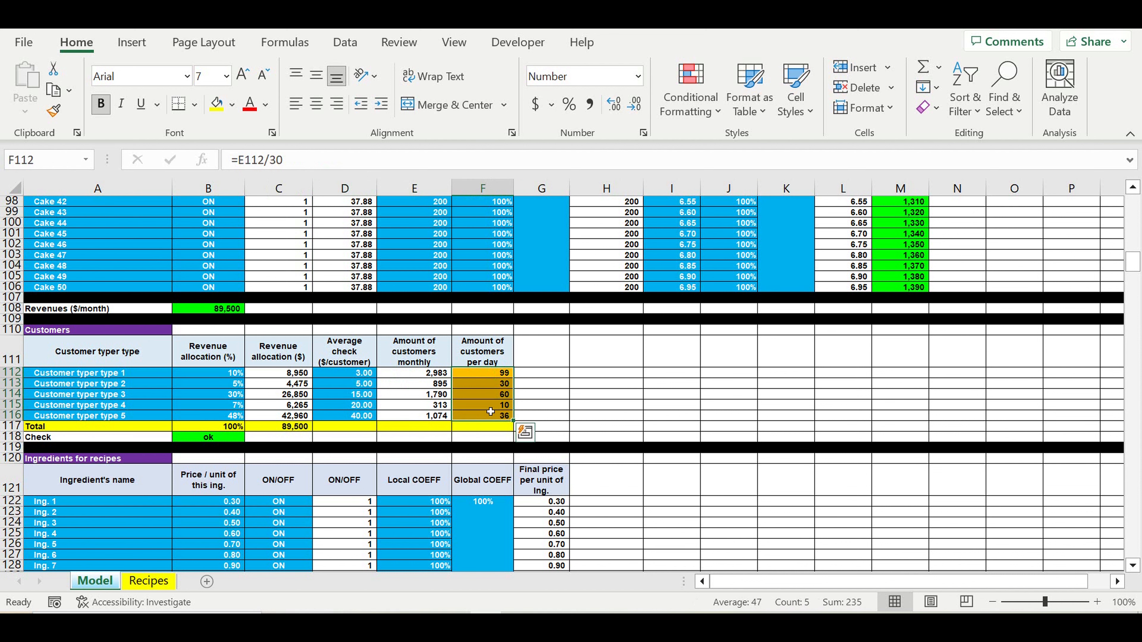
left_click(491, 404)
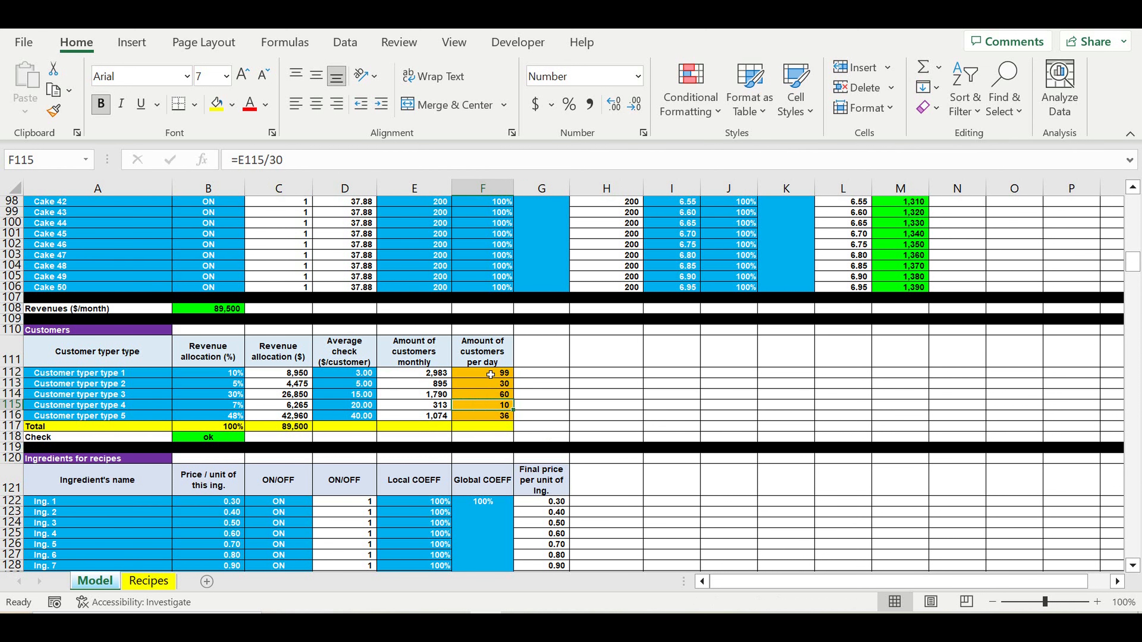
left_click(496, 377)
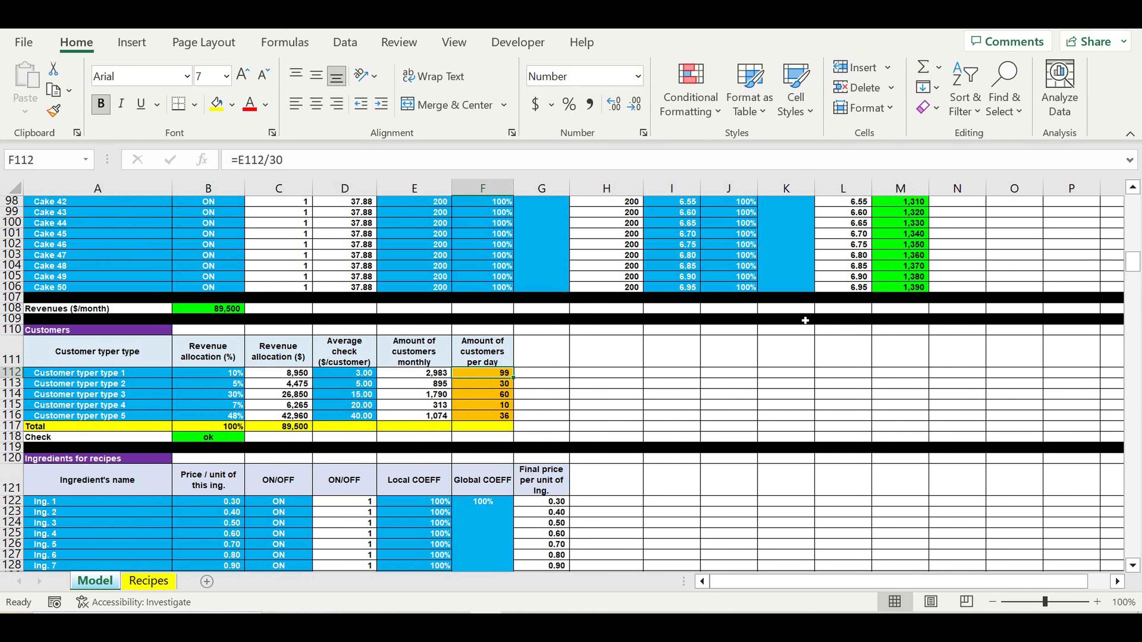
Step: Review the products' monthly sales plan and revenues columns, then return to the Customers table
scroll(805, 321, "up", 4)
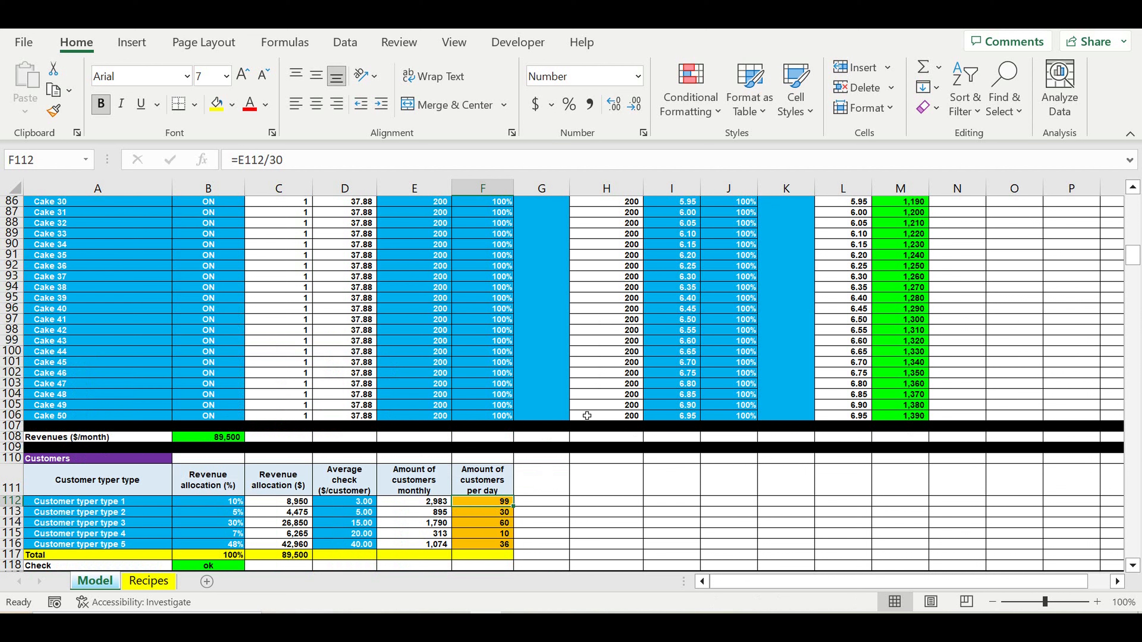
left_click_drag(430, 423, 438, 171)
scroll(570, 278, "up", 2)
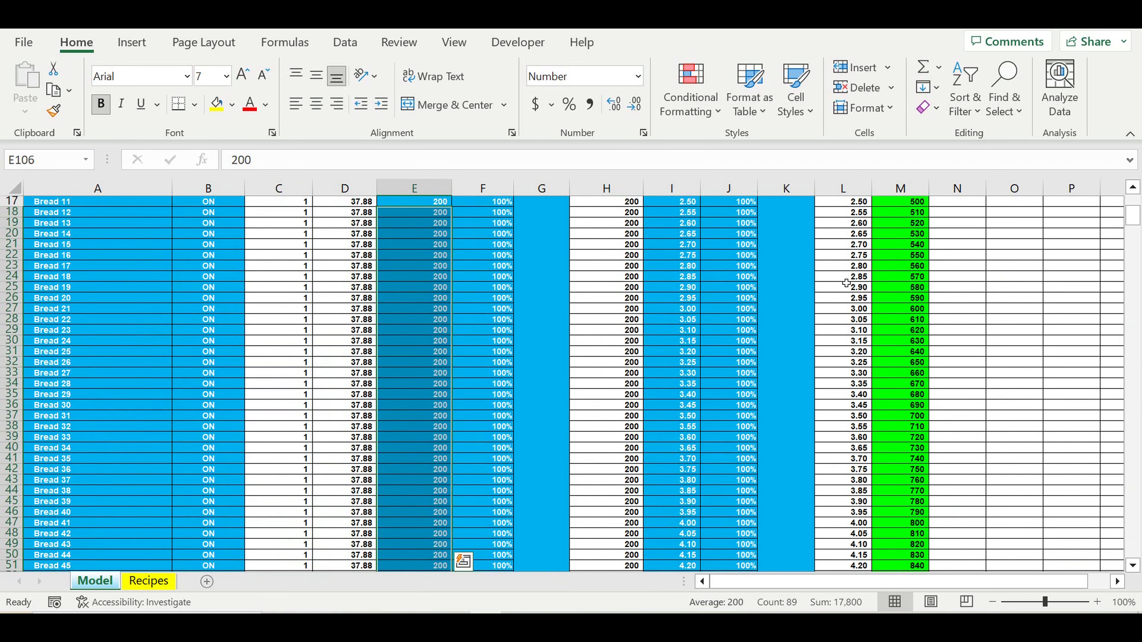
left_click_drag(917, 207, 904, 545)
scroll(828, 524, "down", 2)
scroll(720, 466, "down", 5)
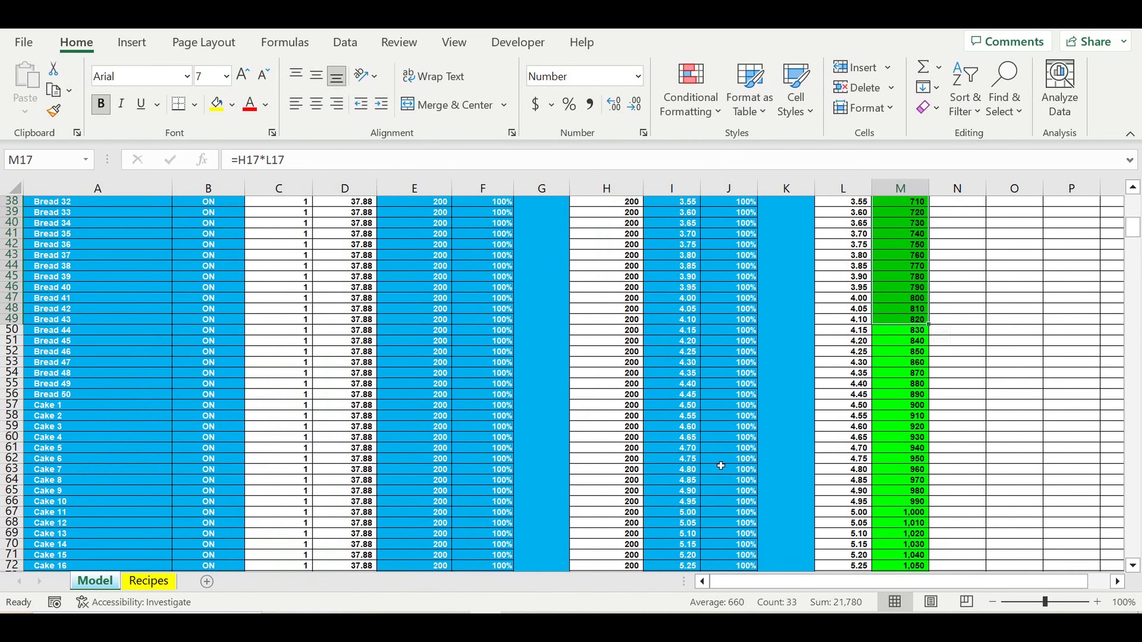
scroll(721, 466, "down", 9)
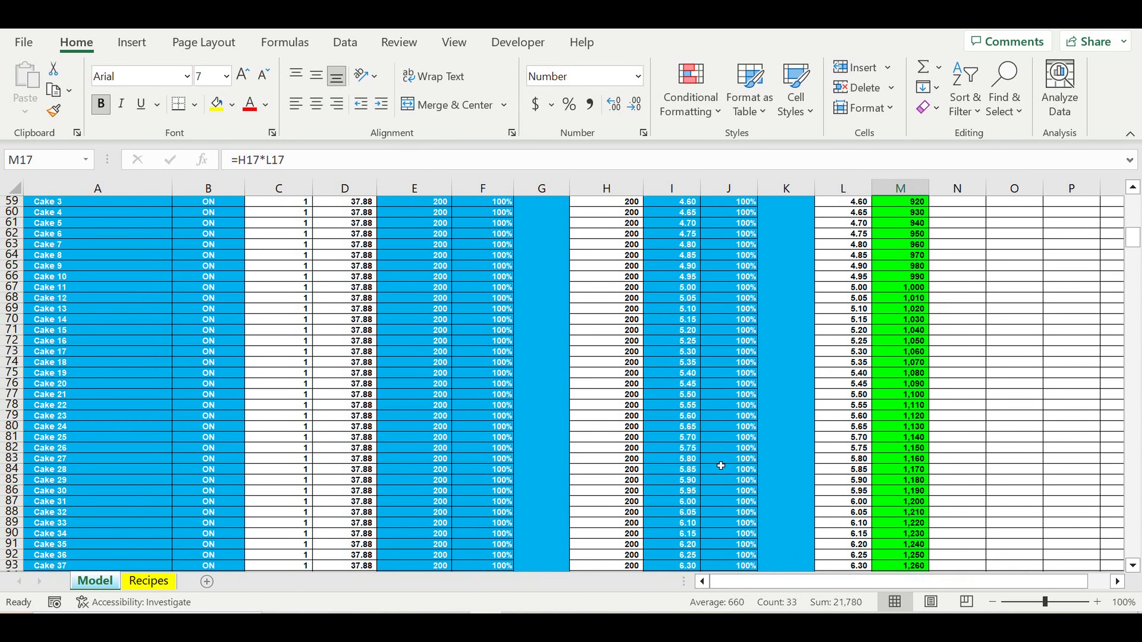
scroll(720, 466, "down", 4)
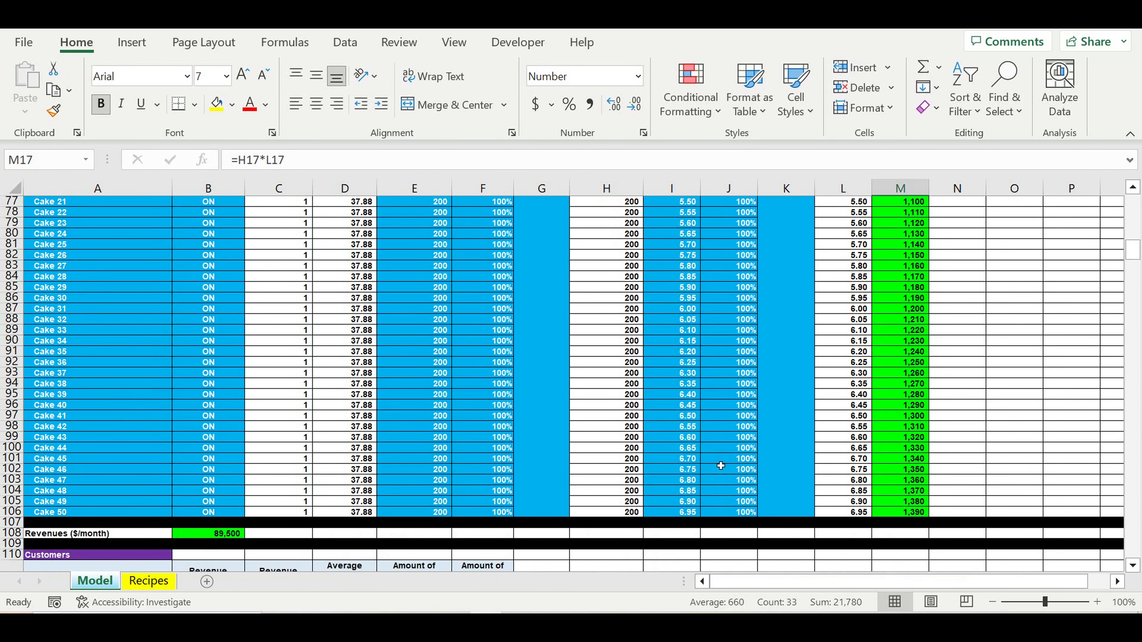
scroll(721, 466, "down", 3)
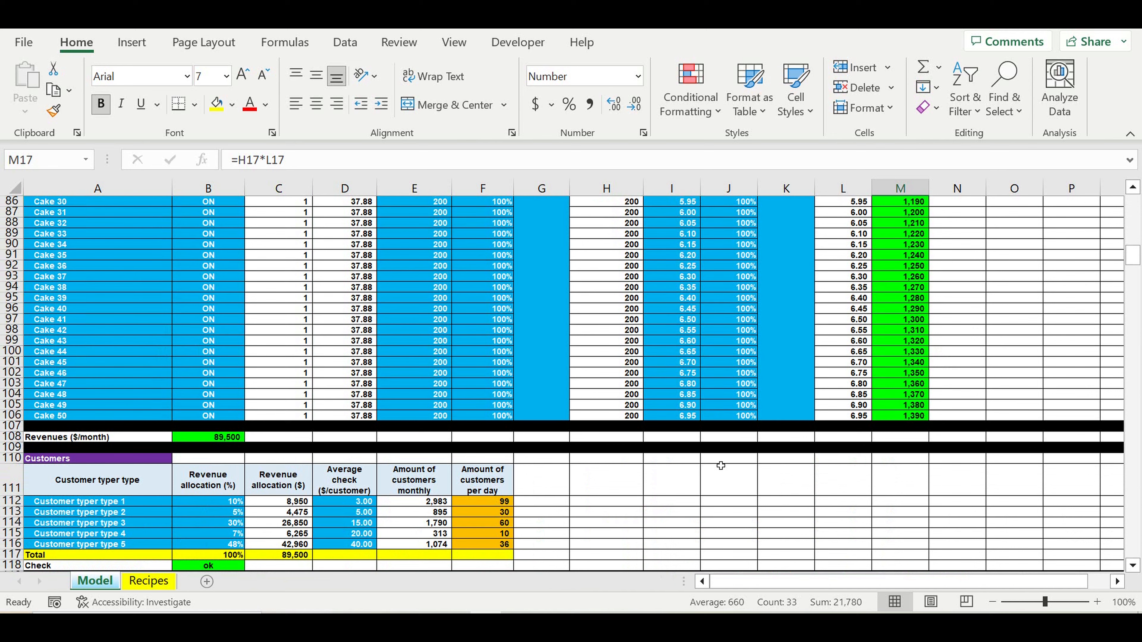
scroll(720, 466, "down", 2)
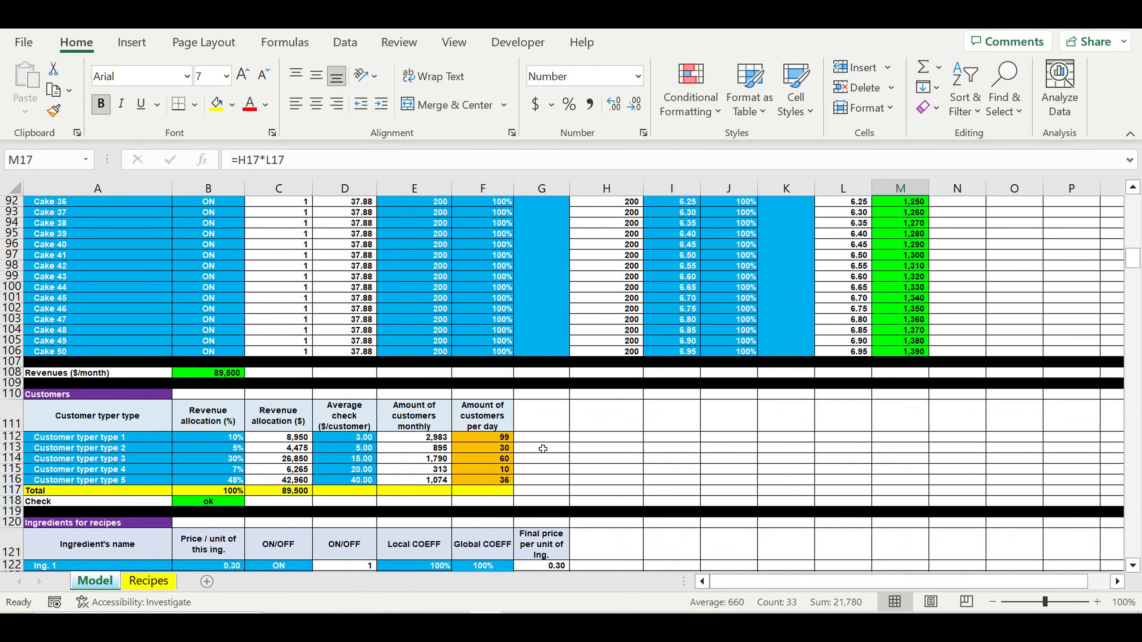
Step: Review the customer types' revenue allocation, monthly customers and customers per day against the cakes' monthly sales plan
left_click_drag(284, 438, 288, 481)
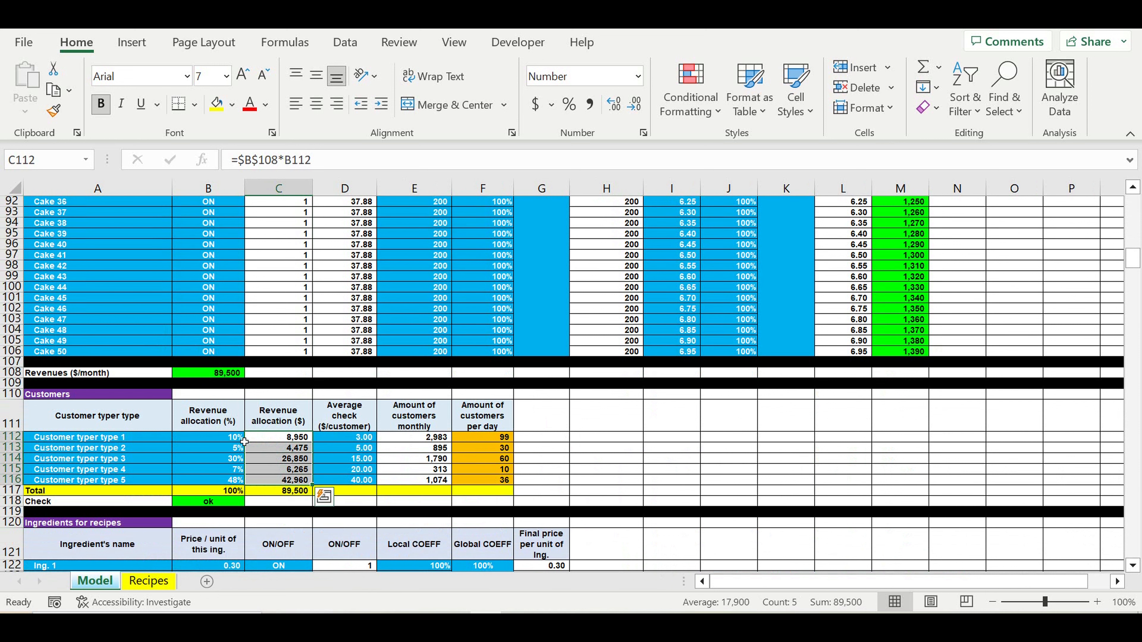
left_click_drag(230, 439, 230, 480)
left_click_drag(427, 440, 428, 481)
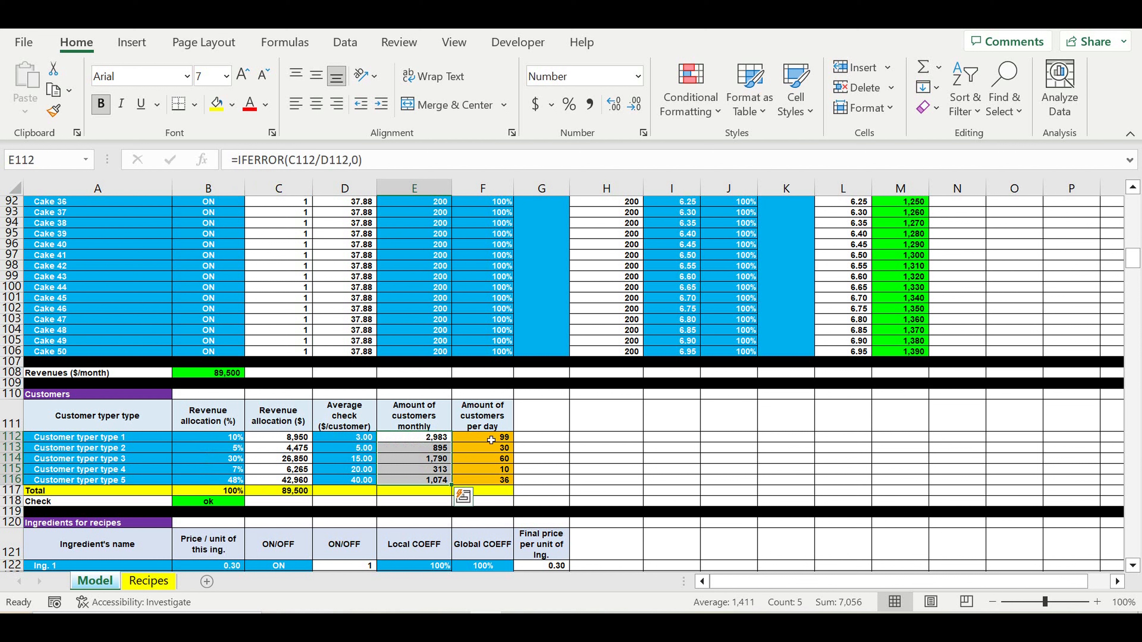
left_click_drag(489, 442, 489, 486)
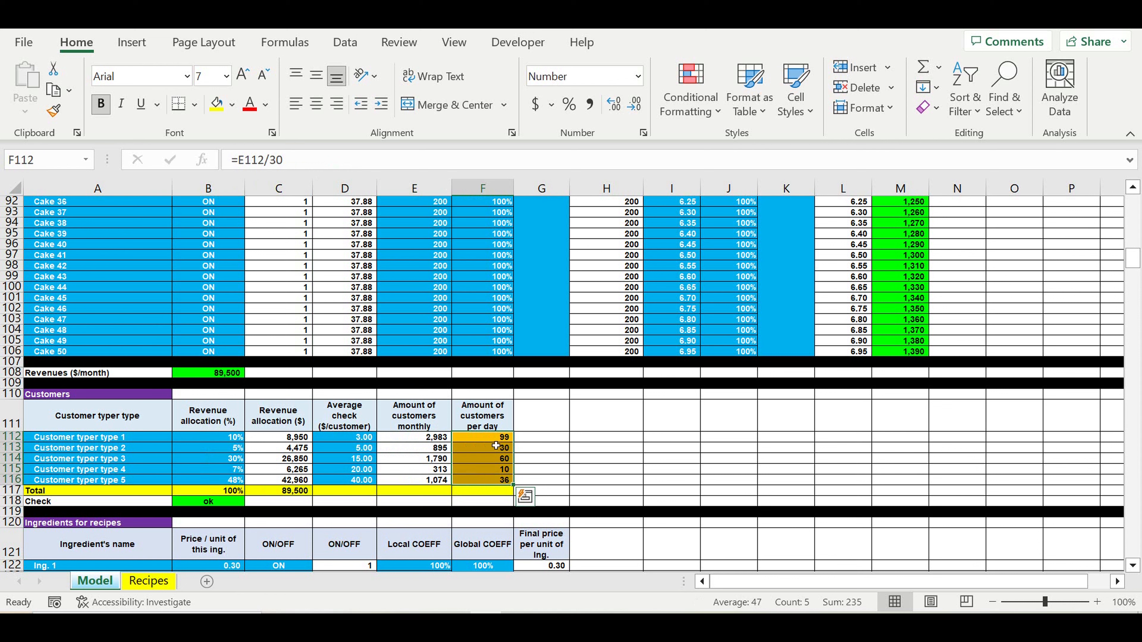
left_click_drag(487, 440, 494, 486)
left_click_drag(483, 438, 496, 488)
left_click_drag(417, 351, 420, 242)
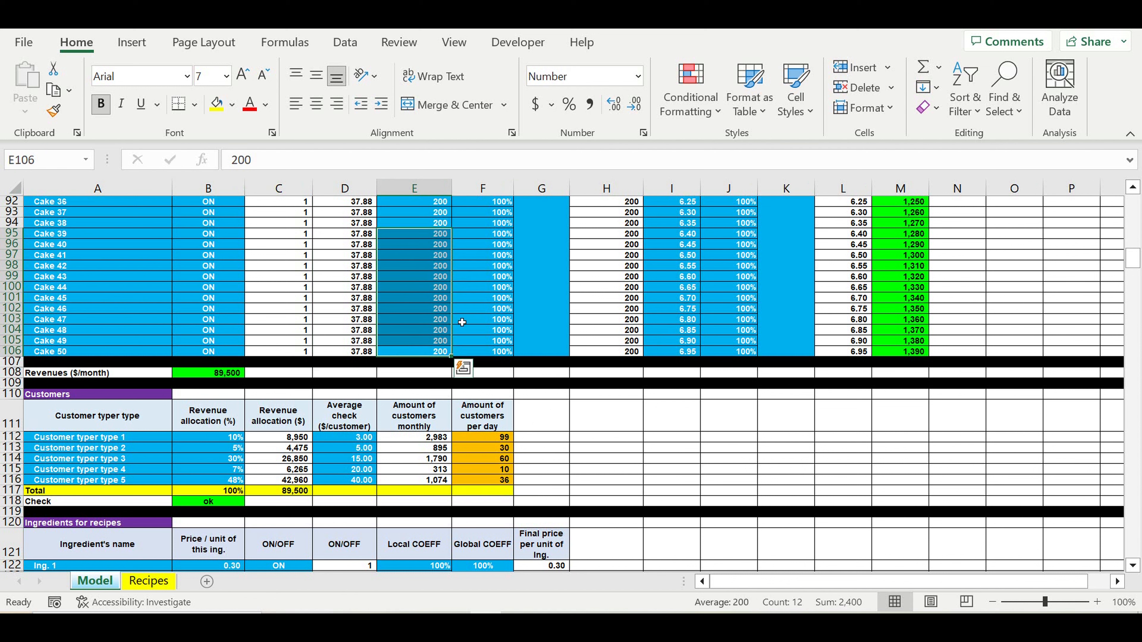
left_click(593, 473)
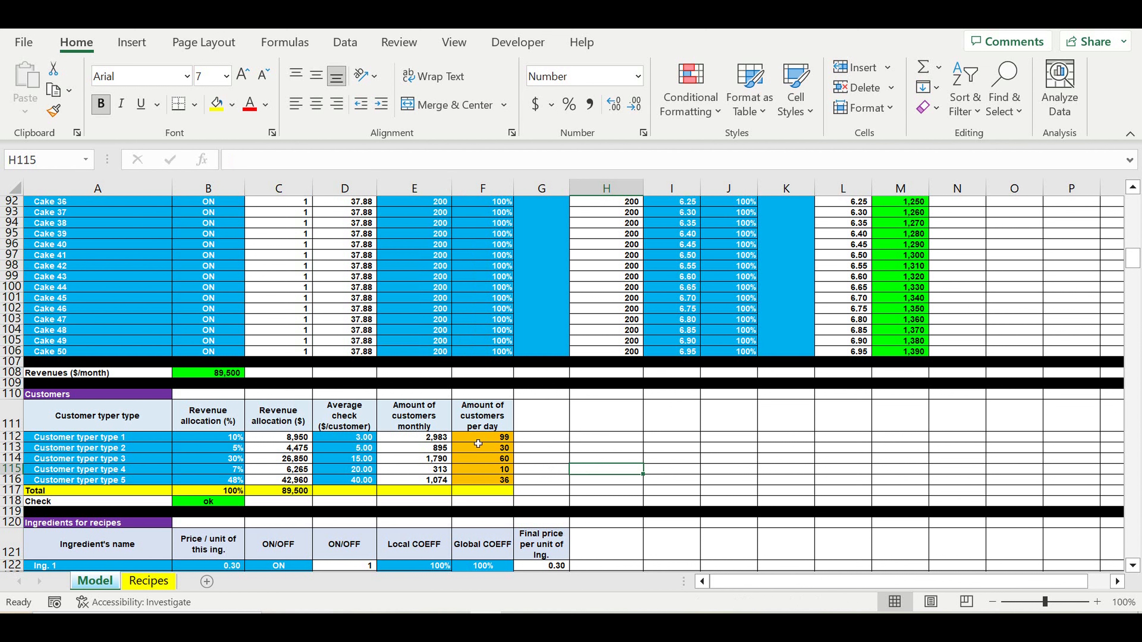
Step: Examine the ingredient quantities of the first bread products in the Recipes sheet, then return to the Model sheet
left_click(148, 581)
left_click_drag(718, 582, 714, 581)
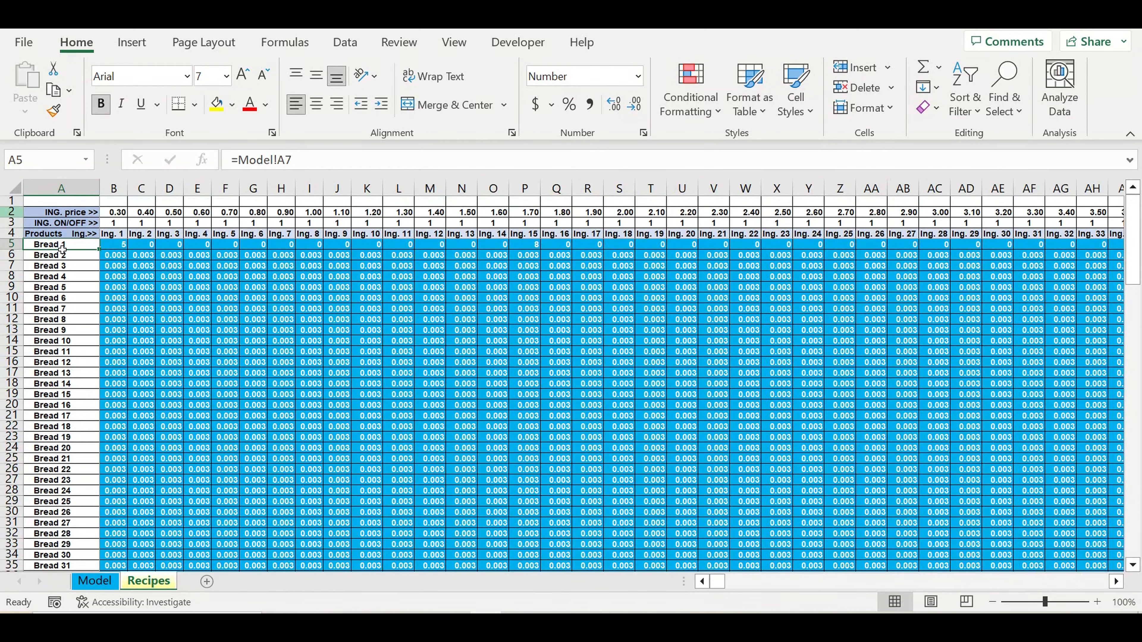
left_click_drag(113, 244, 732, 386)
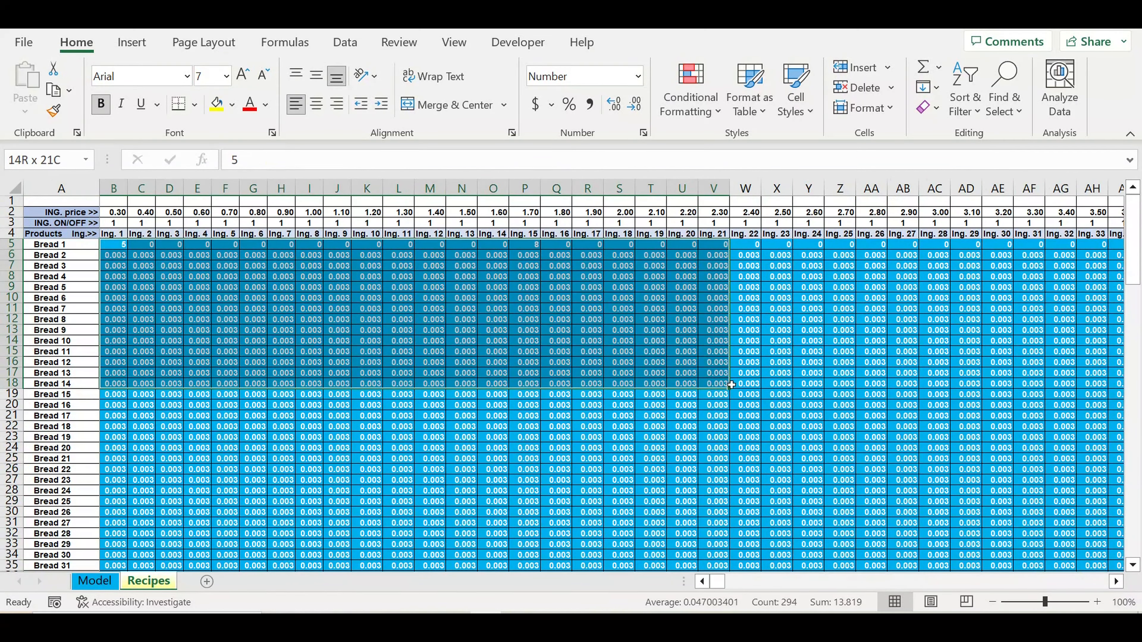
left_click(92, 582)
Step: Compare the customer types and their customers per day with the cakes' monthly sales plan
left_click_drag(112, 437, 116, 480)
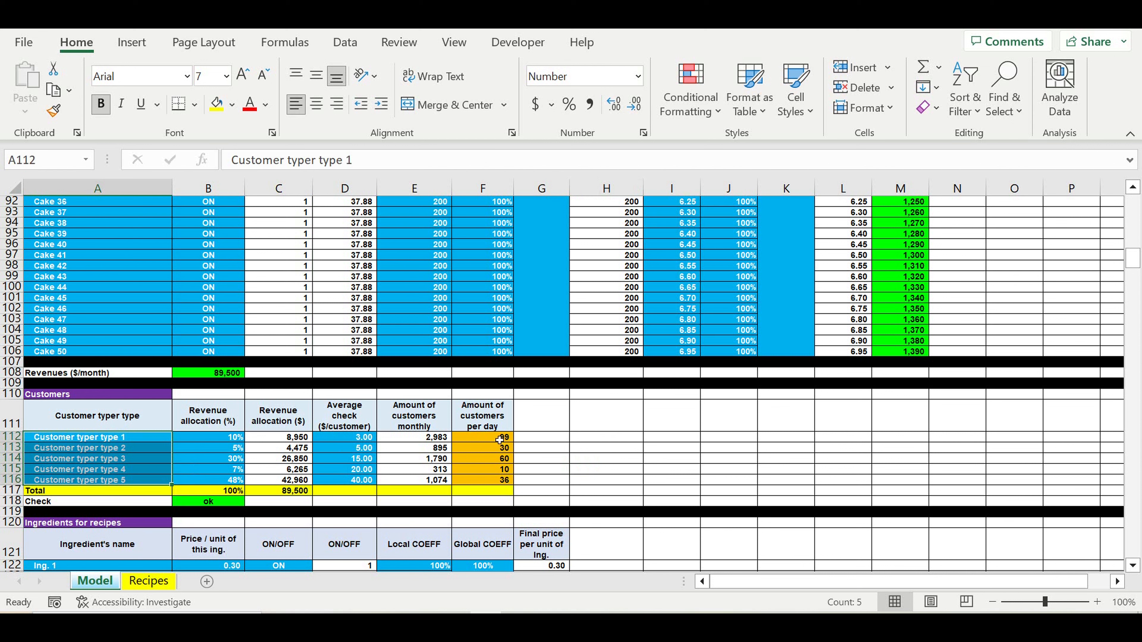
left_click_drag(491, 440, 486, 487)
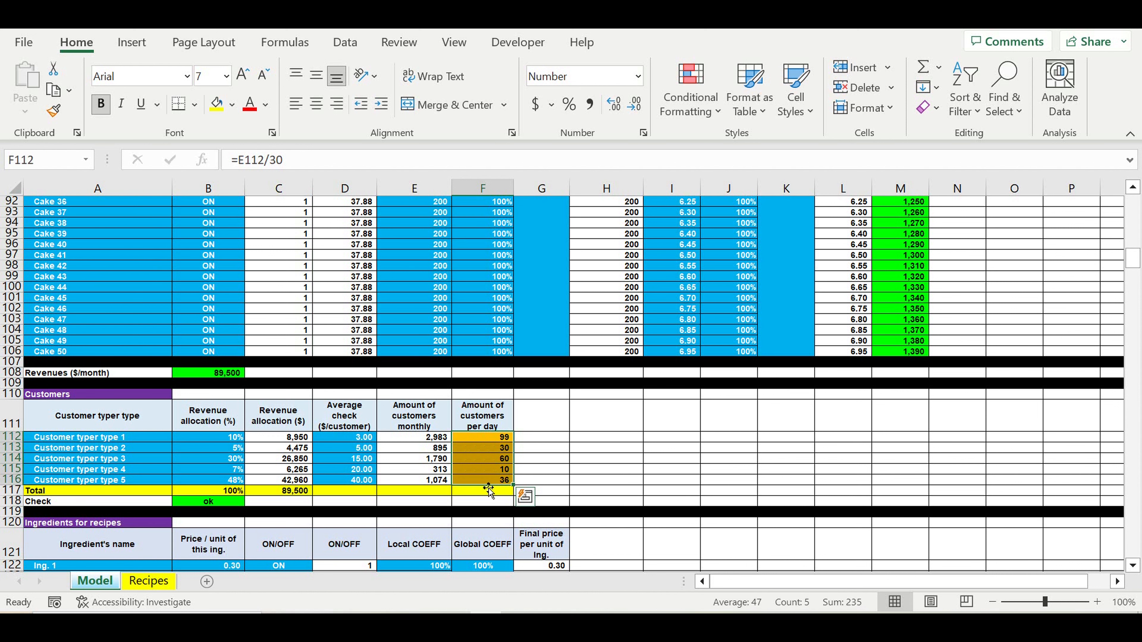
left_click_drag(494, 439, 494, 436)
left_click_drag(419, 352, 419, 266)
left_click(487, 439)
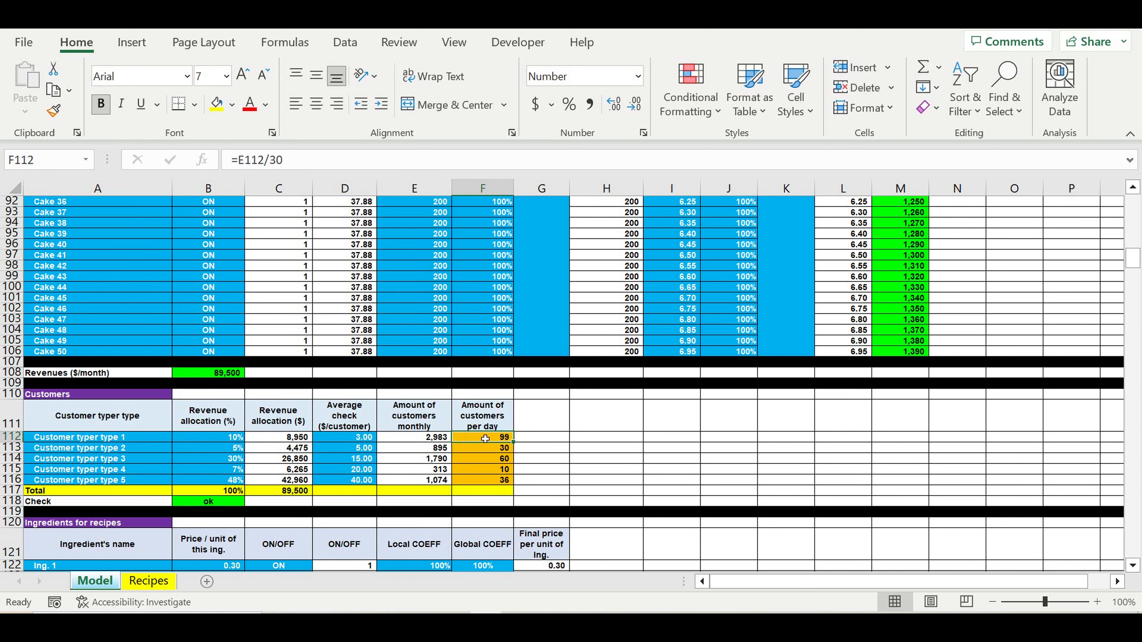
Step: Review the complete Customers table, focusing on the customer types and the formulas for customers per day
left_click(89, 437)
left_click_drag(90, 438, 473, 483)
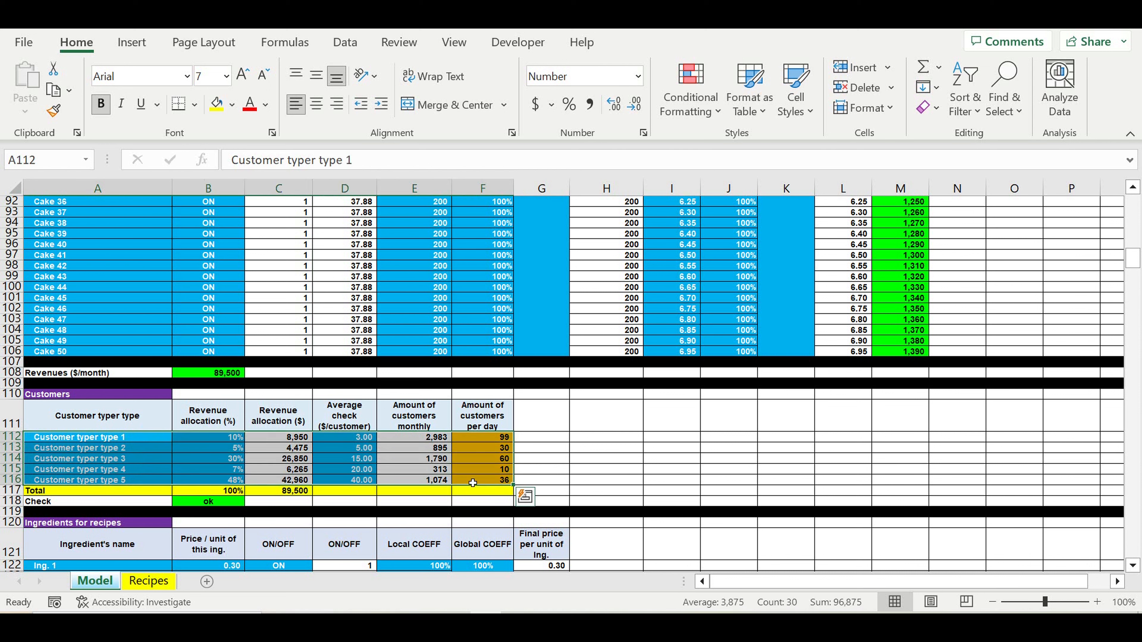
left_click(489, 472)
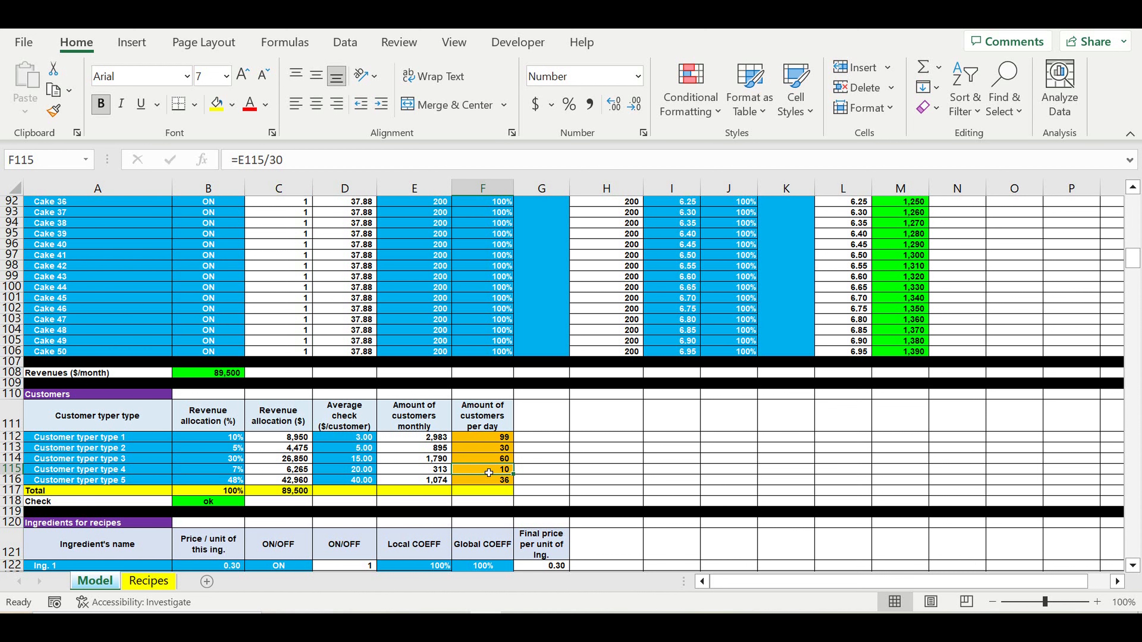
left_click(487, 438)
left_click_drag(90, 437, 90, 479)
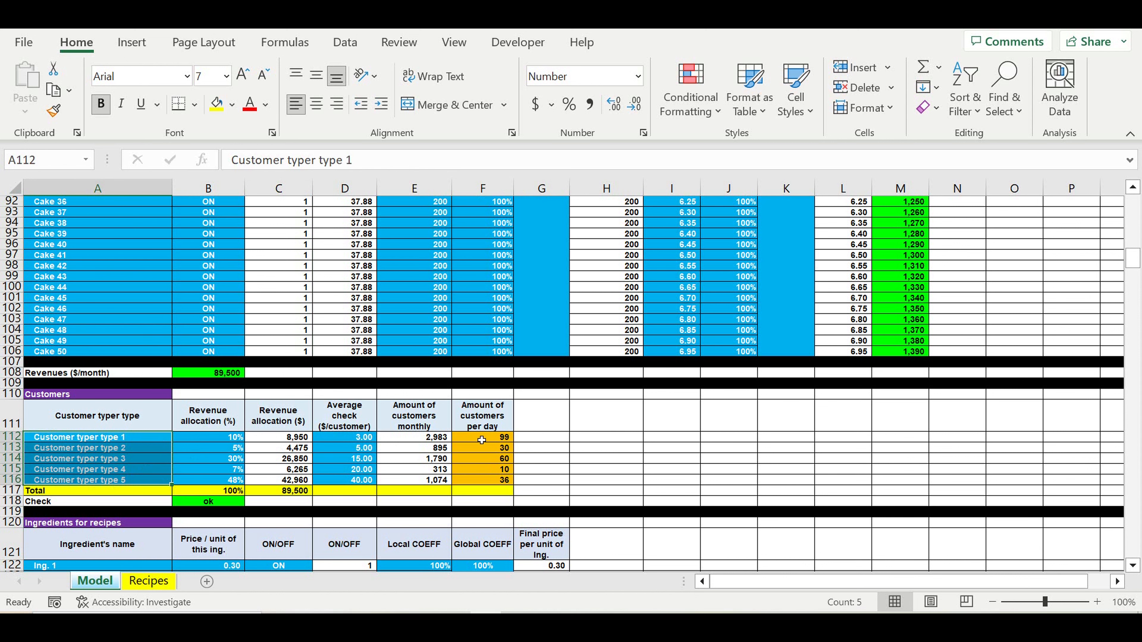
left_click_drag(481, 439, 483, 481)
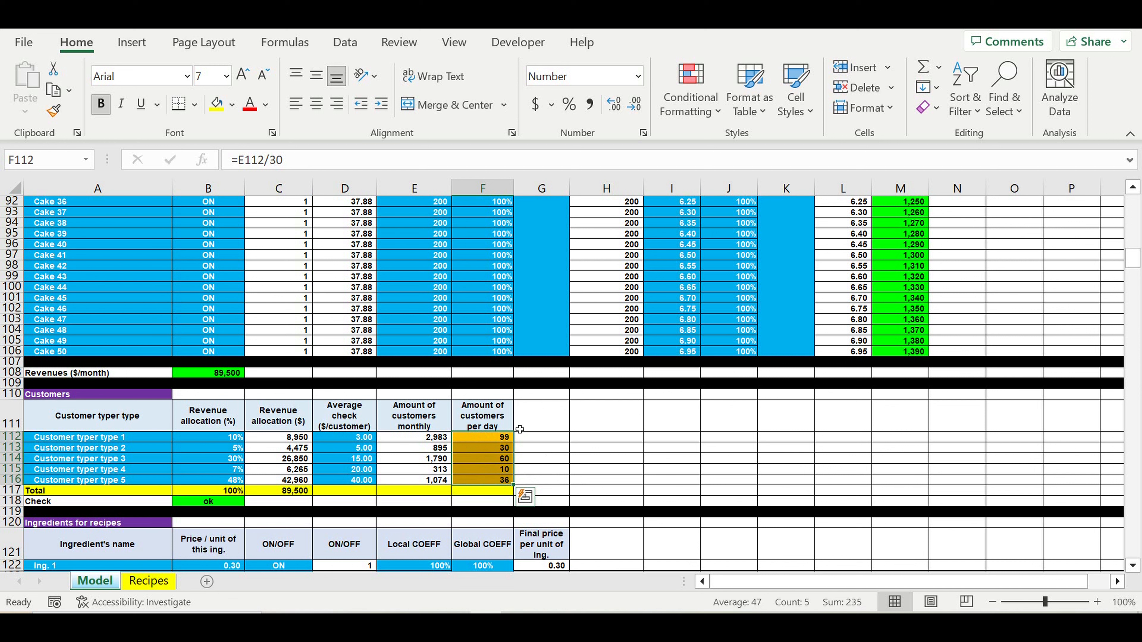
Step: Check Cake 50's sales plan, then re-examine the customers per day column and the list of customer types
left_click(428, 354)
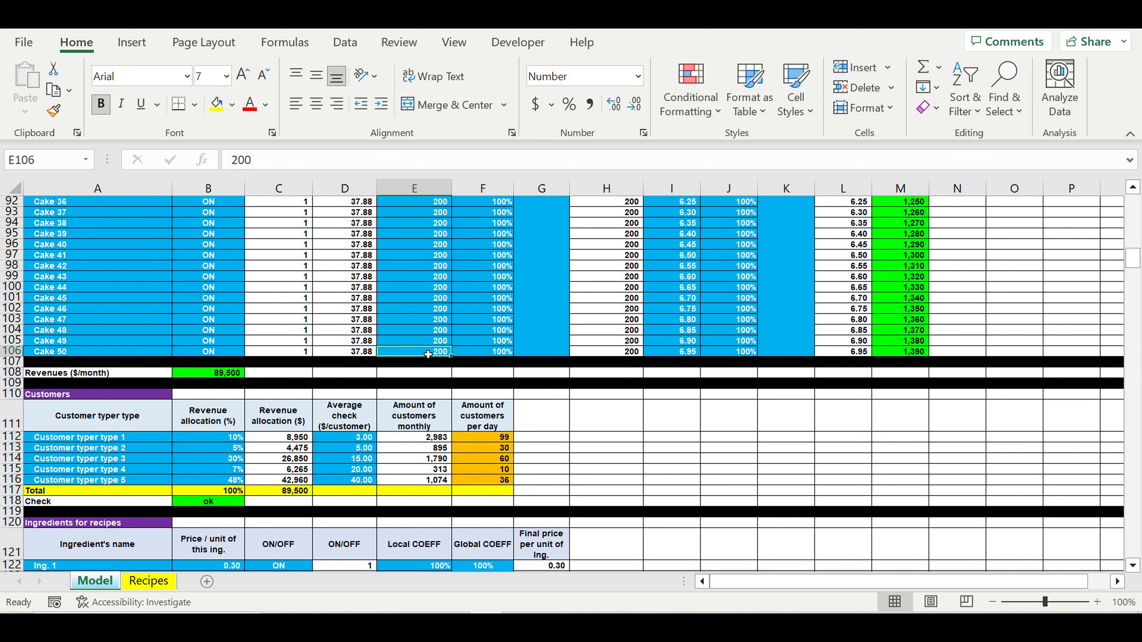
left_click_drag(482, 437, 482, 479)
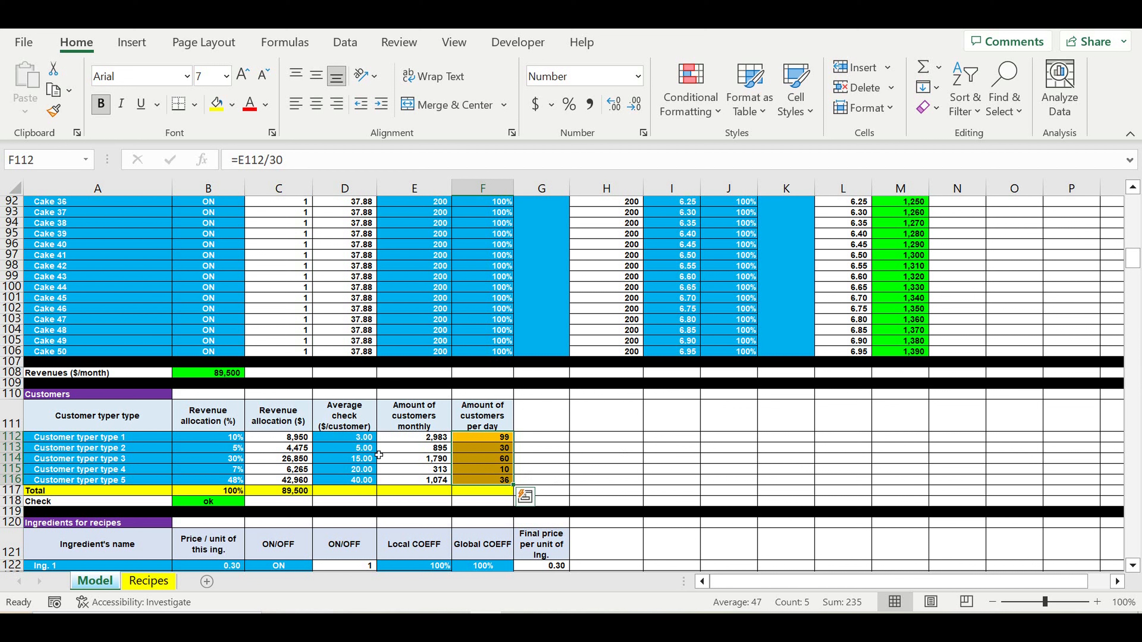
left_click(579, 438)
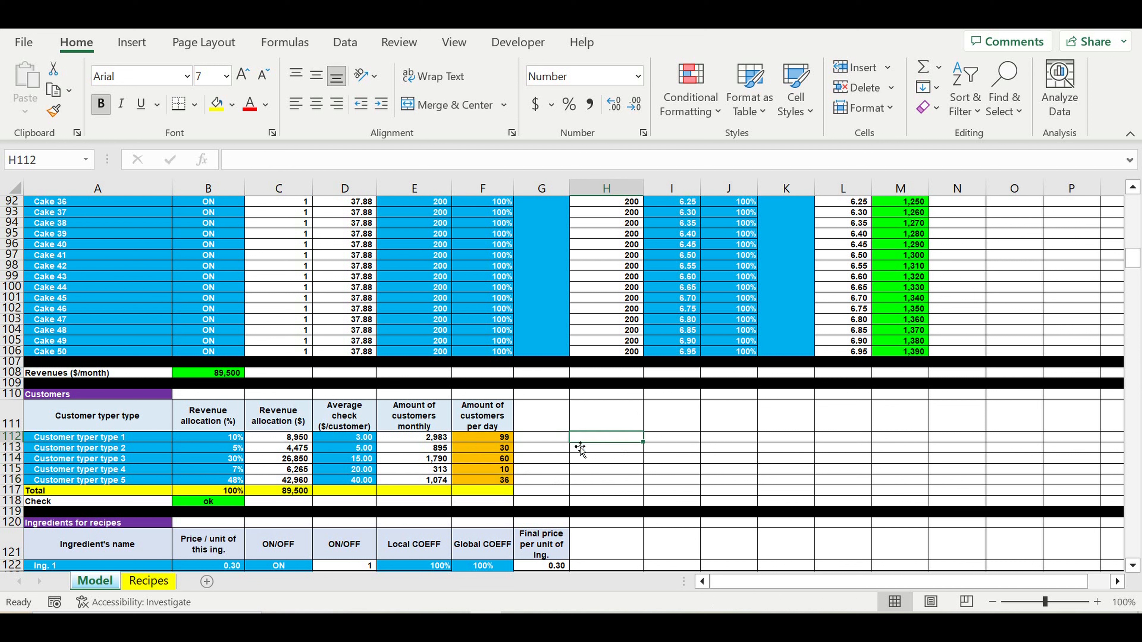
left_click(480, 420)
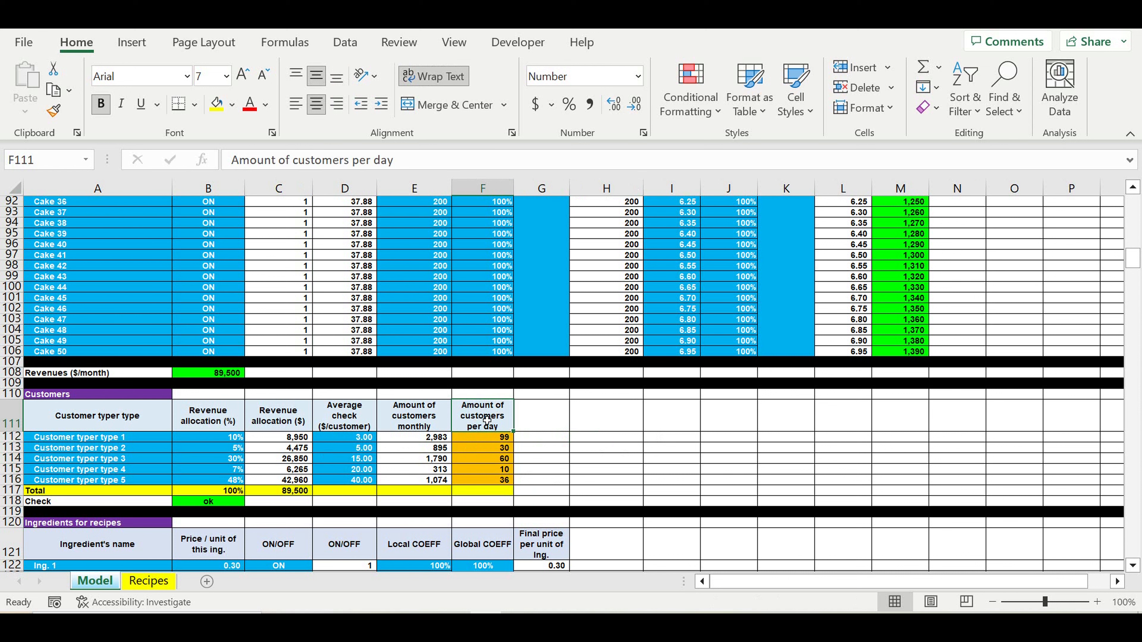
left_click(88, 481)
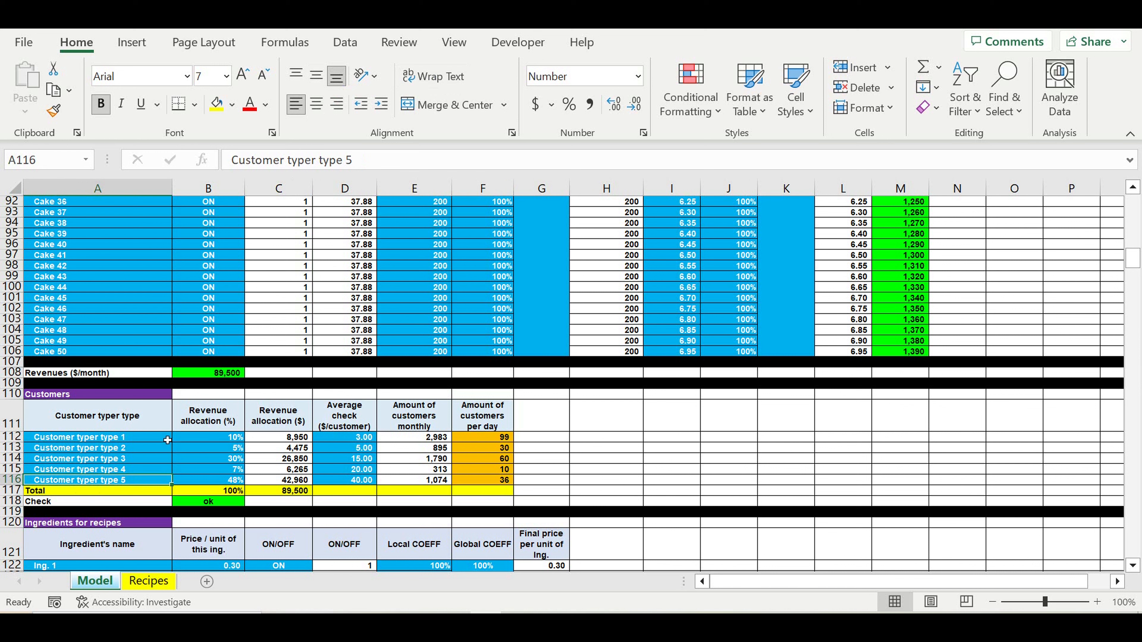
left_click_drag(167, 440, 154, 479)
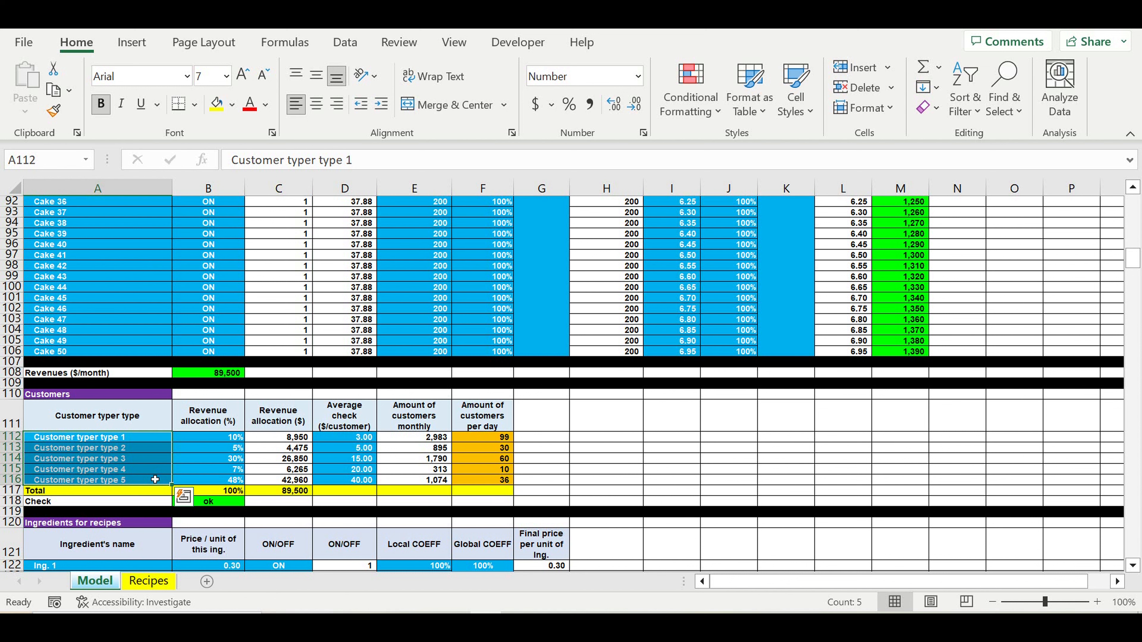
left_click(560, 463)
Step: Copy the "Amount of customers per day" header across to G111:H111 and retitle G111 as "ON/OFF"
left_click(491, 415)
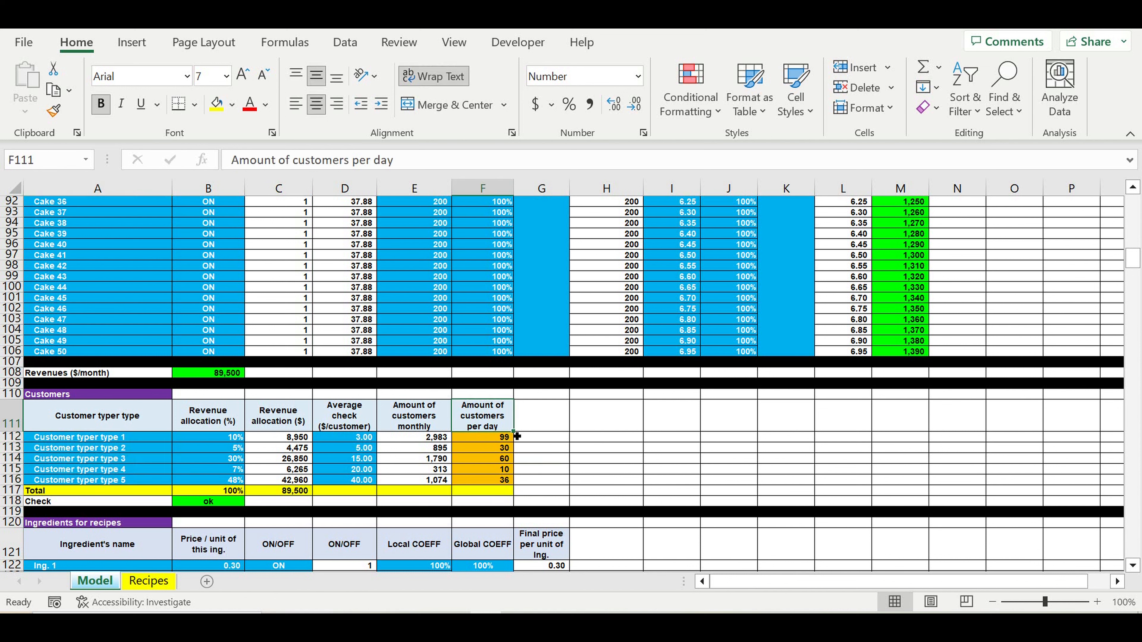
left_click_drag(519, 436, 620, 418)
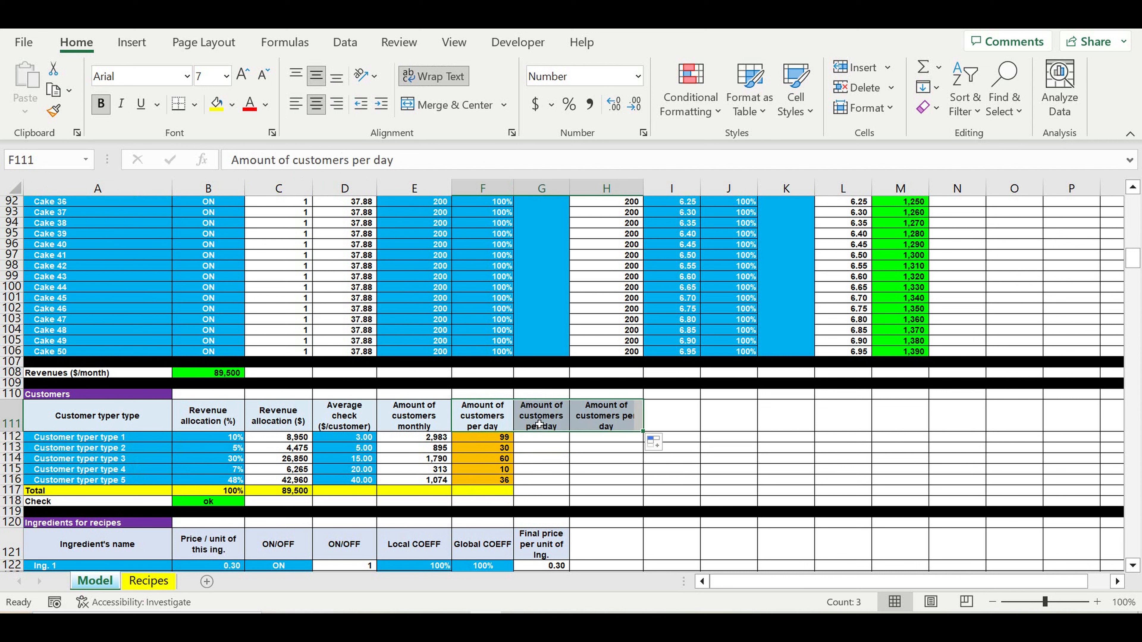
left_click(562, 427)
type("O")
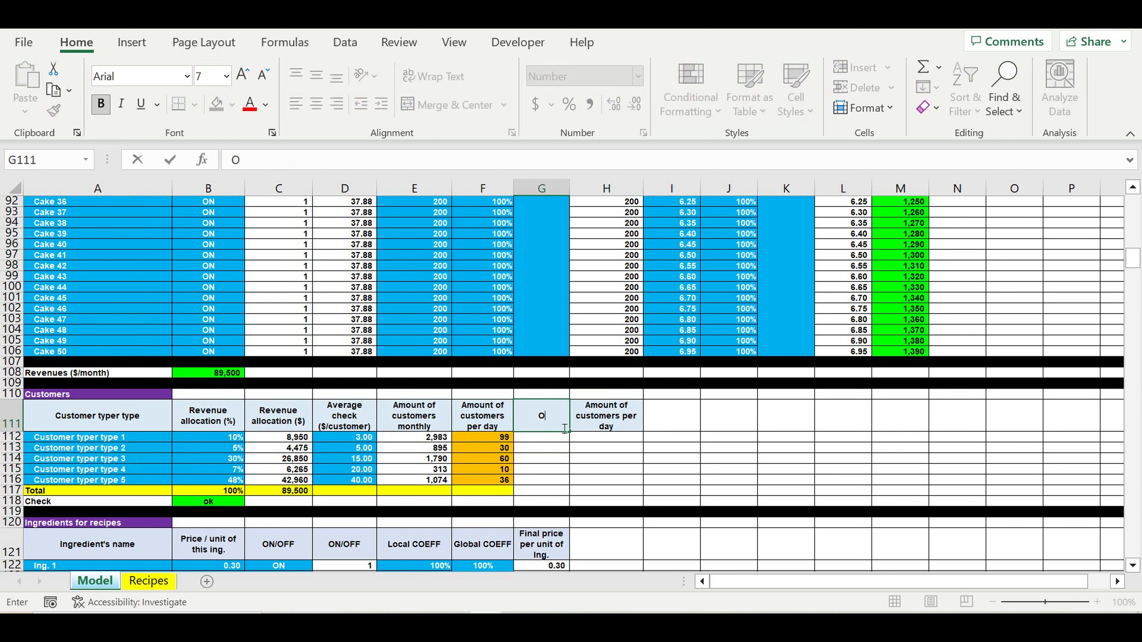
type("N/OFF")
key("Return")
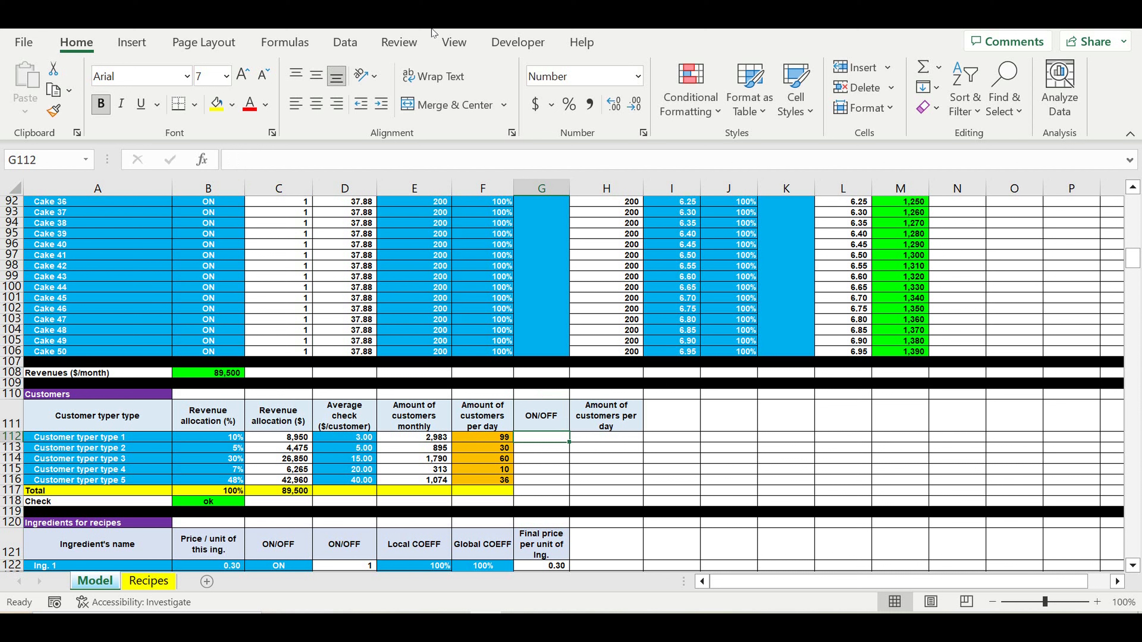
Step: Add a data validation list to G112 that takes its options from the ON and OFF cells, $A$1:$A$2
left_click(342, 43)
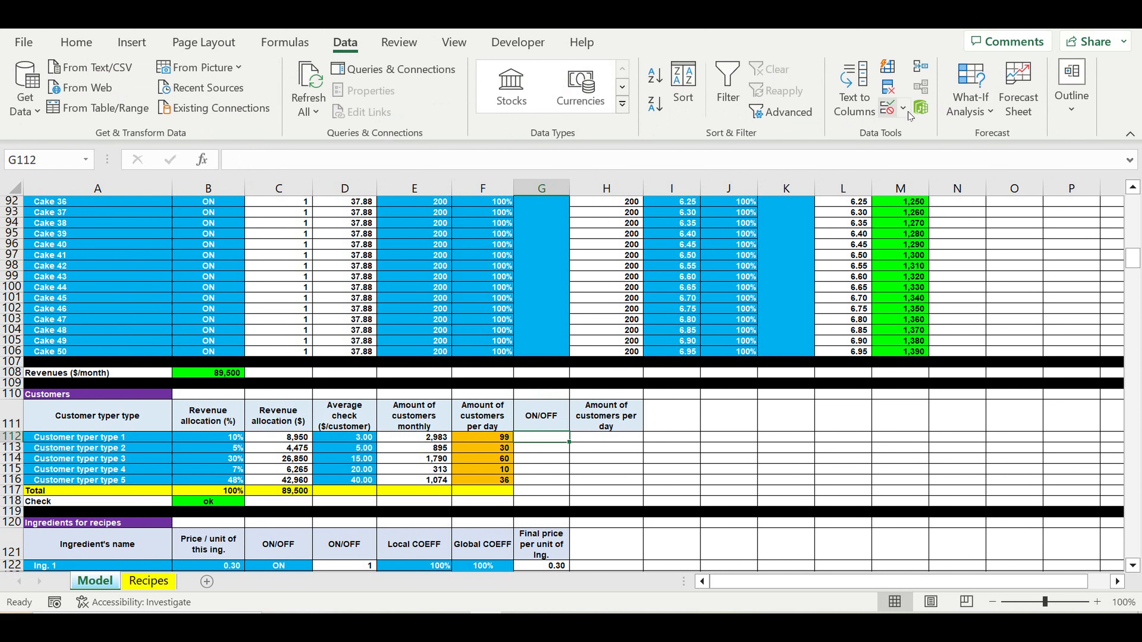
left_click(902, 108)
left_click(916, 130)
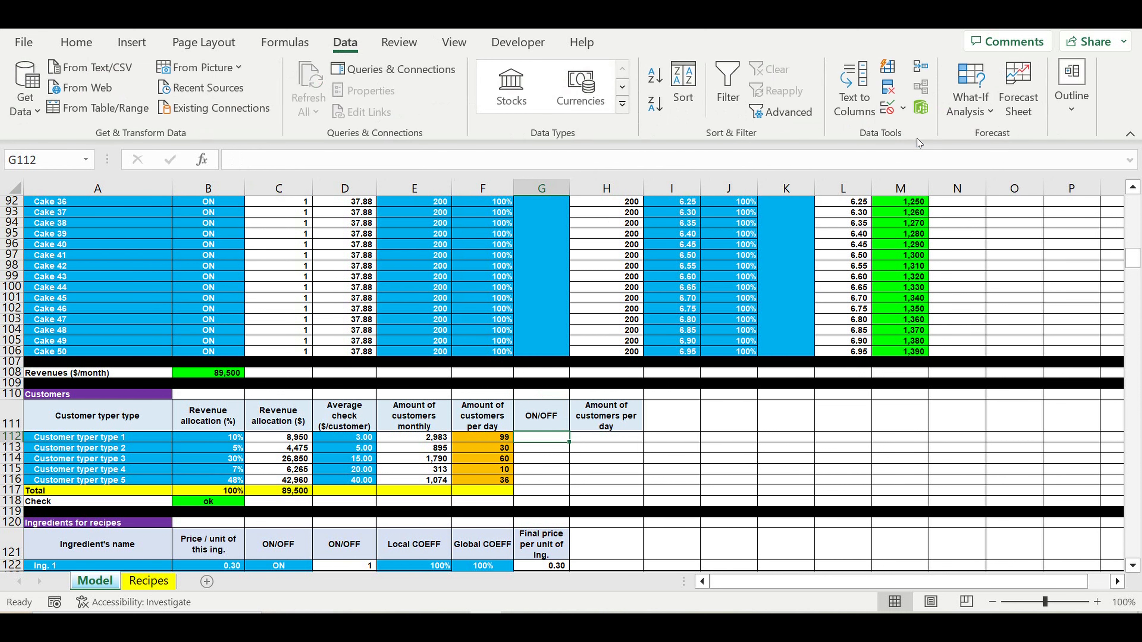
left_click(711, 108)
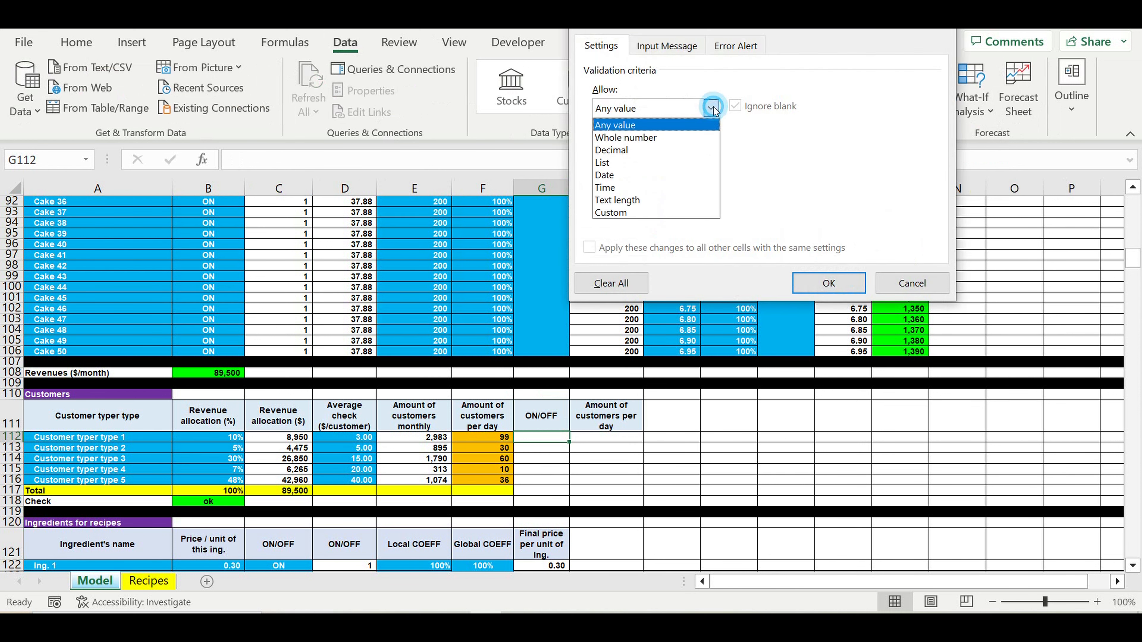
left_click(602, 162)
left_click(818, 185)
left_click(831, 183)
left_click_drag(1133, 257, 1126, 138)
left_click(43, 200)
left_click_drag(46, 215, 47, 216)
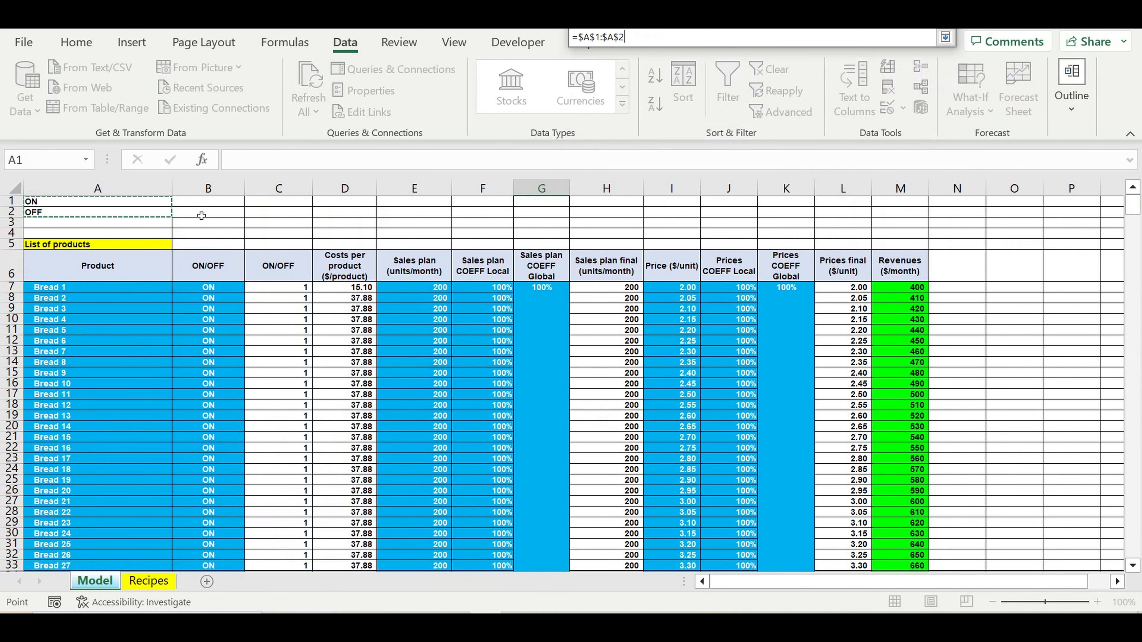
key("Return")
key("Return")
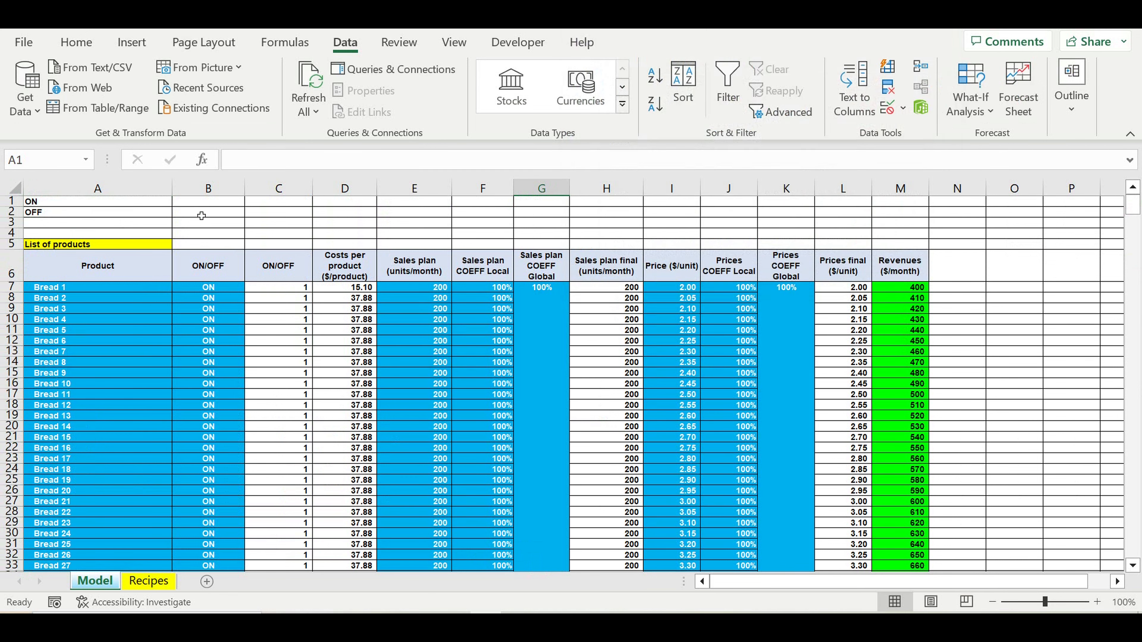
Step: Choose ON for customer type 1 in the Customers table's ON/OFF column, cell G112
scroll(517, 405, "down", 20)
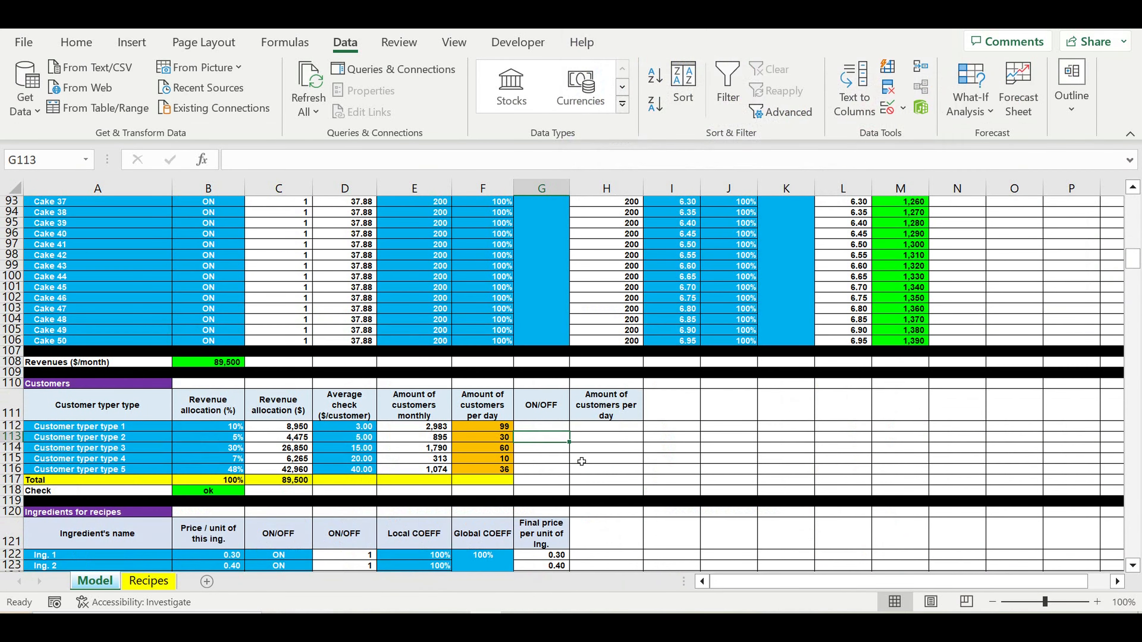
left_click(550, 418)
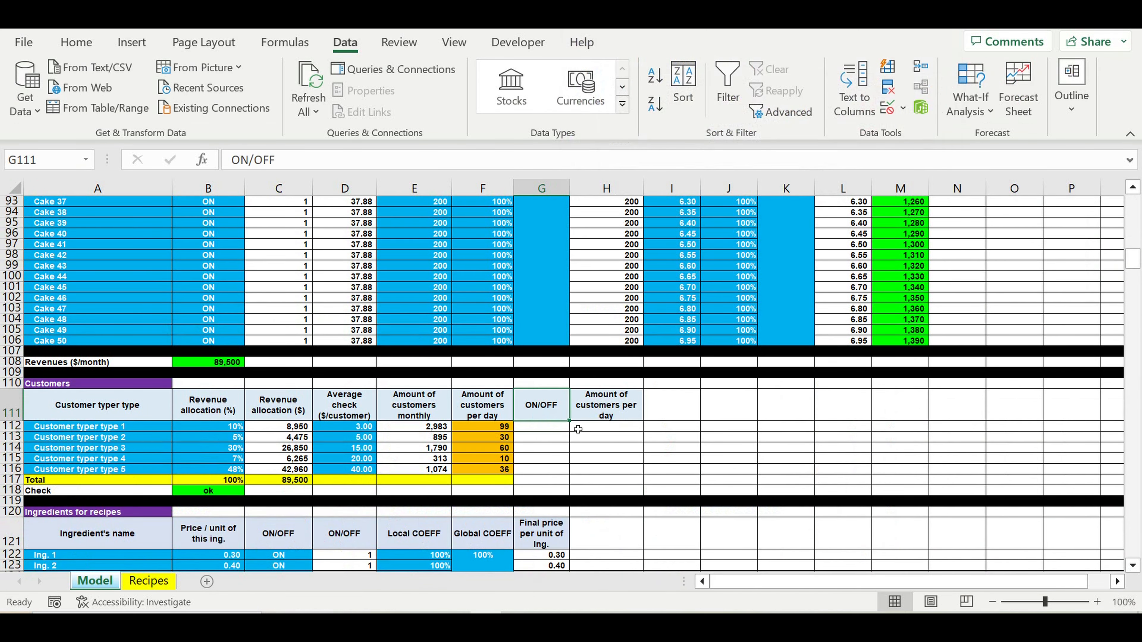
left_click(563, 428)
left_click(574, 426)
left_click(562, 436)
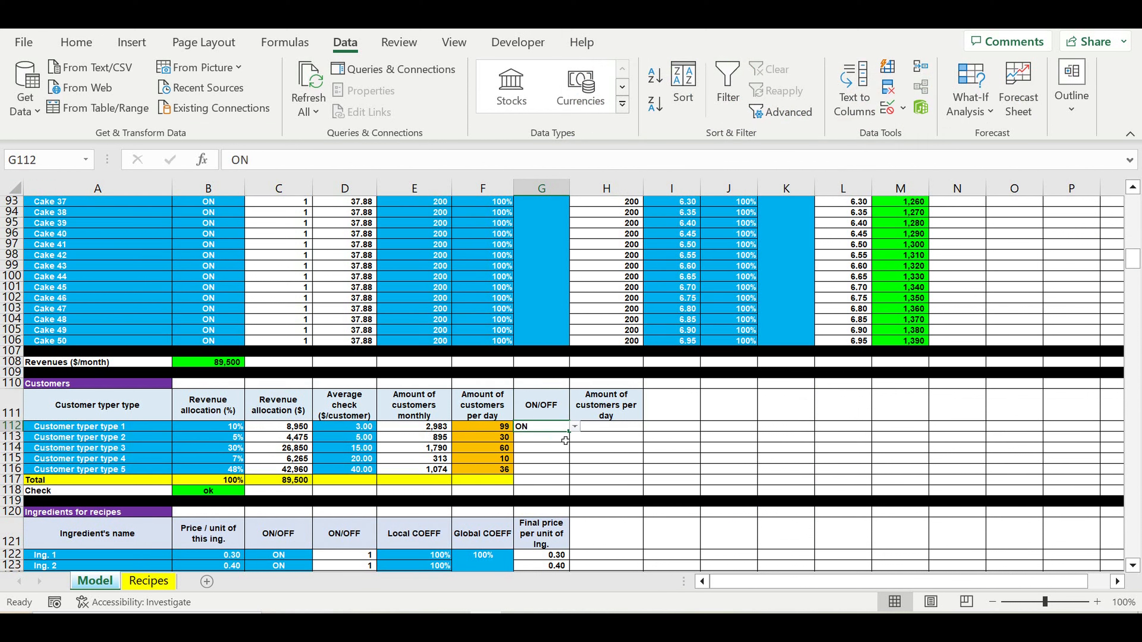
Step: Centre the ON entry in G112 and copy it down through G116 for all customer types
left_click(77, 43)
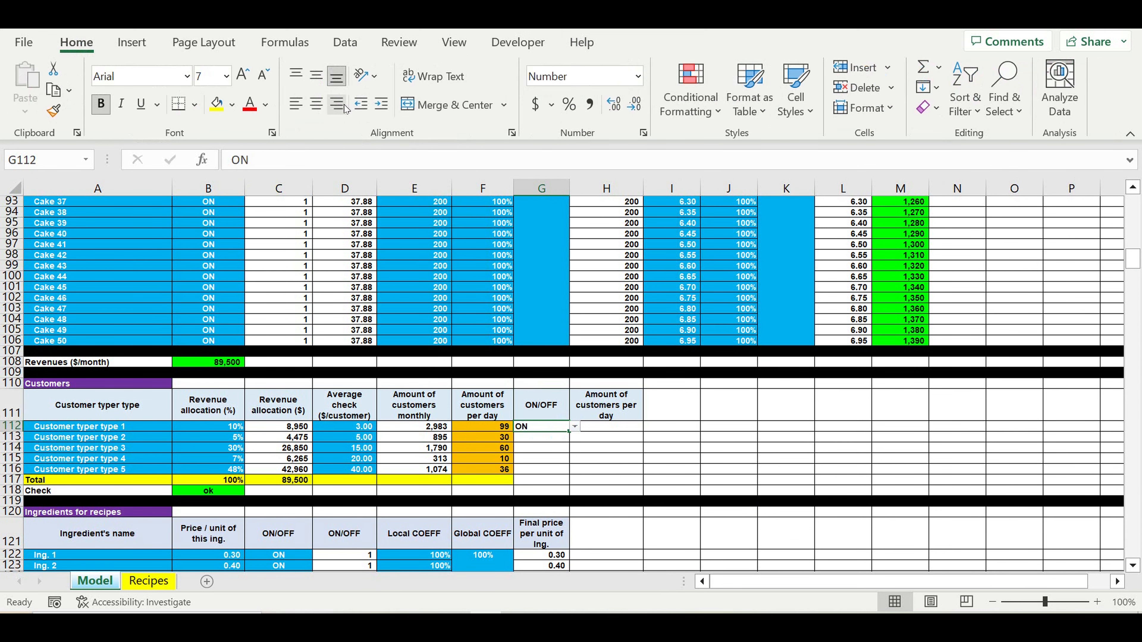
left_click(316, 104)
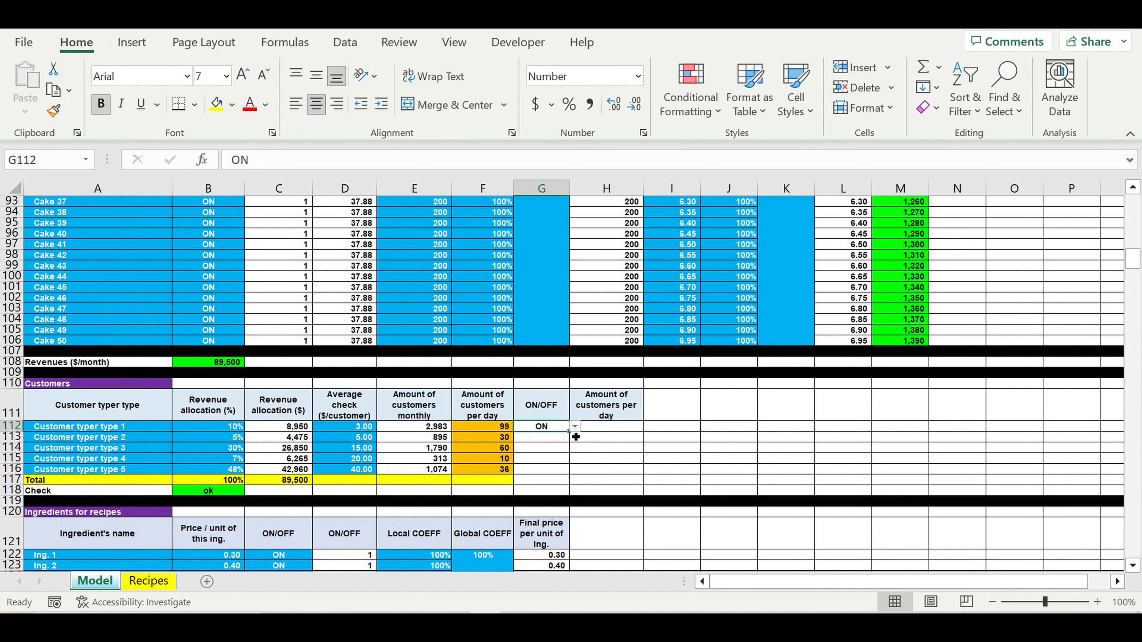
left_click_drag(568, 431, 568, 481)
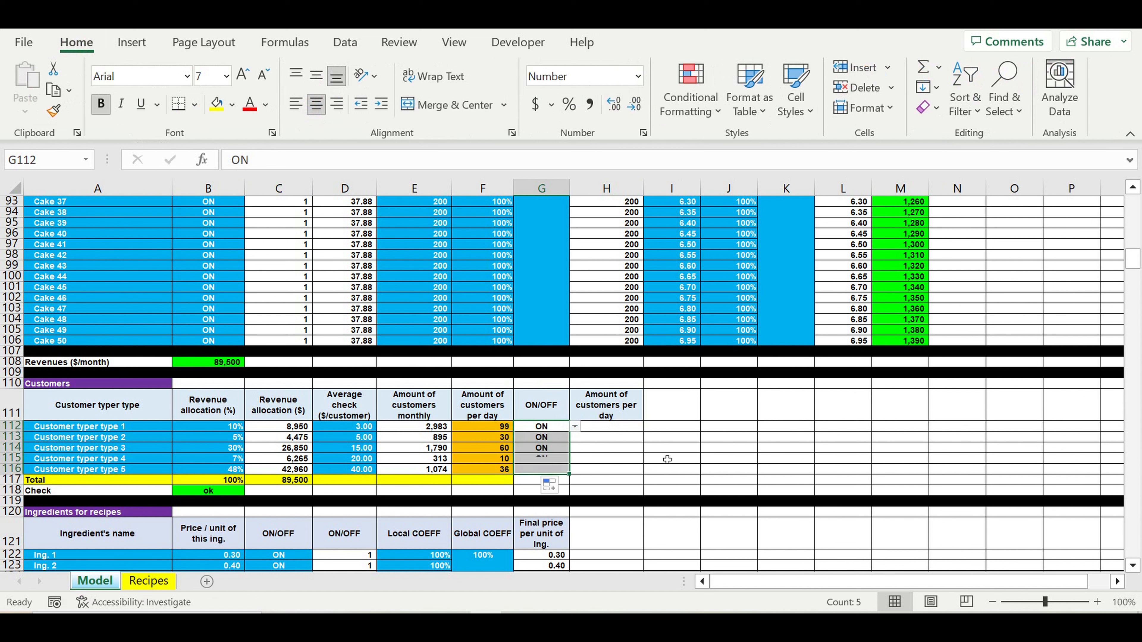
Step: Give the ON entries in G112:G116 a light blue fill and a white font
left_click(232, 106)
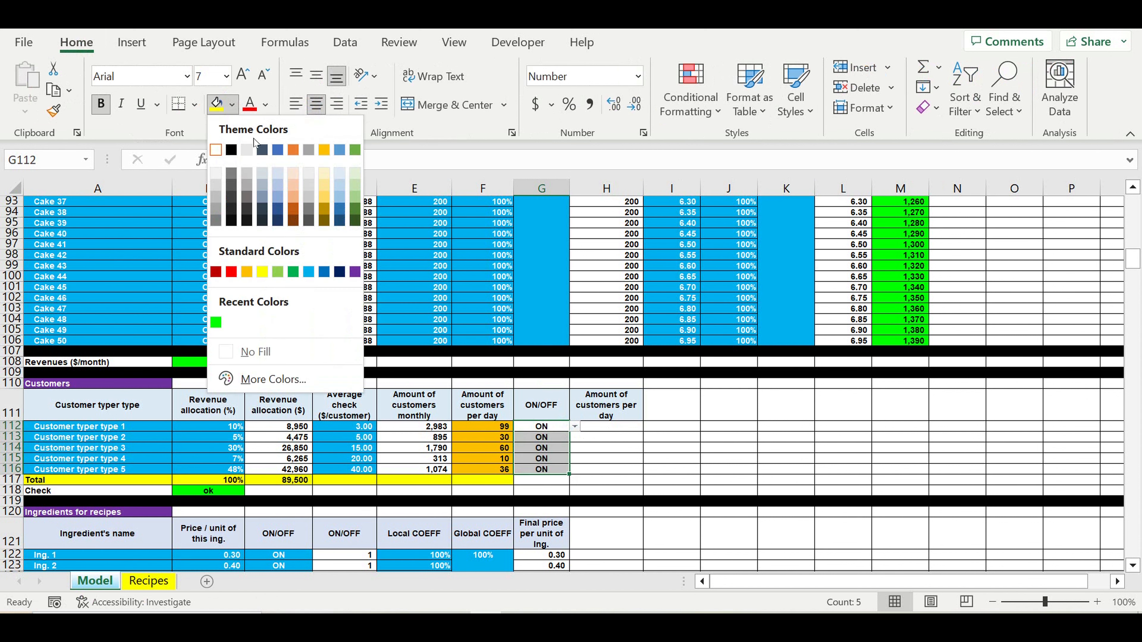
left_click(309, 273)
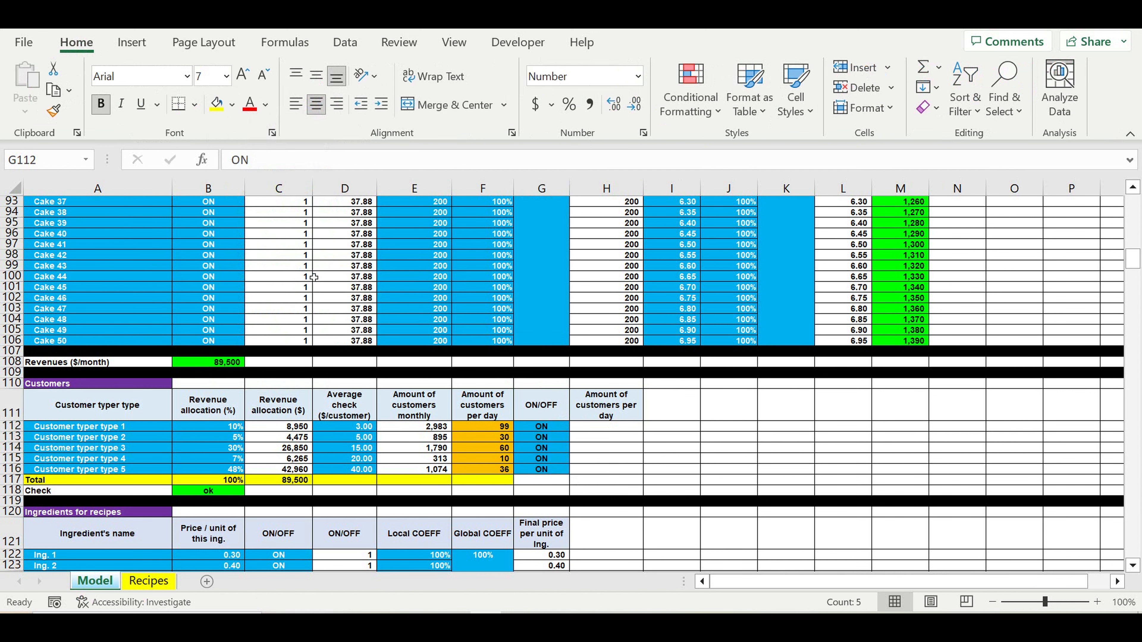
left_click(265, 106)
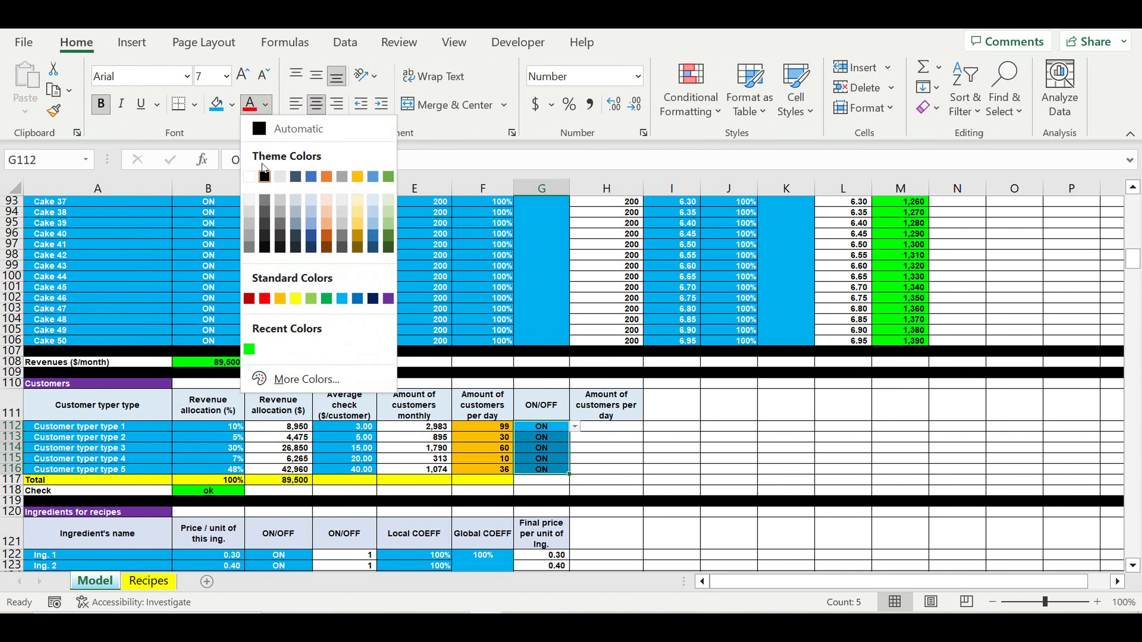
left_click(250, 177)
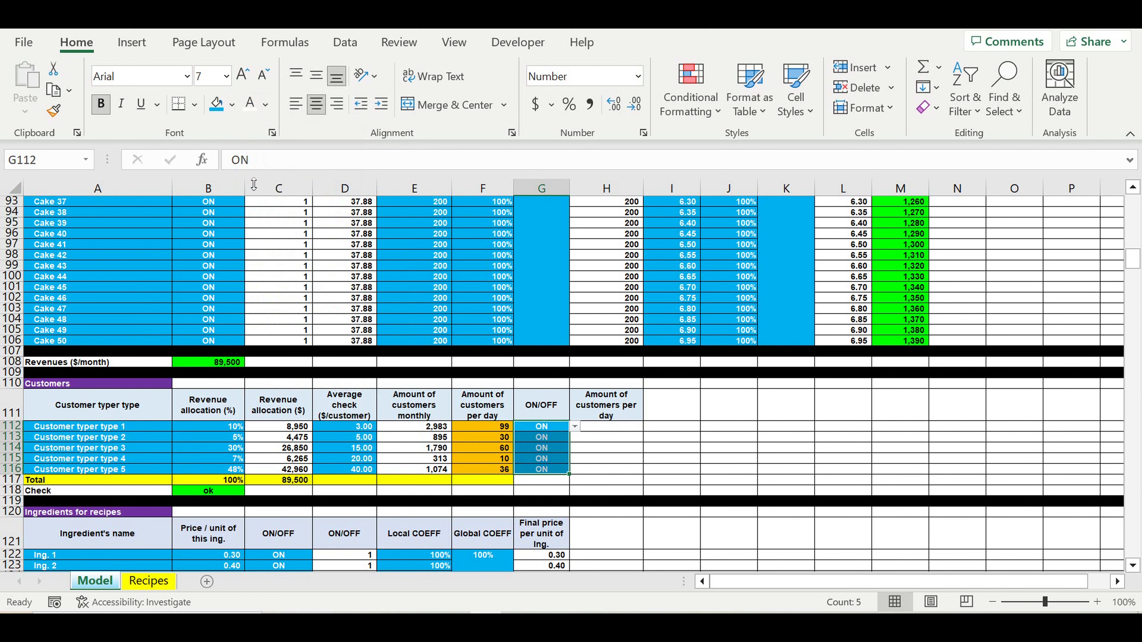
left_click(649, 470)
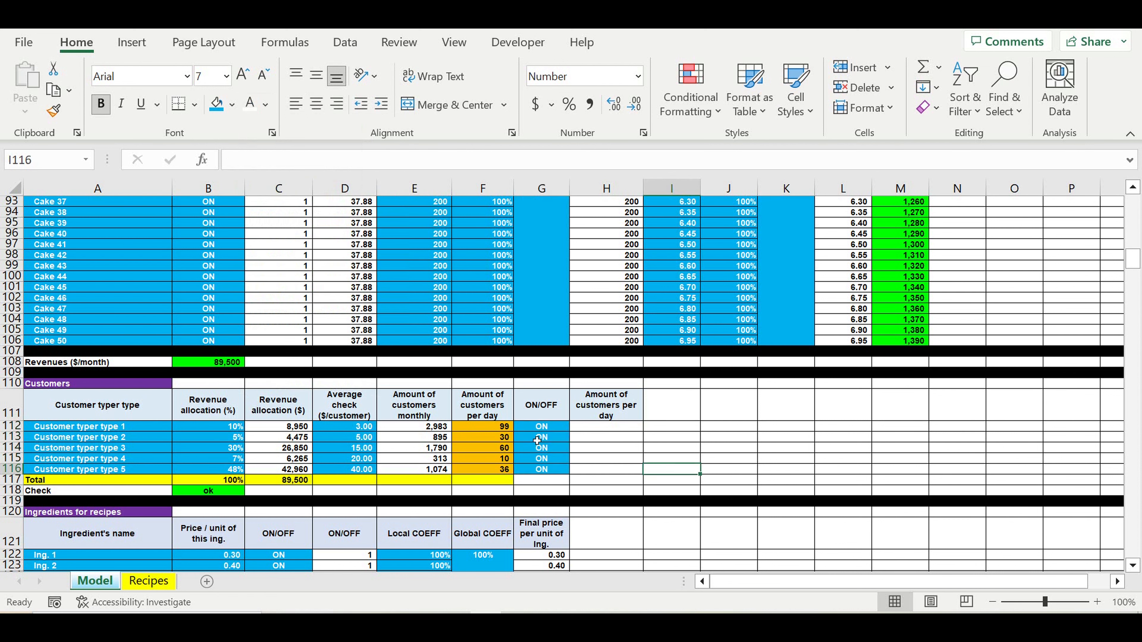
Step: Copy the "ON/OFF" header from G111 into H111
left_click(542, 429)
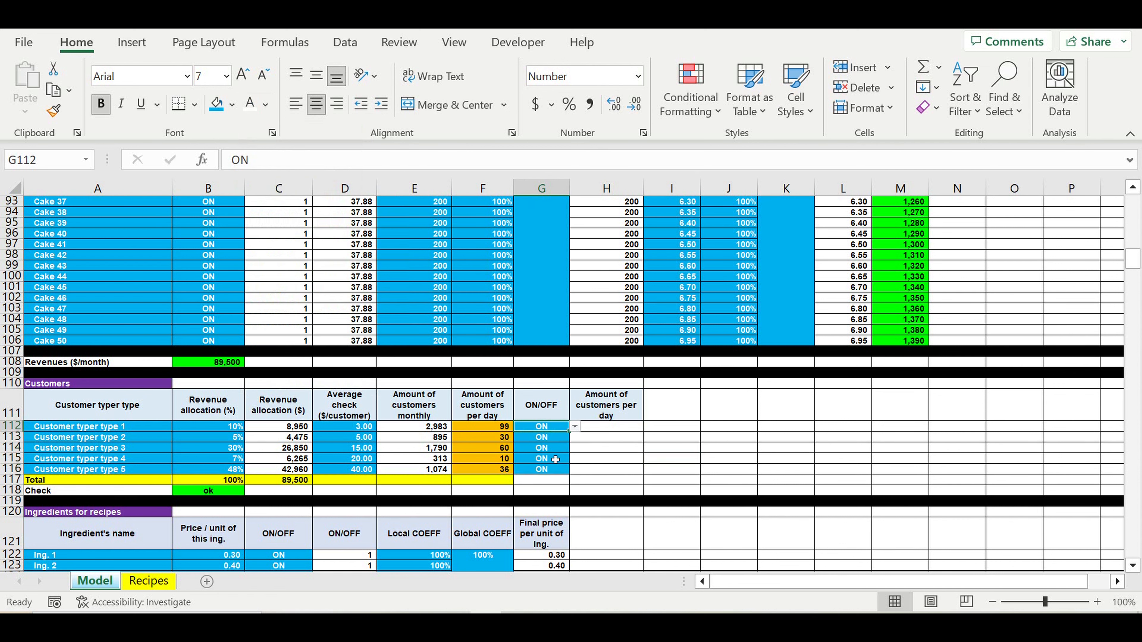
left_click(549, 408)
left_click_drag(568, 420, 629, 420)
left_click(611, 450)
left_click(606, 430)
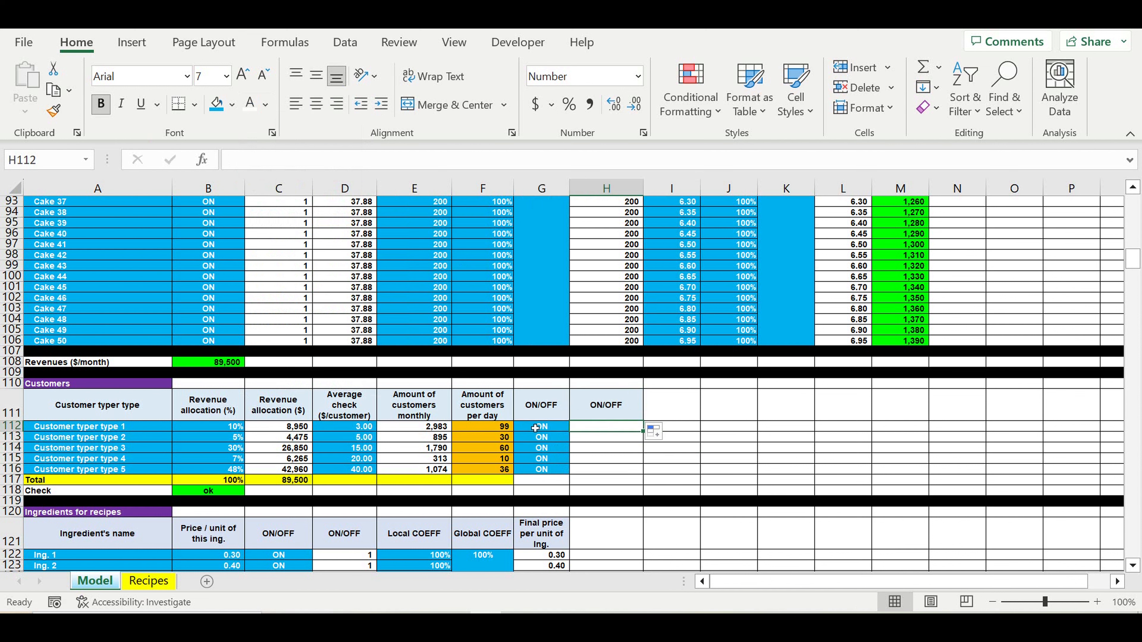
Step: Enter =IF(G112=$A$1,1,0) in H112 to convert customer type 1's switch into 1 or 0
left_click(539, 427)
left_click(623, 429)
type("=if(")
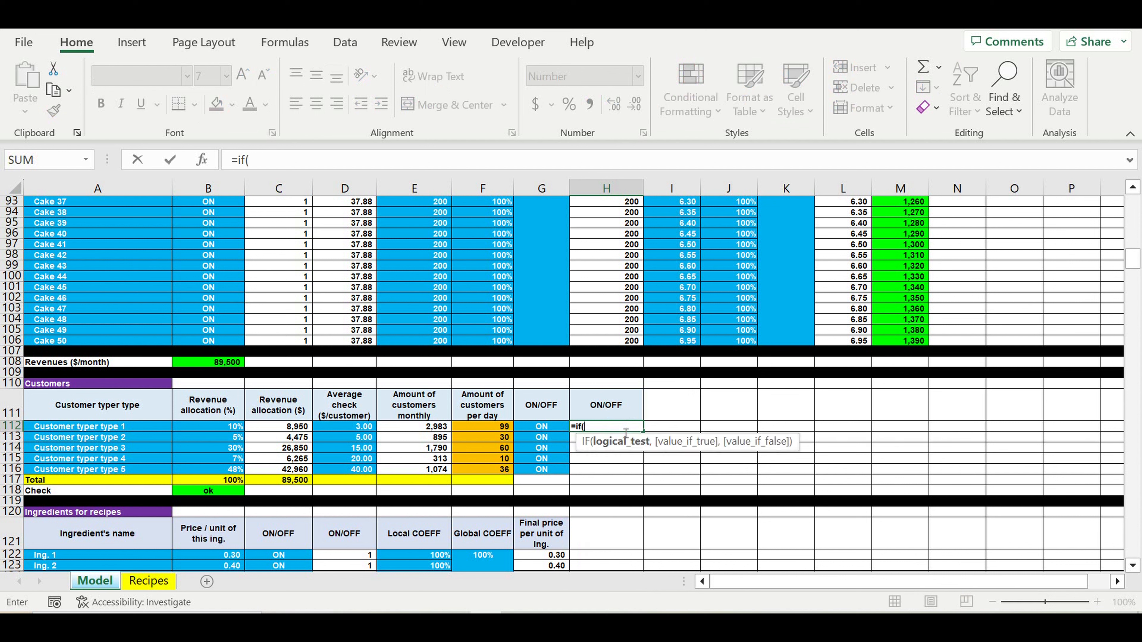
left_click(538, 430)
type("=")
left_click_drag(1137, 252, 1130, 201)
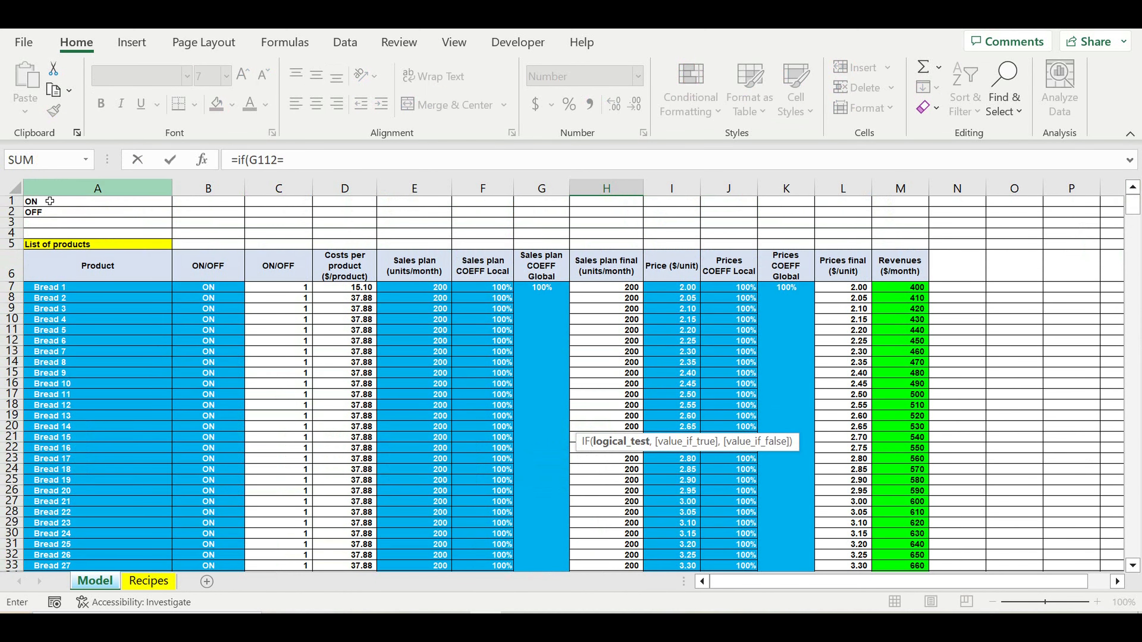
left_click(52, 202)
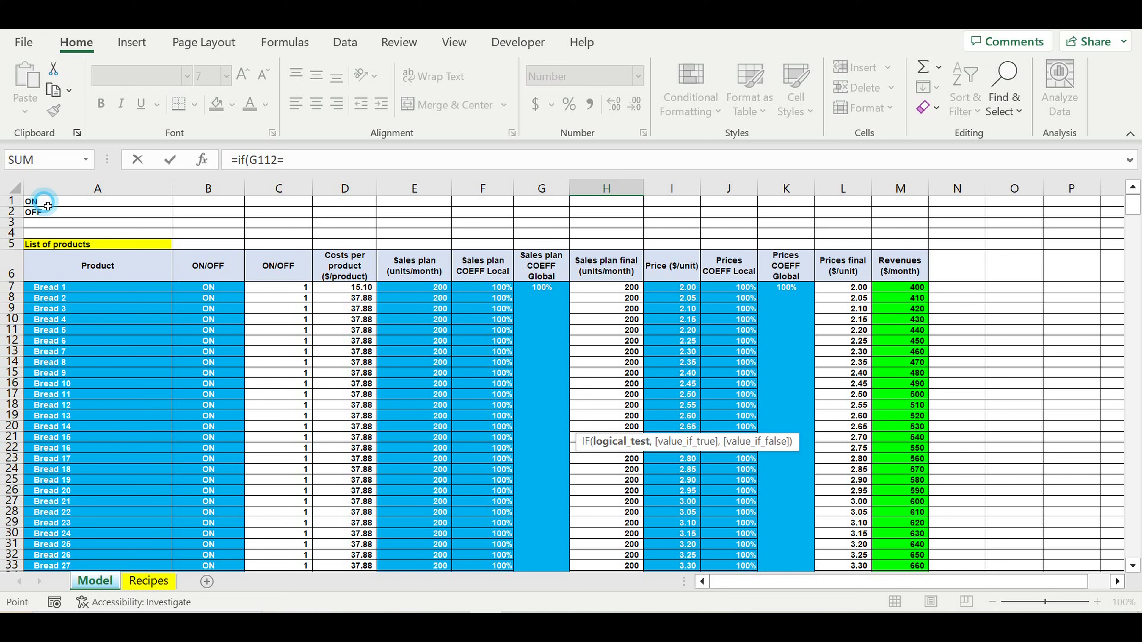
left_click(286, 162)
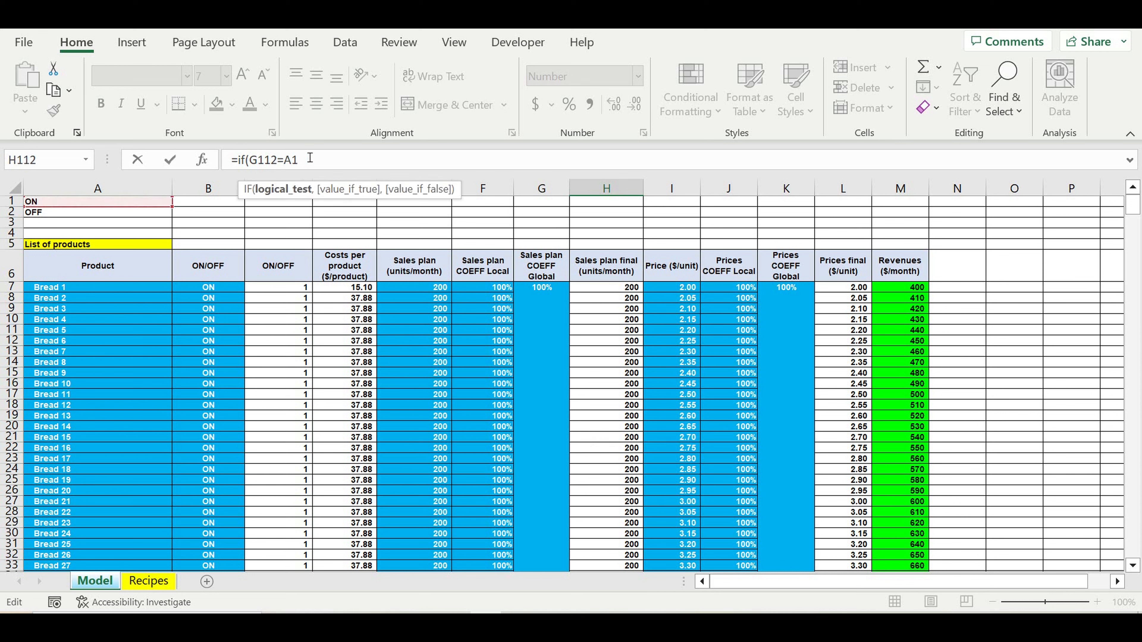
type("$")
type(", ")
type(",1,")
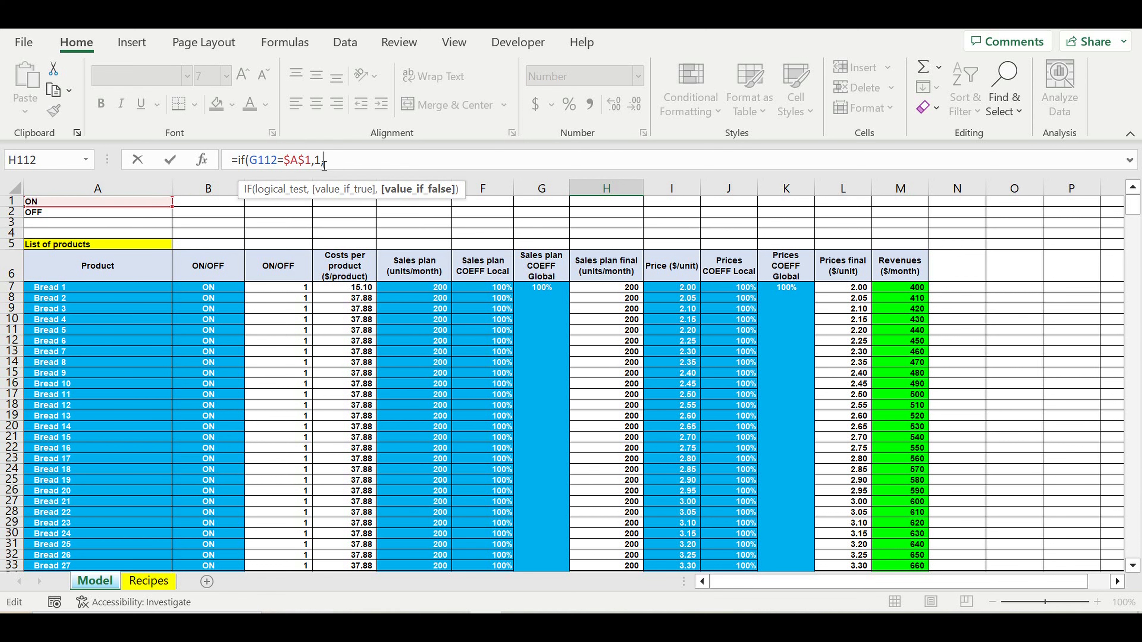
type("0)")
key("Return")
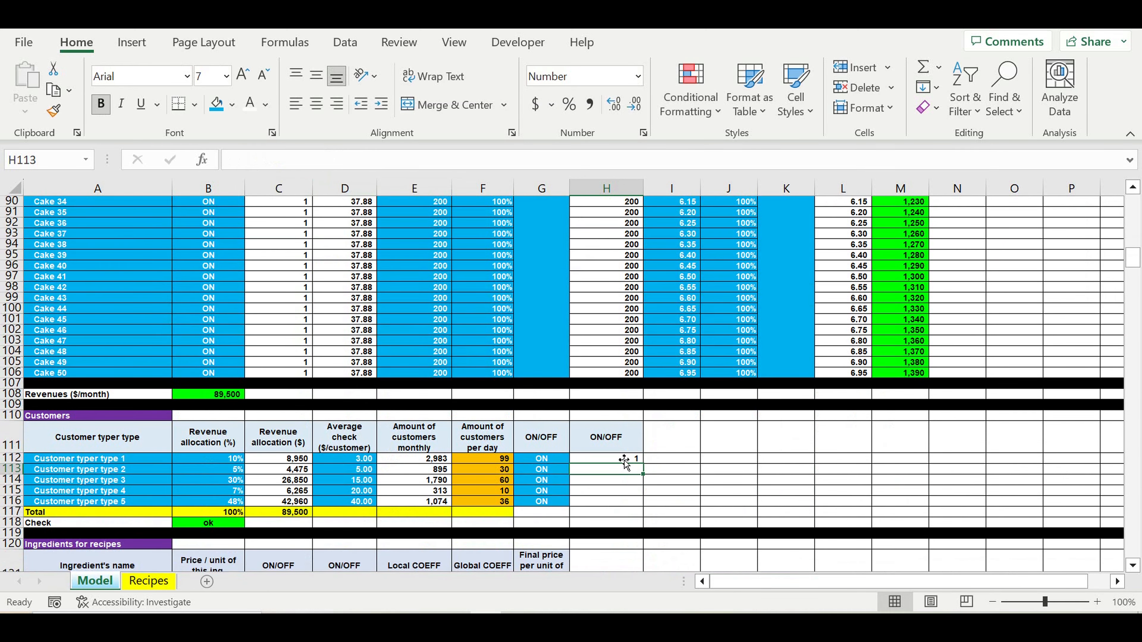
Step: Copy the IF formula down through H116 and extend the Total row's yellow formatting from F117 to H117
left_click(623, 459)
left_click_drag(648, 469, 645, 506)
left_click(490, 516)
left_click_drag(513, 517, 649, 521)
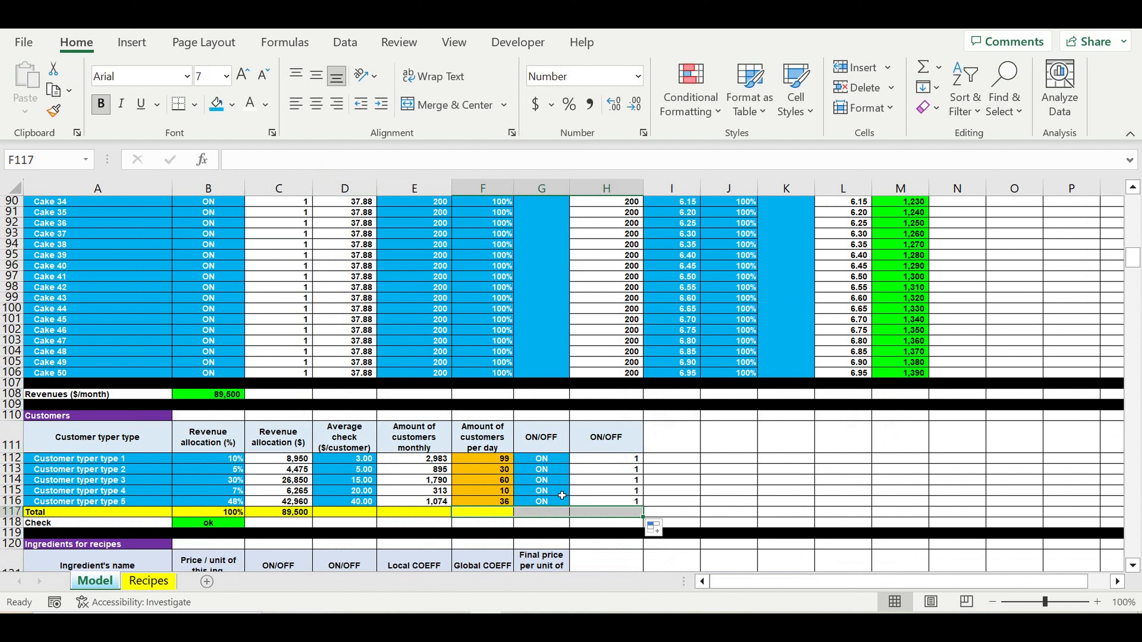
Step: Test the switch by setting customer types 2 to 4 to OFF in G113:G115, and restore them to ON
left_click(550, 470)
left_click(575, 469)
left_click(569, 490)
left_click_drag(571, 479, 614, 495)
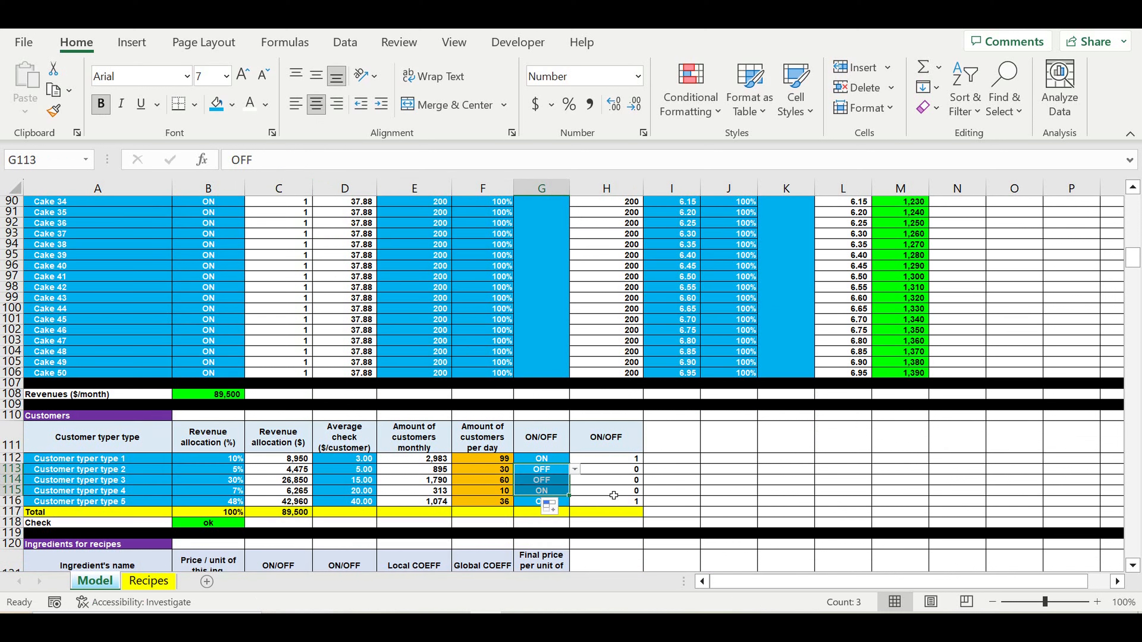
left_click(547, 460)
left_click_drag(573, 472, 571, 495)
left_click(693, 490)
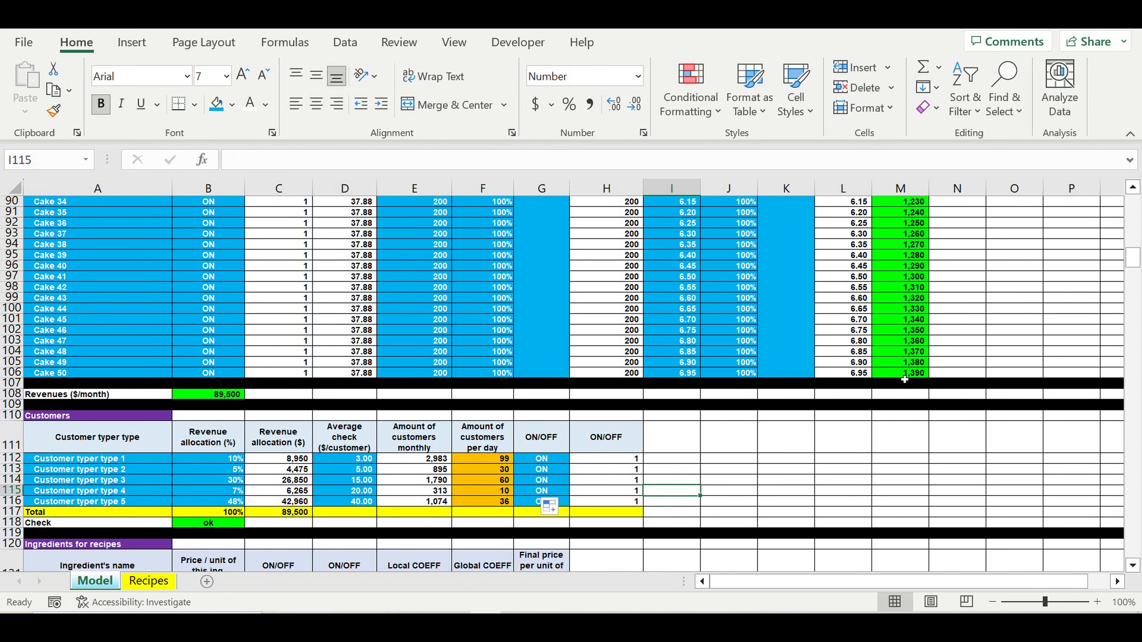
Step: Copy the "Revenues ($/month)" header in the list of products to N6 and retitle it "Direct costs ($/month)"
scroll(906, 380, "up", 18)
scroll(914, 348, "up", 12)
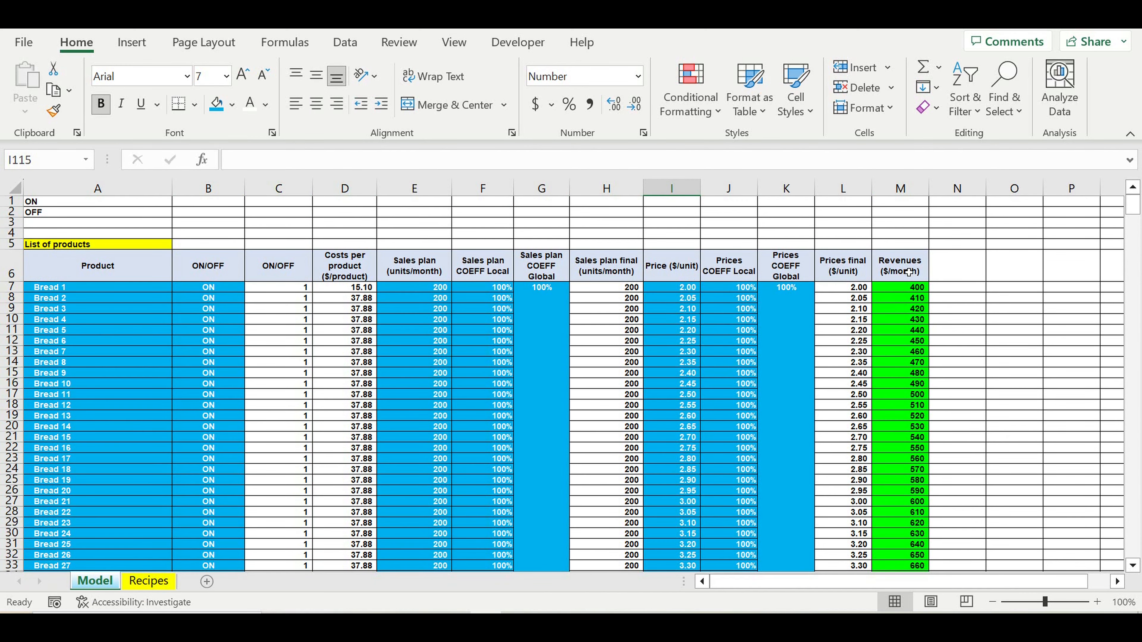
left_click(909, 272)
left_click_drag(936, 286, 973, 270)
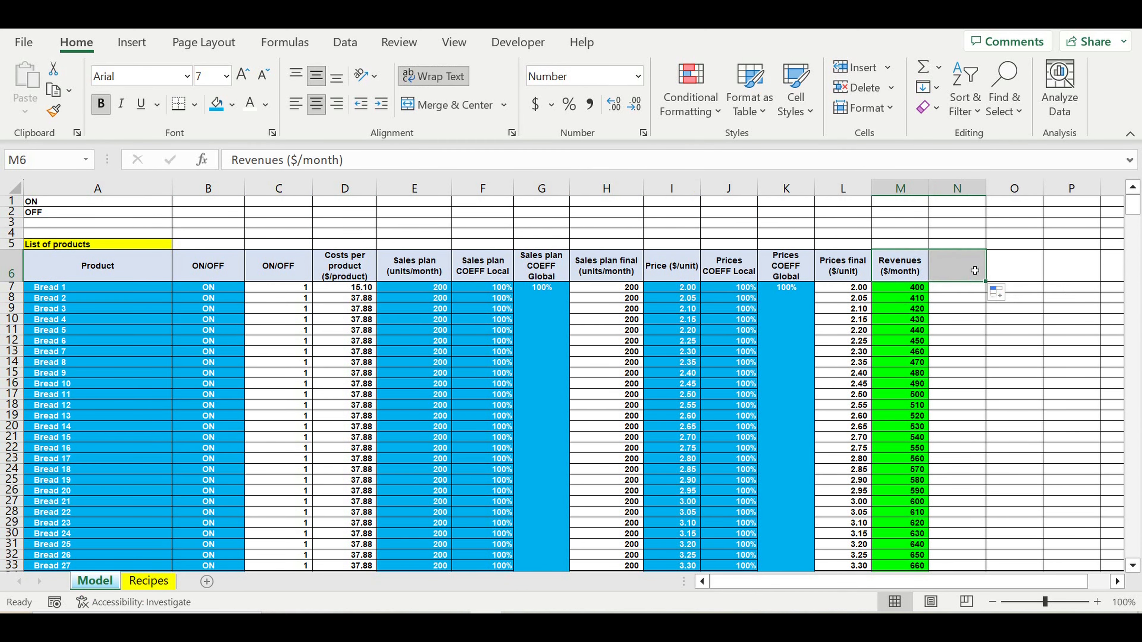
left_click(973, 270)
type("D")
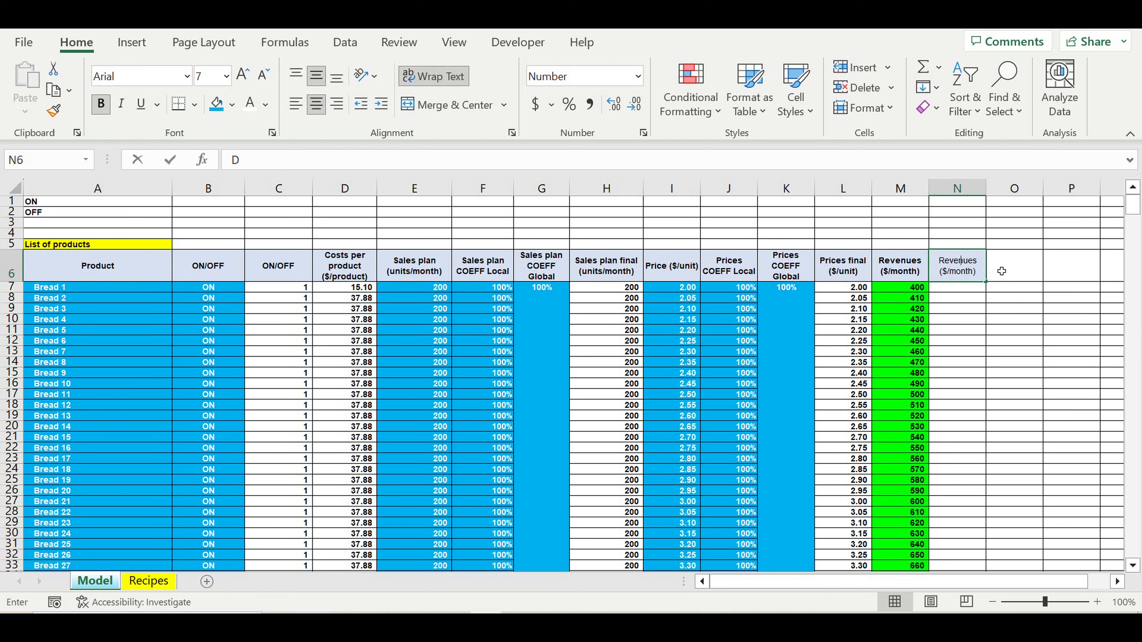
type("irect cos")
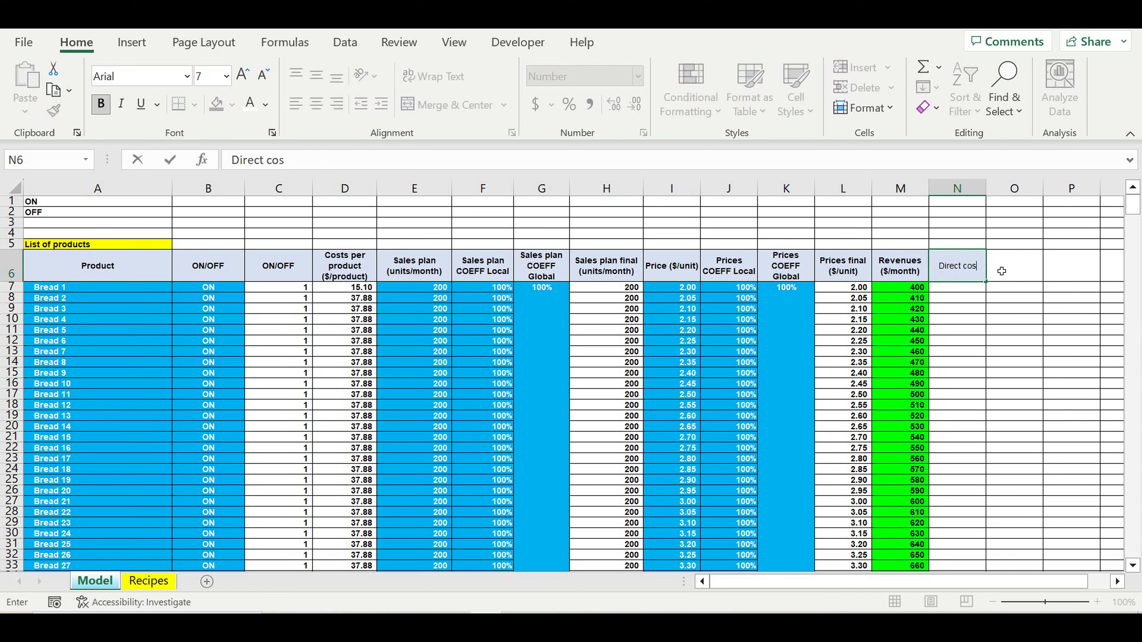
type("ts ($/month)")
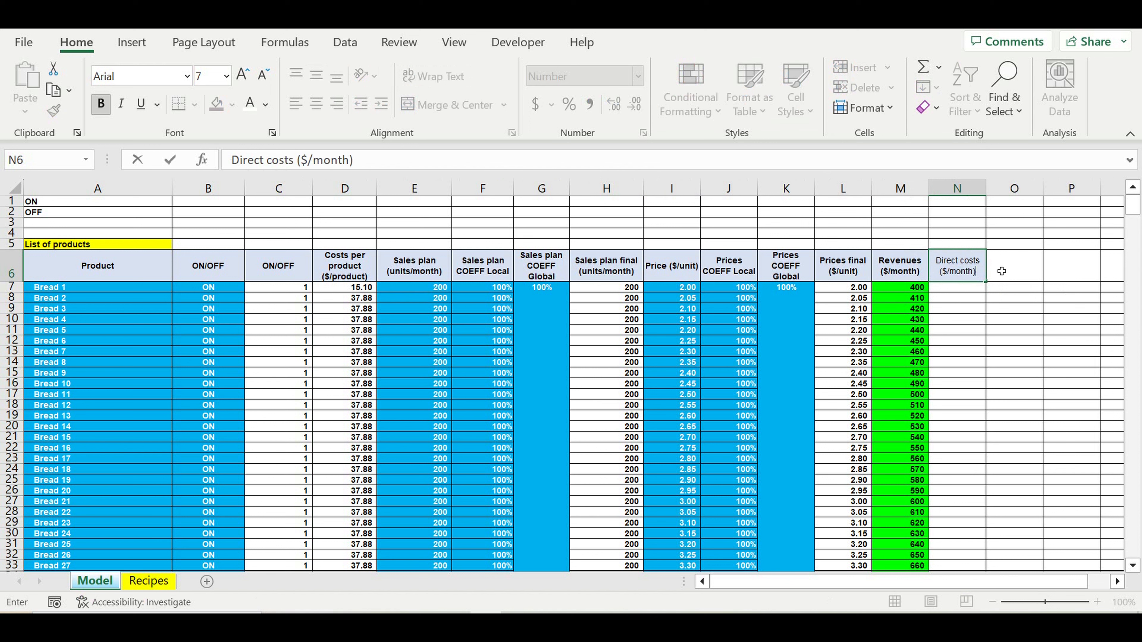
key("Return")
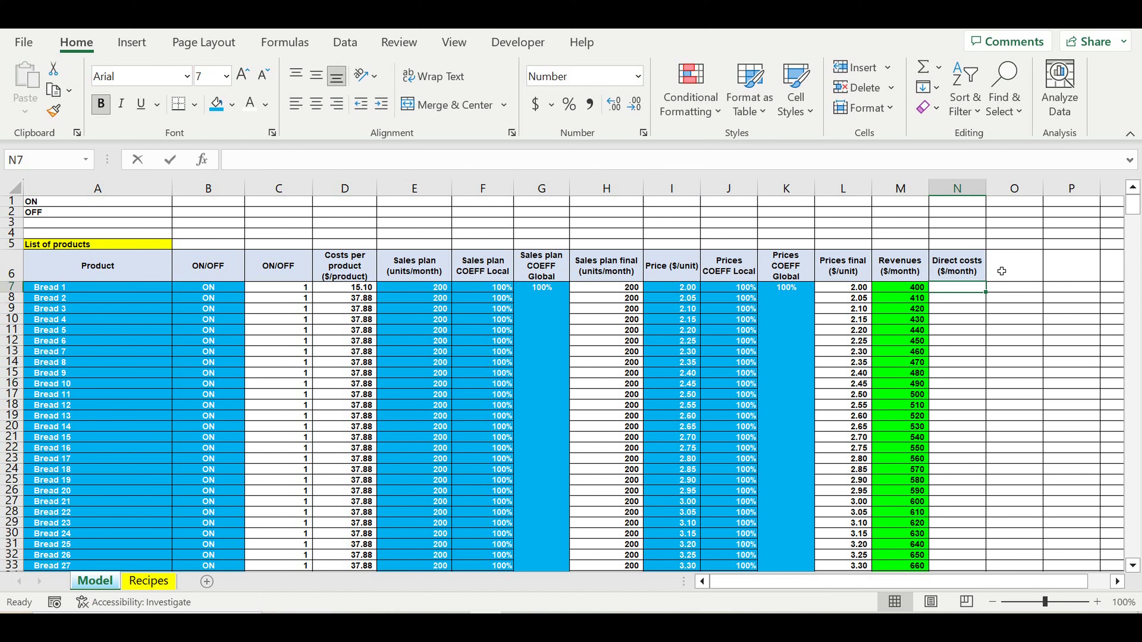
Step: Enter =D7*H7 in N7 to multiply Bread 1's cost per product by its final sales plan
type("=")
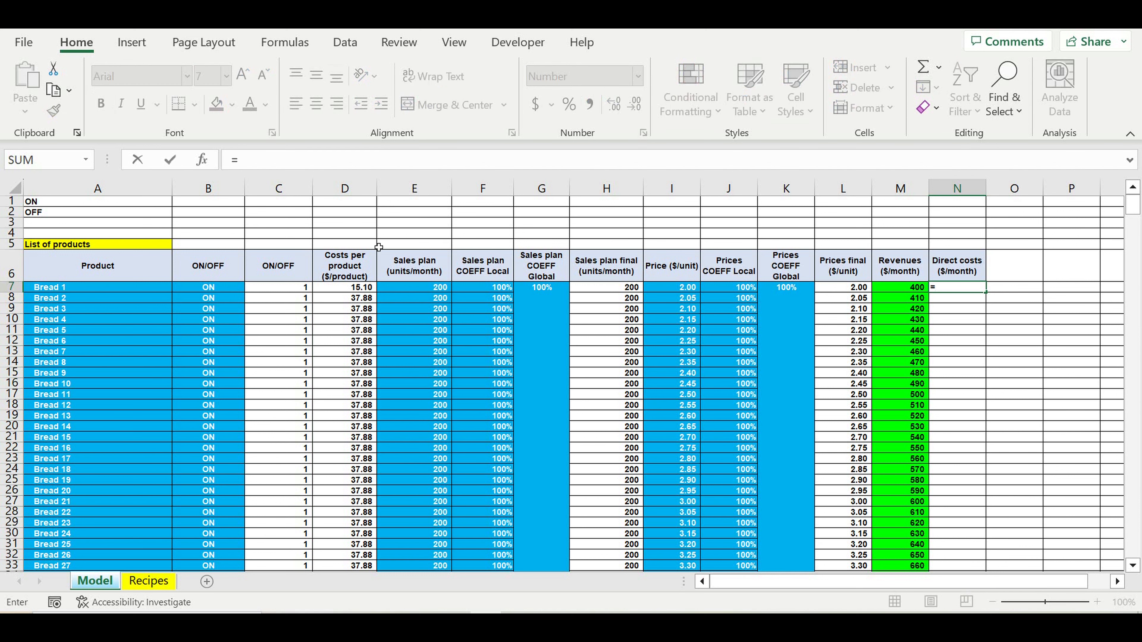
left_click(345, 291)
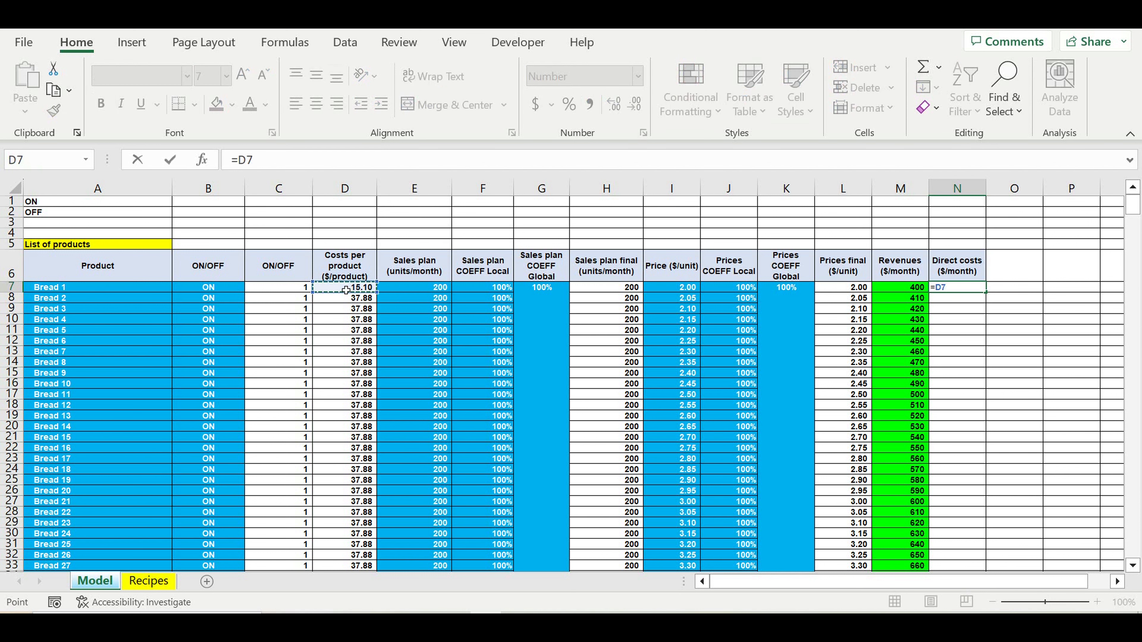
type("*")
left_click(611, 291)
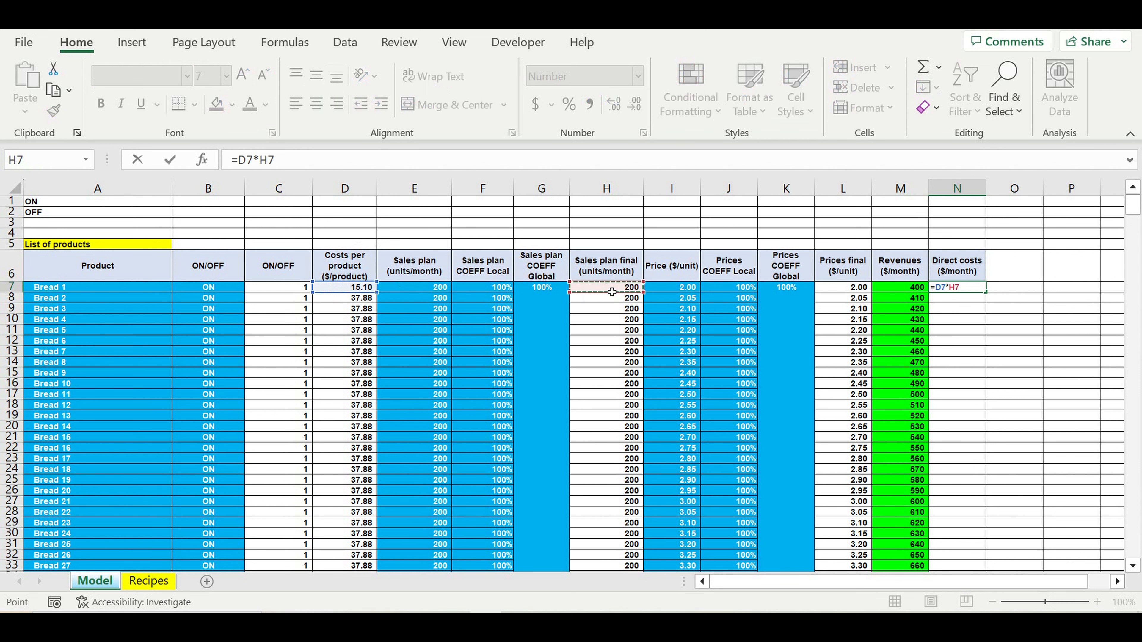
key("Return")
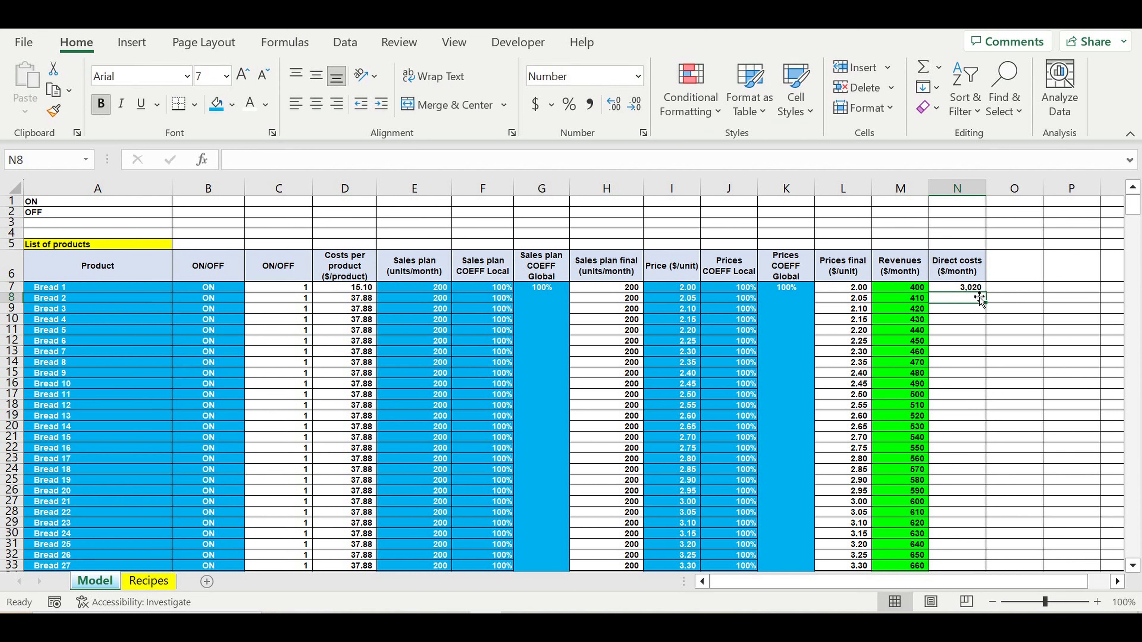
Step: Copy the direct costs formula down column N through the last product in N106
left_click(966, 289)
left_click_drag(991, 296, 982, 495)
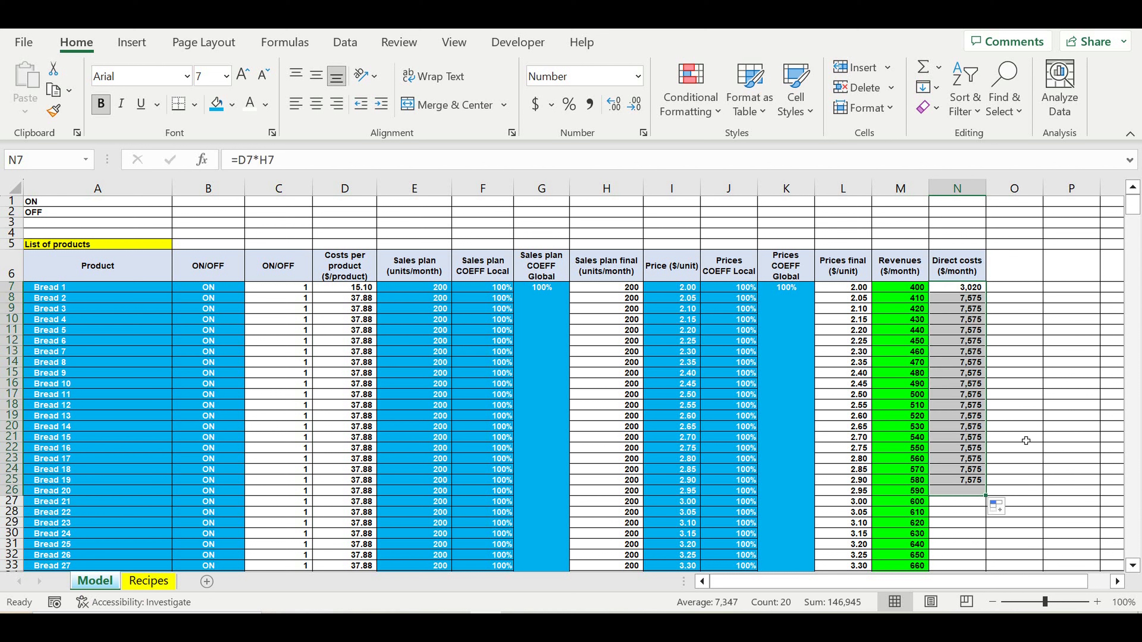
left_click(956, 374)
left_click_drag(990, 383, 977, 531)
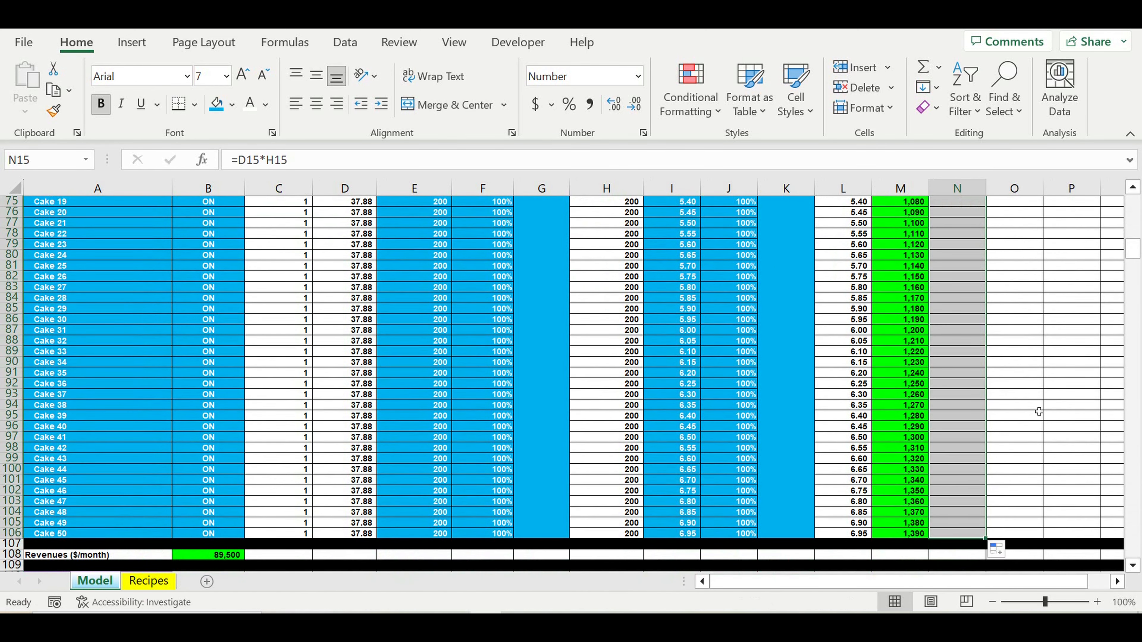
Step: Give the direct costs cells N7:N106 a red fill and a white font
left_click(957, 522)
left_click_drag(959, 535, 963, 256)
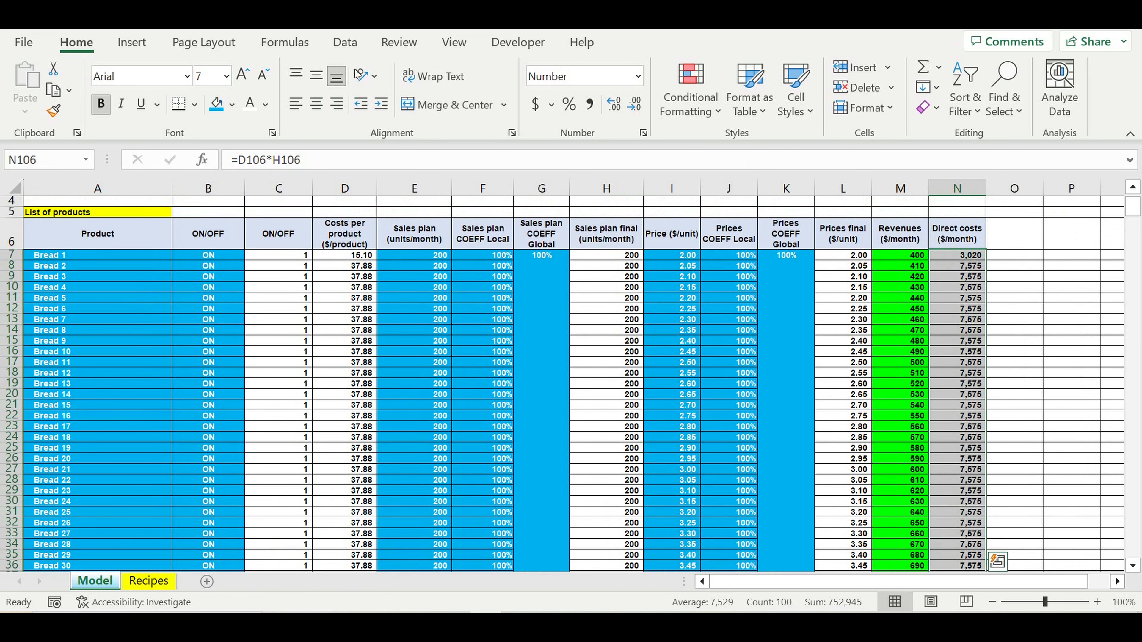
key("ctrl+BackSpace")
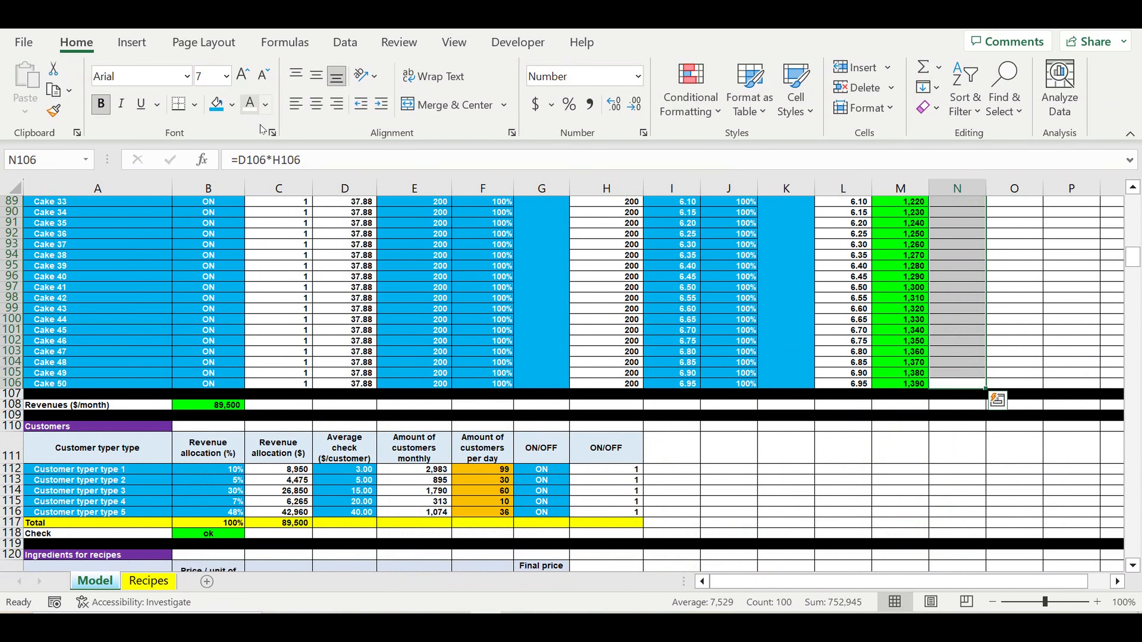
left_click(231, 105)
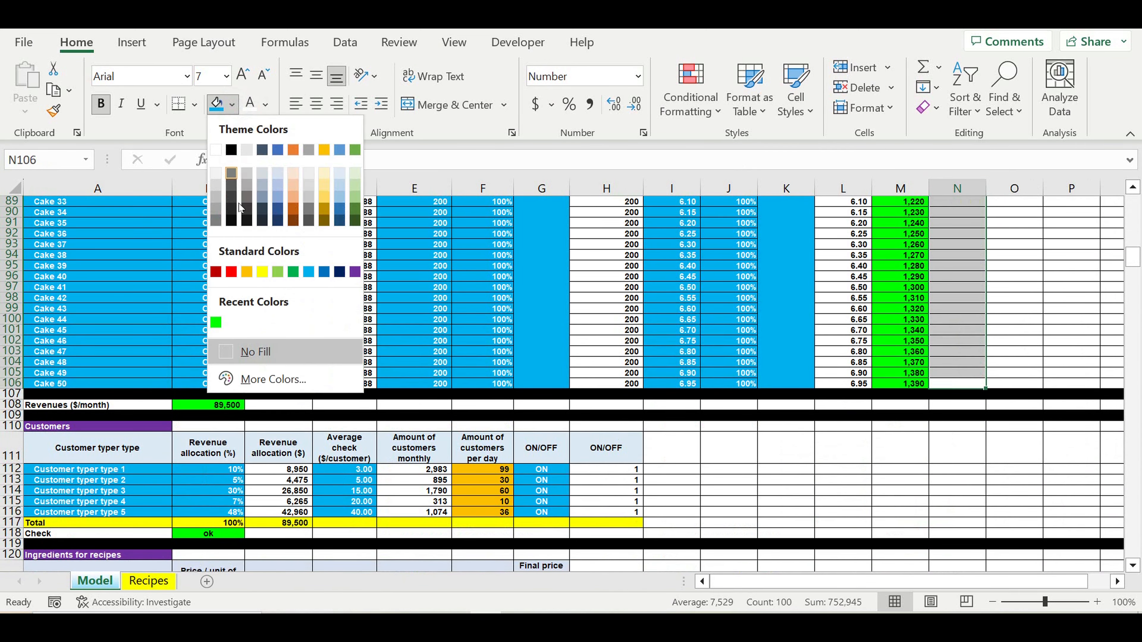
left_click(232, 273)
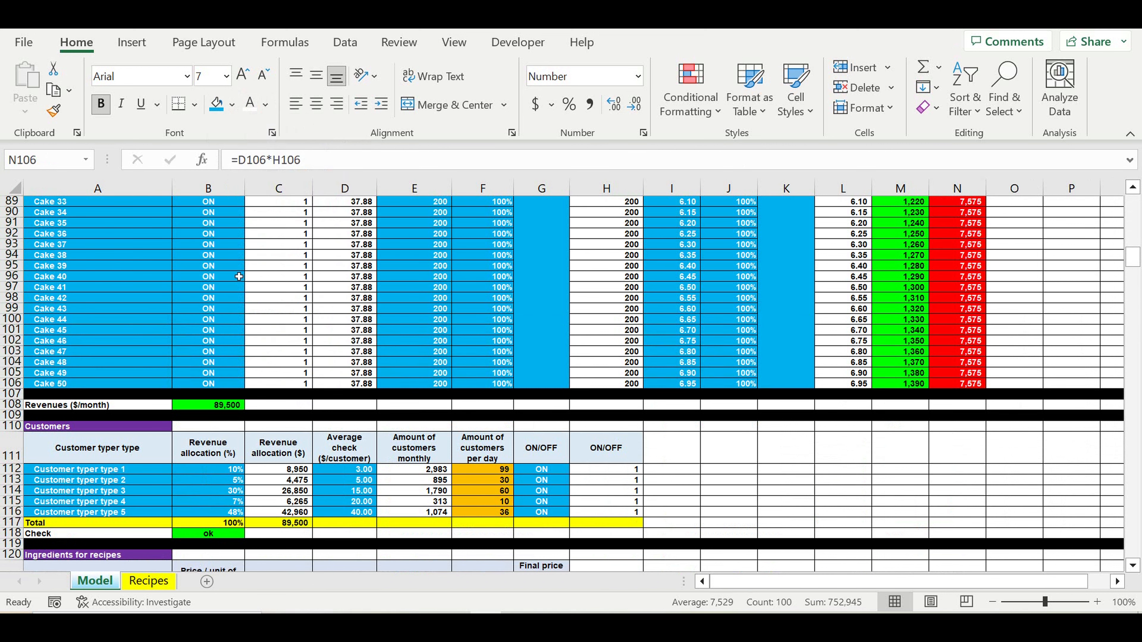
left_click(944, 374)
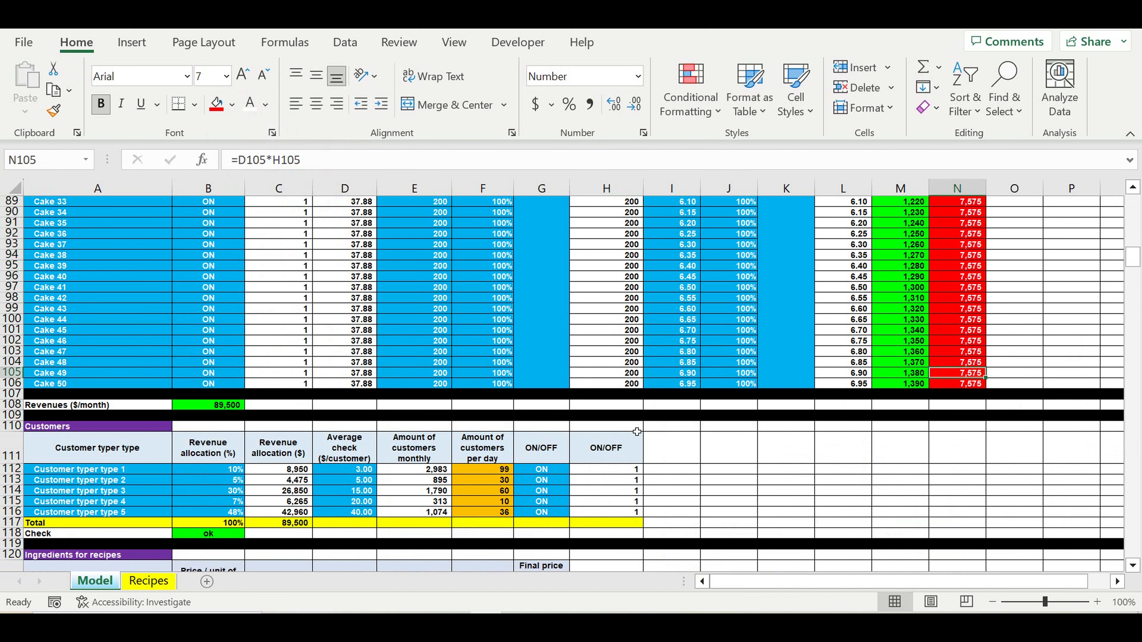
Step: Set the global prices coefficient in K7 of the list of products to 500%
left_click(230, 405)
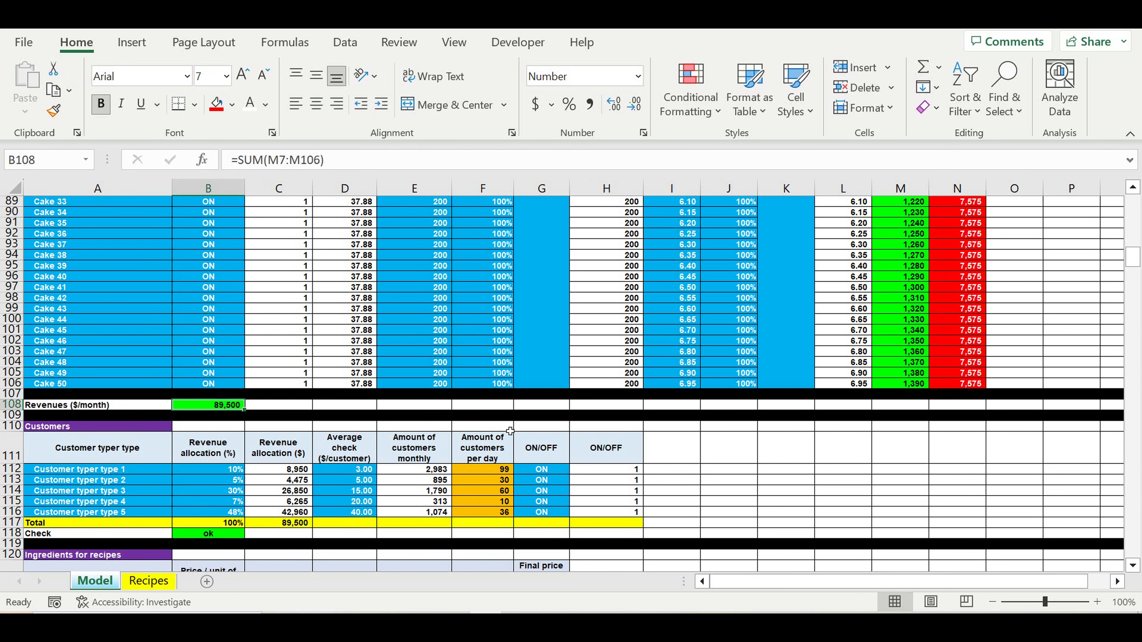
scroll(511, 431, "up", 16)
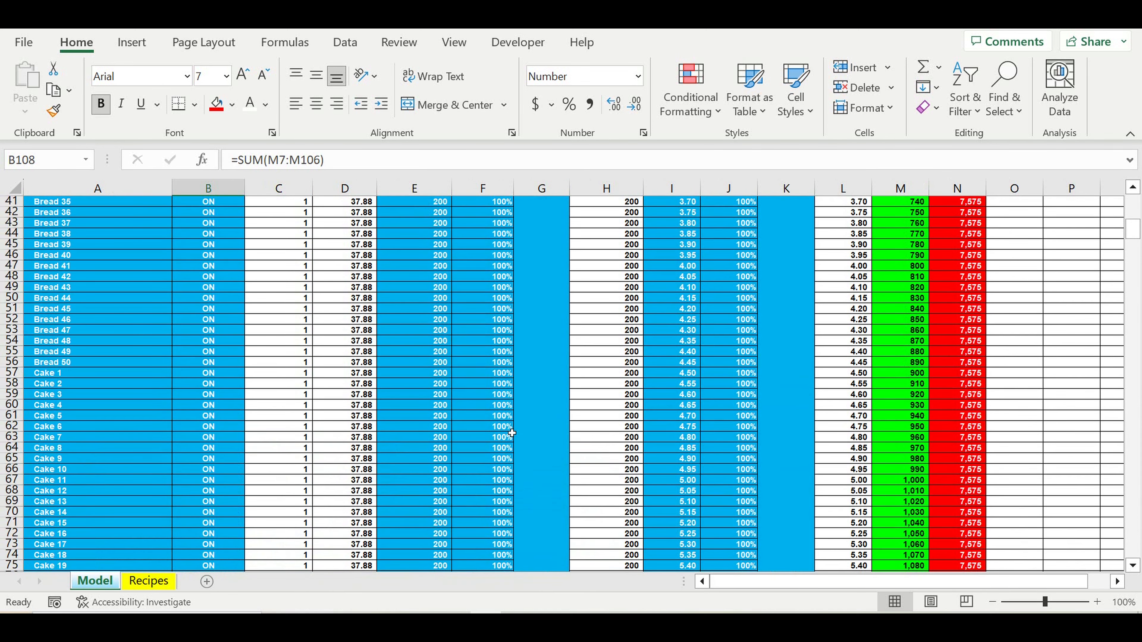
scroll(511, 433, "up", 13)
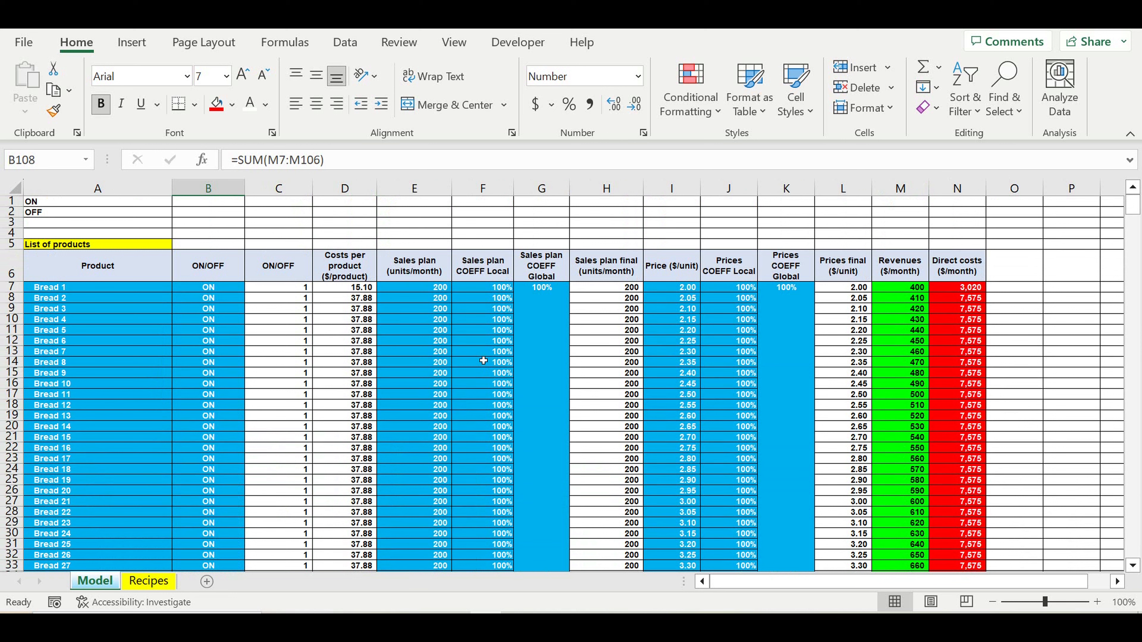
left_click(786, 315)
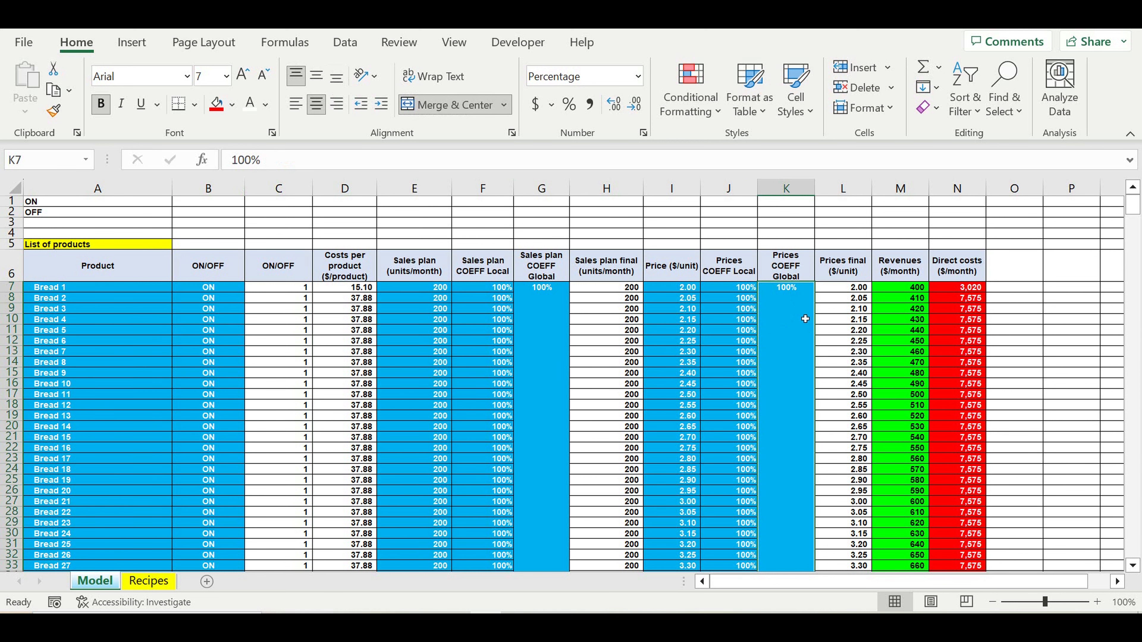
type("500")
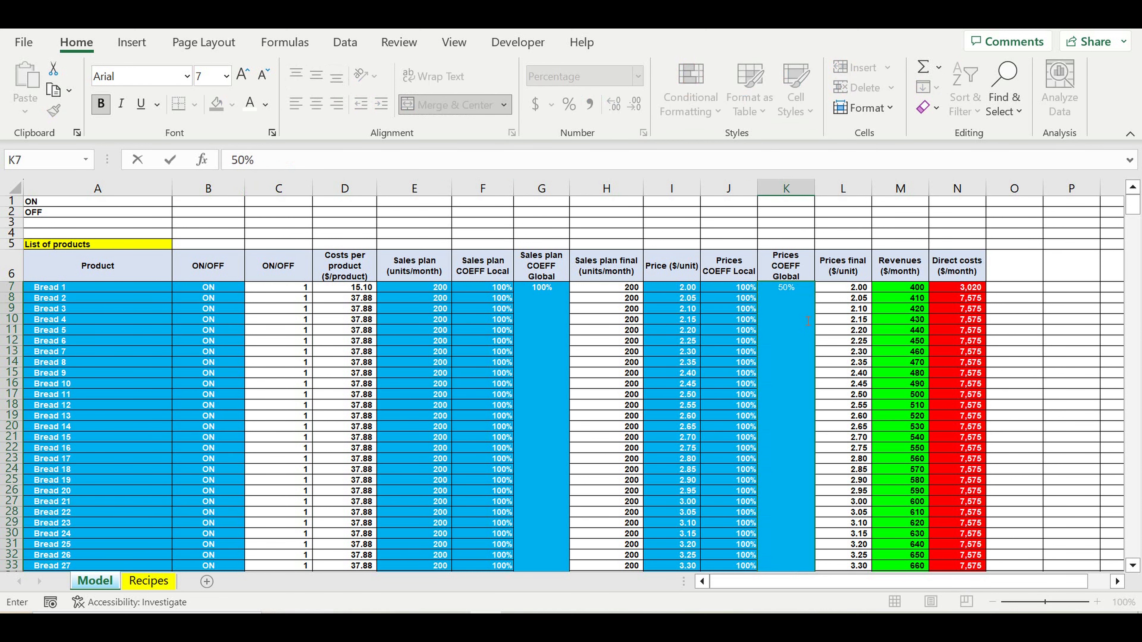
key("Return")
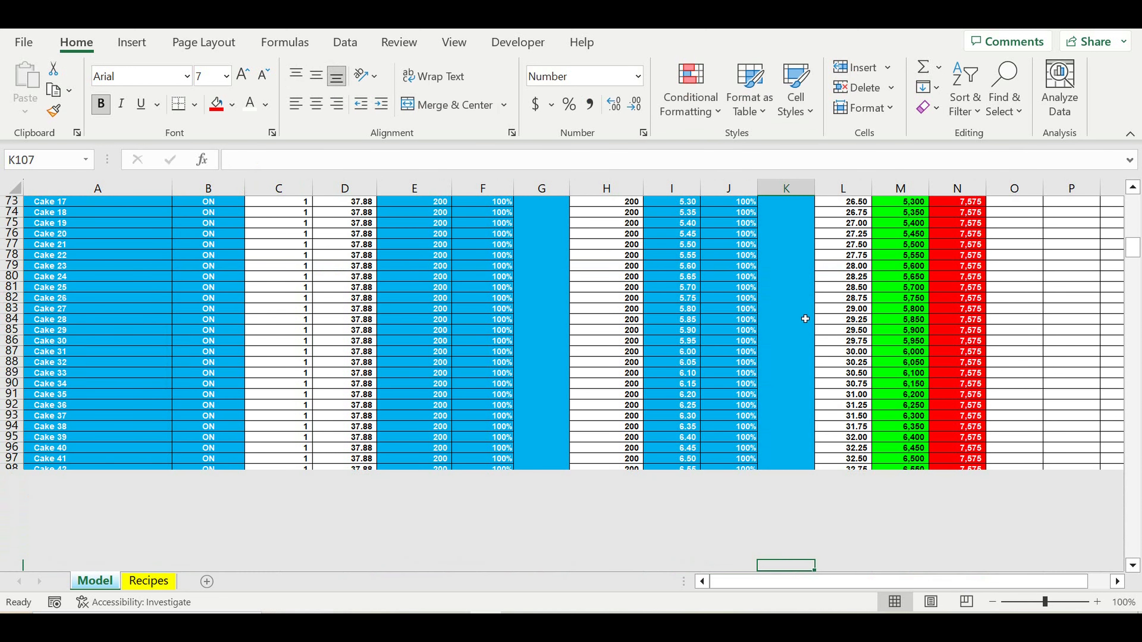
Step: Raise the global prices coefficient in K7 to 700%
scroll(811, 346, "up", 20)
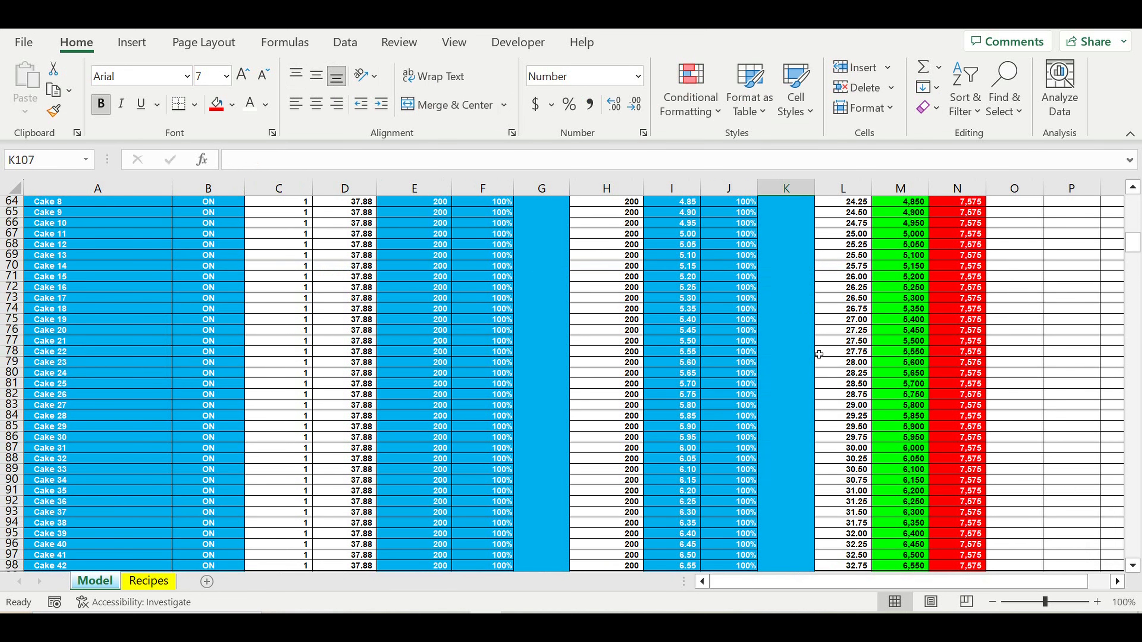
scroll(820, 354, "up", 4)
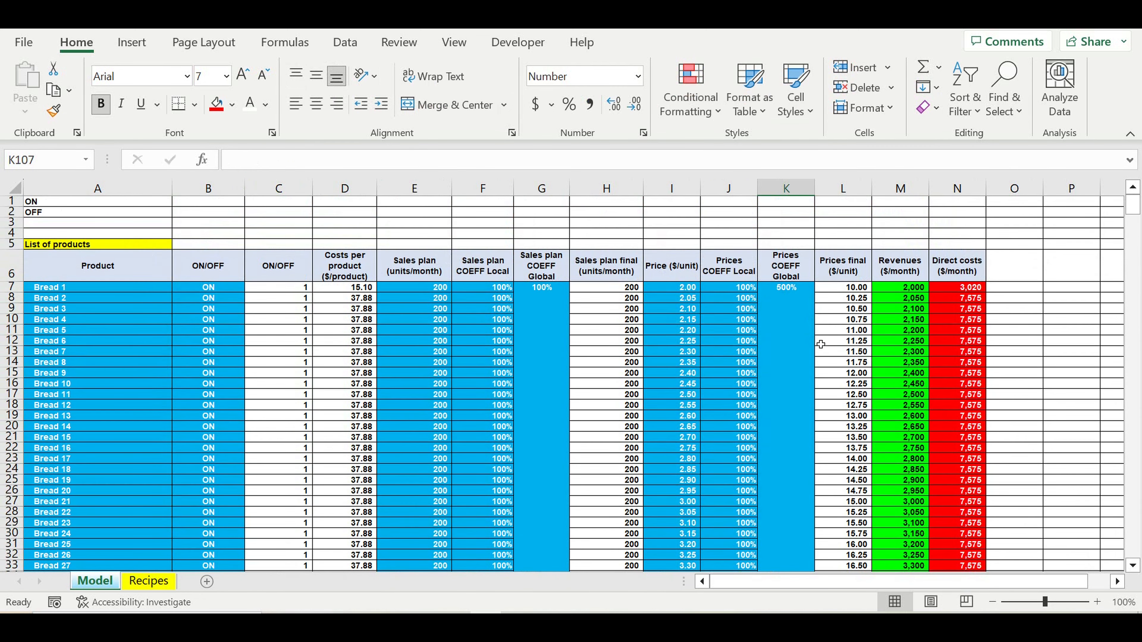
left_click(801, 303)
type("700")
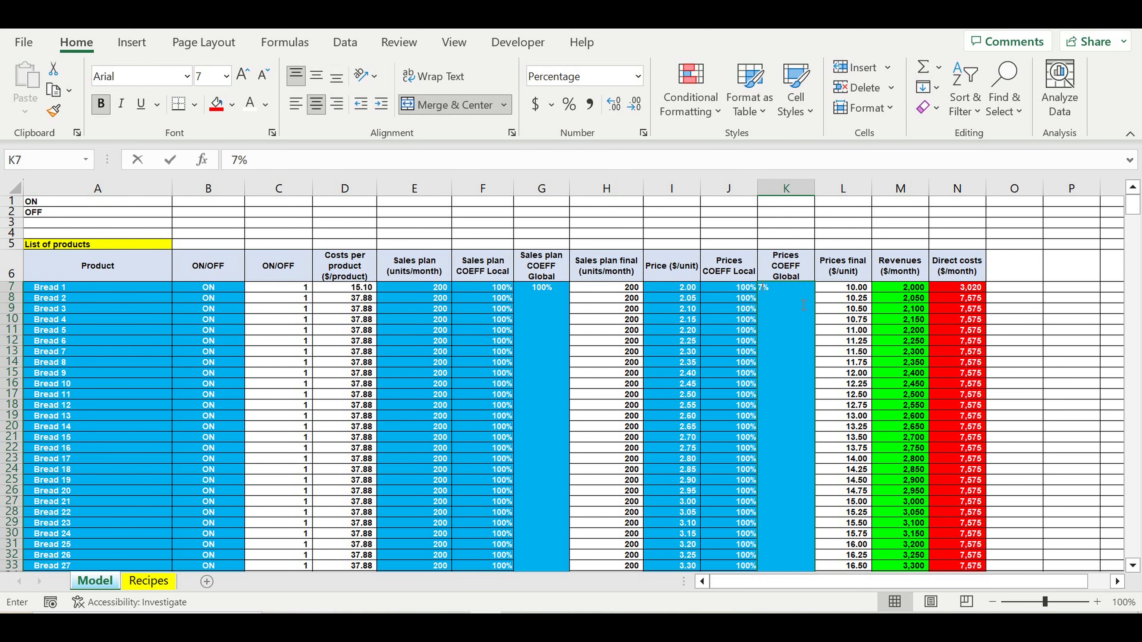
key("Return")
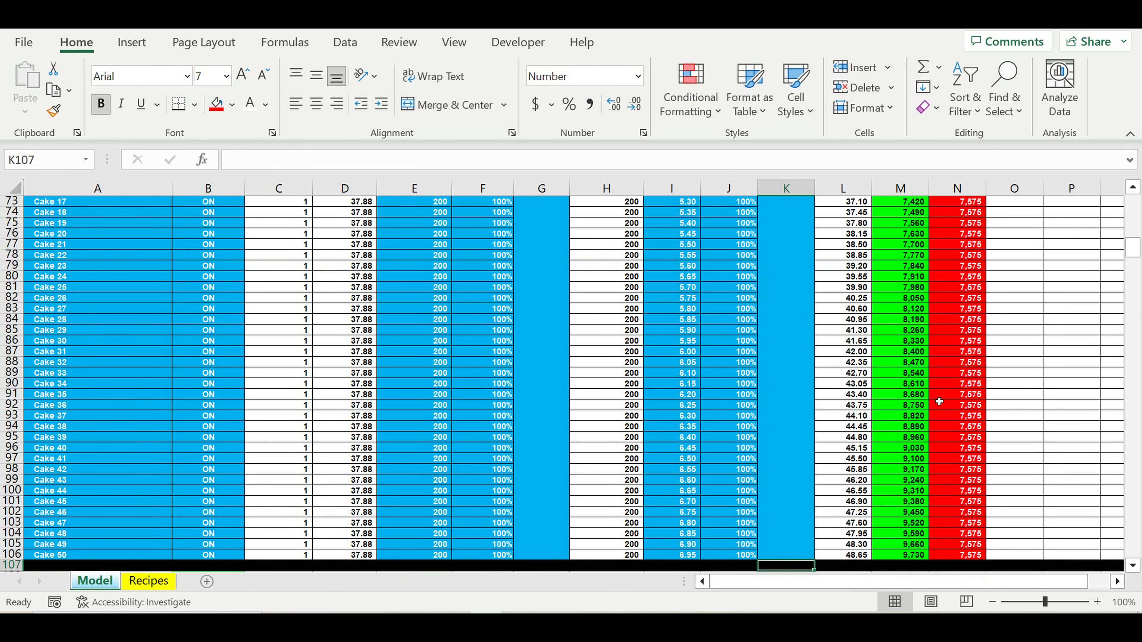
Step: Set the global prices coefficient in K7 to 900% and compare Cake 26's monthly revenues with its direct costs
scroll(790, 438, "up", 20)
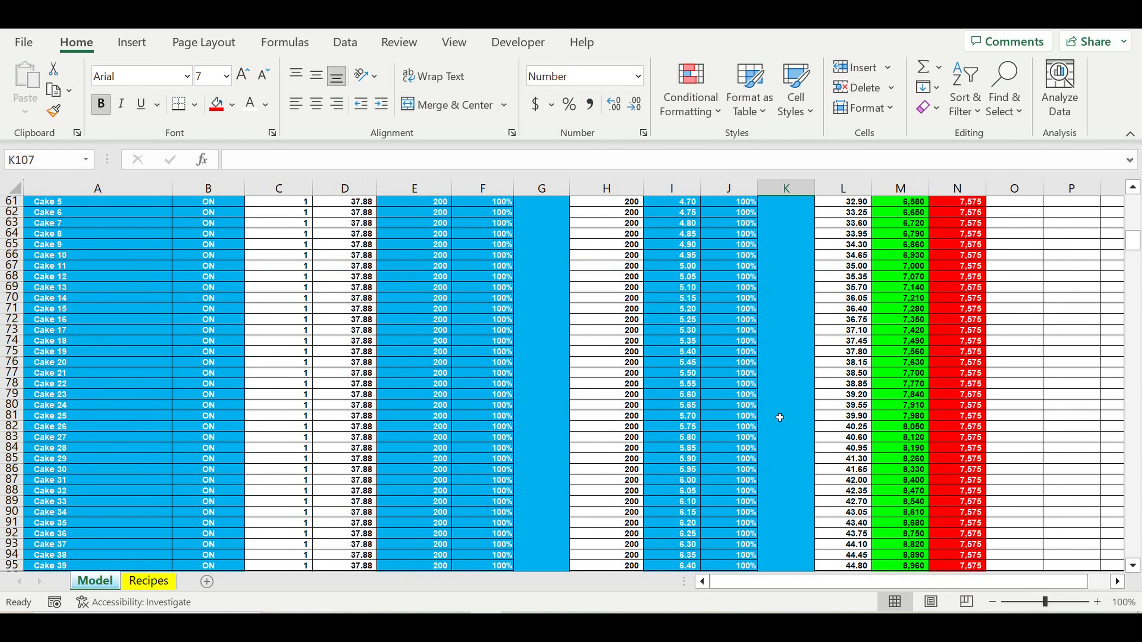
scroll(782, 417, "up", 3)
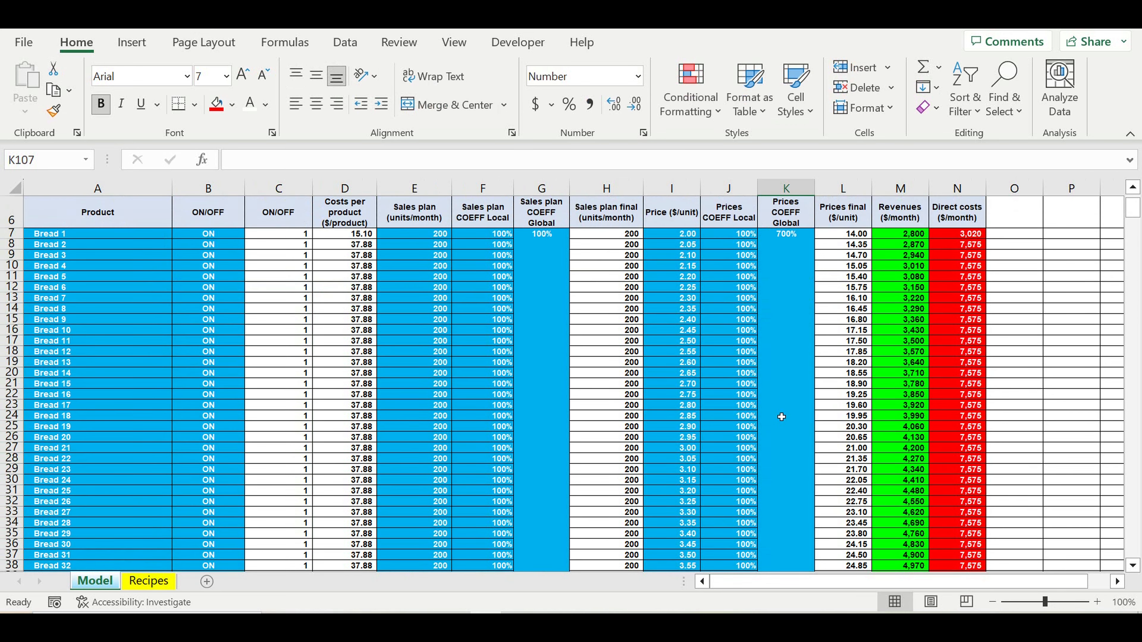
left_click(795, 312)
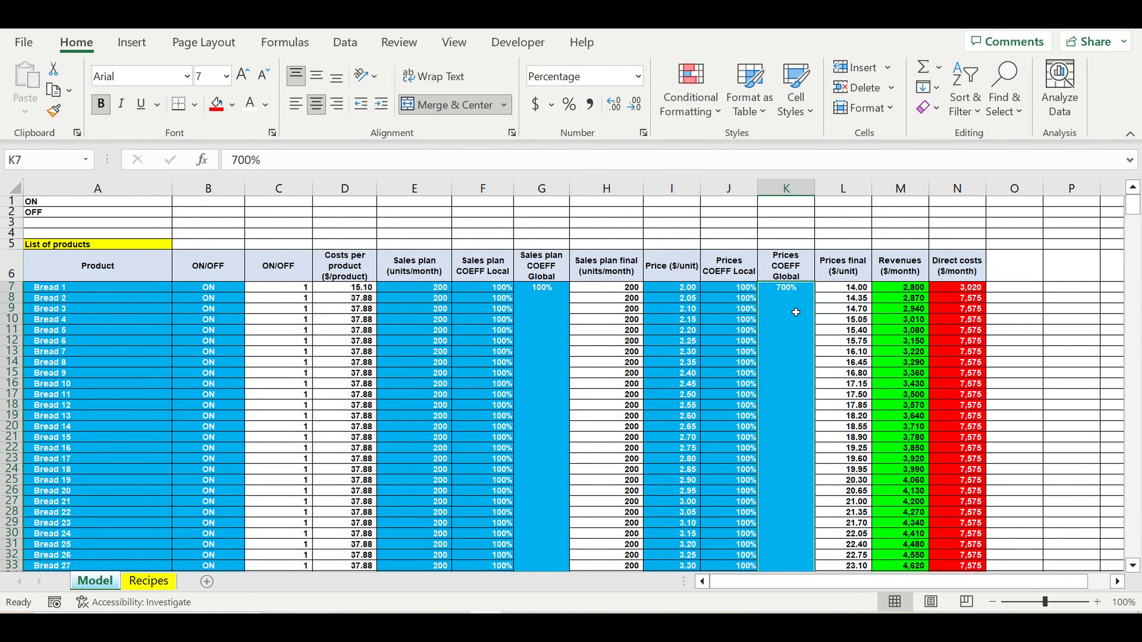
type("900")
key("Return")
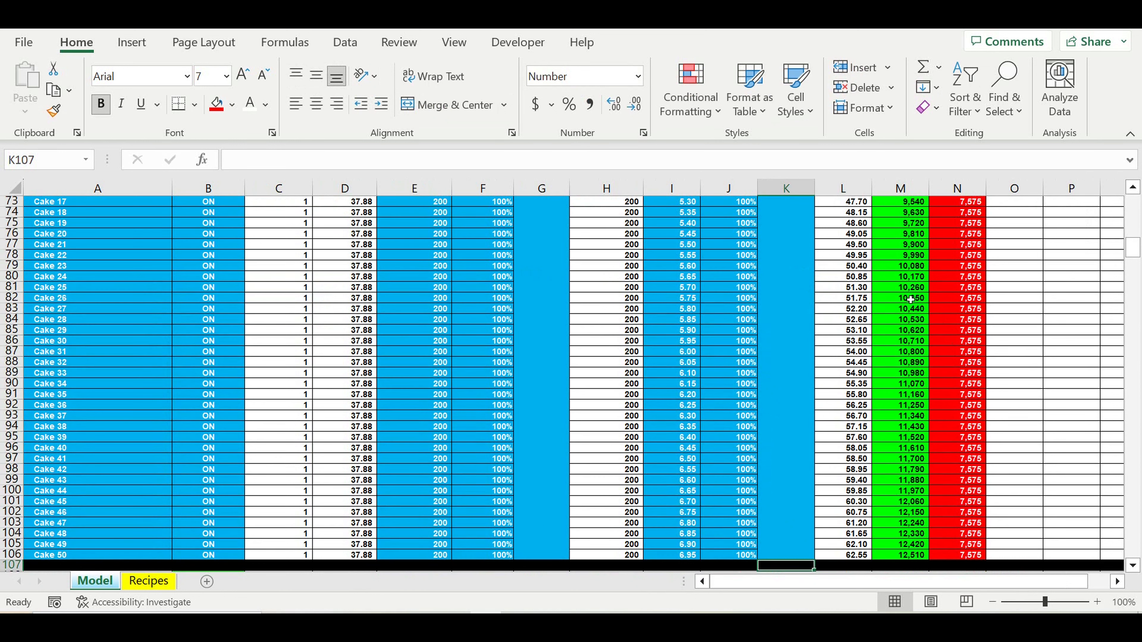
left_click(910, 299)
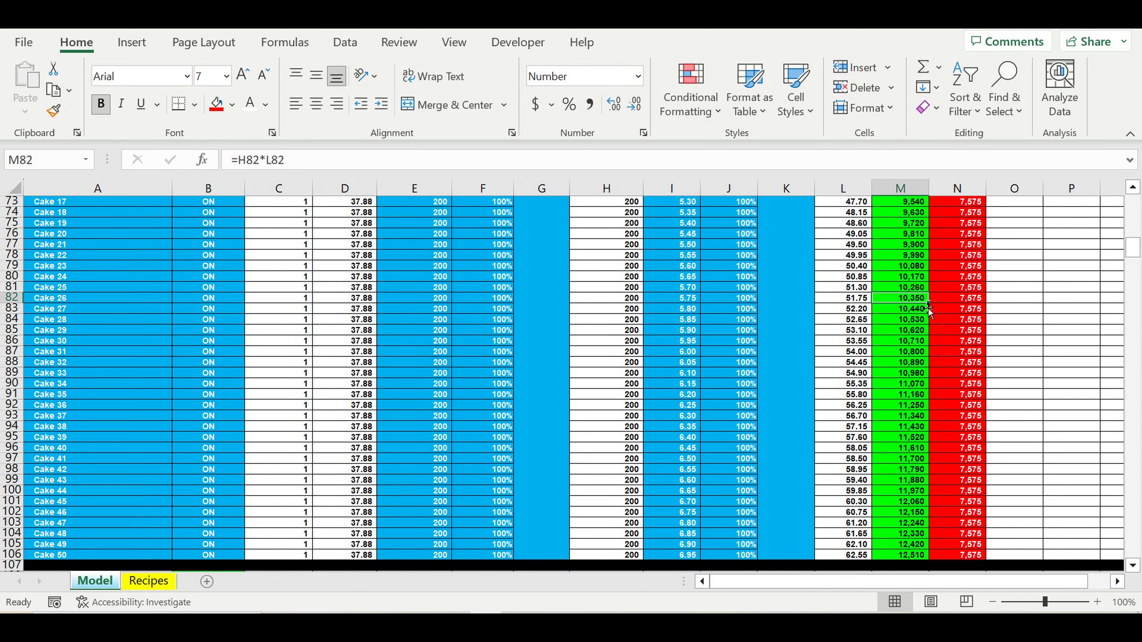
left_click(972, 299)
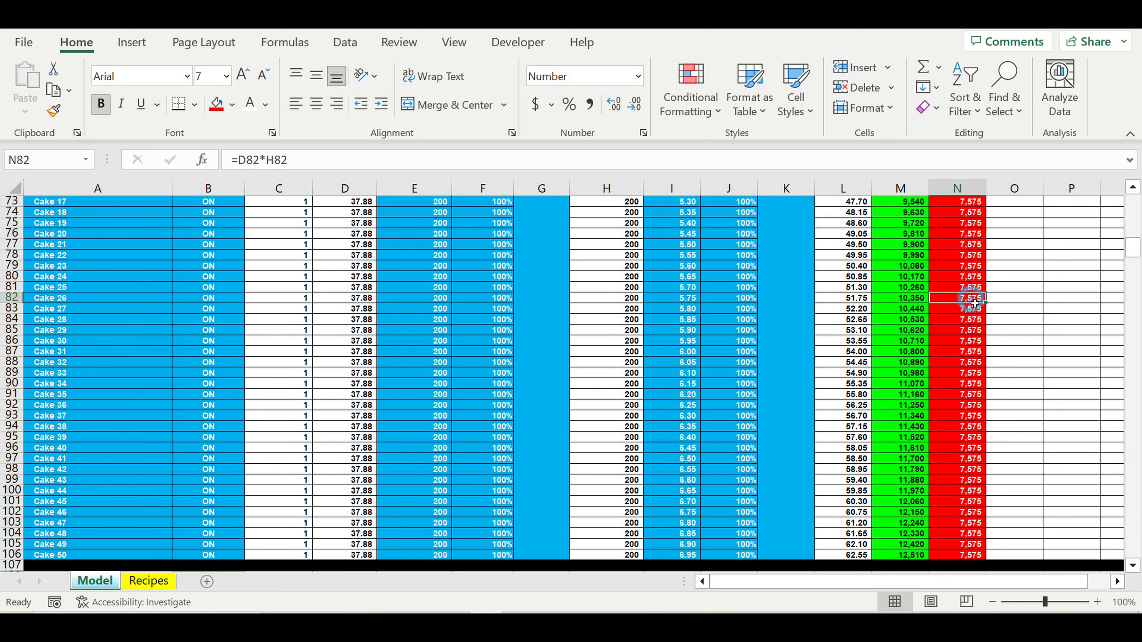
Step: Copy the final prices L7:L106 and paste them as values into the Price ($/unit) column starting at I7
scroll(906, 381, "up", 12)
scroll(910, 384, "up", 7)
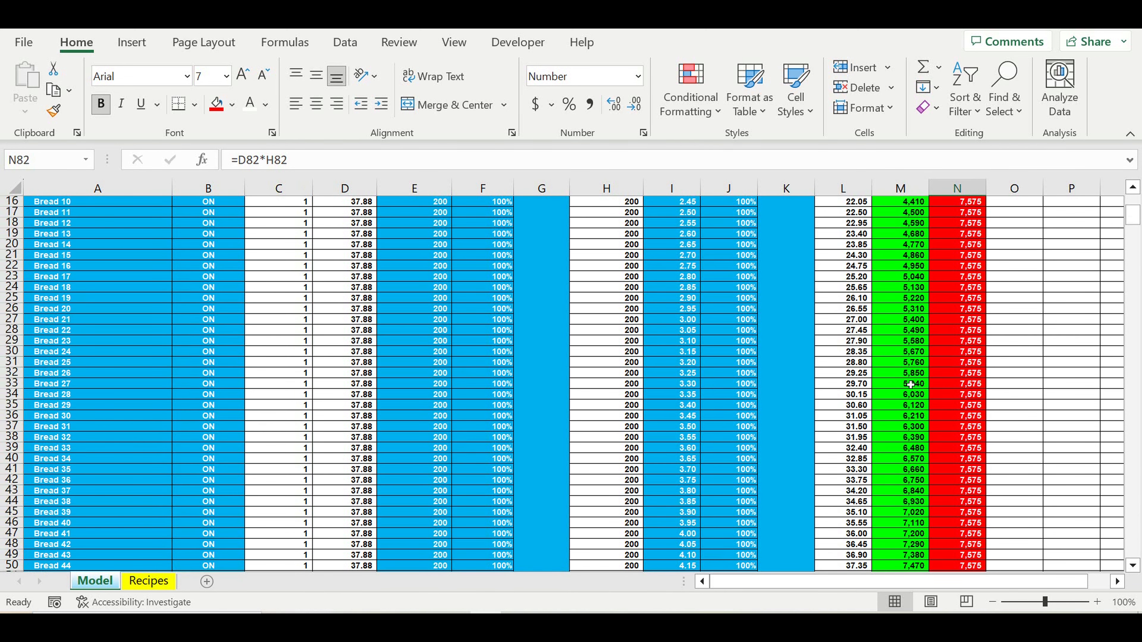
scroll(910, 384, "up", 5)
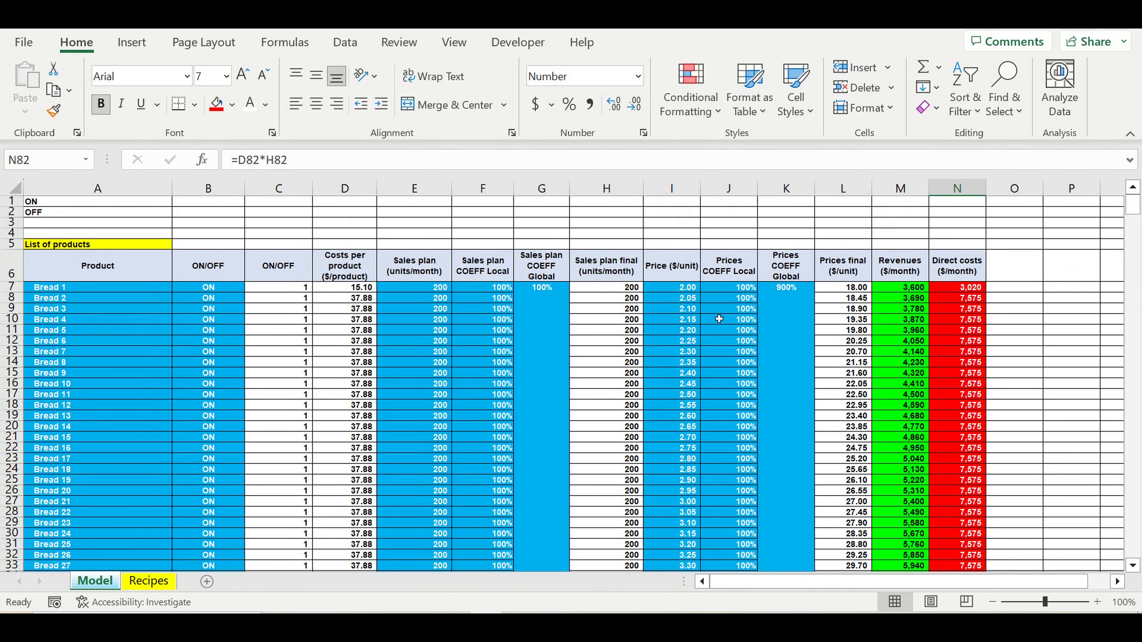
left_click_drag(846, 289, 870, 535)
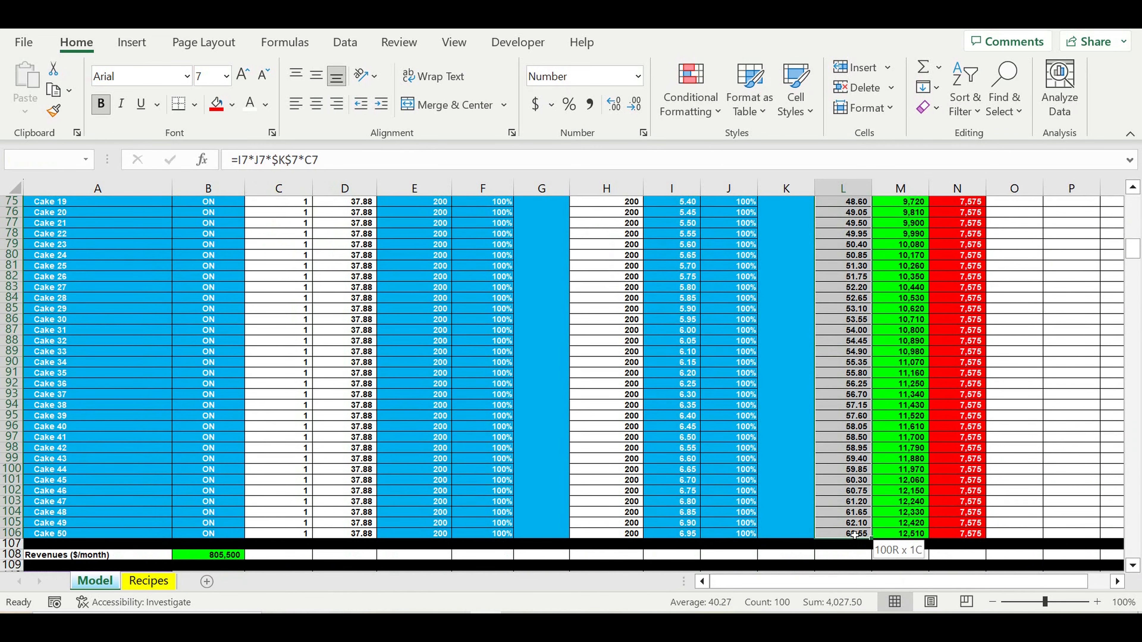
right_click(829, 395)
left_click(872, 134)
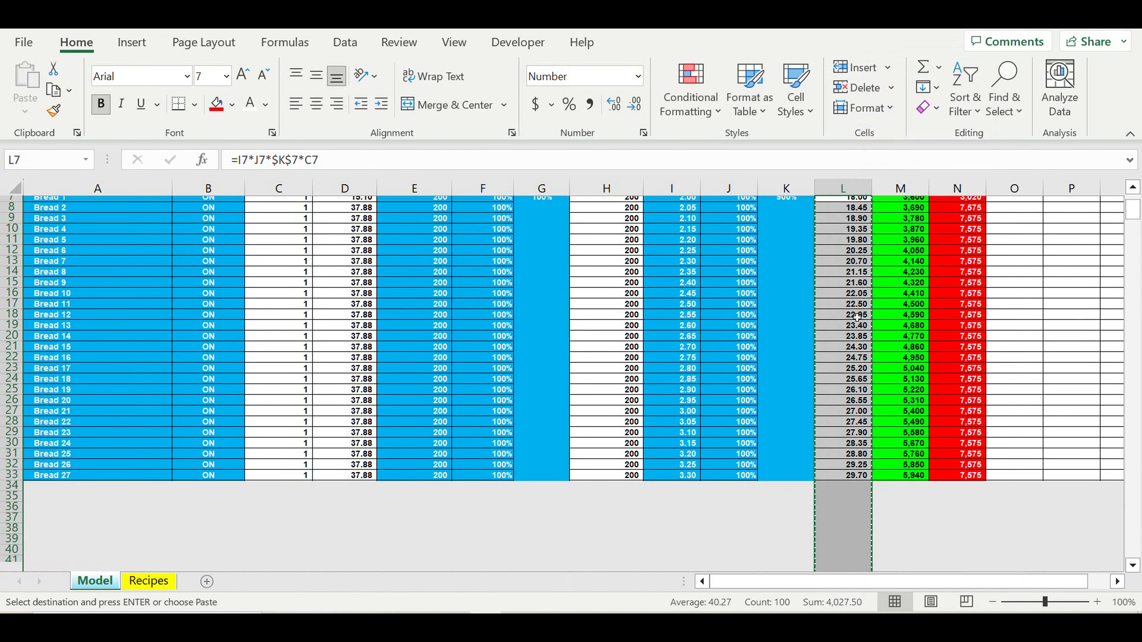
scroll(856, 317, "up", 2)
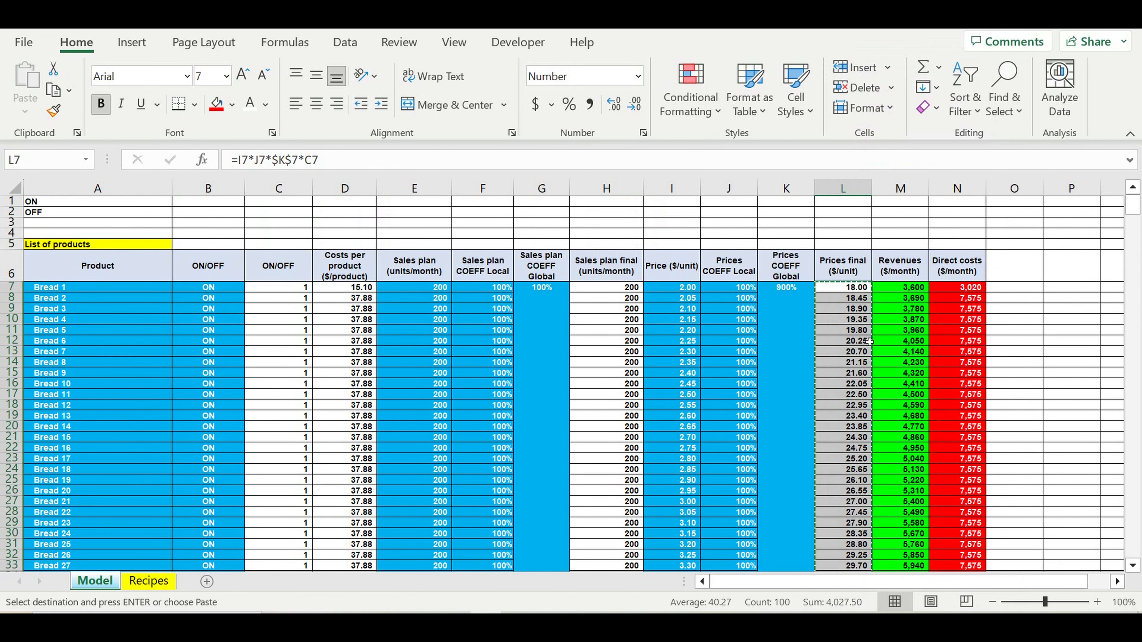
left_click(676, 289)
right_click(679, 292)
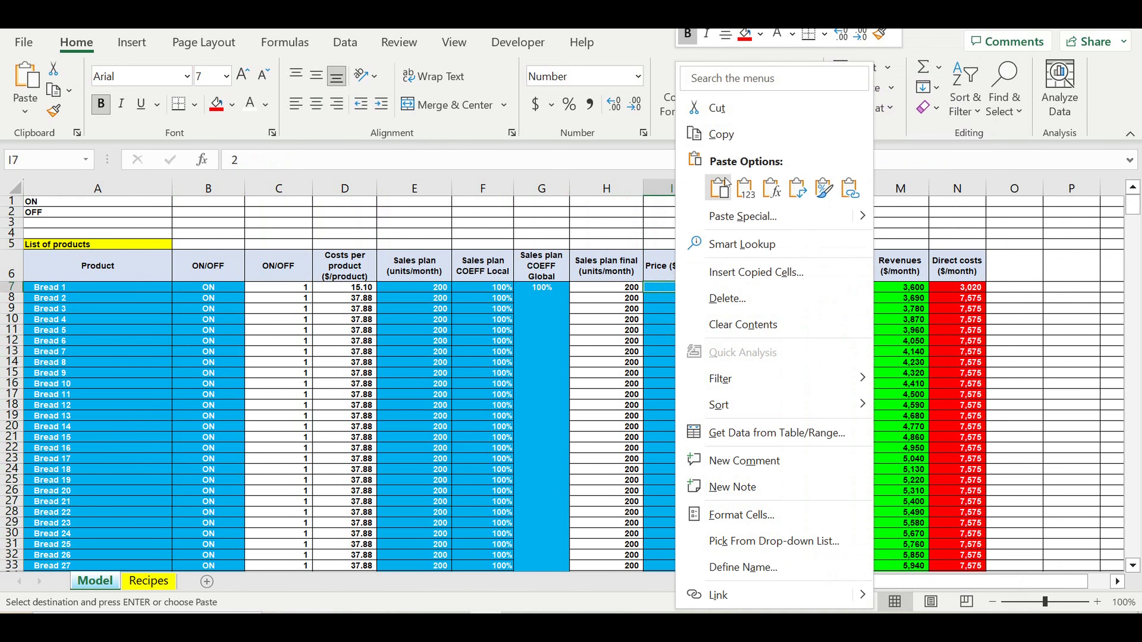
left_click(747, 187)
Step: Reset the global prices coefficient in K7 to 100% and check Cake 28's revenues and direct costs formulas
left_click(790, 311)
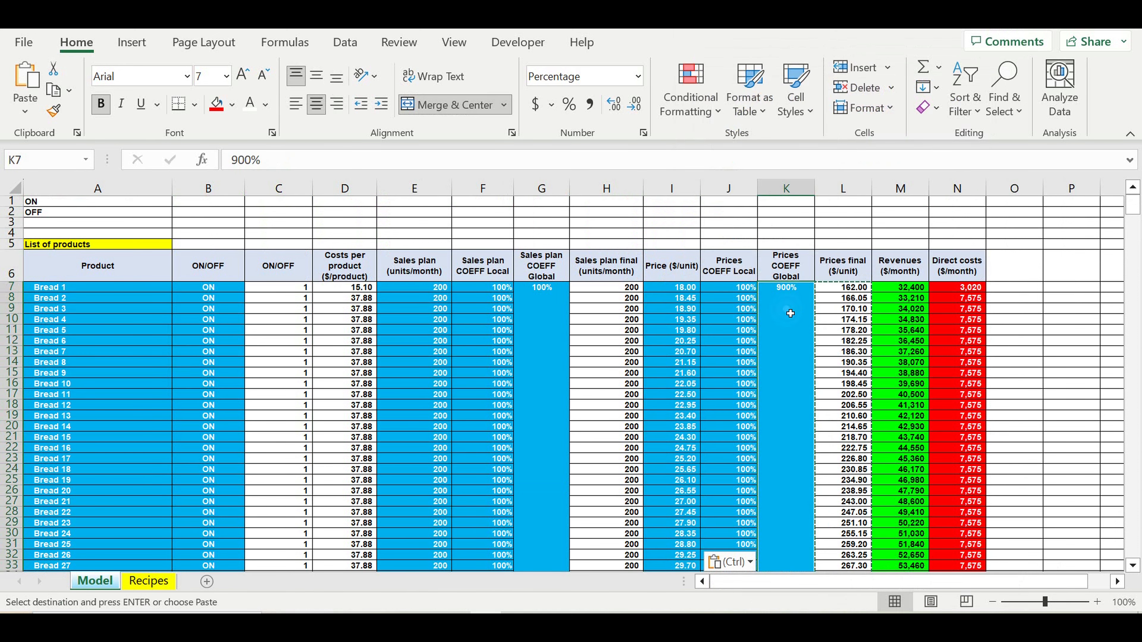
double_click(792, 309)
type("100")
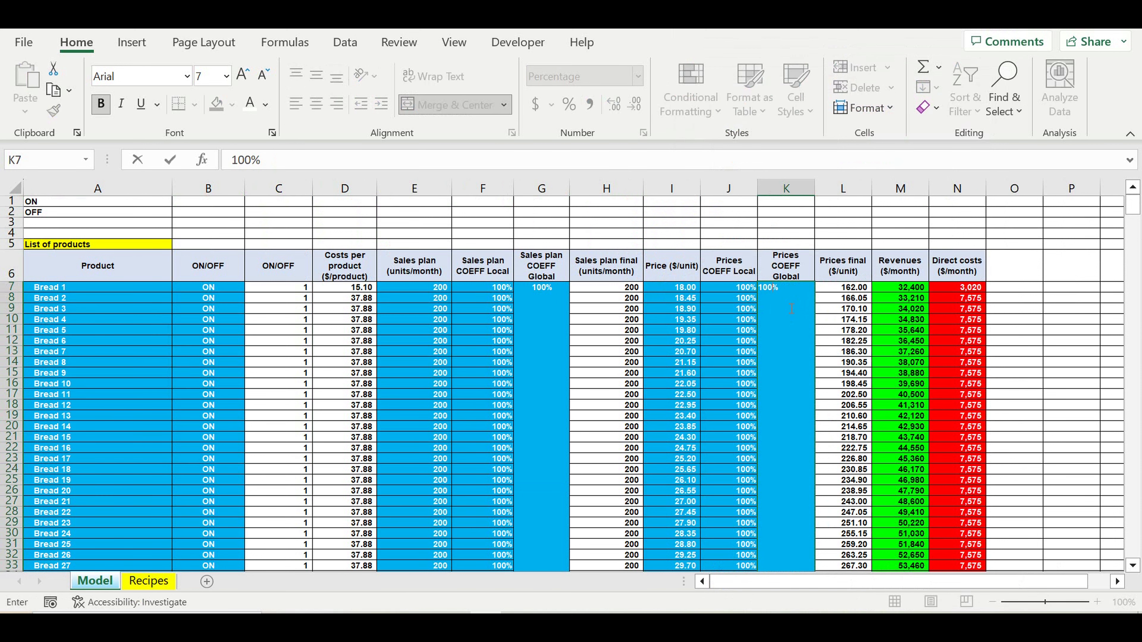
key("Return")
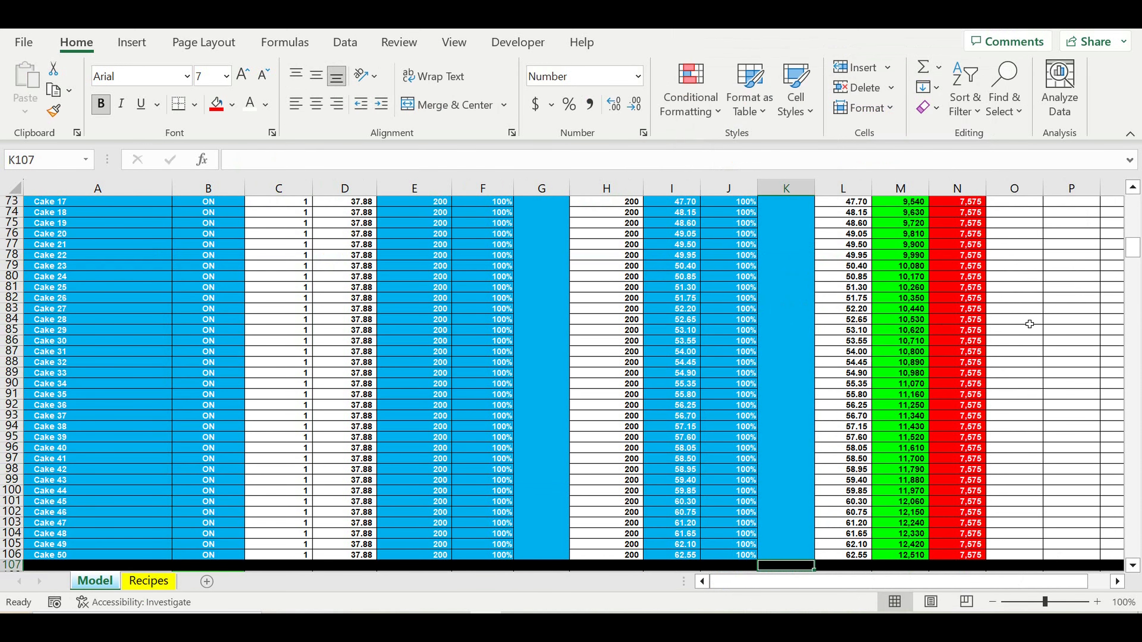
left_click(1029, 324)
left_click(899, 325)
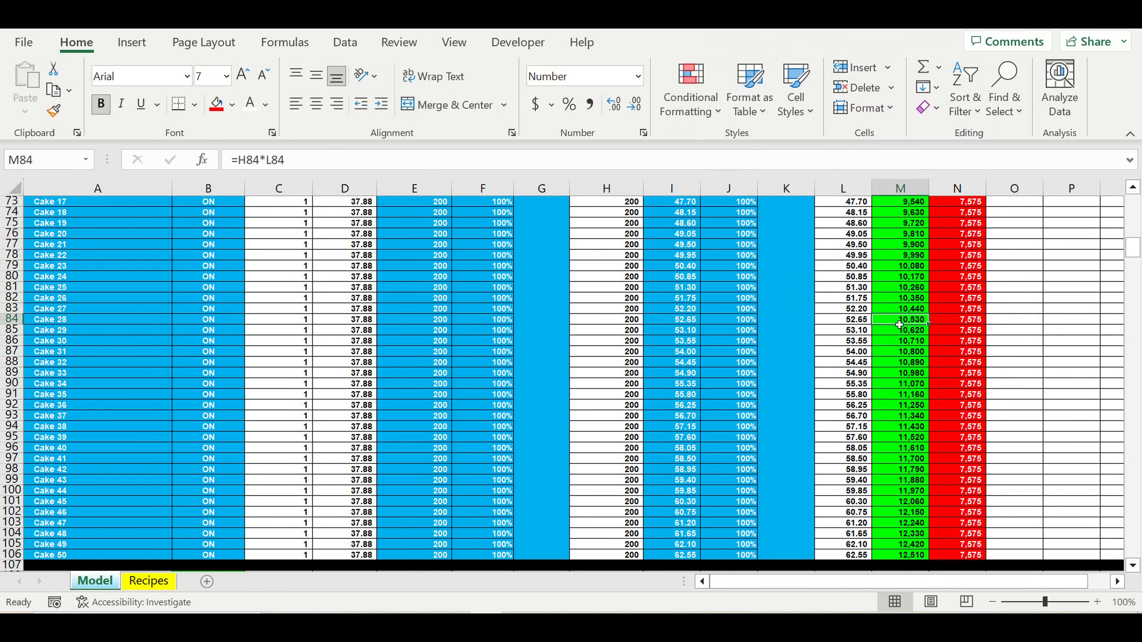
left_click(968, 323)
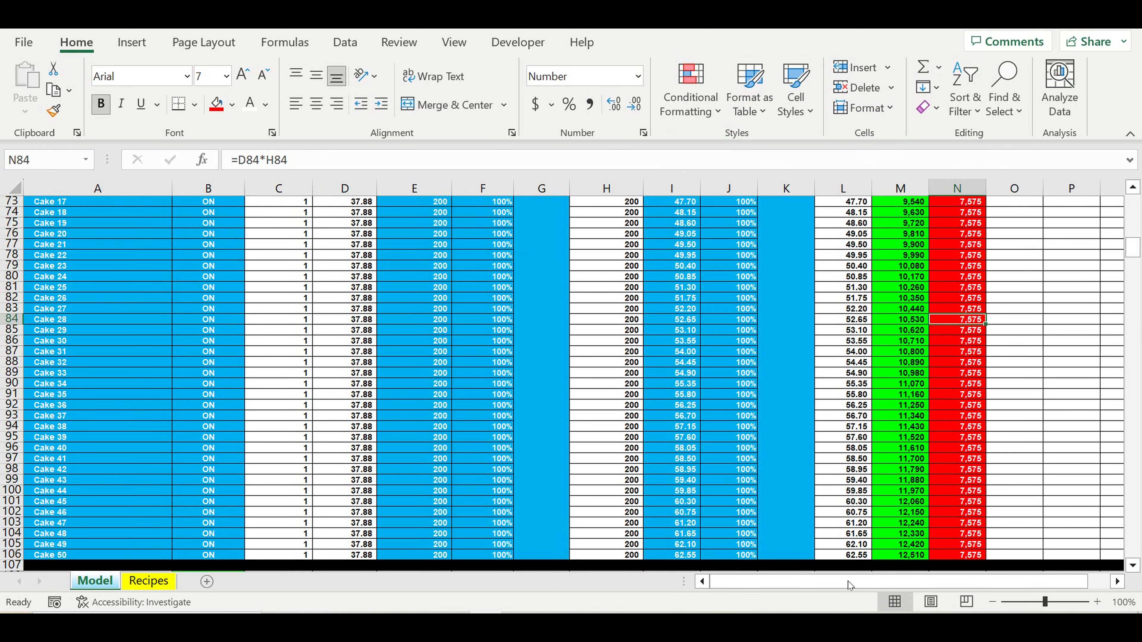
Step: Insert a new row 109 directly below the Revenues ($/month) total
left_click_drag(771, 581, 771, 581)
scroll(482, 497, "down", 8)
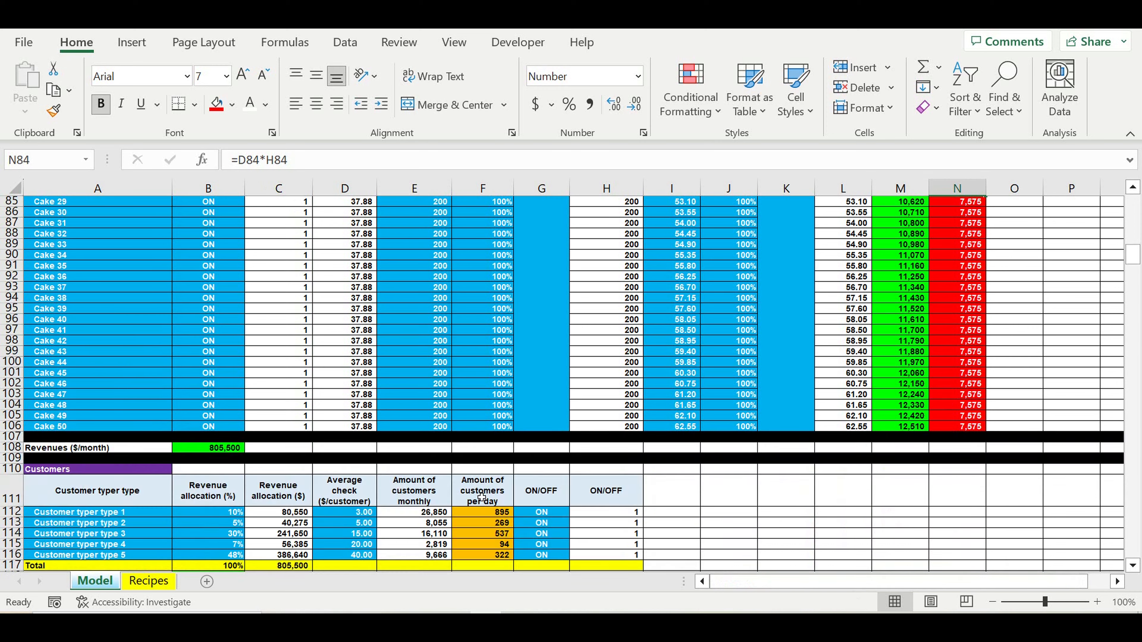
left_click(299, 277)
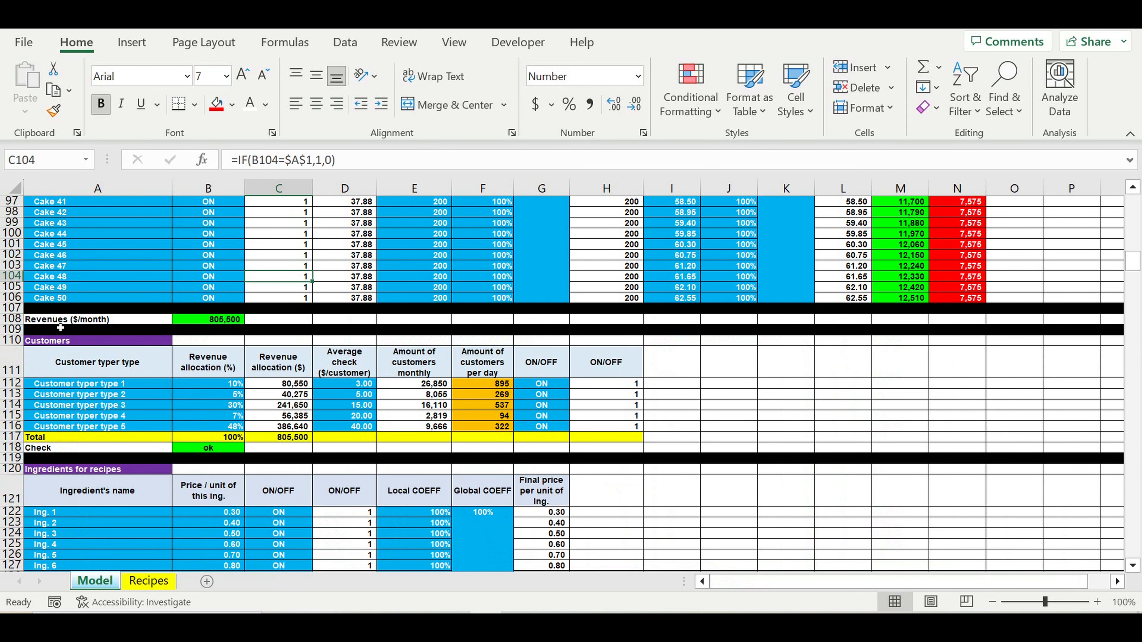
left_click(11, 329)
right_click(12, 331)
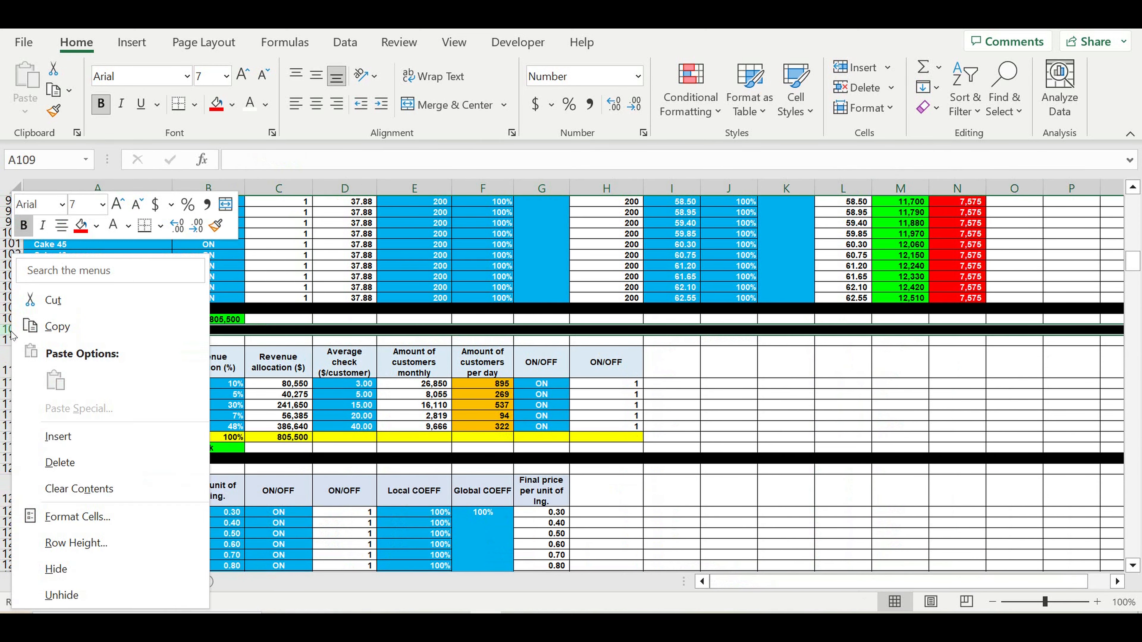
left_click(58, 437)
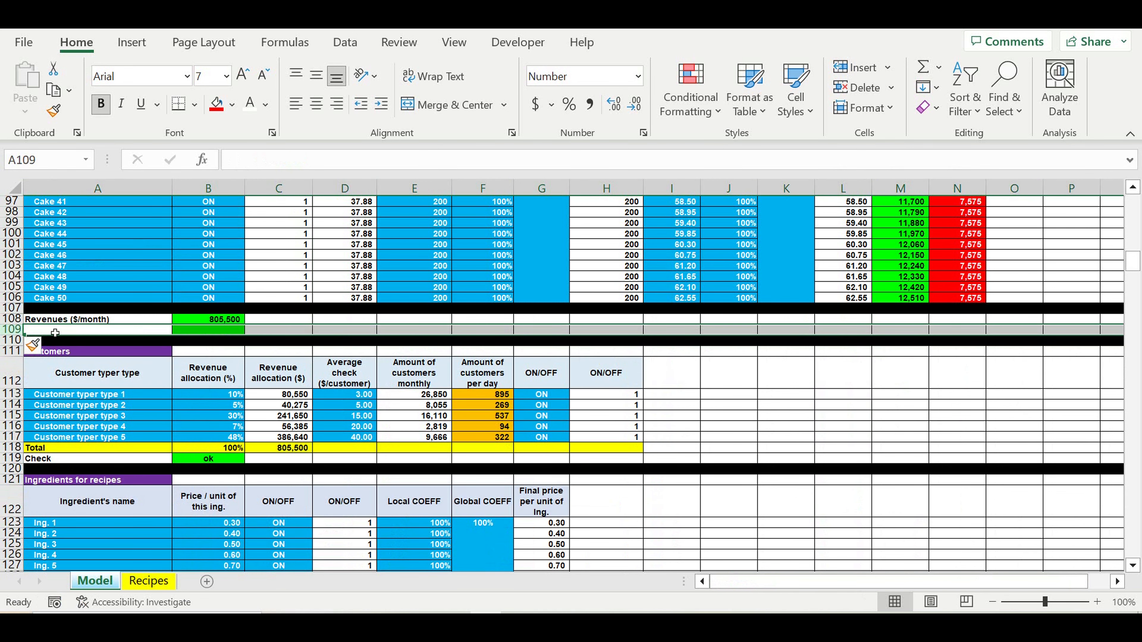
Step: Fill B109 from the blank cell C109 to remove its green formatting
left_click(55, 331)
left_click(299, 329)
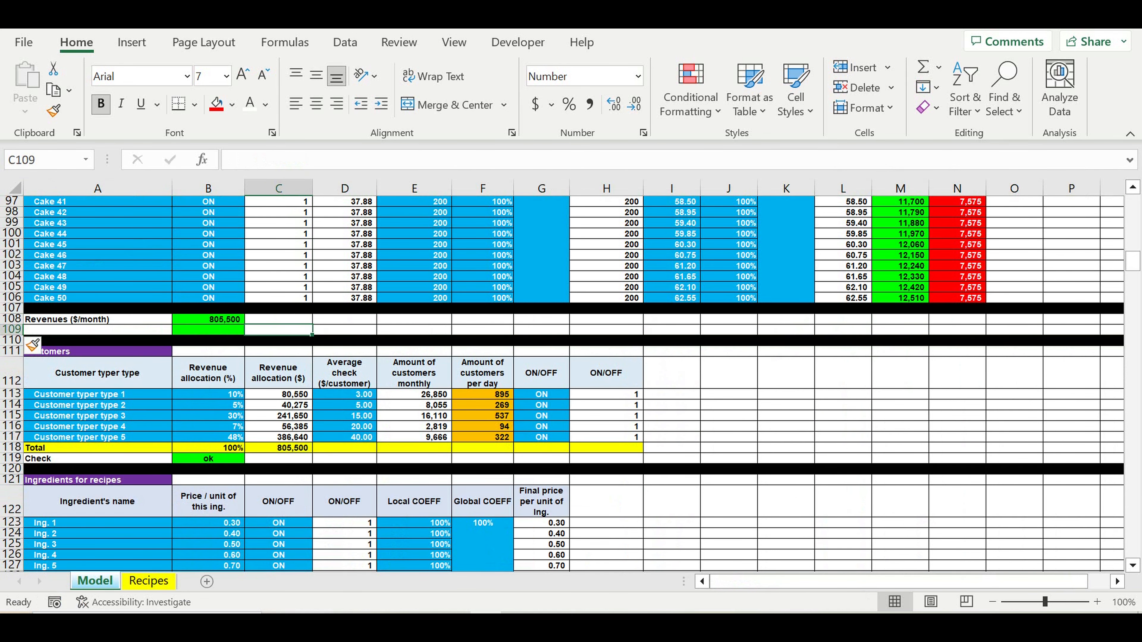
left_click_drag(289, 333, 207, 330)
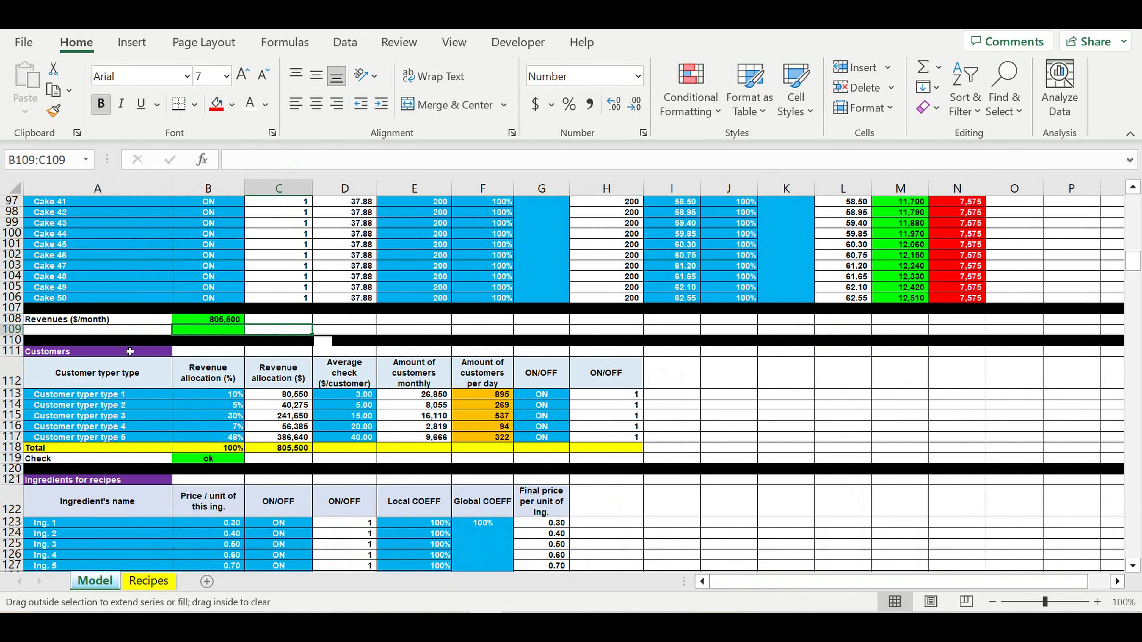
Step: Label cell A109 below the revenues total as "Direct costs ($/month)"
left_click(120, 334)
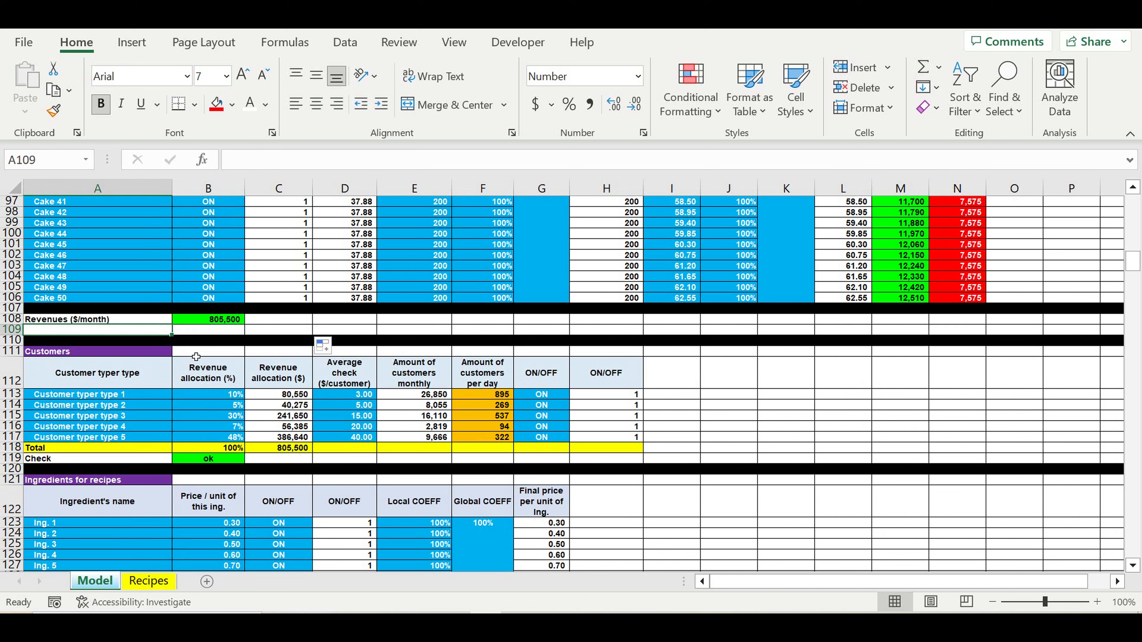
type("Direct costs ($")
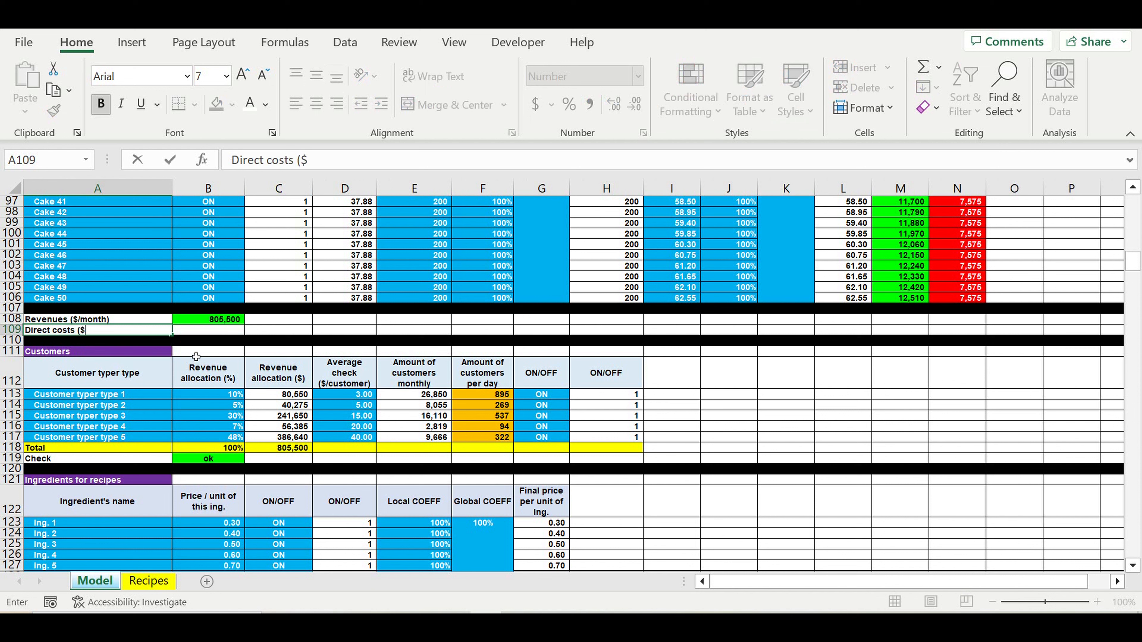
type("/month")
key("Return")
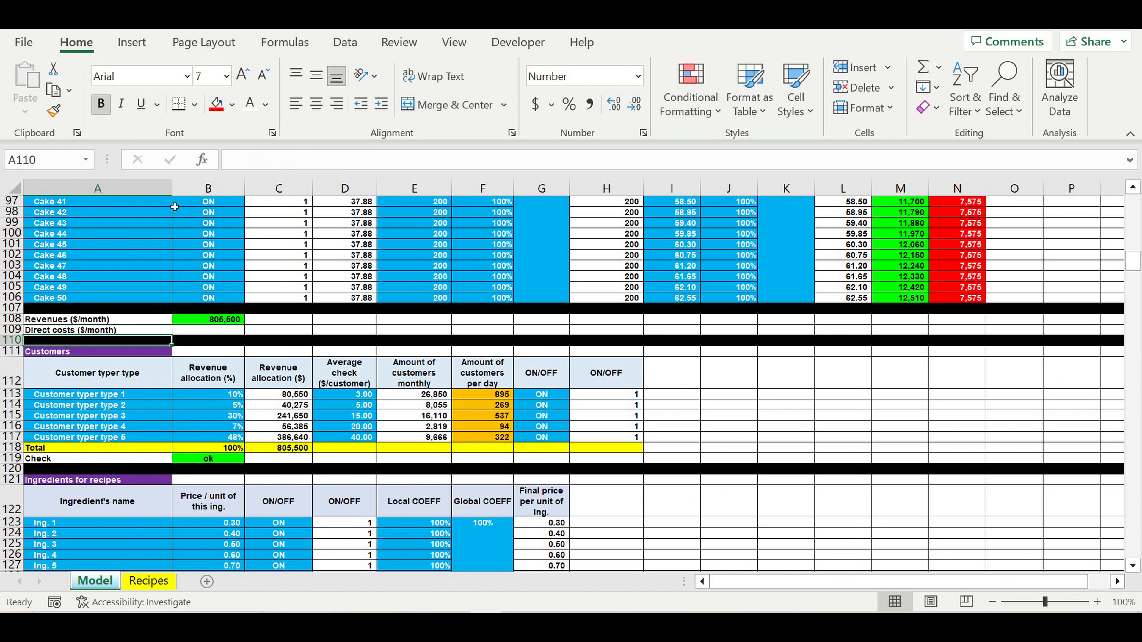
Step: Total the direct costs column in B109 with =SUM(N7:N106)
left_click(322, 331)
left_click(219, 334)
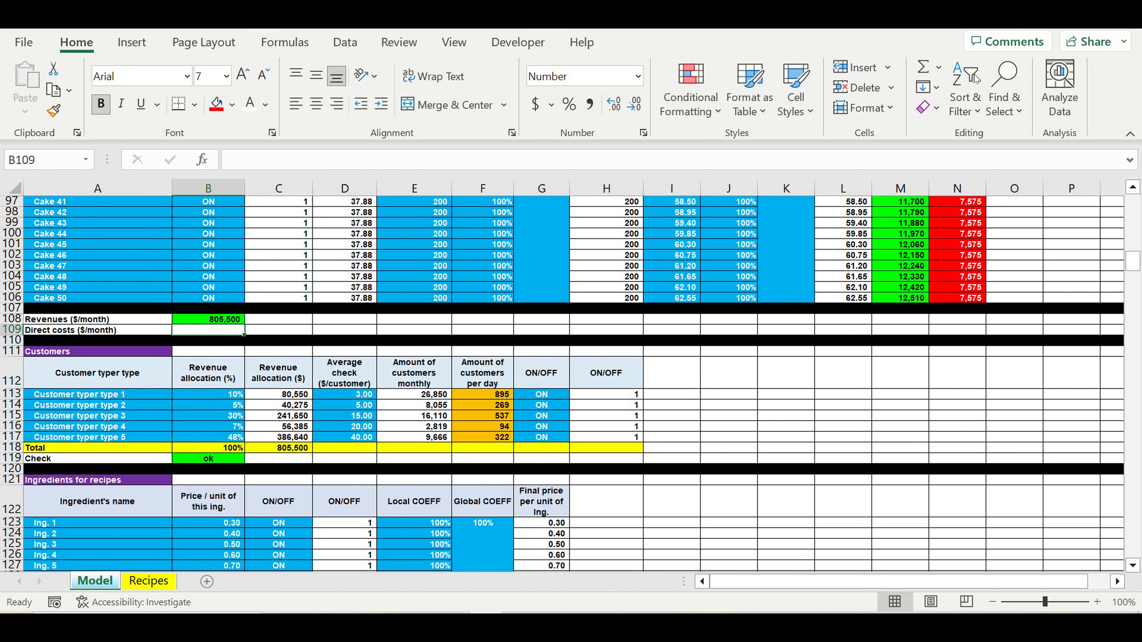
left_click(922, 68)
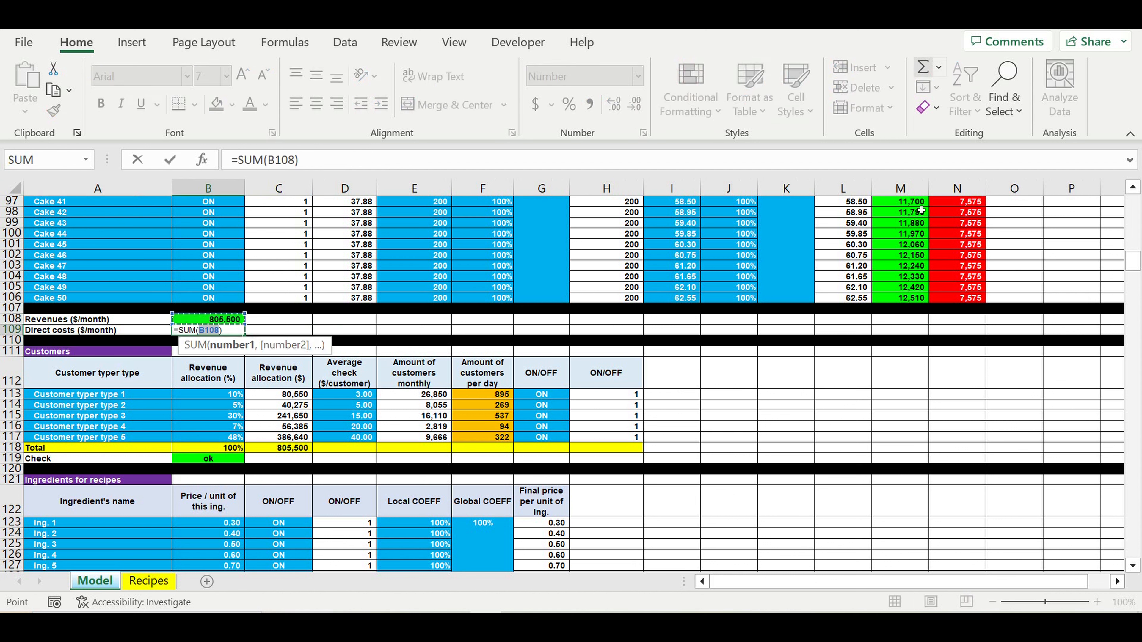
left_click_drag(961, 302, 966, 266)
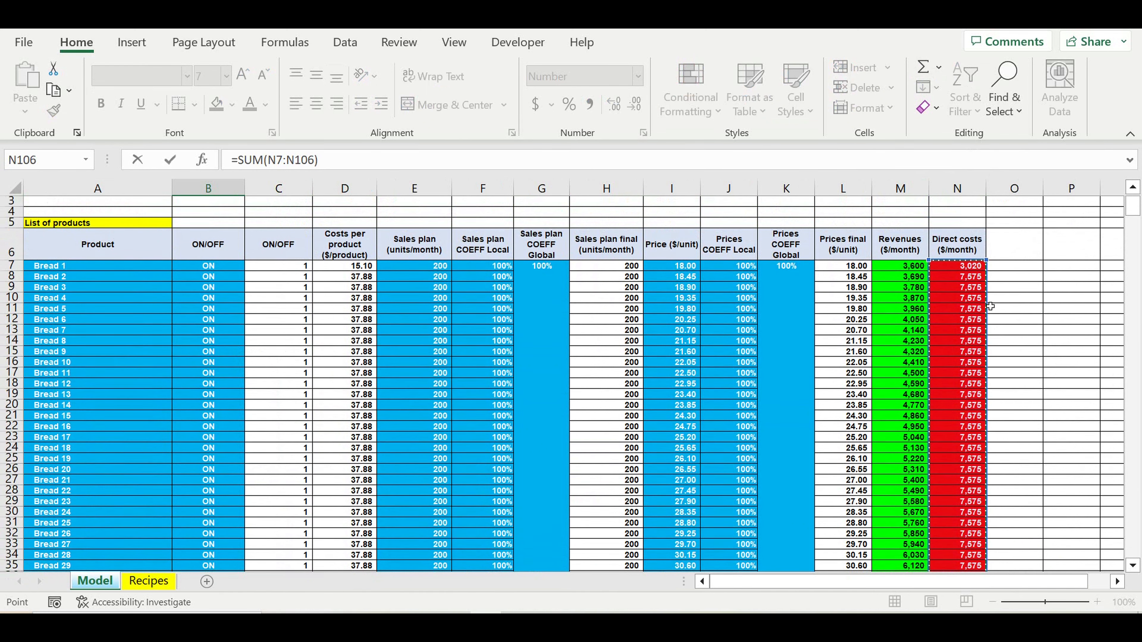
key("Return")
scroll(437, 442, "down", 3)
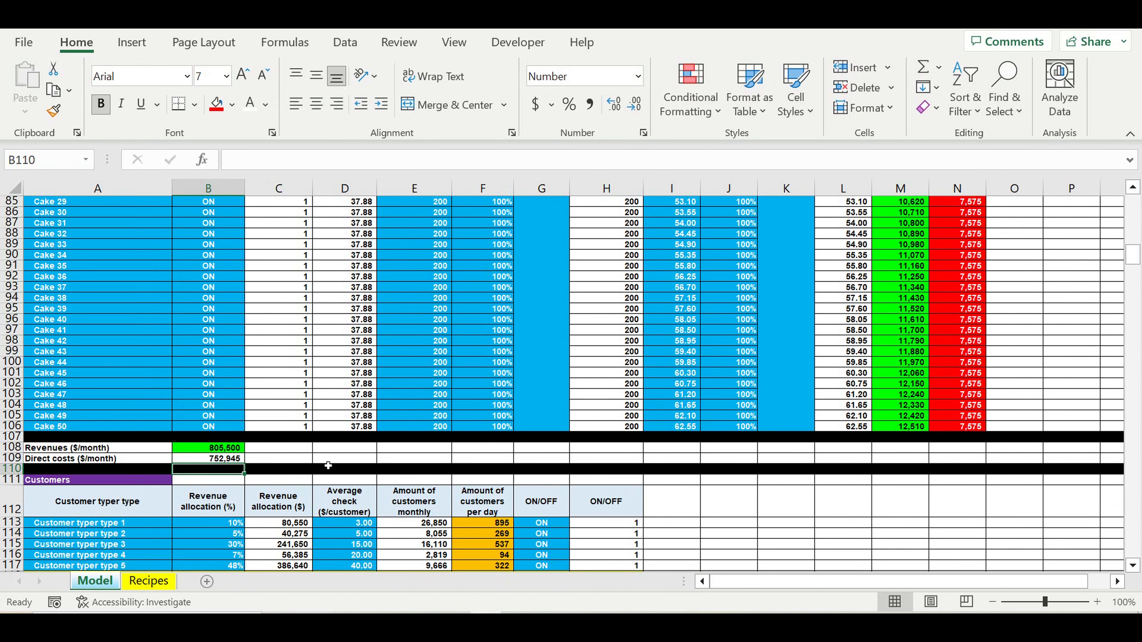
Step: Format the direct costs total in B109 with a red fill and white font
left_click(206, 463)
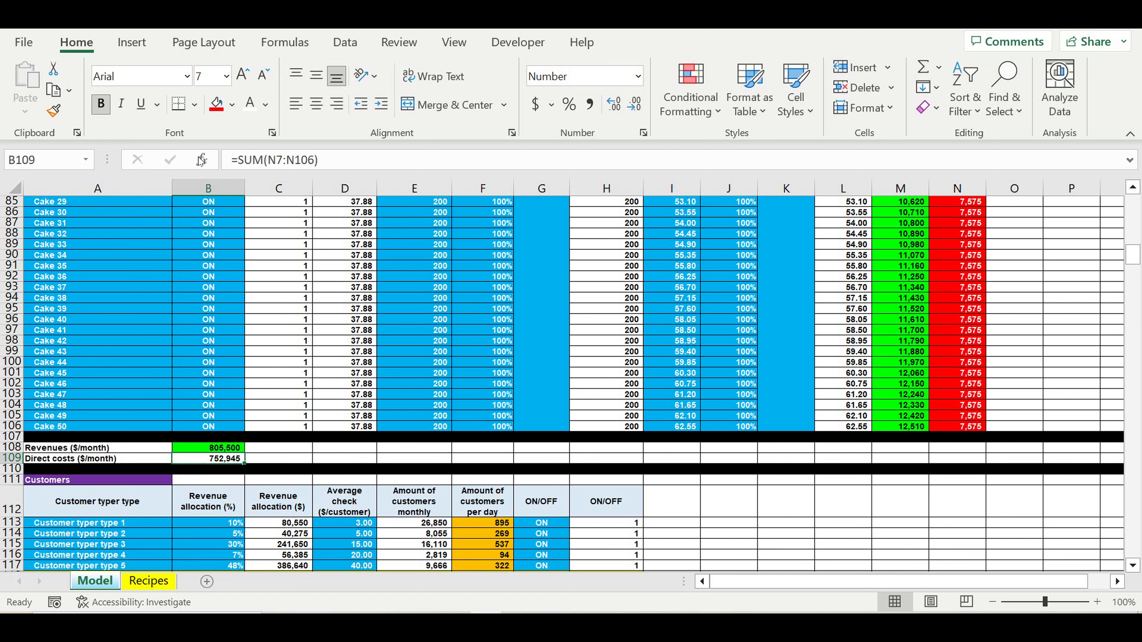
left_click(216, 104)
left_click(248, 108)
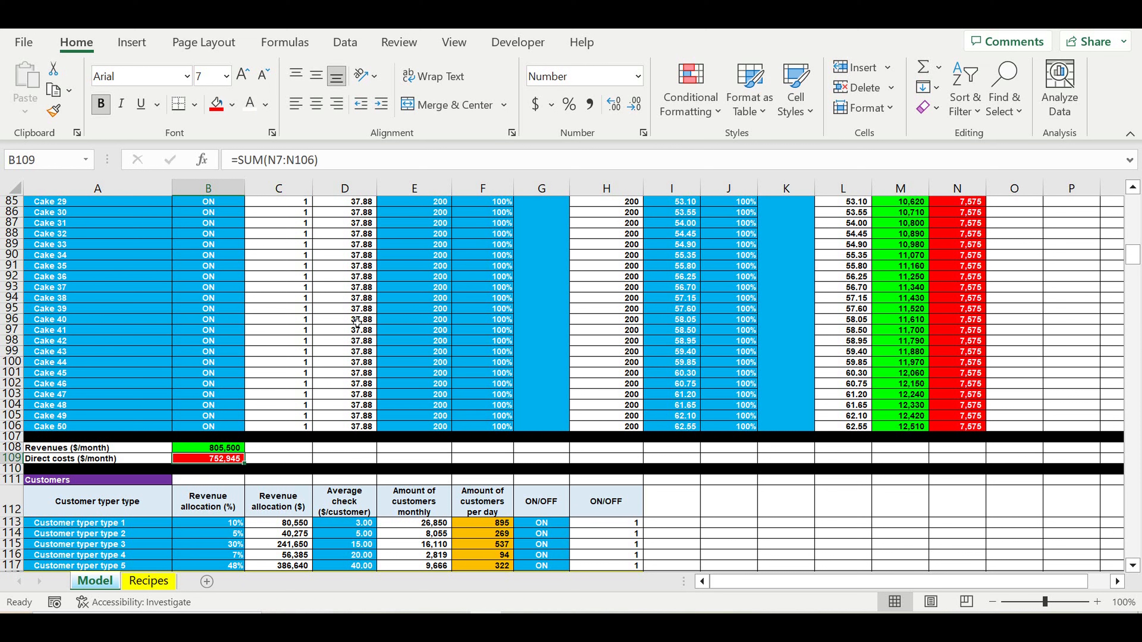
left_click(368, 350)
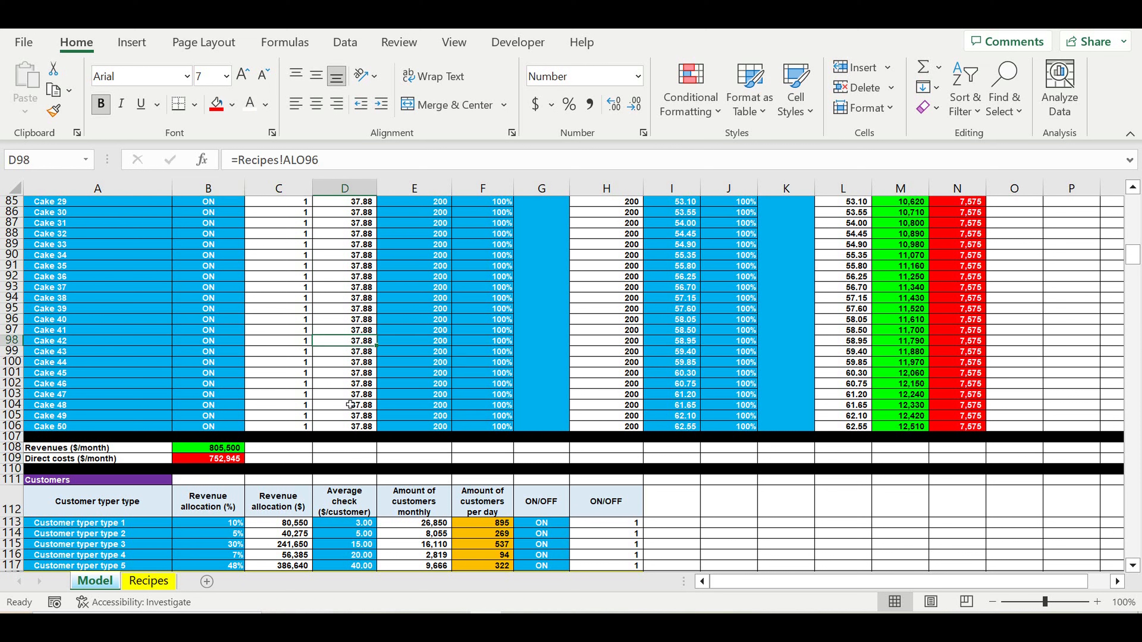
Step: Insert a new row 110 below Direct costs ($/month) and fill B110 from blank C110 to remove its red formatting
left_click(18, 469)
right_click(13, 469)
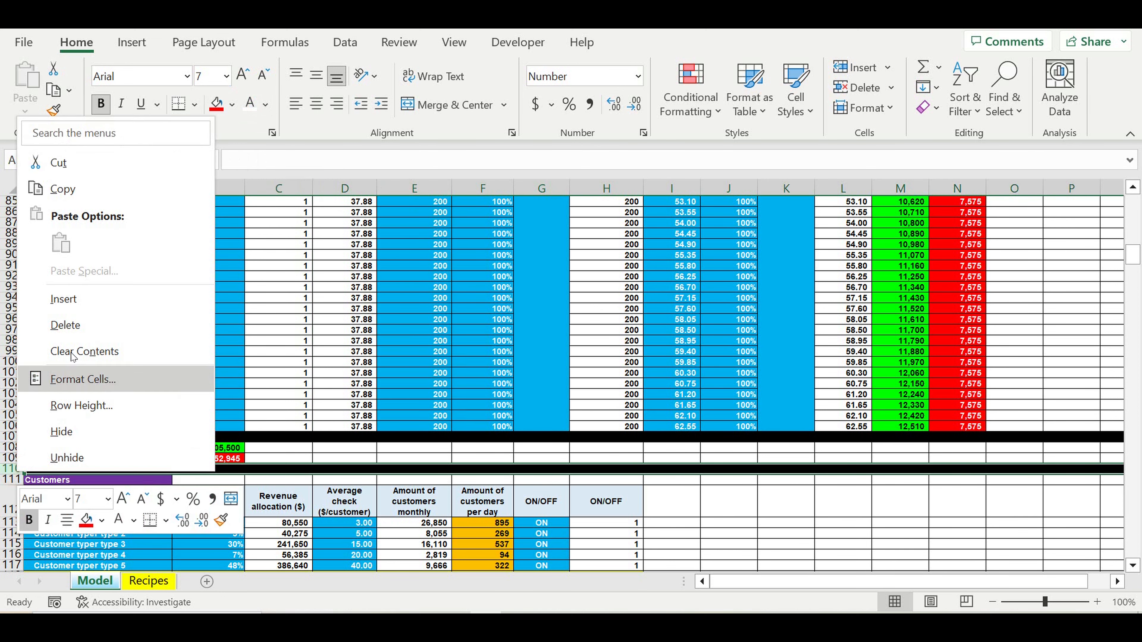
left_click(86, 299)
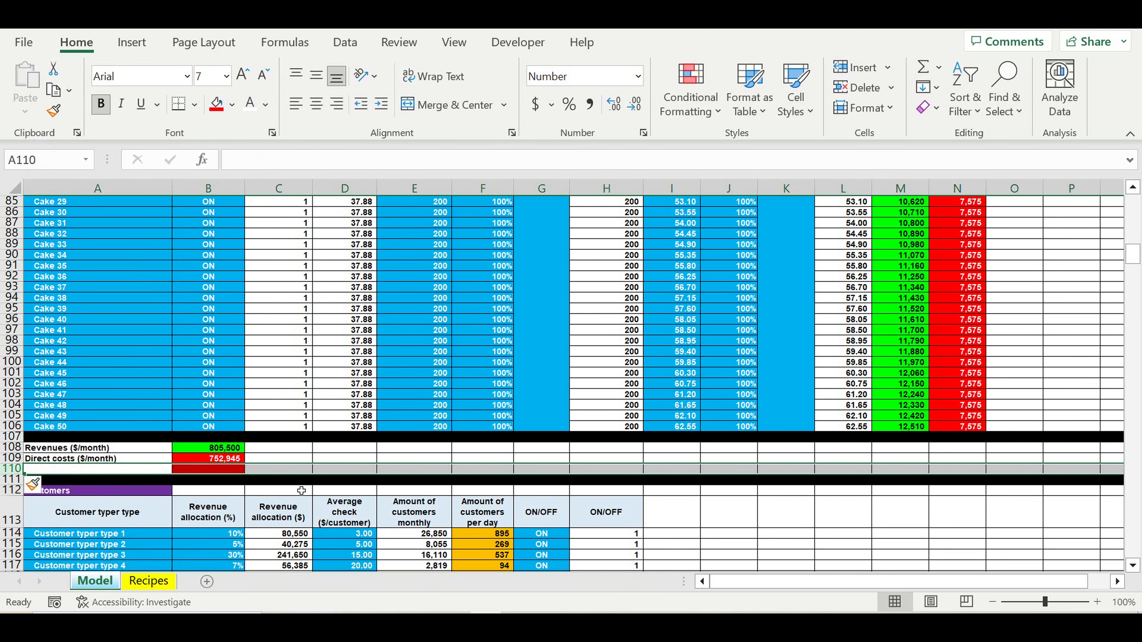
left_click(289, 470)
left_click_drag(312, 474, 193, 475)
Step: Label A110 as "Level of direct costs in revenue (%)" and widen column A slightly to fit the text
left_click(102, 472)
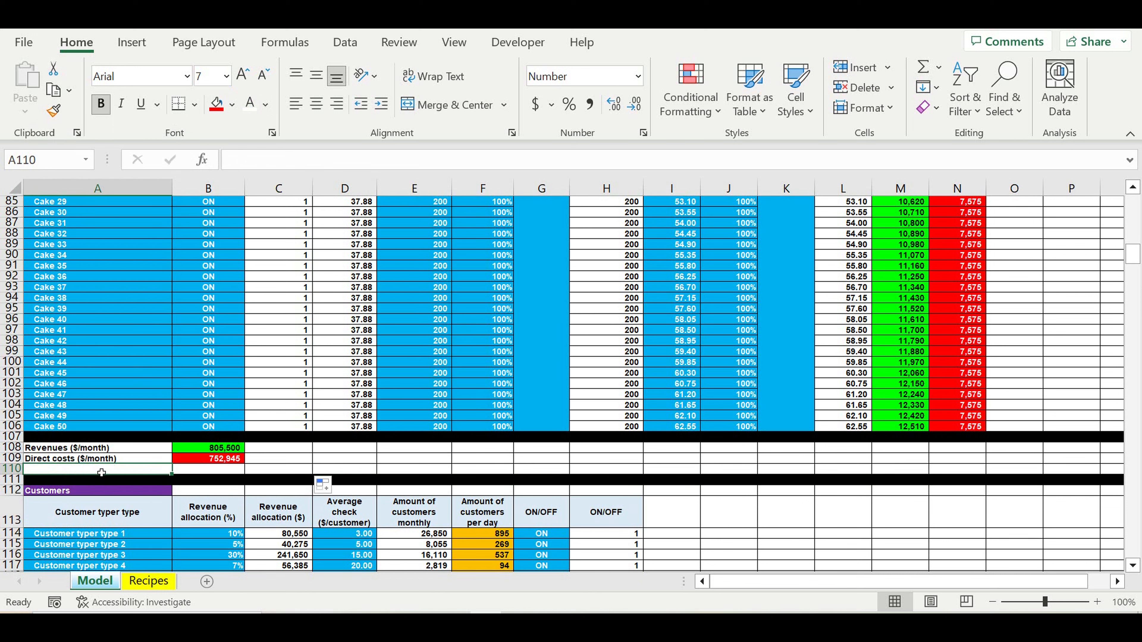
type("Level of")
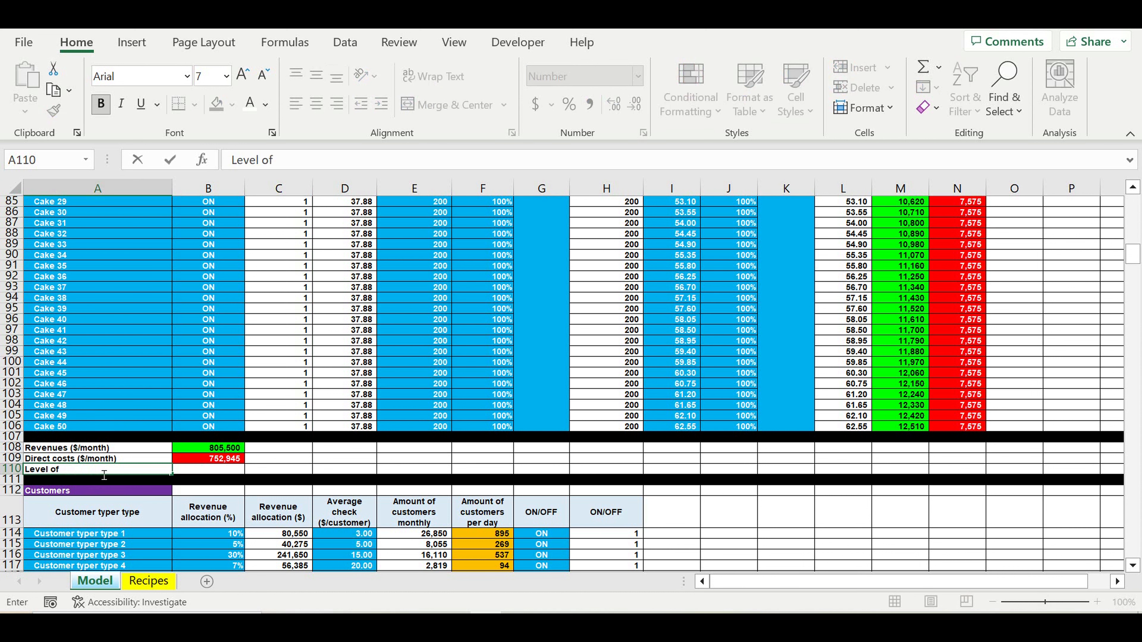
type(" direct costs in revenue")
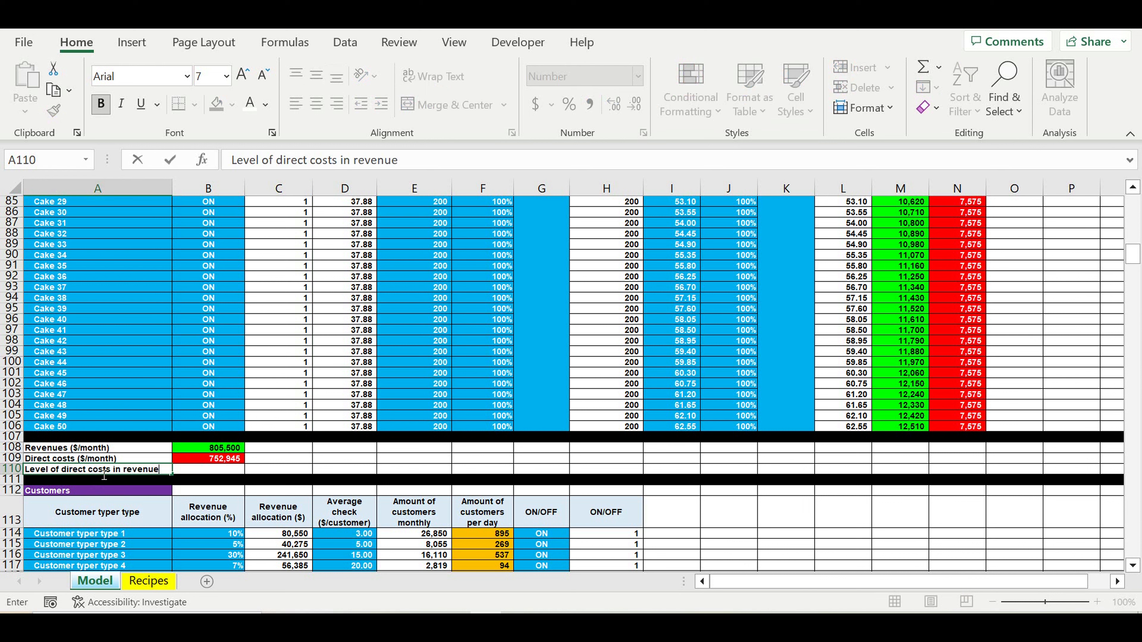
type(" (%)")
key("Return")
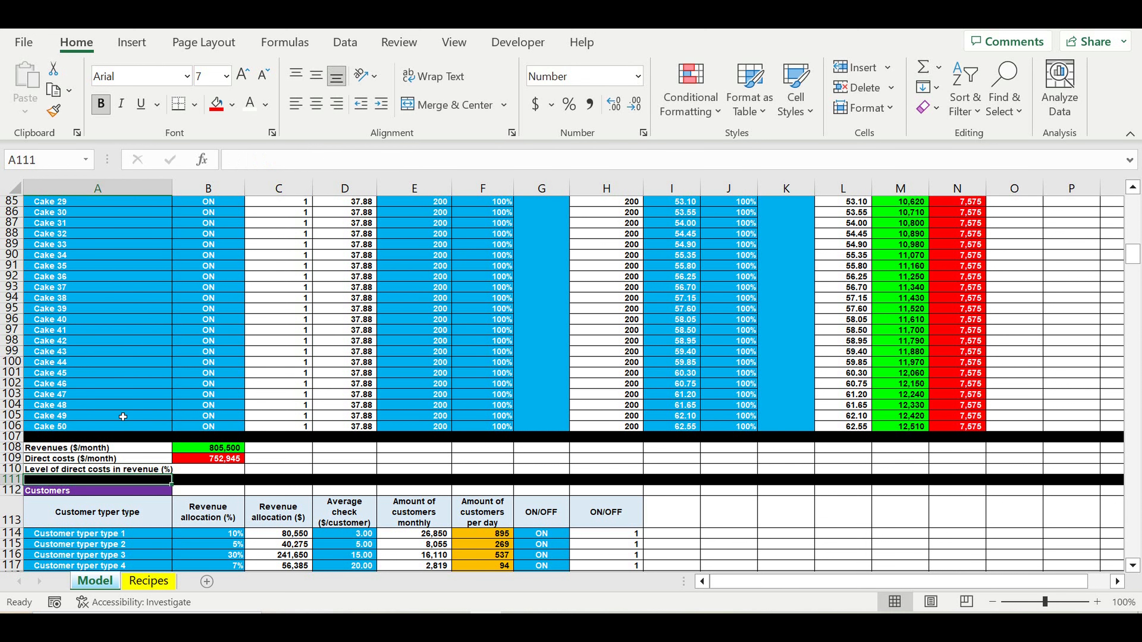
left_click_drag(177, 185, 184, 185)
Step: Calculate the direct costs share in B110 with =B109/B108 and format it as a percentage
left_click(237, 469)
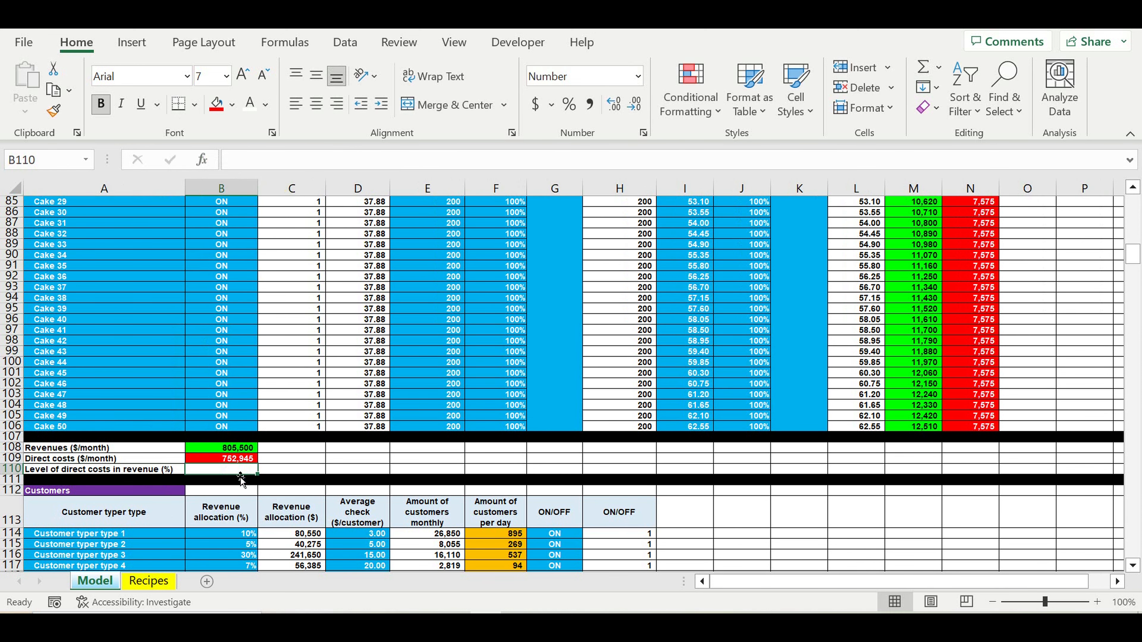
type("=")
left_click(229, 458)
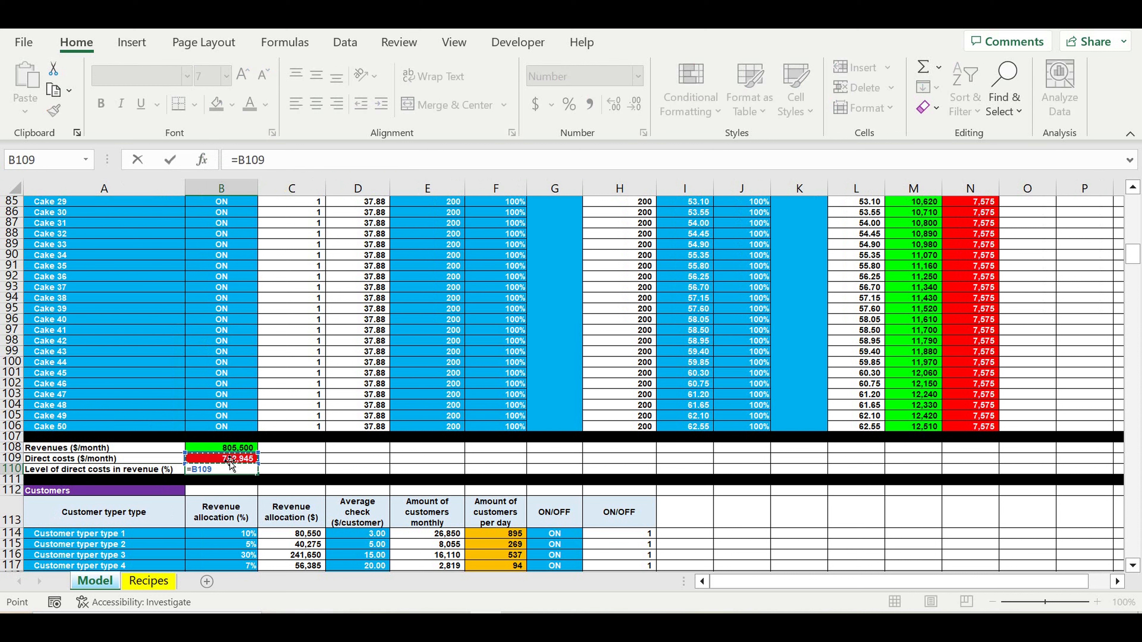
type("/")
left_click(222, 448)
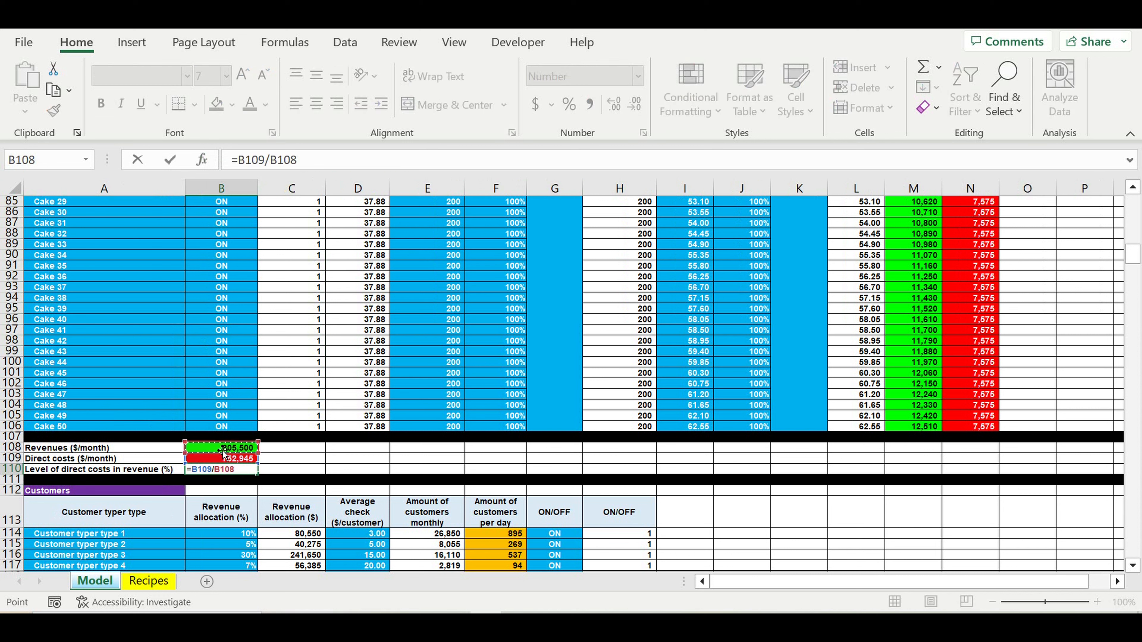
key("Return")
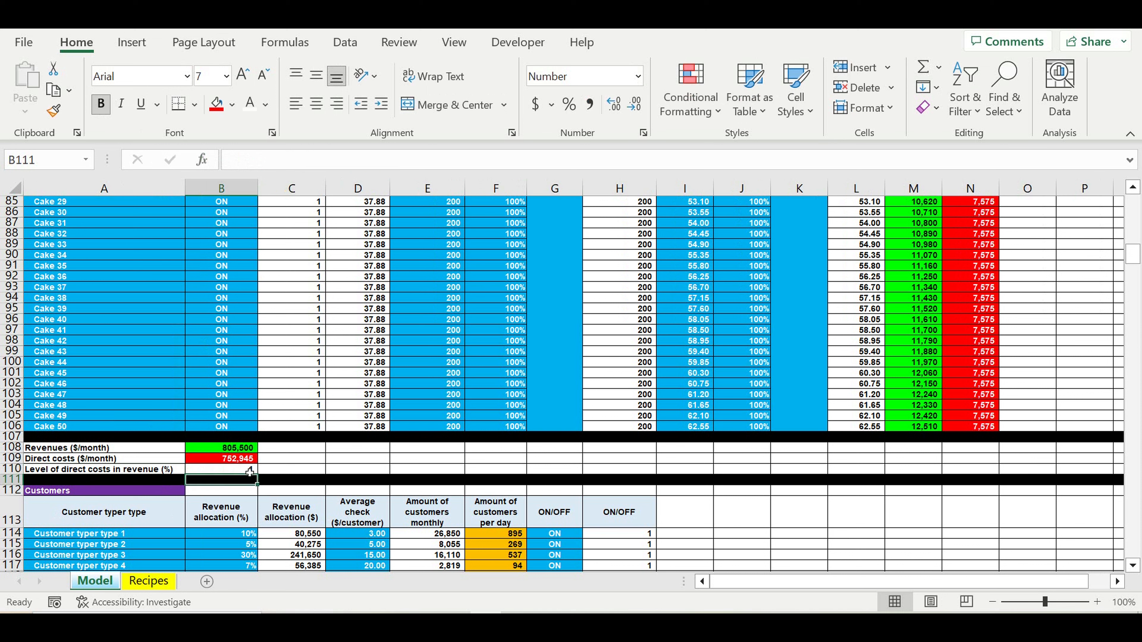
left_click(233, 469)
left_click(569, 104)
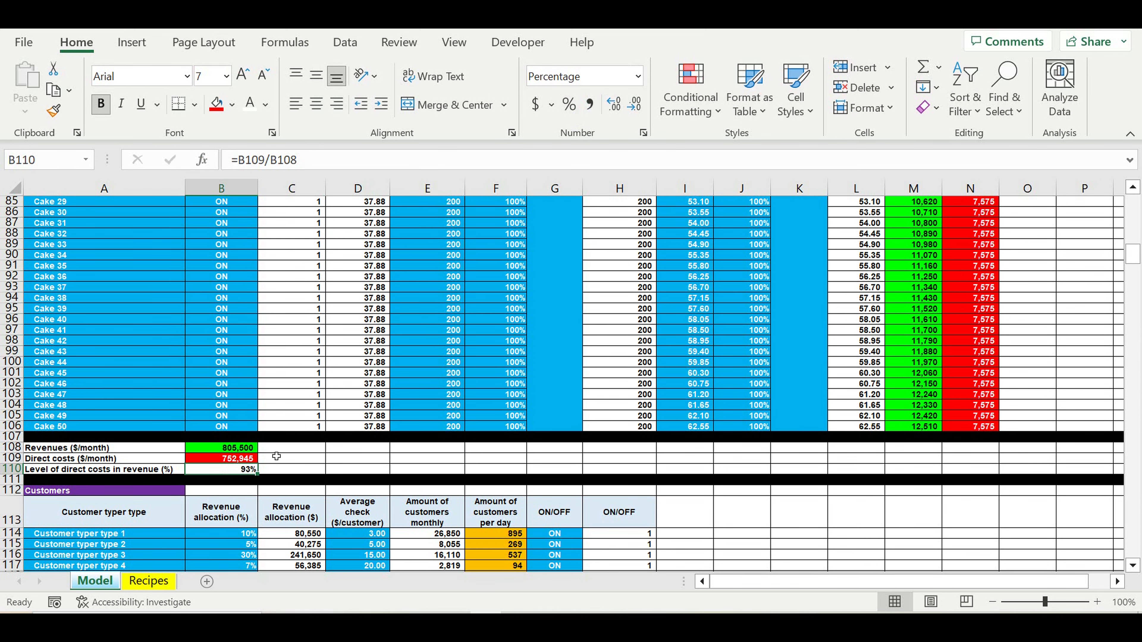
Step: Set the global prices coefficient in K7 to 200%
scroll(989, 359, "up", 14)
scroll(991, 362, "up", 14)
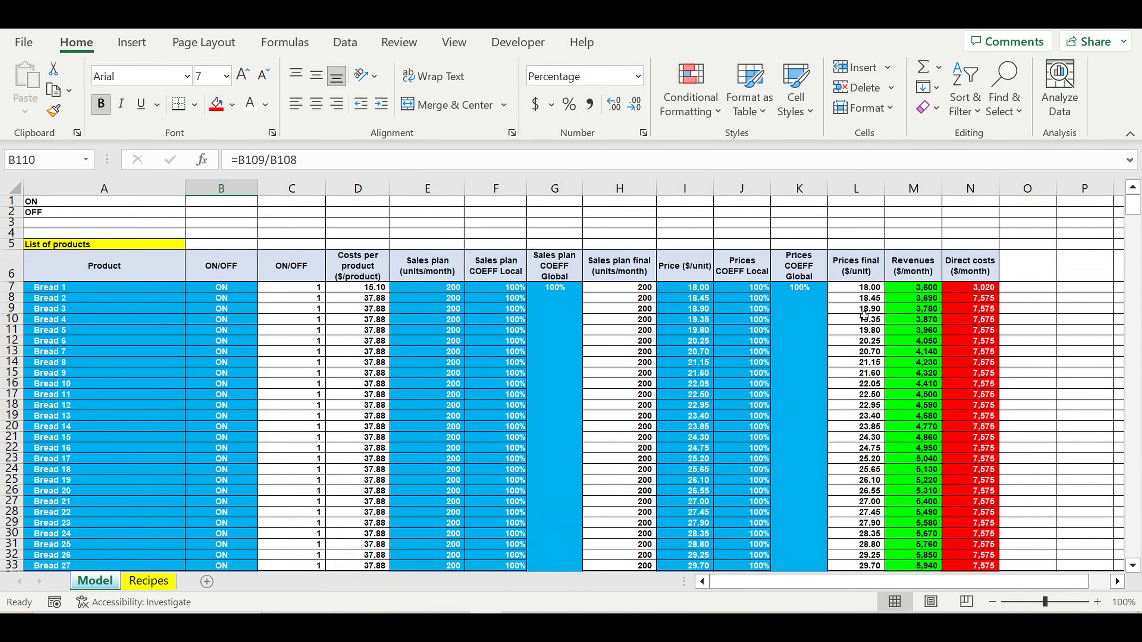
left_click(816, 303)
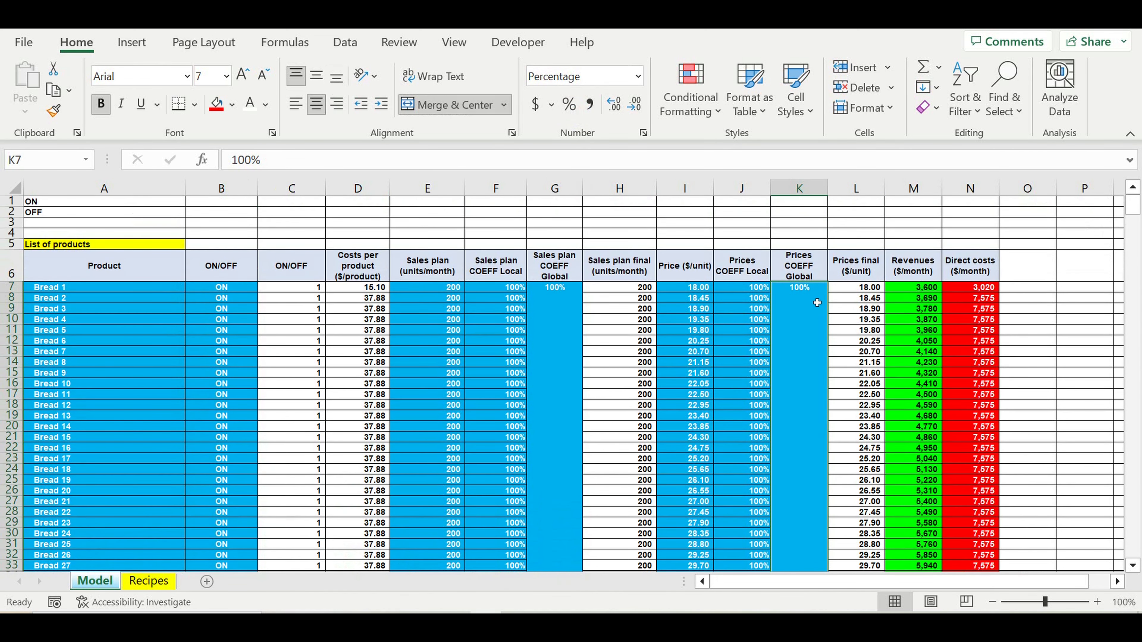
type("200")
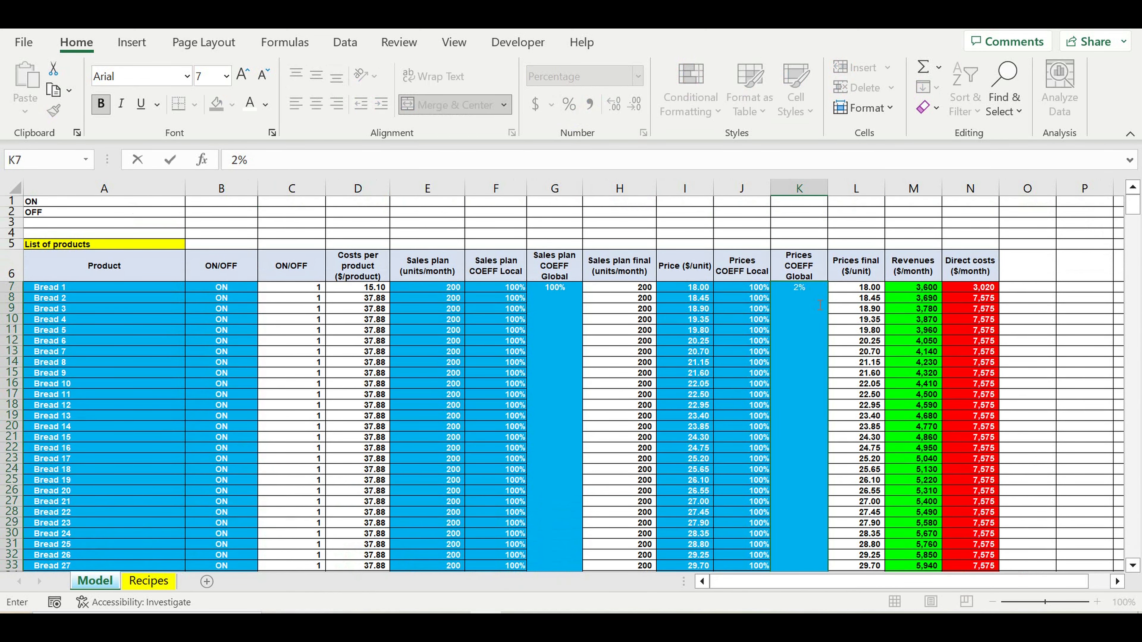
key("Return")
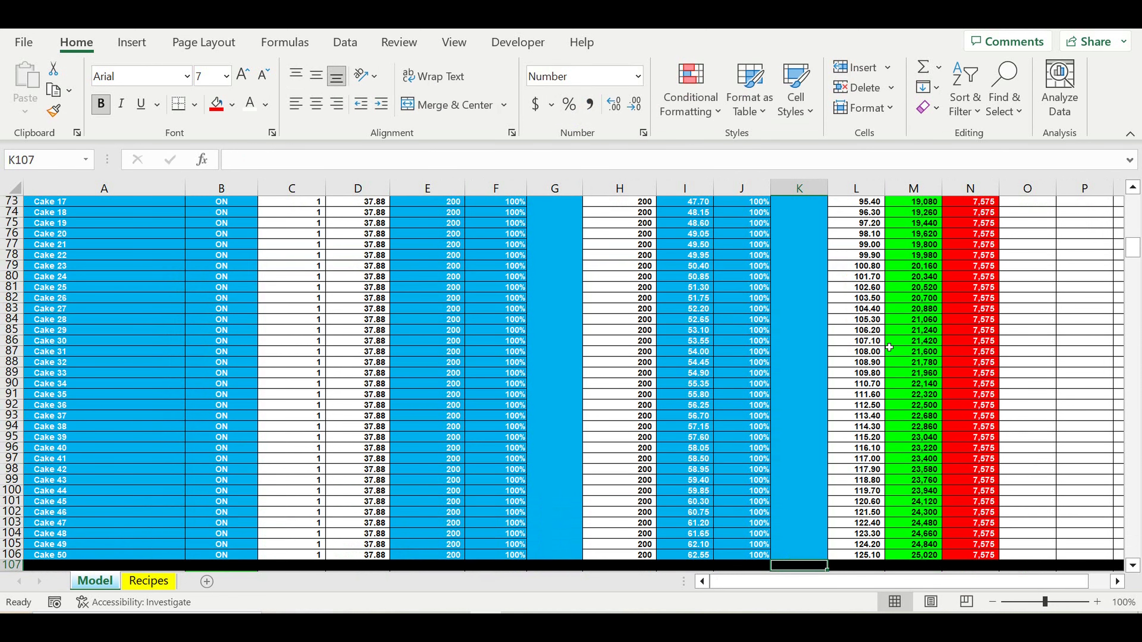
Step: Copy the doubled final prices L7:L106 and paste them as values over the Price ($/unit) column from I7
scroll(892, 338, "up", 2)
scroll(892, 335, "up", 17)
scroll(892, 335, "up", 5)
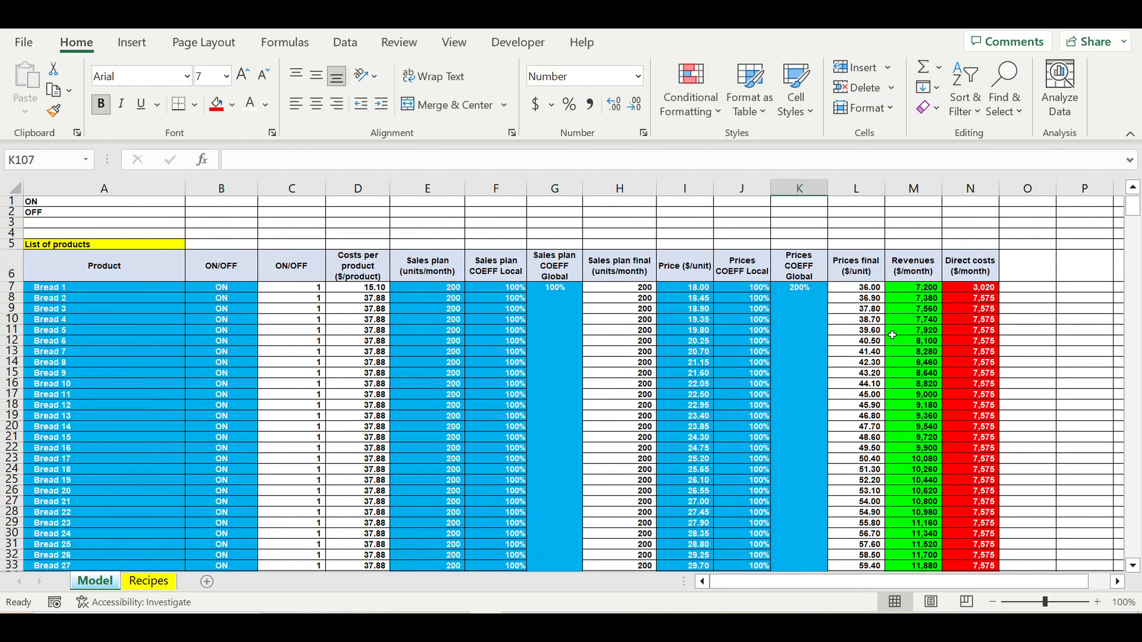
left_click_drag(859, 290, 874, 234)
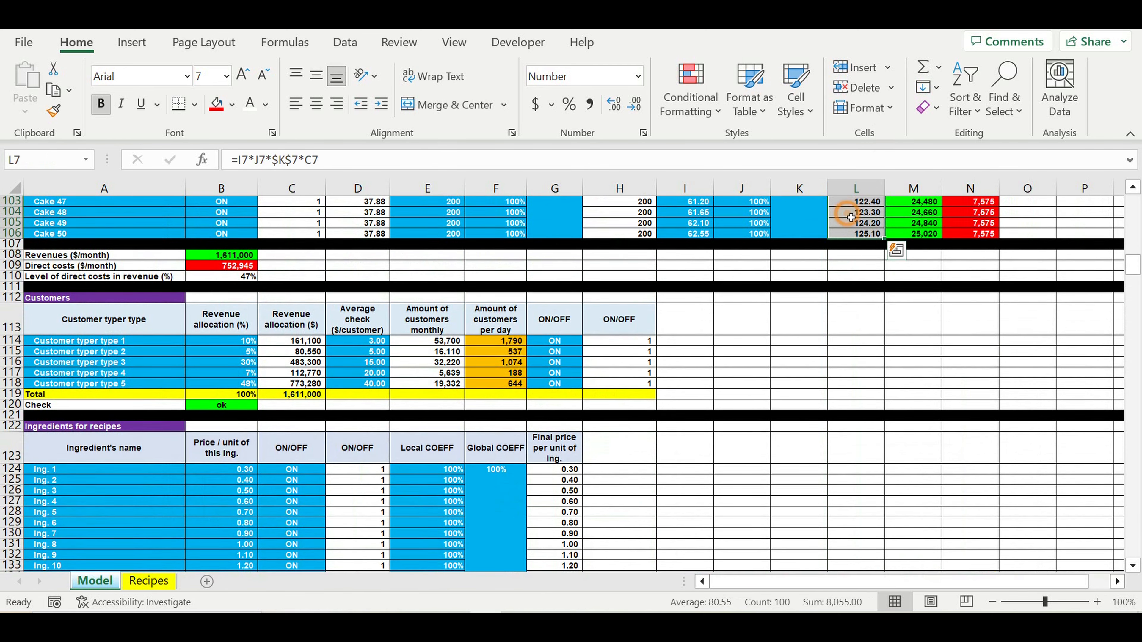
right_click(851, 217)
left_click(899, 135)
scroll(917, 227, "up", 20)
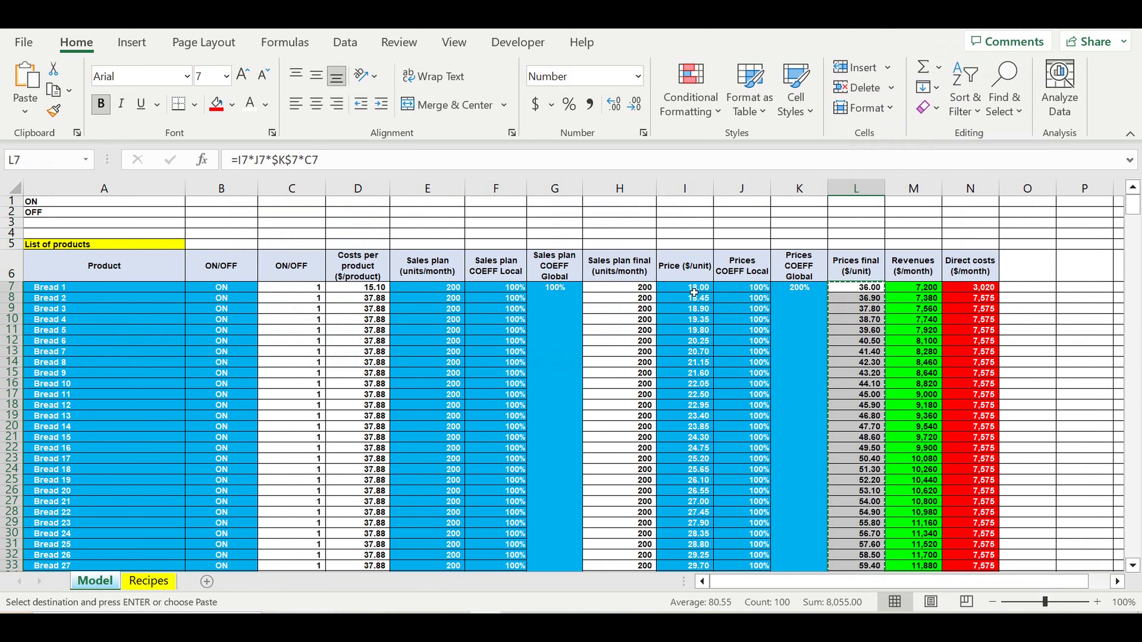
left_click(692, 290)
right_click(687, 290)
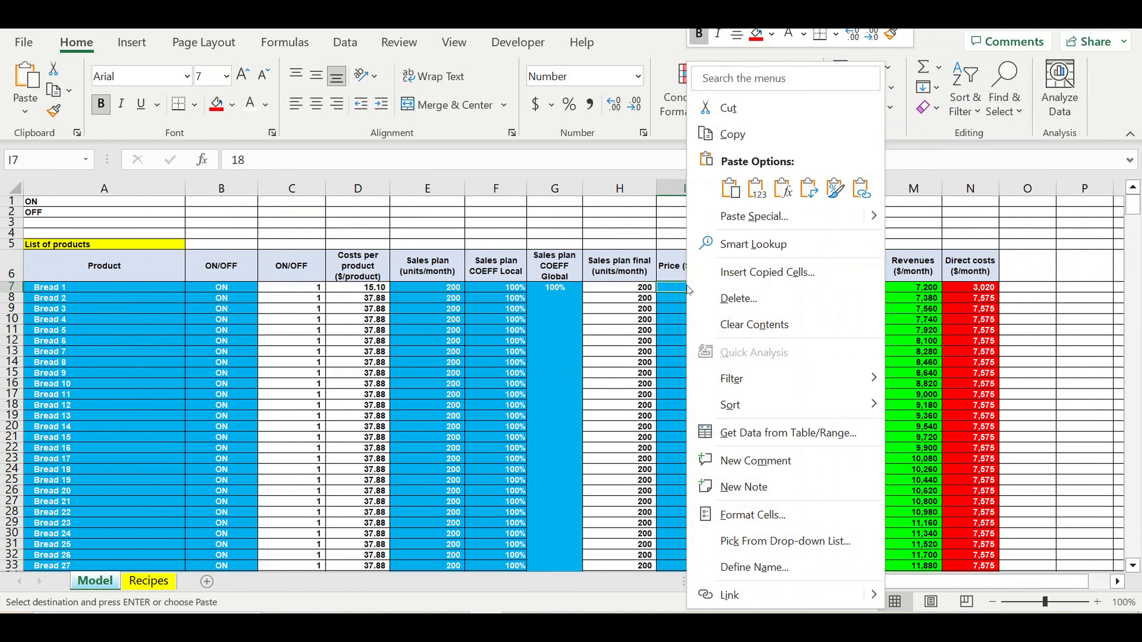
left_click(756, 188)
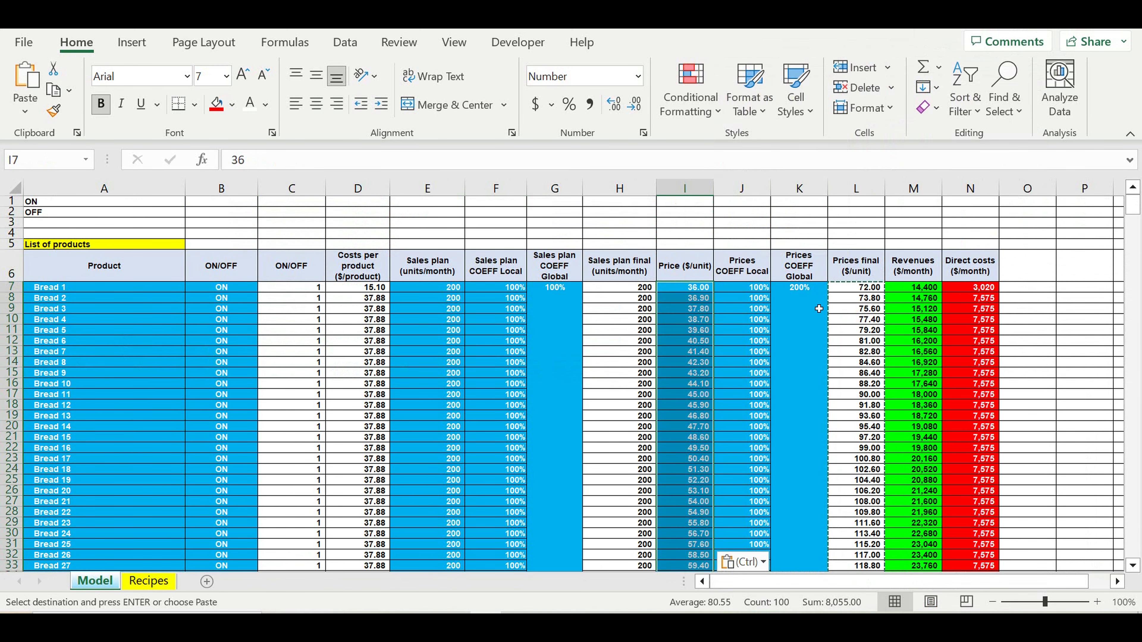
Step: Return the global prices coefficient in K7 to 100% and check the formulas of the direct costs total and its revenue share
left_click(799, 286)
type("100")
key("ctrl+shift+Down")
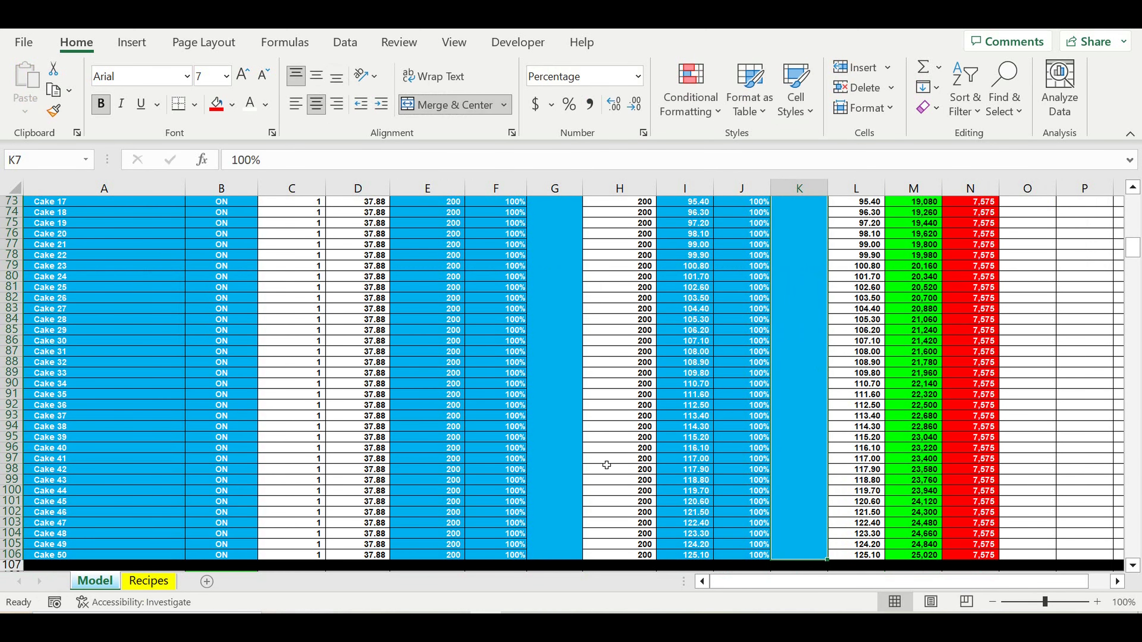
scroll(565, 466, "down", 8)
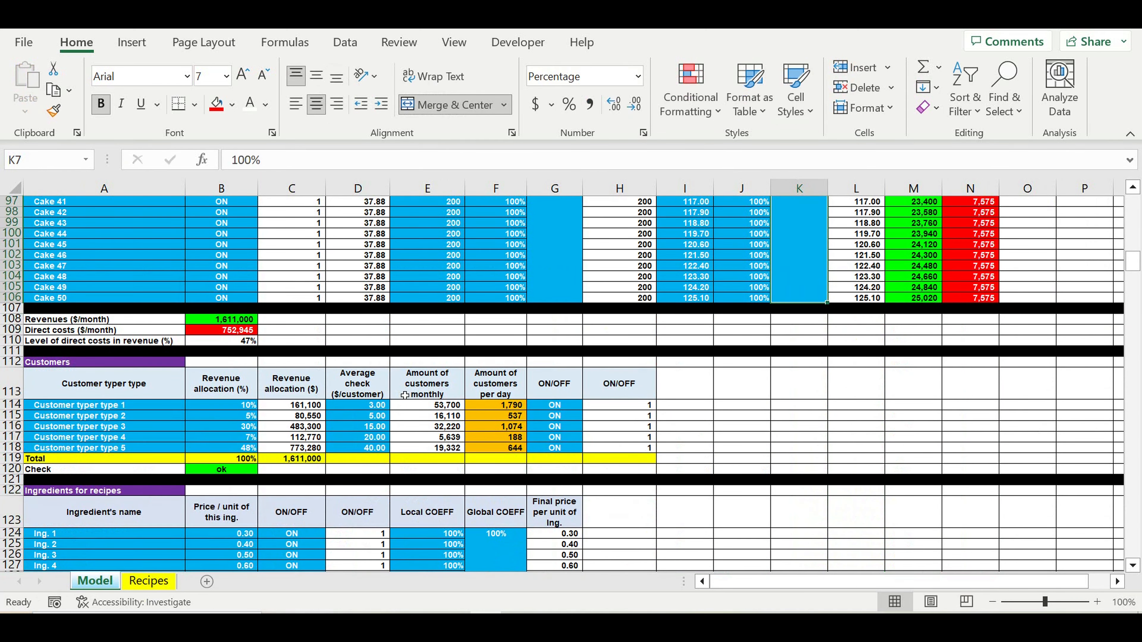
left_click(227, 342)
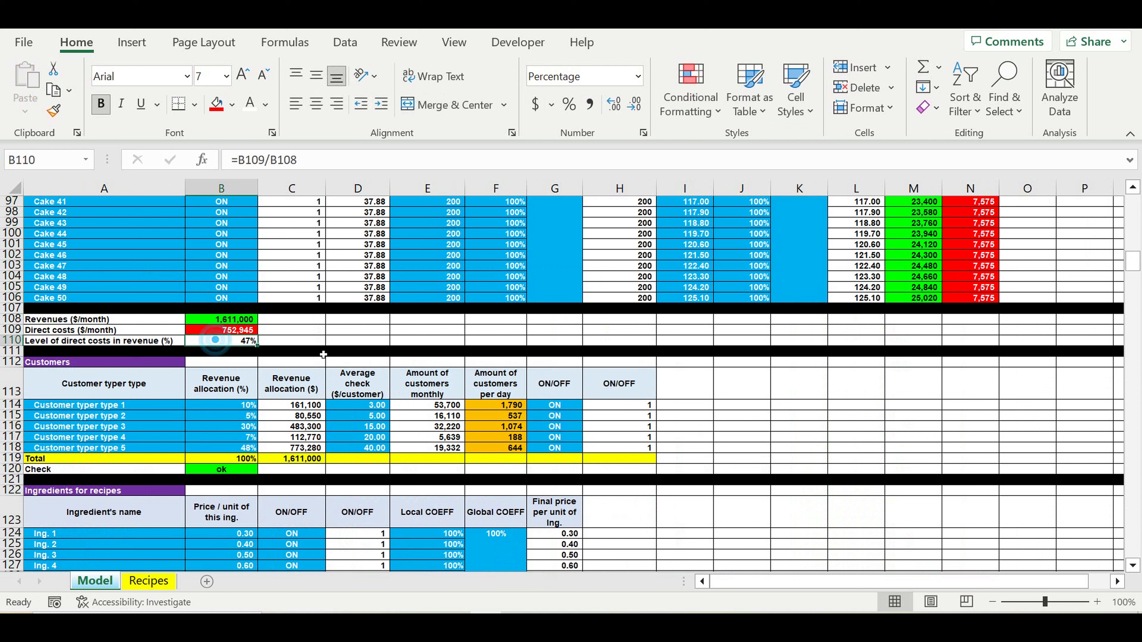
left_click(299, 340)
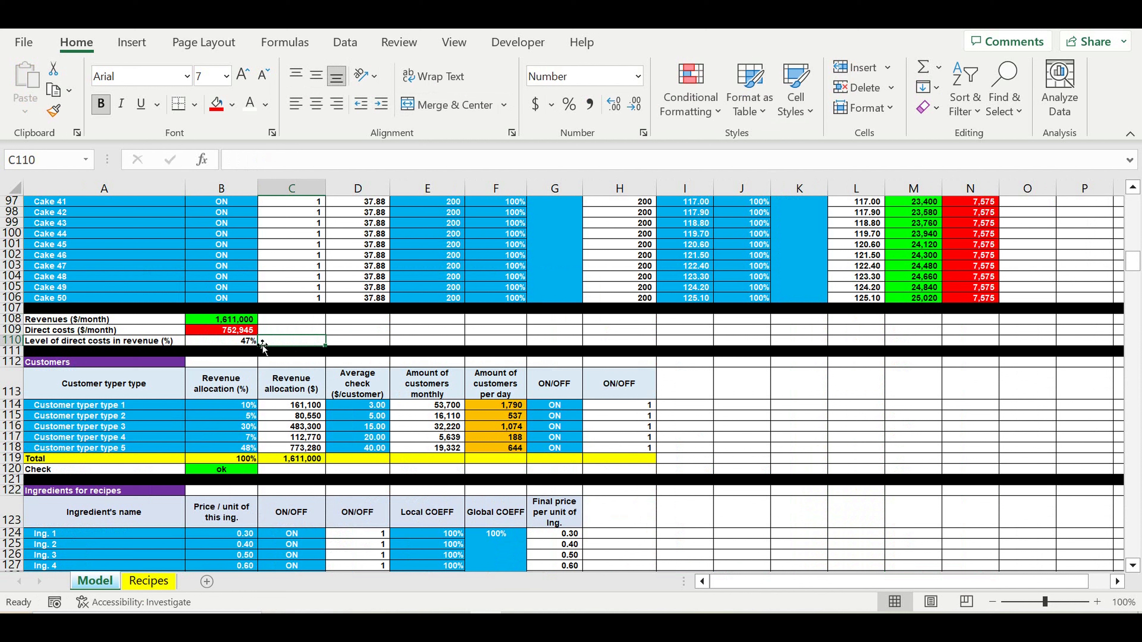
left_click(214, 330)
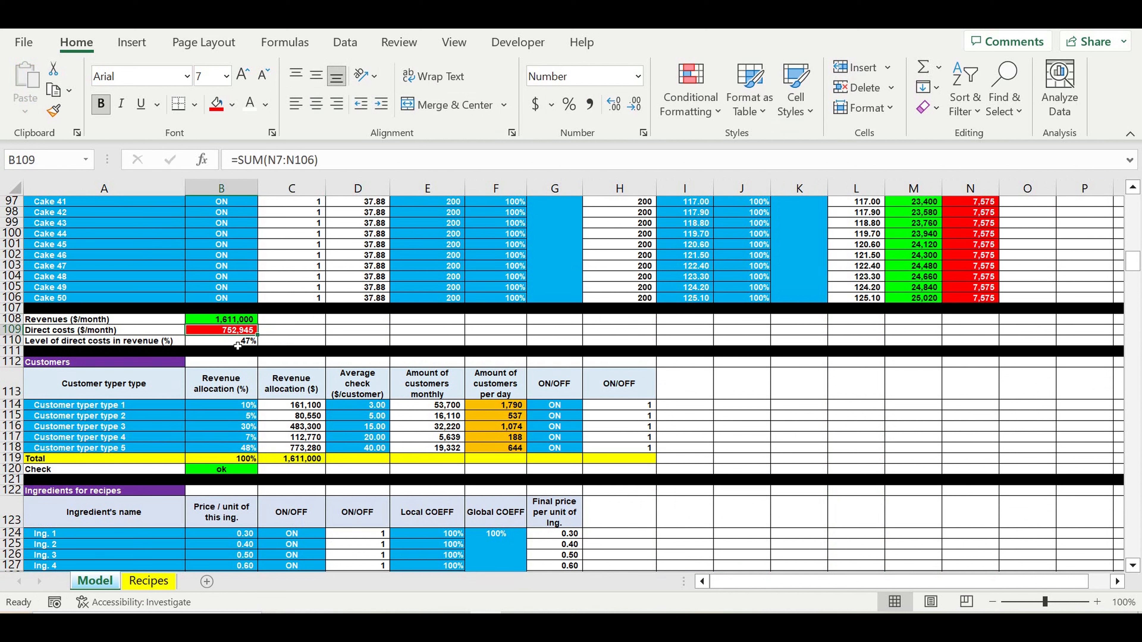
Step: Extend the Customers table header into I113 and title it "Revenues Final ($/month)"
left_click(235, 322)
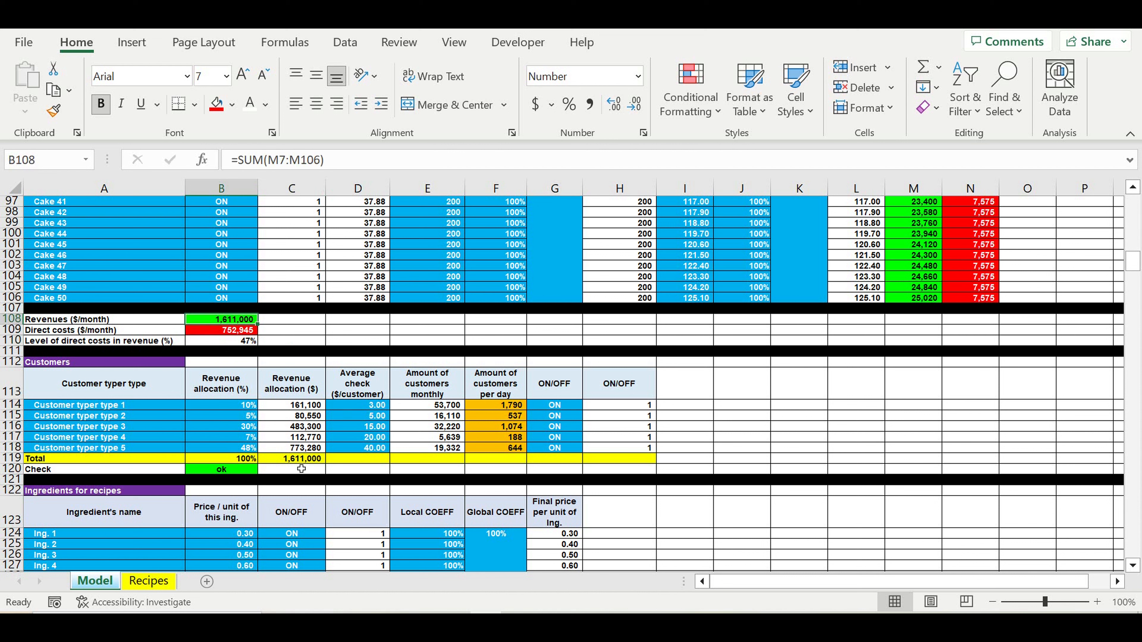
left_click_drag(298, 405, 300, 449)
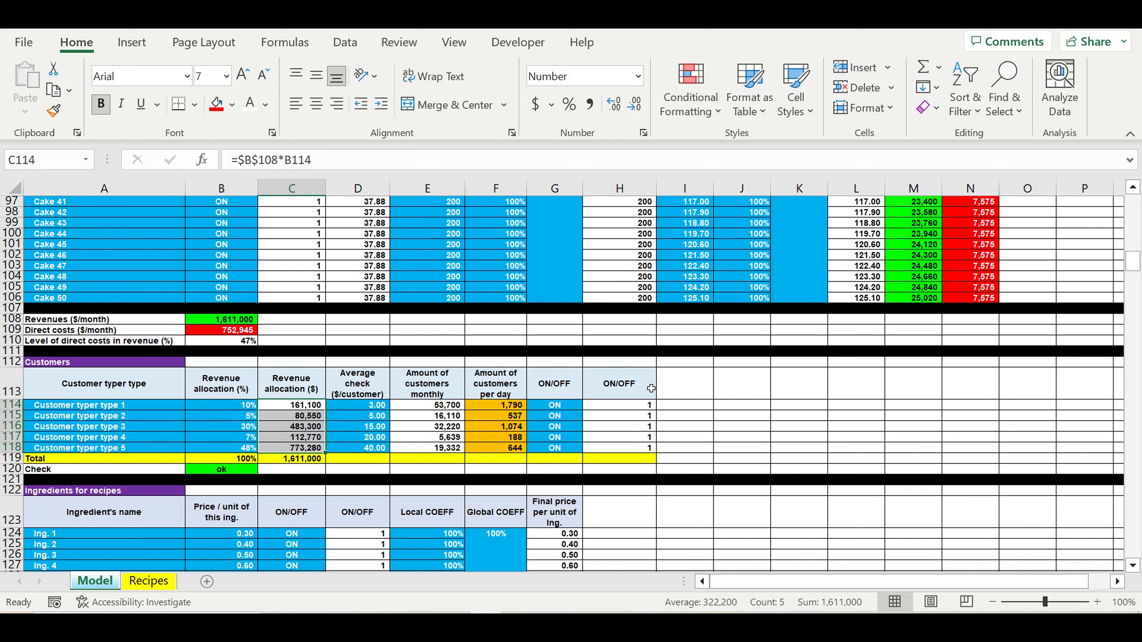
left_click(644, 387)
left_click_drag(663, 405, 704, 403)
left_click(694, 386)
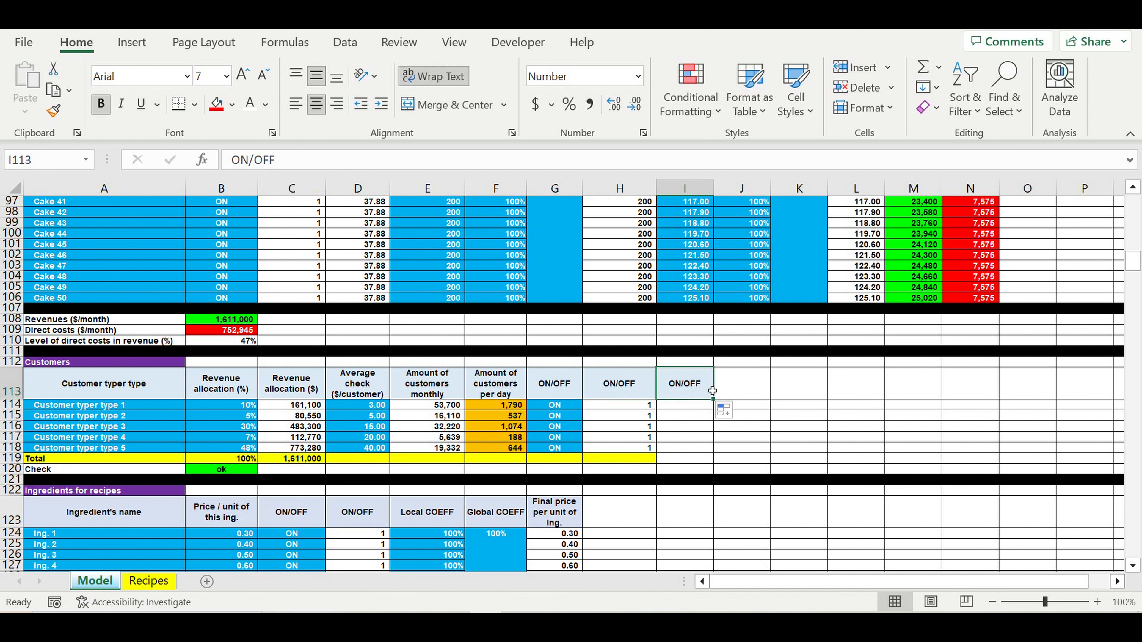
type("Revenu")
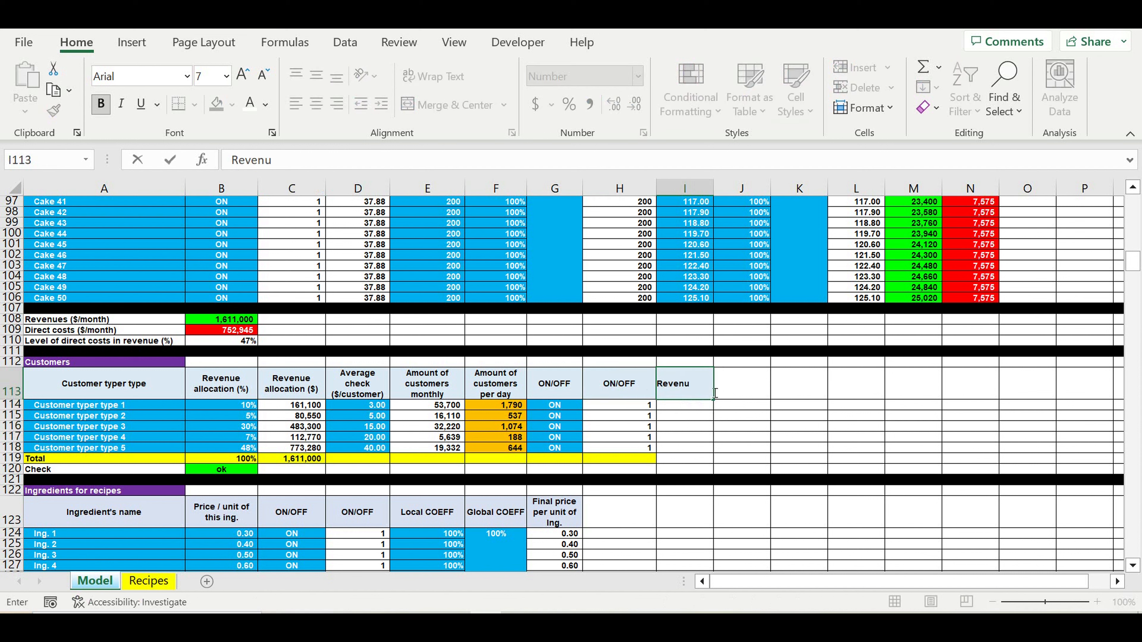
type("es Final")
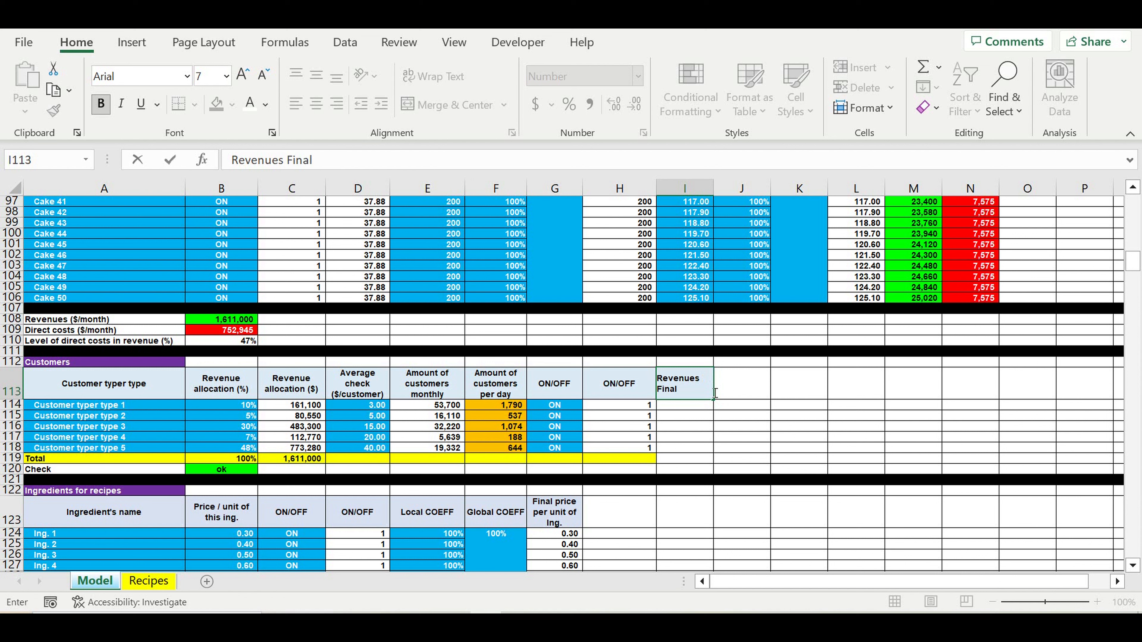
type(" ($/month")
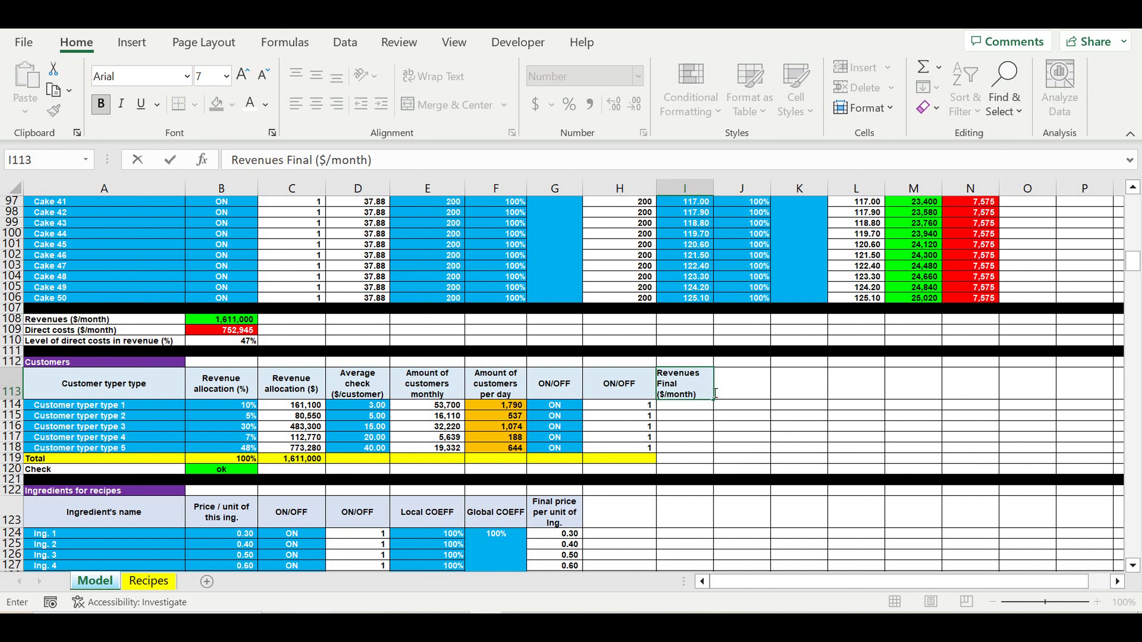
key("Return")
left_click(696, 389)
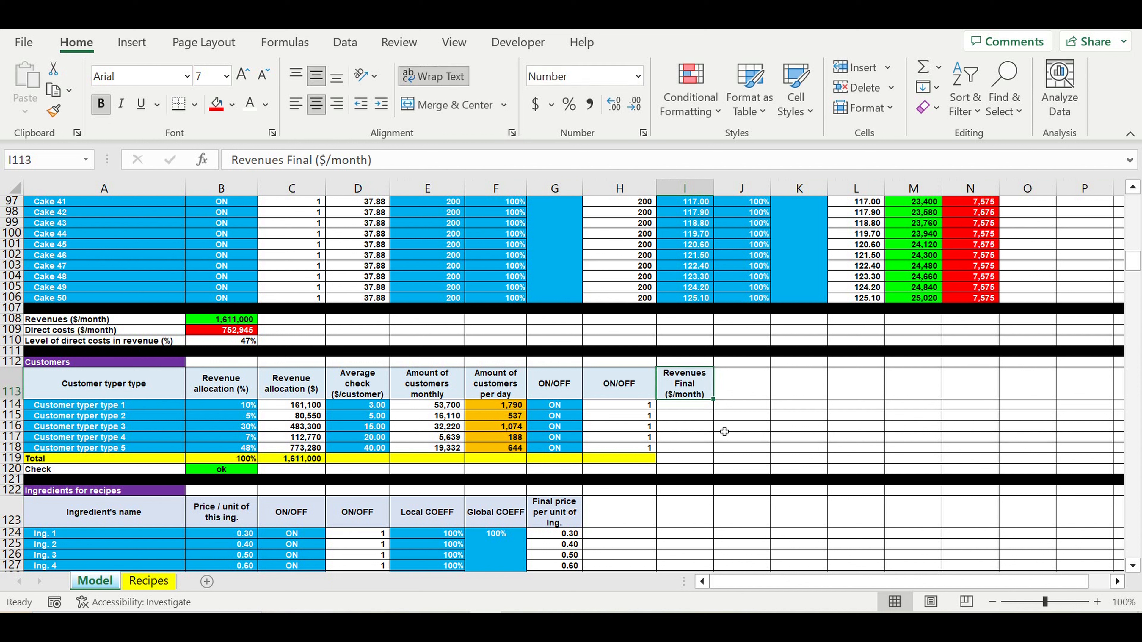
Step: Copy the header format into J113 and title that column "Direct costs ($/month)"
left_click_drag(718, 407, 755, 389)
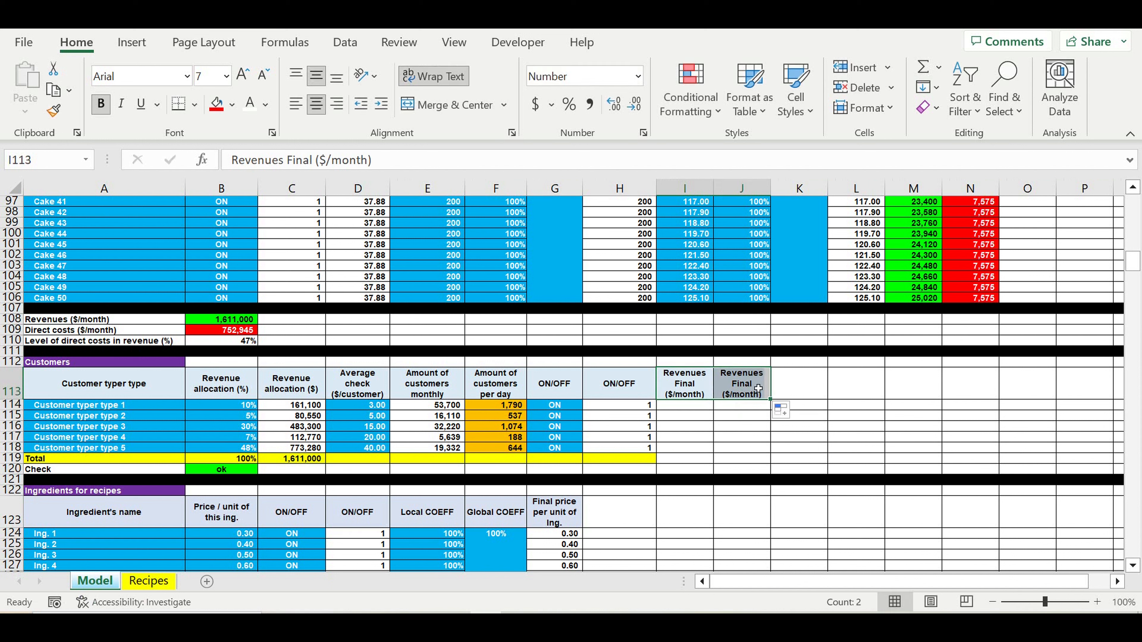
left_click(756, 388)
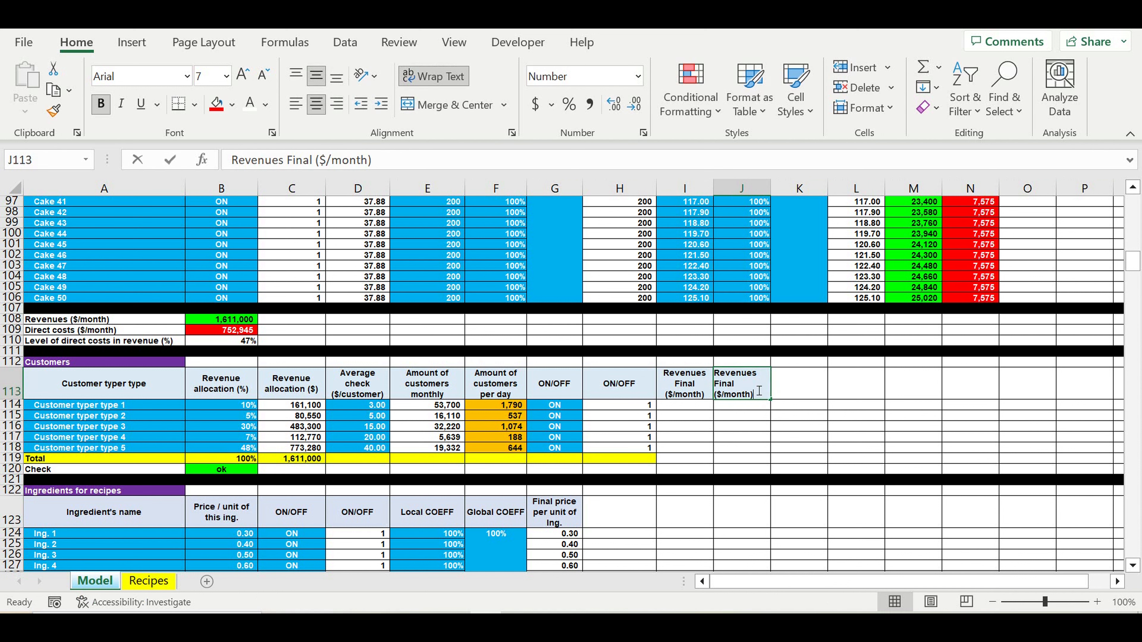
type("Direct costs (")
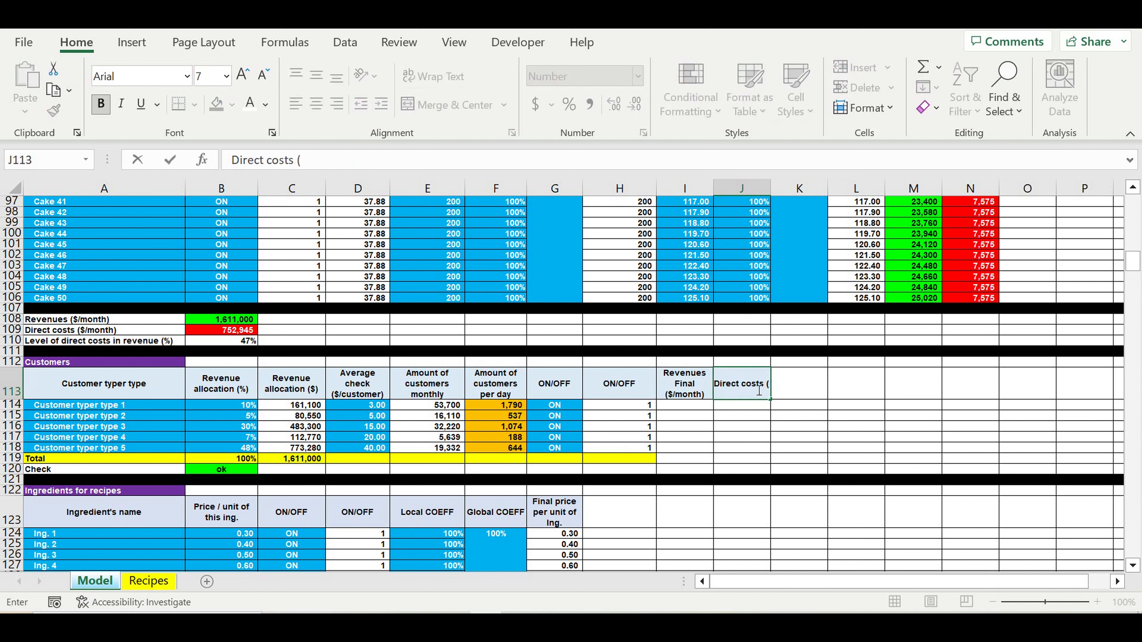
type("$/month")
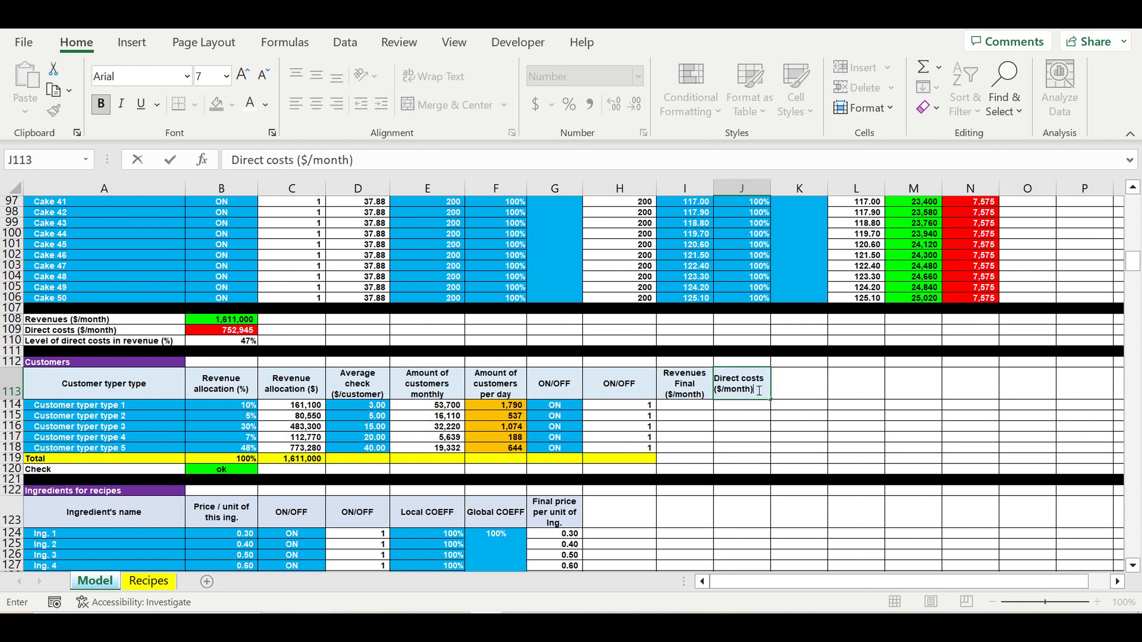
key("Return")
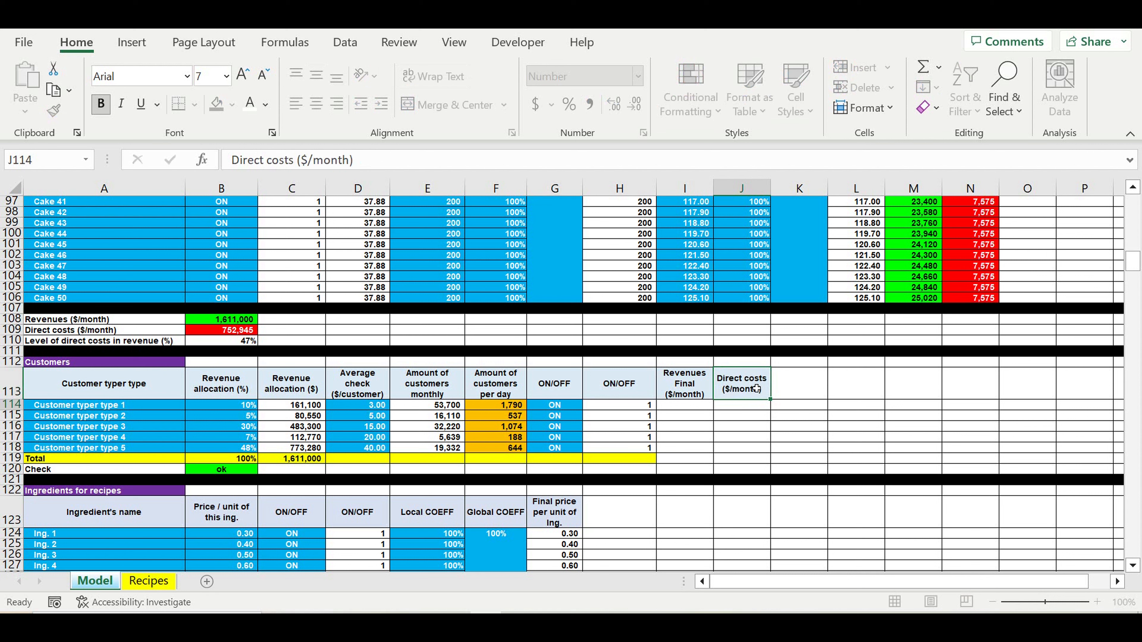
Step: Calculate final revenues per customer type in I114 with =C114*H114 and fill the formula down to I118
left_click(694, 410)
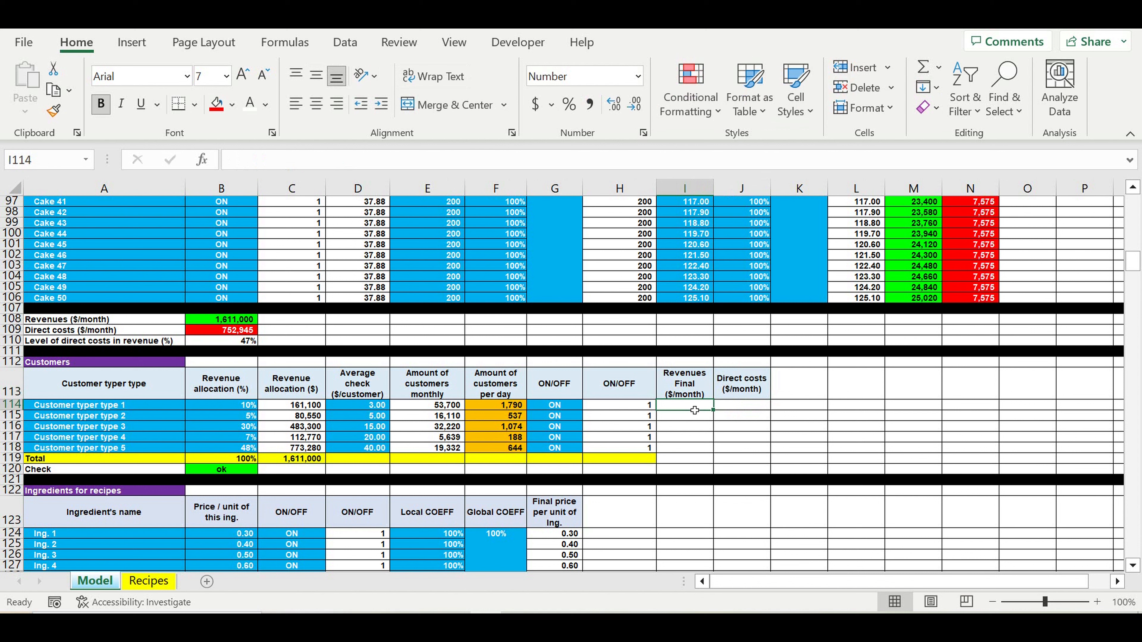
type("=")
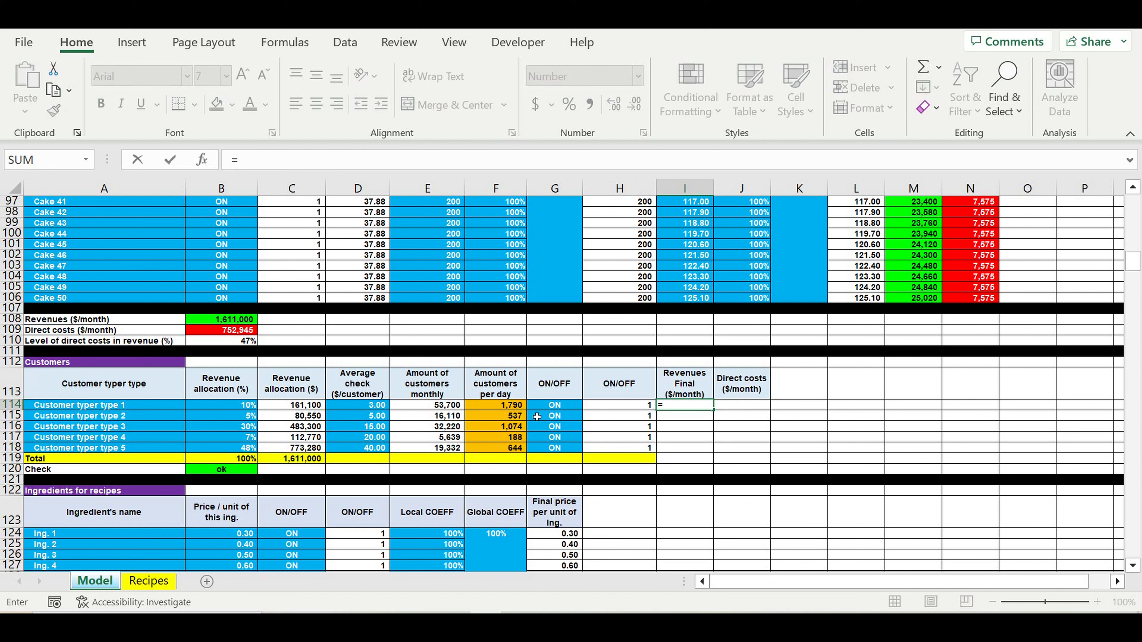
left_click(292, 405)
type("*")
left_click(625, 404)
key("Return")
left_click(676, 407)
left_click_drag(717, 413, 718, 455)
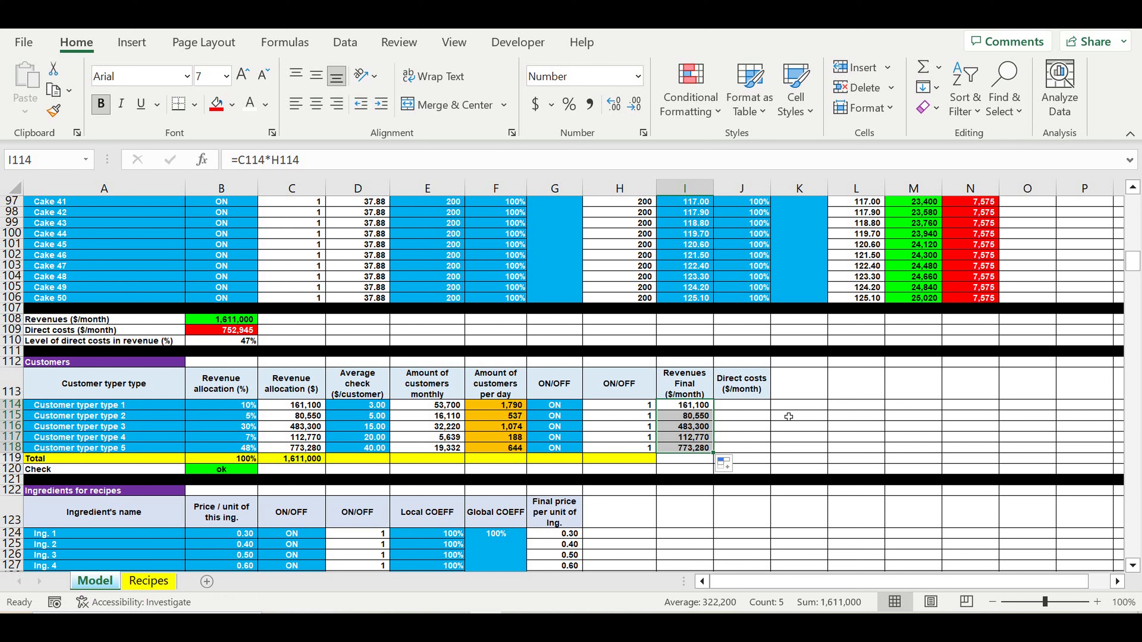
Step: Calculate direct costs per customer type in J114 with =I114*$B$110 and fill the formula down to J118
left_click(754, 408)
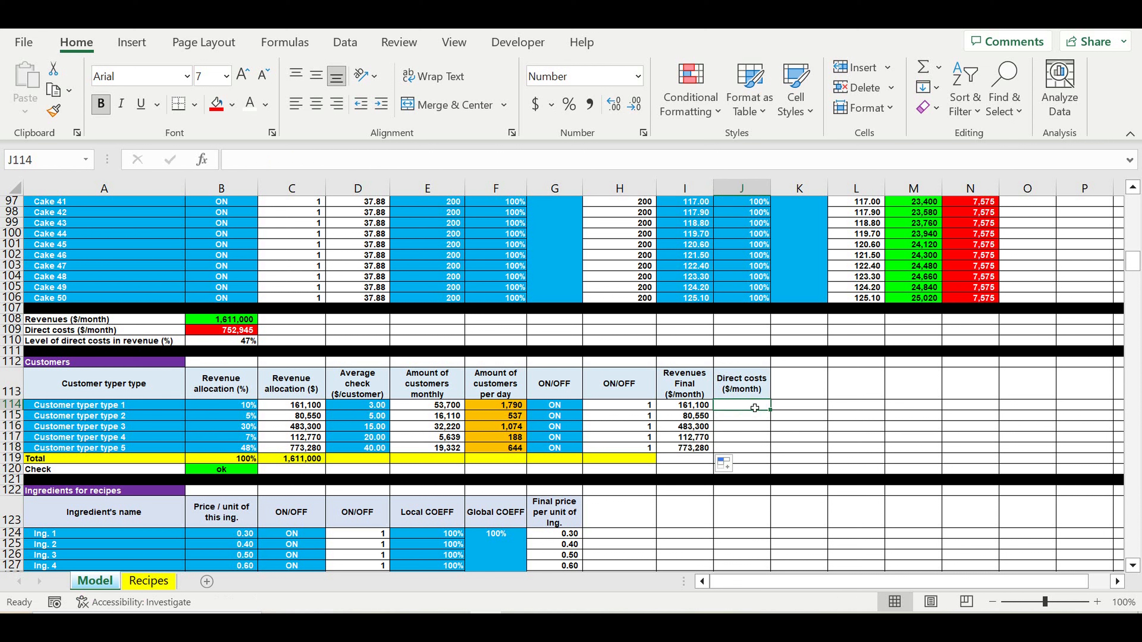
type("=")
left_click(675, 409)
type("*")
left_click(229, 343)
left_click(271, 161)
type("$B$110")
key("Right")
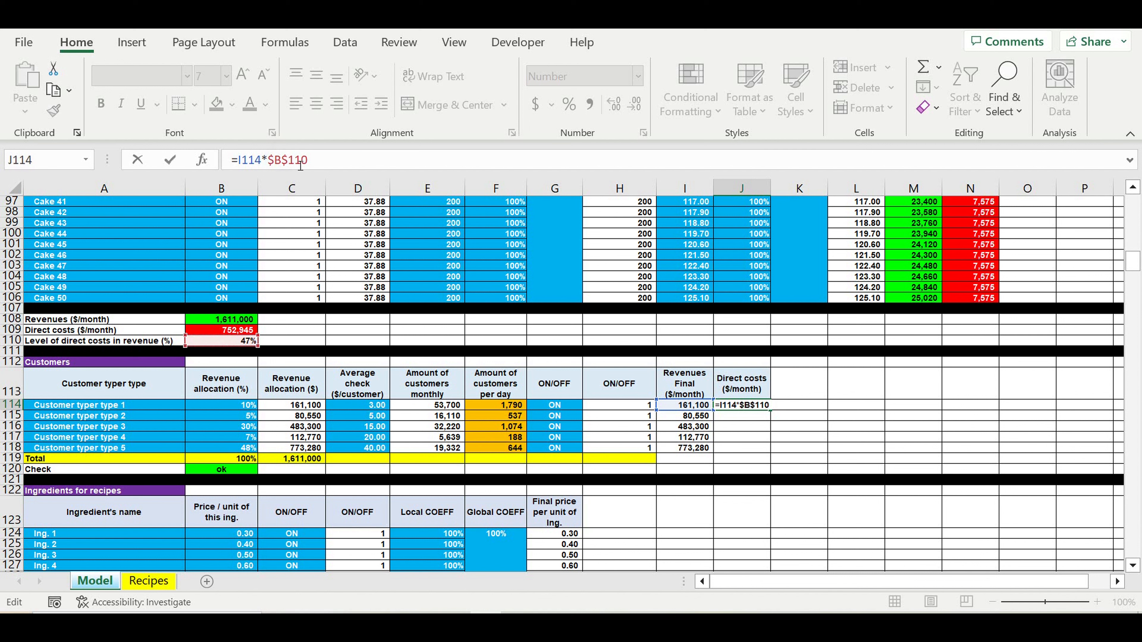
key("Return")
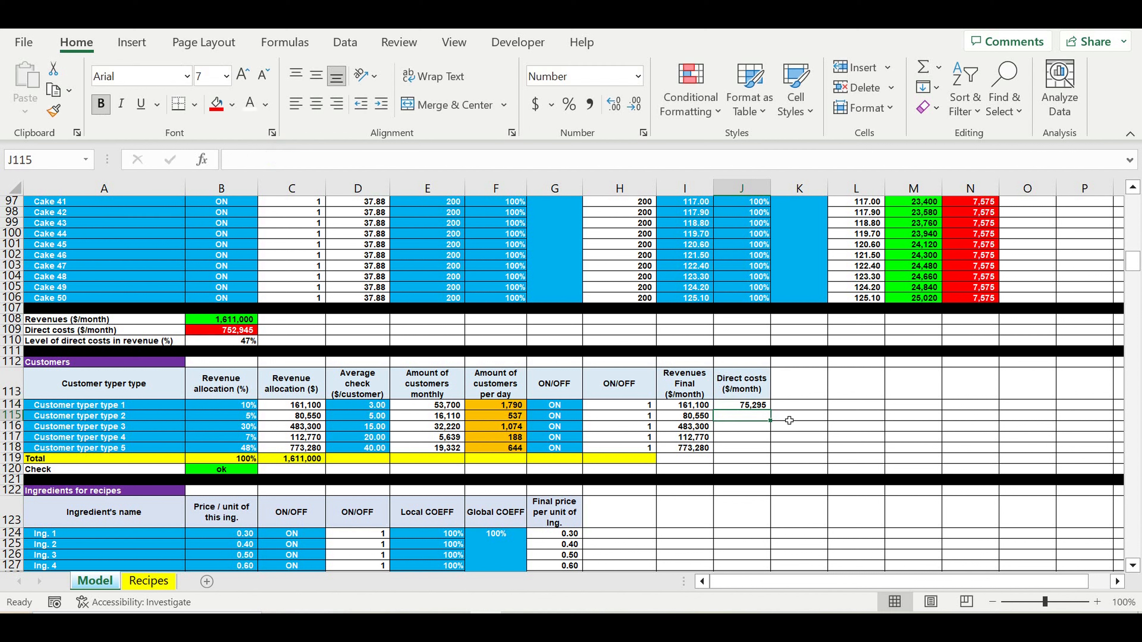
left_click(745, 405)
left_click_drag(770, 410, 776, 454)
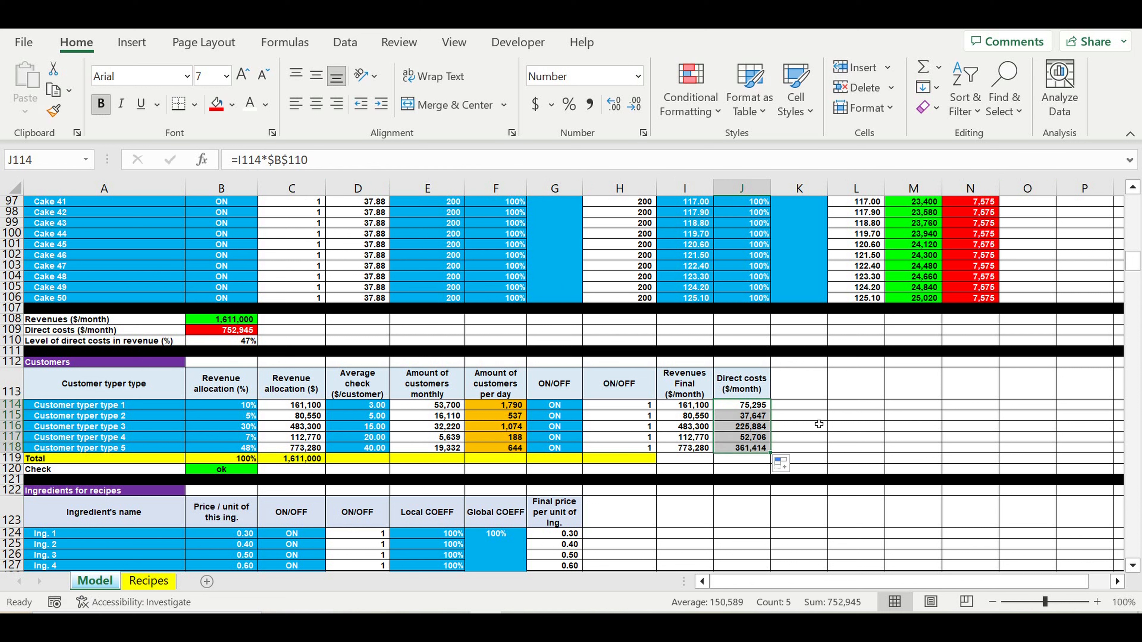
Step: Fill the final revenues I114:I118 with bright green and the direct costs J114:J118 with red
left_click_drag(681, 403, 689, 448)
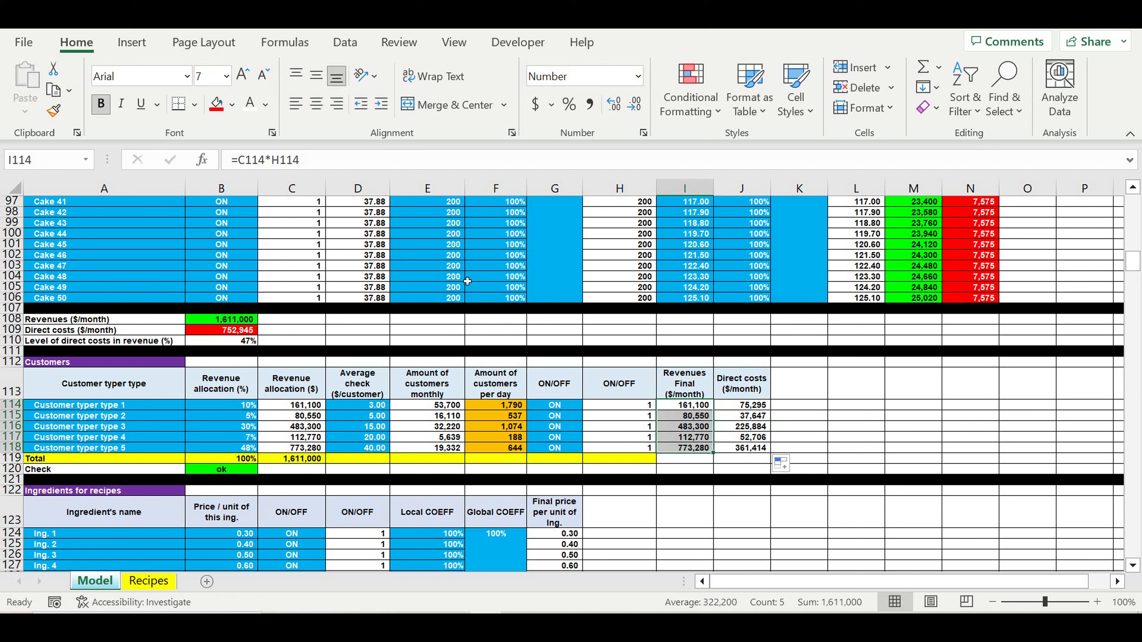
left_click(233, 110)
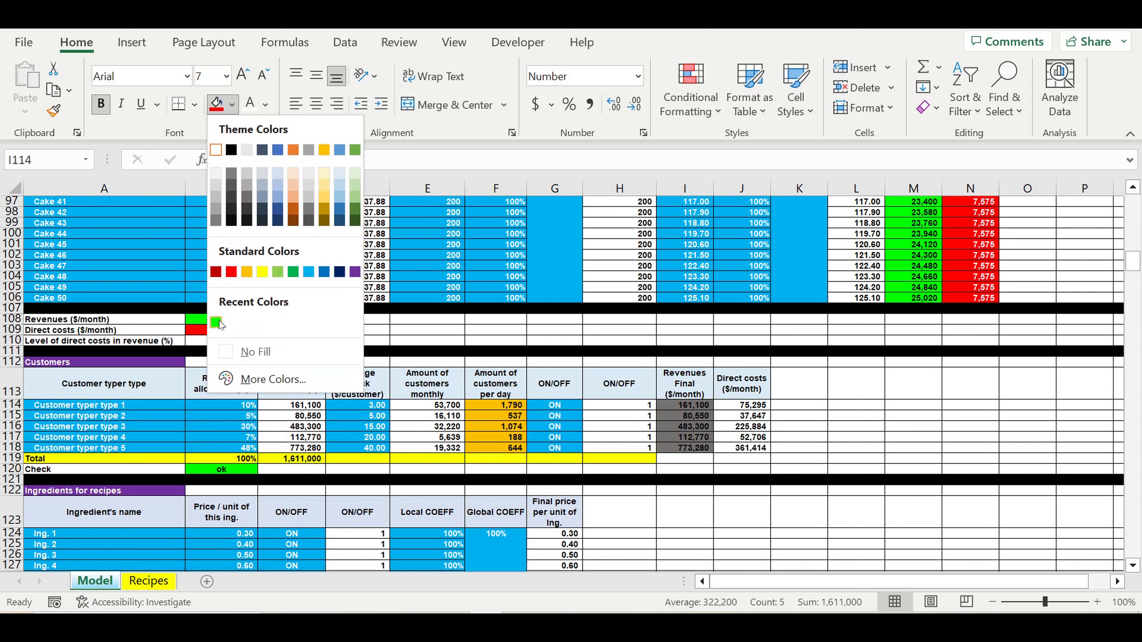
left_click(216, 322)
left_click_drag(746, 407, 746, 448)
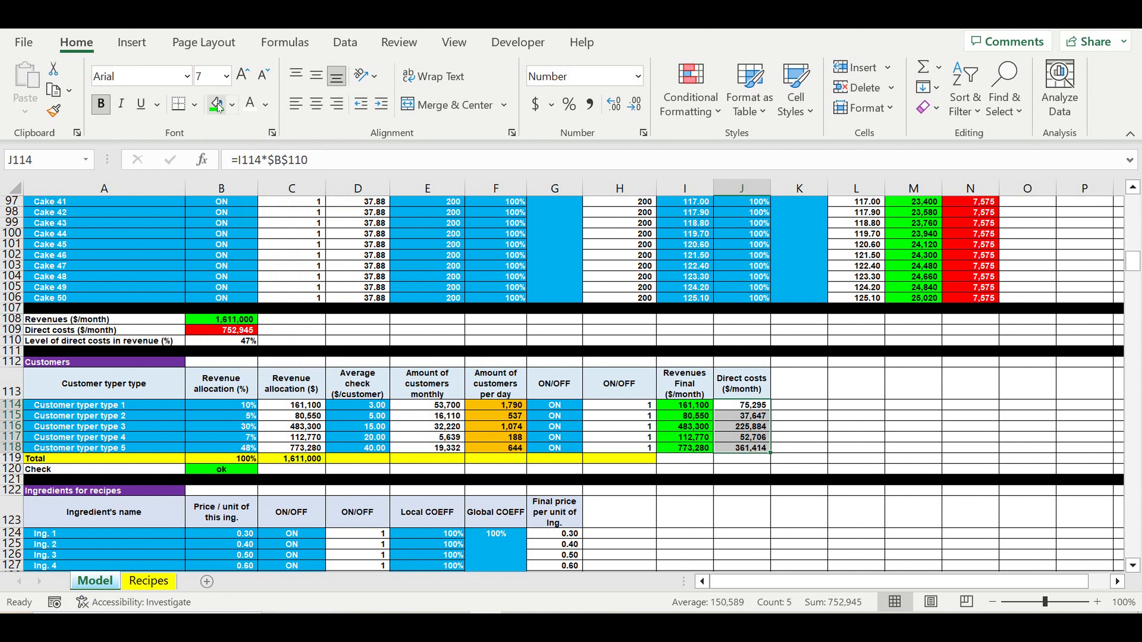
left_click(232, 104)
left_click(231, 272)
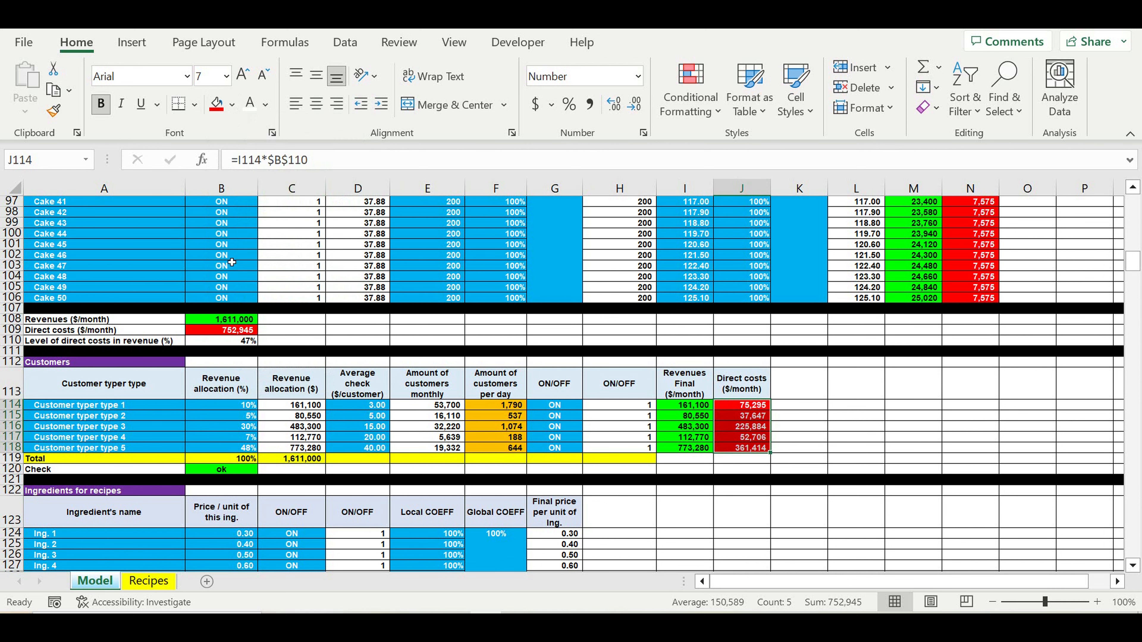
Step: Extend the yellow Total row formatting from H119 through J119
left_click(638, 460)
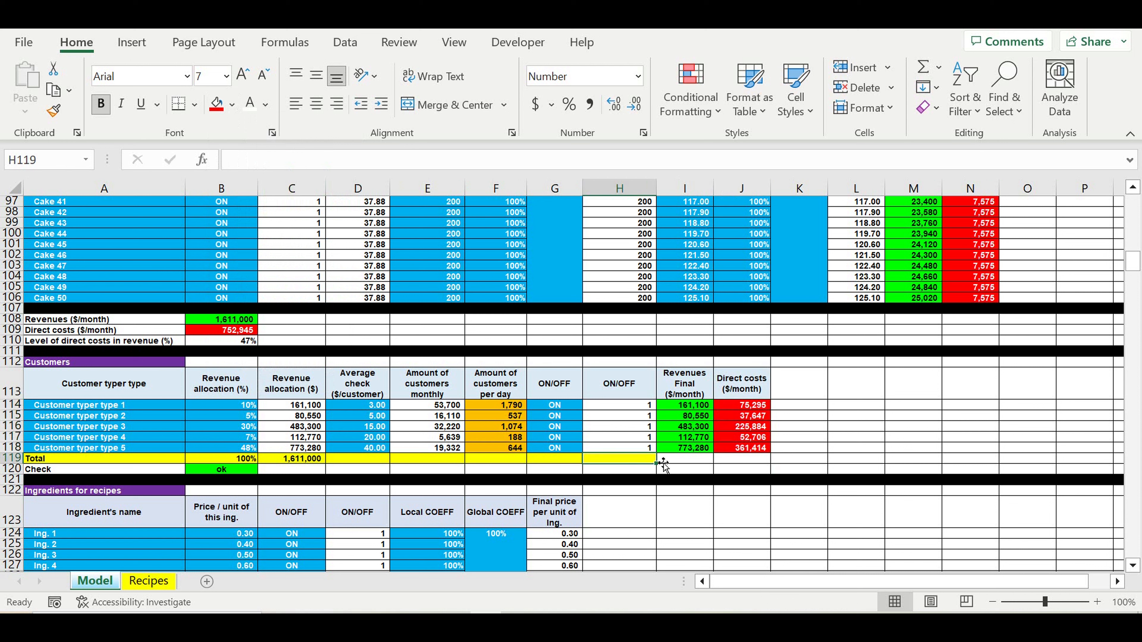
left_click_drag(664, 466, 764, 462)
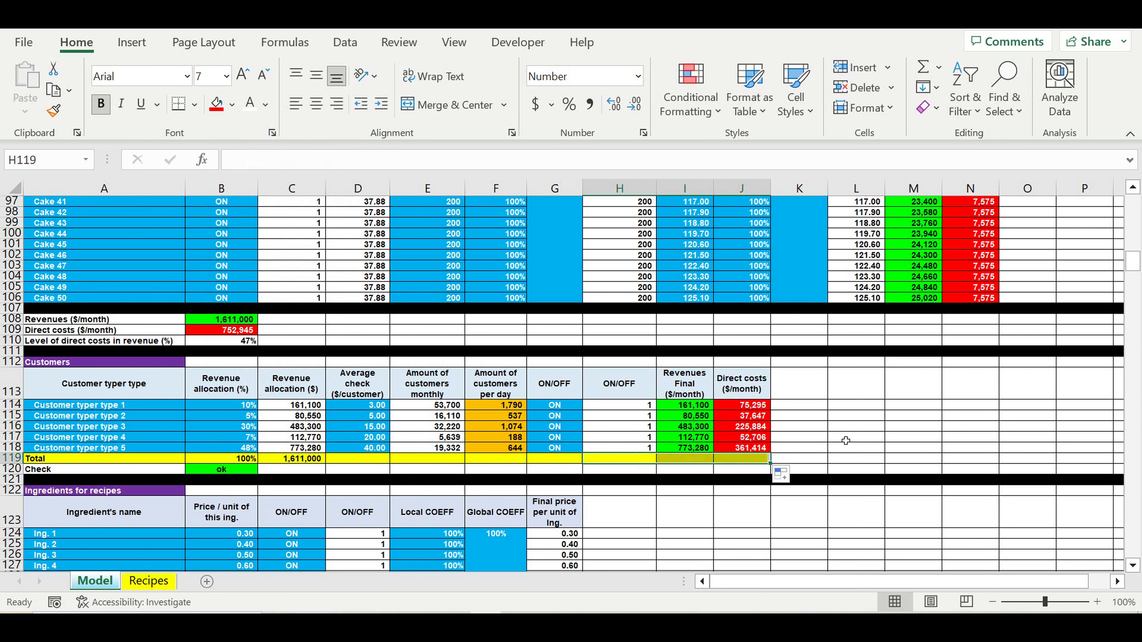
left_click(846, 441)
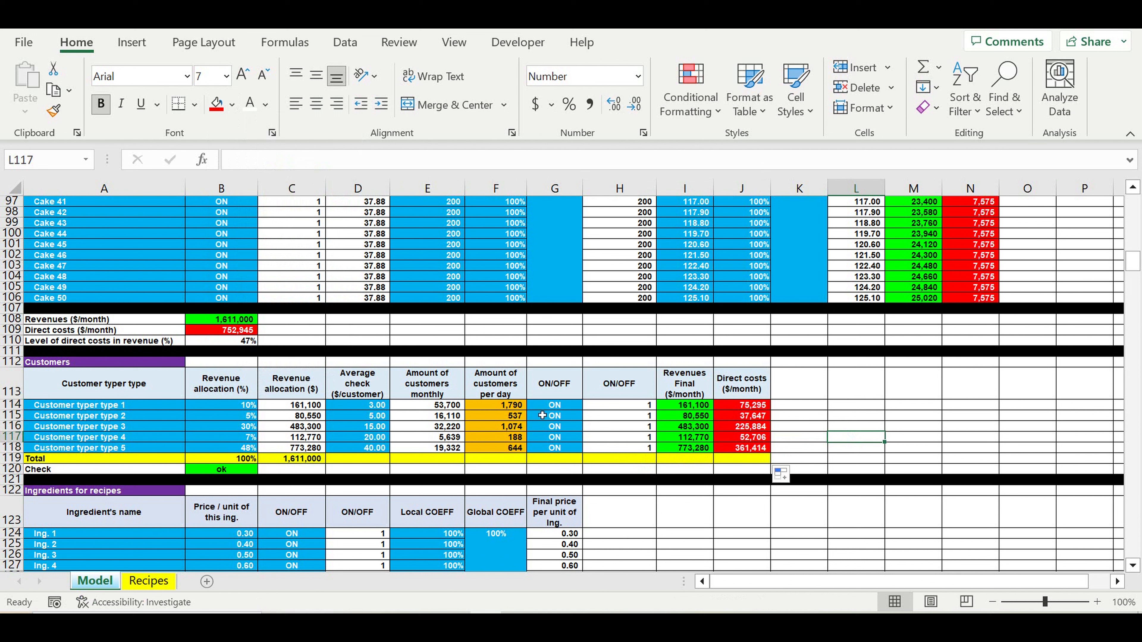
Step: Set the switches of customer types 5 and 4 in G118 and G117 to OFF to test the new columns
left_click(563, 416)
left_click(572, 448)
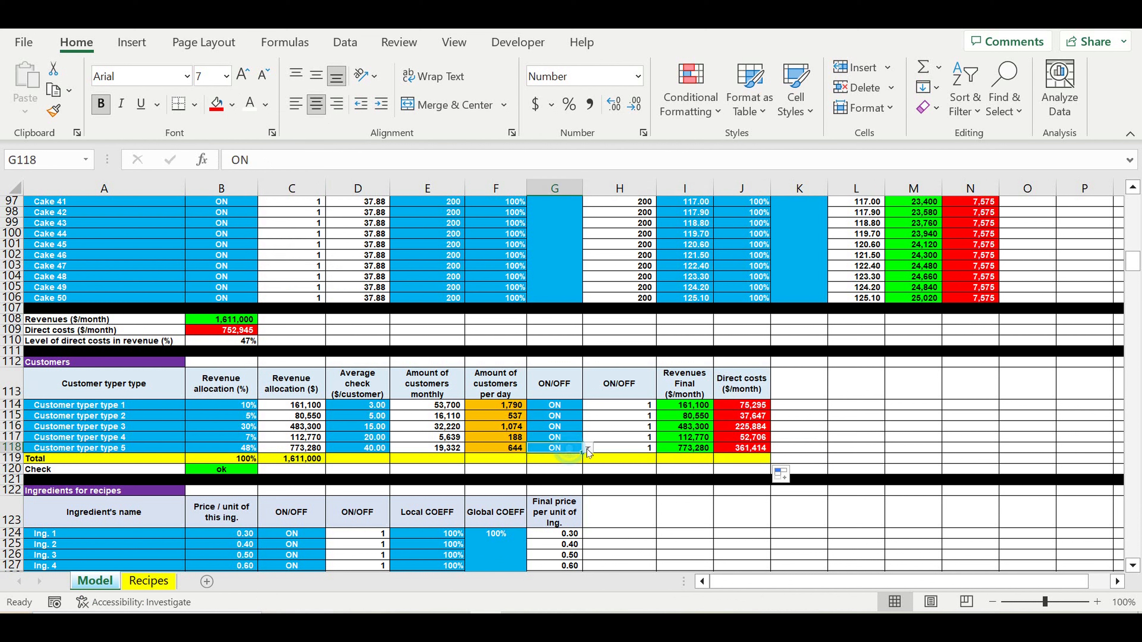
left_click(588, 447)
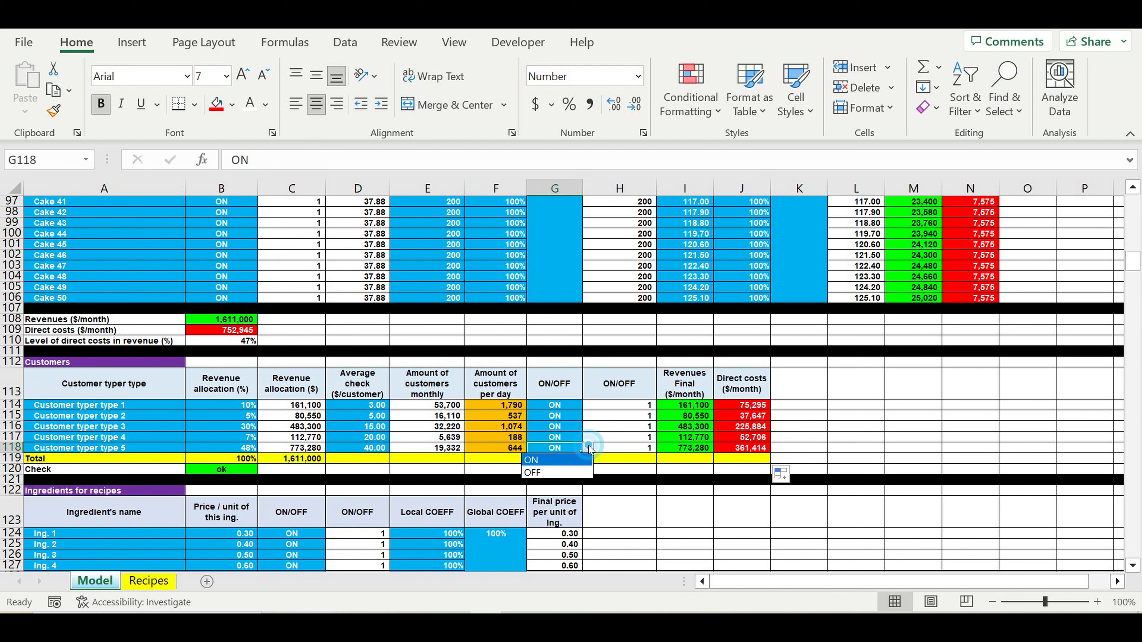
left_click(561, 473)
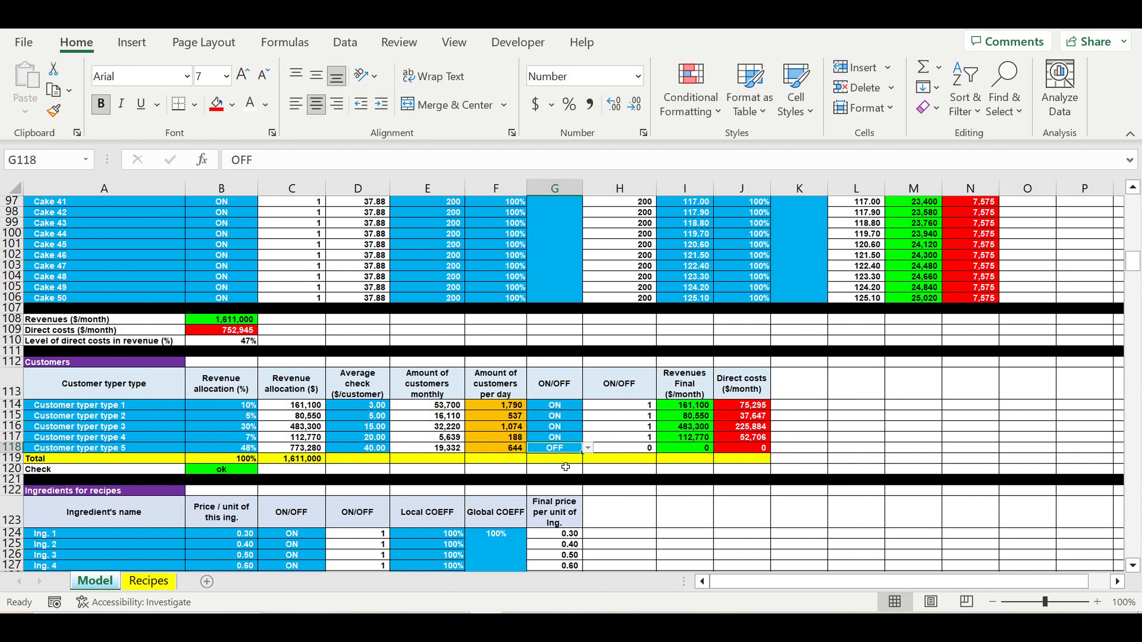
left_click(571, 440)
left_click(588, 437)
left_click(569, 463)
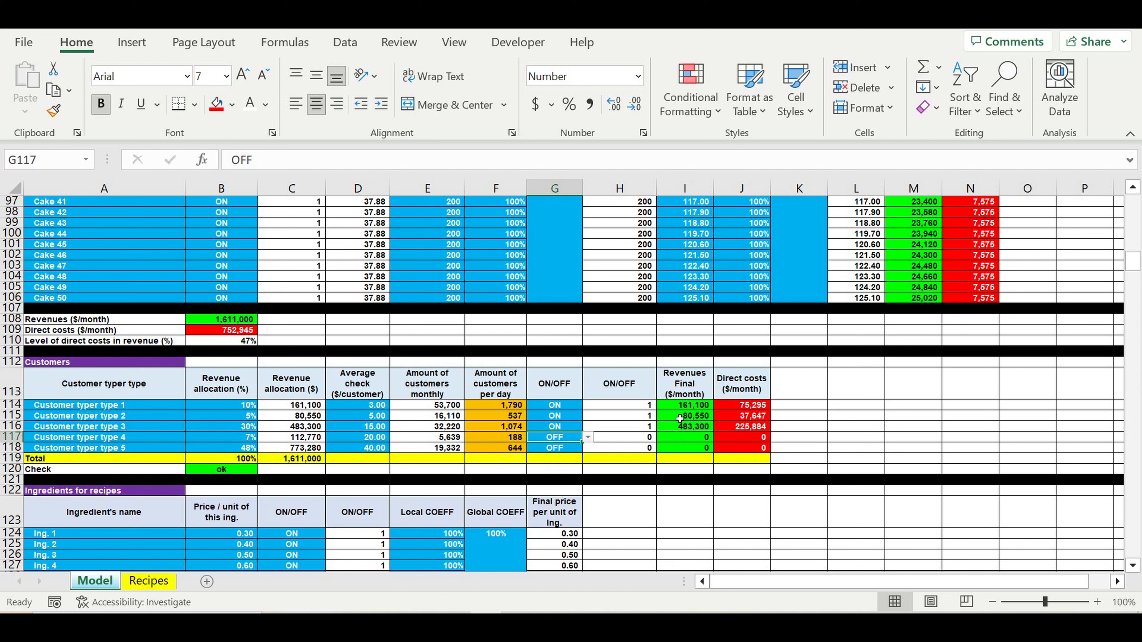
Step: Return the switches of customer types 4 and 5 in G117 and G118 to ON
left_click(588, 437)
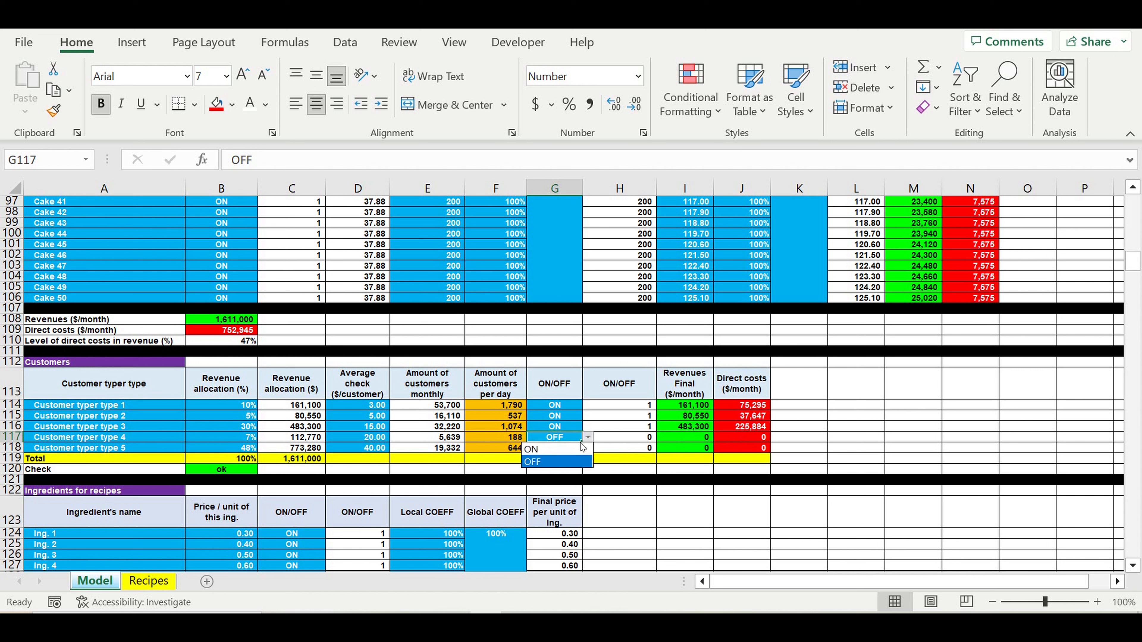
left_click(579, 448)
left_click(580, 452)
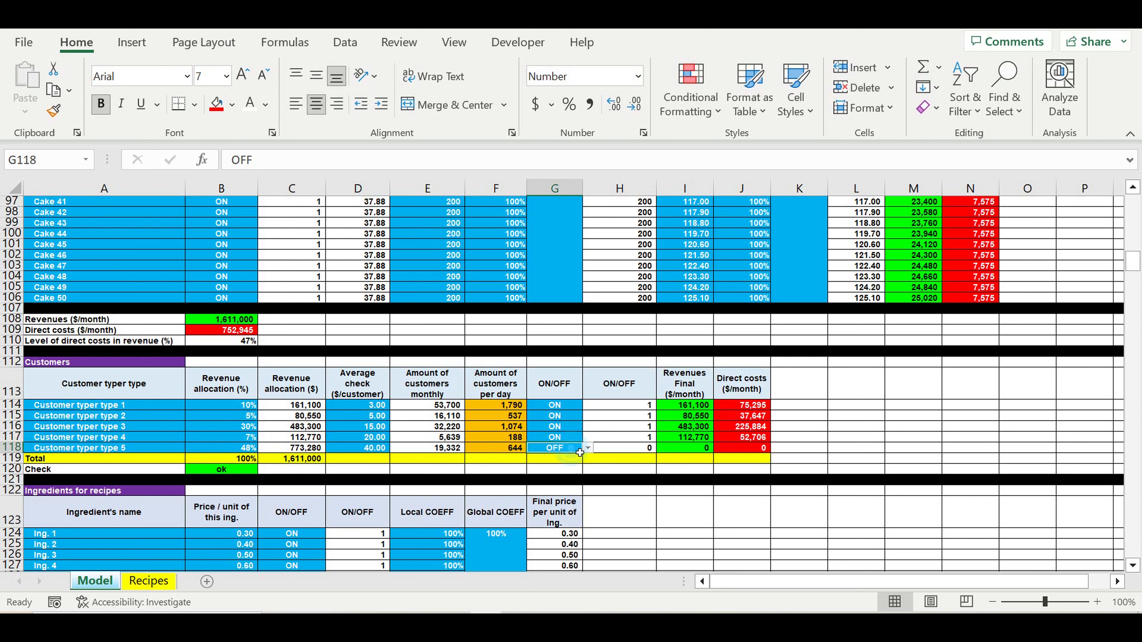
left_click(588, 448)
left_click(546, 460)
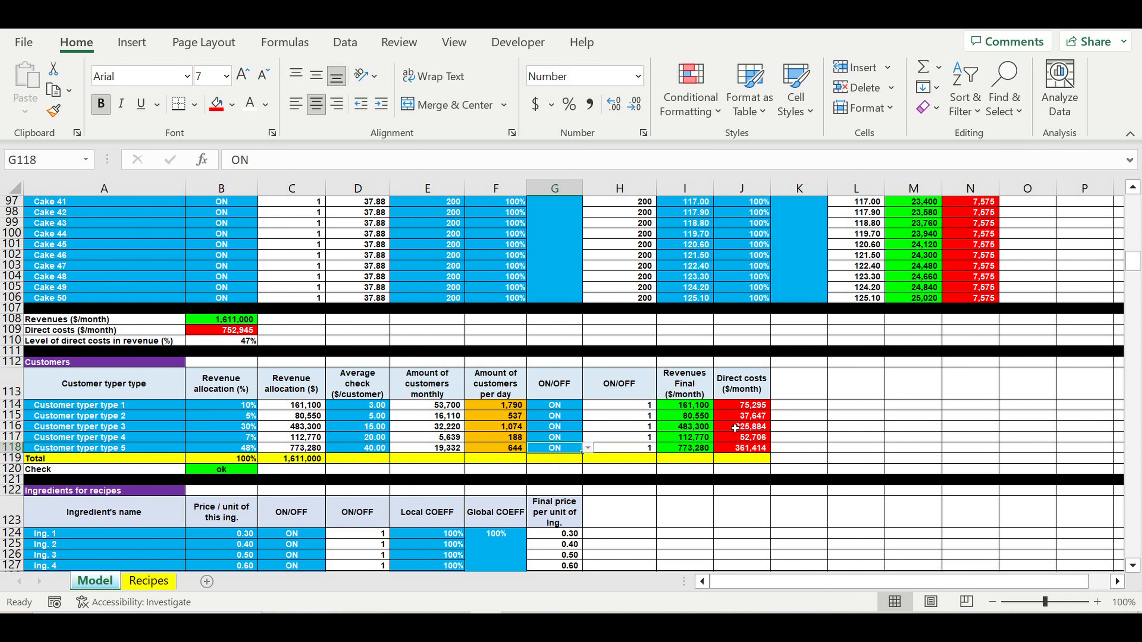
left_click(824, 418)
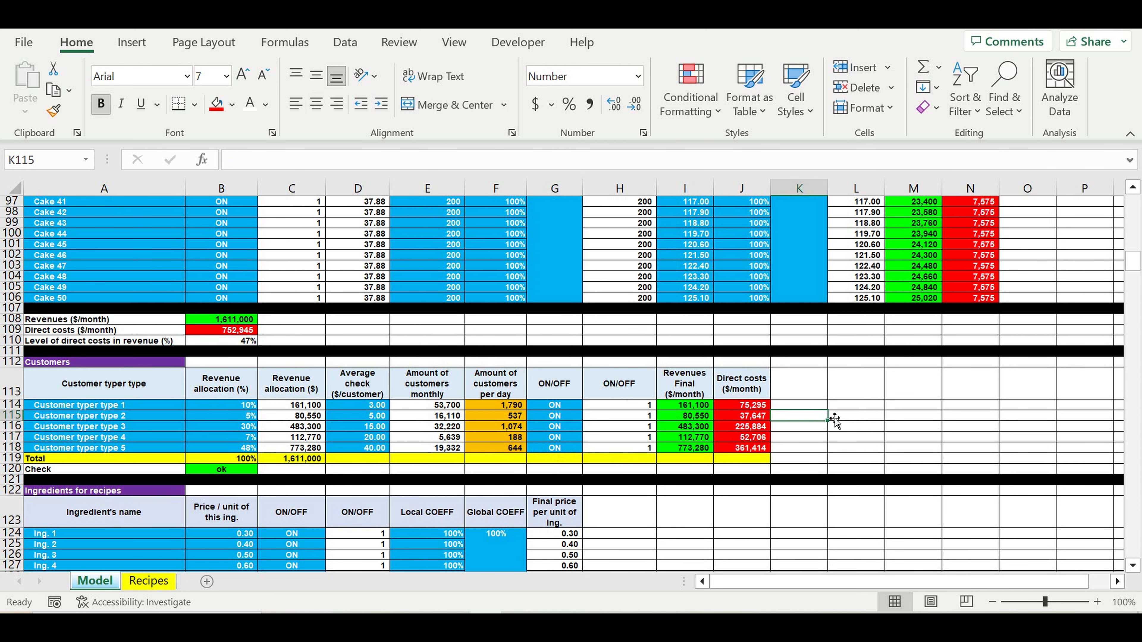
scroll(834, 422, "down", 2)
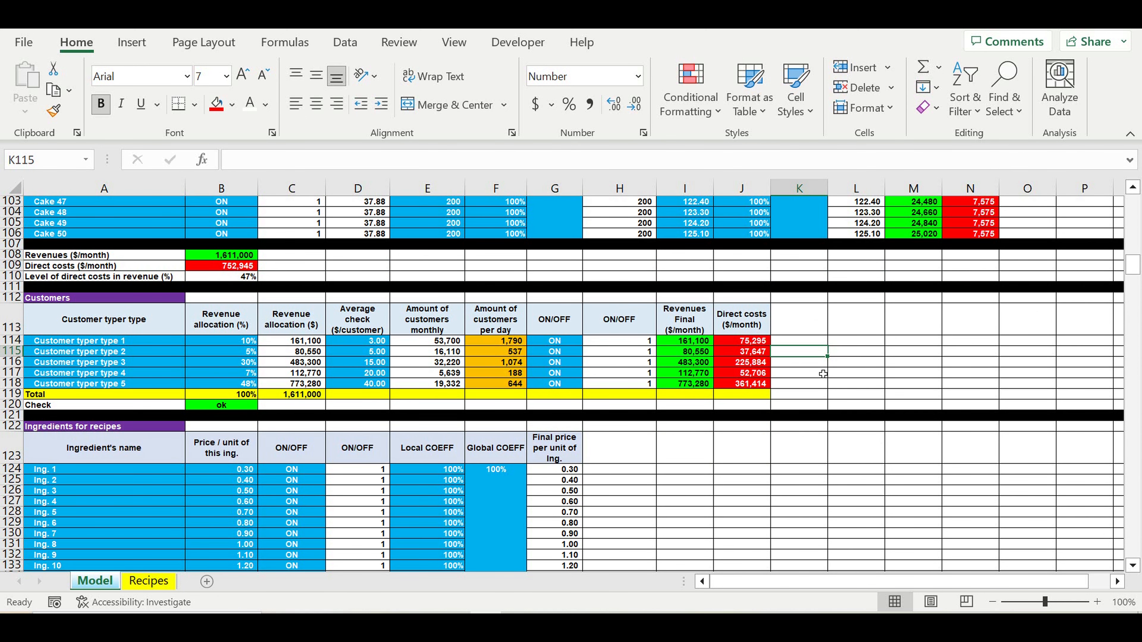
Step: Check the totals of the final revenues I114:I118 and direct costs J114:J118 of the customer types
left_click_drag(695, 342, 695, 383)
left_click_drag(746, 344, 778, 390)
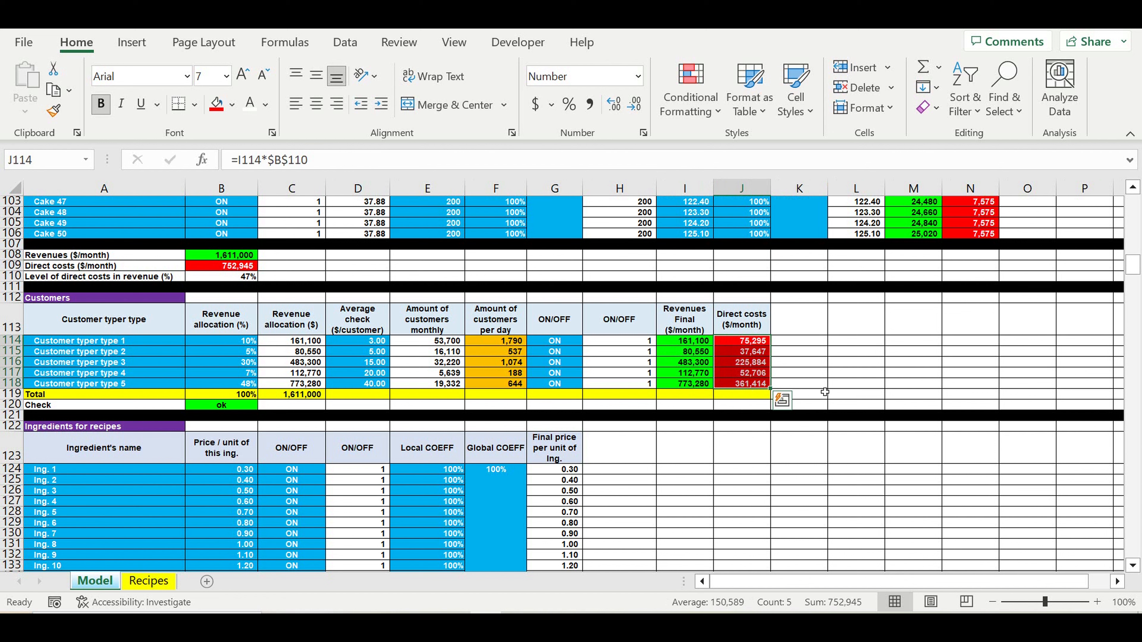
left_click(703, 513)
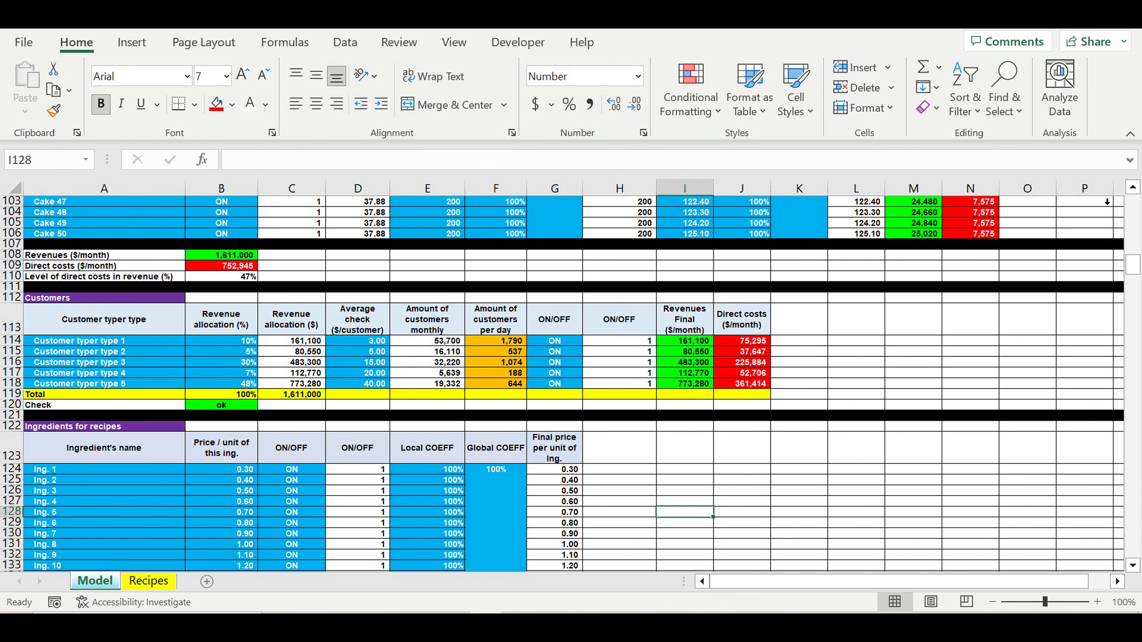
Step: Insert ten rows at row 4, above the List of products heading
left_click_drag(1134, 270, 1133, 205)
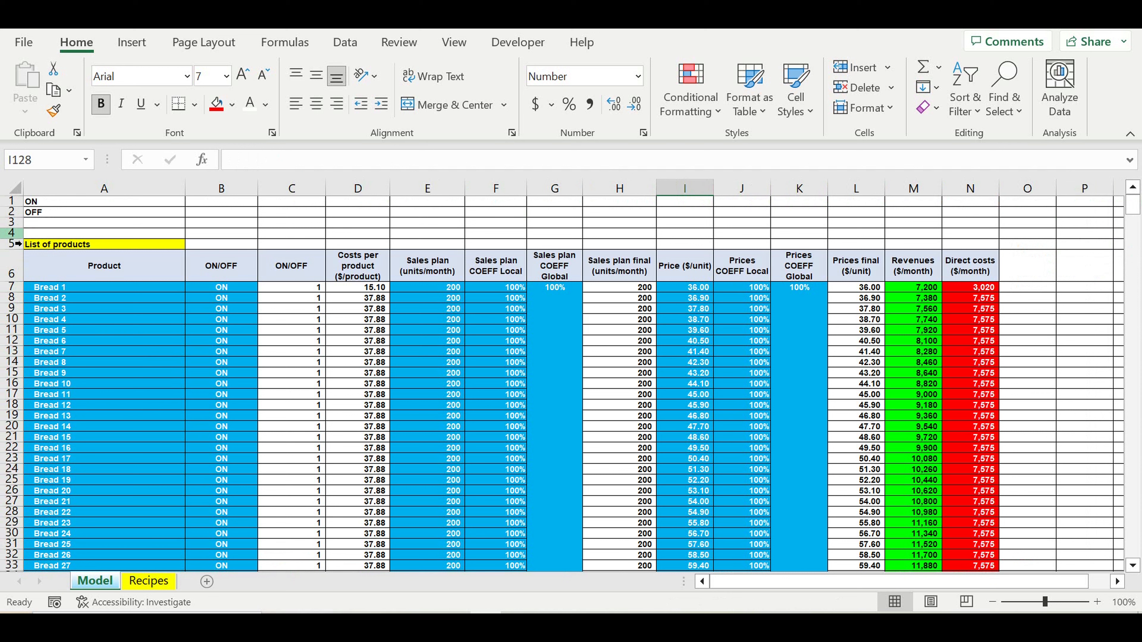
left_click_drag(12, 232, 13, 353)
right_click(14, 298)
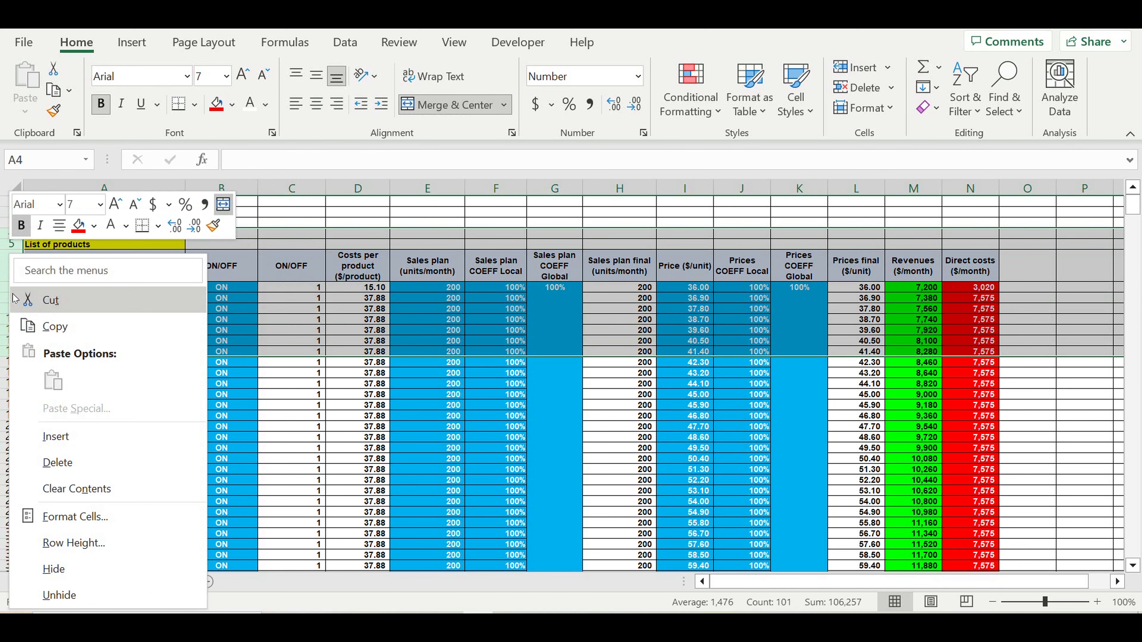
left_click(61, 439)
Step: Enter 2023 in B1 and fill B2:B10 with formulas adding one to the cell above, giving the years through 2032
left_click(240, 203)
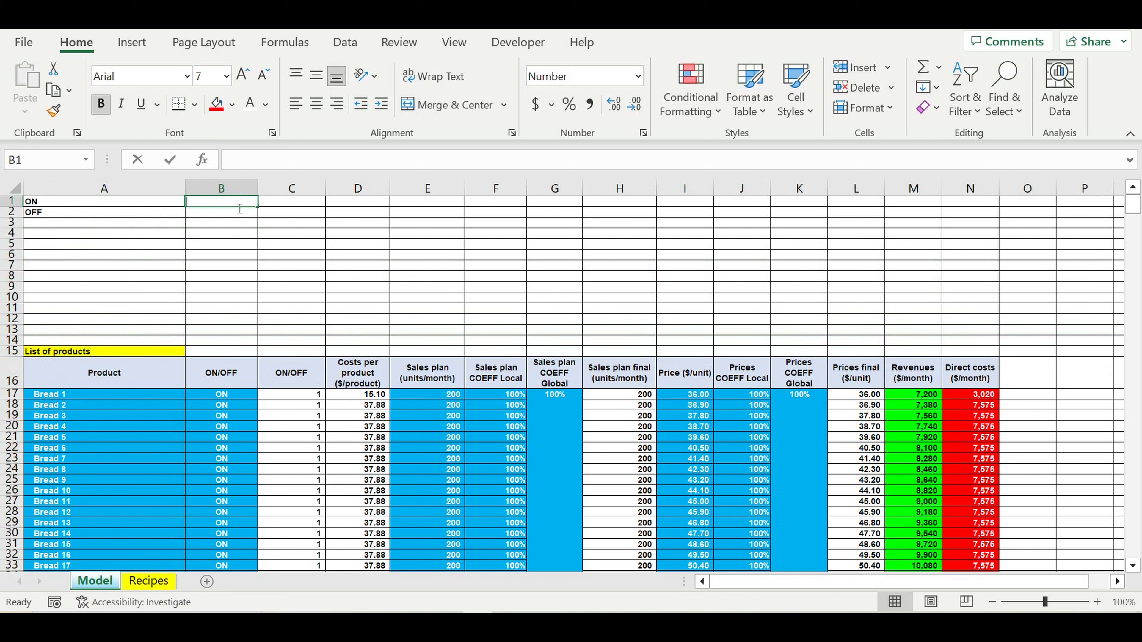
type("2023")
key("Return")
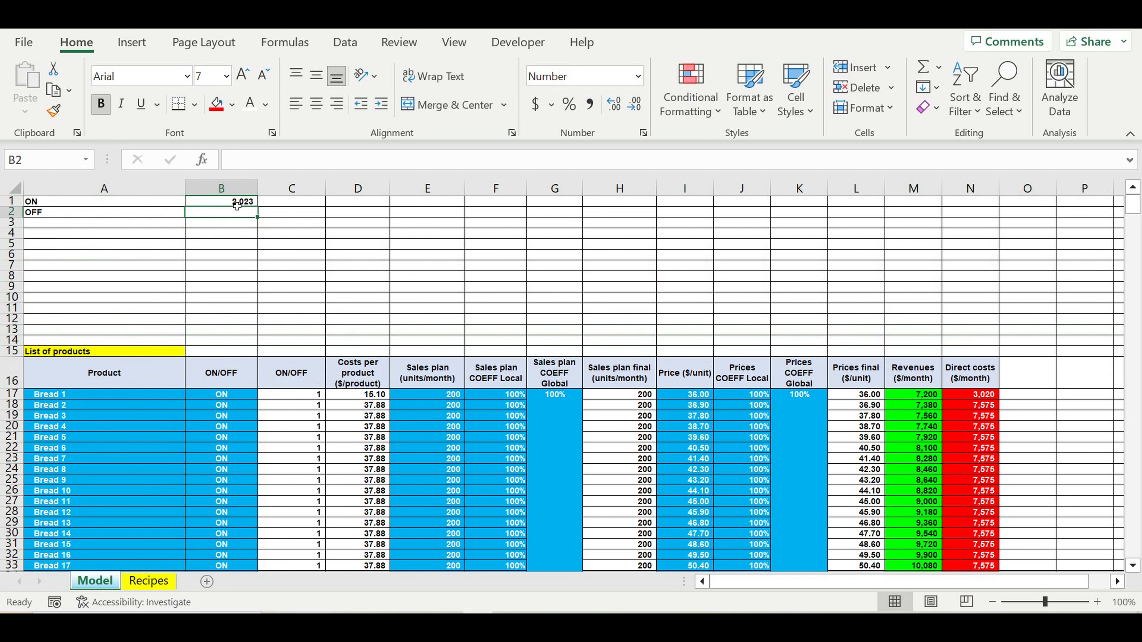
type("=")
left_click(242, 203)
type("+")
key("Return")
left_click(242, 214)
left_click_drag(261, 221, 271, 297)
Step: Turn off the thousands separator in the number format of the years in B1:B10
left_click_drag(238, 202, 232, 281)
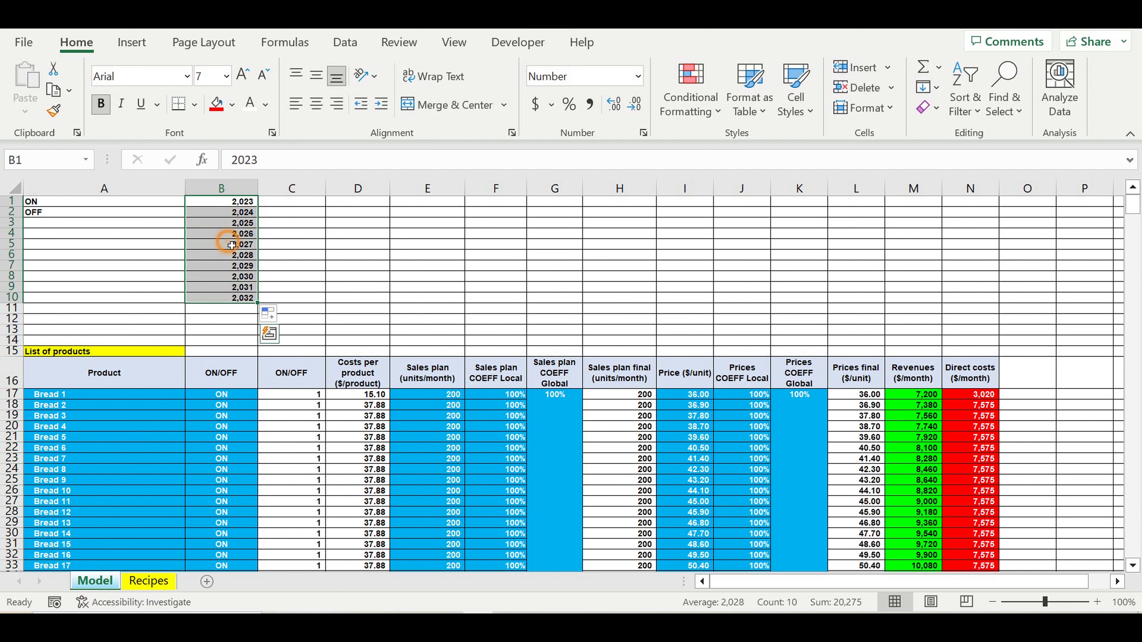
right_click(227, 242)
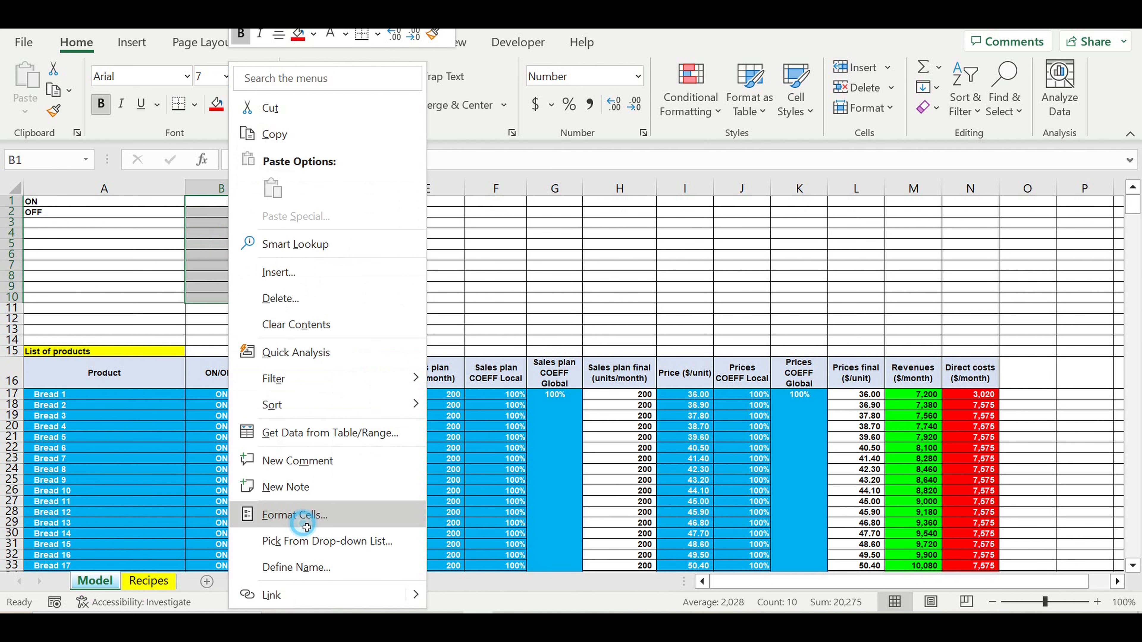
left_click(297, 515)
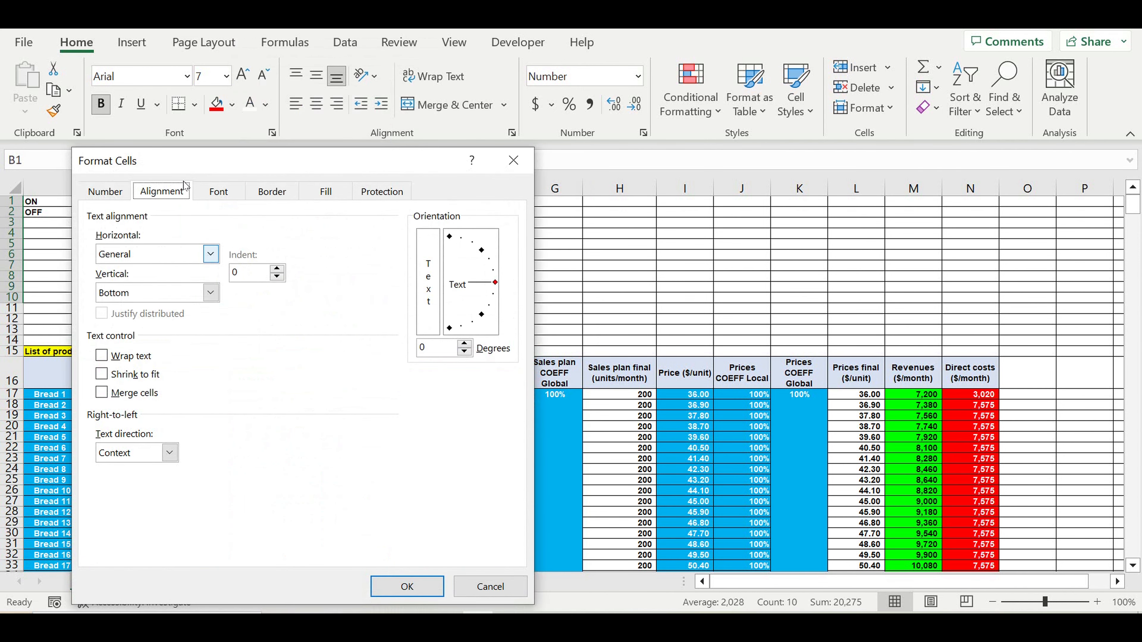
left_click(113, 193)
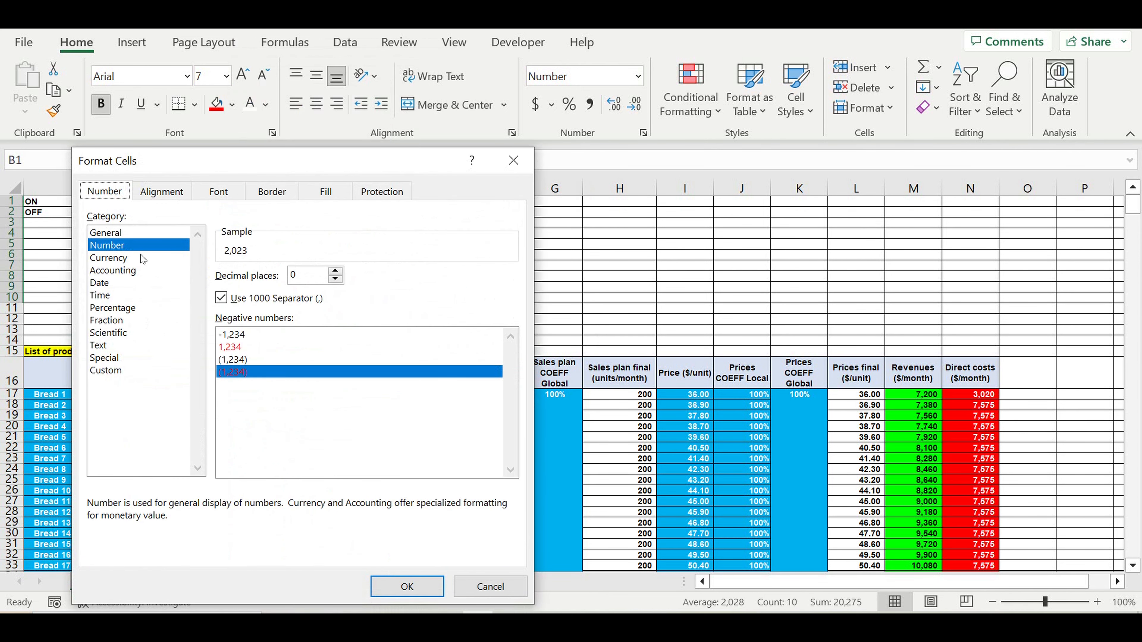
left_click(221, 299)
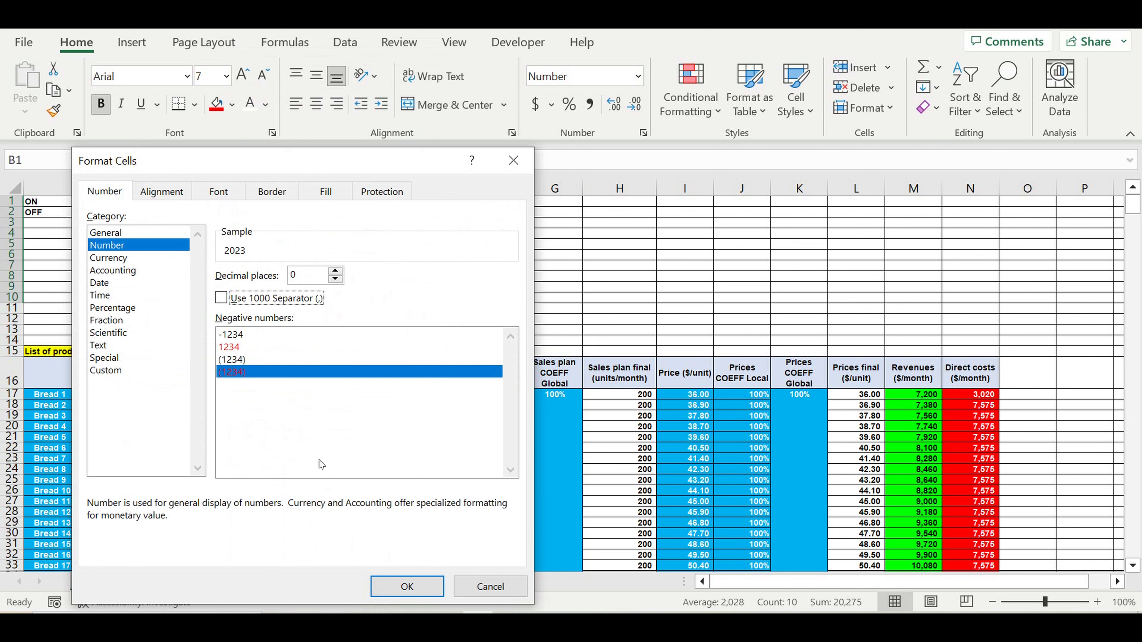
left_click(406, 586)
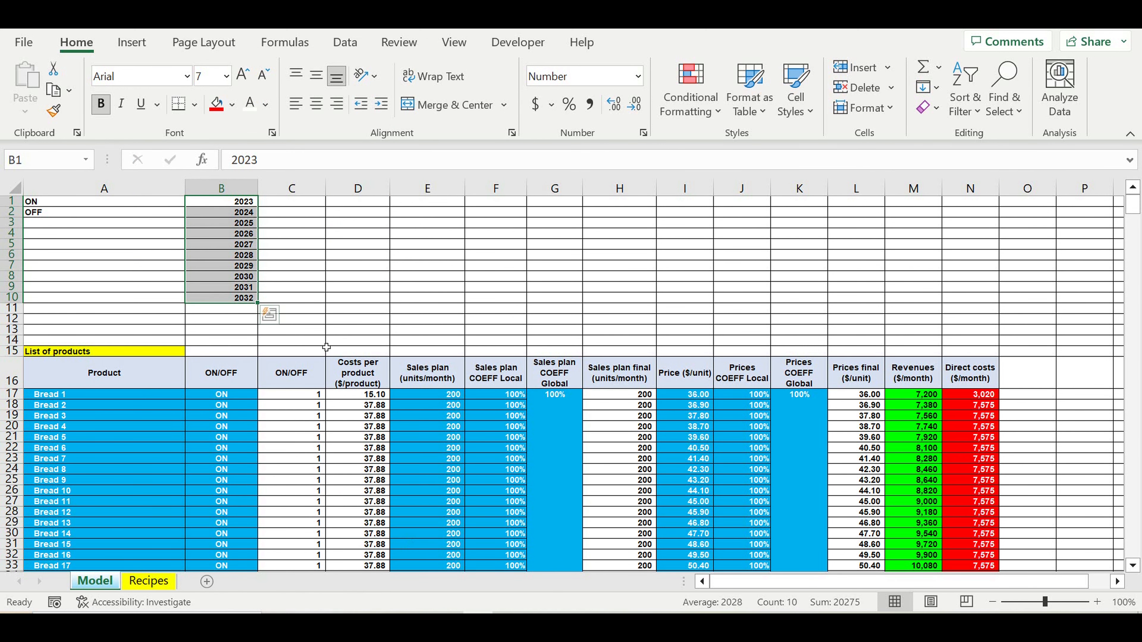
left_click(288, 224)
Step: Format the starting year in B1 with a white font and a light blue fill
left_click(239, 205)
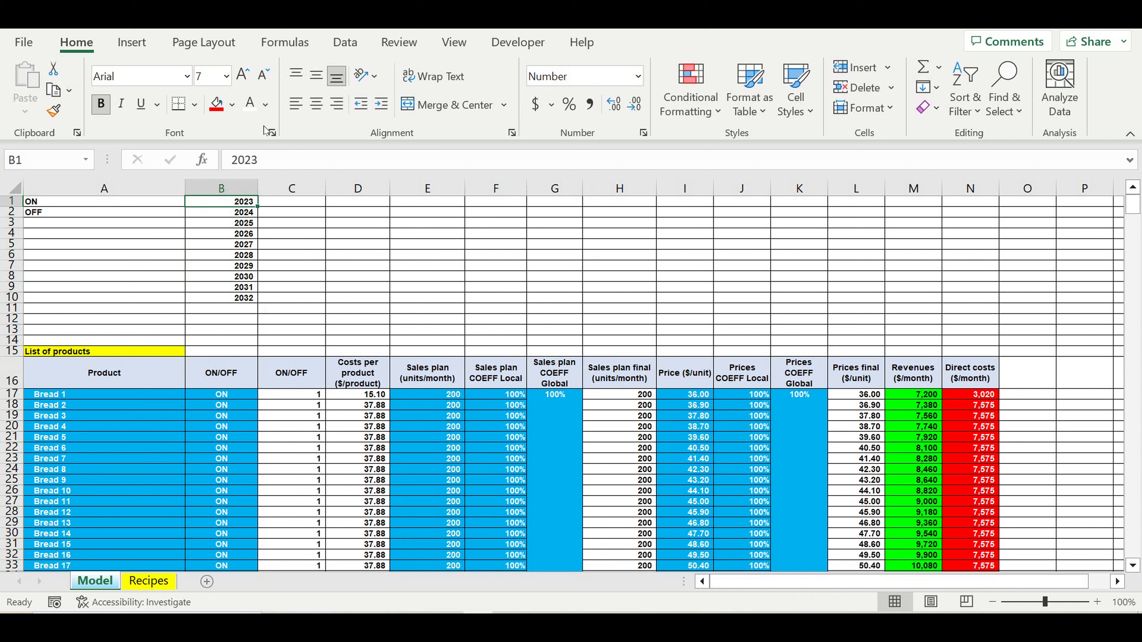
left_click(248, 102)
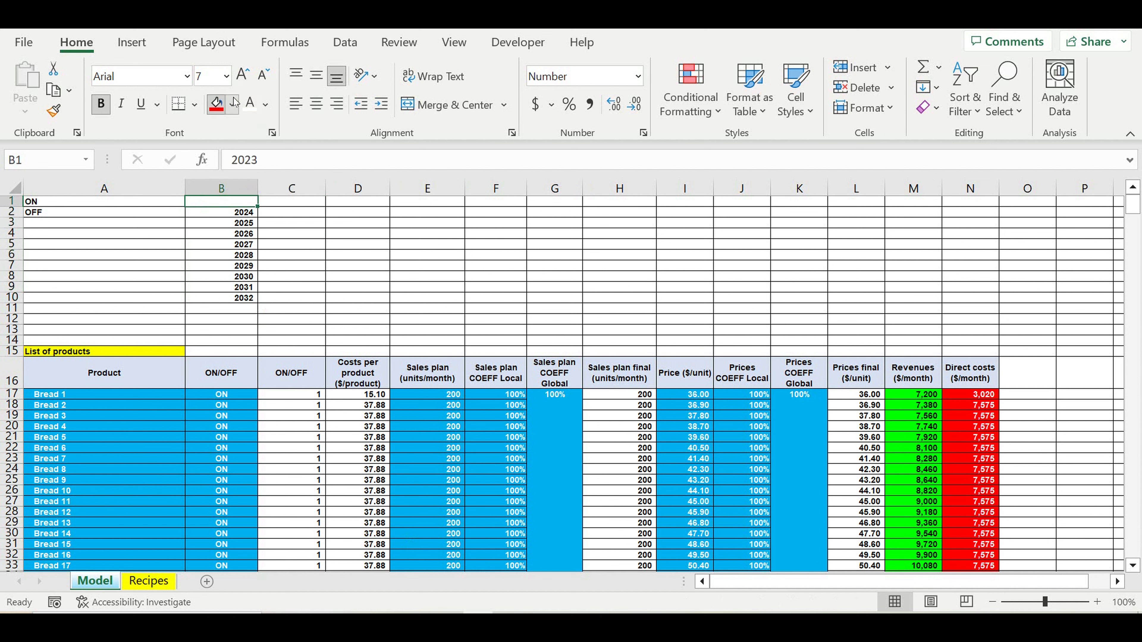
left_click(232, 105)
left_click(309, 272)
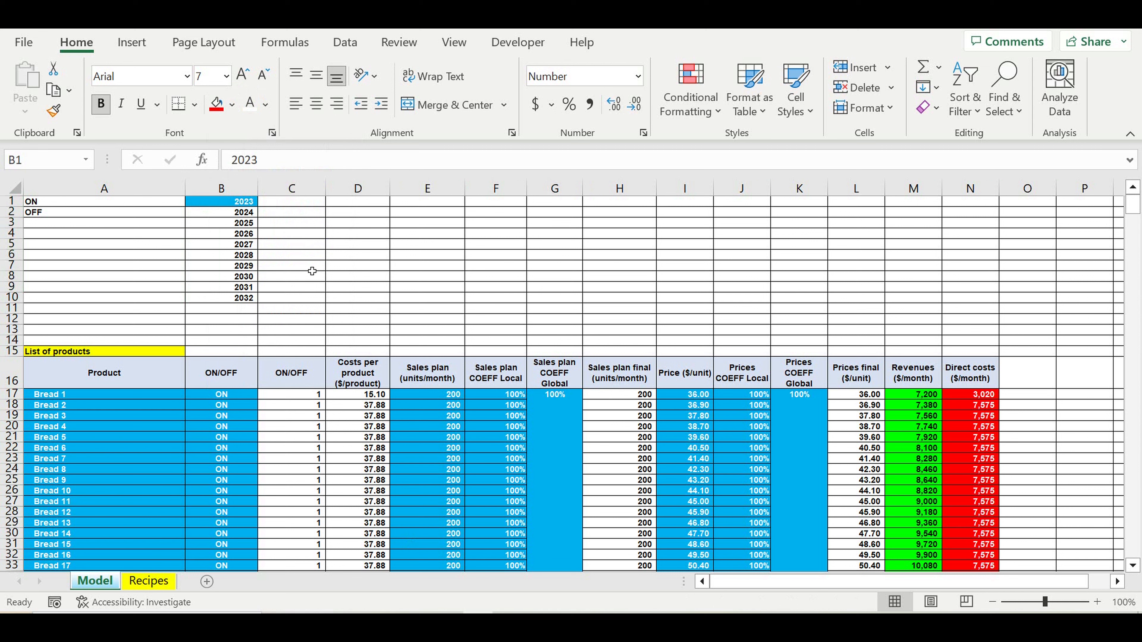
left_click(311, 233)
Step: Enter January in C1 and extend the month series through December in C12
left_click(294, 203)
type("January")
key("Return")
left_click(294, 203)
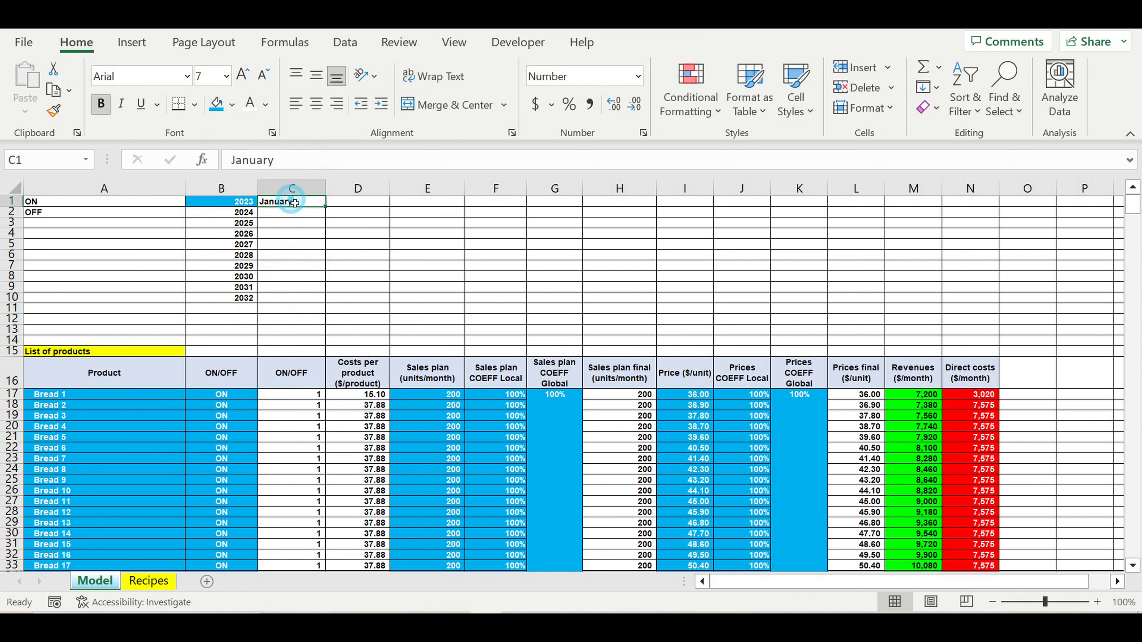
left_click_drag(326, 207, 339, 325)
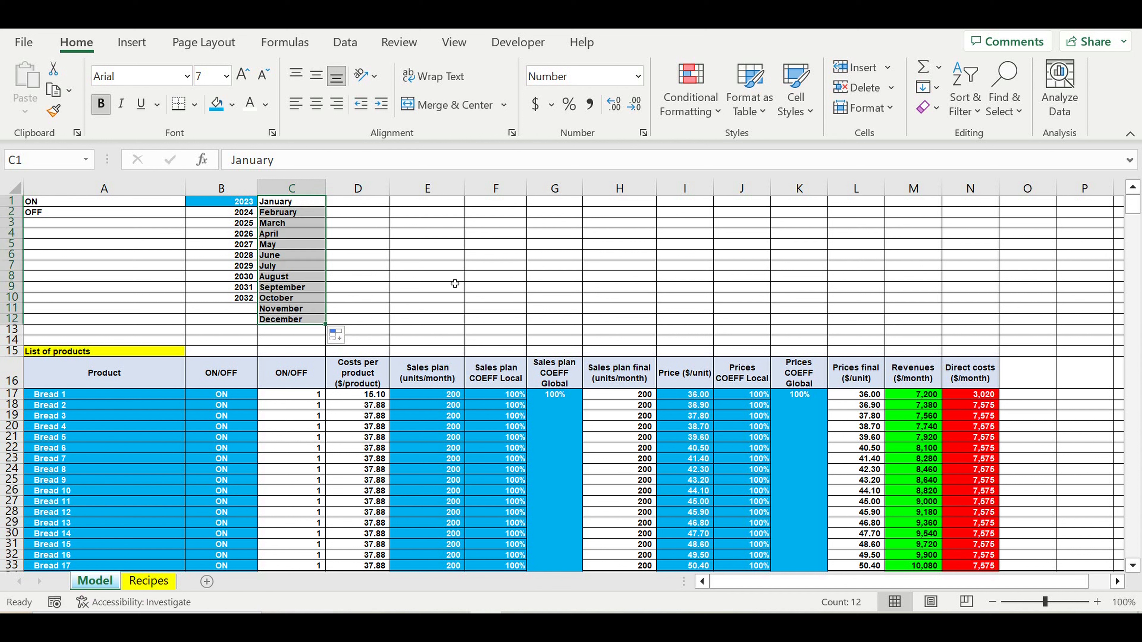
left_click(456, 284)
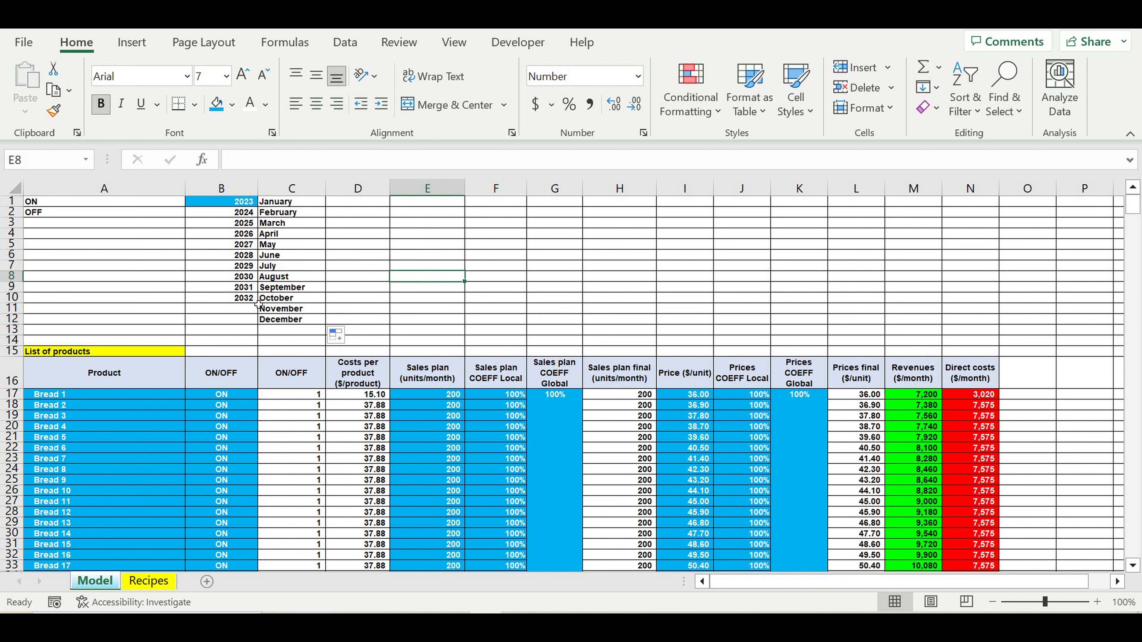
Step: Fill the entire row 13 with black as a separator
left_click(11, 331)
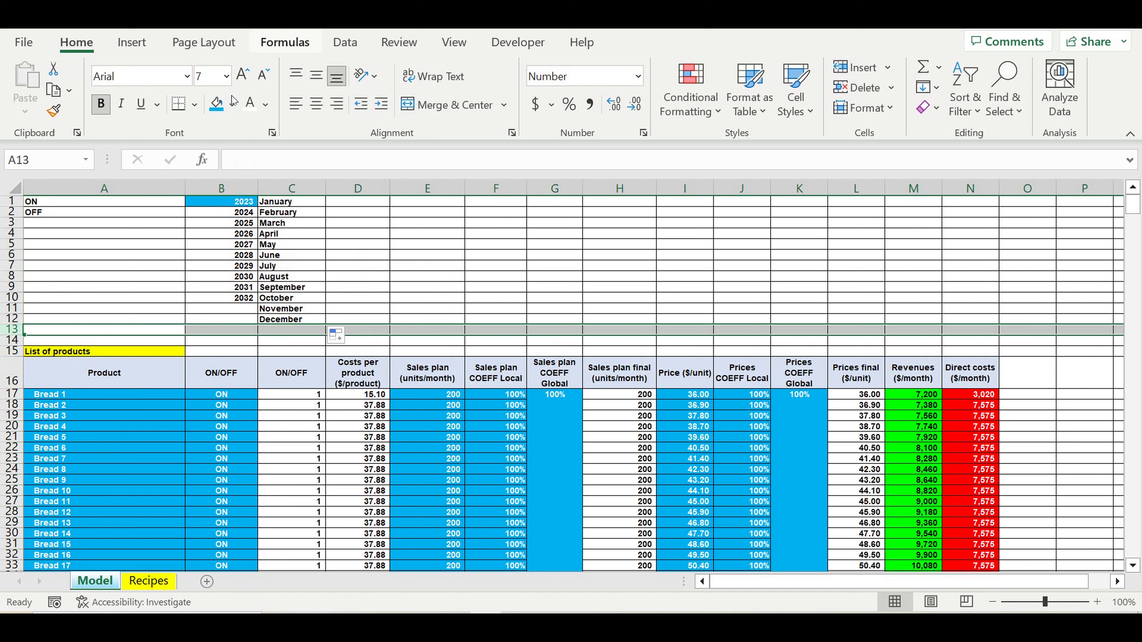
left_click(232, 104)
left_click(232, 151)
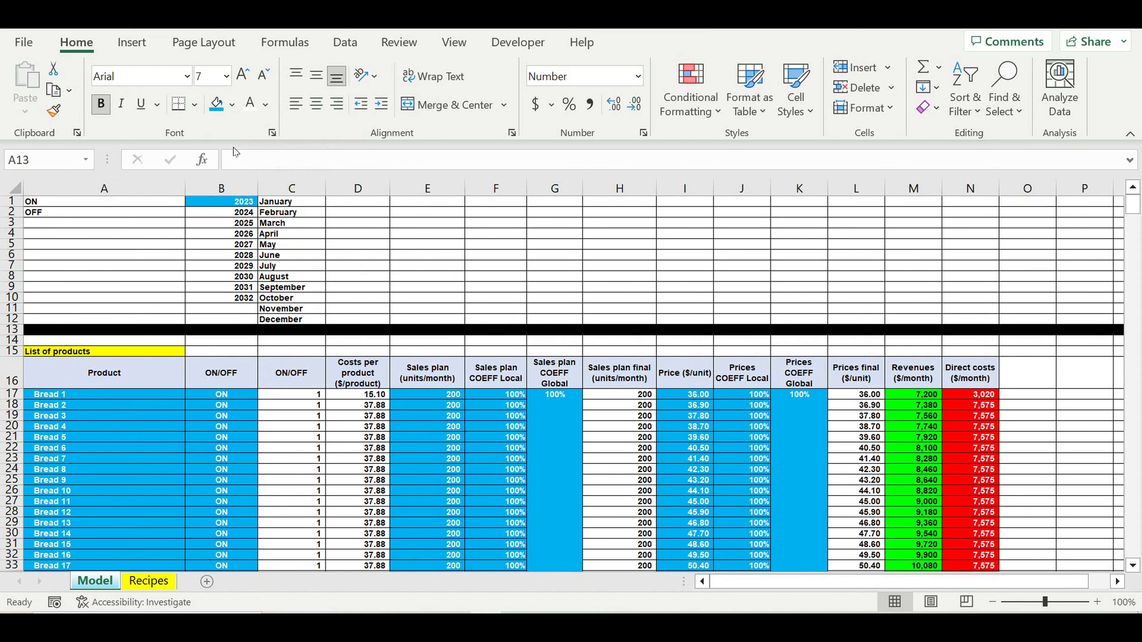
Step: Delete the blank row 14 above the List of products heading
left_click(11, 339)
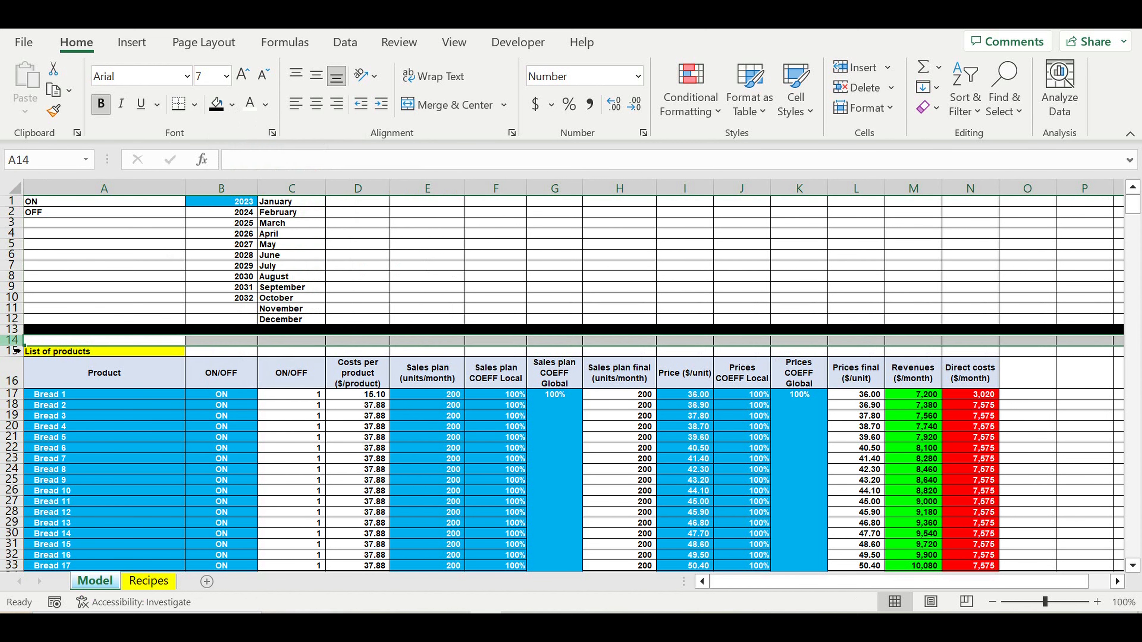
right_click(12, 340)
left_click(68, 465)
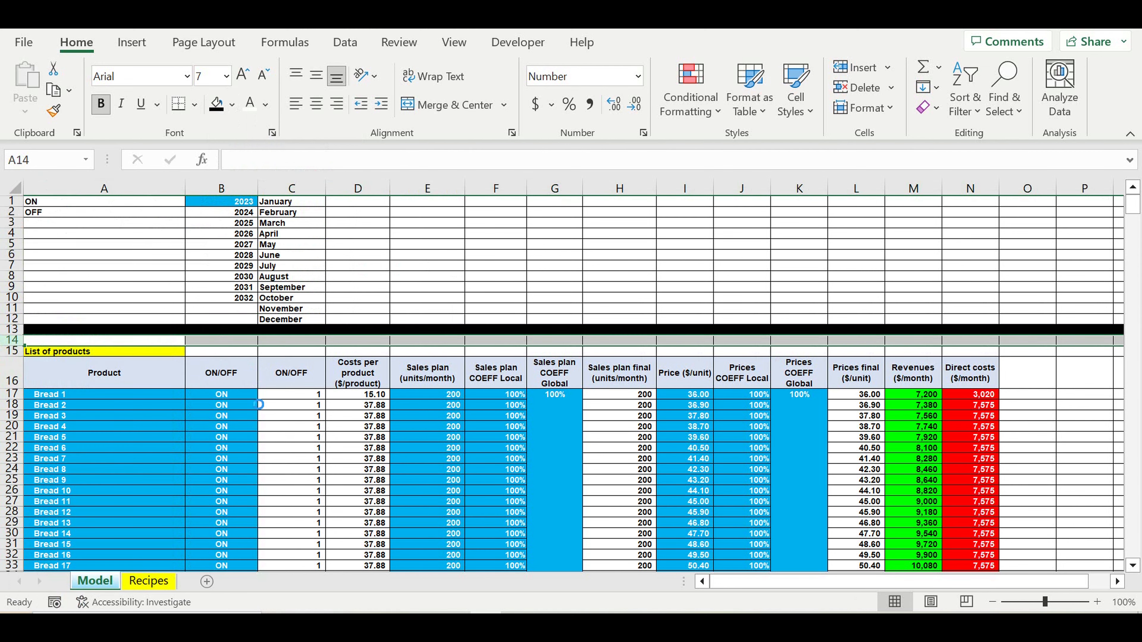
left_click(476, 245)
Step: Examine the products, ingredients and Customers tables, including the final revenues in I123:I127
scroll(519, 373, "down", 15)
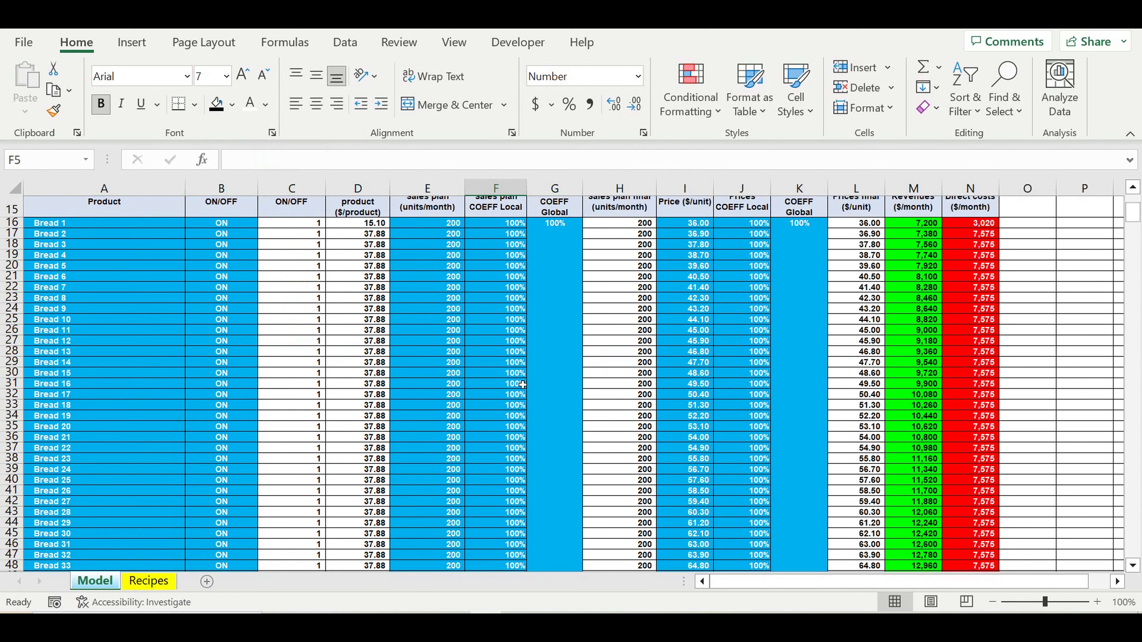
scroll(642, 308, "up", 12)
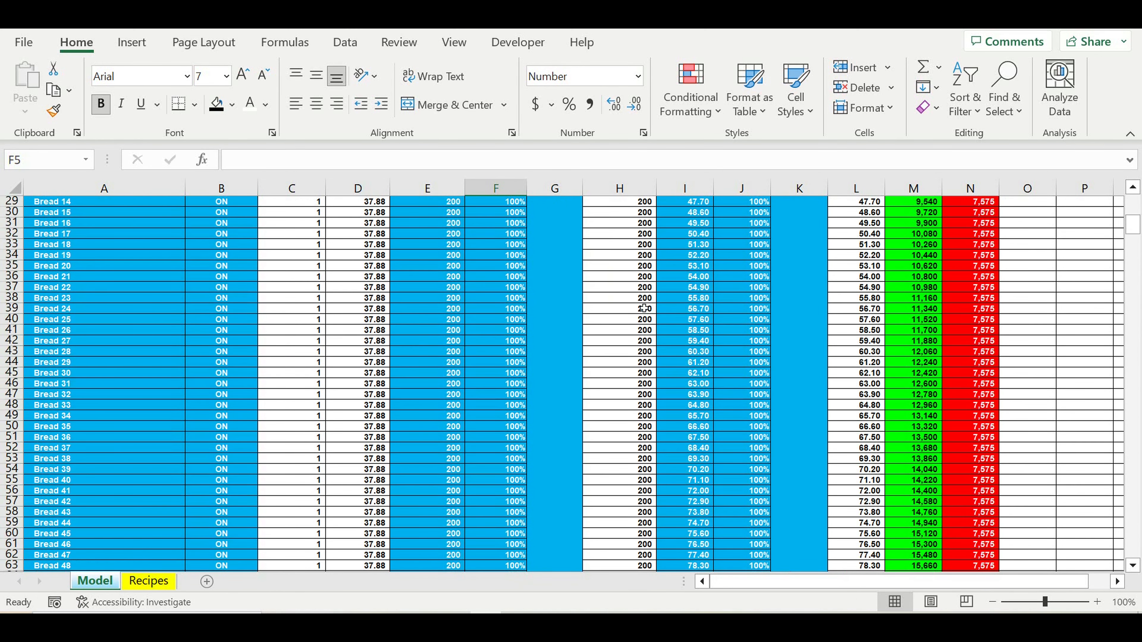
left_click_drag(1132, 210, 1132, 549)
left_click(104, 438)
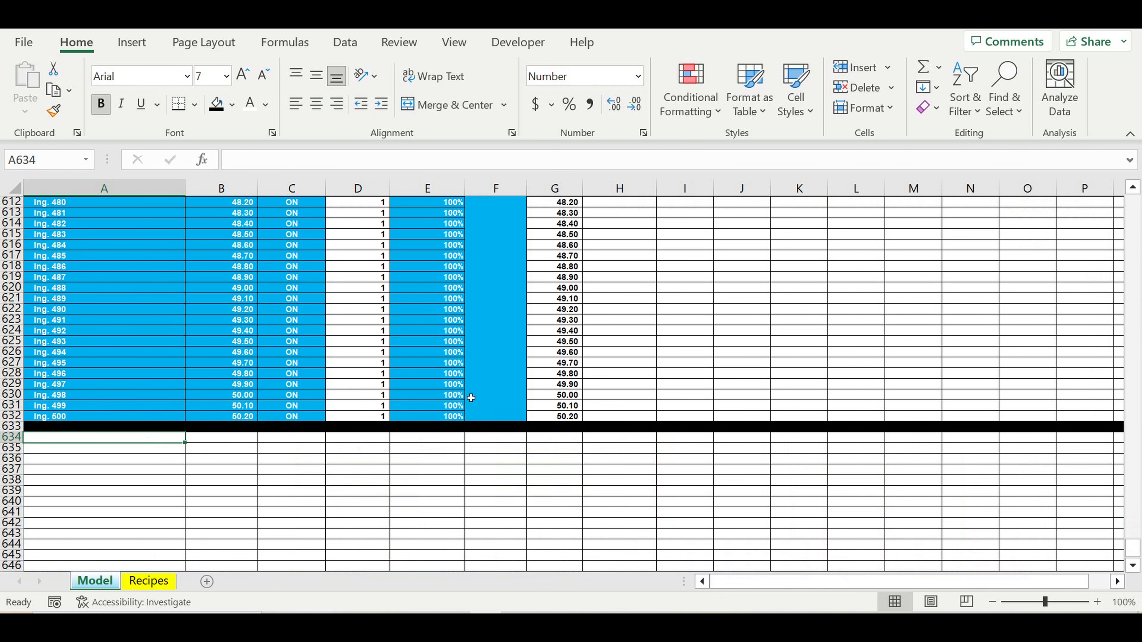
left_click_drag(1132, 548, 1132, 202)
scroll(521, 502, "down", 13)
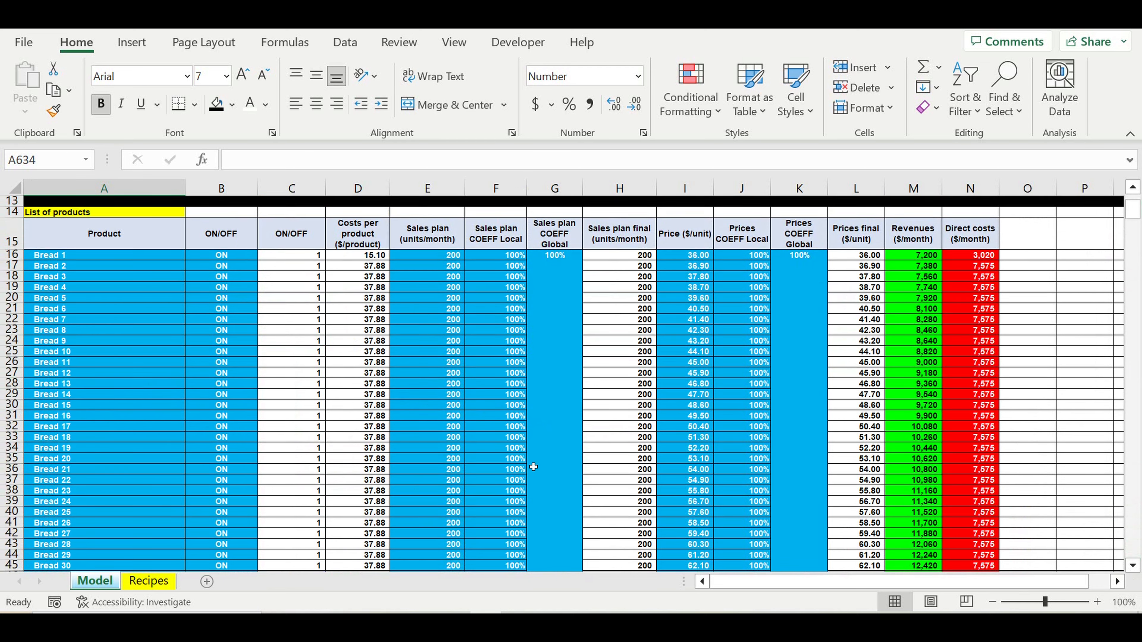
scroll(533, 467, "down", 13)
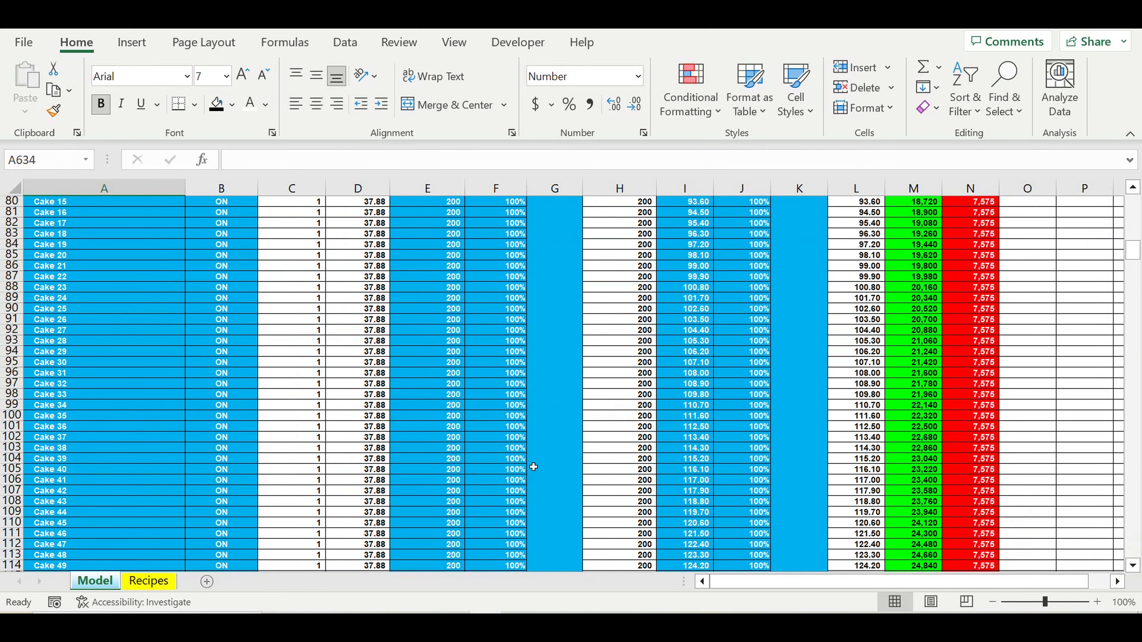
scroll(533, 467, "down", 13)
scroll(564, 385, "up", 2)
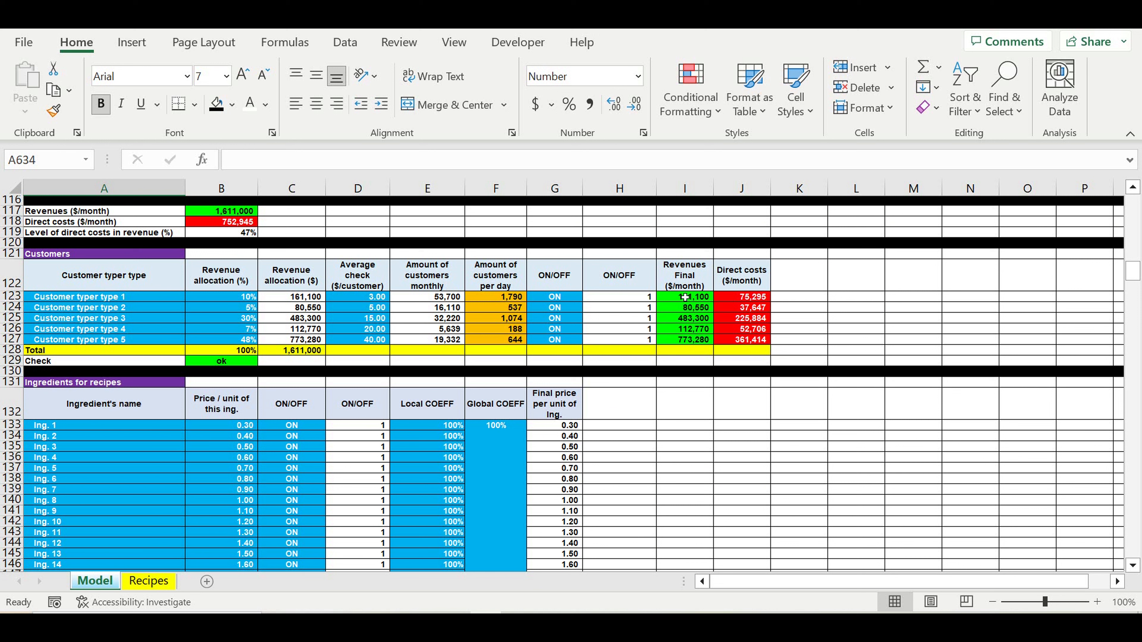
left_click_drag(684, 297, 691, 340)
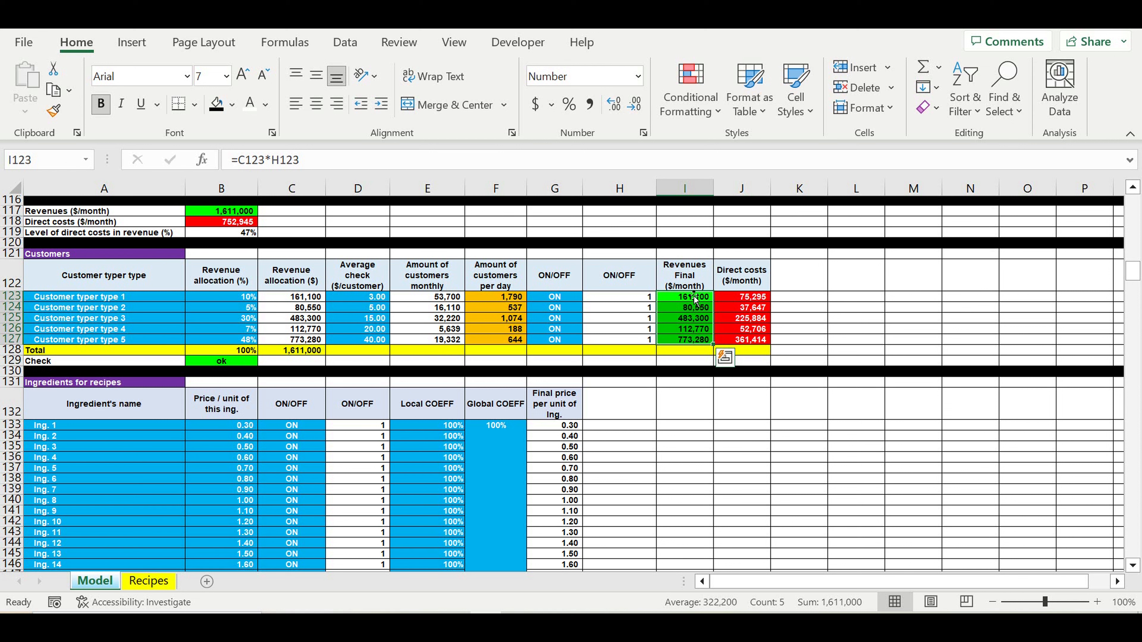
left_click(690, 299)
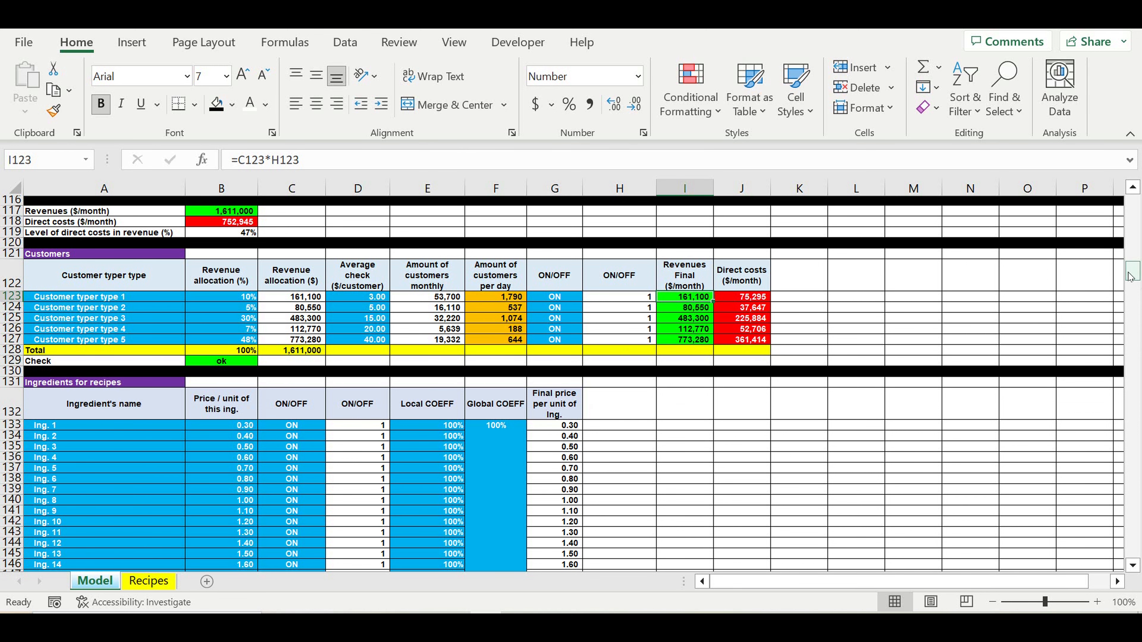
Step: Select cell A634, the first empty cell below the ingredients table's black separator row
left_click_drag(1130, 276, 1131, 548)
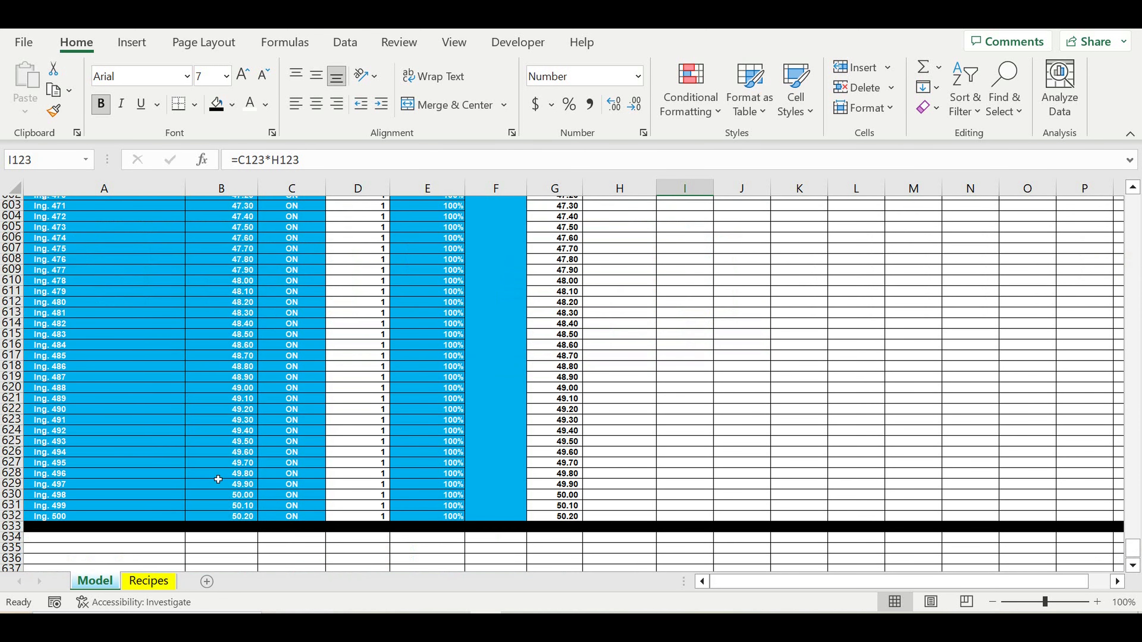
left_click(113, 475)
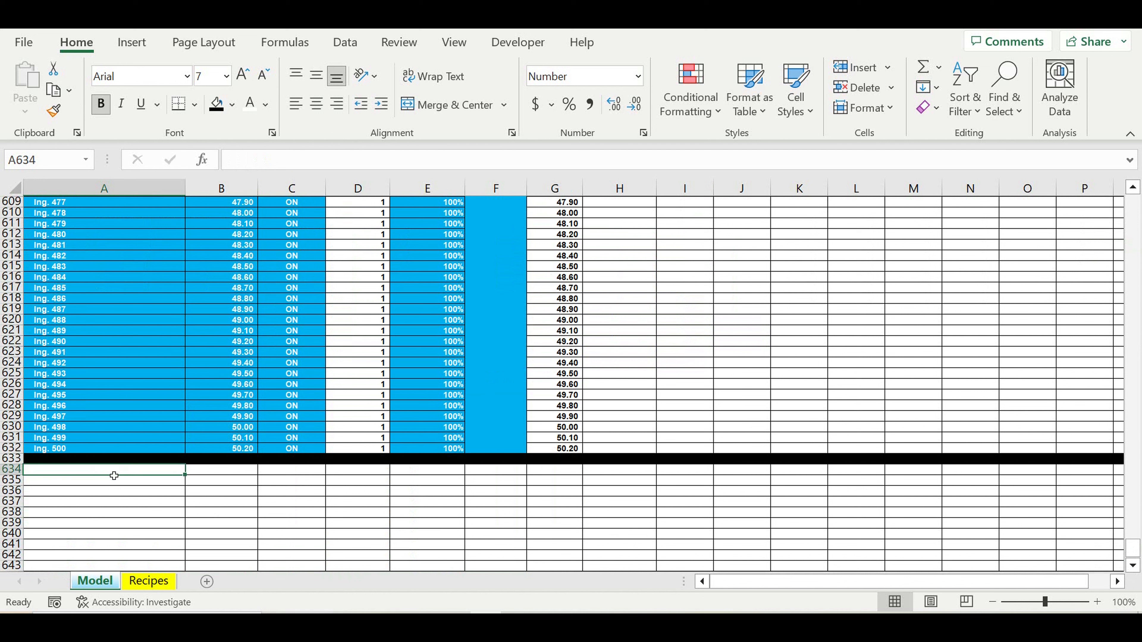
type("Re")
type("ach")
type("g")
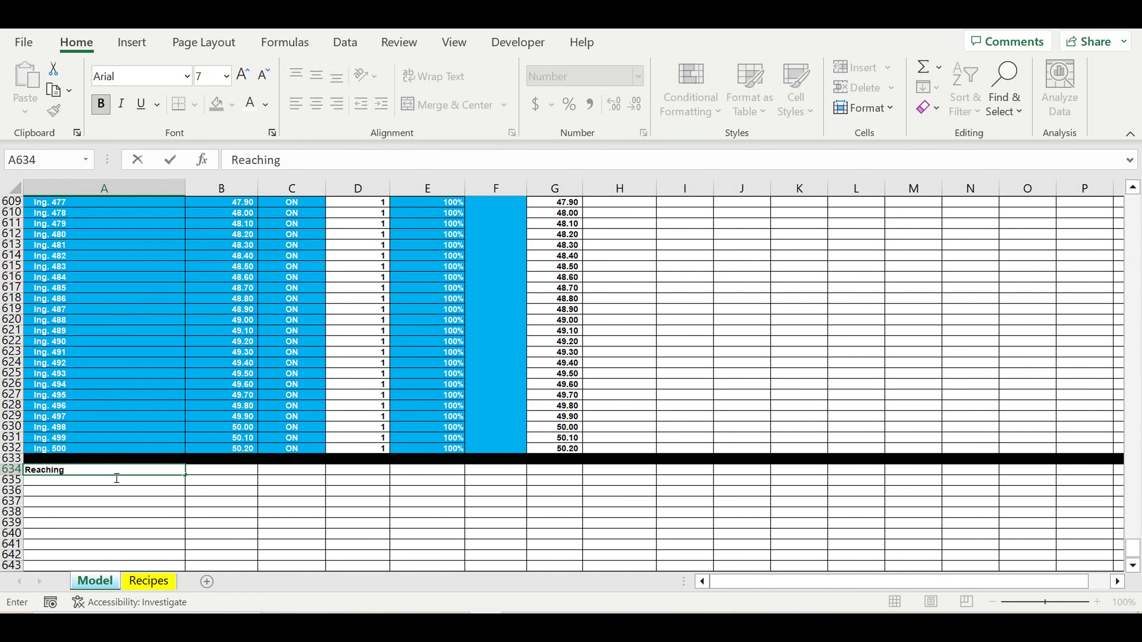
type(" target revenues")
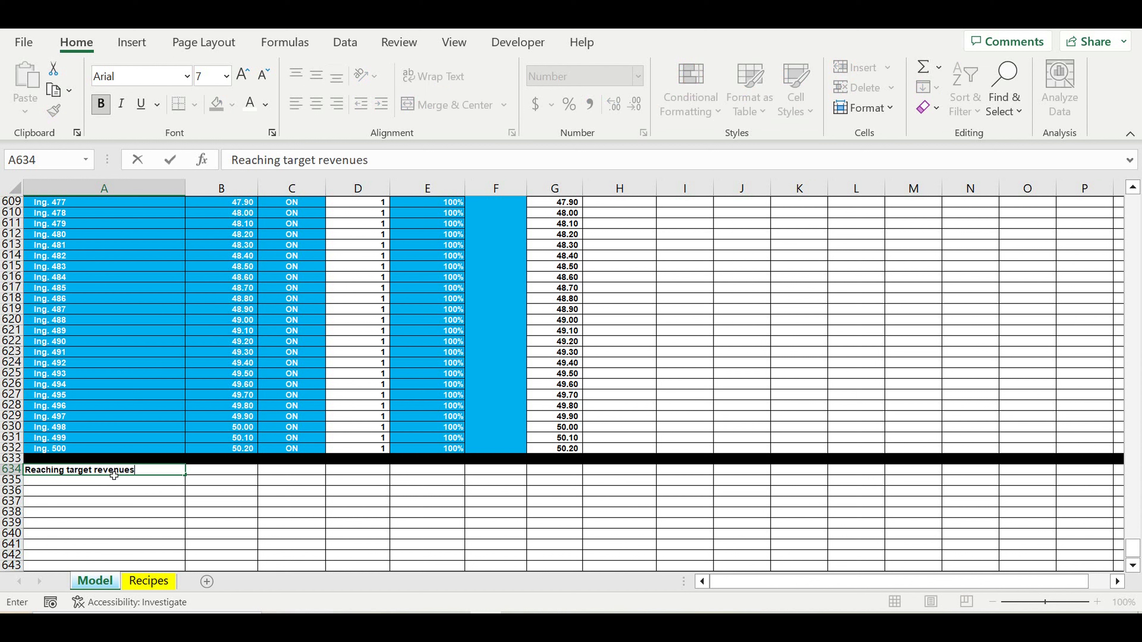
key("BackSpace")
key("BackSpace")
key("BackSpace")
key("BackSpace")
key("BackSpace")
key("BackSpace")
key("BackSpace")
key("BackSpace")
key("BackSpace")
key("BackSpace")
key("BackSpace")
key("BackSpace")
key("BackSpace")
key("BackSpace")
key("BackSpace")
key("BackSpace")
key("BackSpace")
key("BackSpace")
key("BackSpace")
key("BackSpace")
Step: Enter the heading Operating activity start in A634 with the labels Year and Month in A635 and A636
type("Operating activity ")
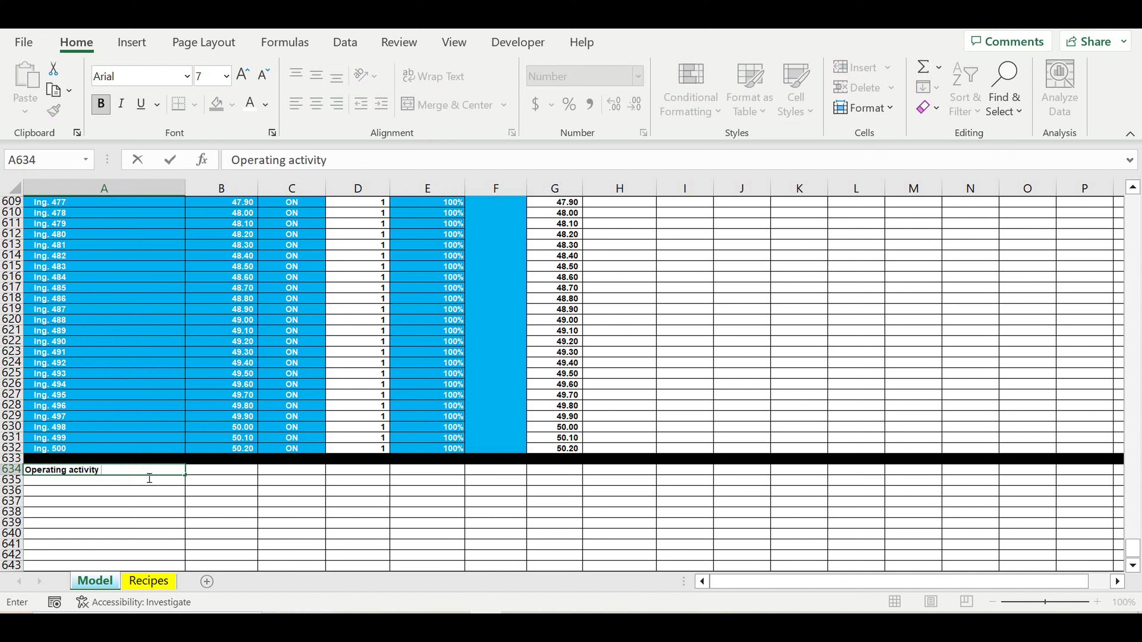
type("start")
key("Return")
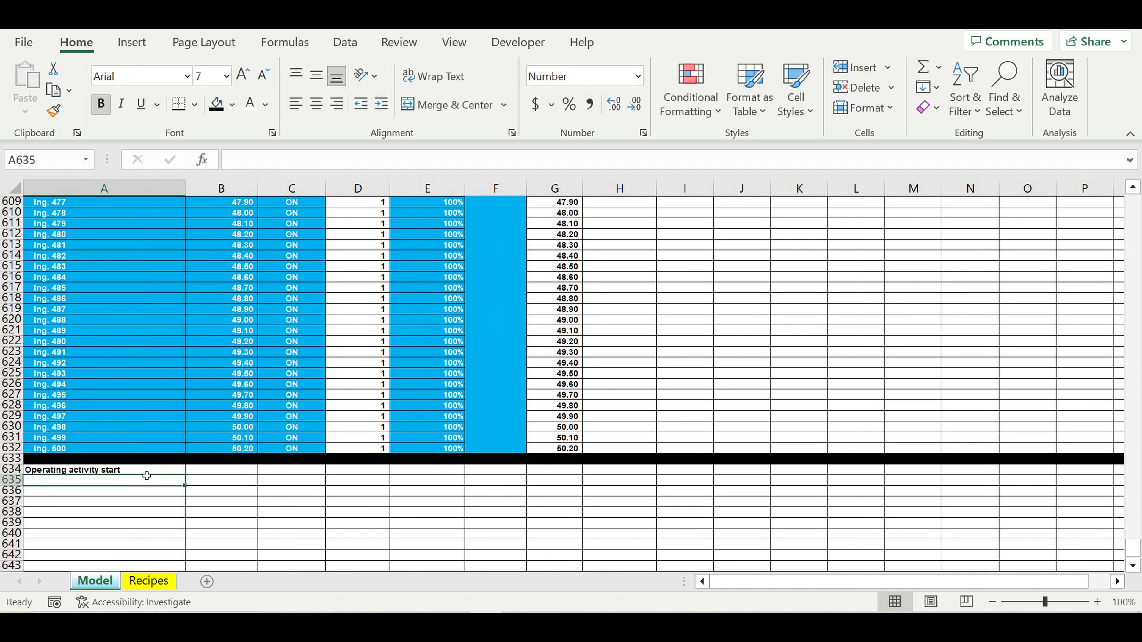
type("Year")
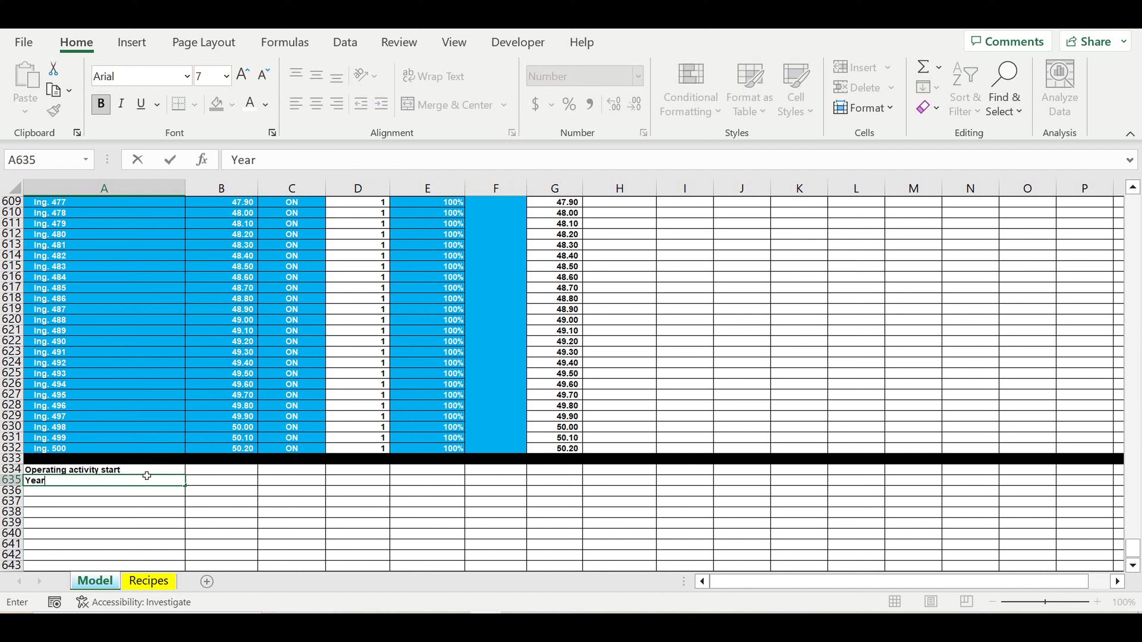
key("Return")
type("Month")
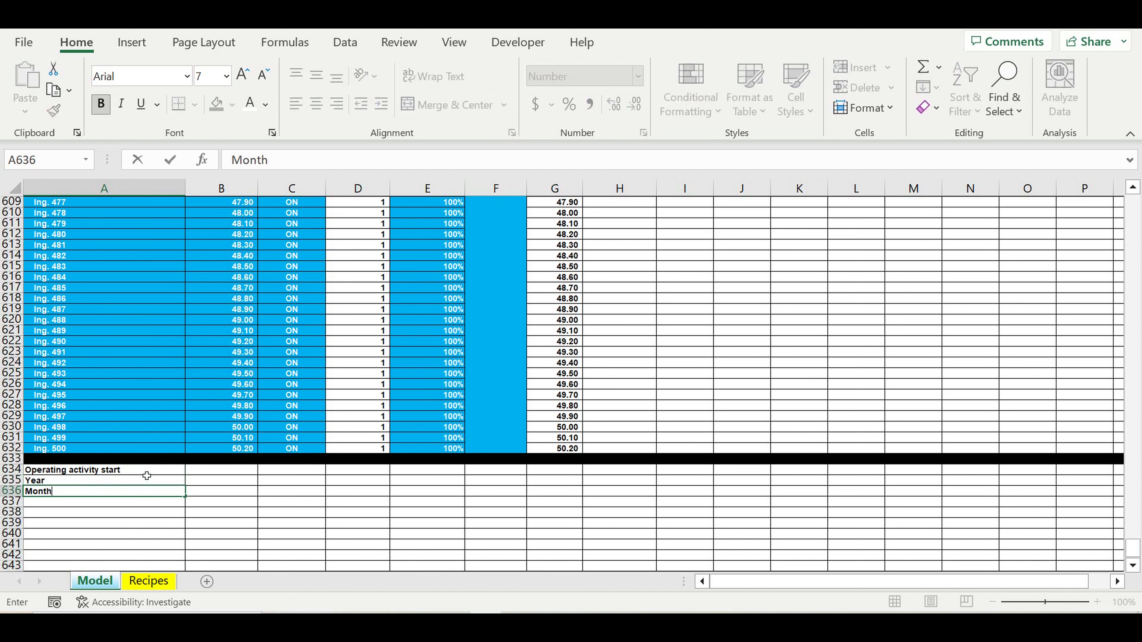
key("Return")
Step: Fill the Operating activity start heading with dark blue and indent the Year and Month labels below it
left_click(147, 470)
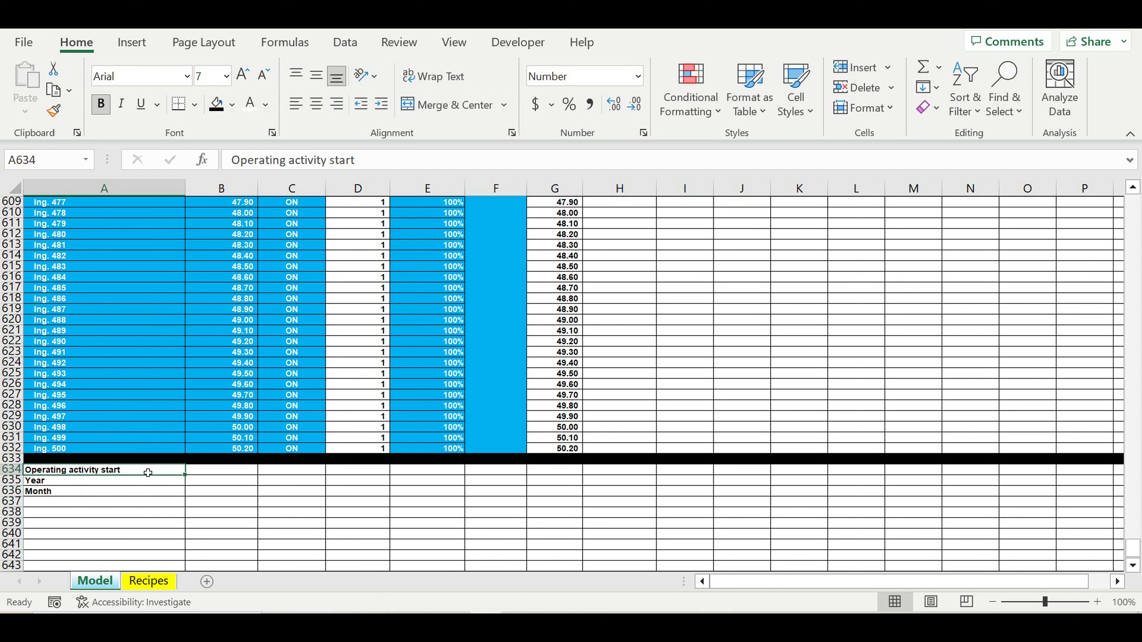
left_click(233, 108)
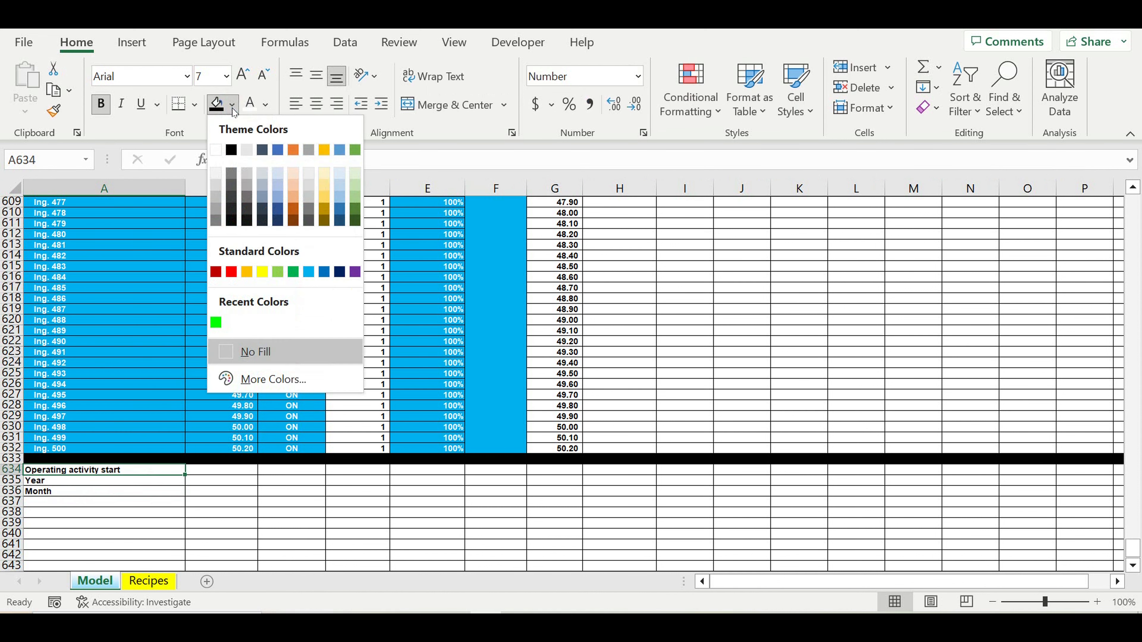
left_click(339, 272)
left_click_drag(104, 480, 103, 491)
left_click(381, 103)
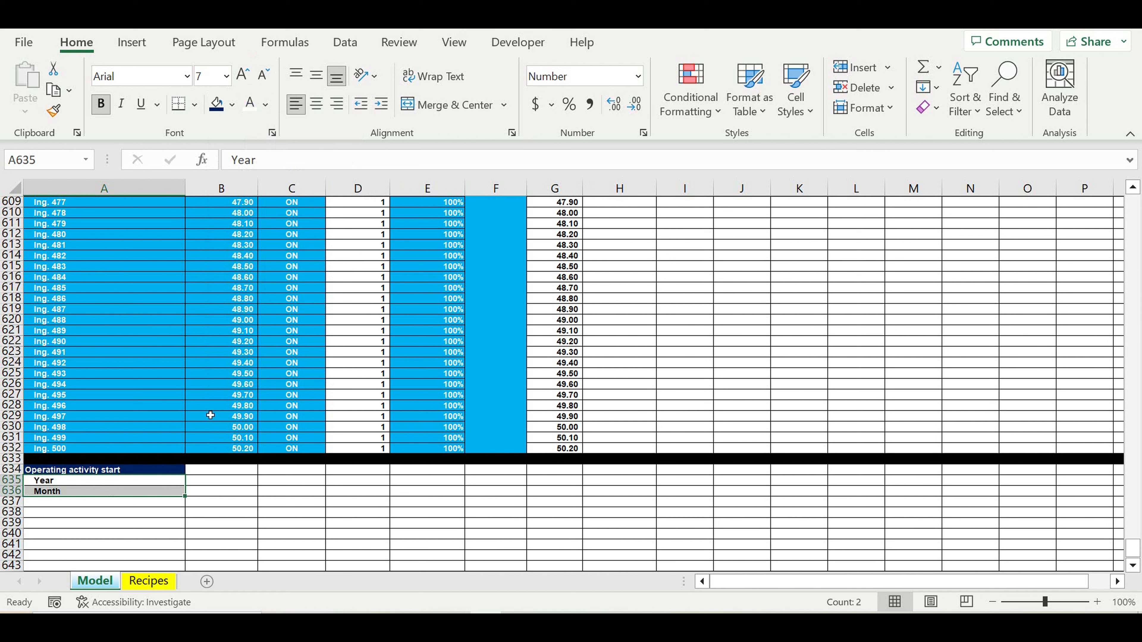
left_click(120, 523)
Step: Add list data validation to the Year cell B635, using the years in B1:B10 as the source
left_click(216, 483)
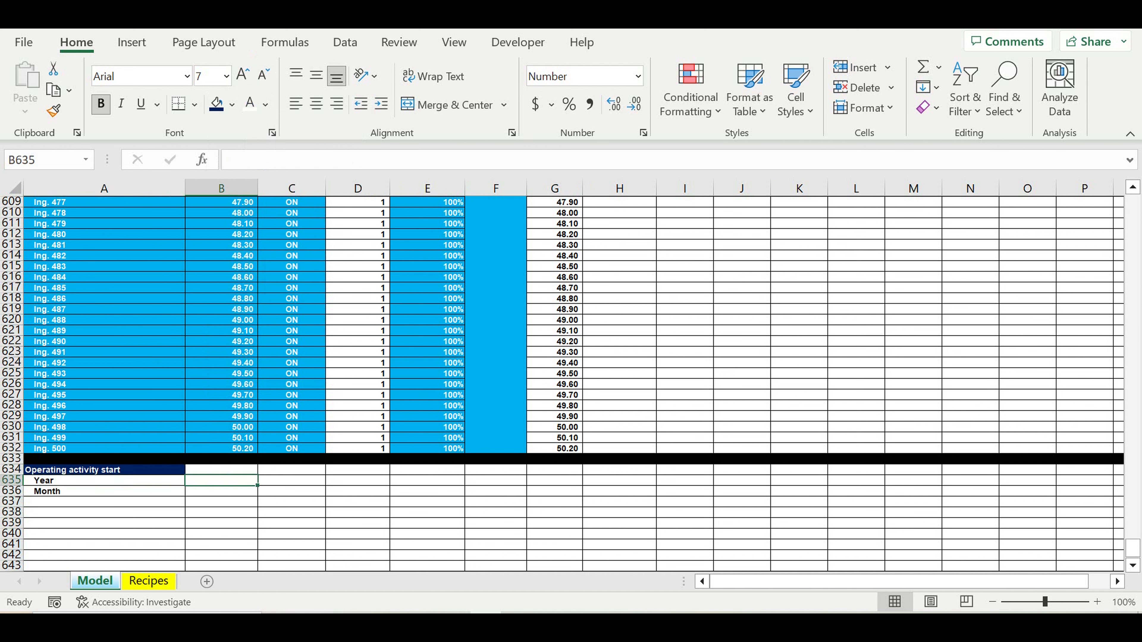
left_click(350, 42)
left_click(887, 108)
left_click(711, 107)
left_click(652, 154)
left_click(832, 183)
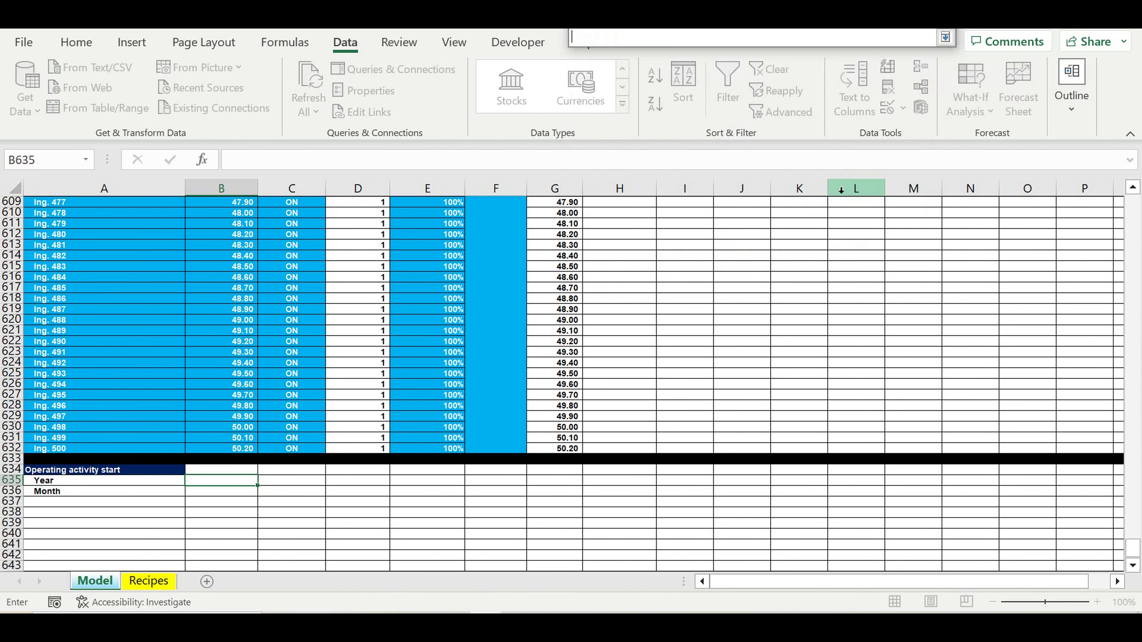
left_click_drag(1133, 550, 1133, 75)
left_click_drag(216, 204, 232, 299)
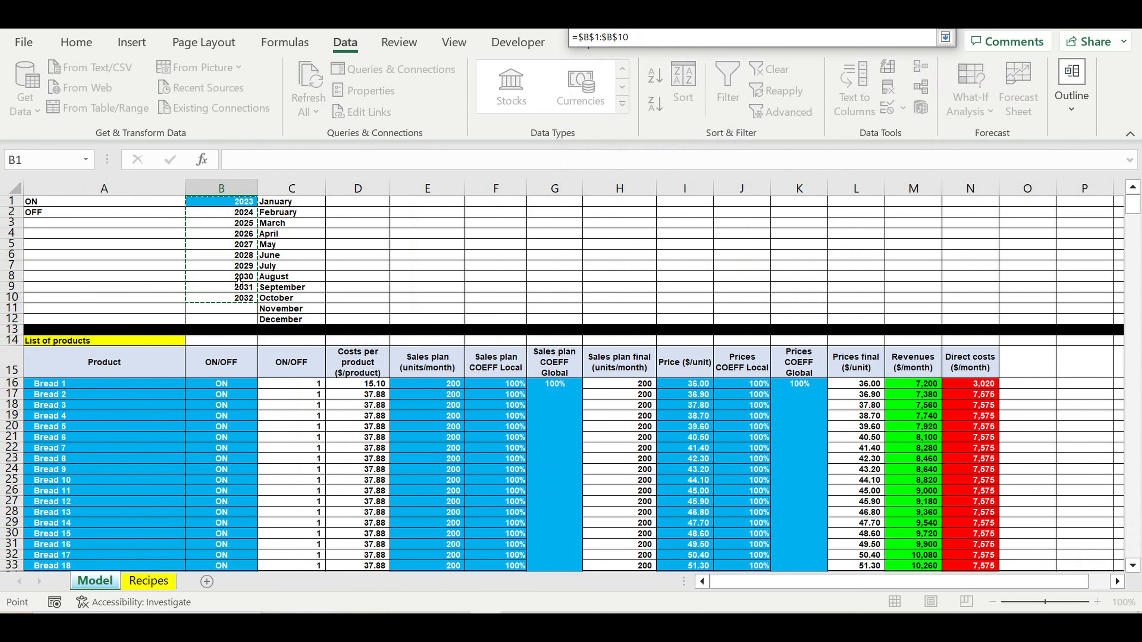
key("Return")
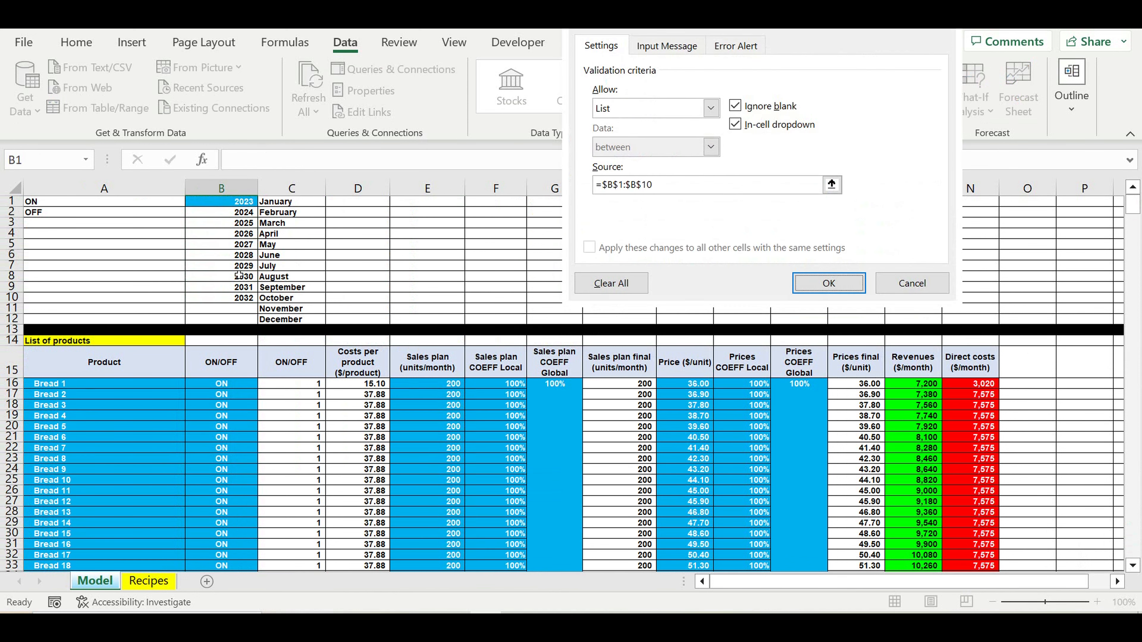
key("Return")
key("Down")
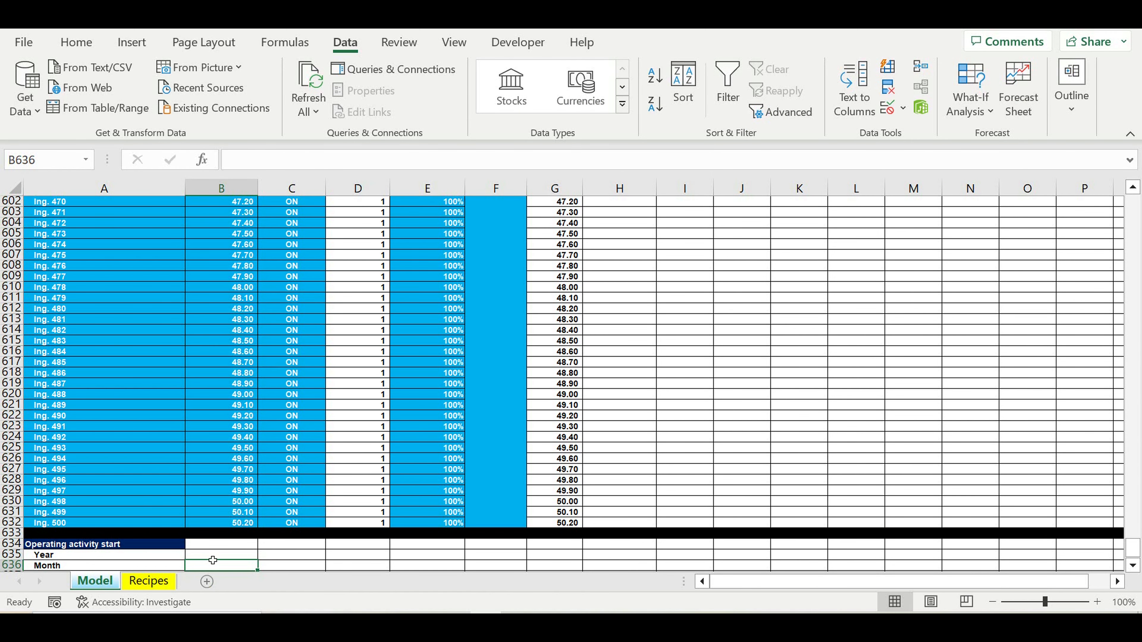
Step: Choose 2023 as the start year in B635 and fill the cell with light blue
left_click(212, 558)
left_click(262, 555)
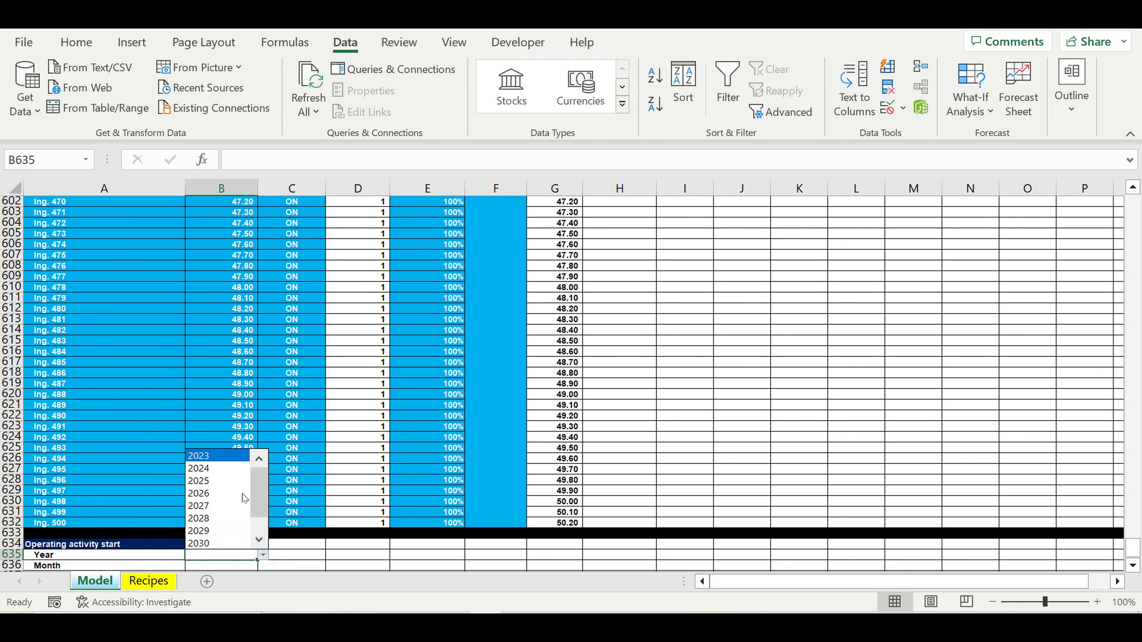
left_click(221, 456)
scroll(328, 393, "down", 4)
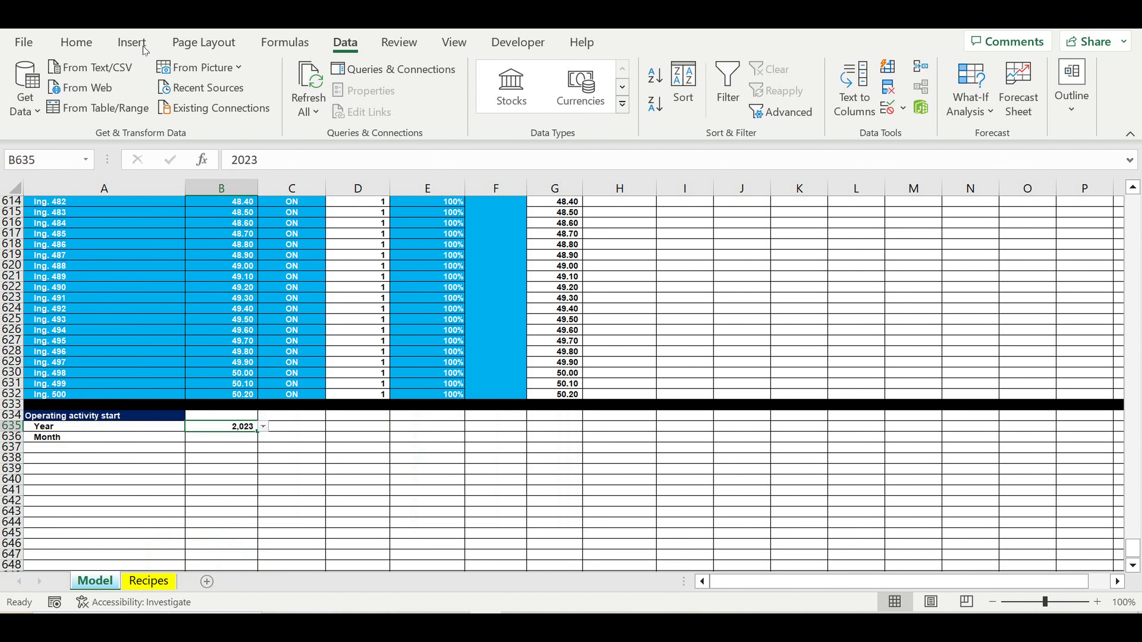
left_click(76, 42)
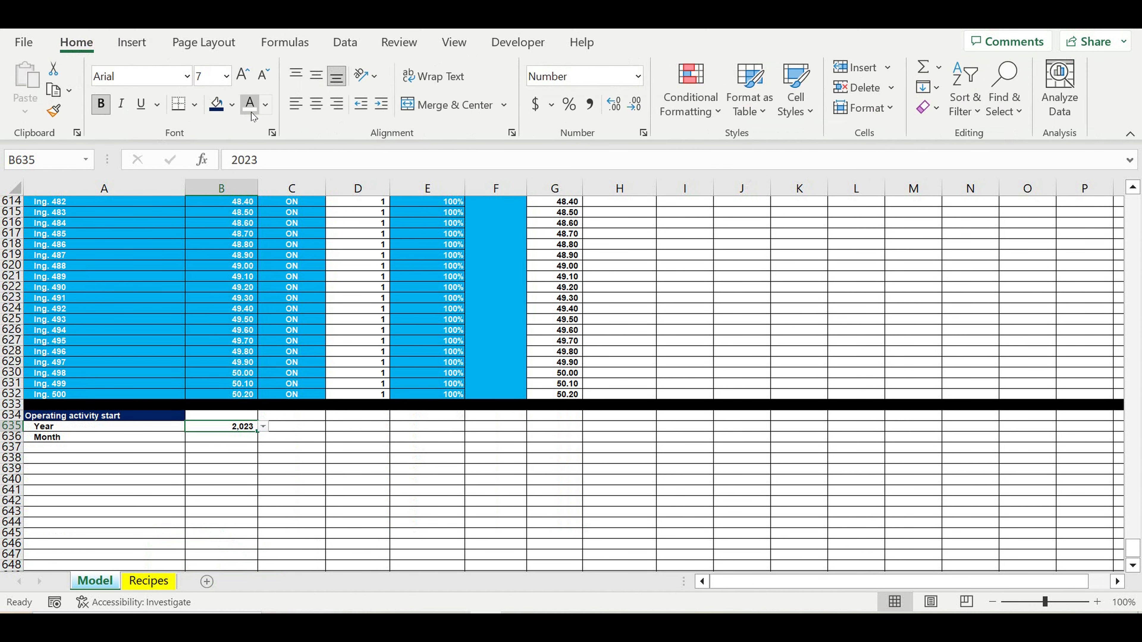
left_click(232, 104)
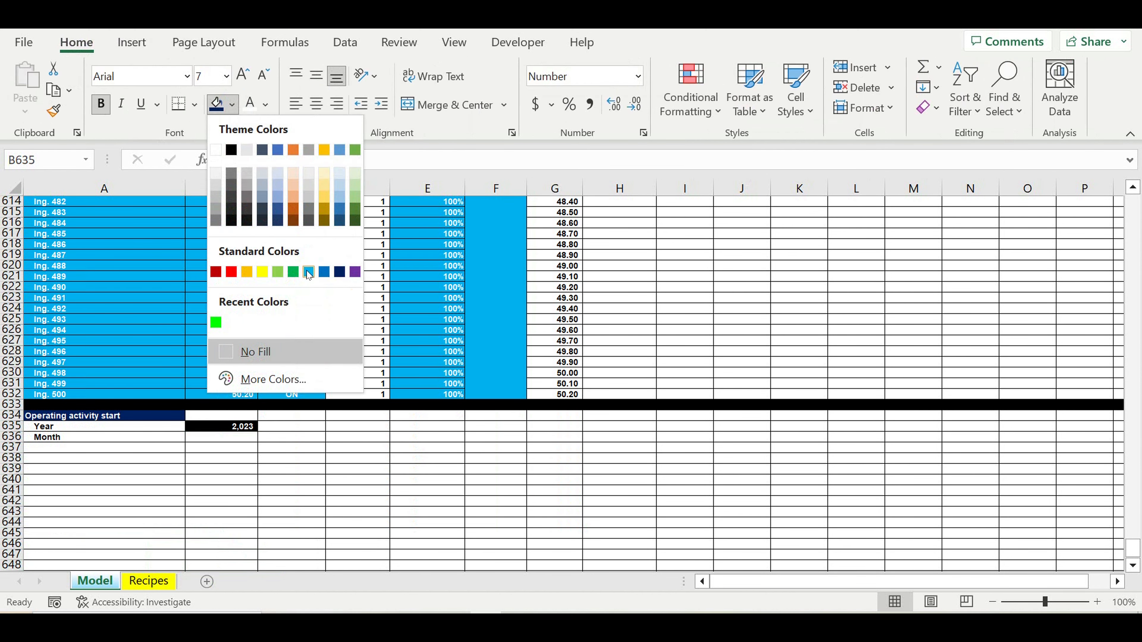
left_click(309, 272)
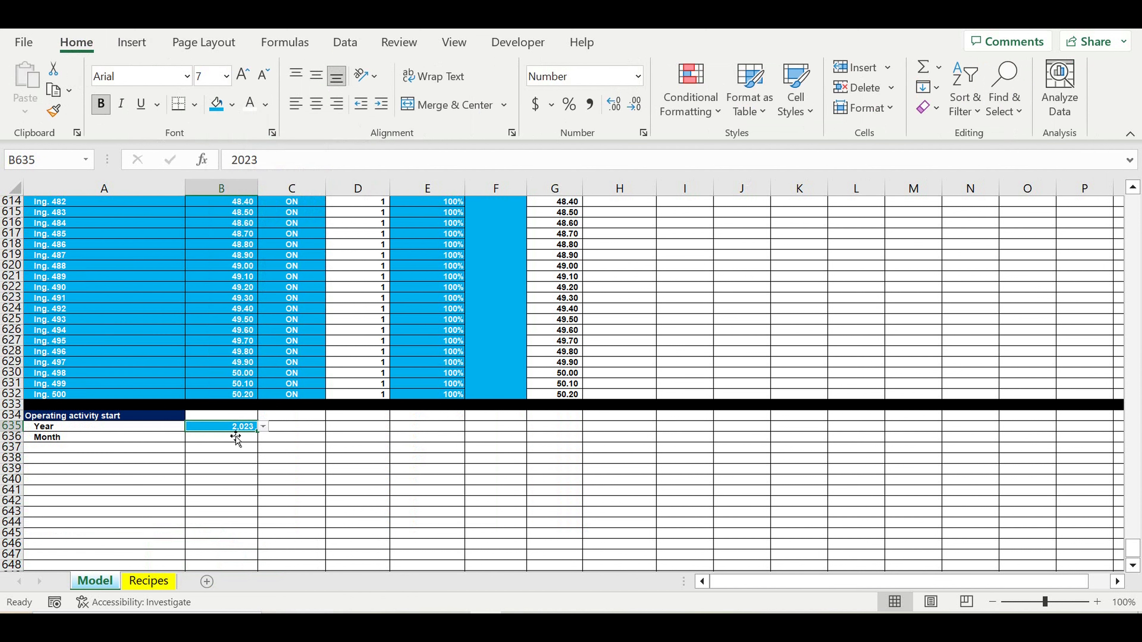
Step: Format the year in B635 as a number without the 1000 separator
right_click(228, 426)
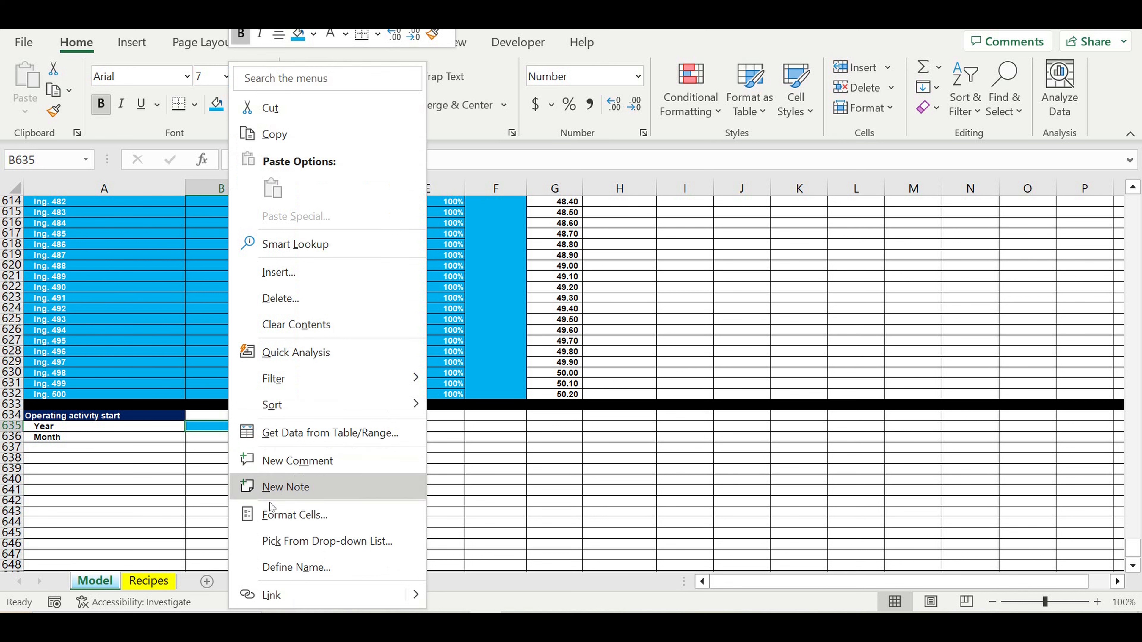
left_click(278, 520)
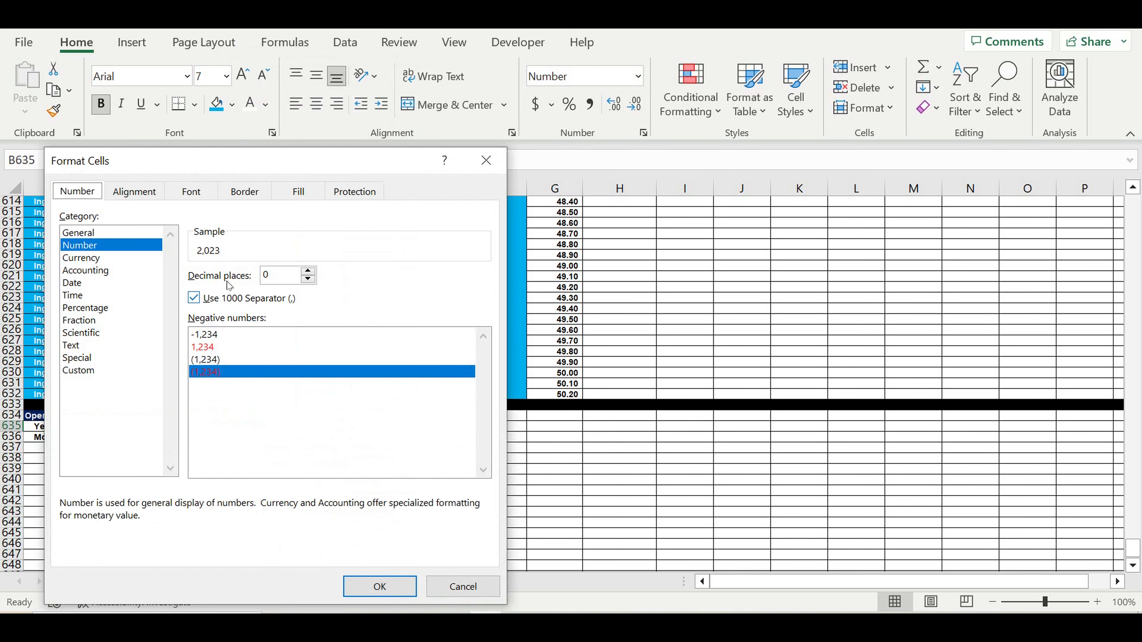
left_click(195, 298)
left_click(379, 586)
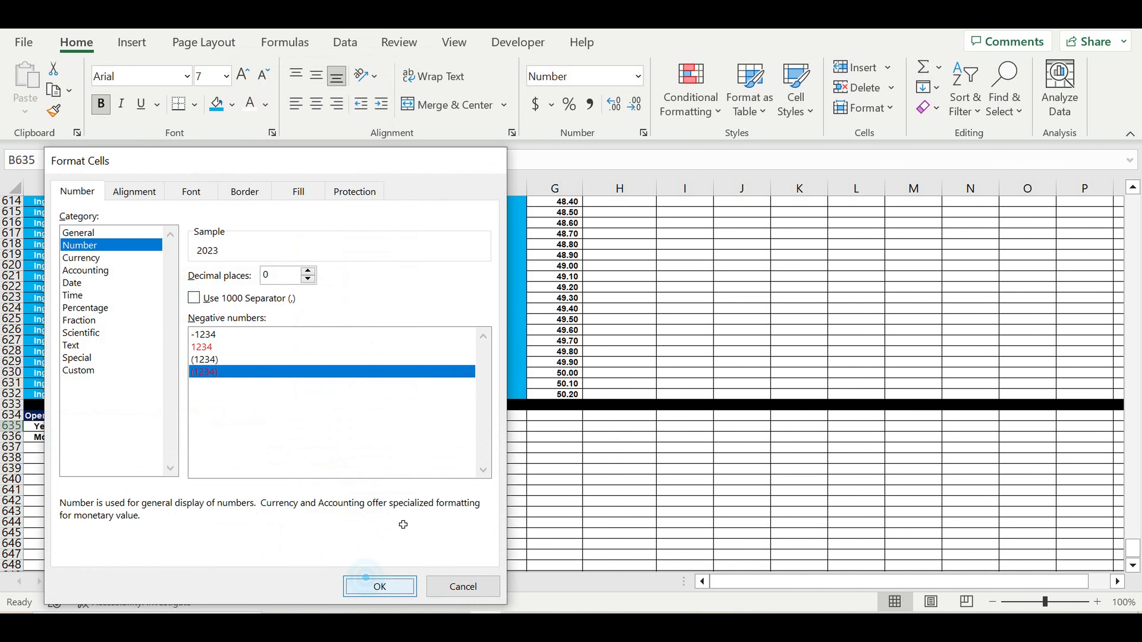
left_click(403, 484)
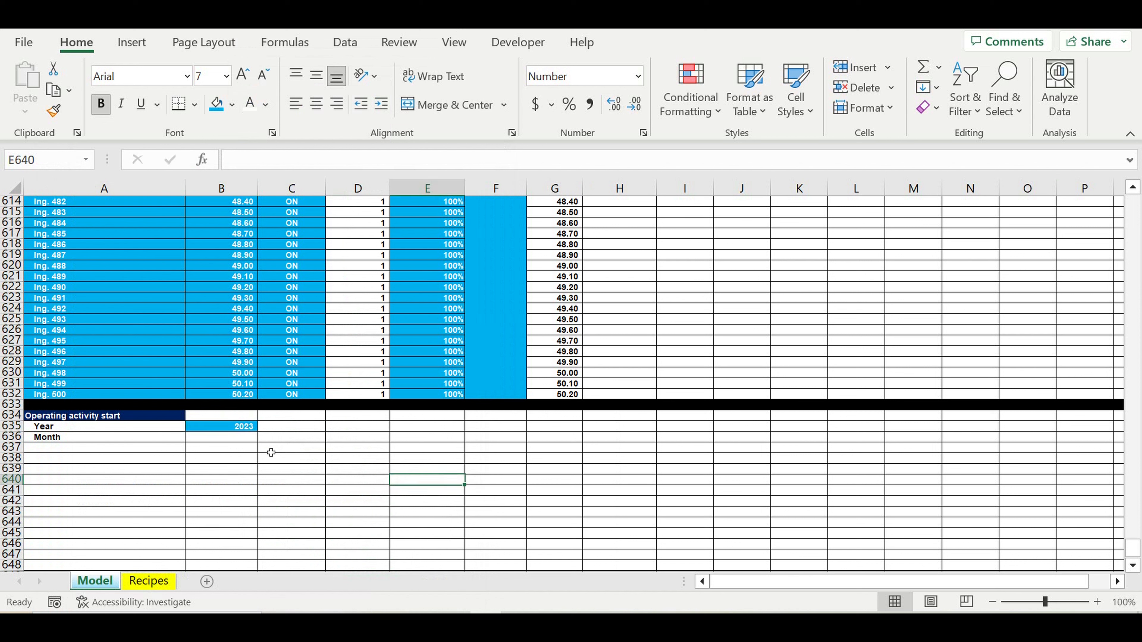
Step: Add list data validation to the Month cell B636, using the month names in C1:C12 as the source
left_click(243, 439)
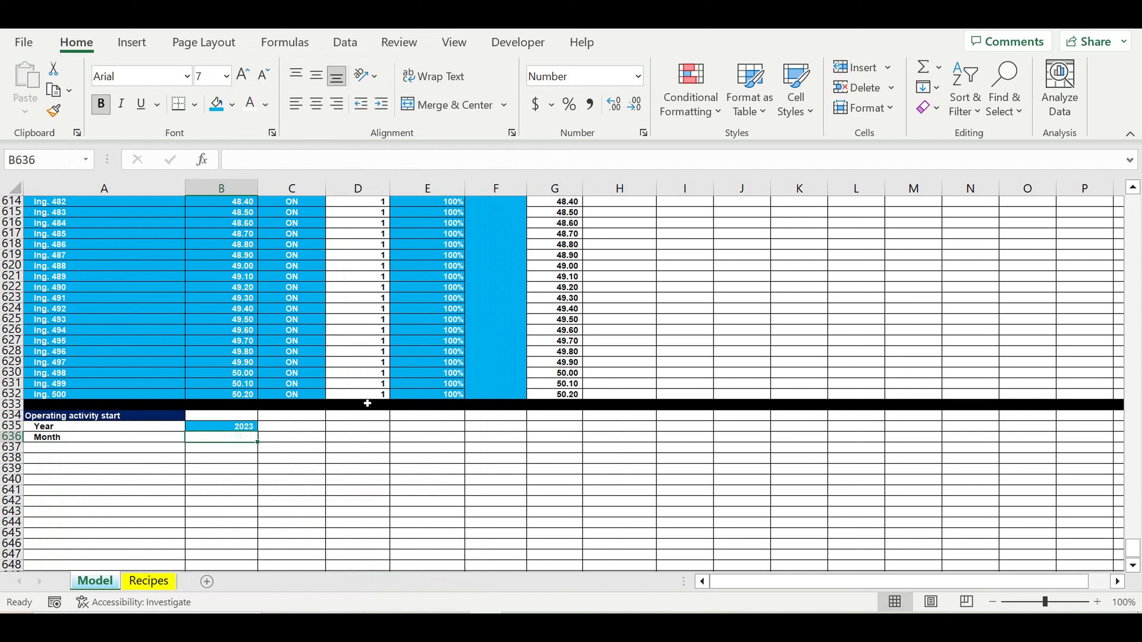
left_click(351, 44)
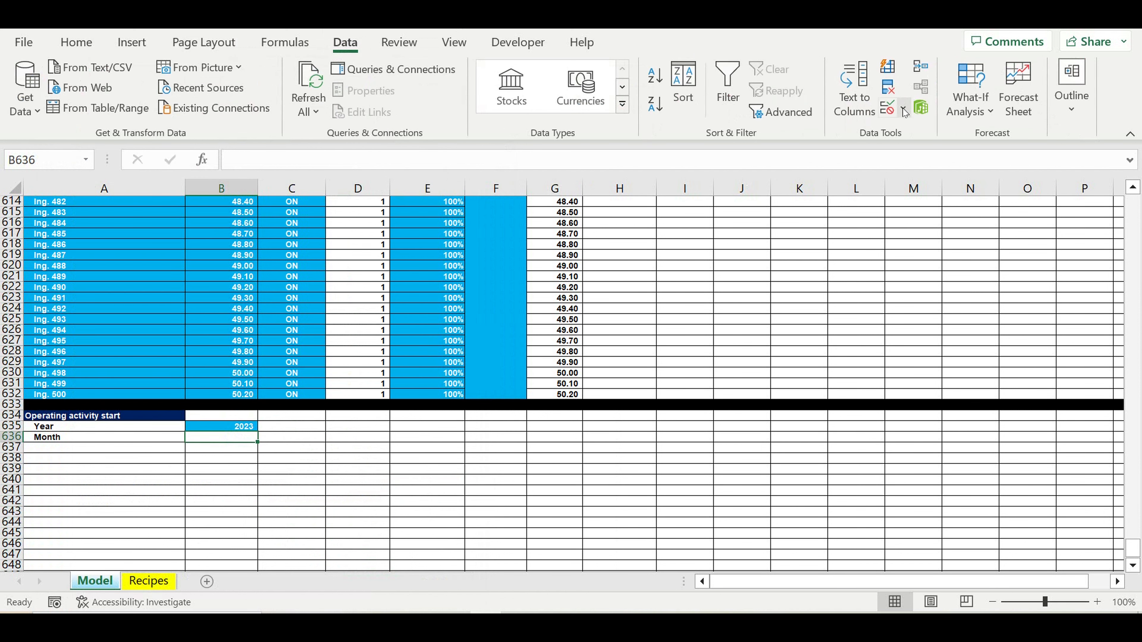
left_click(905, 112)
left_click(926, 131)
left_click(711, 108)
left_click(630, 155)
left_click(827, 185)
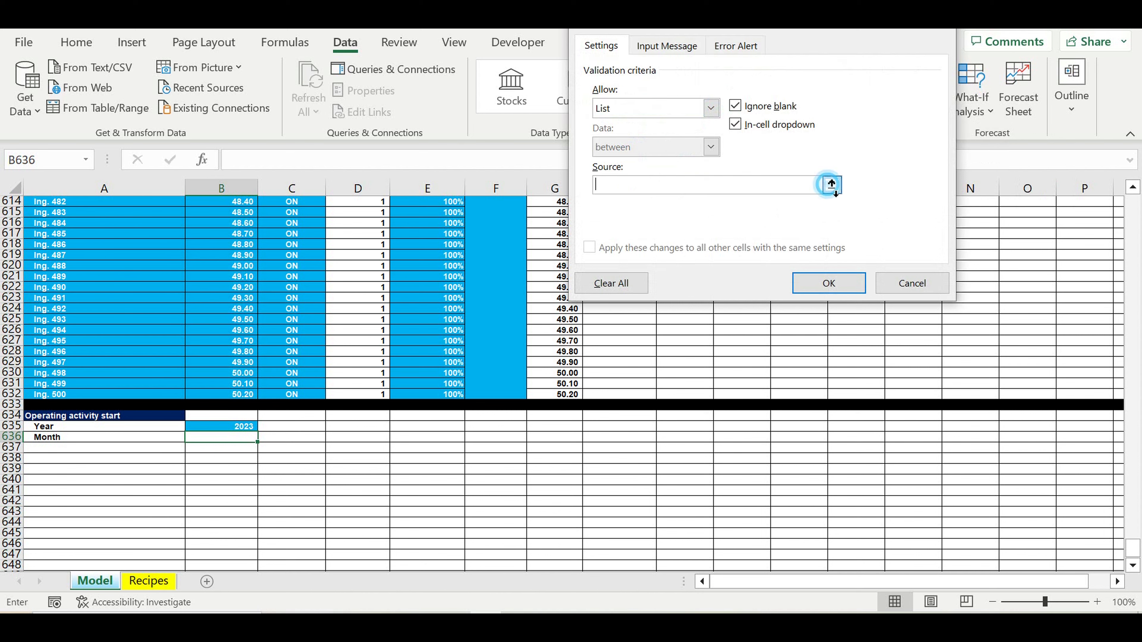
left_click_drag(1135, 552, 1122, 80)
left_click(297, 204)
key("ctrl+shift+Down")
key("Return")
key("Return")
key("Return")
Step: Choose May as the start month in B636
left_click(250, 557)
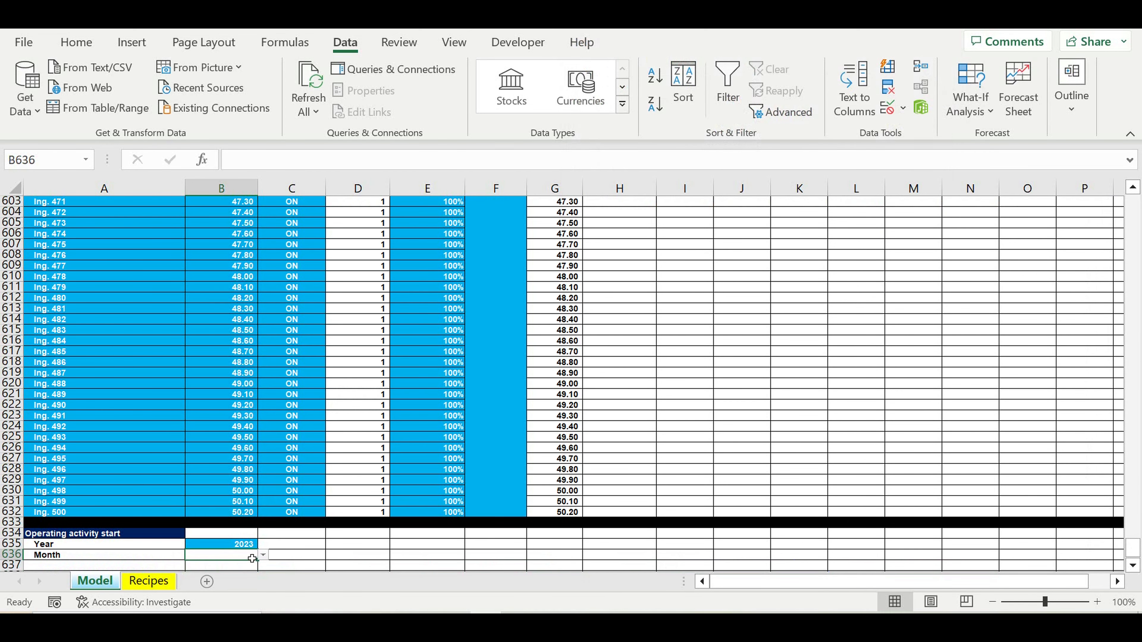
left_click(263, 555)
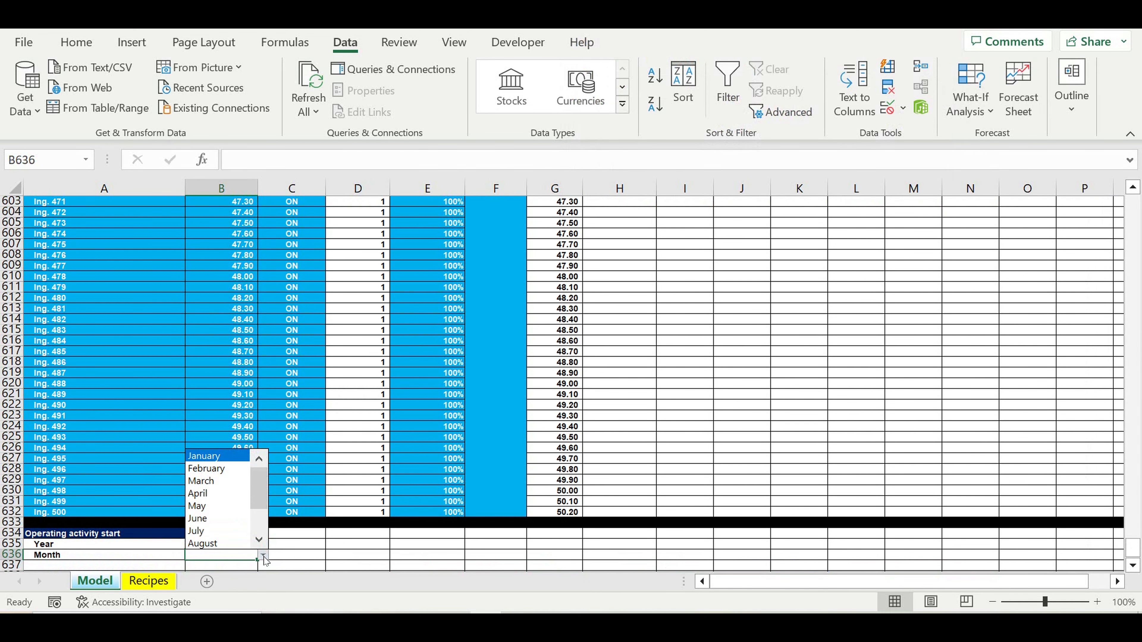
left_click(218, 507)
Step: Center the month in B636 and give the cell a light blue fill with white text
left_click(77, 42)
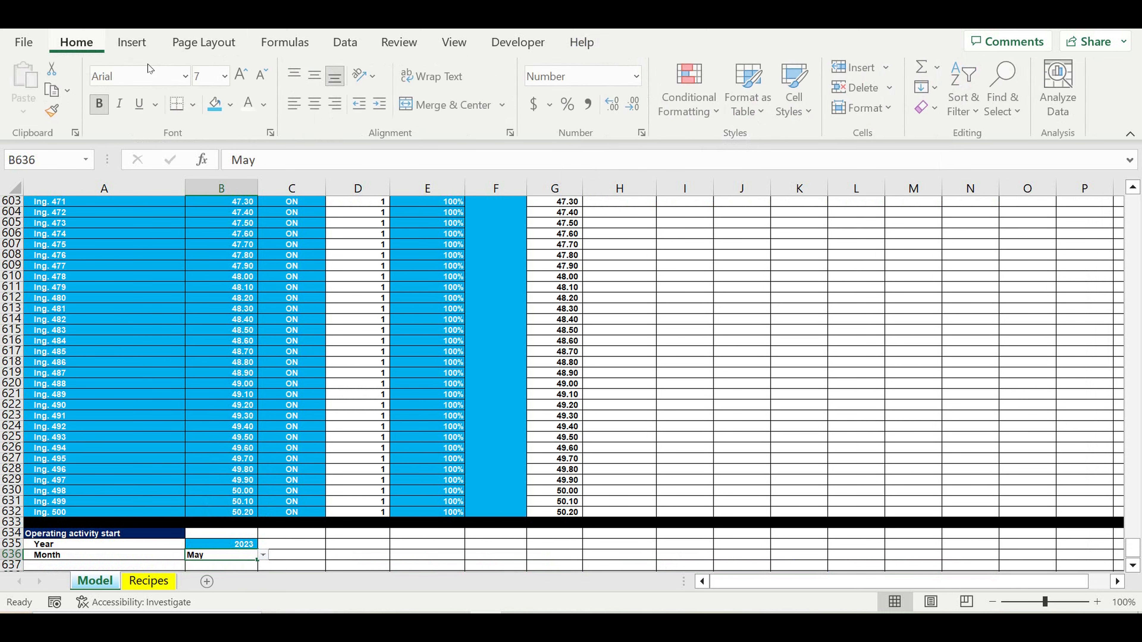
left_click(310, 107)
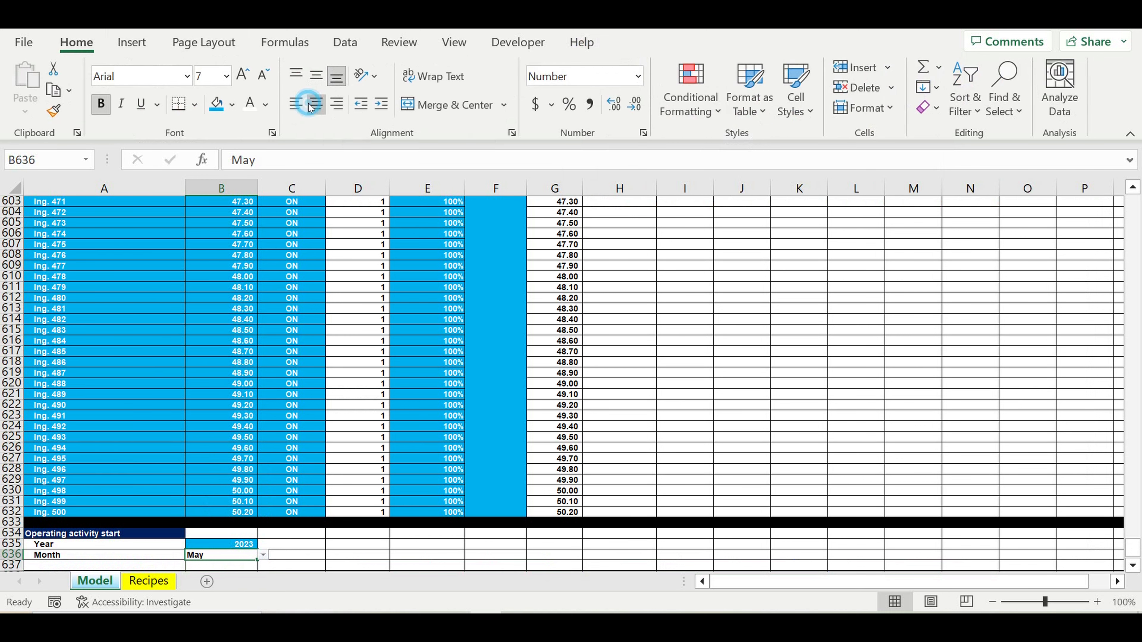
left_click(217, 104)
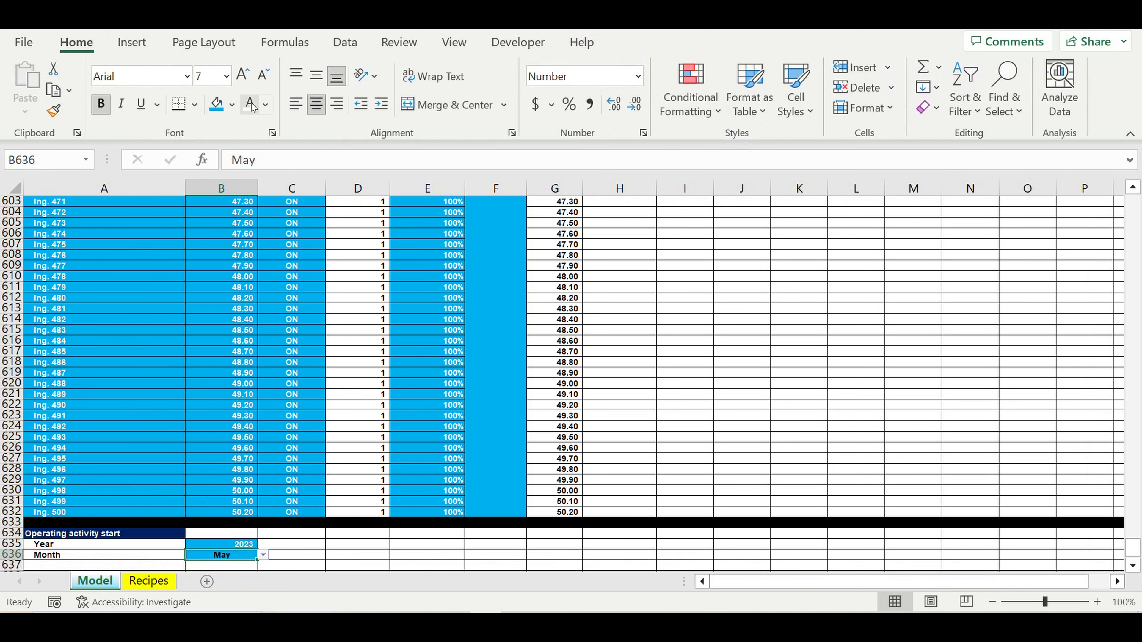
left_click(250, 105)
Step: Center the year in B635
left_click(242, 548)
left_click(316, 104)
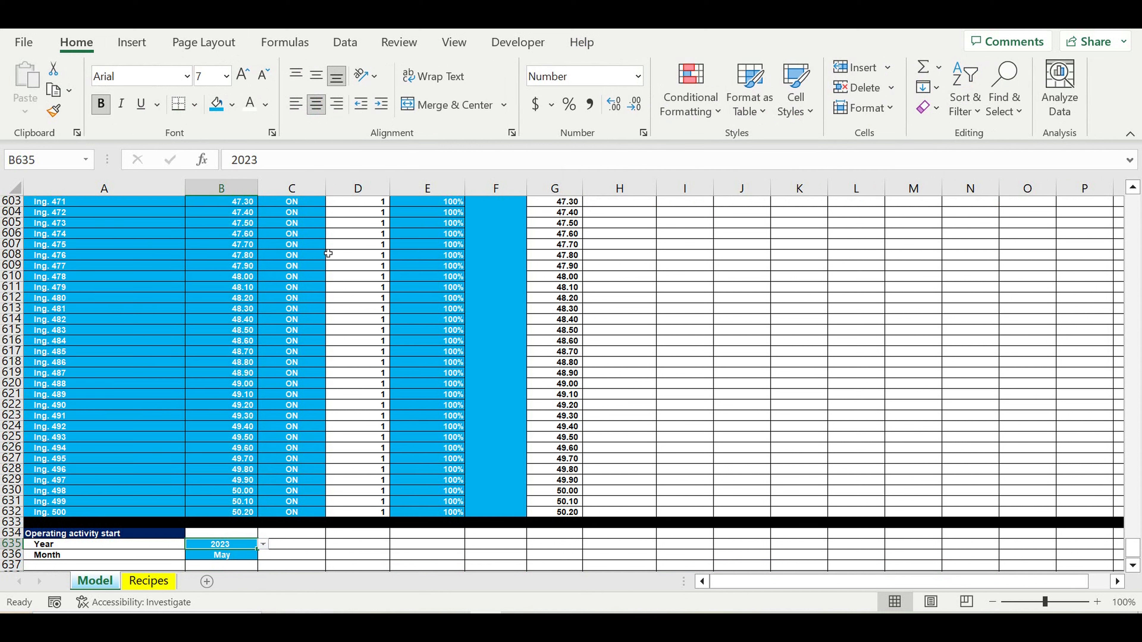
left_click(402, 354)
Step: Right-align the year and month values in B635:B636
left_click(225, 546)
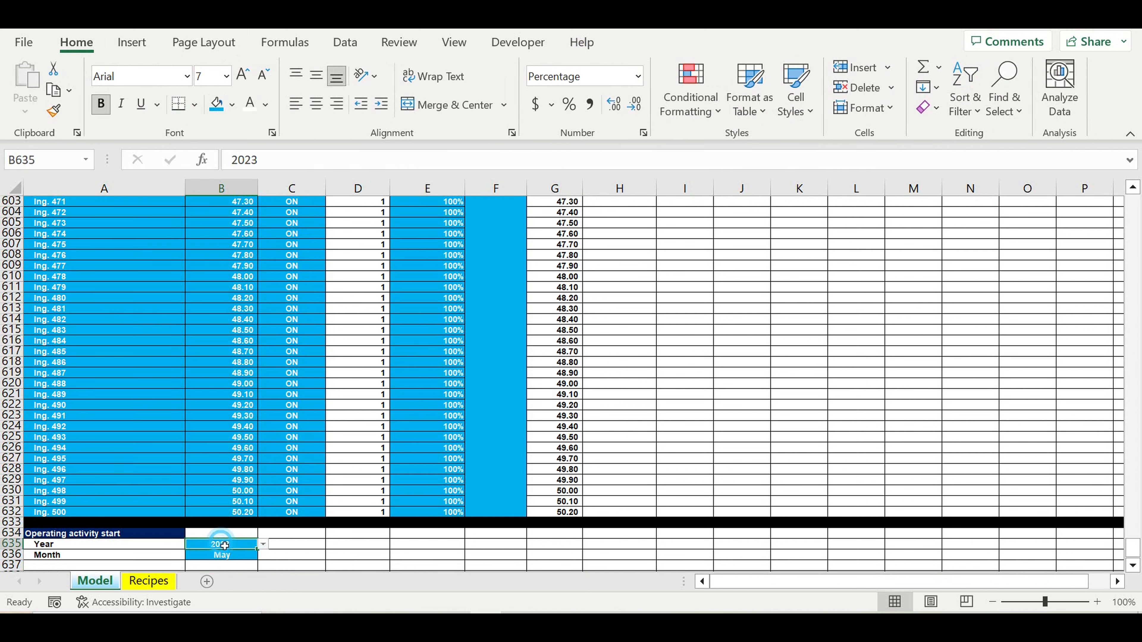
left_click_drag(224, 545, 224, 557)
left_click(337, 106)
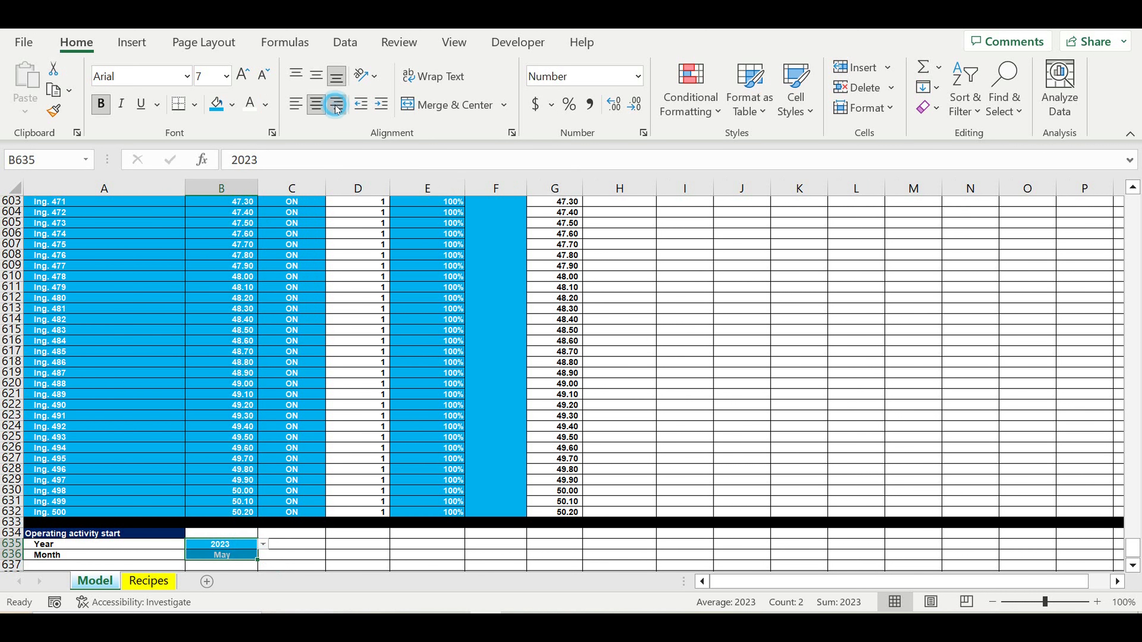
left_click(682, 353)
Step: Fill row 637 black as a separator below the Operating activity start section
scroll(612, 383, "down", 4)
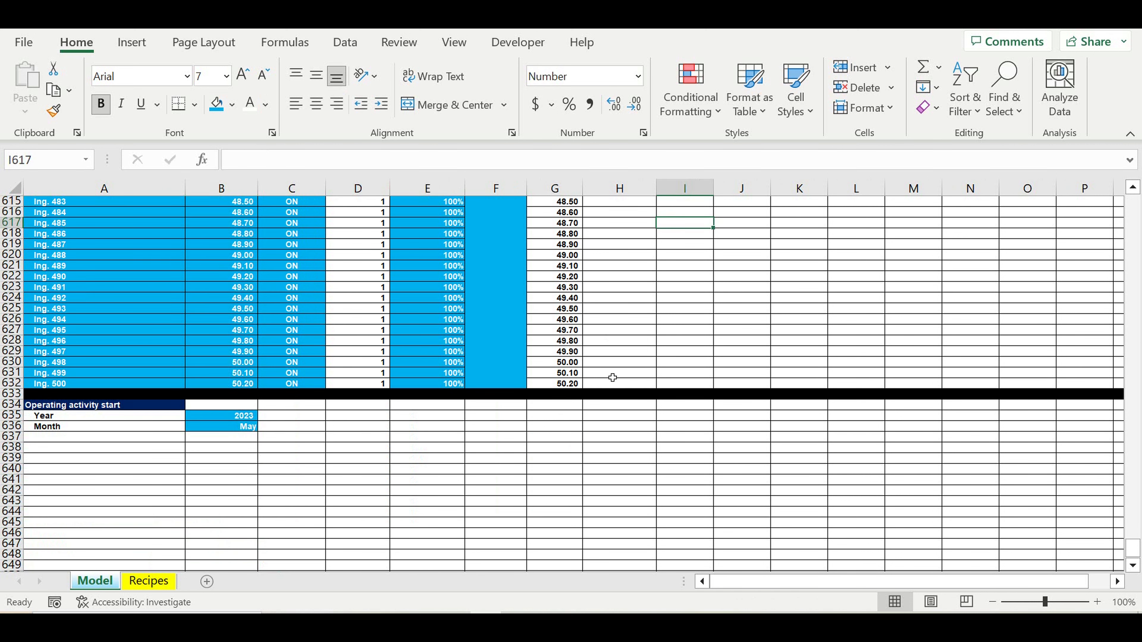
left_click(11, 436)
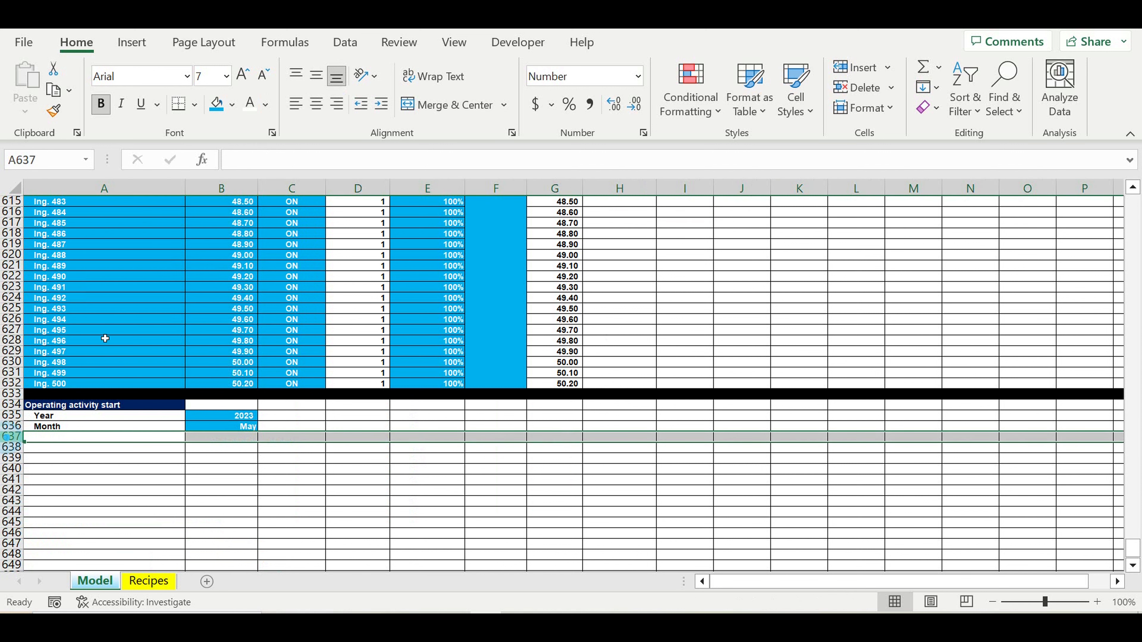
left_click(232, 105)
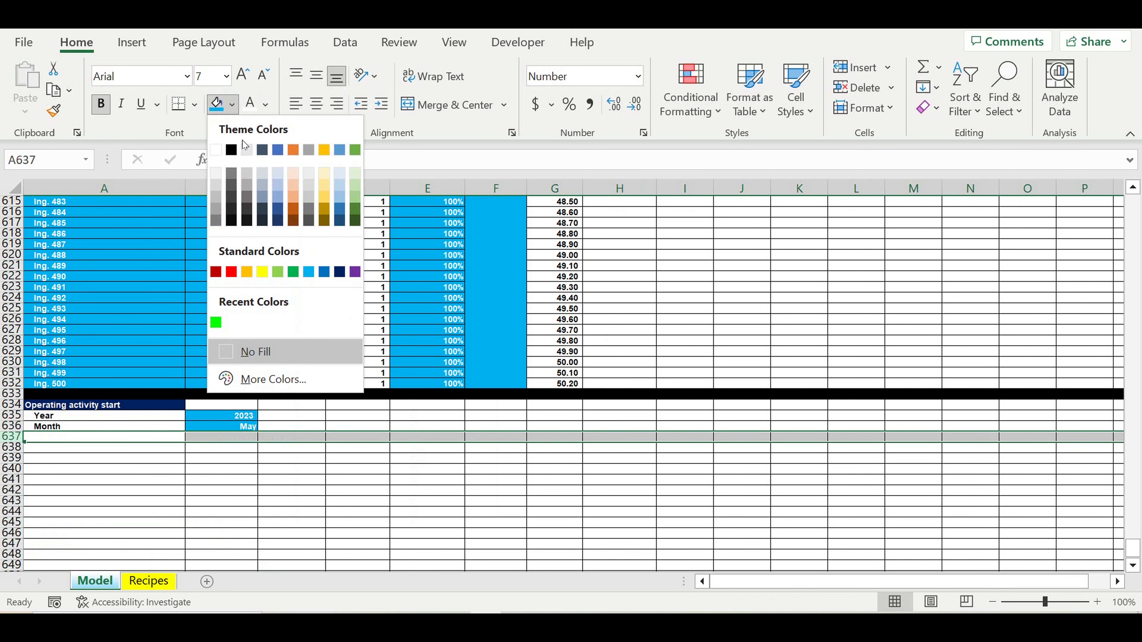
left_click(231, 151)
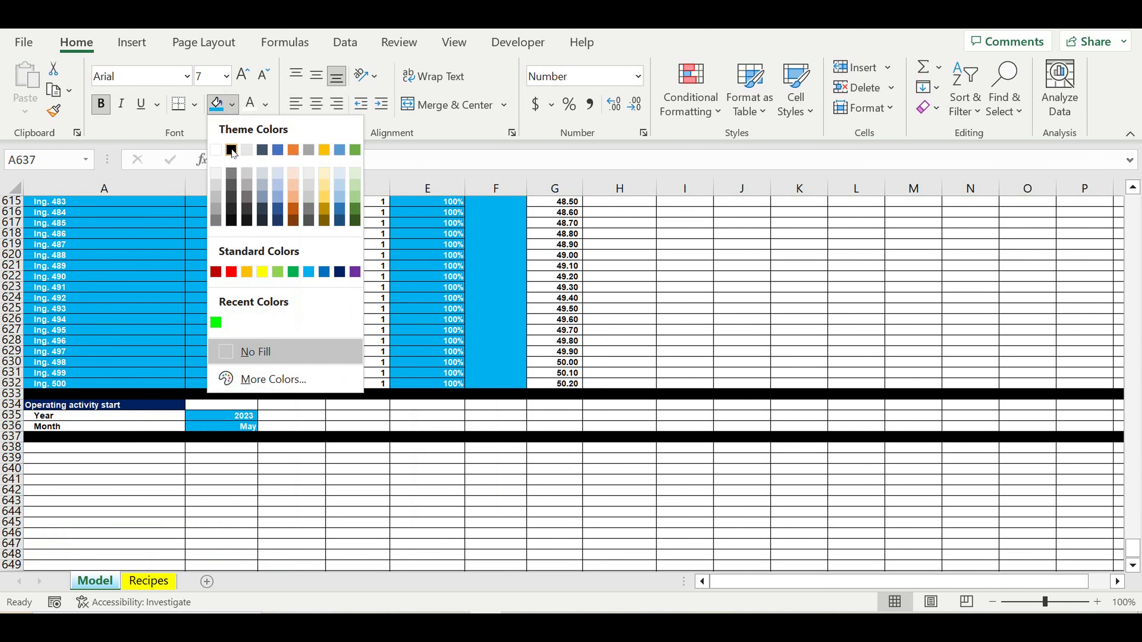
left_click(748, 311)
Step: Enter the section heading "Reaching target revenues" in A638
scroll(200, 389, "down", 3)
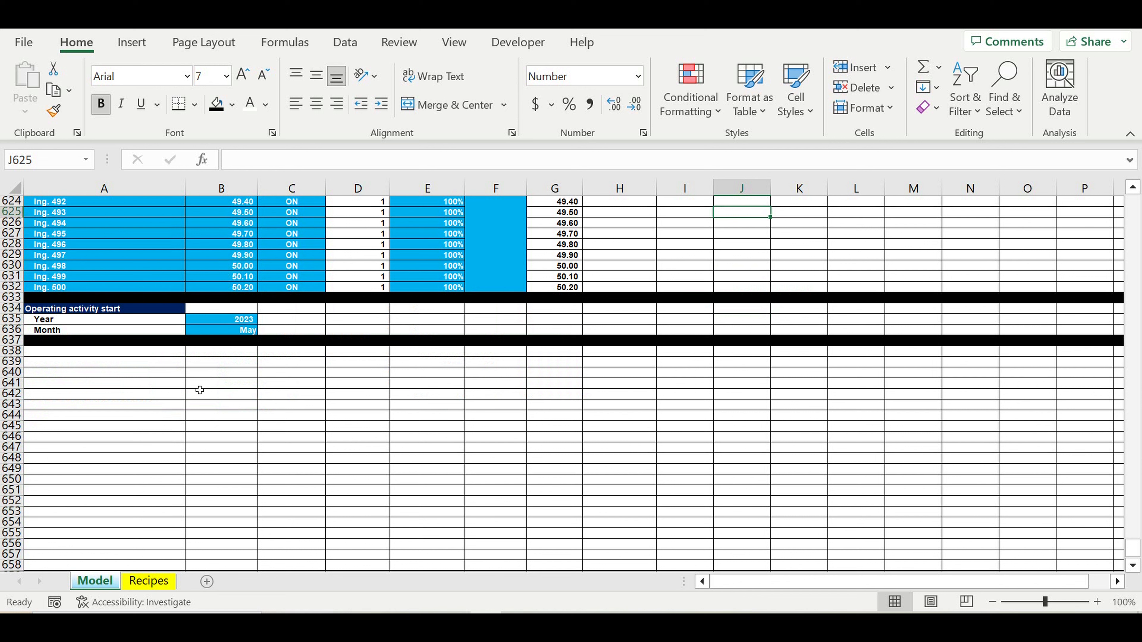
left_click(95, 358)
type("Re")
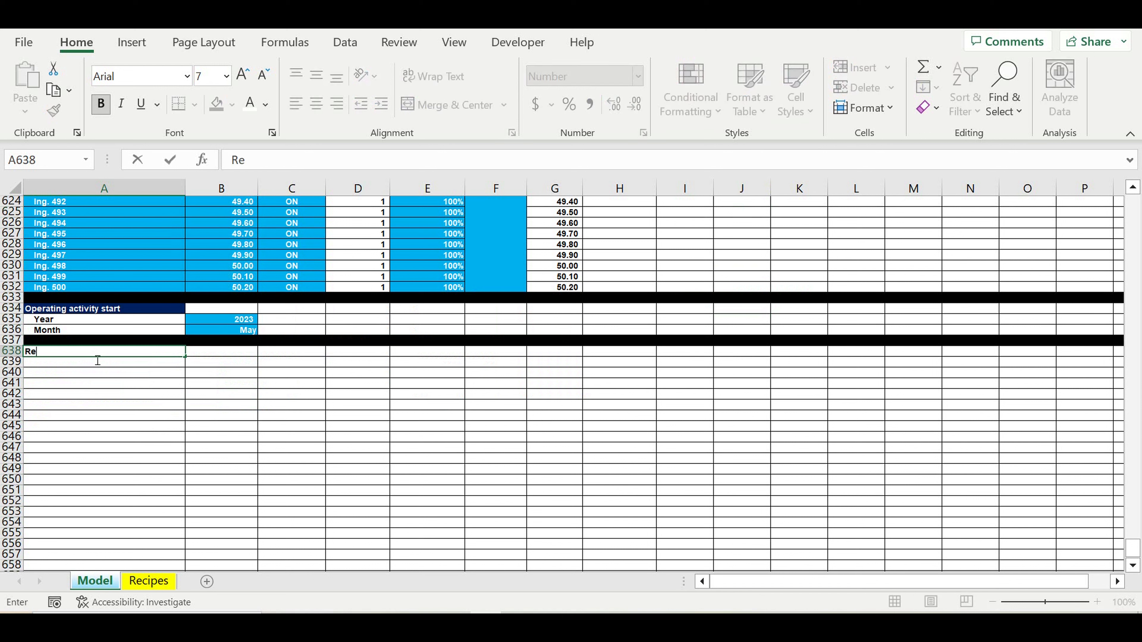
type("aching target revenues")
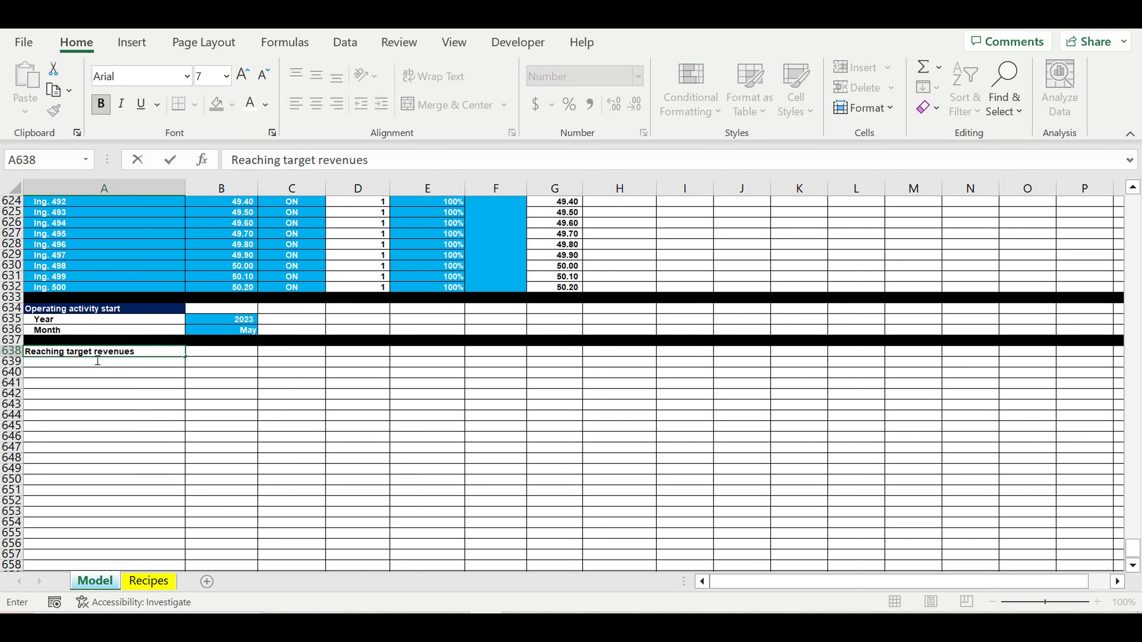
key("Return")
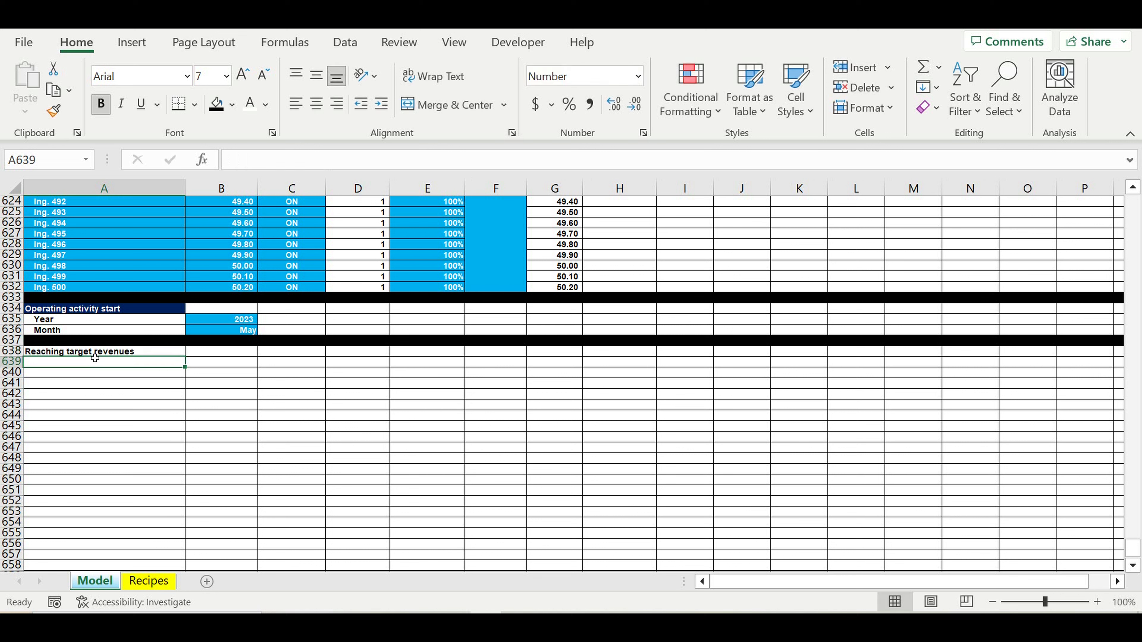
Step: Number the columns from 1 to 13 in B639:N639, starting with 1 in B639 and filling =B639+1 from C639 across to N639
left_click(222, 365)
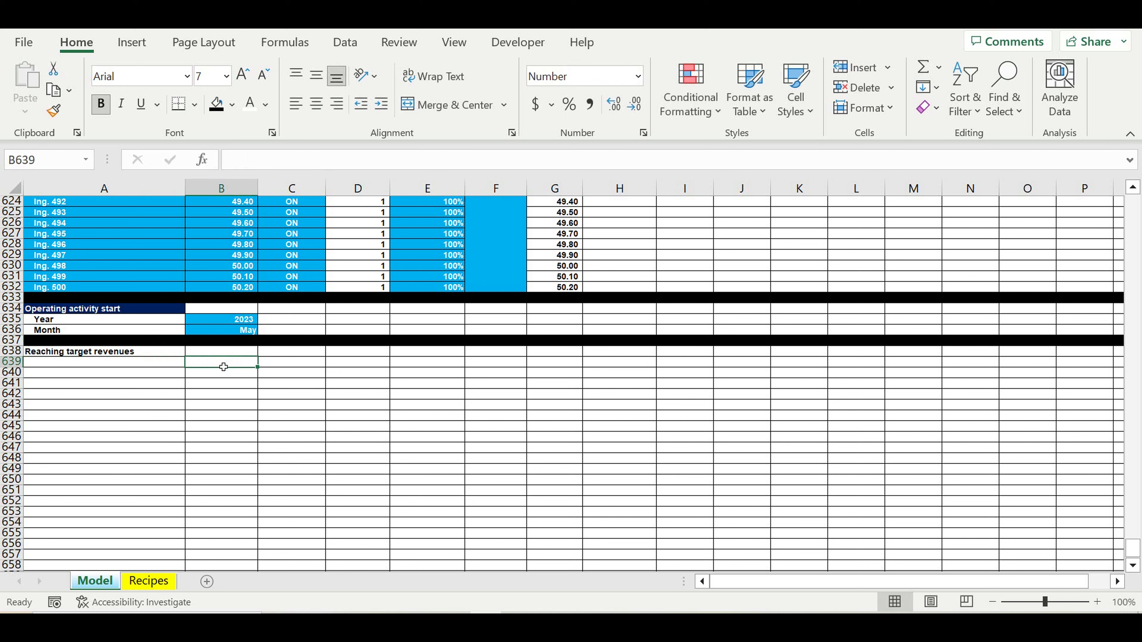
type("1")
key("Tab")
type("=")
left_click(223, 365)
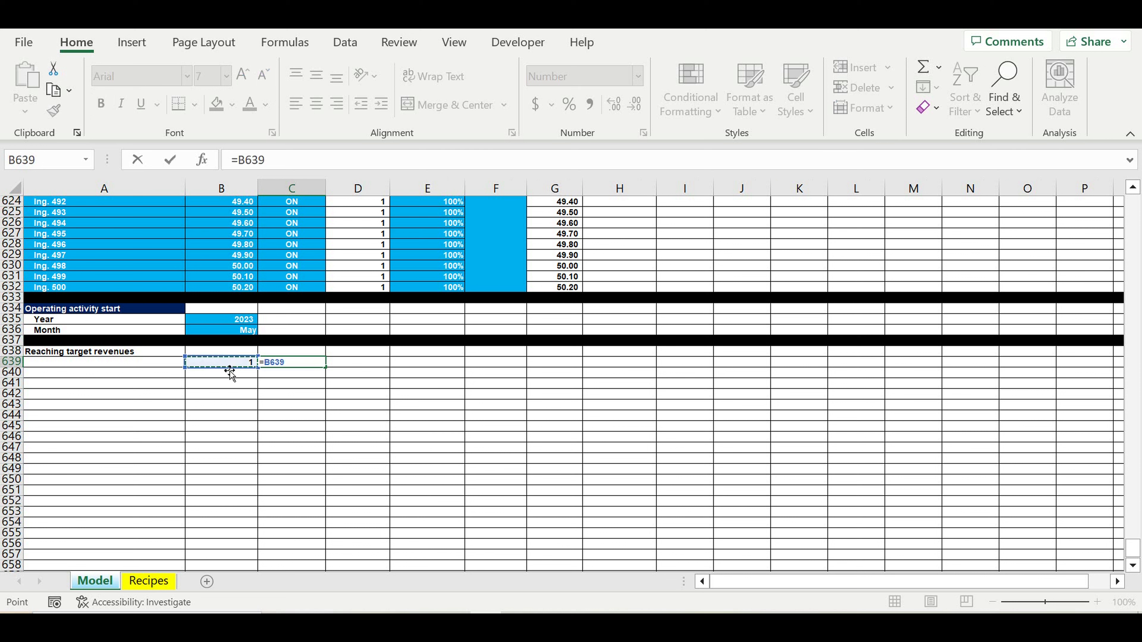
type("+1")
key("Return")
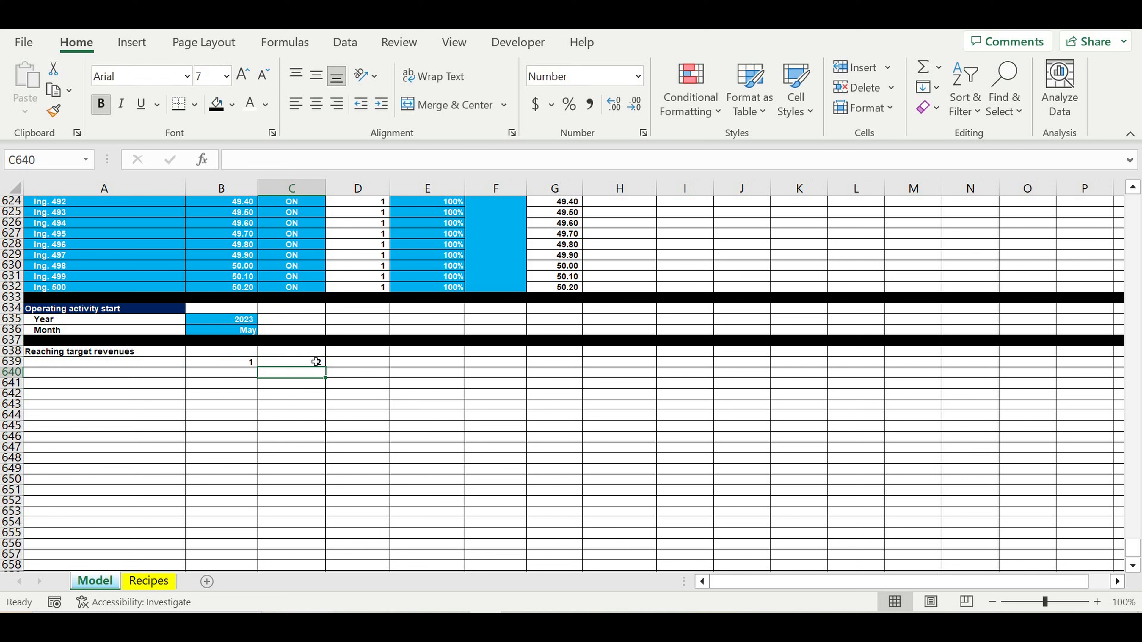
left_click(314, 363)
left_click_drag(325, 367, 990, 374)
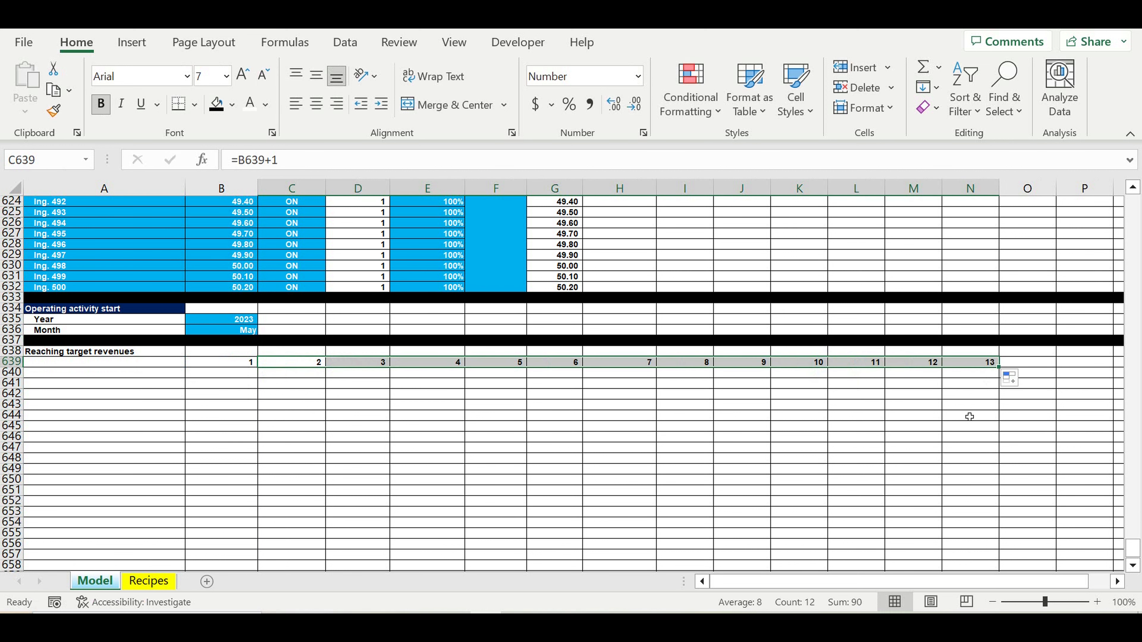
left_click(966, 414)
left_click(981, 365)
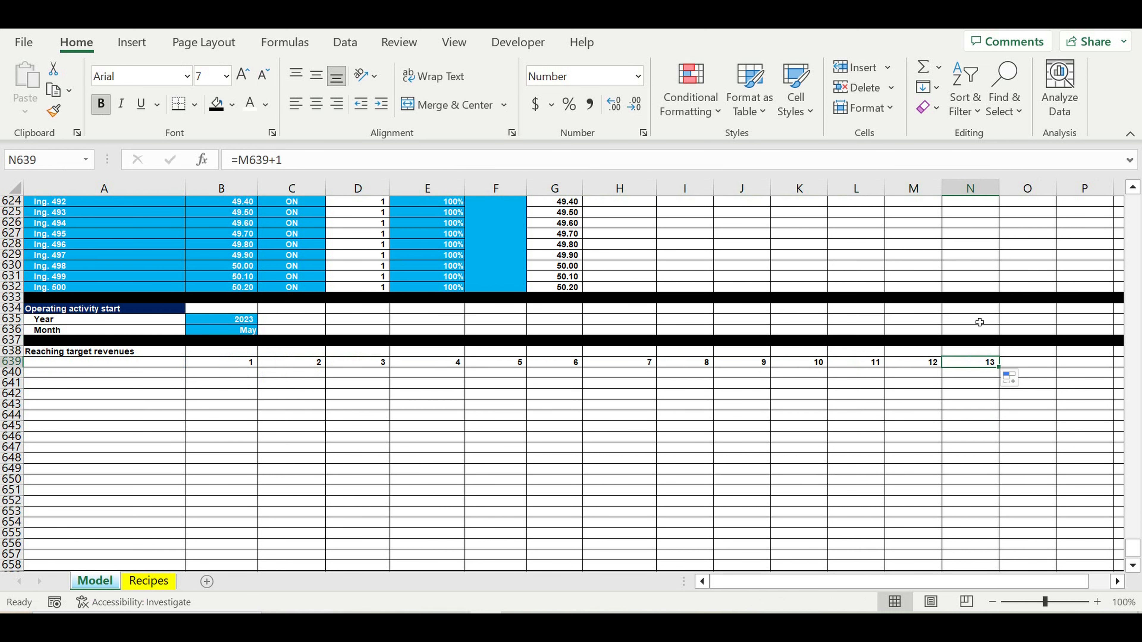
Step: Center the numbers in B639:N639 and fill the Reaching target revenues heading in A638 yellow
left_click_drag(970, 362, 222, 363)
left_click(316, 104)
left_click(104, 352)
left_click(232, 104)
left_click(262, 274)
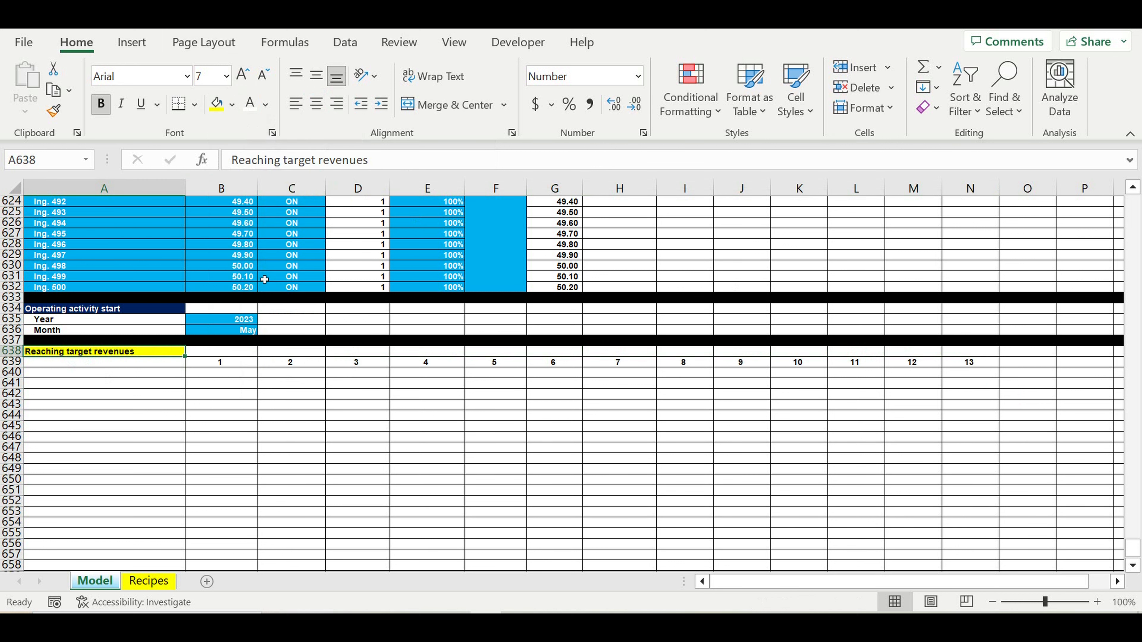
Step: Link B640 to the start year with =B635 and B641 to the start month with =B636
left_click(245, 425)
left_click(224, 376)
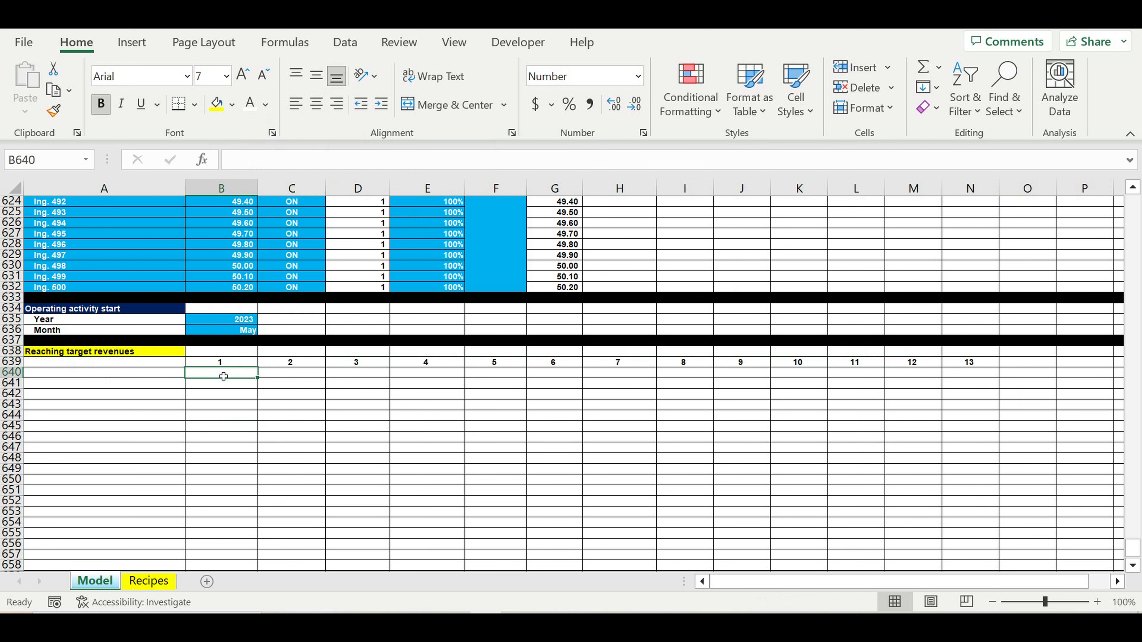
type("=")
left_click(228, 324)
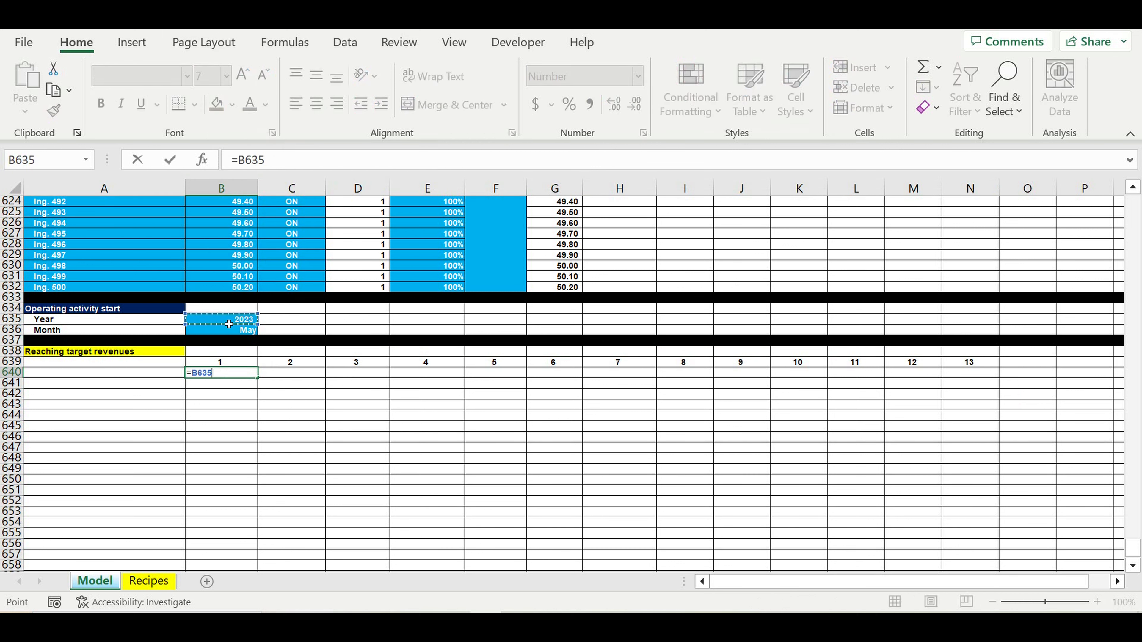
key("Return")
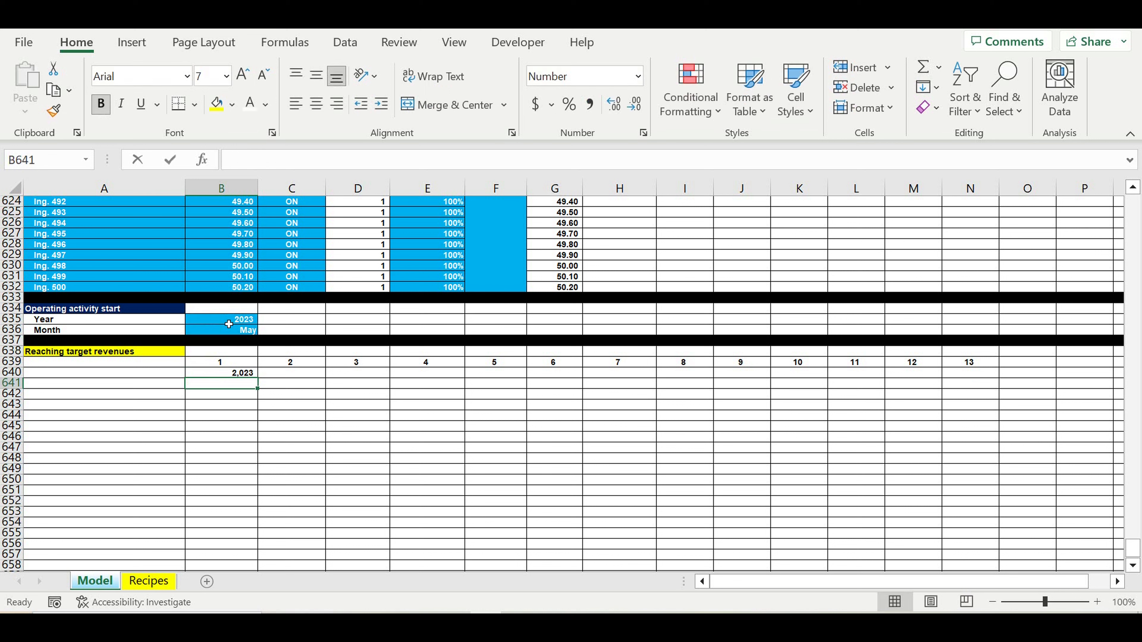
type("=")
left_click(223, 333)
key("Return")
Step: Remove the thousands separator from row 640's number format and center the row
left_click(11, 373)
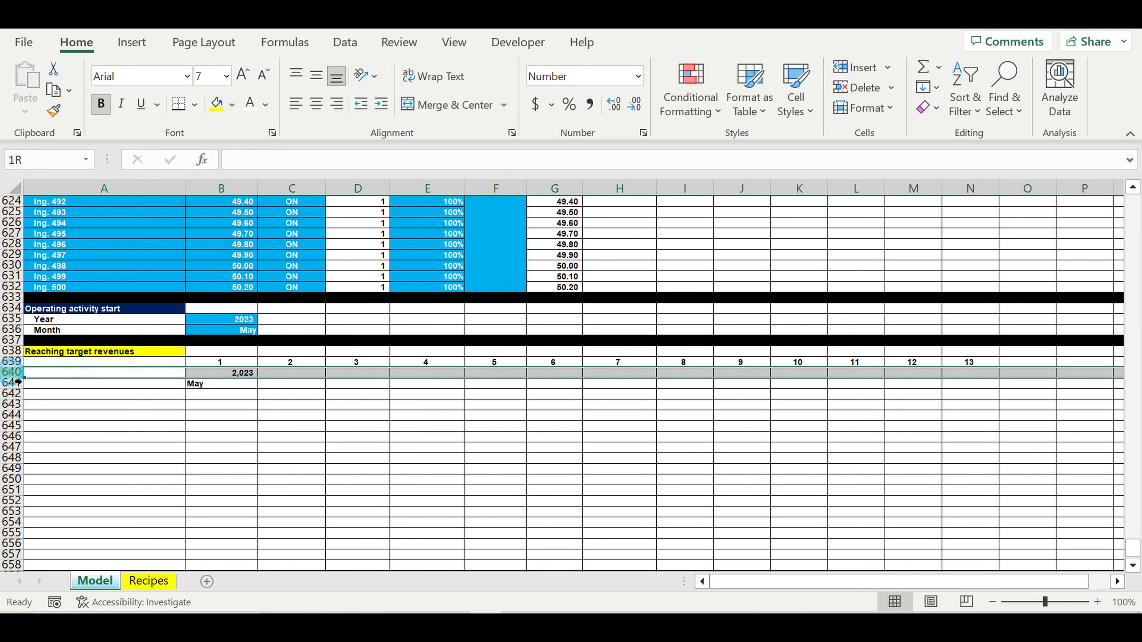
right_click(12, 373)
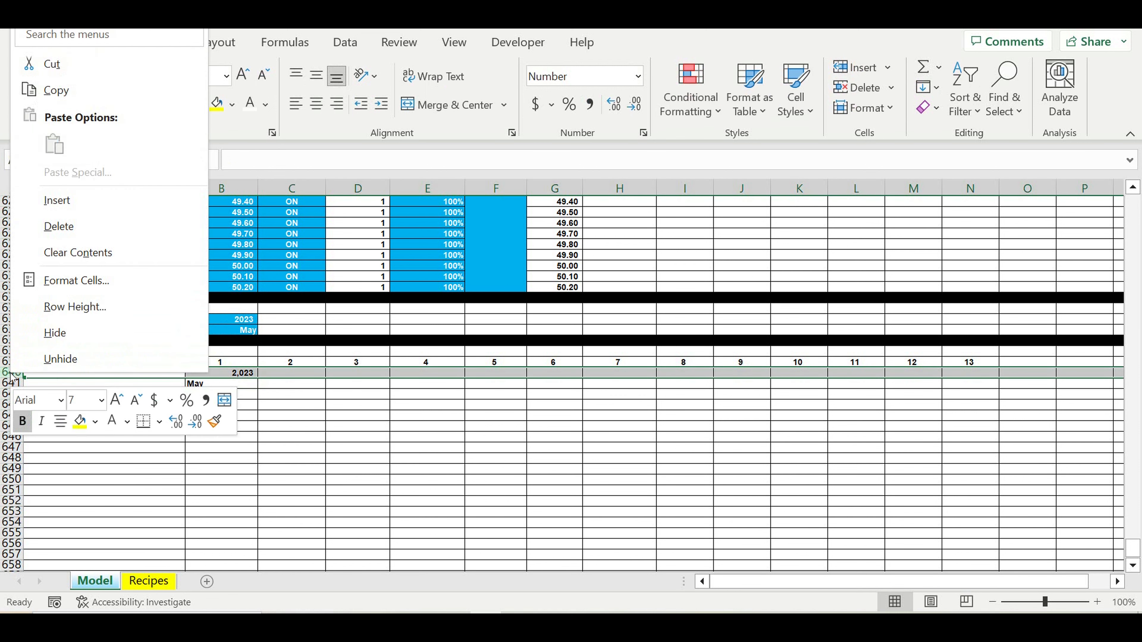
left_click(61, 280)
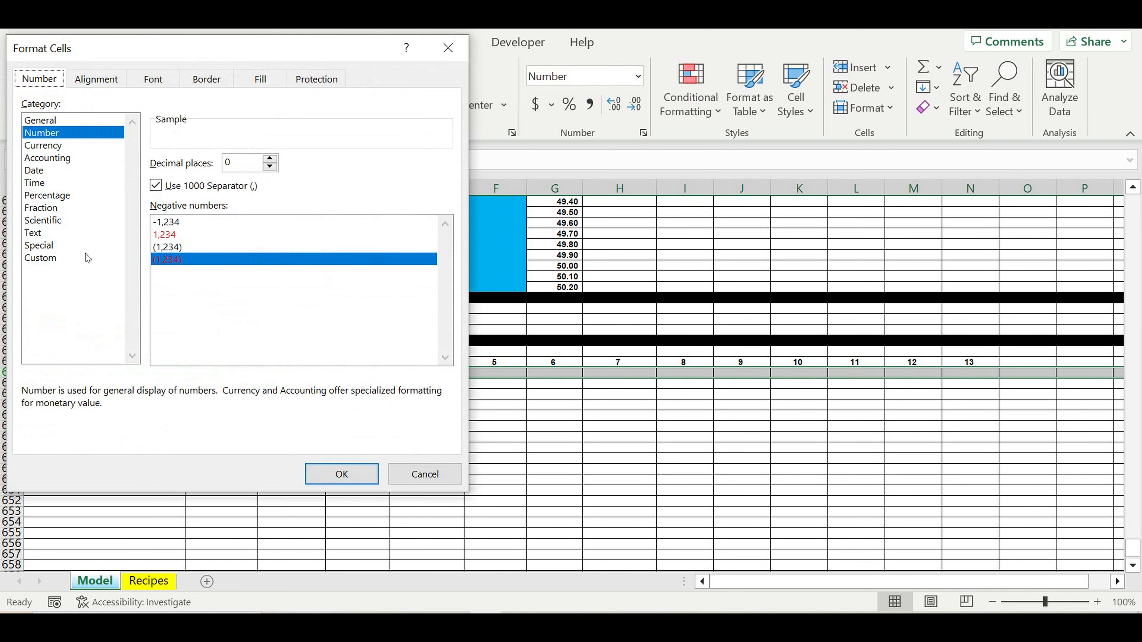
left_click(155, 185)
left_click(369, 478)
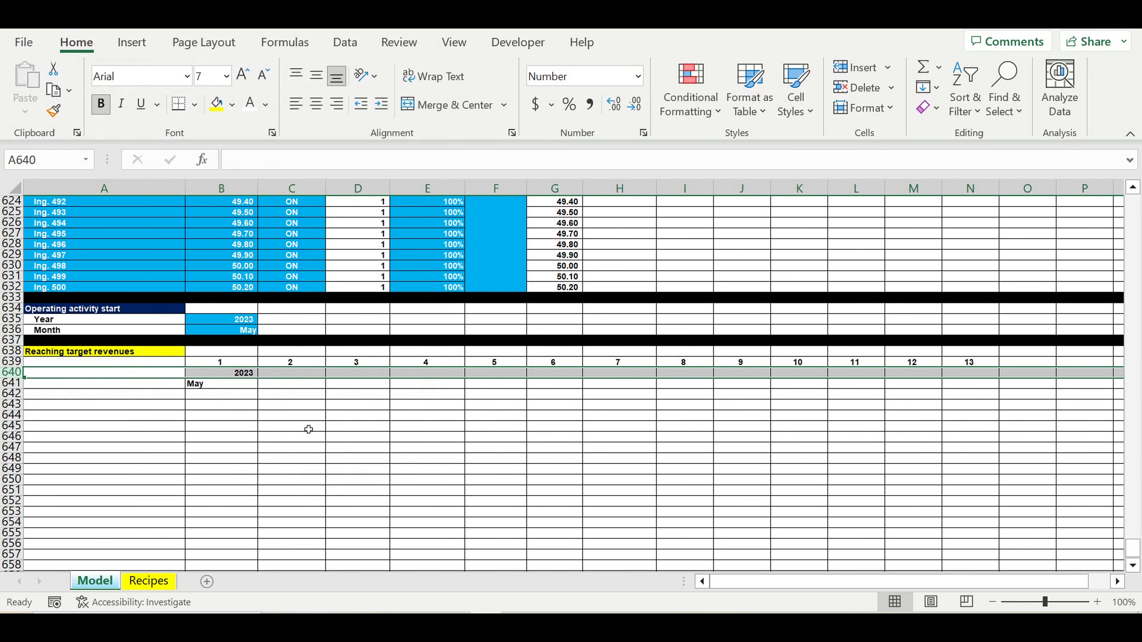
left_click(316, 104)
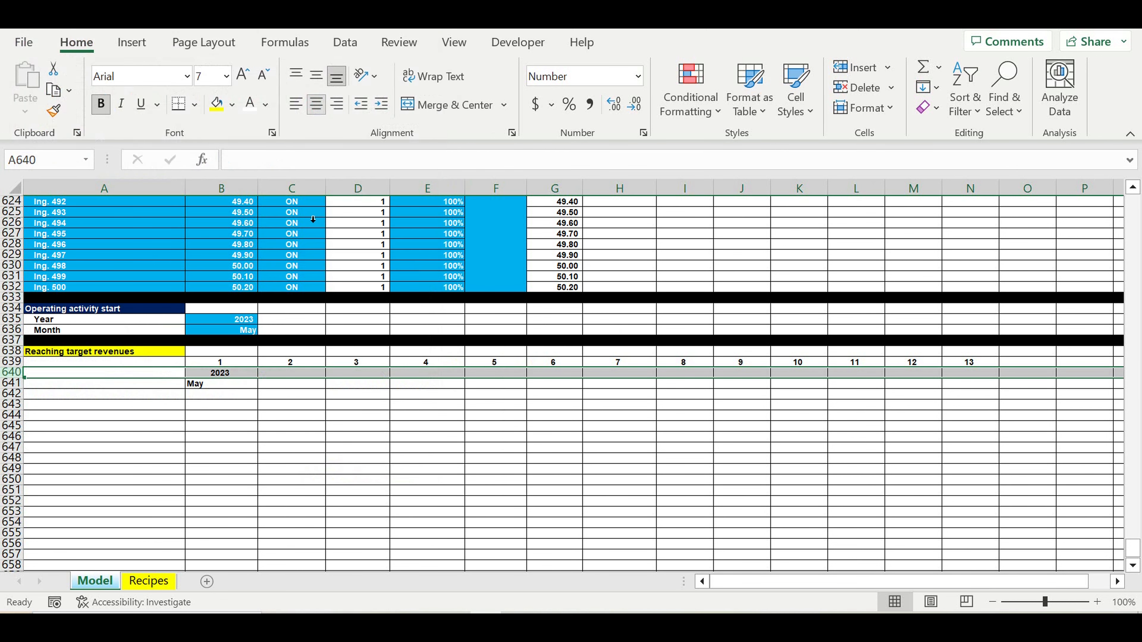
left_click(291, 450)
Step: Number the month list 1 to 12 in D1:D12, with 1 in D1 and =D1+1 filled from D2 down to D12
left_click(234, 383)
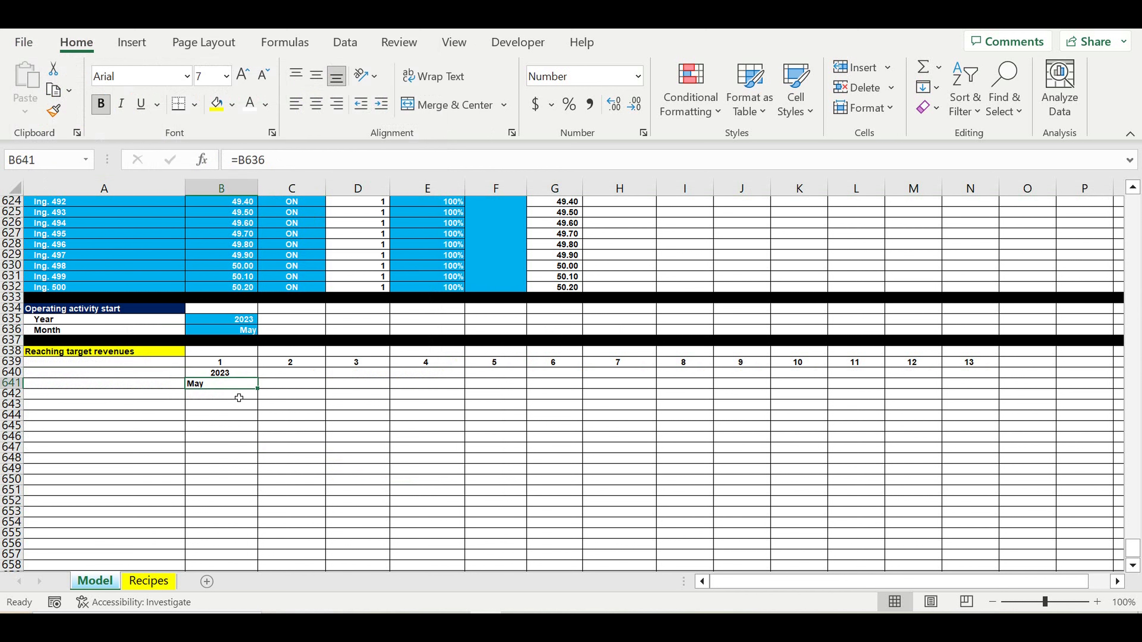
left_click(230, 395)
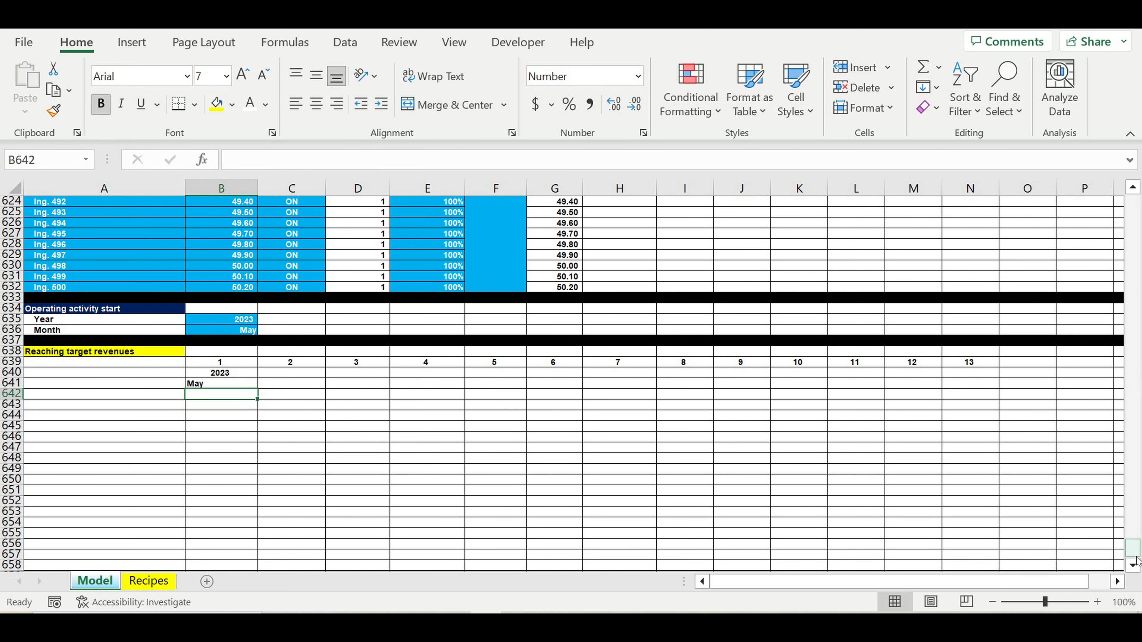
left_click_drag(1133, 548, 1133, 200)
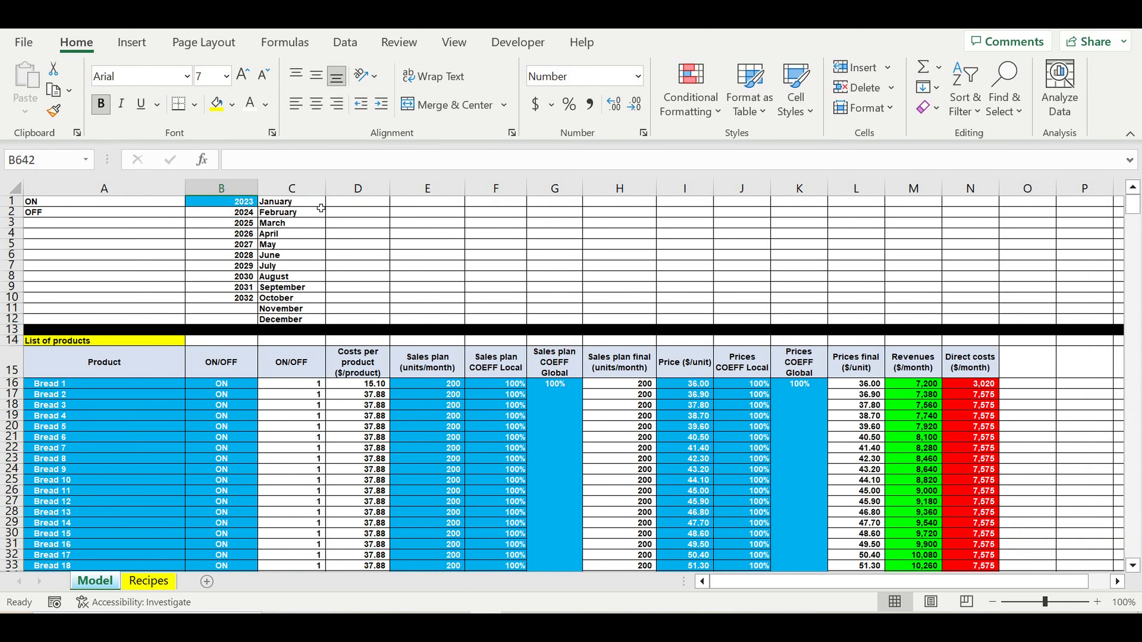
left_click(343, 202)
type("1")
key("Return")
type("=")
left_click(367, 204)
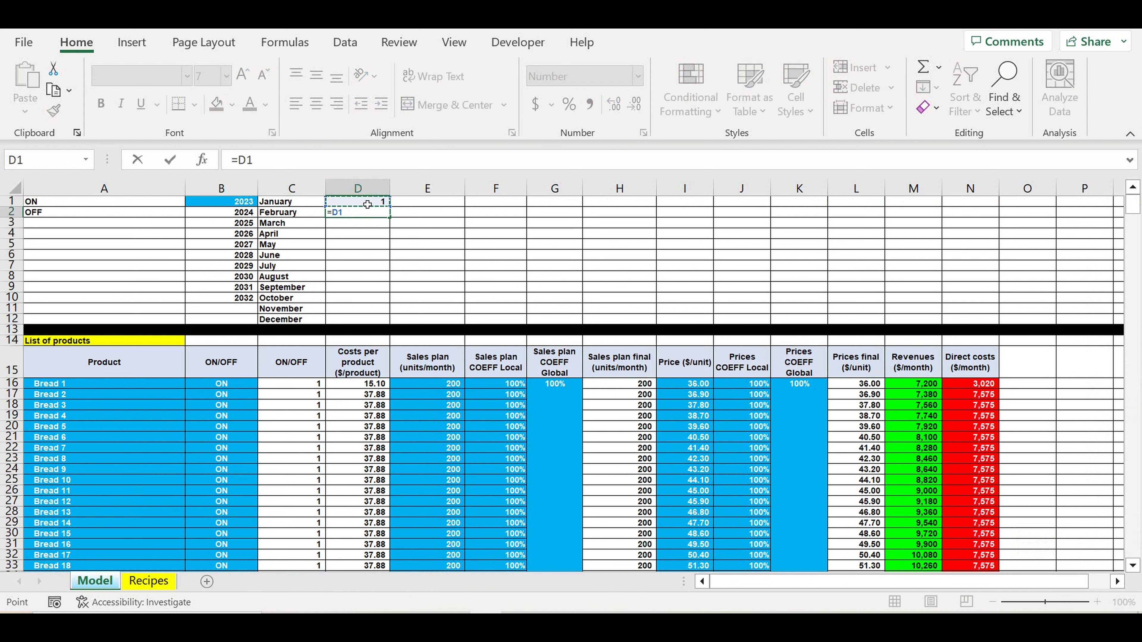
type("+1")
key("Return")
left_click(367, 213)
left_click_drag(389, 217, 387, 320)
Step: Repeat the month names beside their numbers by entering =C1 in E1 and filling it down to E12
left_click(423, 203)
type("=")
left_click(303, 206)
key("Return")
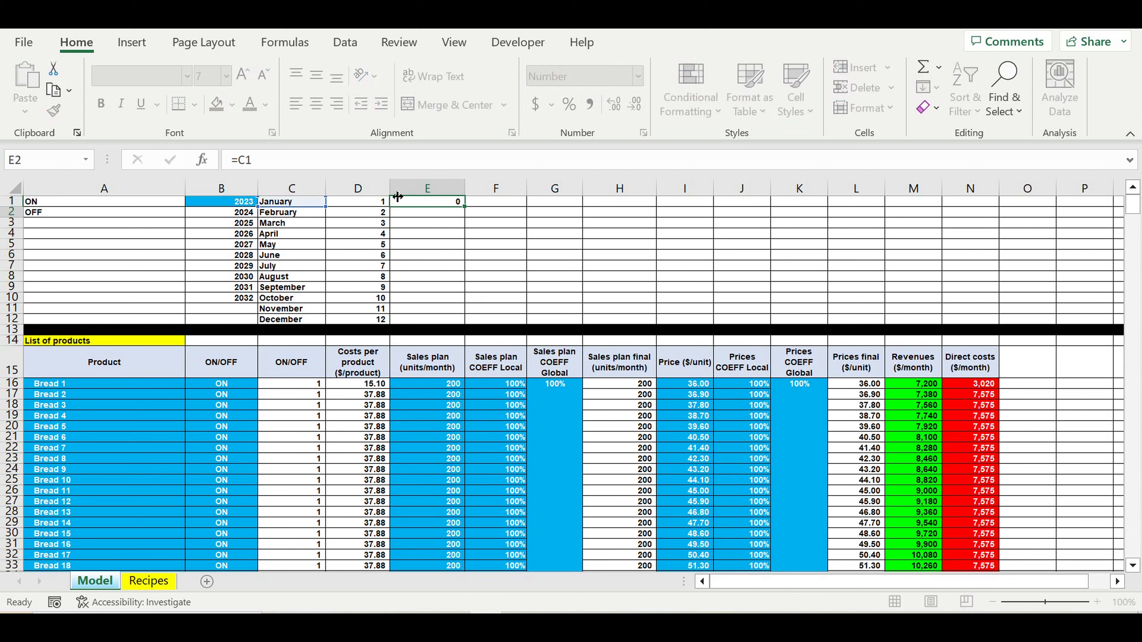
left_click(446, 203)
left_click_drag(472, 212, 463, 320)
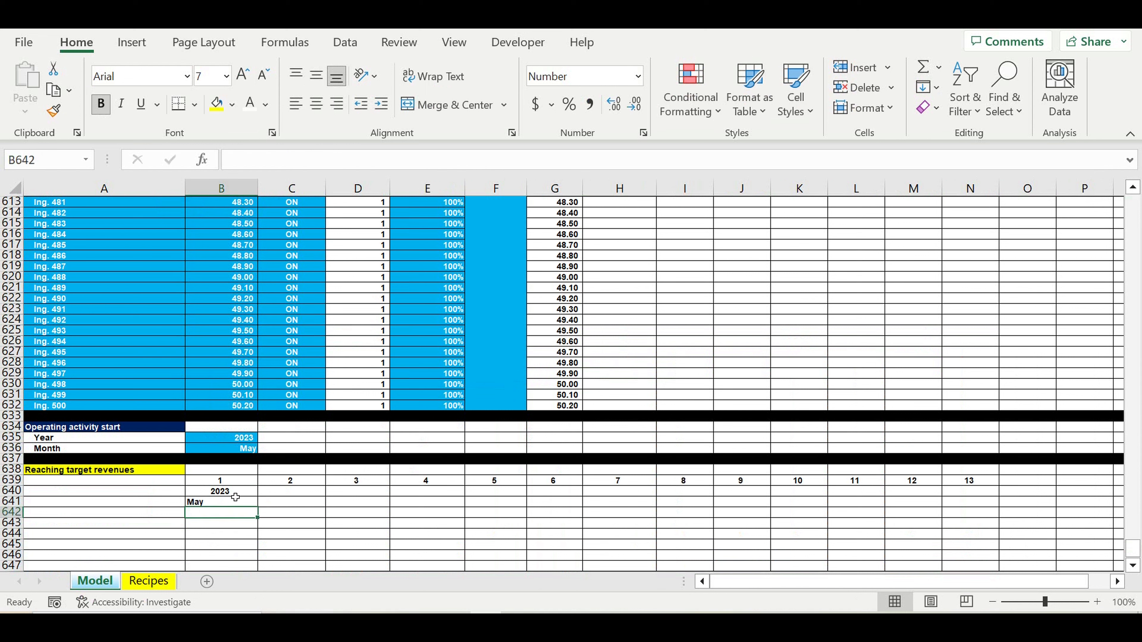
Step: Center the year and month in B640:B641 of the Reaching target revenues section
left_click_drag(222, 491, 235, 504)
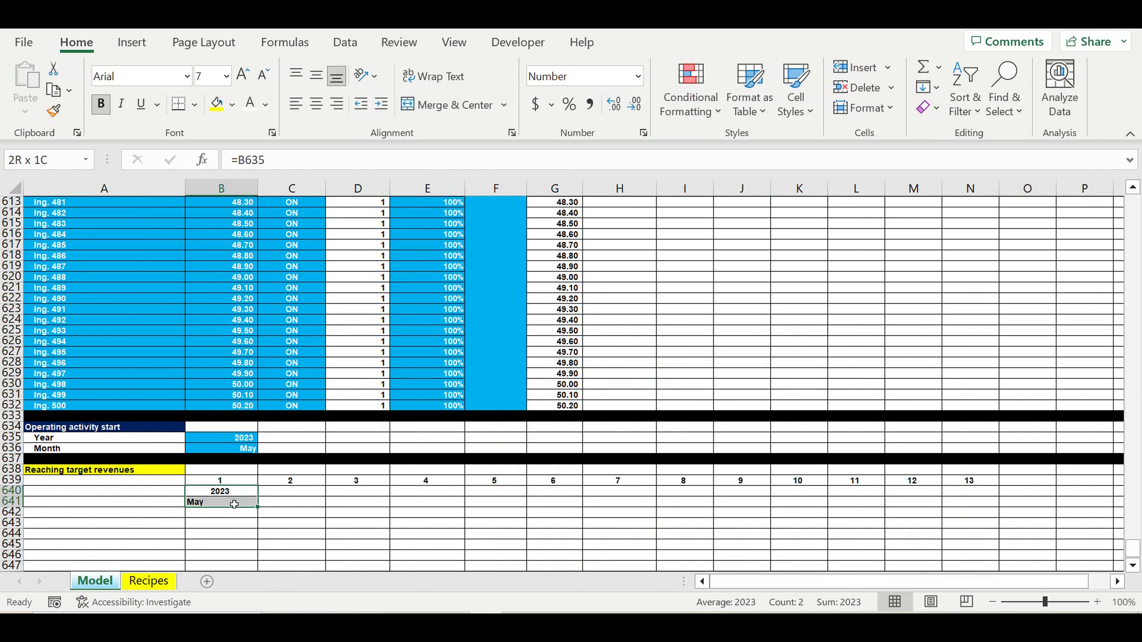
left_click(311, 111)
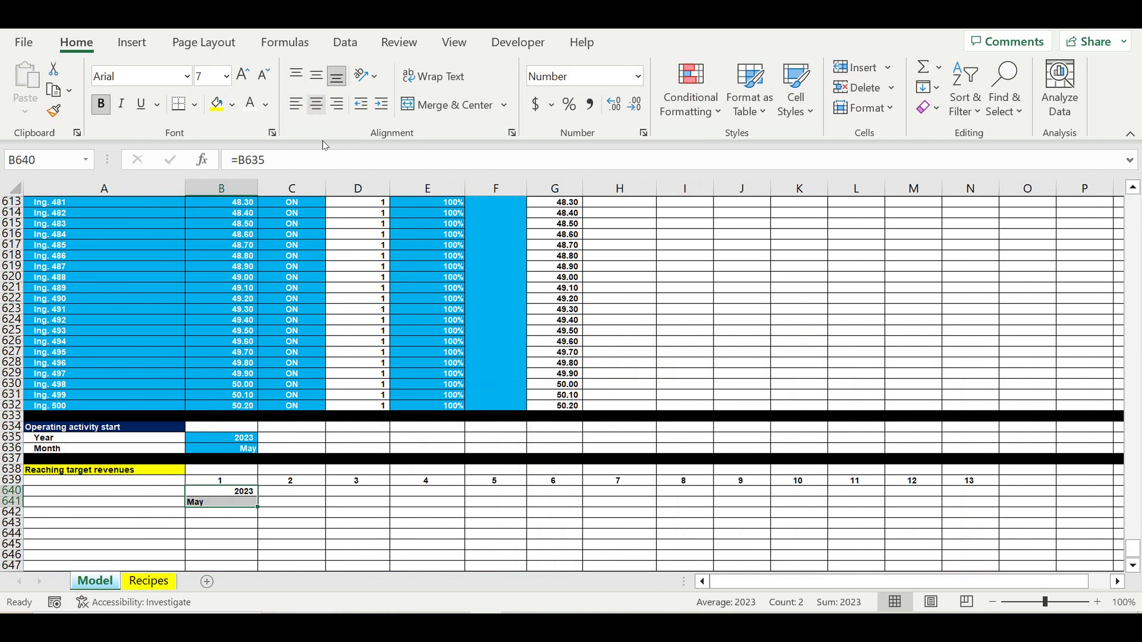
left_click(313, 115)
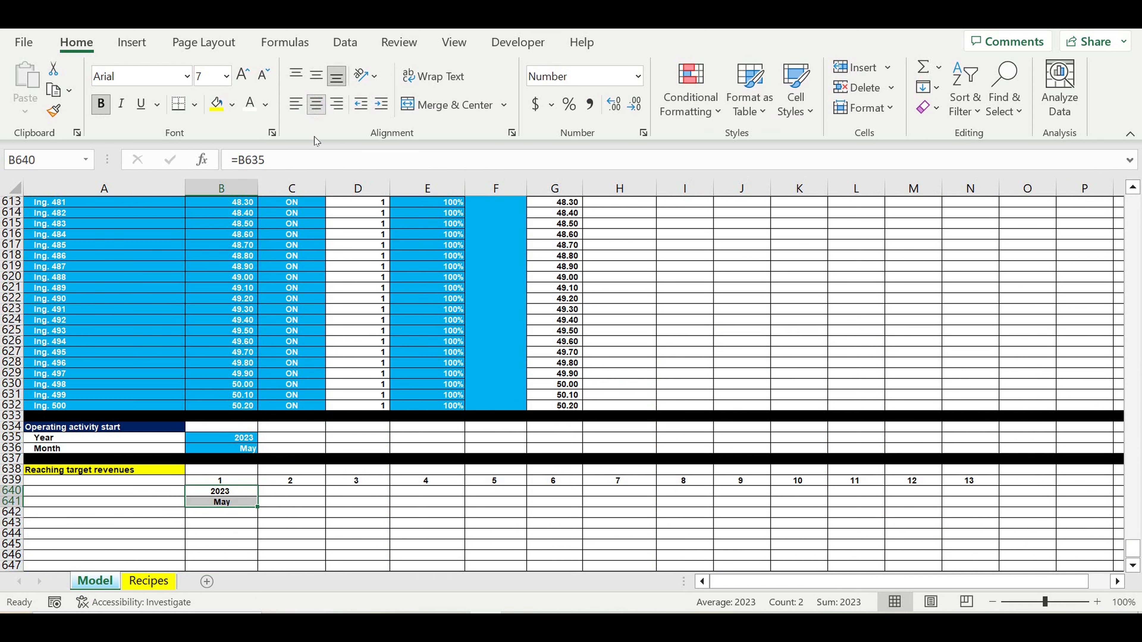
left_click(232, 516)
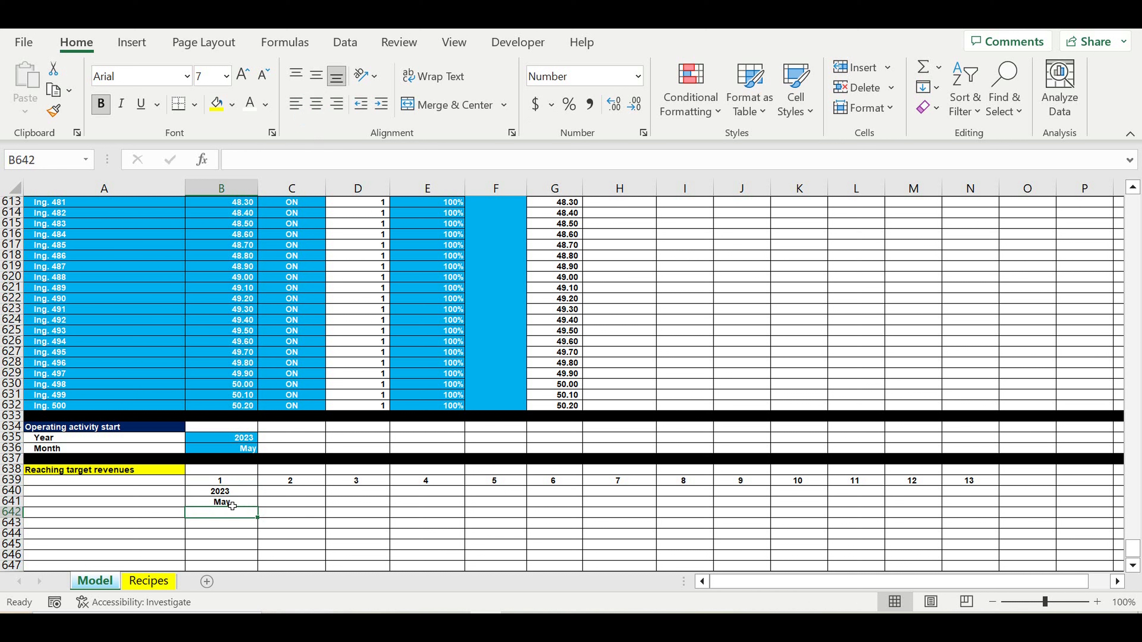
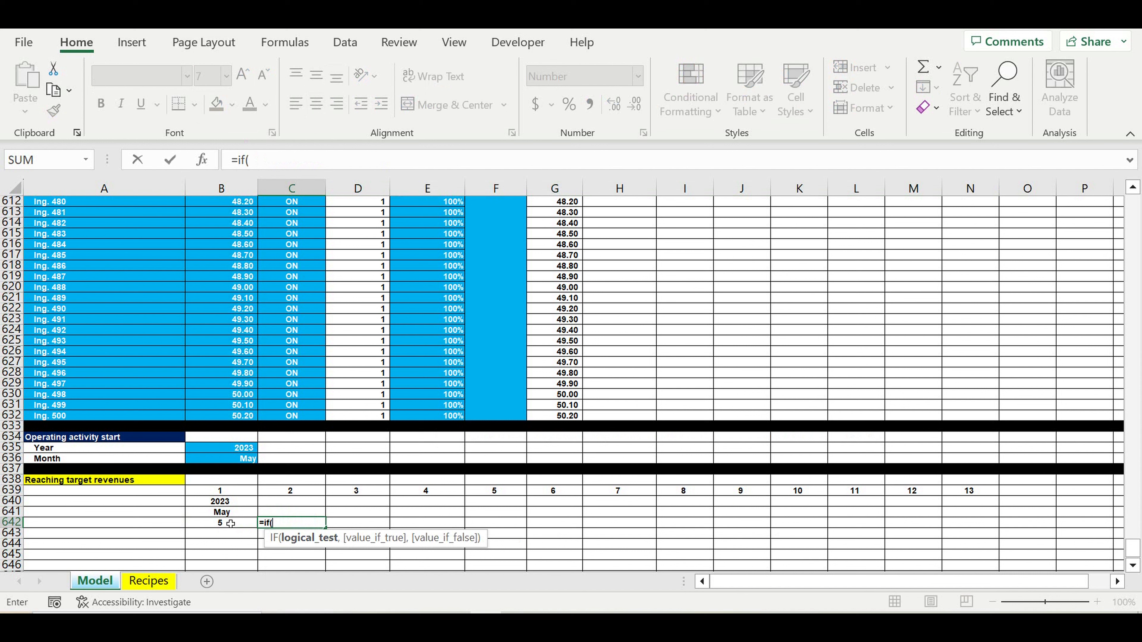
Step: Complete the month-number formula =IF(B642+1>12,1,B642+1) in C642 and fill it across to N642
type("+1>12")
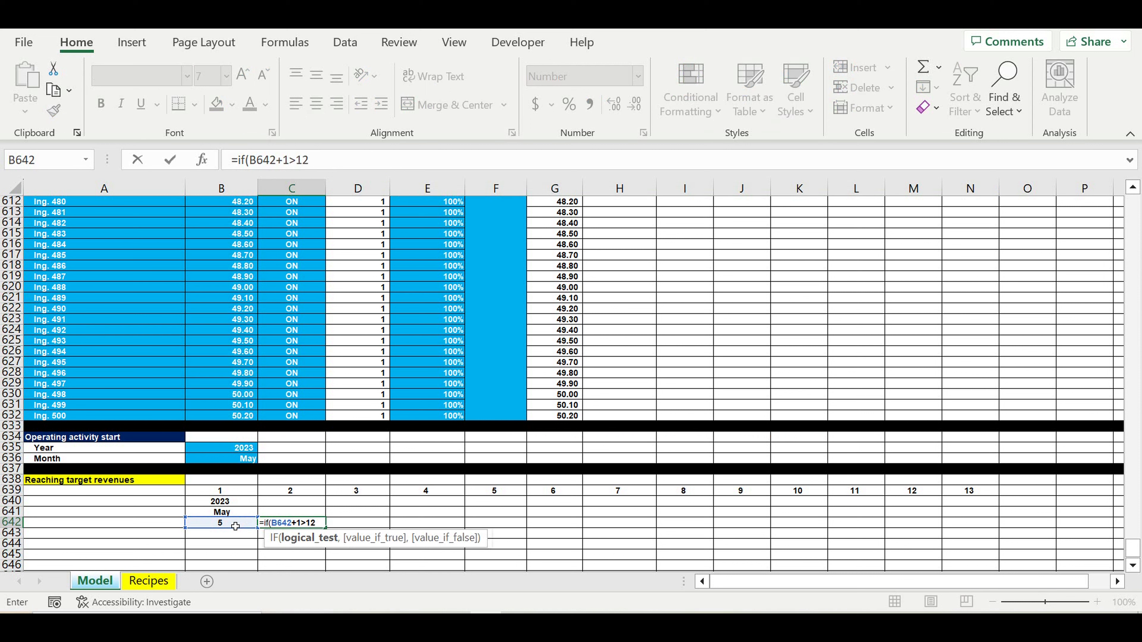
type(",")
left_click(398, 160)
type("1,B642+1")
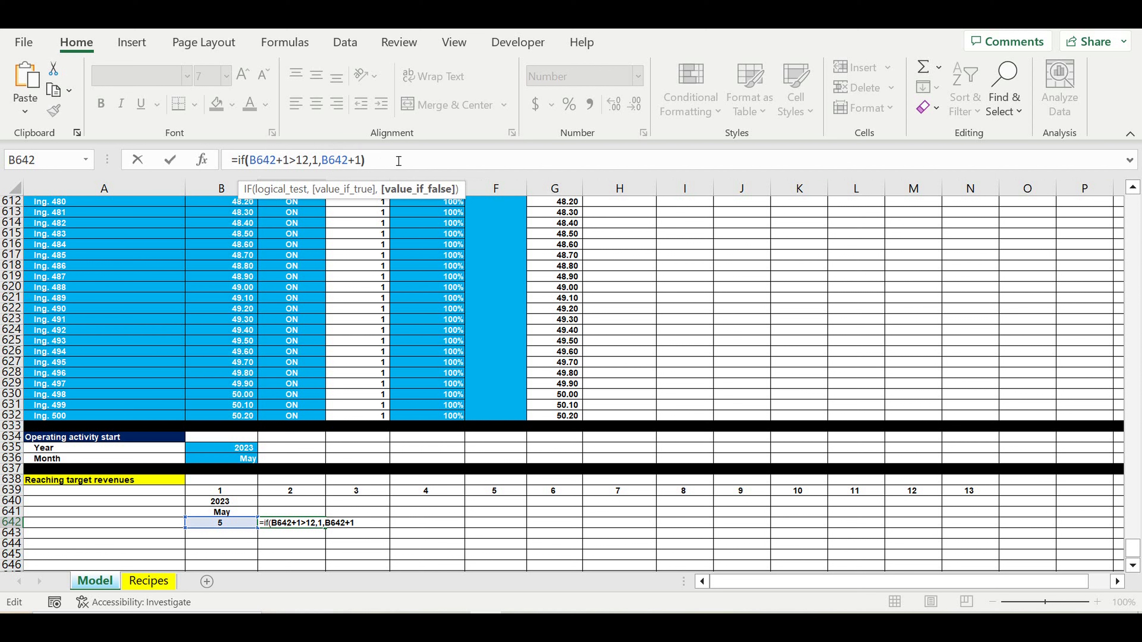
type(")")
key("Return")
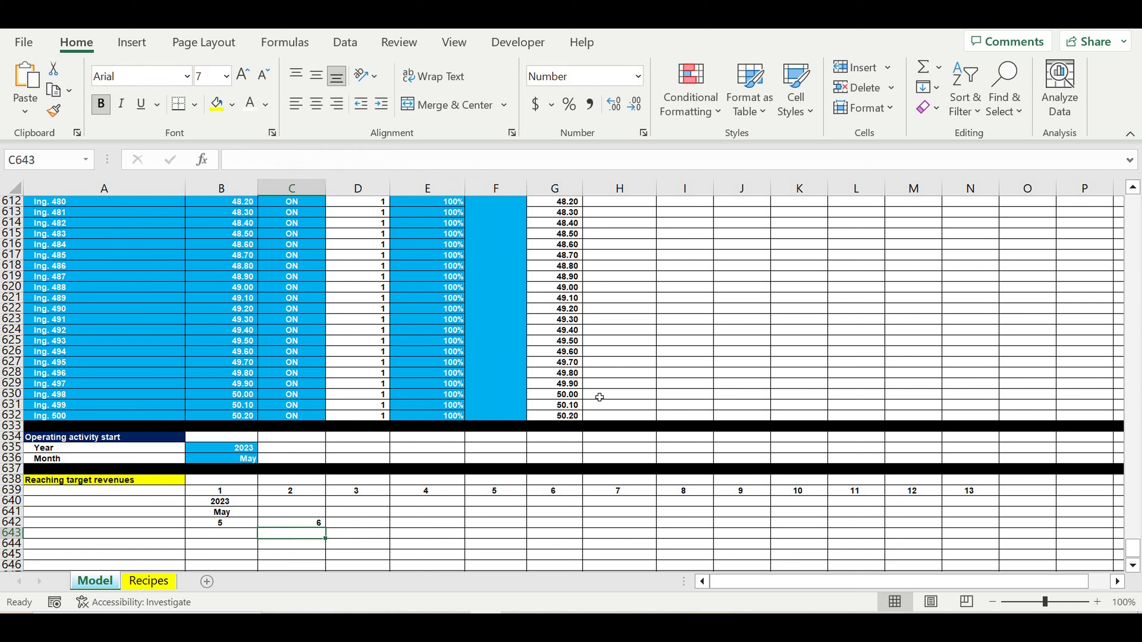
left_click(293, 523)
left_click_drag(331, 534, 999, 532)
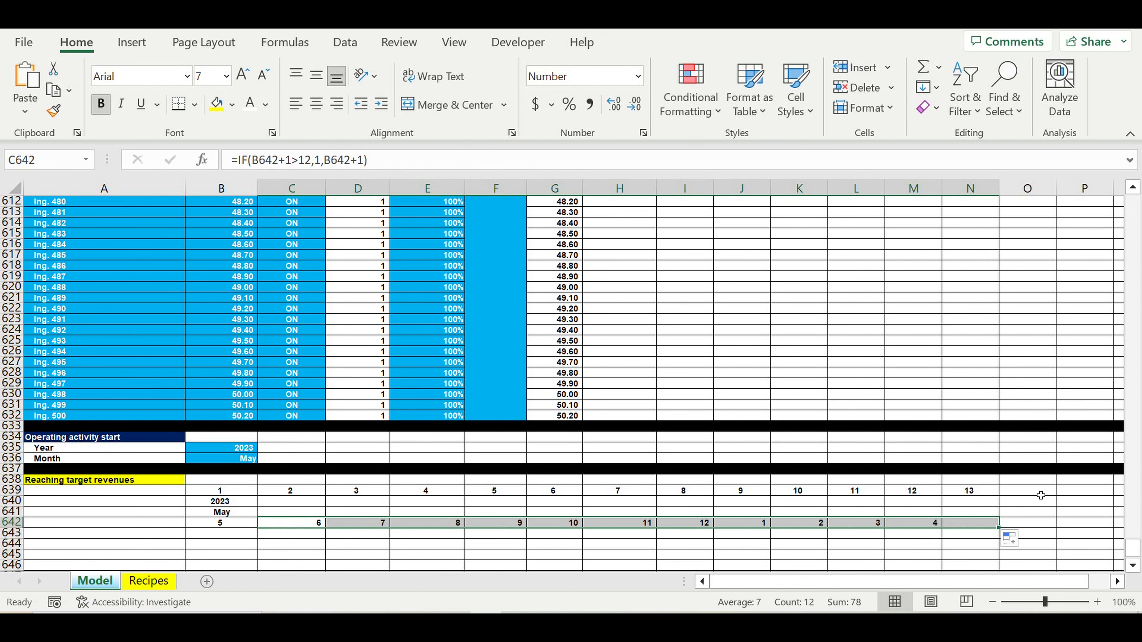
Step: Centre the month numbers in C642:N642
left_click(857, 449)
left_click_drag(696, 528, 969, 524)
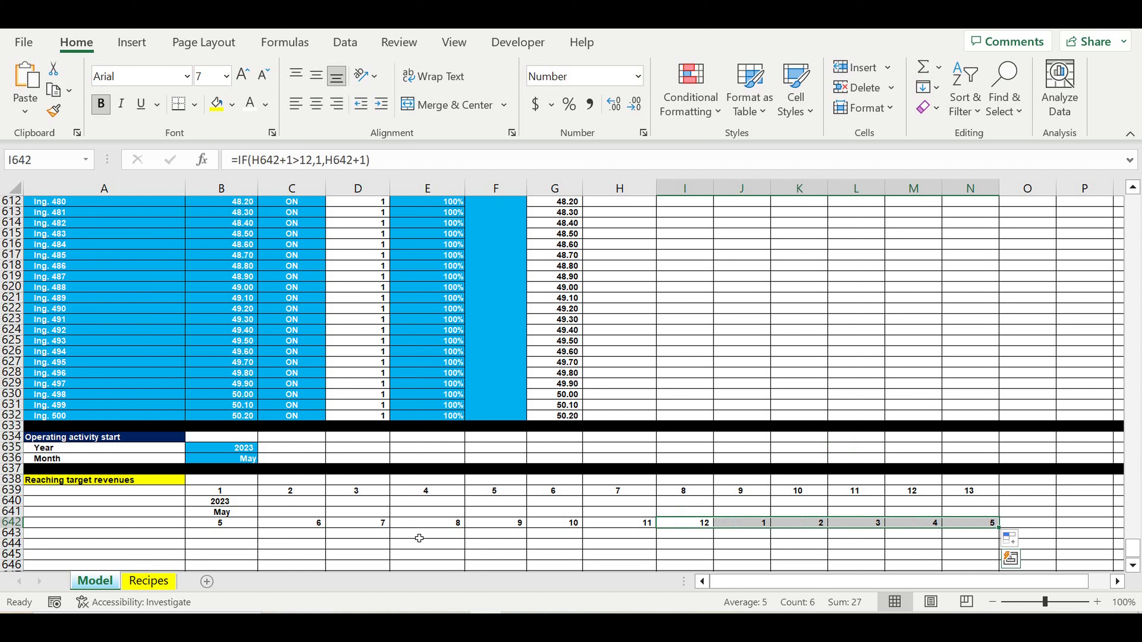
left_click_drag(311, 527, 986, 525)
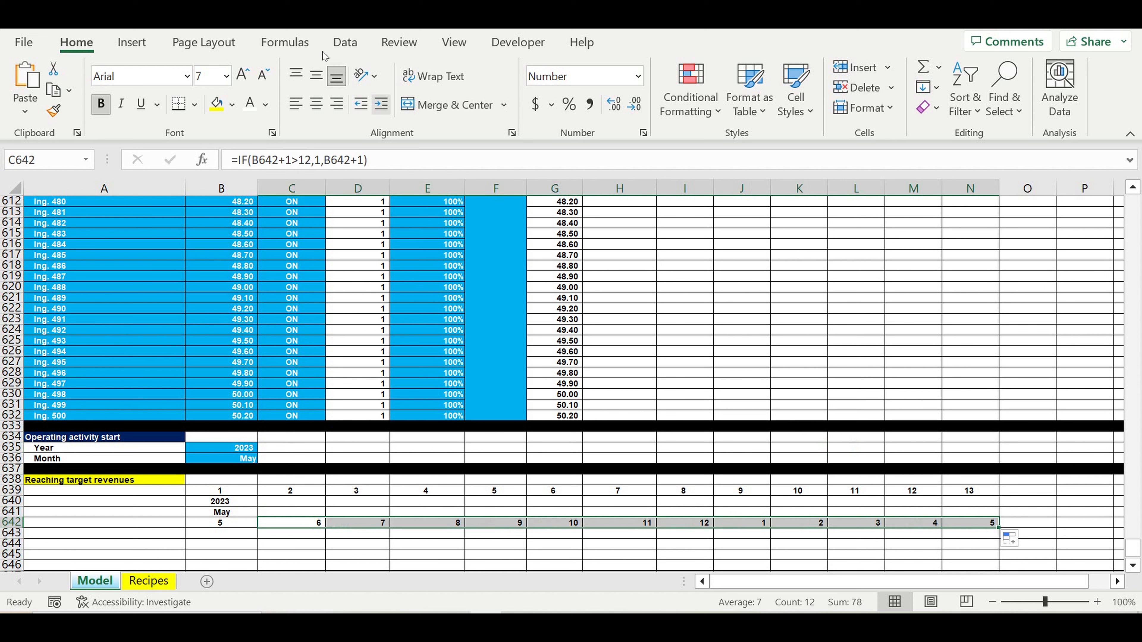
left_click(314, 104)
left_click(332, 565)
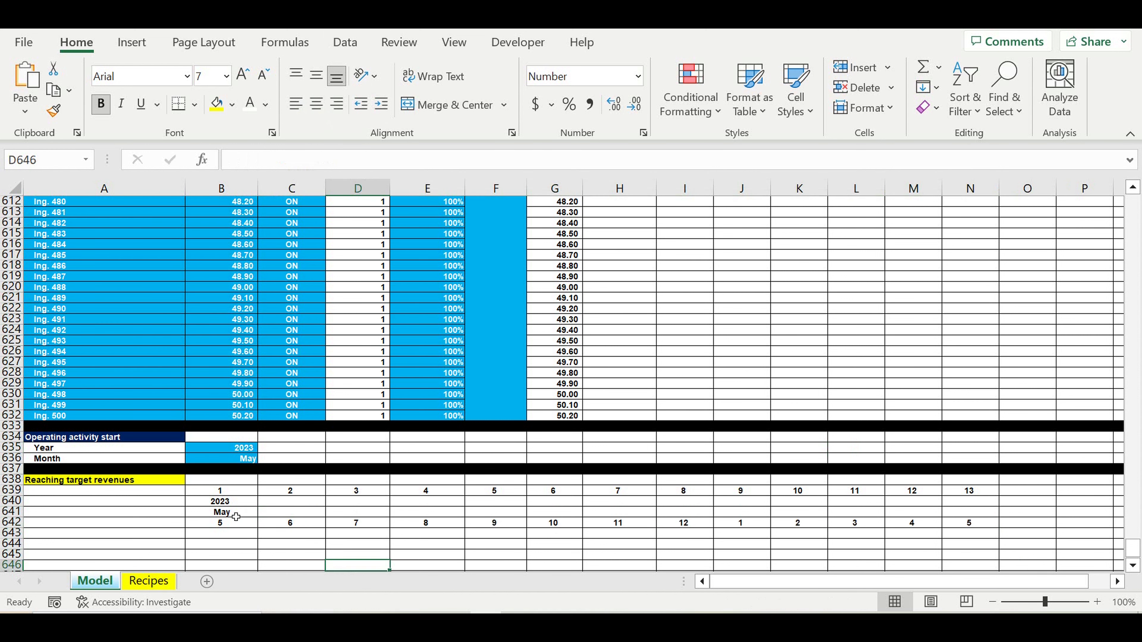
Step: Write =VLOOKUP(C642,D1:E12,2,0) in C641 to return the month name for the month number below it
left_click_drag(283, 524, 966, 523)
left_click_drag(292, 512, 877, 512)
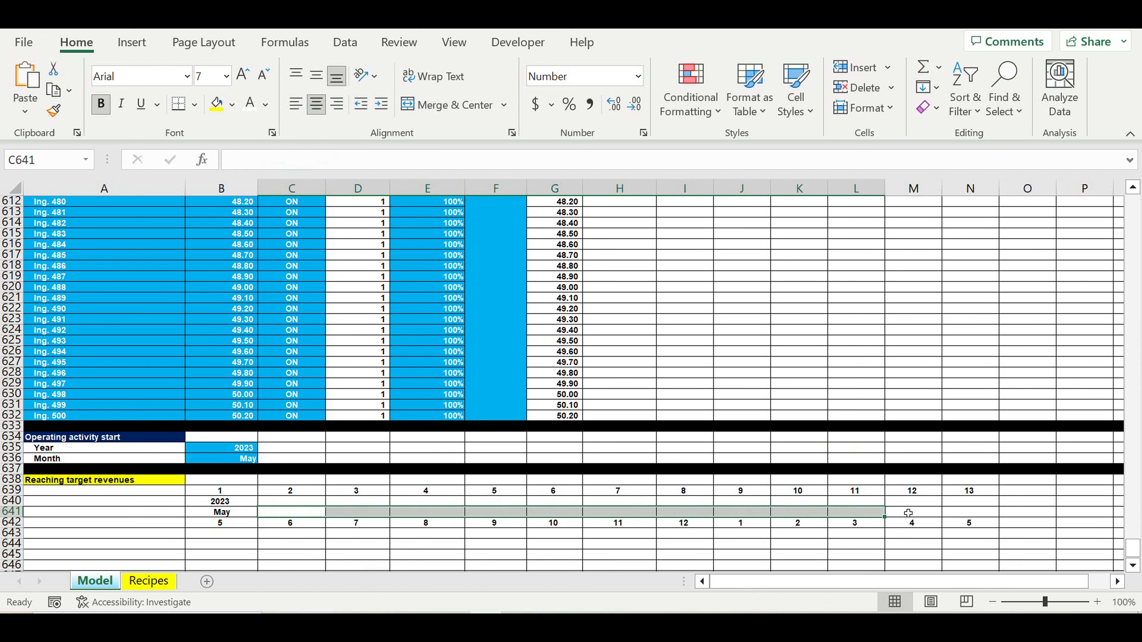
left_click(961, 523)
left_click(287, 514)
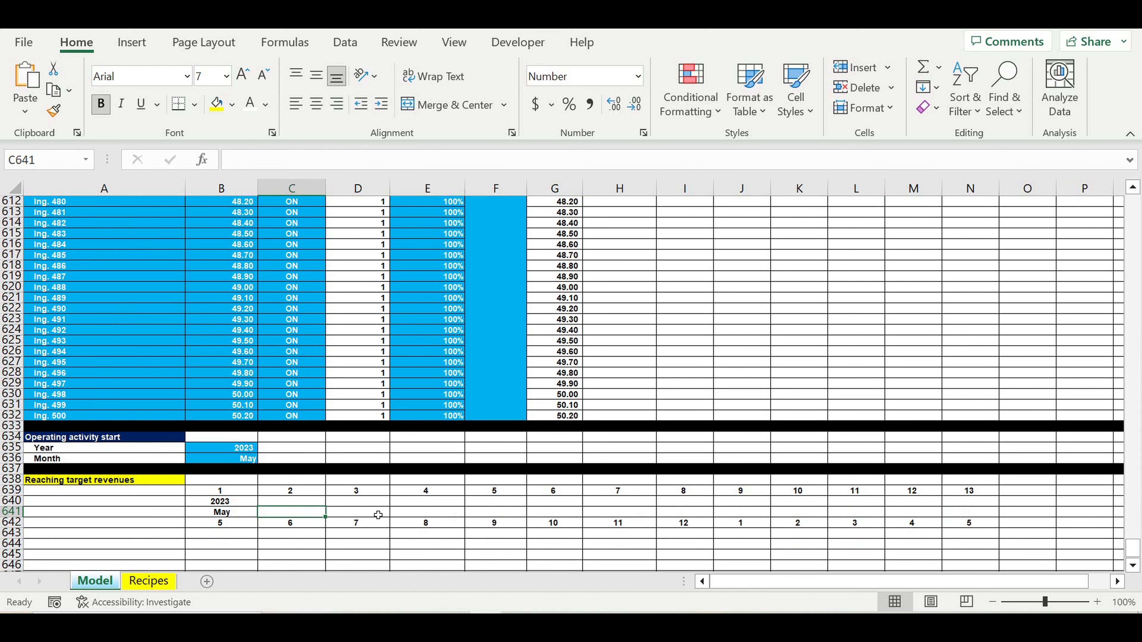
type("=vl")
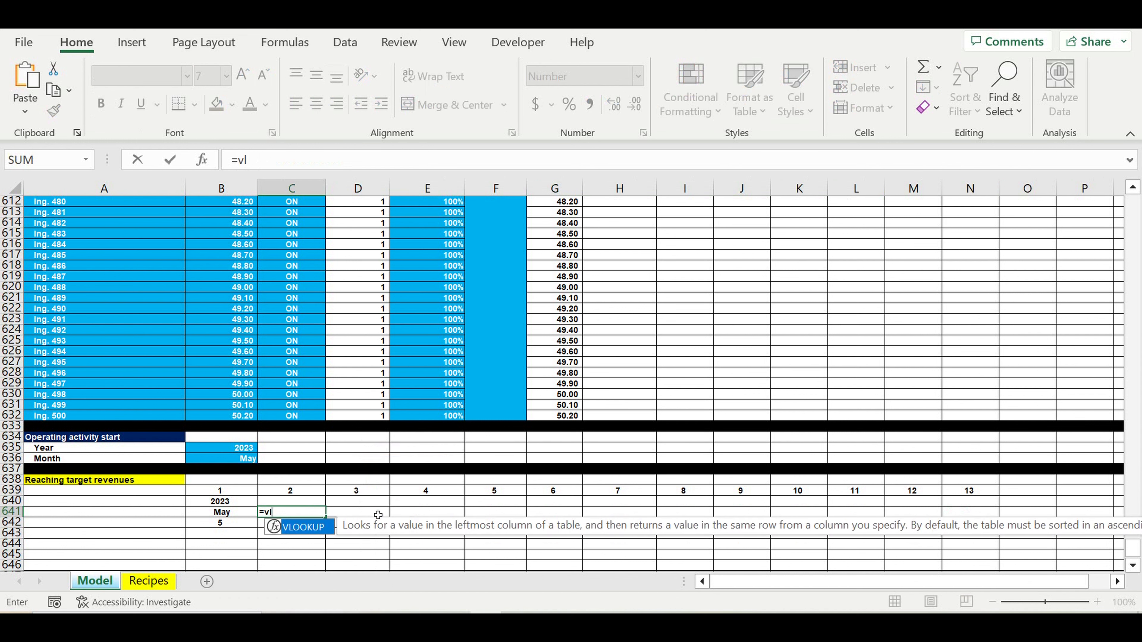
double_click(315, 533)
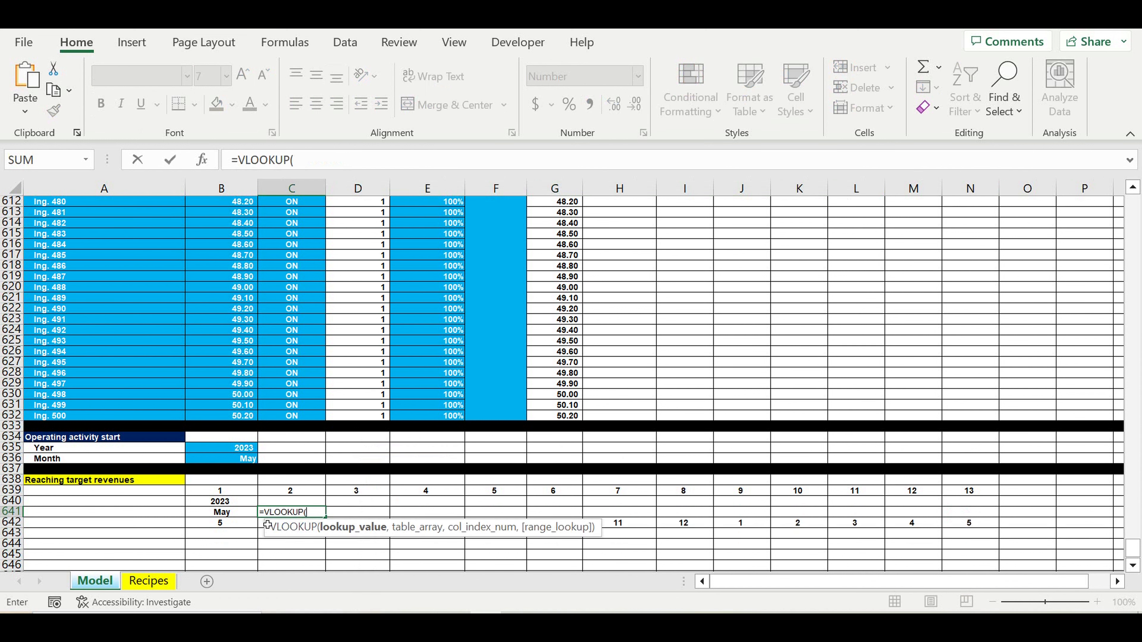
left_click(267, 526)
type(",")
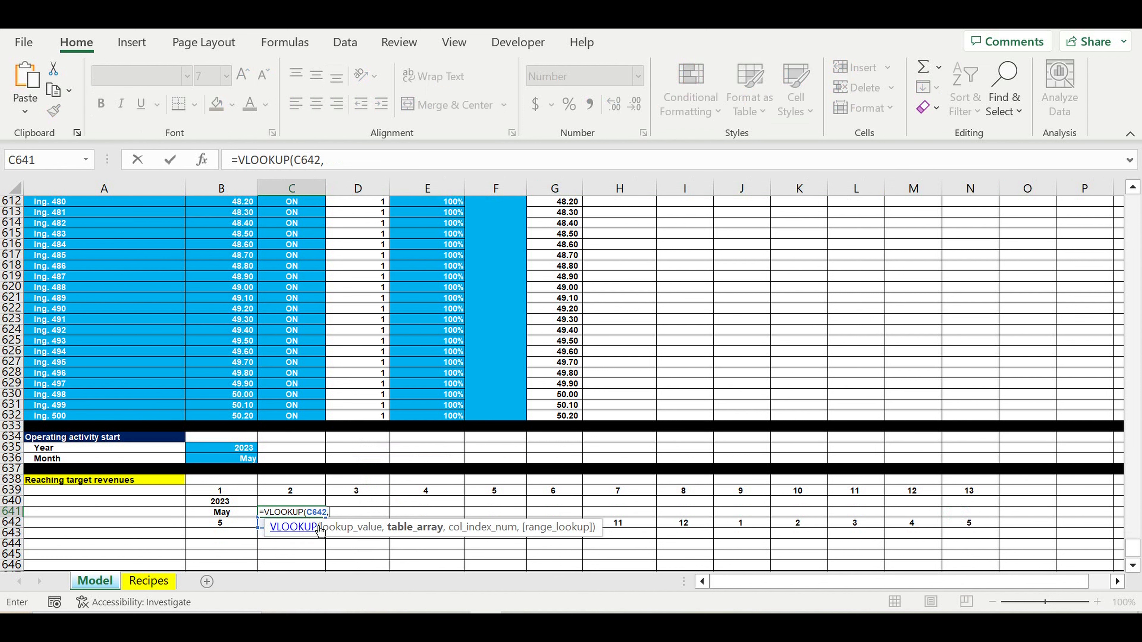
mouse_move(1133, 549)
left_mouse_down()
mouse_move(1133, 233)
mouse_move(1133, 549)
left_mouse_up()
left_click_drag(1133, 549, 1132, 207)
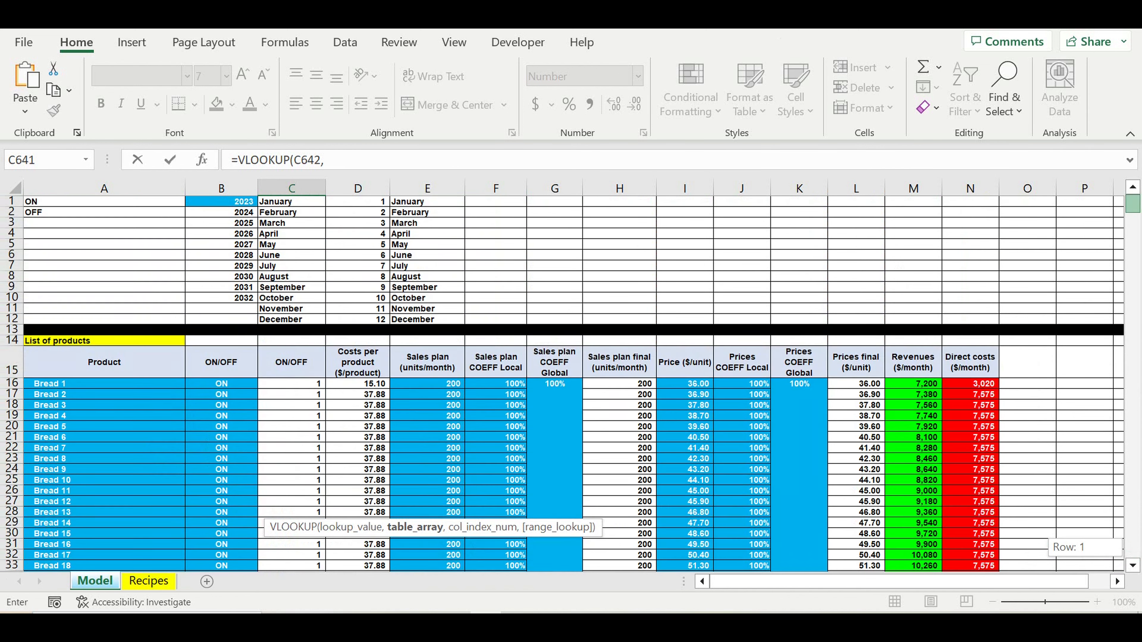
left_click(373, 203)
left_click_drag(389, 223, 432, 317)
type(",2,0)")
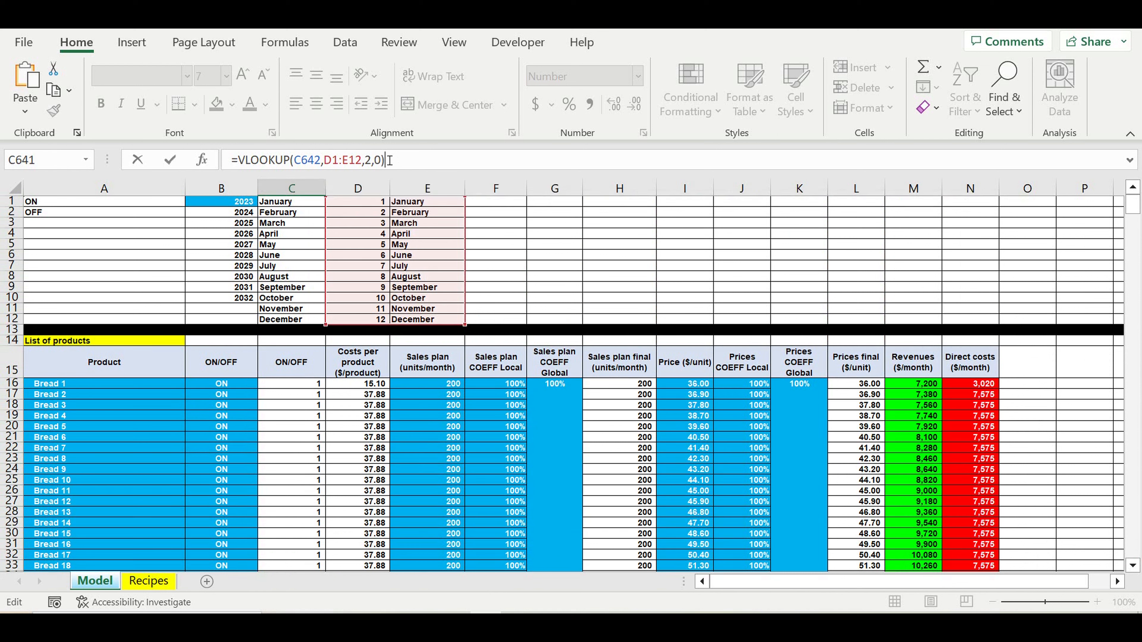
Step: Make the lookup range in the C641 formula absolute as $D$1:$E$12 and commit the formula
left_click(333, 161)
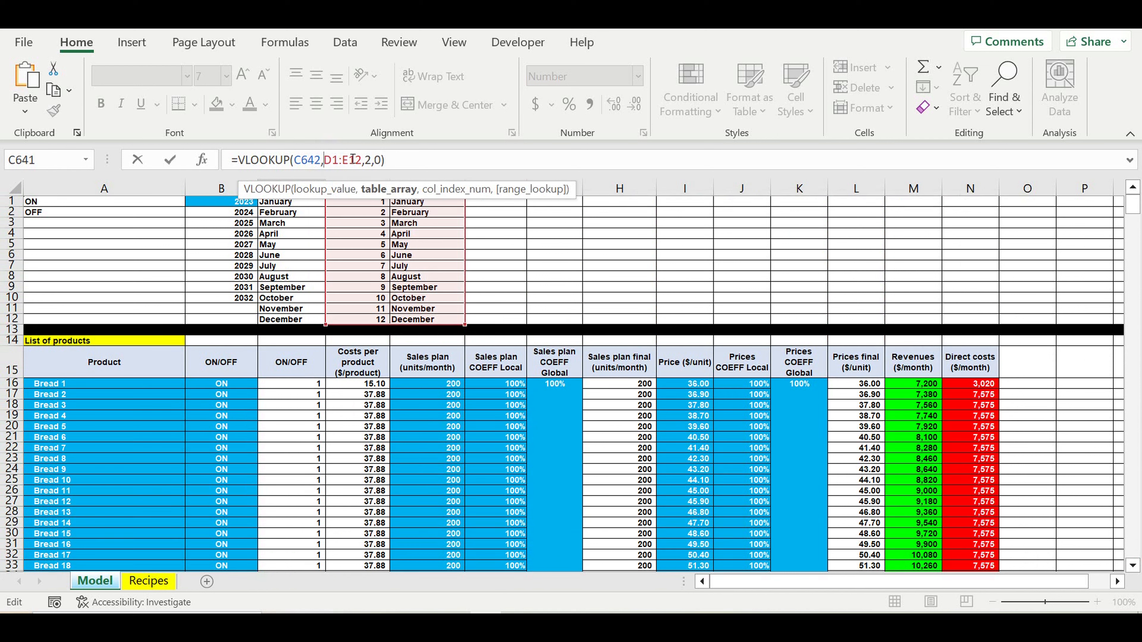
type("$")
key("Right")
type("$")
key("Right")
key("Right")
key("Return")
Step: Centre the month name in C641 and fill its formula across to N641
scroll(377, 420, "down", 1)
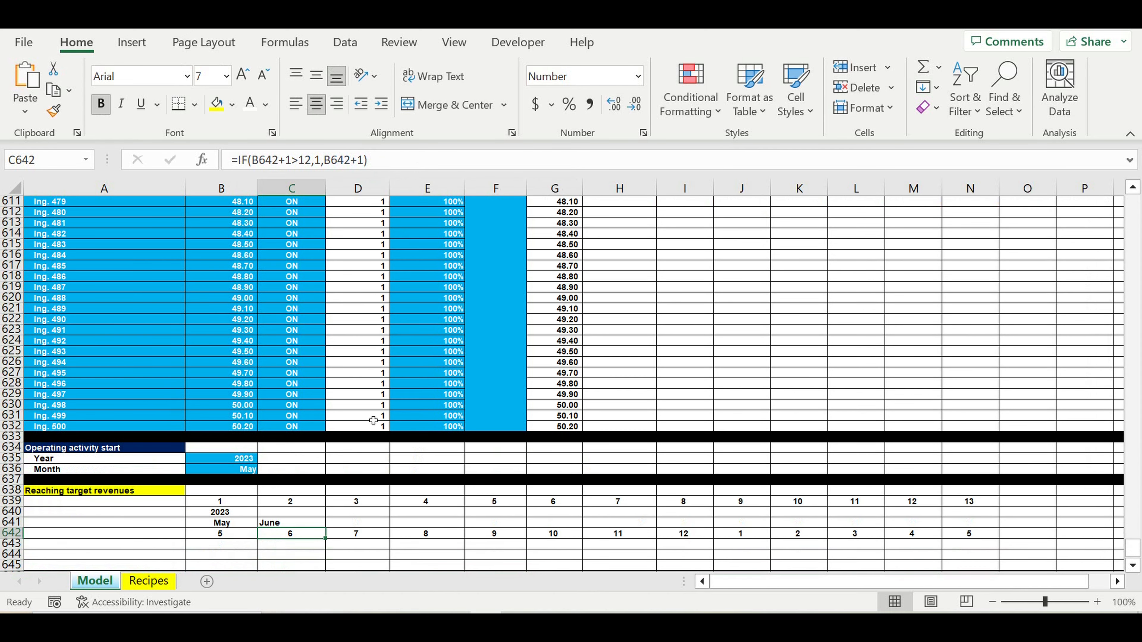
left_click(309, 459)
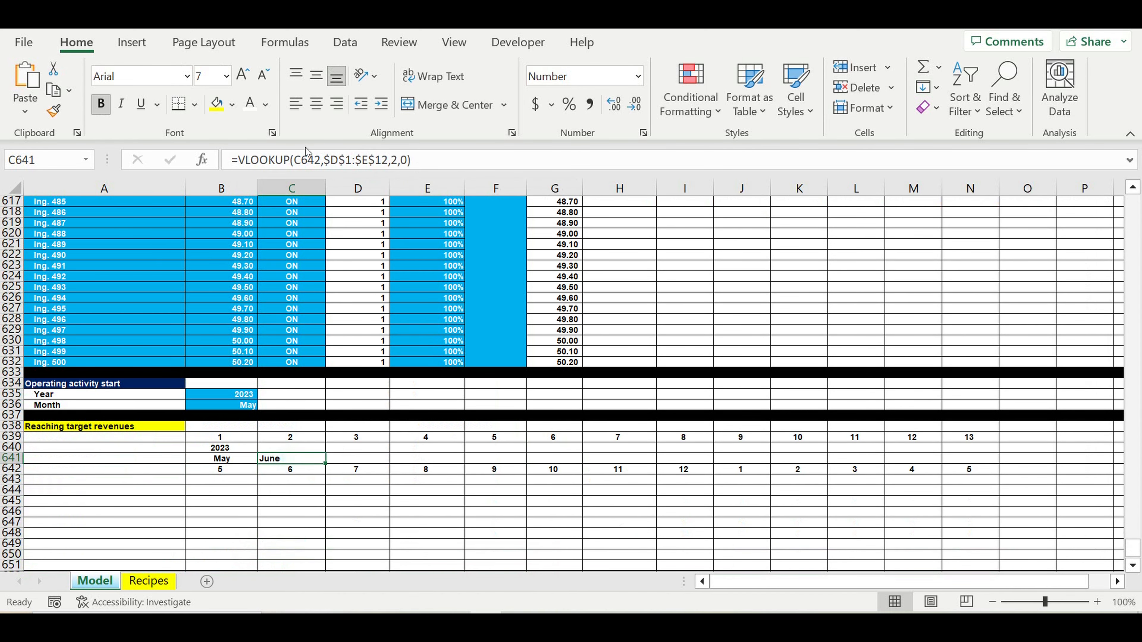
left_click(313, 105)
left_click_drag(325, 464, 982, 452)
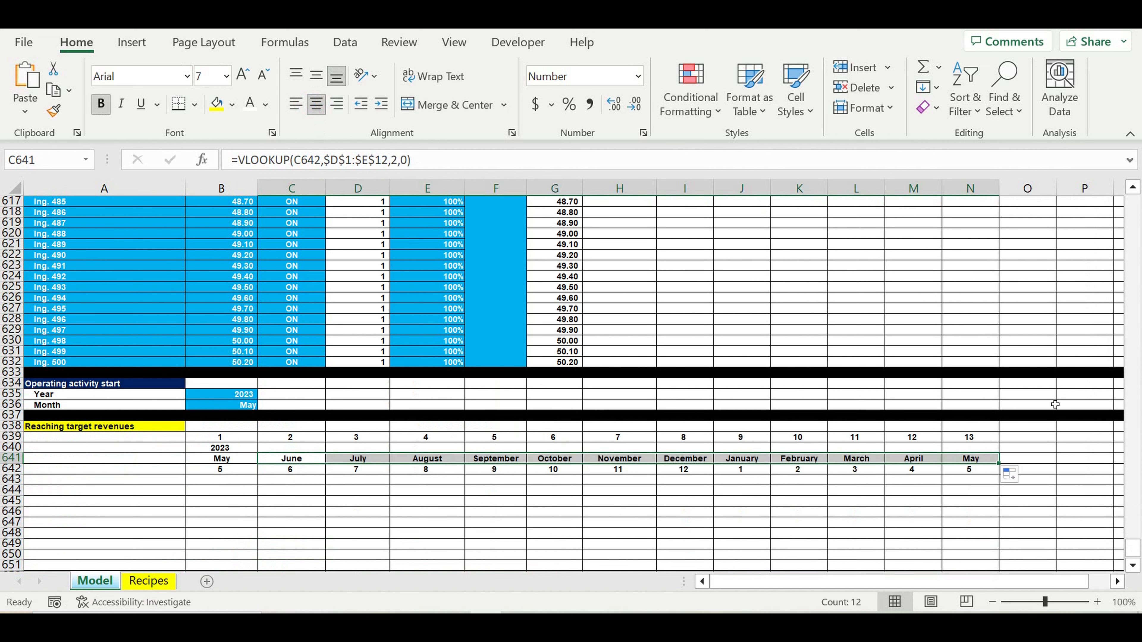
Step: Begin an IF formula in C640 that tests B642=12 and returns B640+1 when true
left_click(275, 449)
left_click(242, 449)
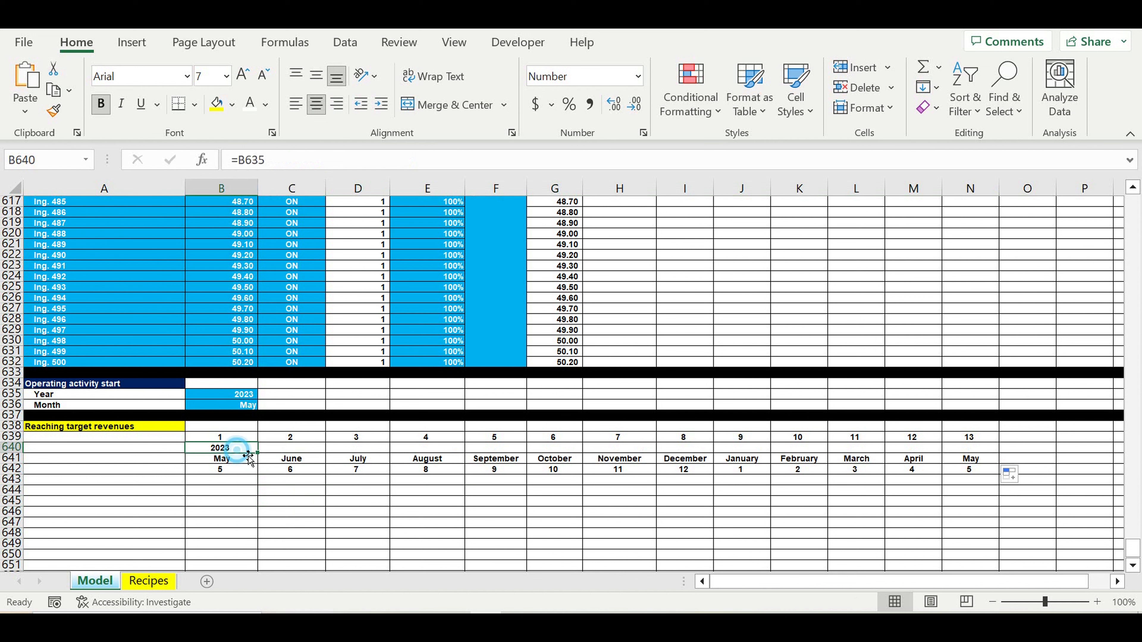
left_click(314, 449)
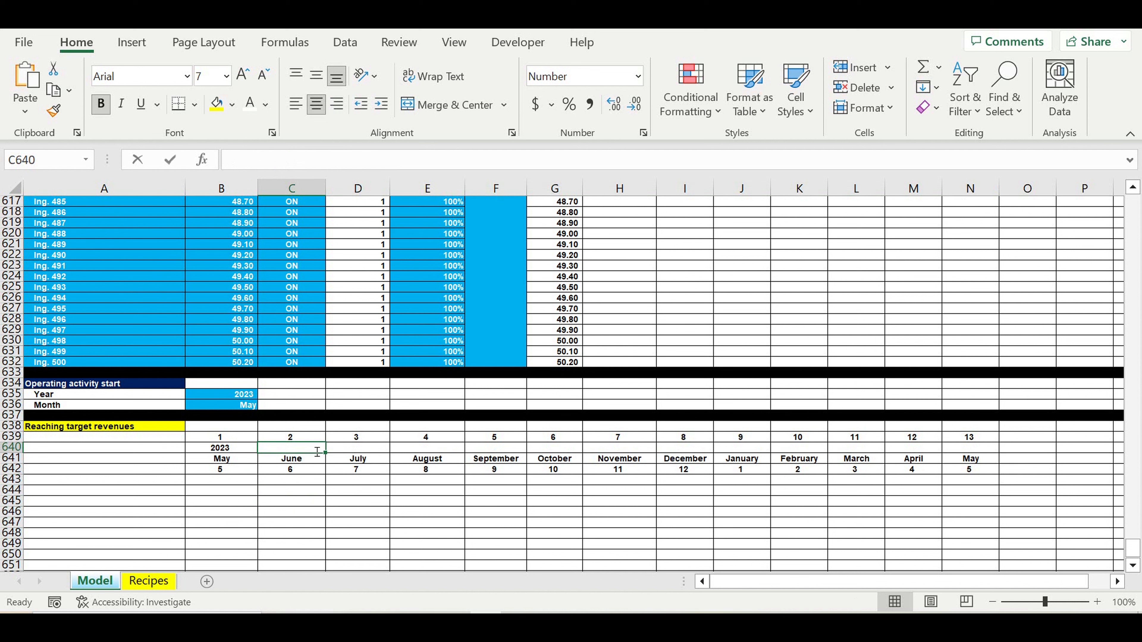
type("=if(")
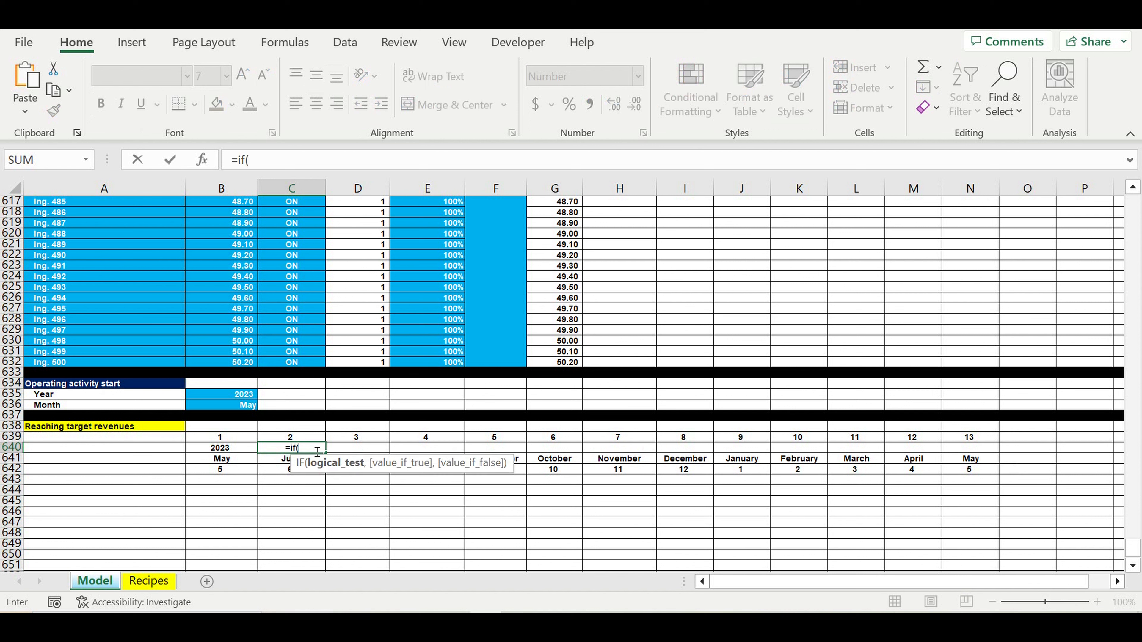
left_click(212, 474)
type("=")
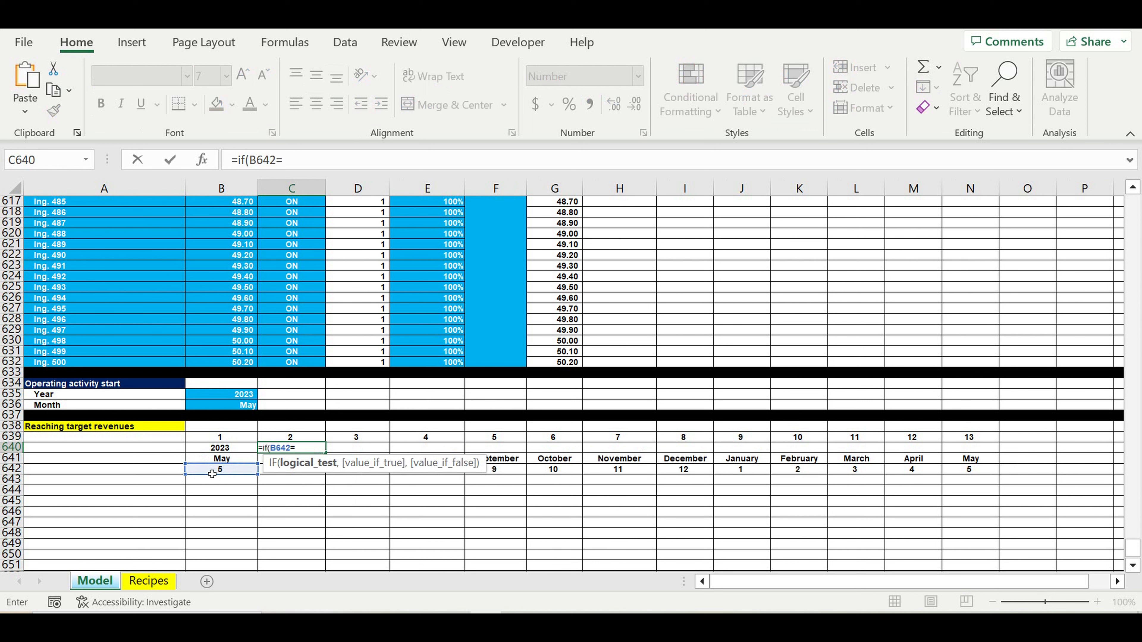
type("12,")
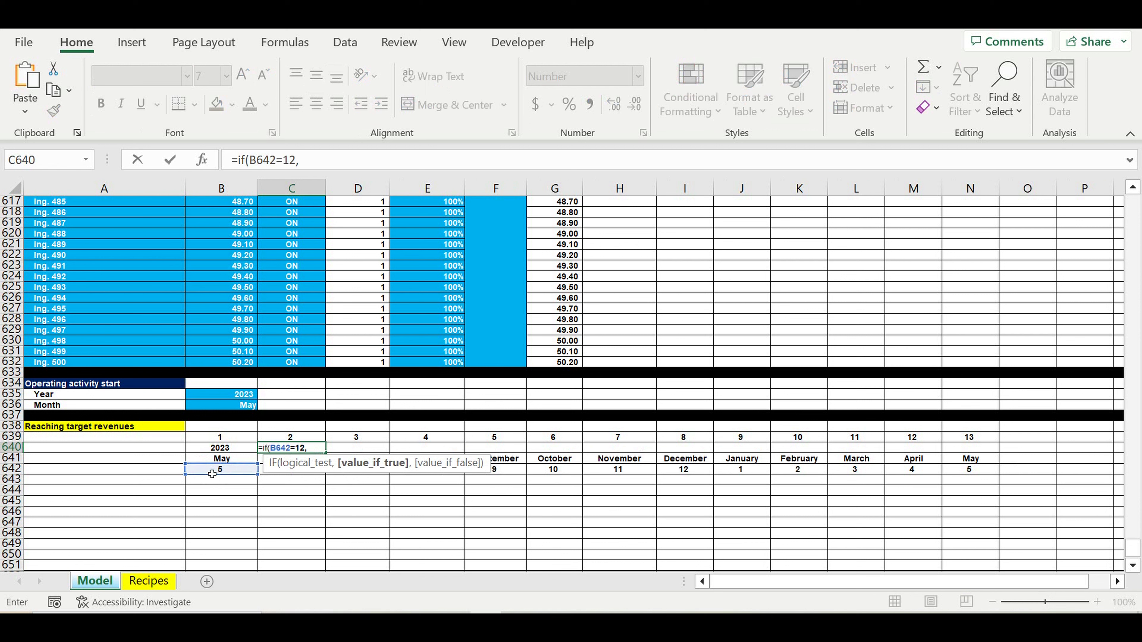
left_click(218, 448)
type("+1,")
Step: Complete the C640 formula with B640 as the value if false and commit it
left_click(300, 160)
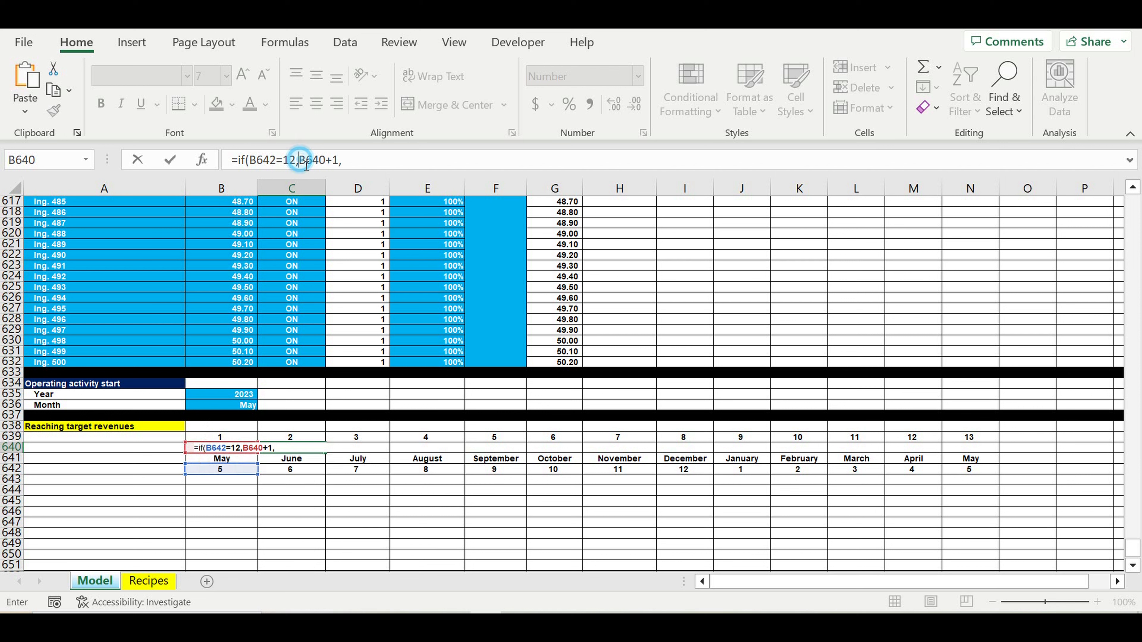
left_click_drag(300, 160, 326, 160)
key("ctrl+c")
left_click(374, 161)
key("ctrl+v")
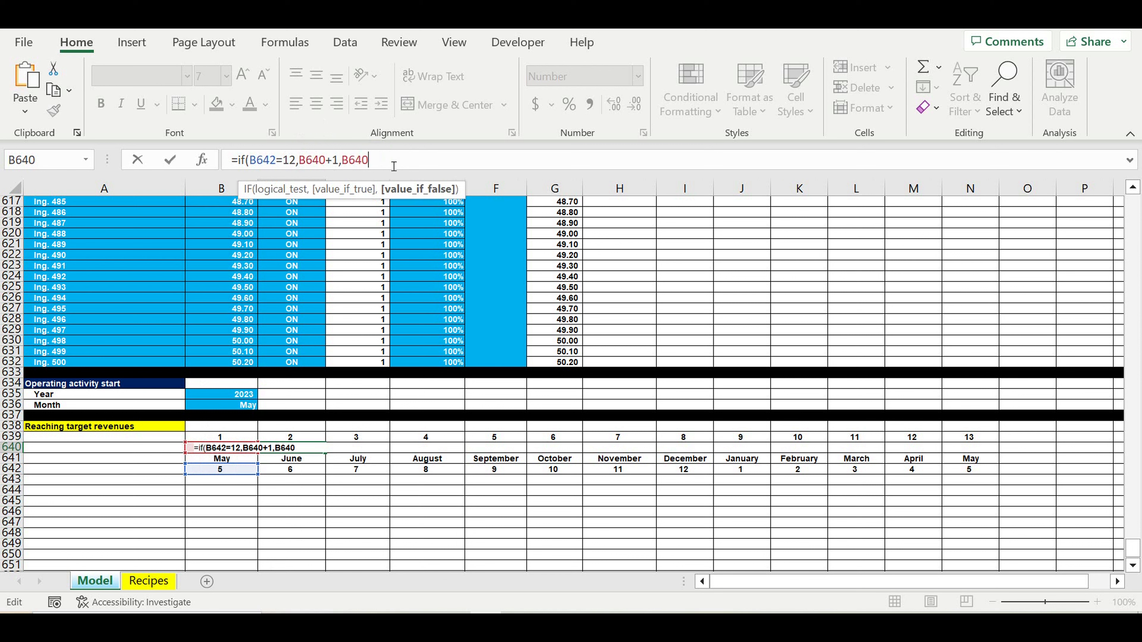
type(")")
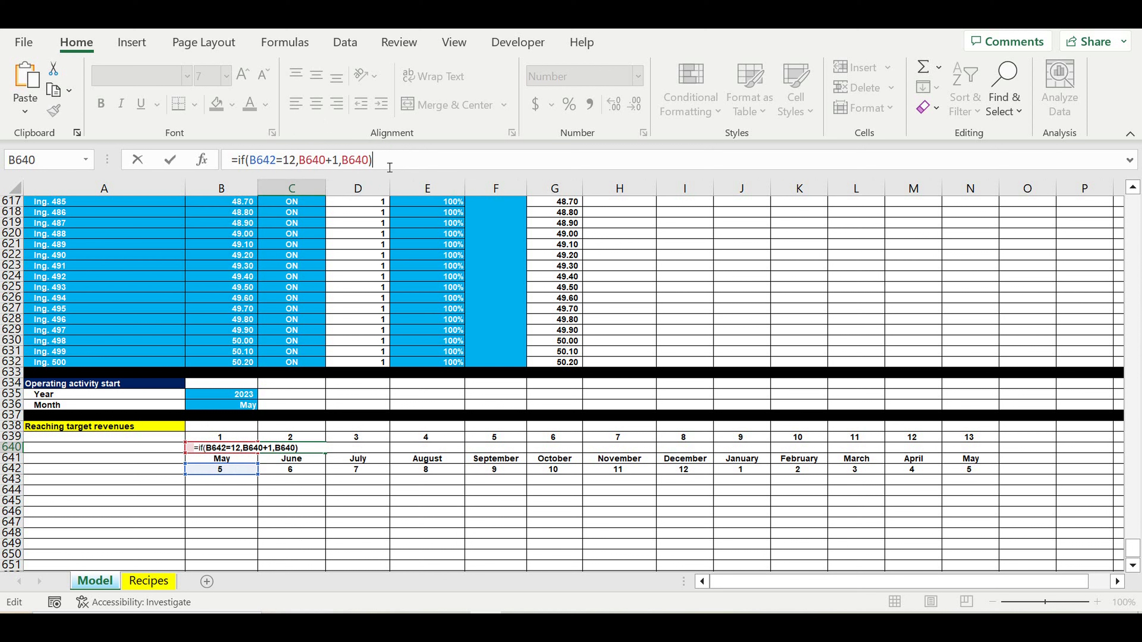
key("Return")
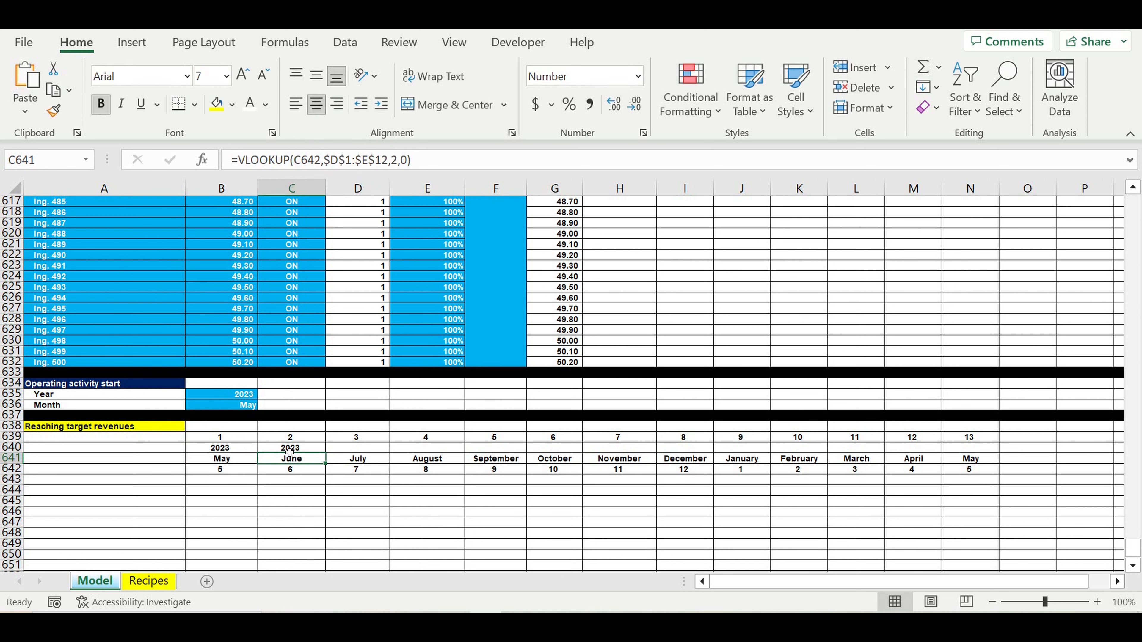
Step: Fill the year formula from C640 across to N640 and check the year change after December
left_click(290, 449)
left_click_drag(330, 458, 989, 464)
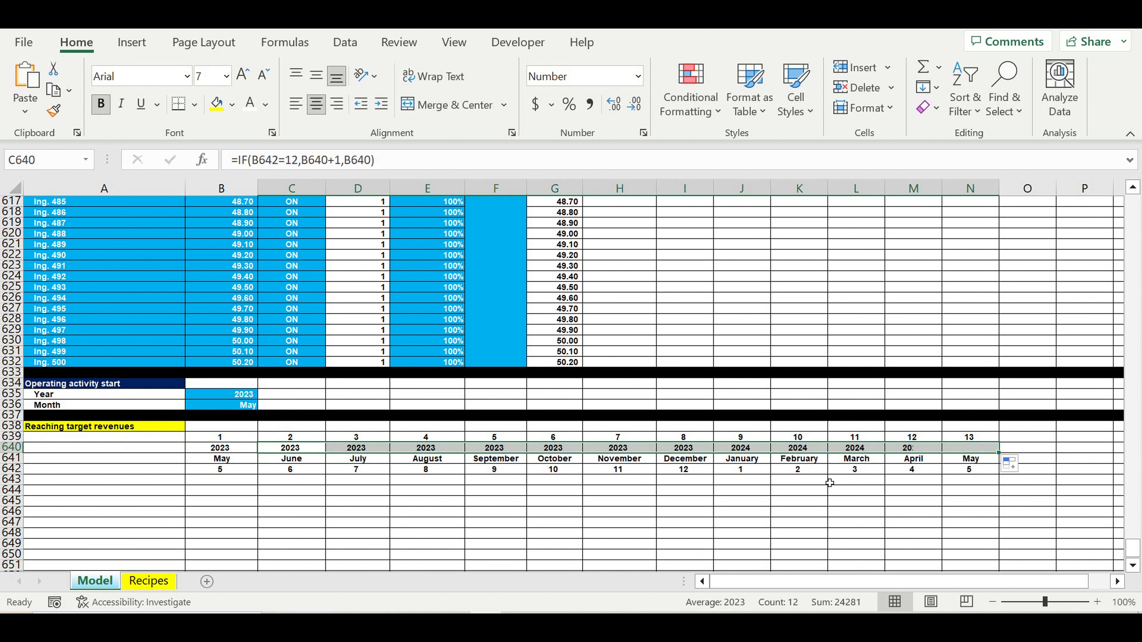
left_click(731, 497)
left_click(692, 470)
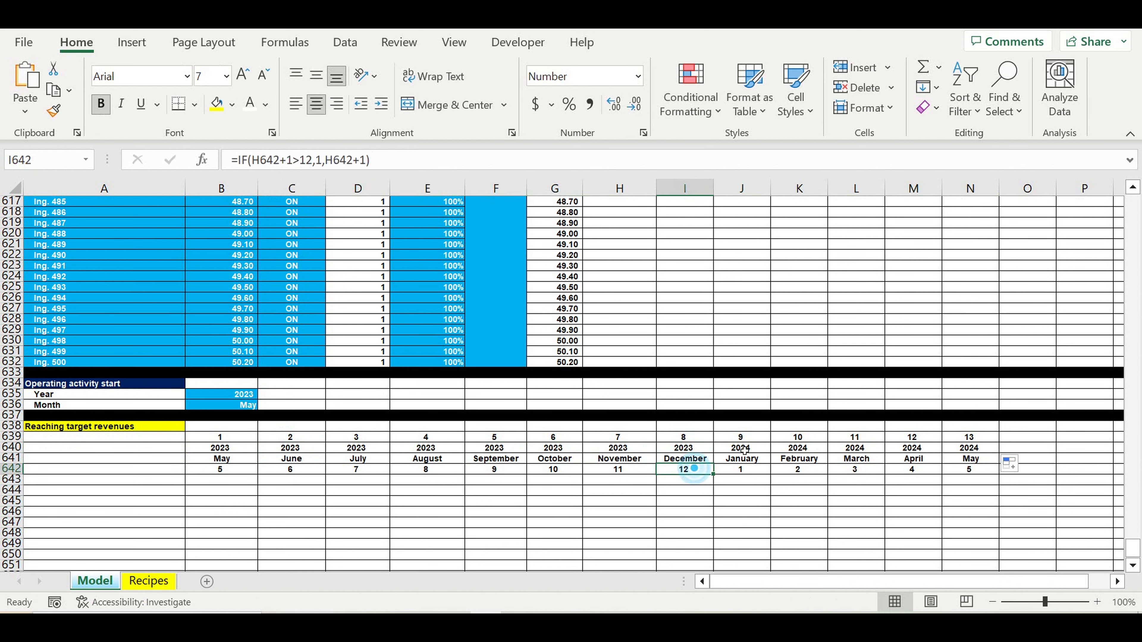
left_click_drag(744, 448, 966, 462)
left_click(889, 538)
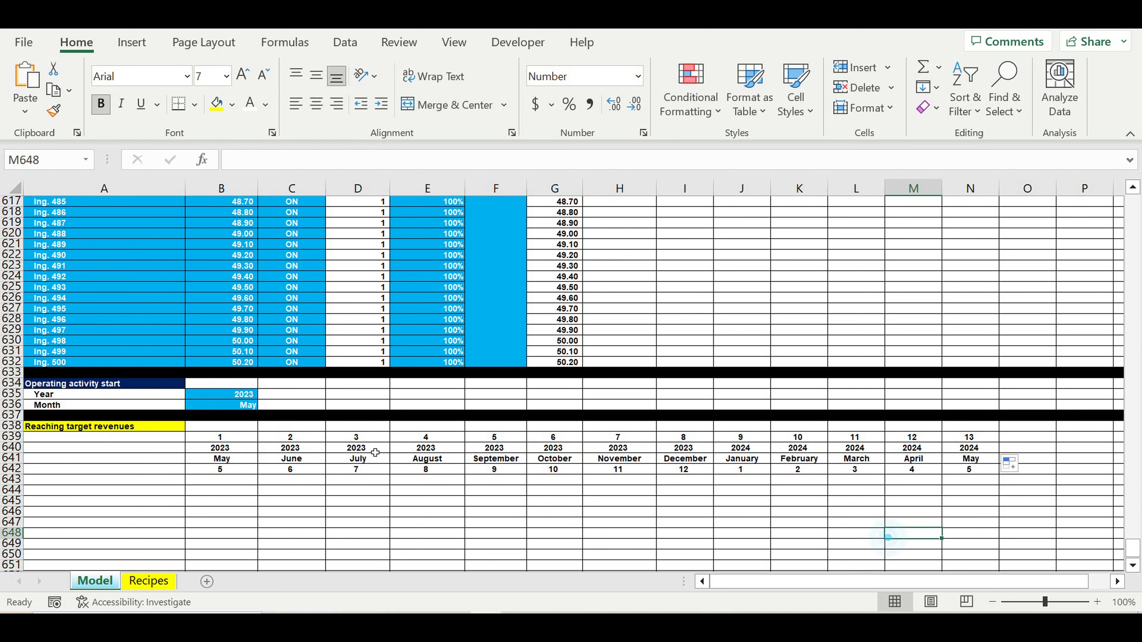
Step: Shade the timeline header B639:N642 light gold and the label cells A639:A642 light blue
left_click(150, 470)
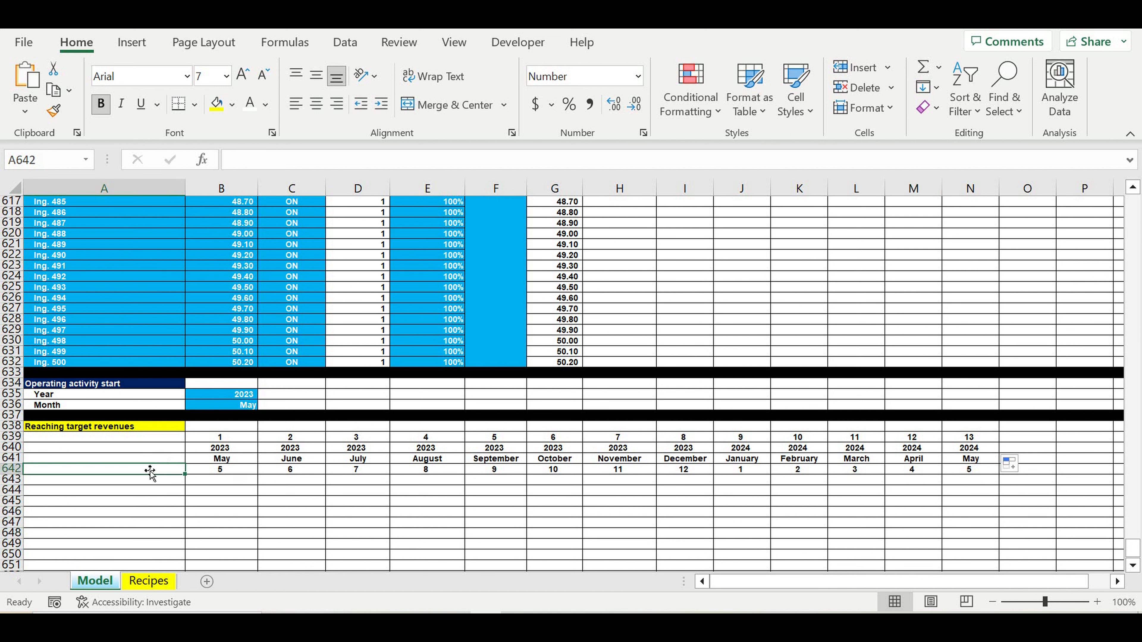
left_click_drag(244, 436, 970, 469)
left_click(232, 105)
left_click(325, 173)
left_click_drag(150, 437, 150, 469)
left_click(232, 104)
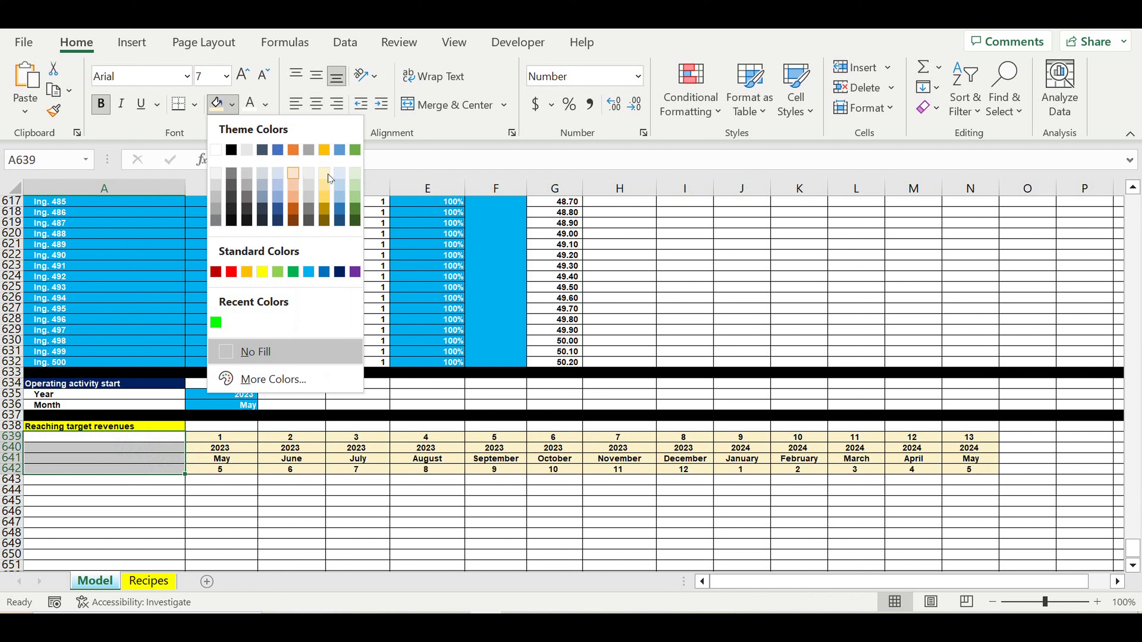
left_click(278, 172)
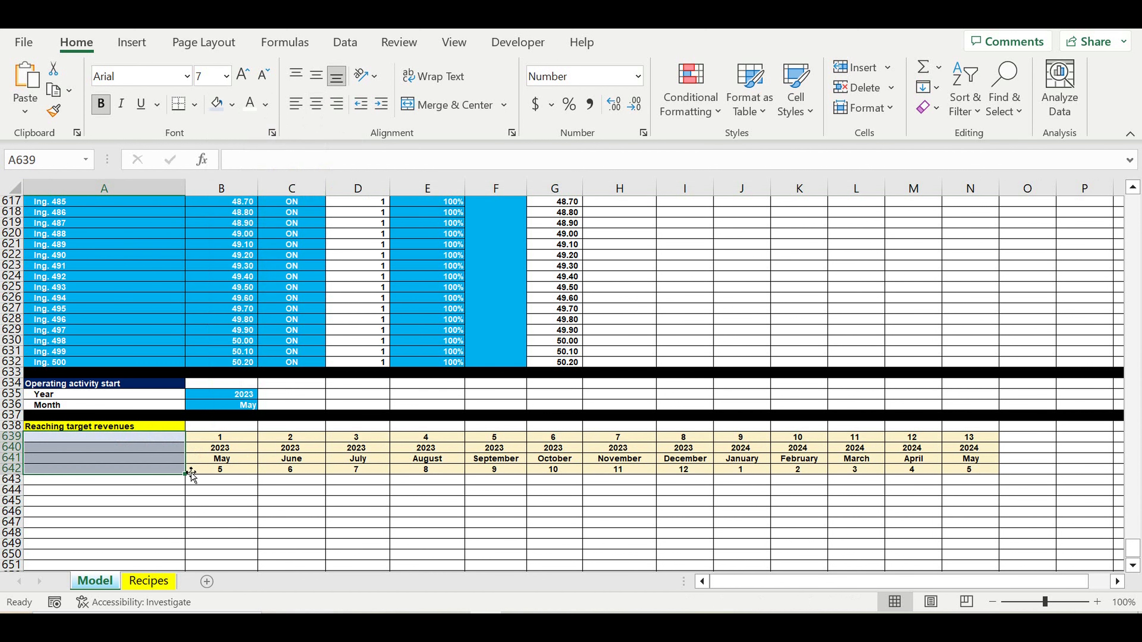
Step: Link A642 to the first customer type name with =A123
left_click(158, 470)
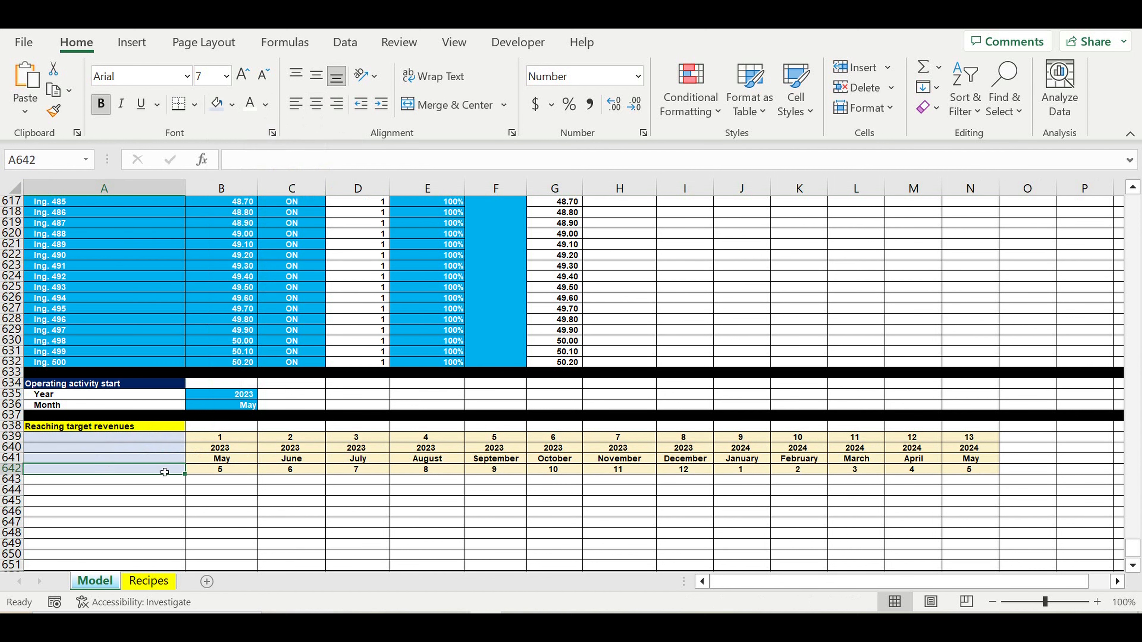
type("=")
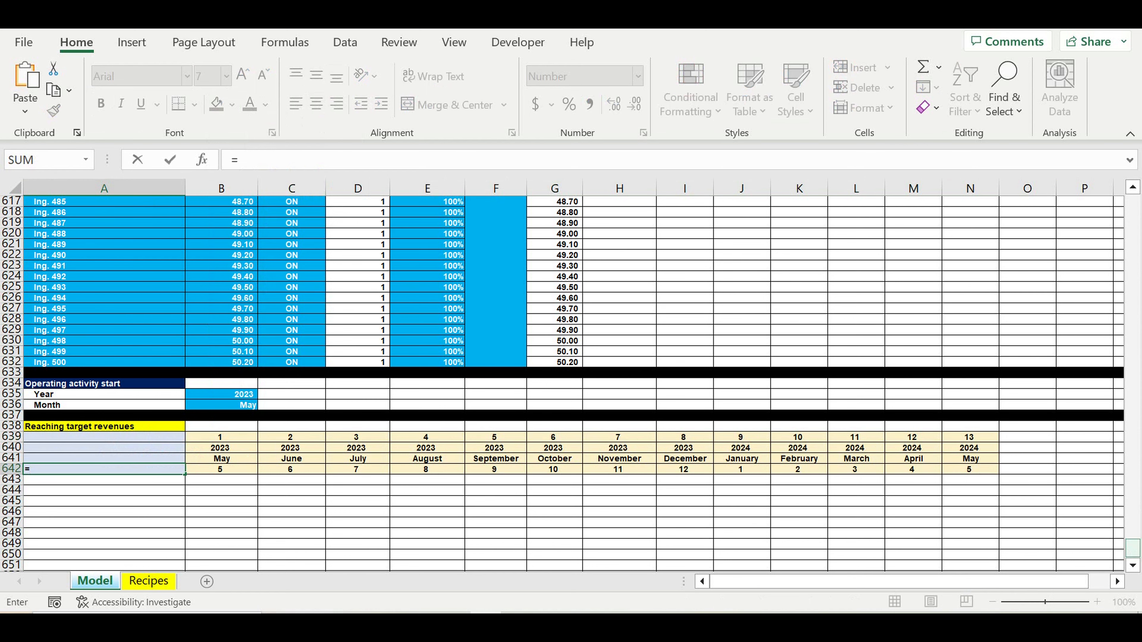
left_click_drag(1133, 549, 1132, 205)
scroll(189, 427, "down", 6)
scroll(189, 427, "down", 20)
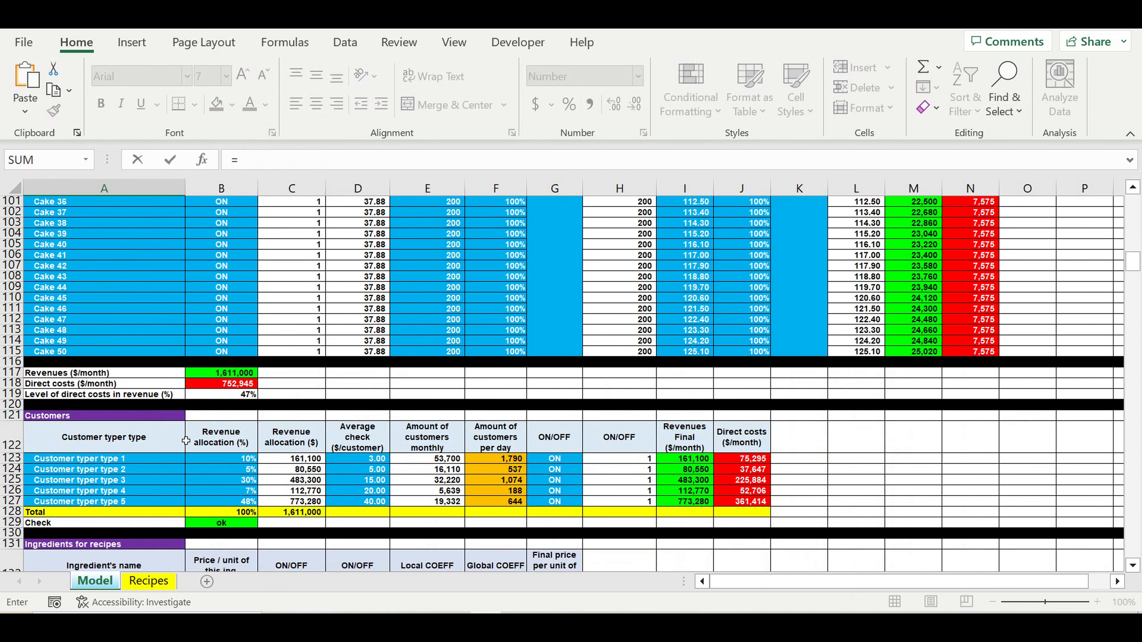
left_click(69, 463)
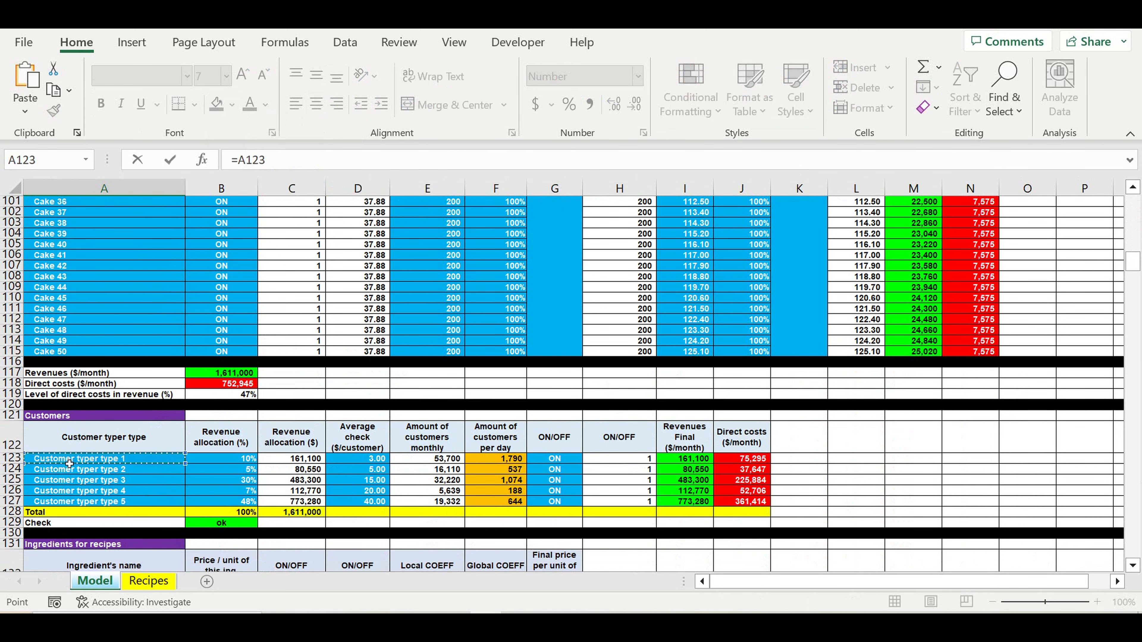
key("Return")
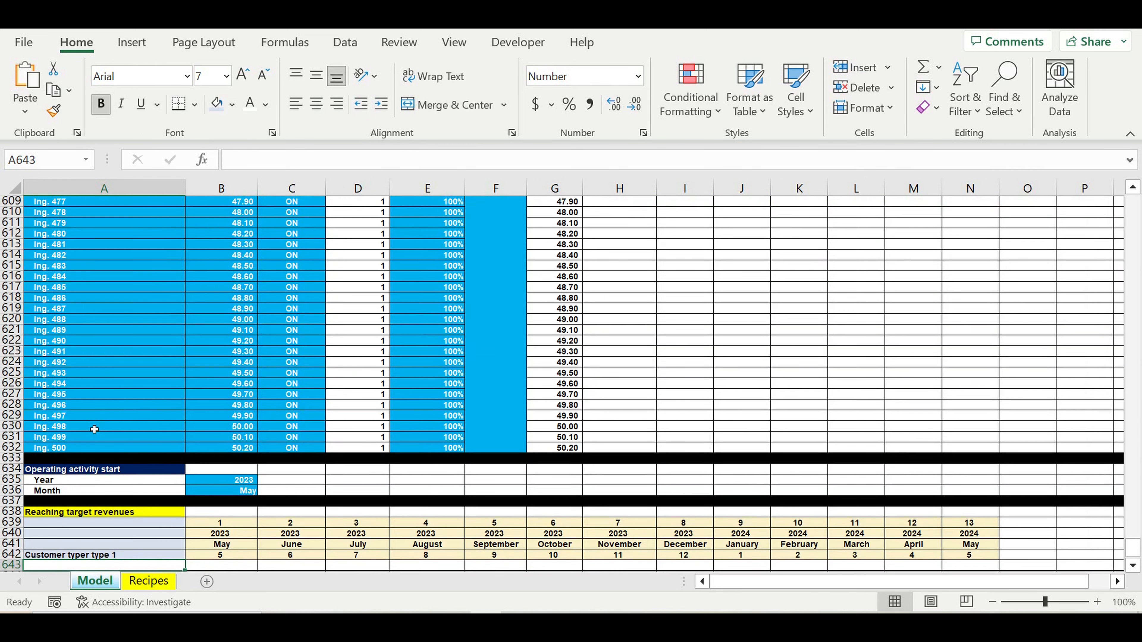
scroll(96, 432, "down", 4)
left_click(125, 397)
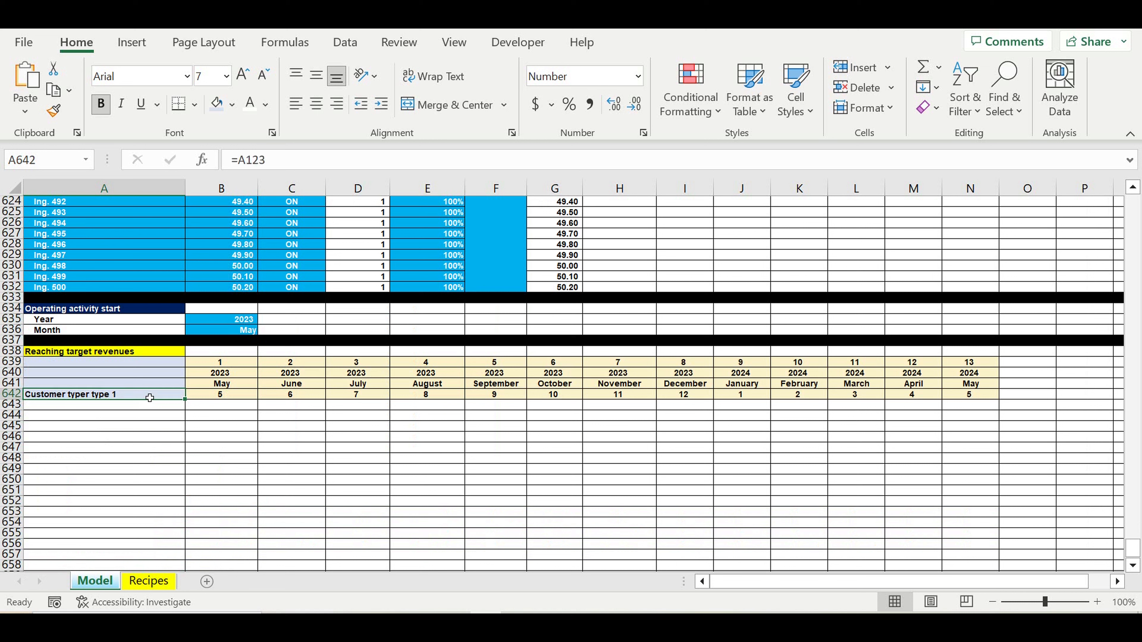
Step: Put the customer type heading link =A122 in A642, leaving A641 empty with its light blue shading restored
left_click_drag(191, 405, 130, 388)
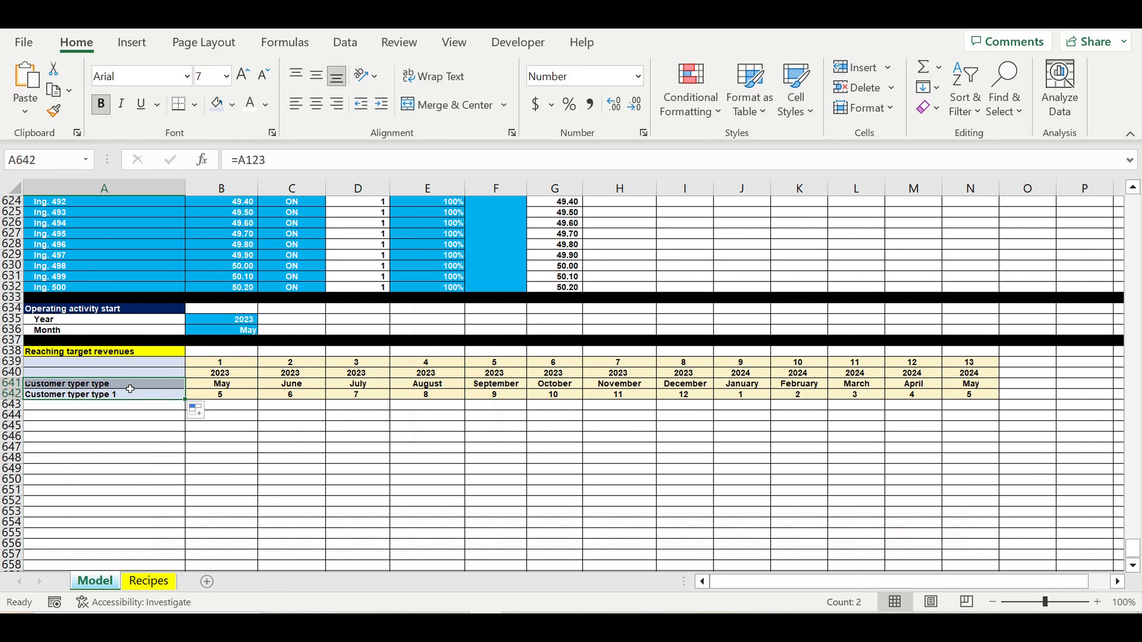
key("ctrl+c")
left_click(127, 399)
key("ctrl+z")
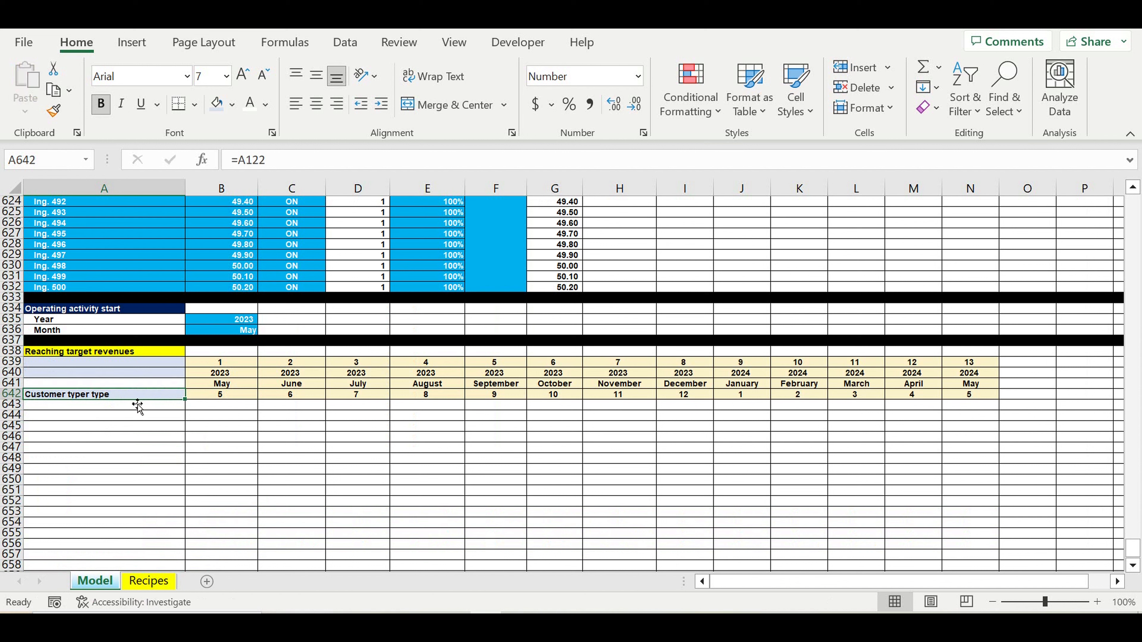
left_click(146, 375)
left_click_drag(185, 379, 189, 406)
Step: Extend the heading link from A642 to A643 and give A643 a white fill
left_click(161, 395)
left_click(171, 404)
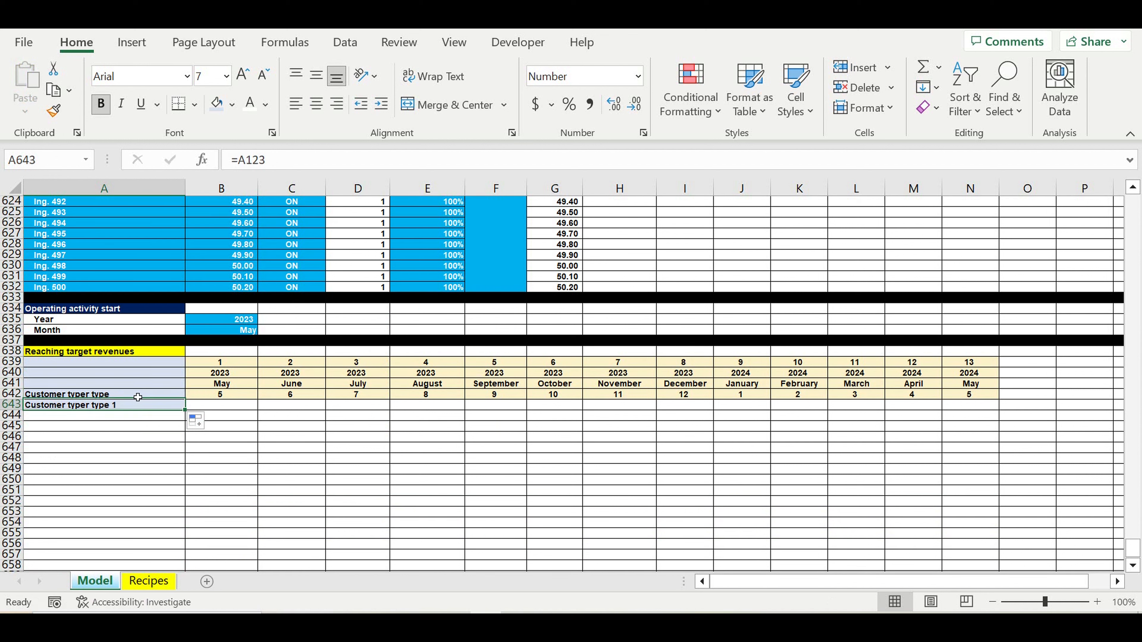
left_click(232, 105)
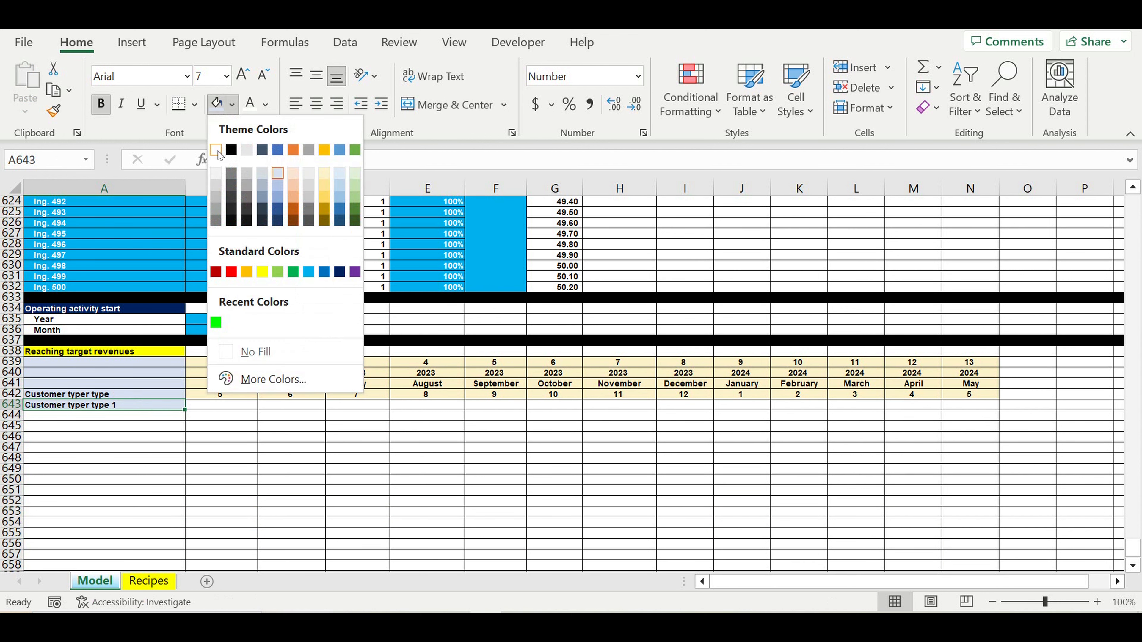
left_click(217, 153)
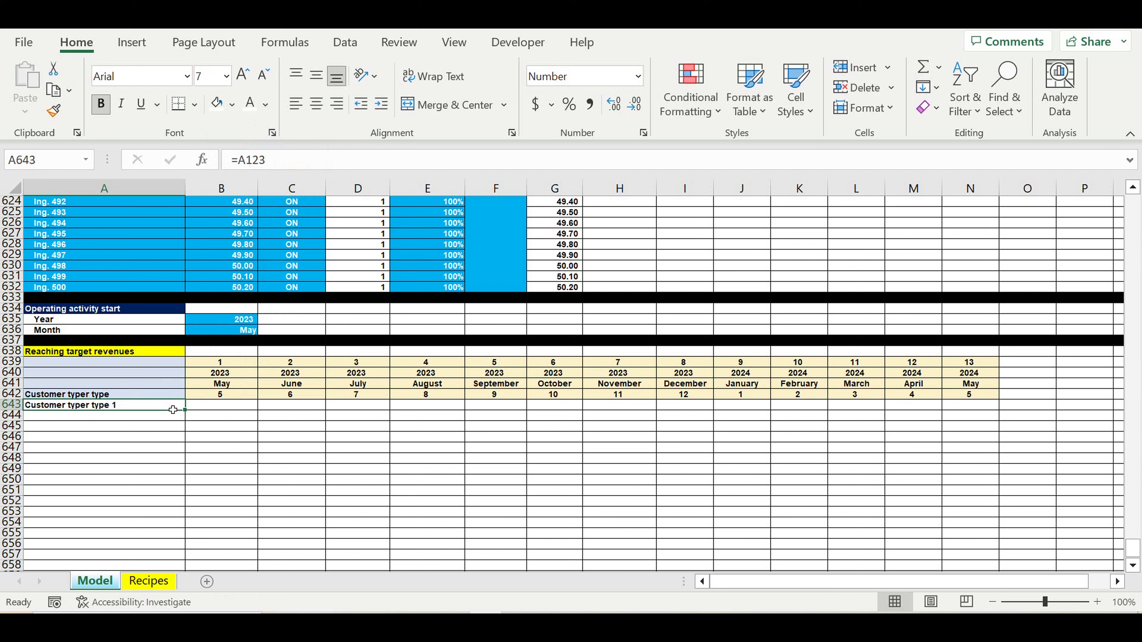
Step: Fill the customer type link from A643 down to A647 and clear the surplus total label in A648
left_click_drag(187, 411, 198, 454)
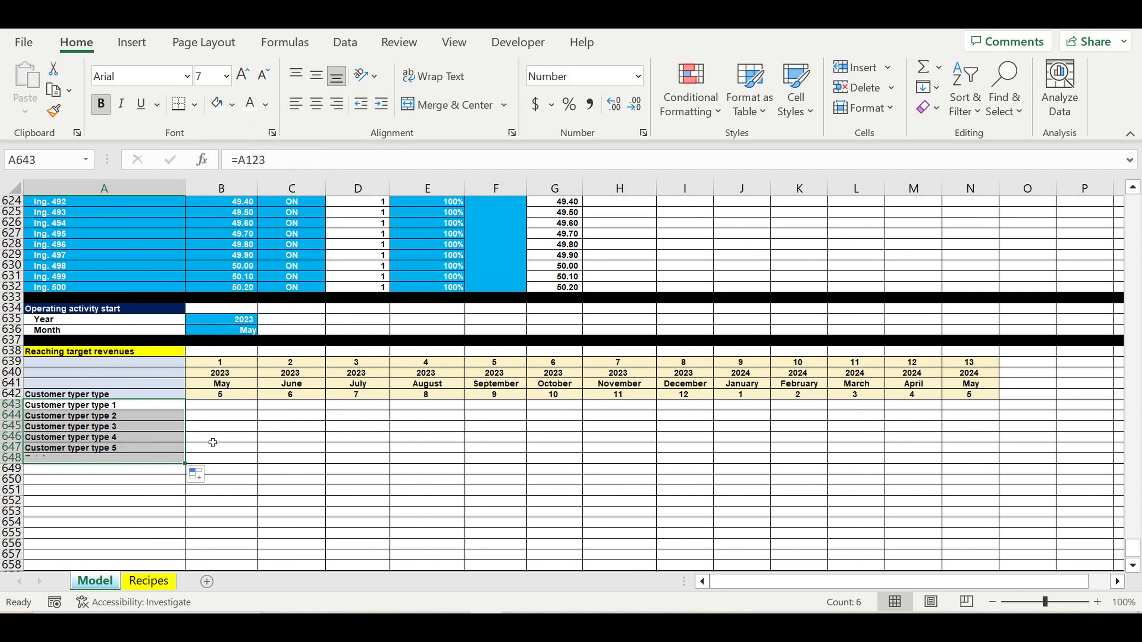
left_click(108, 462)
key("Delete")
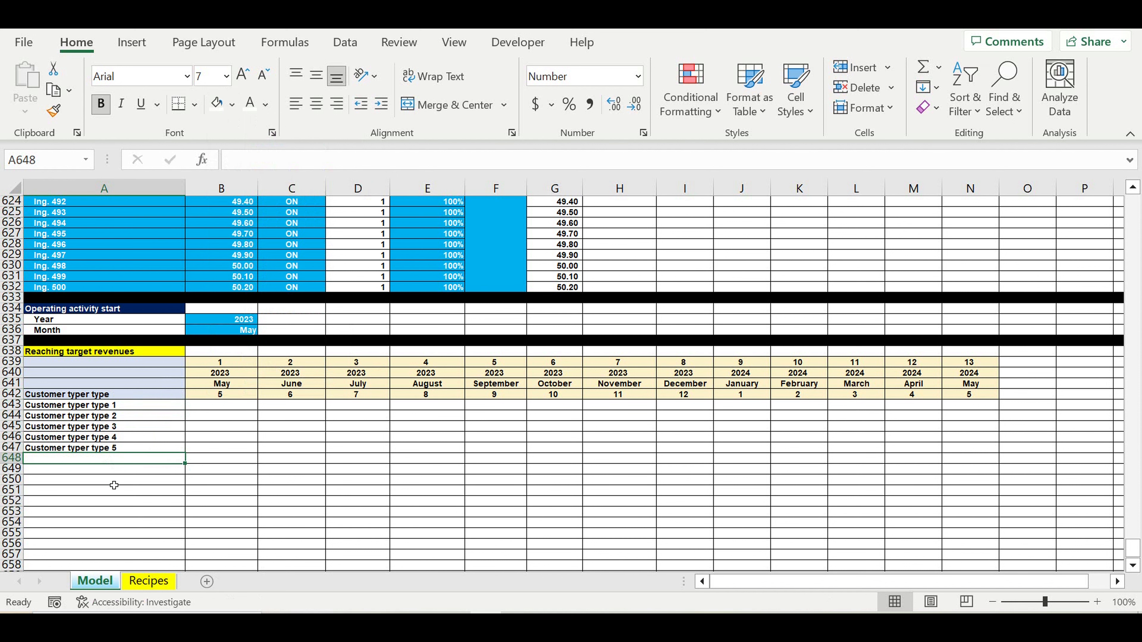
Step: Shade the whole of row 648 black as a divider below the customer type list
left_click(115, 481)
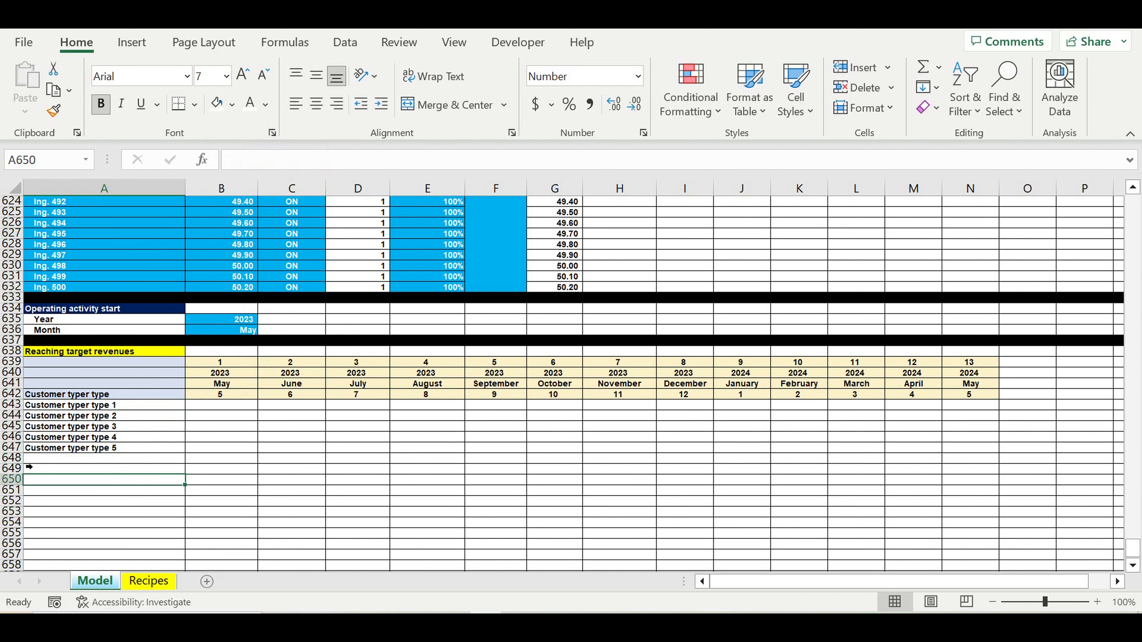
left_click(232, 105)
left_click(232, 150)
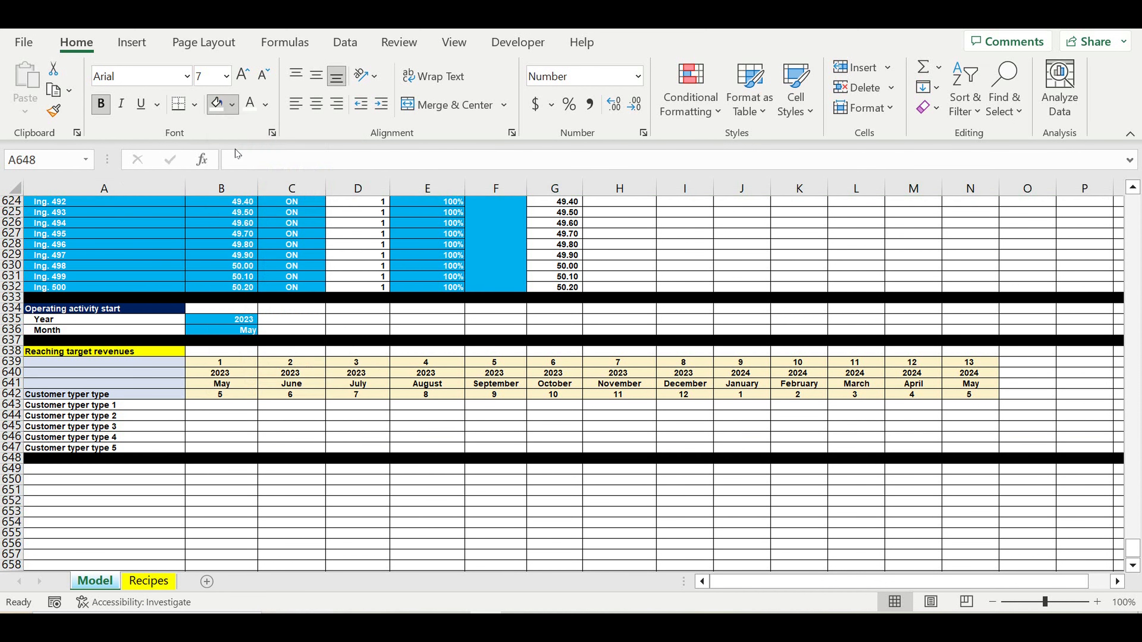
Step: Center the heading in A642 and indent the customer type names in A643:A647
left_click(105, 394)
left_click(316, 104)
left_click_drag(106, 405, 135, 449)
left_click(379, 105)
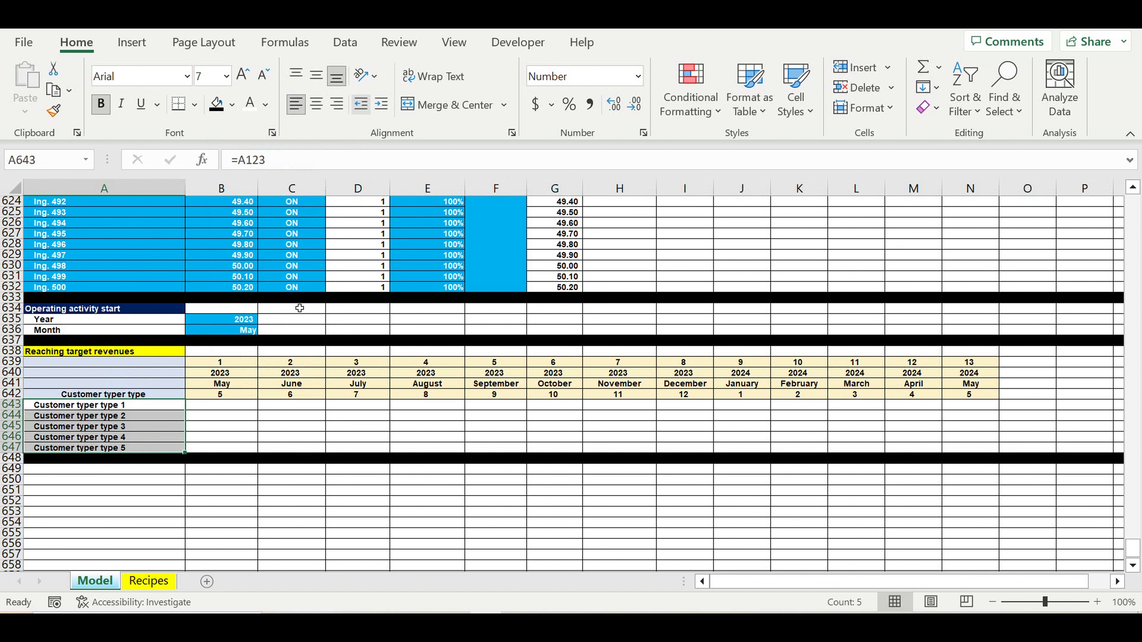
Step: Shade the input range B643:N647 with the standard light blue color
left_click(268, 513)
left_click_drag(252, 407, 971, 447)
left_click(232, 104)
left_click(310, 275)
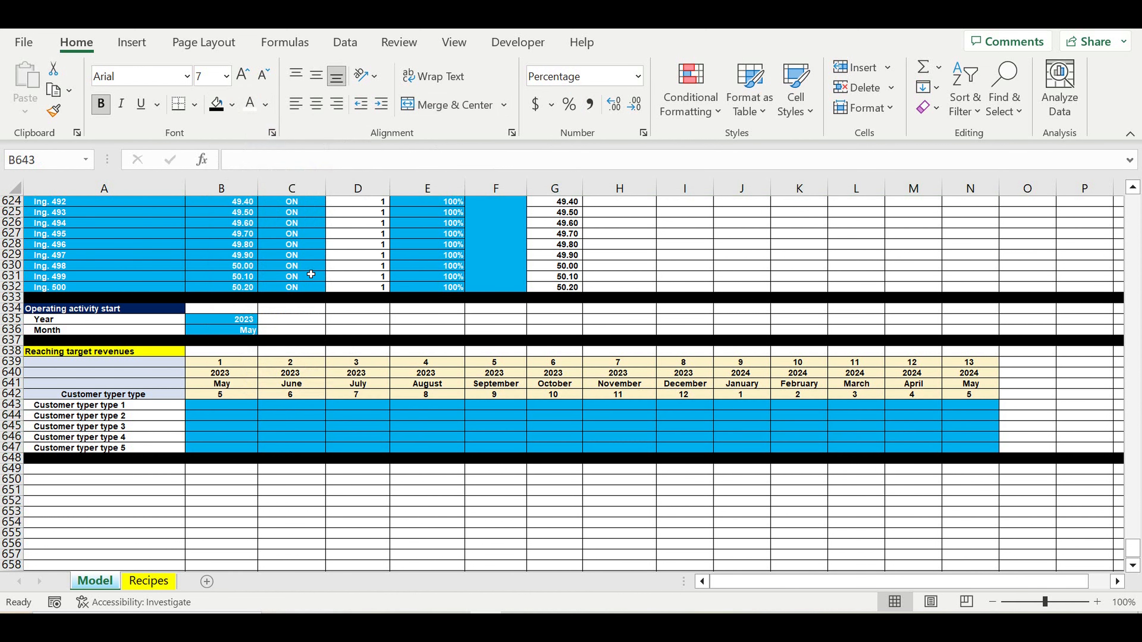
left_click(357, 504)
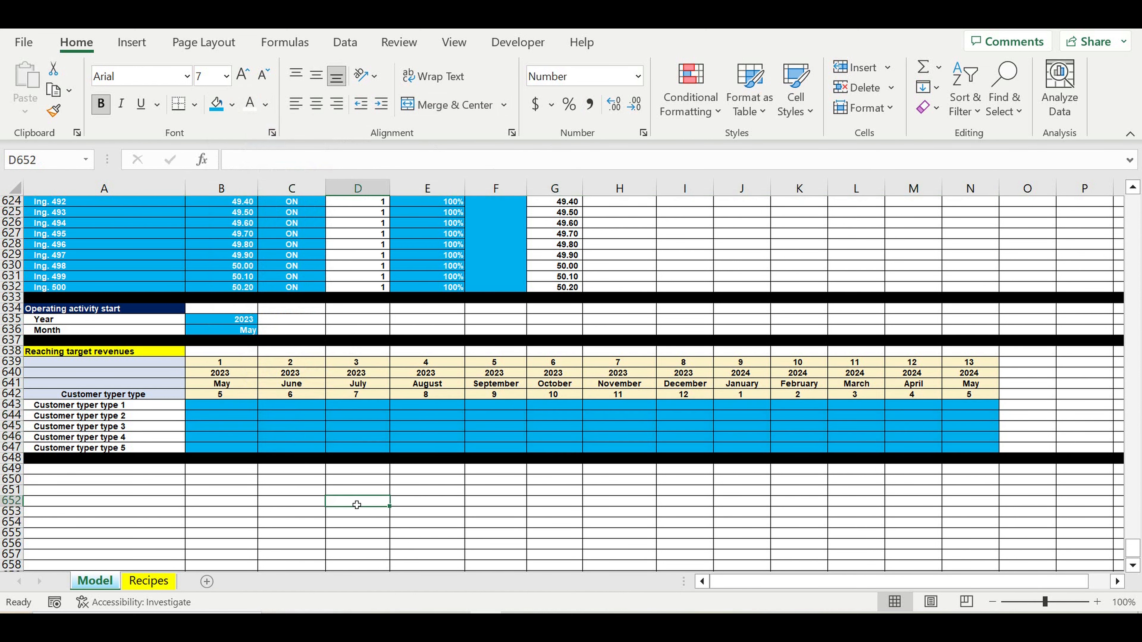
Step: Enter 100% in B643 for Customer typer type 1 and fill it across to N643
left_click(230, 407)
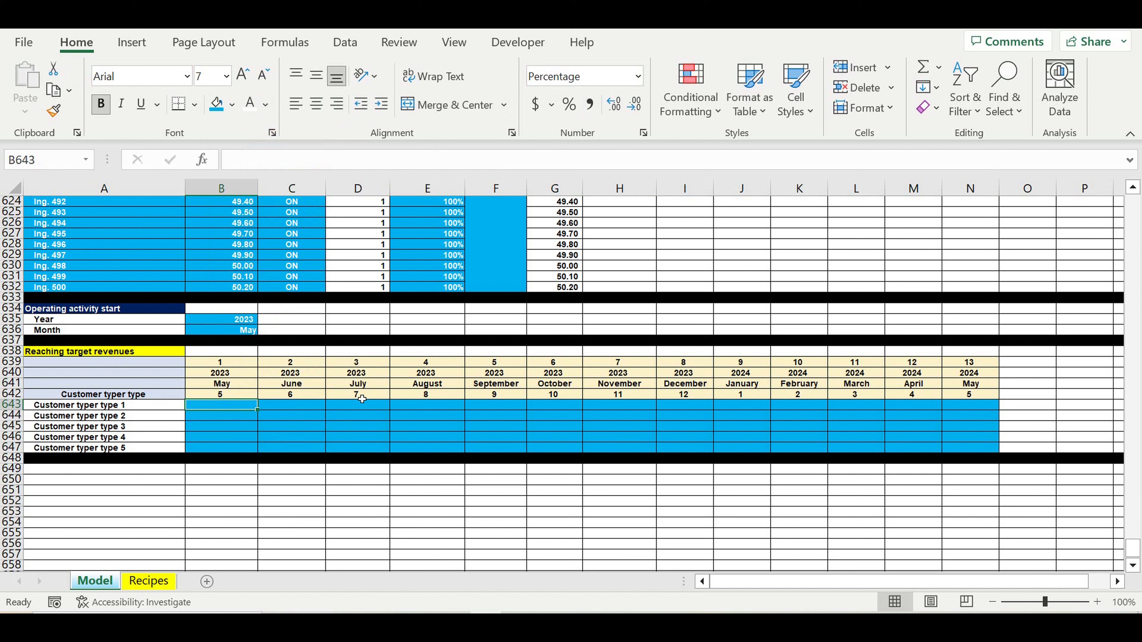
left_click(148, 405)
left_click(242, 410)
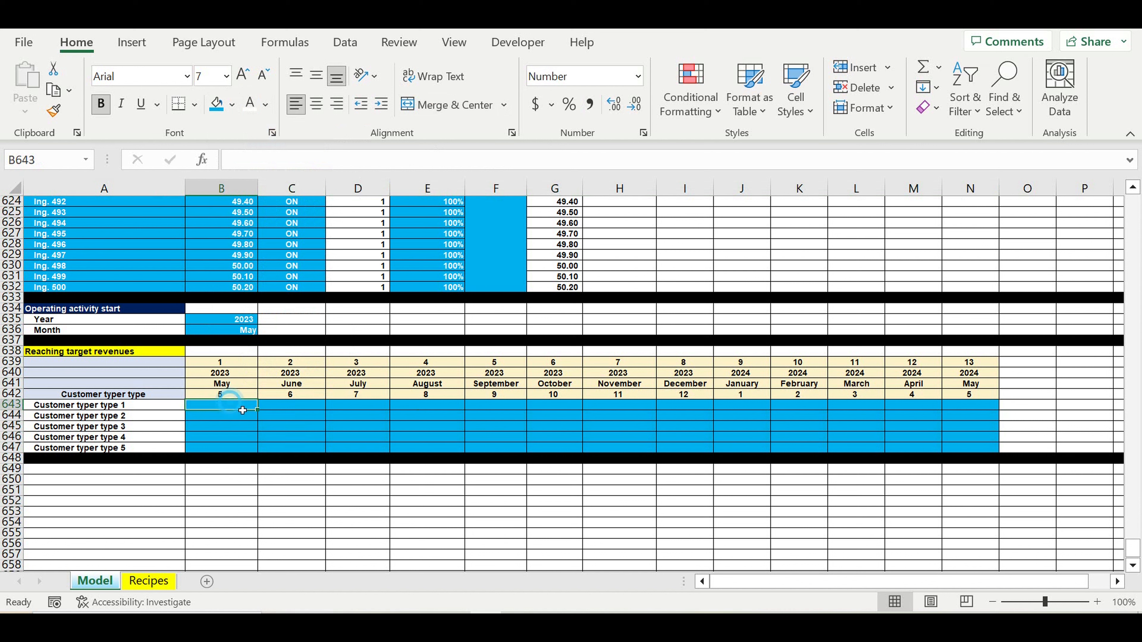
type("100")
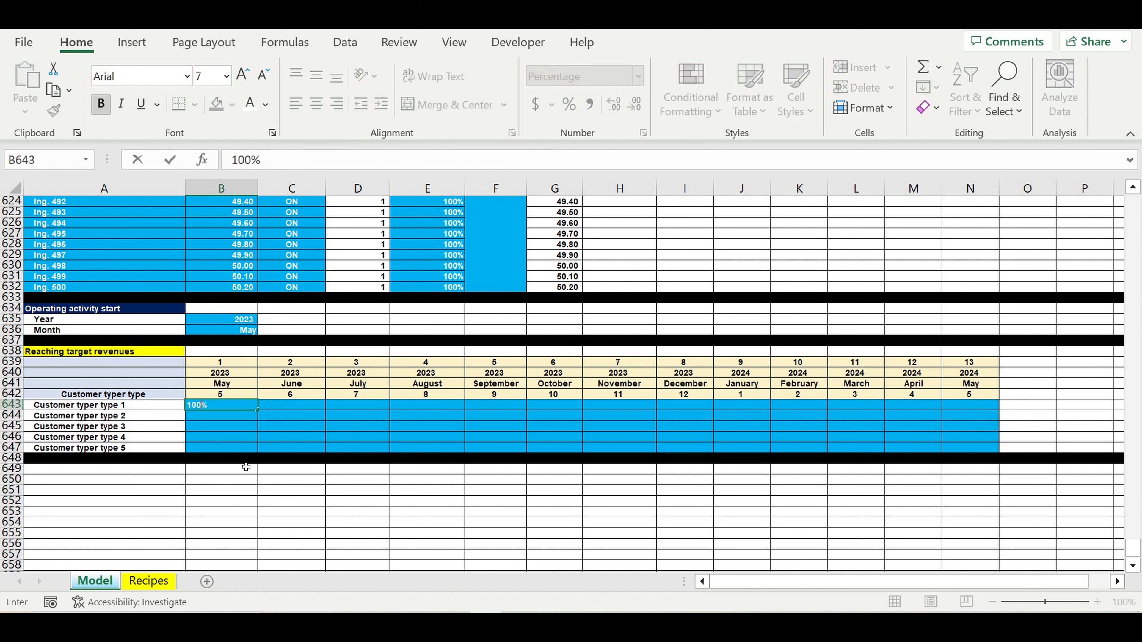
left_click(244, 460)
left_click(242, 406)
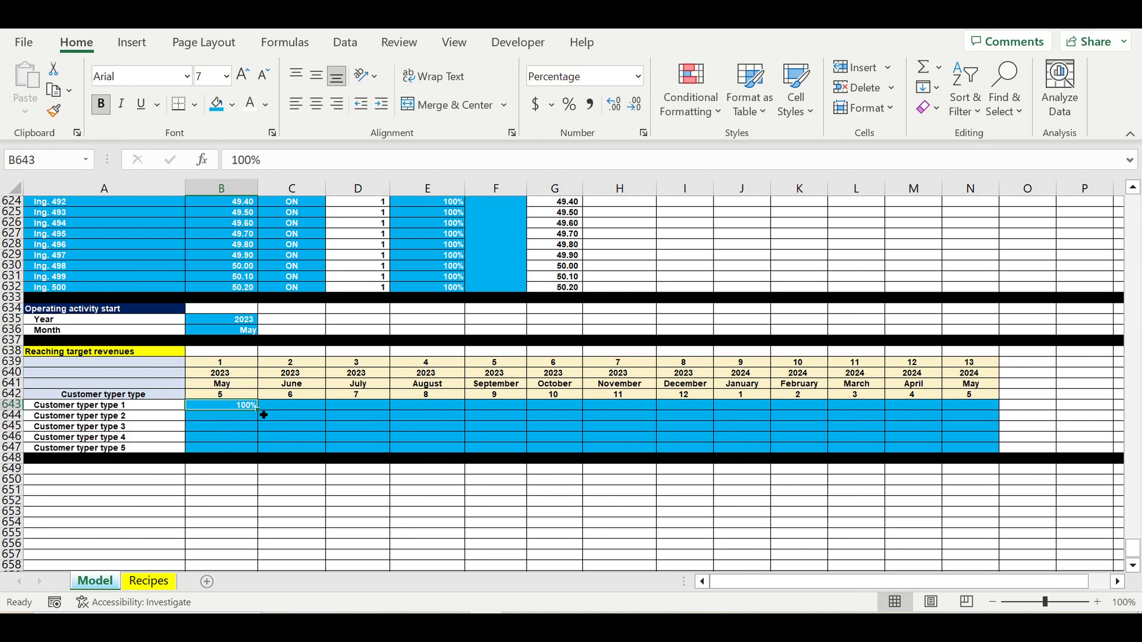
left_click_drag(264, 415, 989, 407)
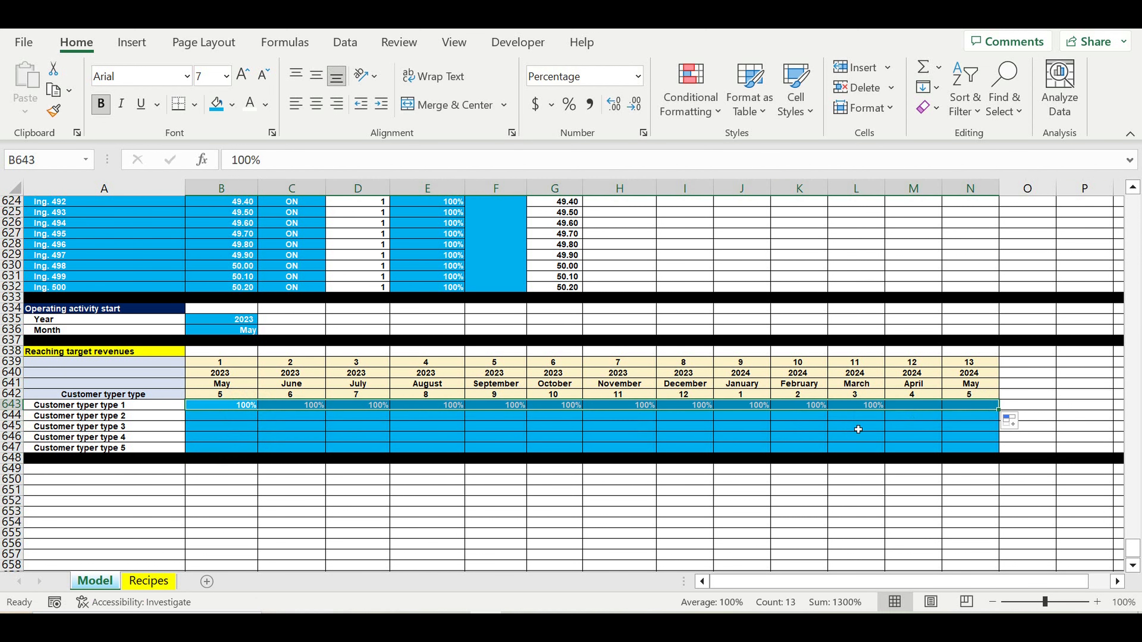
Step: Try October and December as the operating start month in B636 to test the timeline
left_click(221, 330)
left_click(263, 330)
left_click(204, 404)
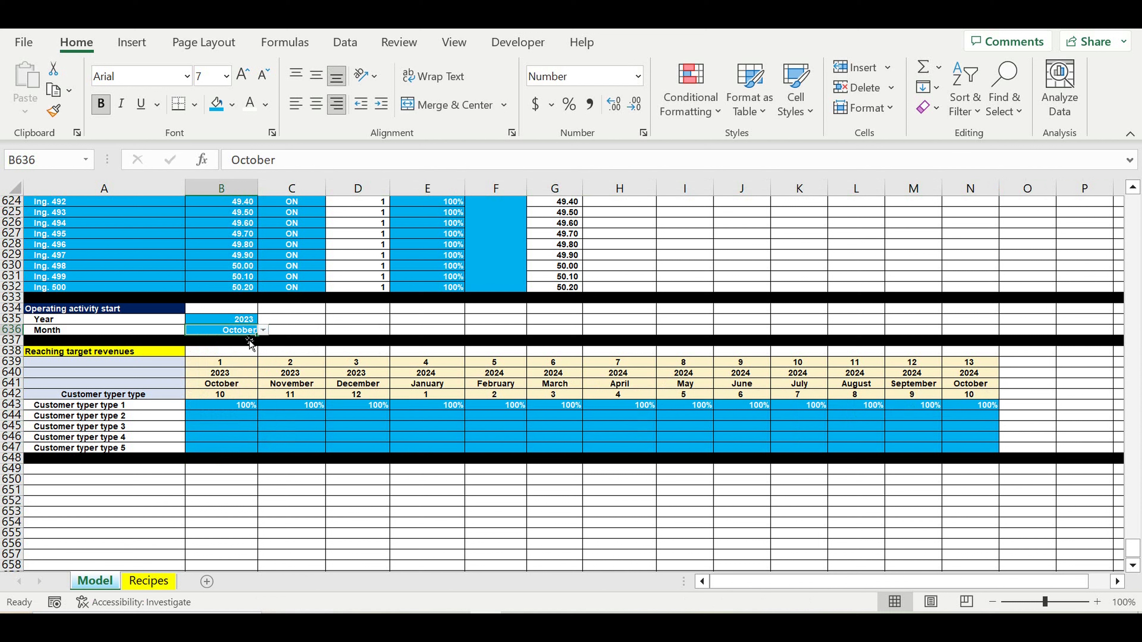
left_click(263, 330)
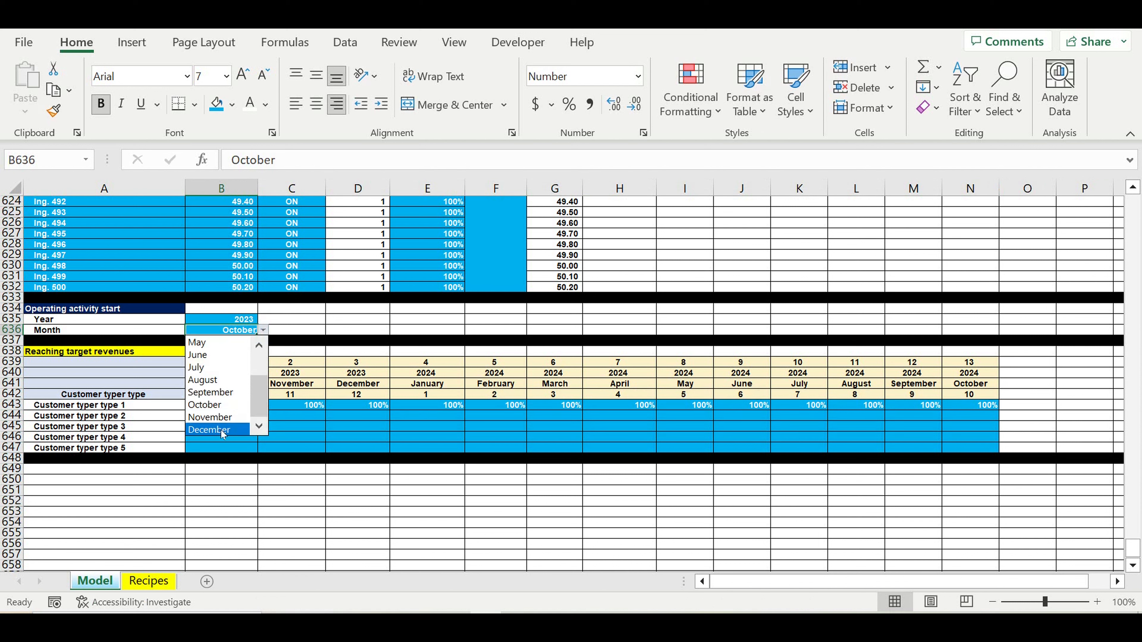
left_click(220, 430)
Step: Test the timeline with 2025 as the start year in B635, and return the year to 2023
left_click(221, 319)
left_click(264, 319)
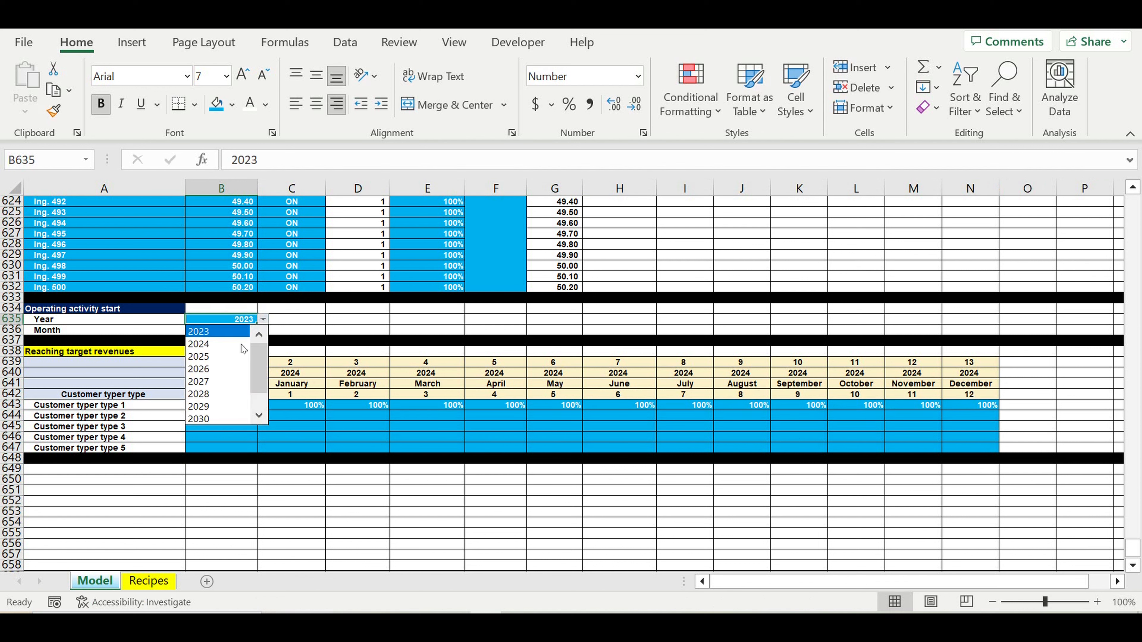
left_click(229, 358)
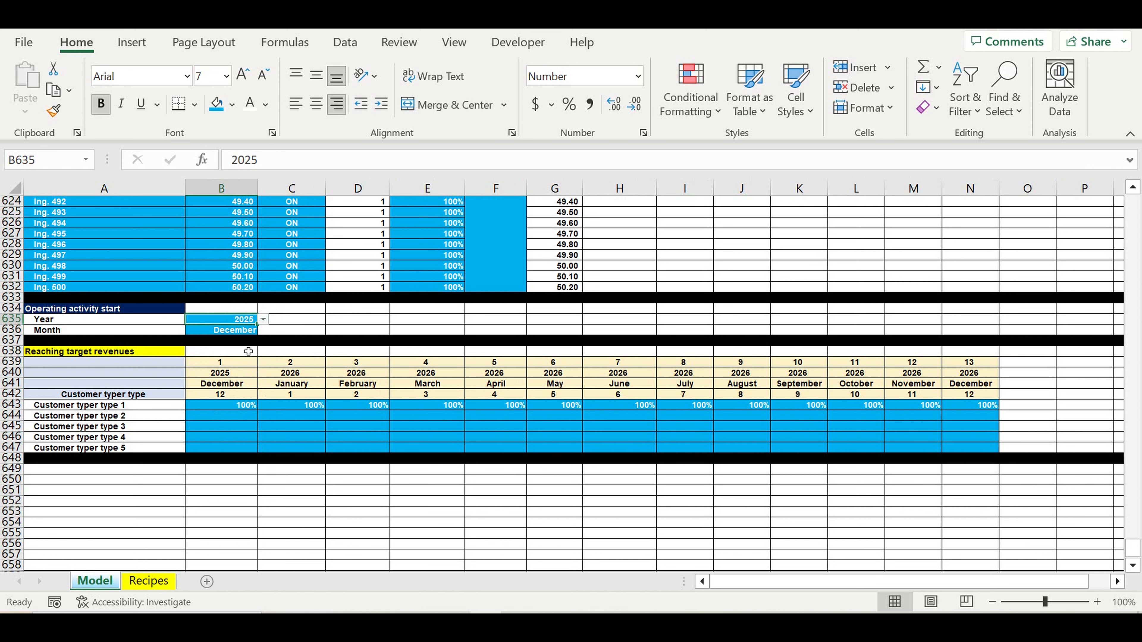
left_click(263, 320)
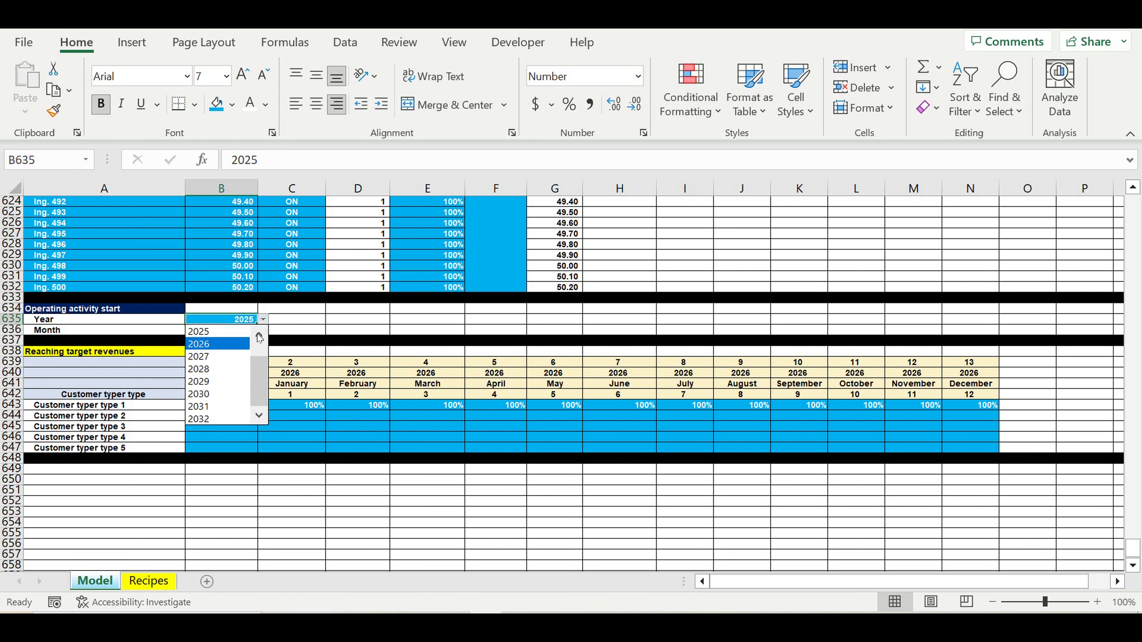
left_click(259, 334)
left_click(237, 335)
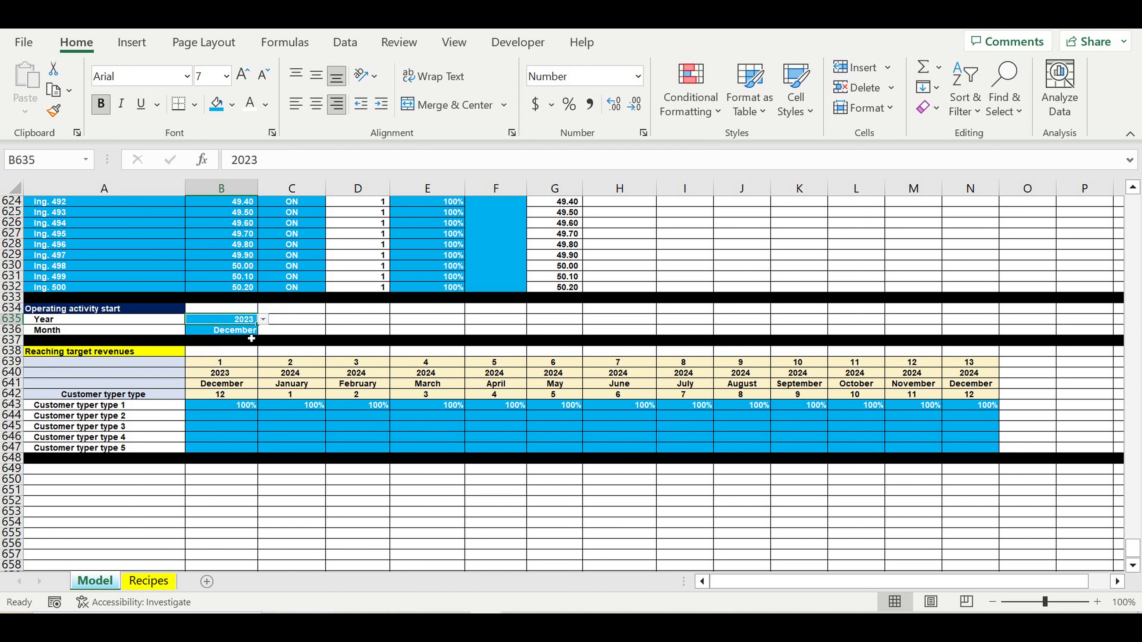
Step: Set the operating start month in B636 to July
left_click(250, 332)
left_click(263, 330)
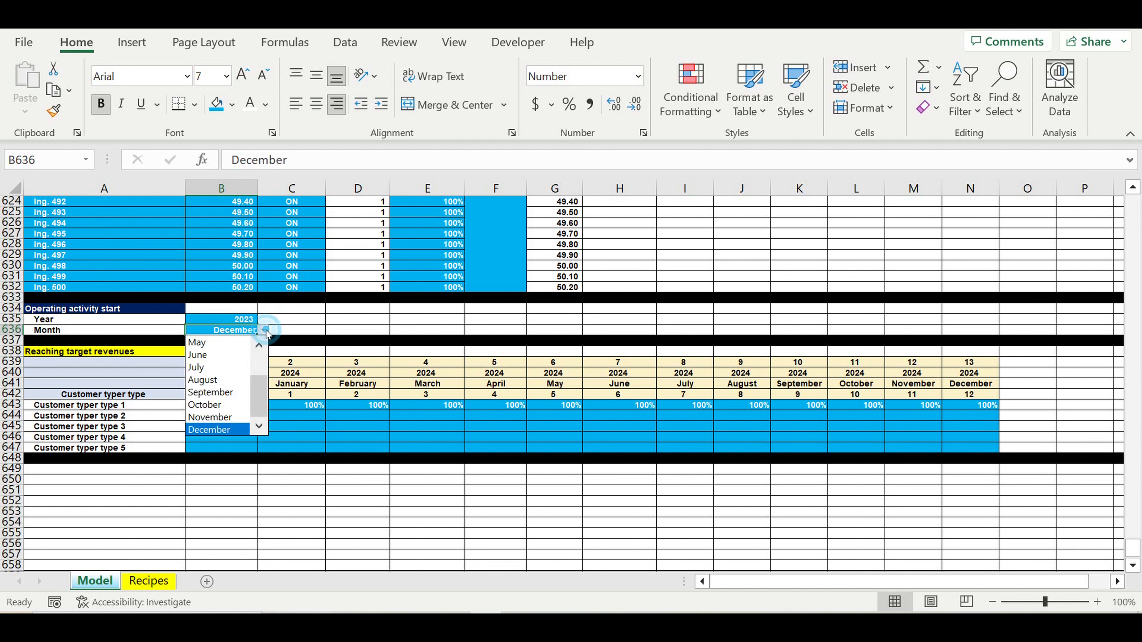
left_click(222, 367)
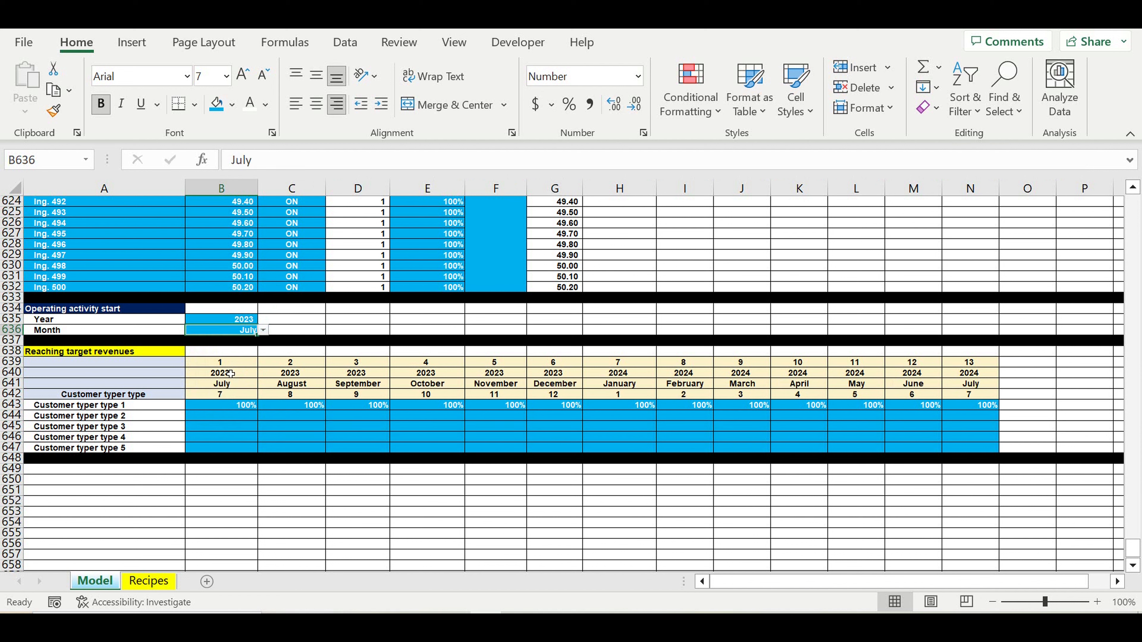
left_click(294, 501)
Step: Enter 30%, 60%, 90% and 100% for Customer typer type 2 in B644:E644
left_click(221, 415)
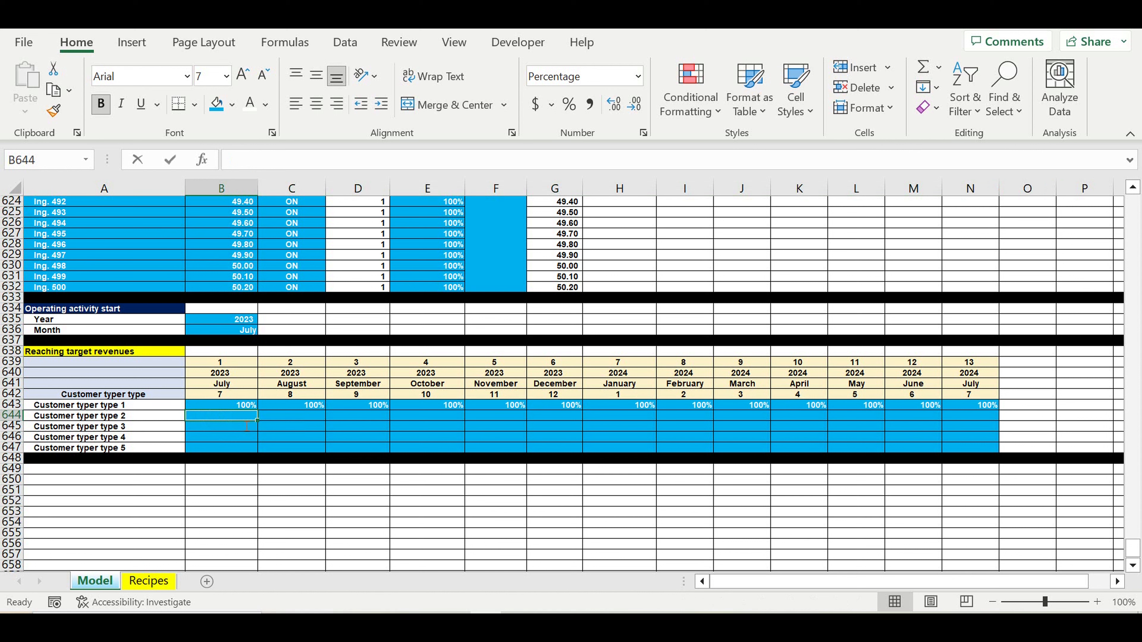
type("30%")
left_click(293, 420)
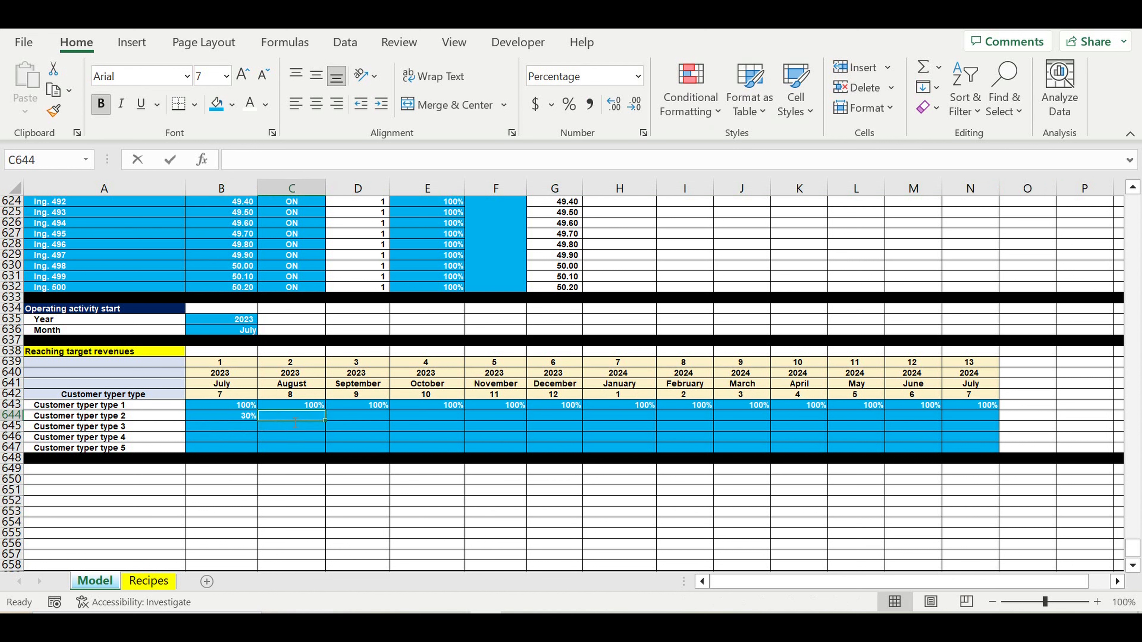
type("60%")
left_click(361, 420)
type("90%")
left_click(435, 419)
type("100")
left_click(454, 450)
Step: Fill the 100% value from E644 across to N644
left_click(454, 419)
left_click_drag(464, 425, 993, 424)
left_click(559, 500)
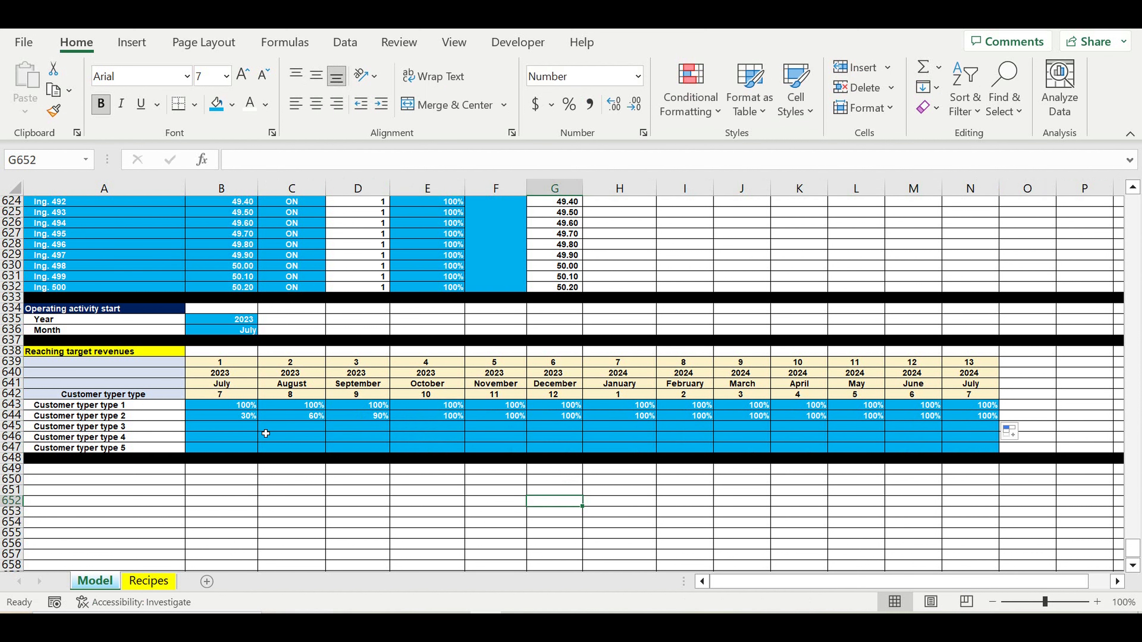
Step: Enter 20%, 40%, 60%, 80% and 100% for Customer typer type 3 in B645:F645
left_click(237, 427)
type("20")
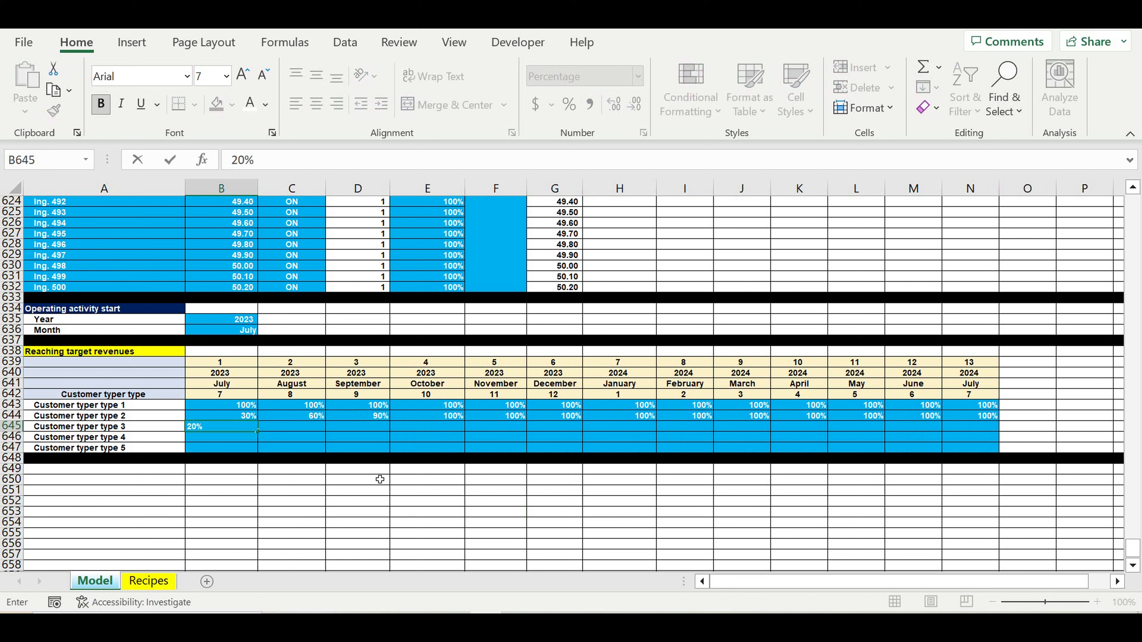
left_click(281, 427)
type("40")
key("Return")
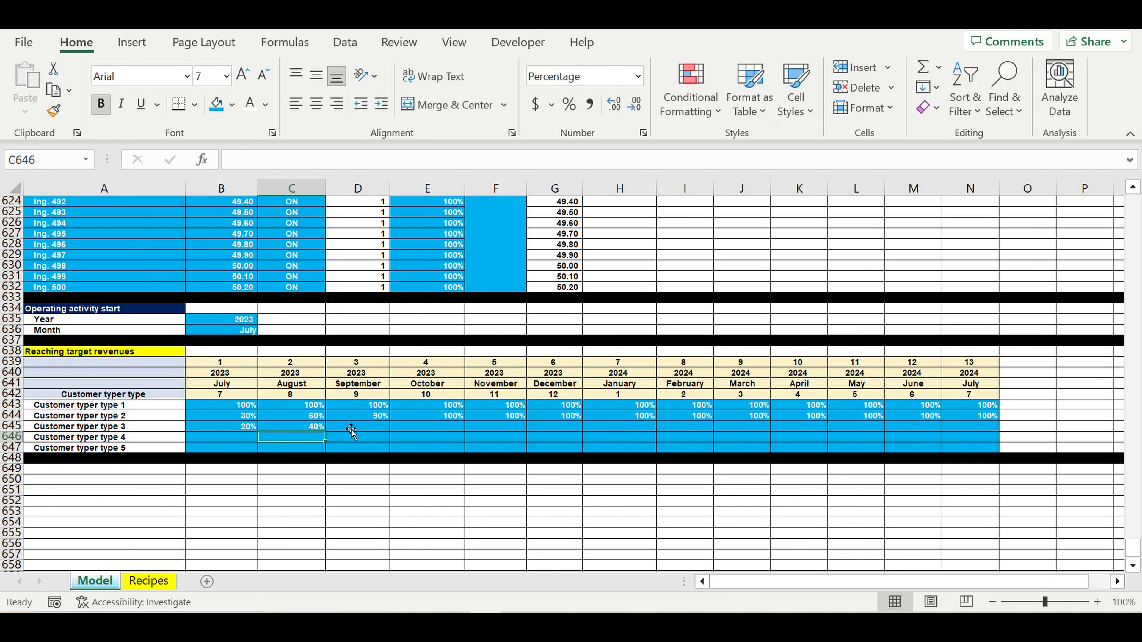
left_click(360, 428)
double_click(363, 433)
type("60")
key("Tab")
type("80")
key("Tab")
type("100")
left_click(535, 481)
Step: Fill the 100% value from F645 across to N645
left_click(503, 430)
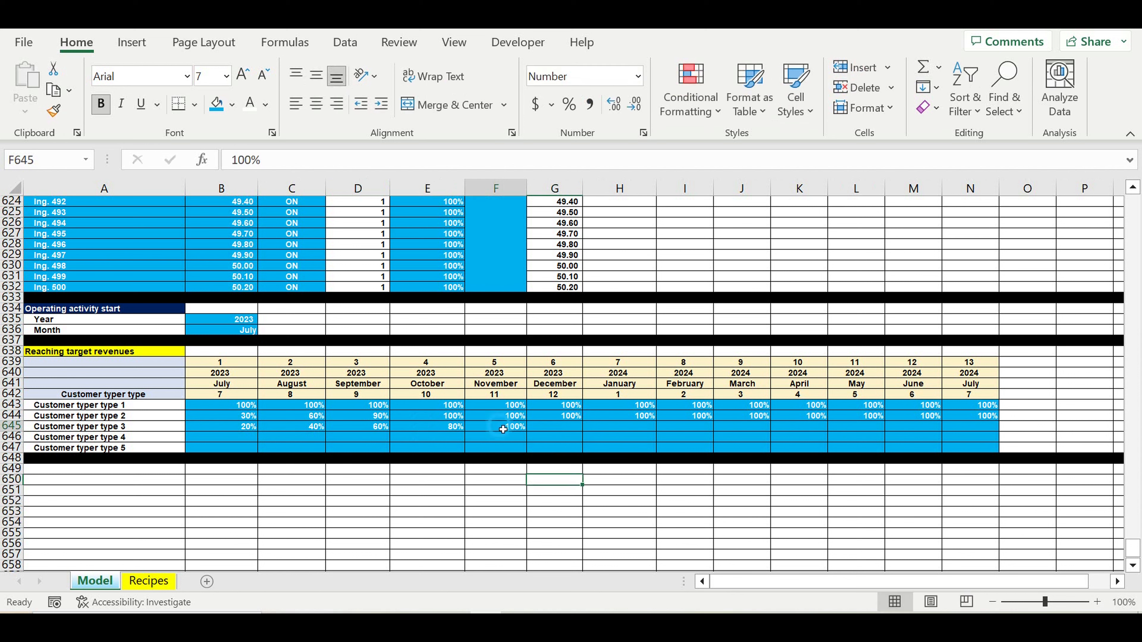
left_click_drag(526, 431, 988, 451)
left_click(599, 490)
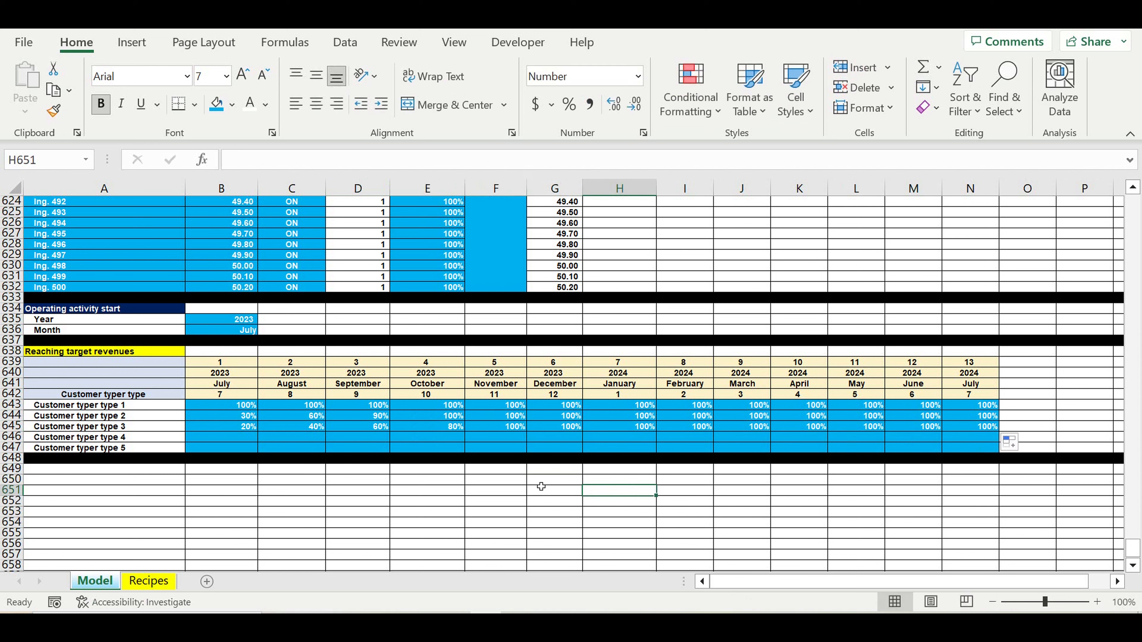
Step: Enter 15%, 30%, 45%, 60%, 75%, 90% and 100% for Customer typer type 4 in B646:H646
left_click(224, 438)
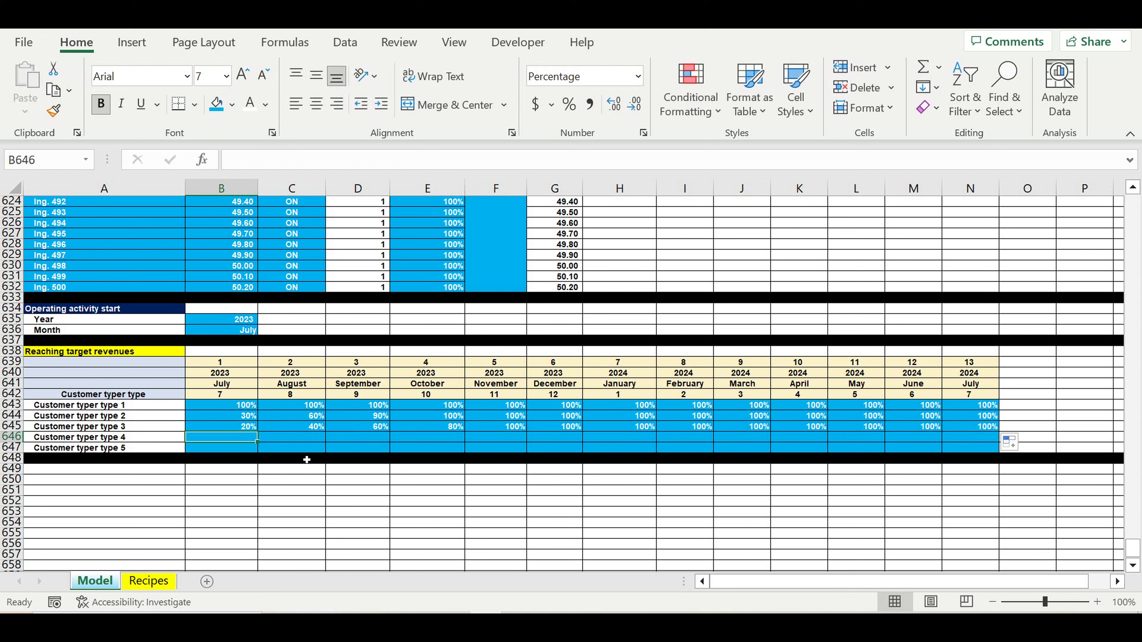
type("15%")
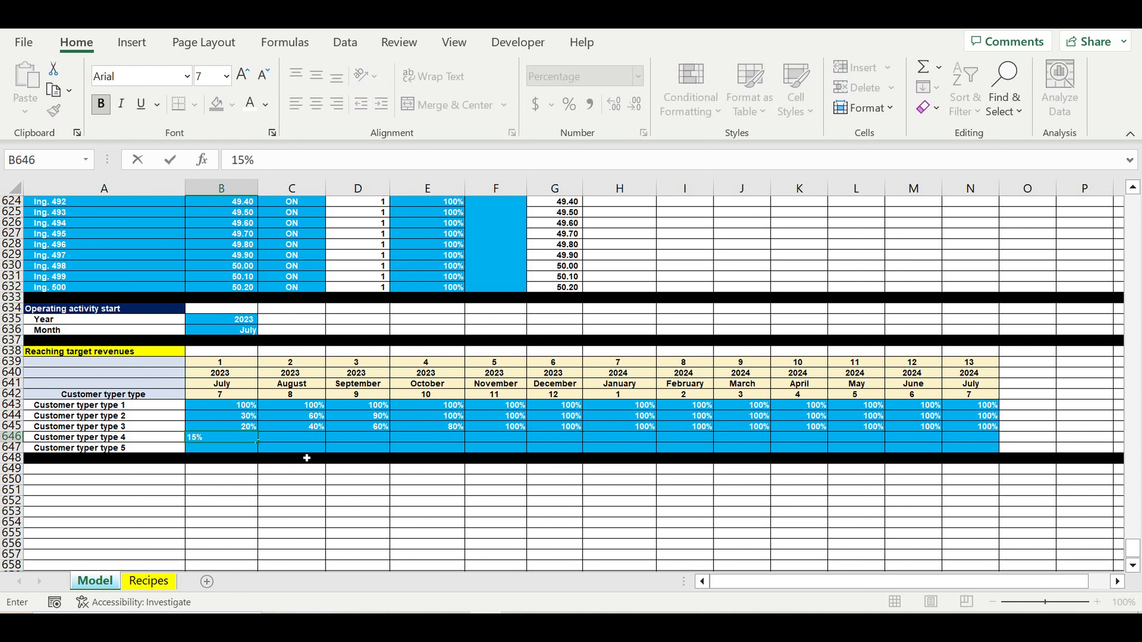
left_click(288, 440)
type("30%")
key("Return")
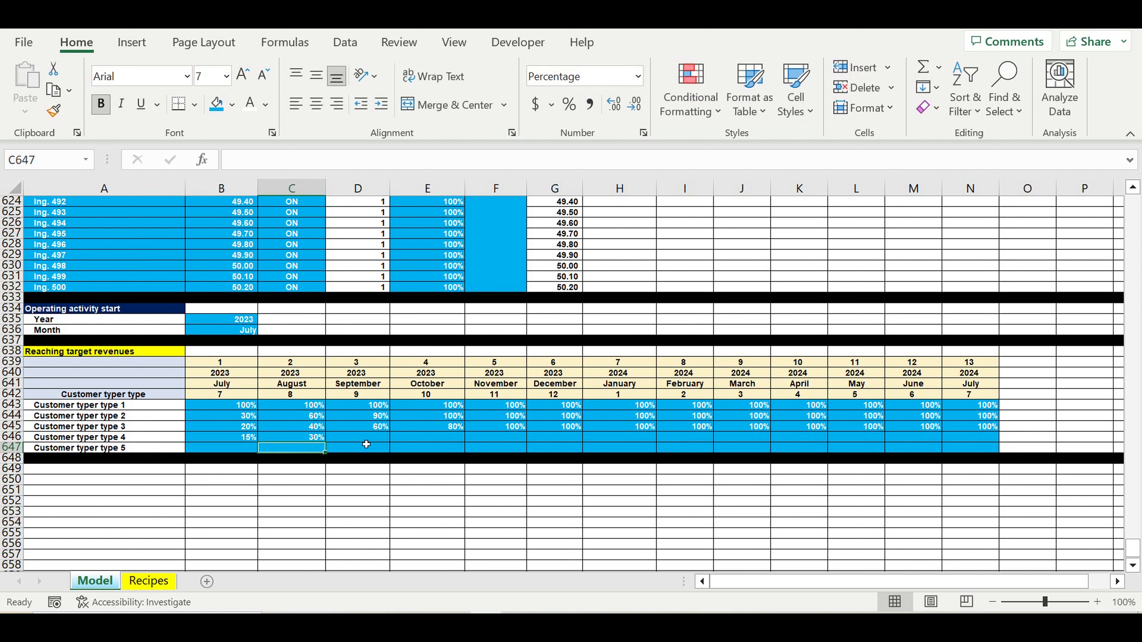
left_click(364, 437)
type("45%")
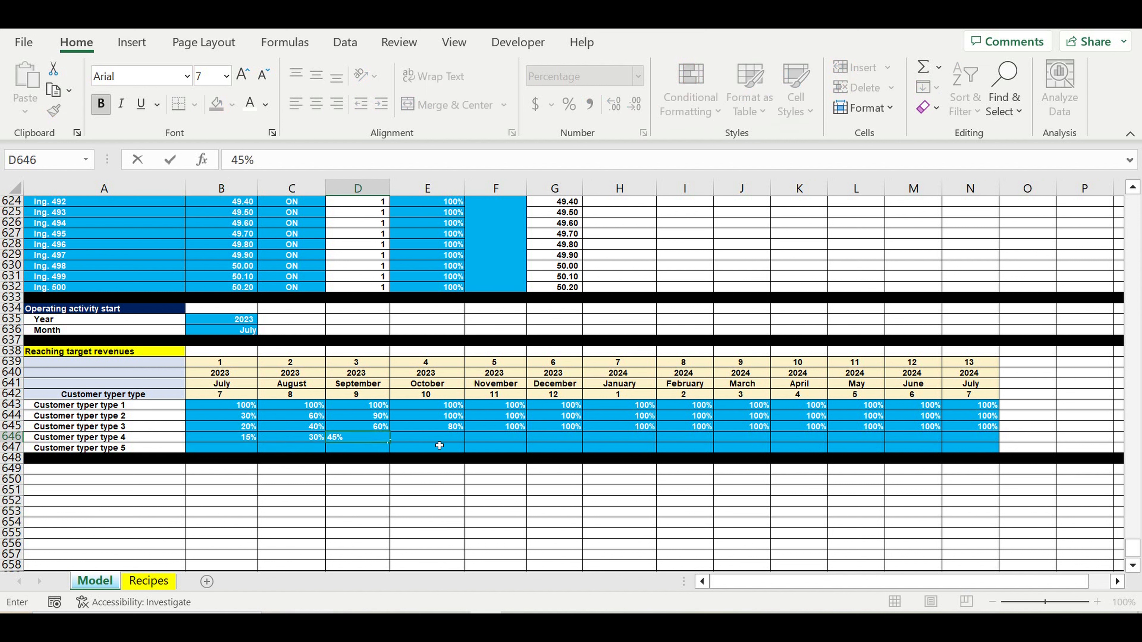
key("Return")
left_click(441, 437)
type("60% 75% 90% 100%")
Step: Fill the 100% value from H646 across to N646
left_click(625, 437)
left_click_drag(656, 442, 973, 439)
left_click(869, 491)
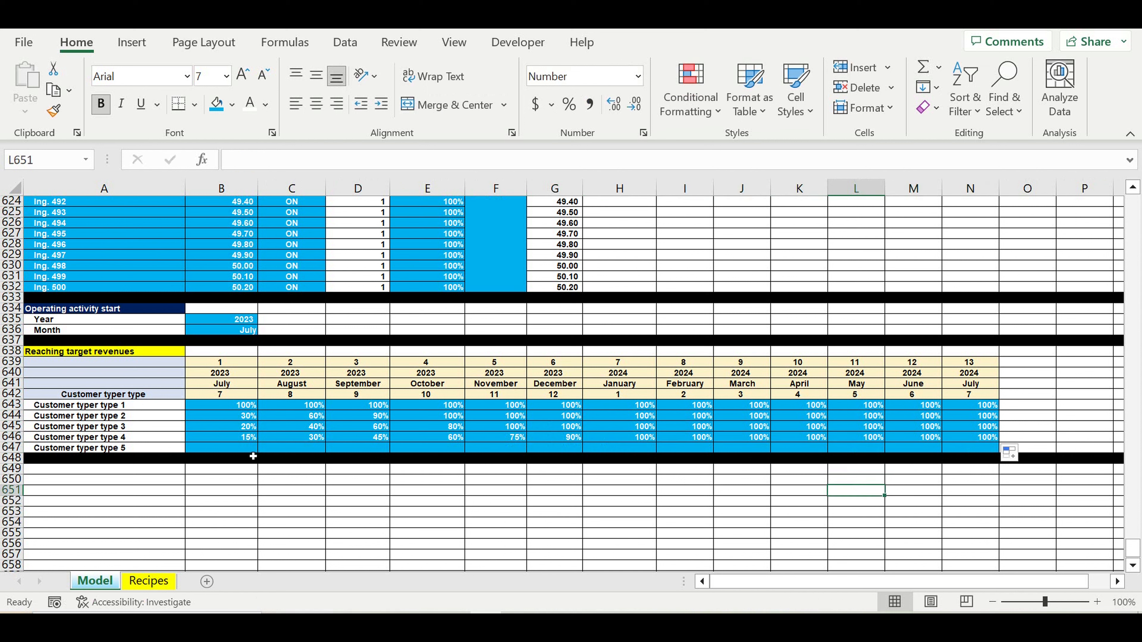
Step: Enter 0%, 3%, 5%, 15%, 40% and 50% for Customer typer type 5 in B647:G647
left_click(243, 450)
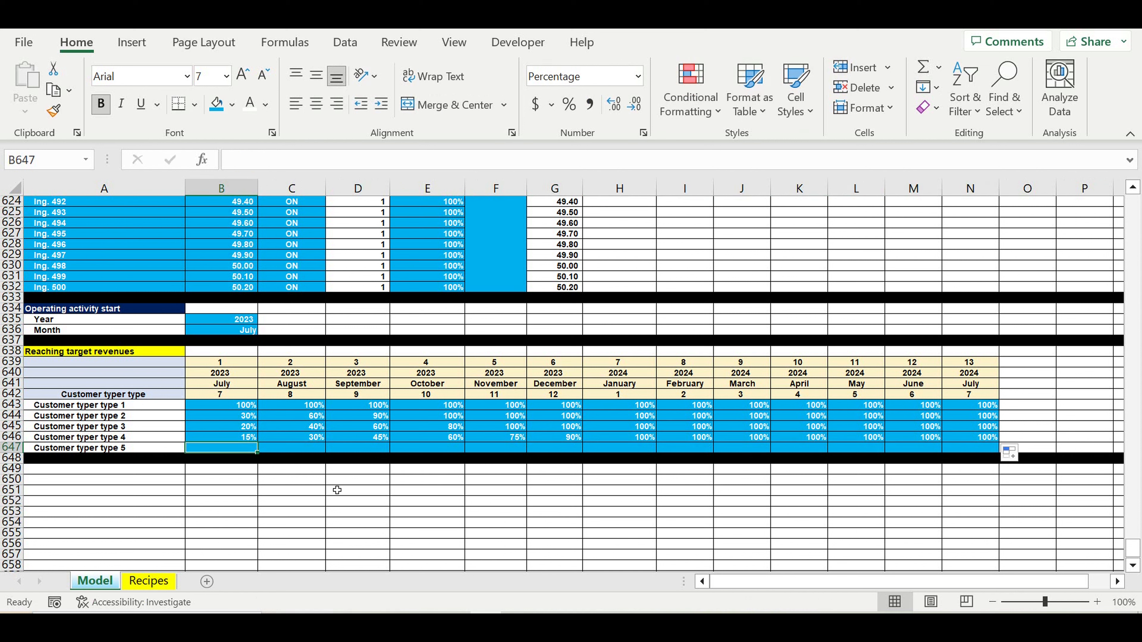
type("0")
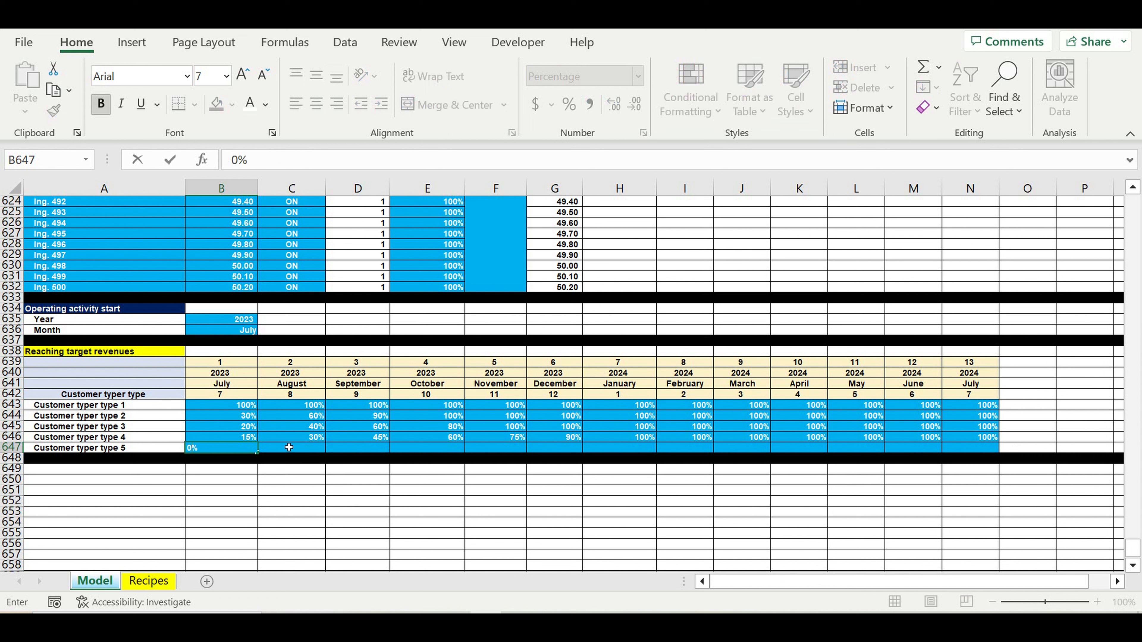
left_click(290, 450)
type("3")
left_click(361, 450)
type("5")
key("Return")
left_click(424, 452)
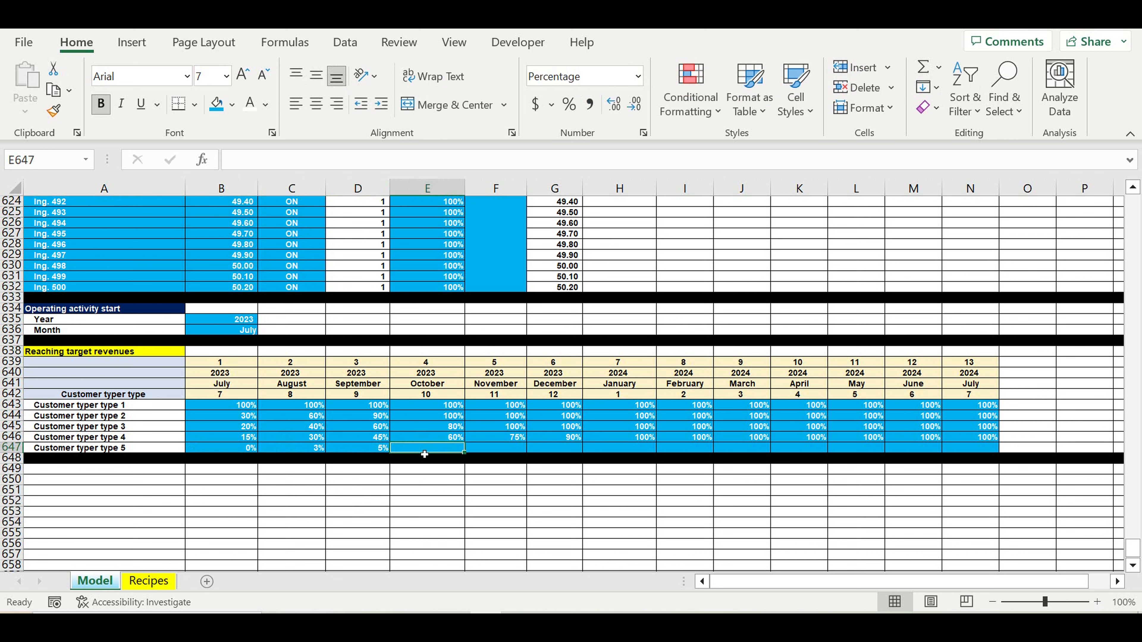
type("15")
key("Return")
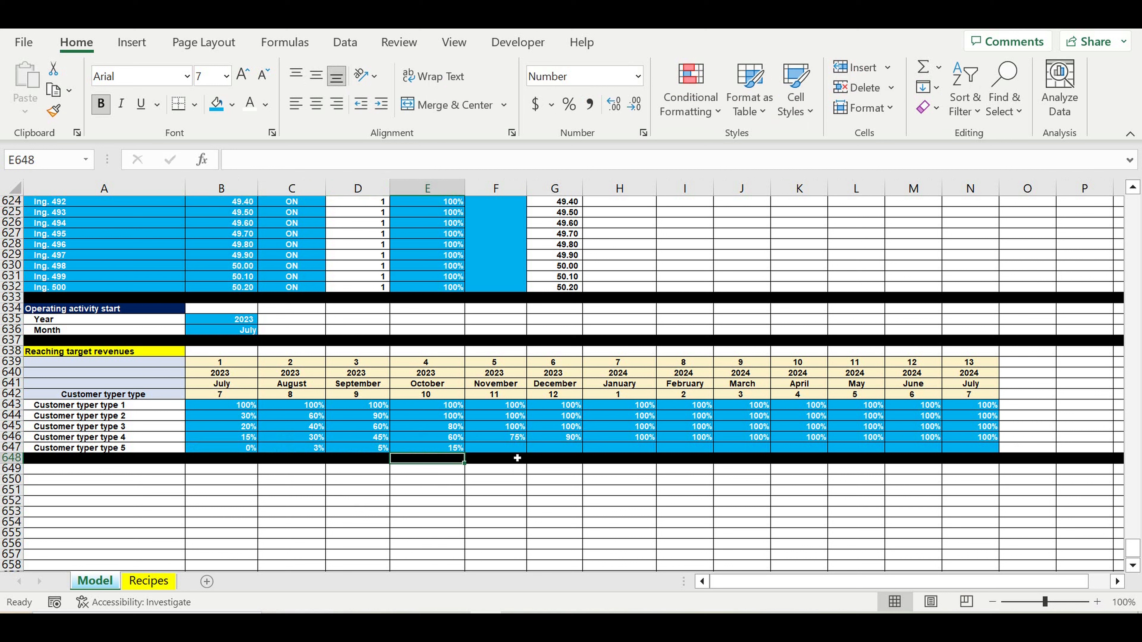
left_click(517, 453)
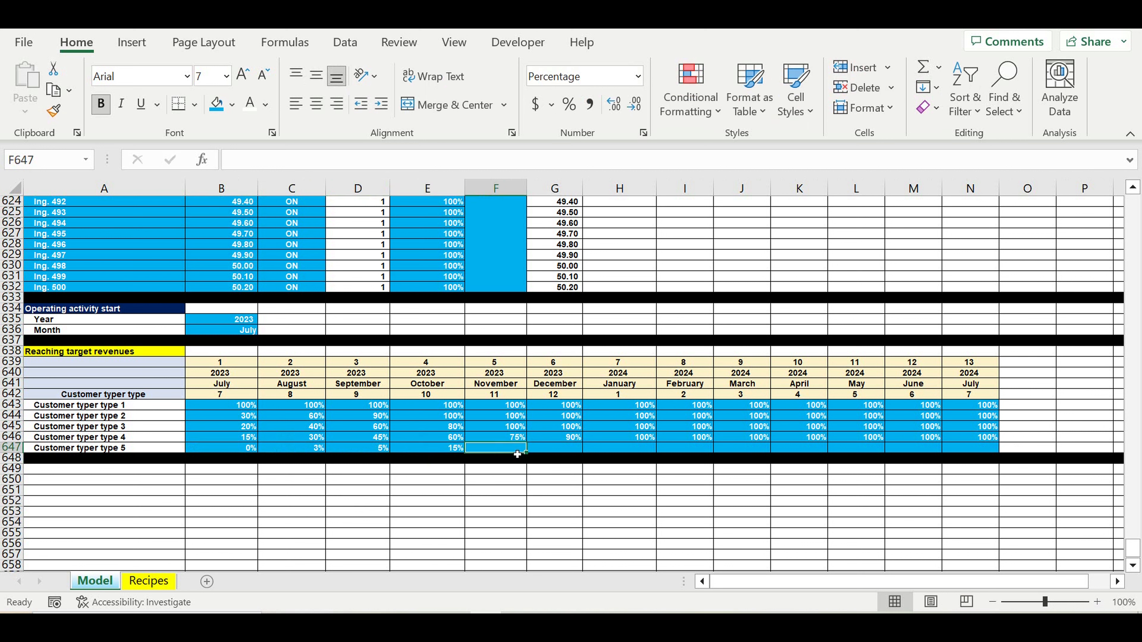
type("40")
key("Return")
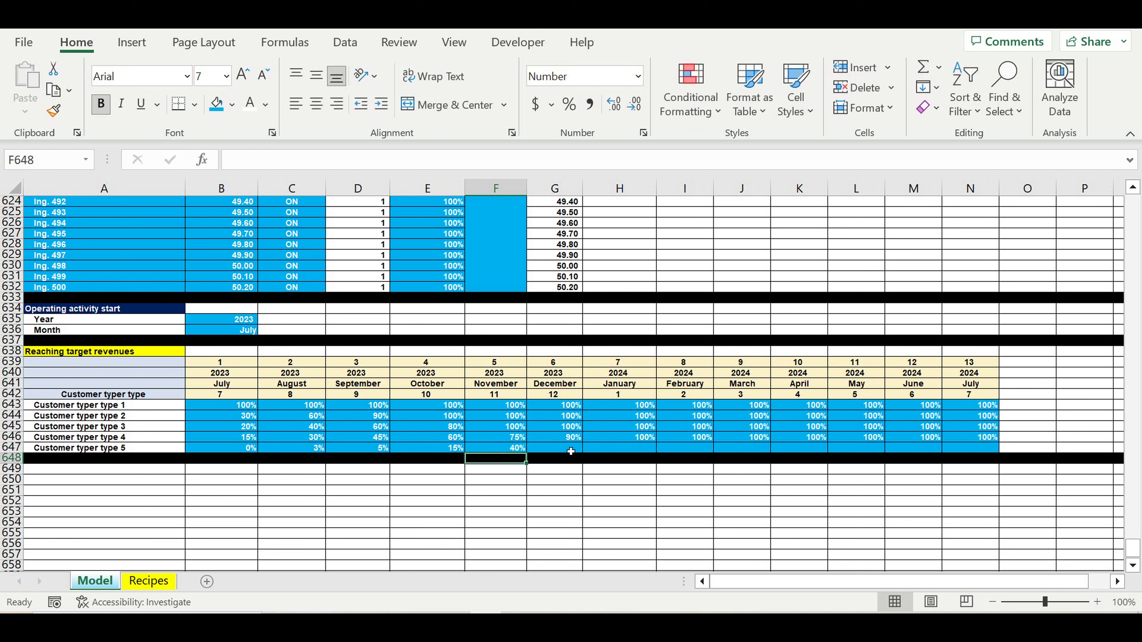
left_click(570, 451)
type("50")
key("Return")
Step: Enter 70%, 75%, 80%, 85%, 90%, 95% and 100% for Customer typer type 5 in H647:N647
left_click(639, 453)
type("70")
left_click(696, 452)
type("75")
left_click(755, 453)
type("80")
left_click(811, 452)
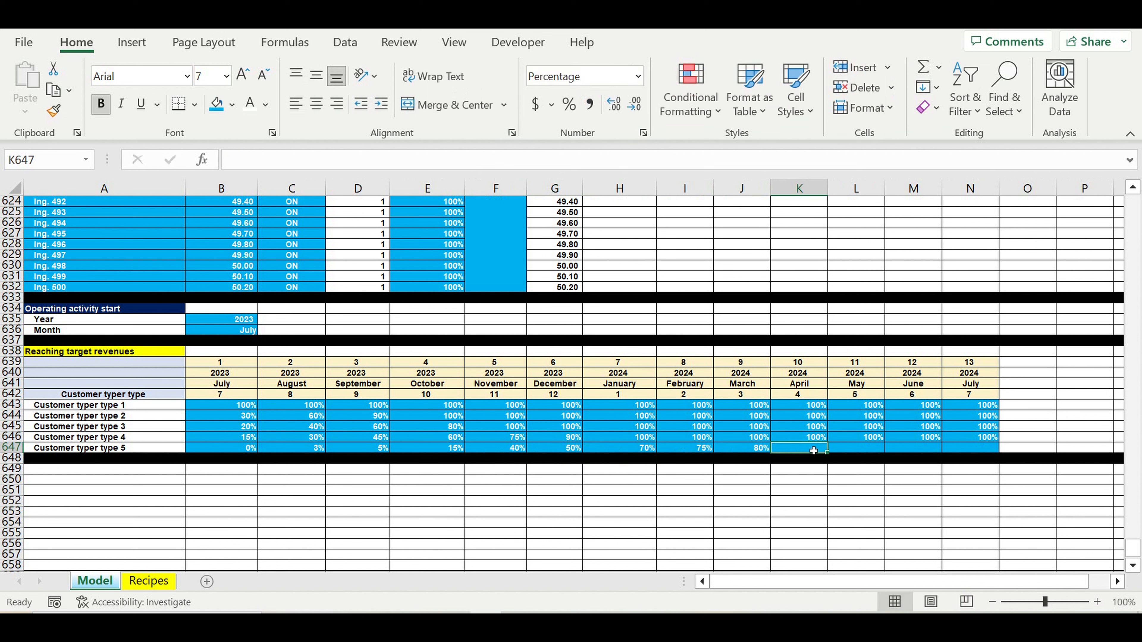
type("85")
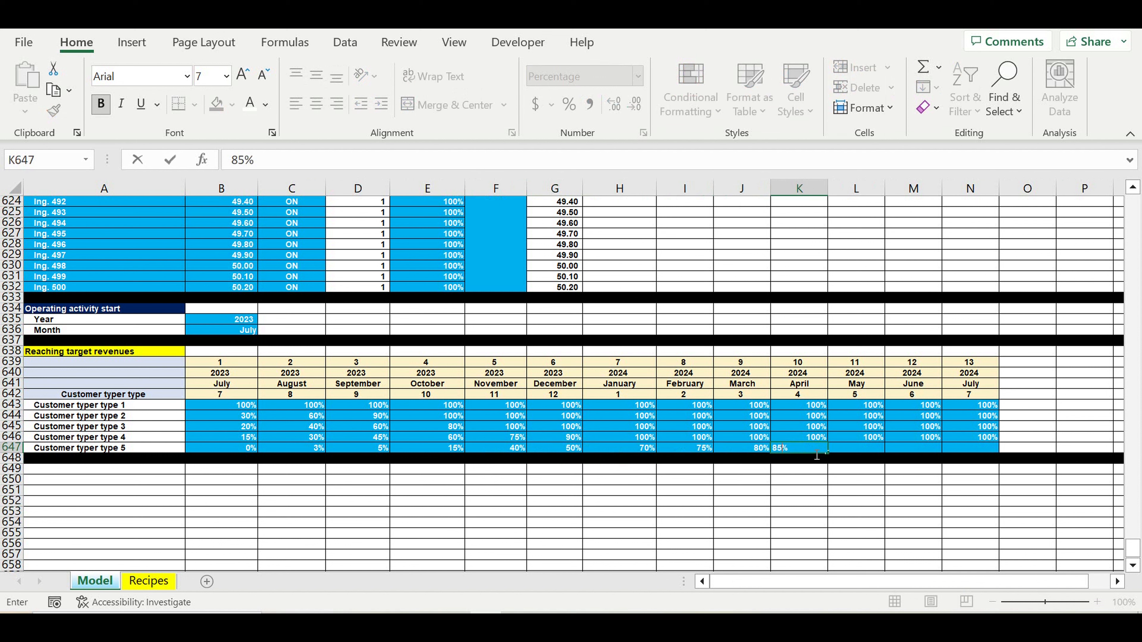
key("Return")
left_click(870, 451)
type("90")
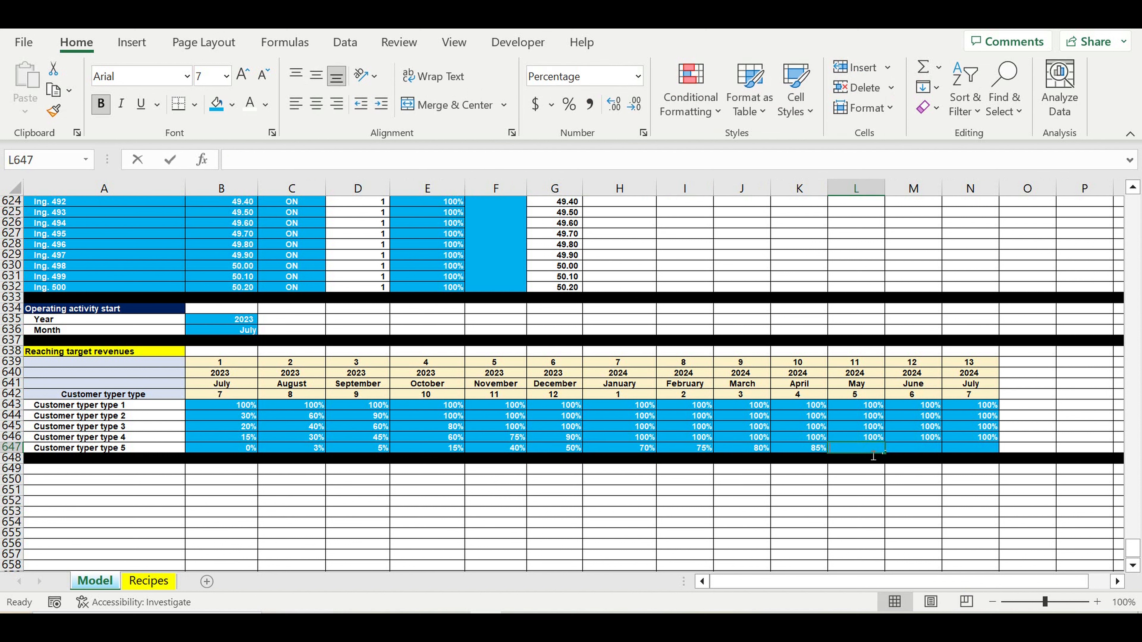
left_click(909, 450)
type("95")
left_click(971, 449)
type("100")
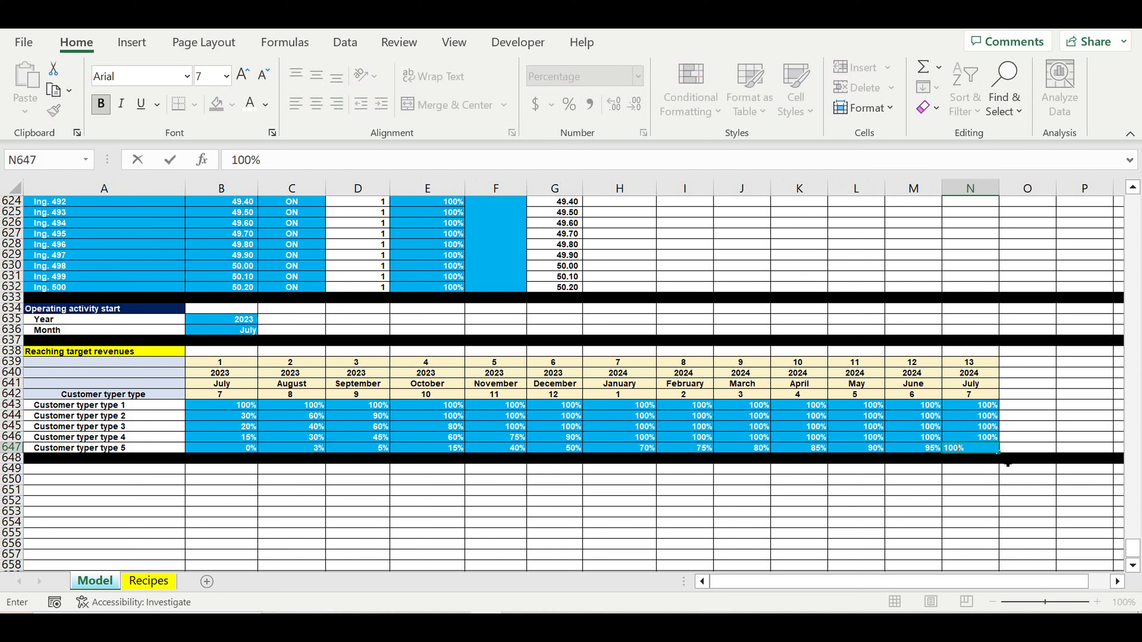
key("Return")
left_click(798, 490)
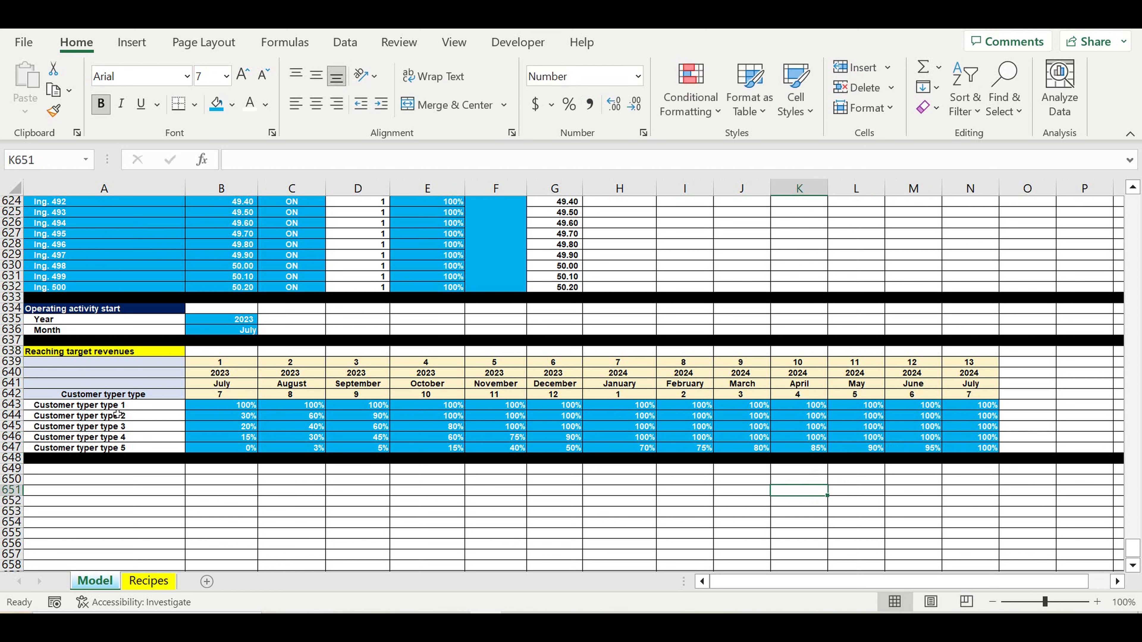
left_click_drag(73, 404, 102, 447)
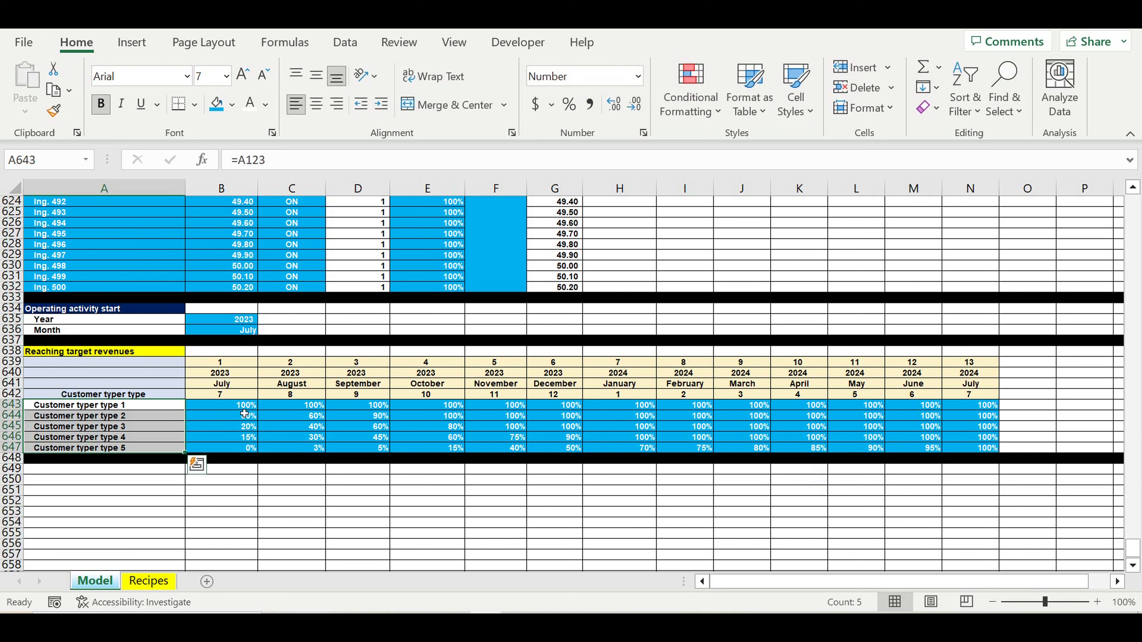
left_click_drag(220, 404, 995, 456)
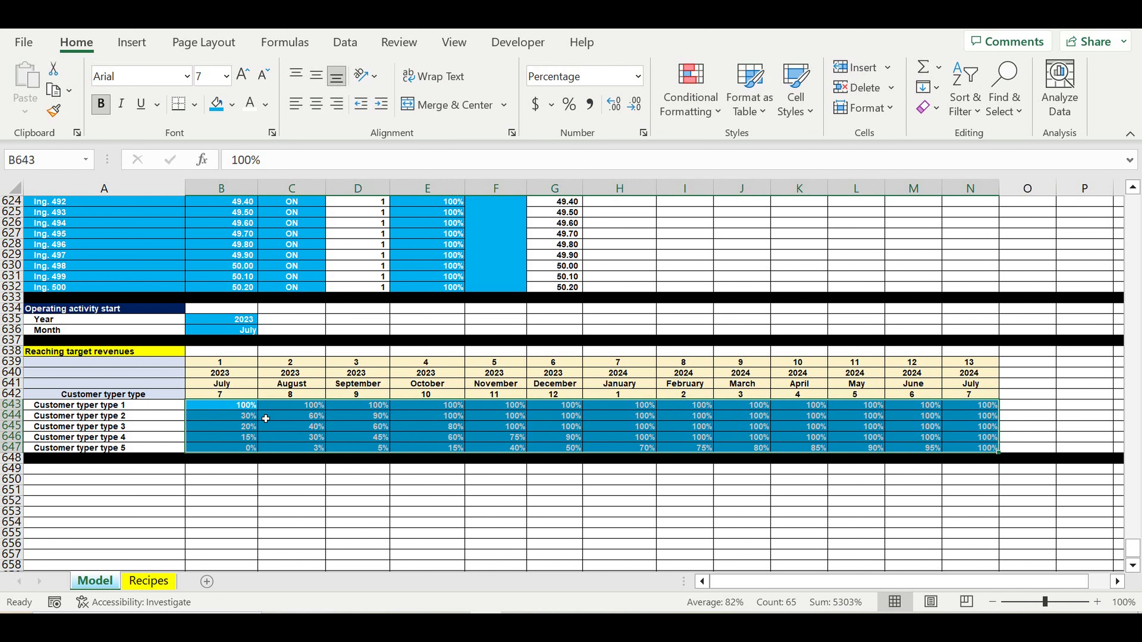
left_click(521, 506)
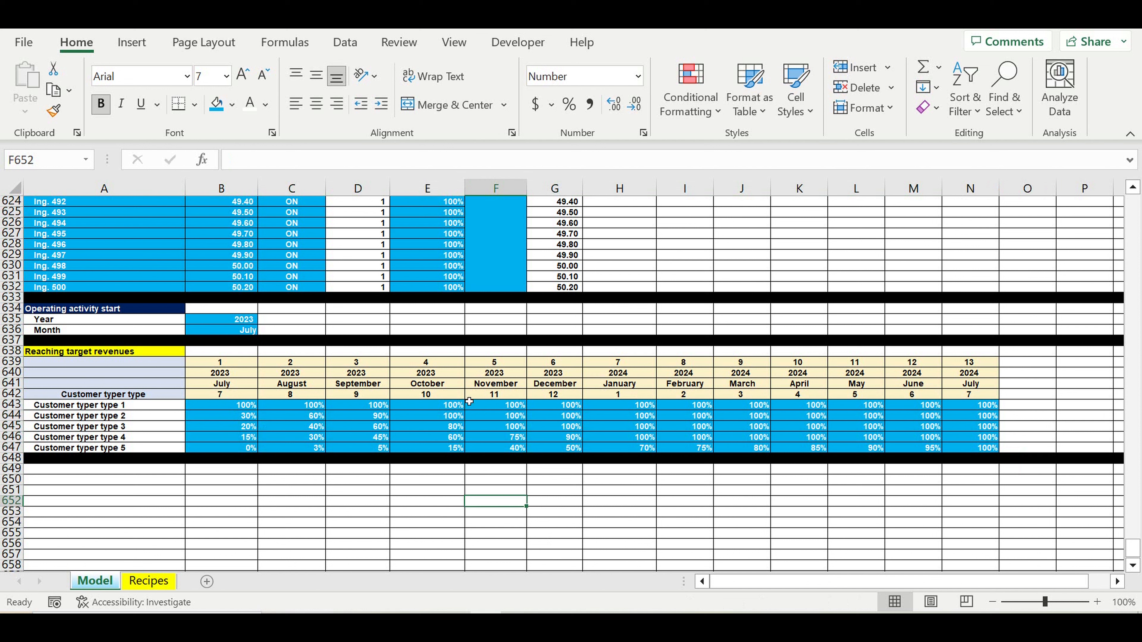
left_click(222, 416)
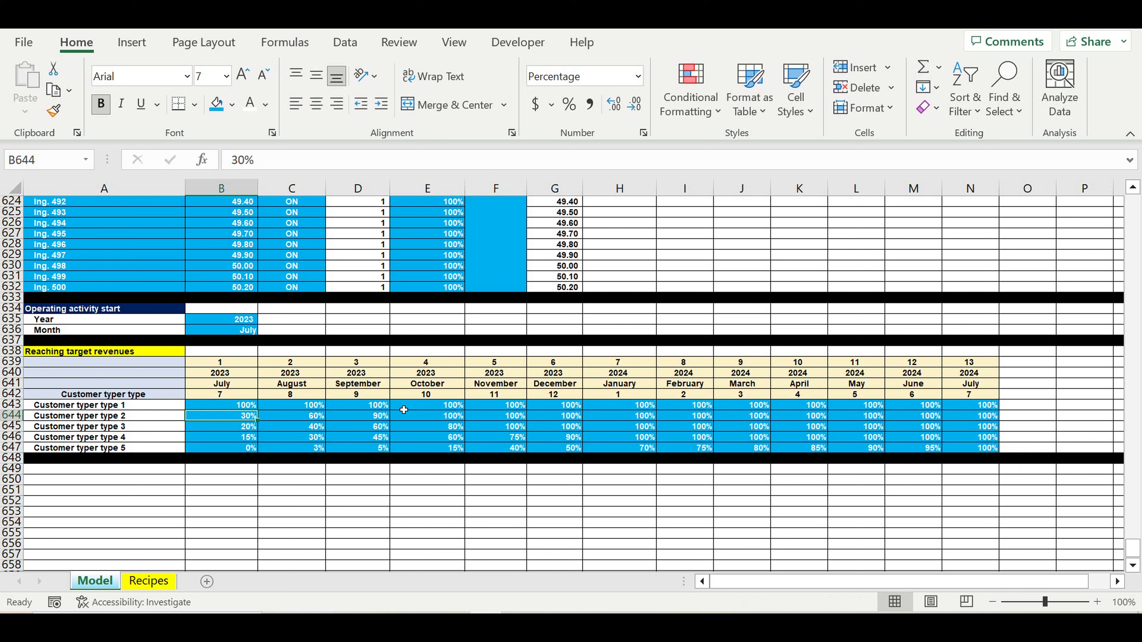
left_click(203, 472)
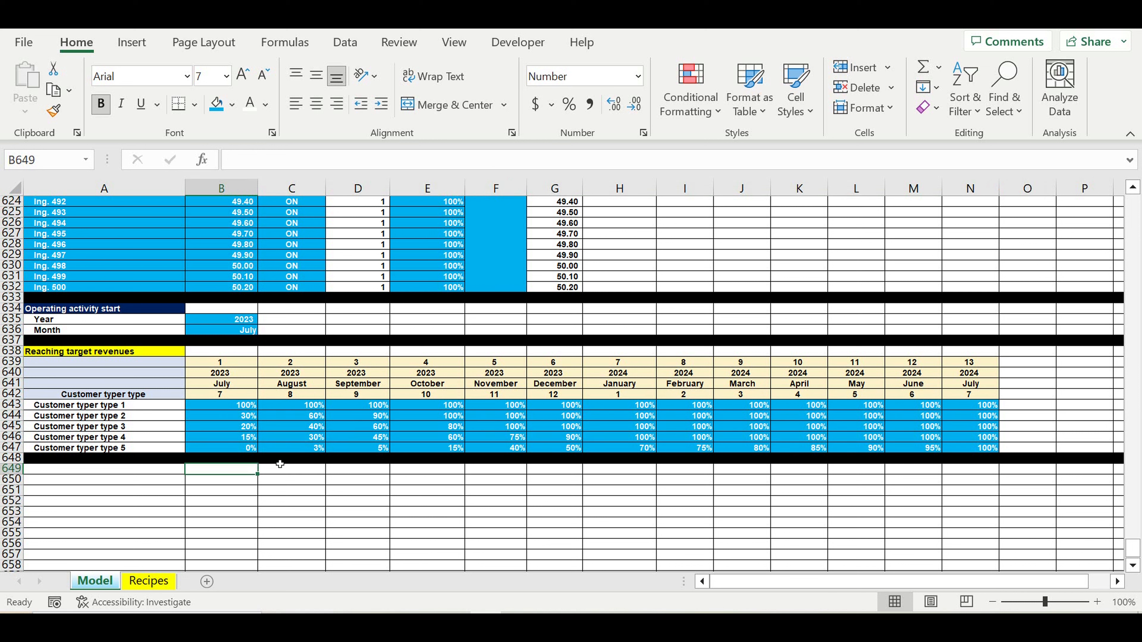
Step: Enter the section label "Project timeline" in A649, below the Reaching target revenues table
left_click(176, 473)
type("Project time")
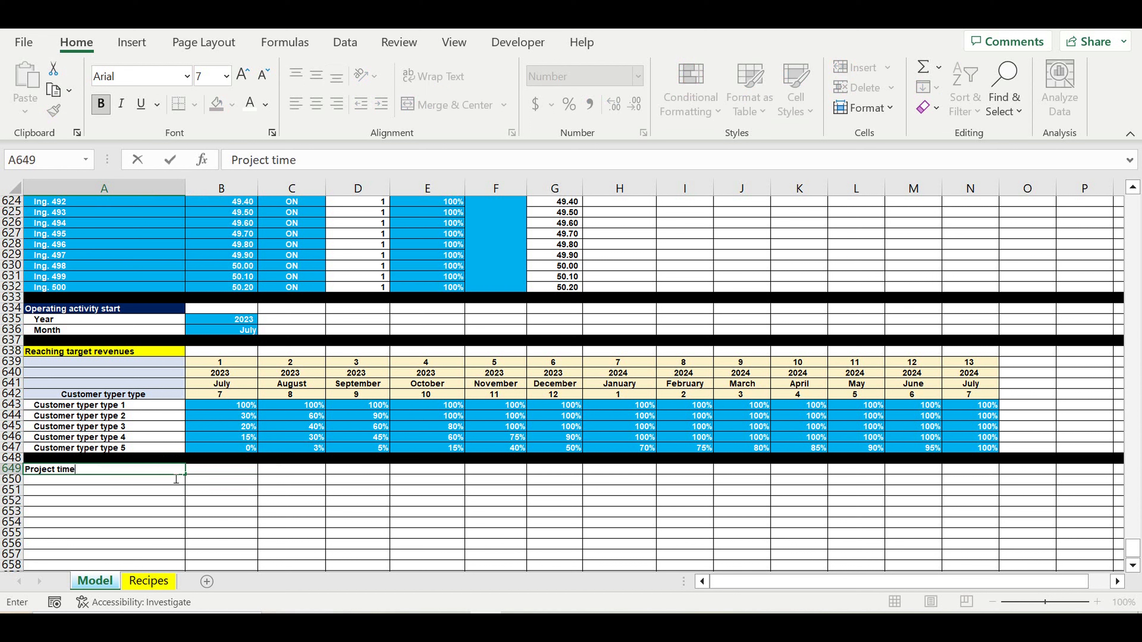
type("line")
key("Return")
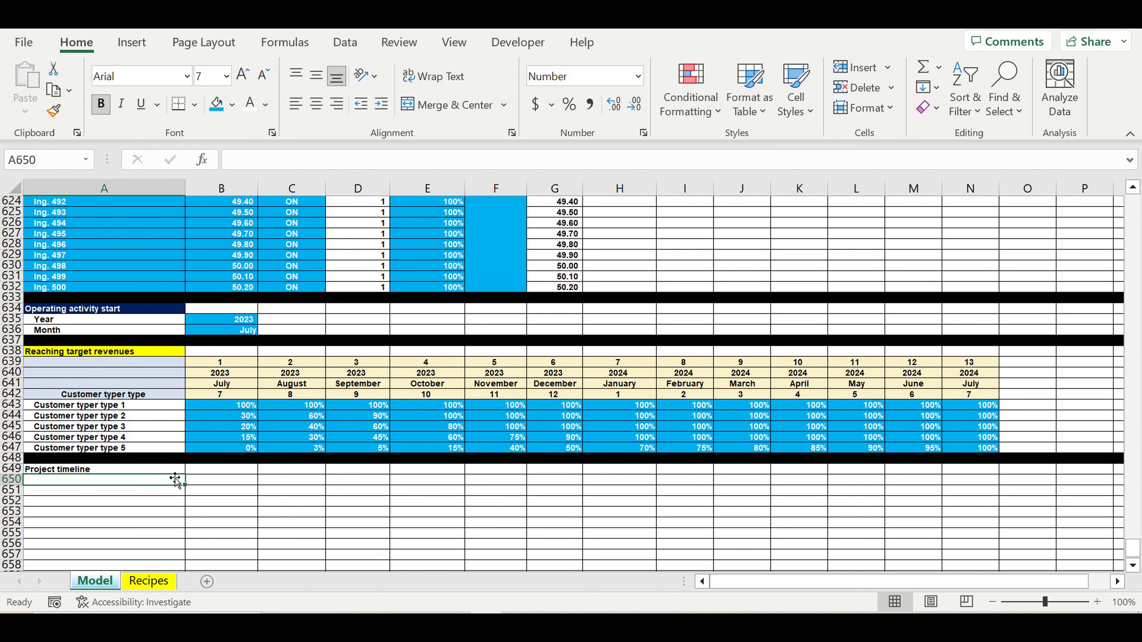
Step: Enter January in B650 and fill the month series across row 650 beyond the visible columns
left_click(223, 482)
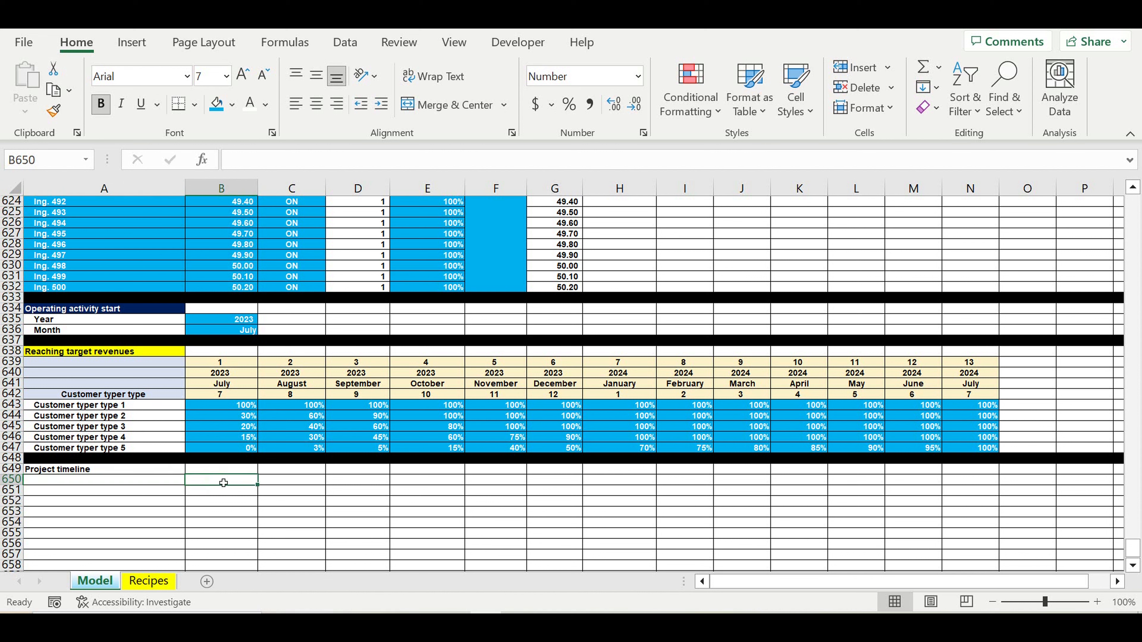
type("January")
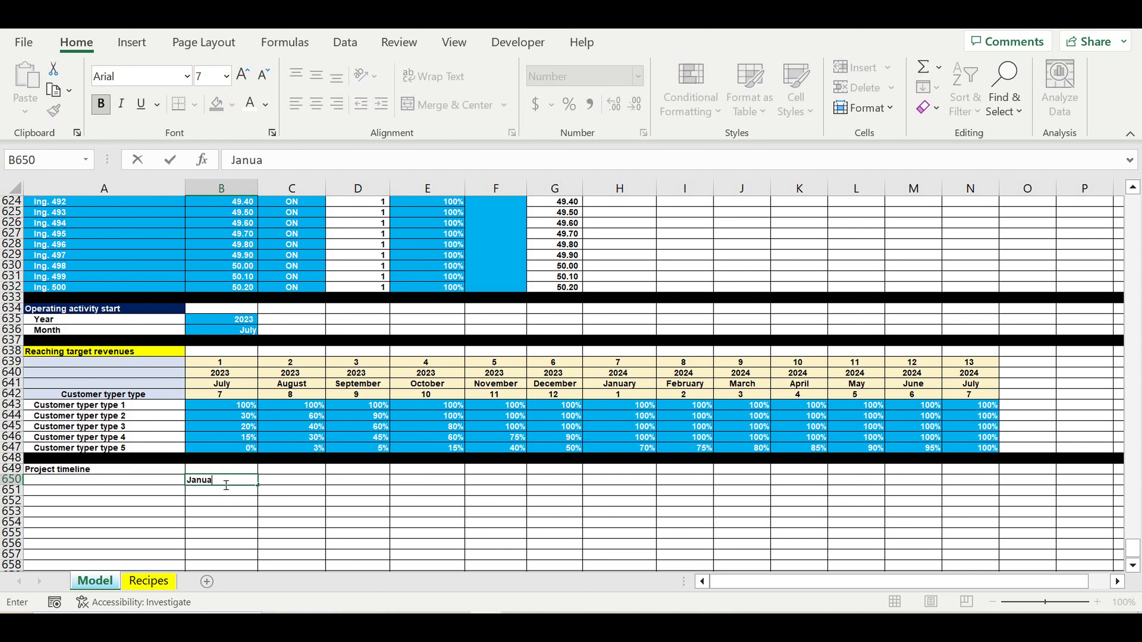
key("Return")
left_click(224, 482)
left_click_drag(257, 495, 899, 488)
left_click_drag(1123, 484, 1066, 494)
left_click(965, 522)
left_click_drag(1077, 582, 737, 581)
Step: Link the first Project timeline year in B649 to the year cell in column B at the top of the sheet
left_click(223, 470)
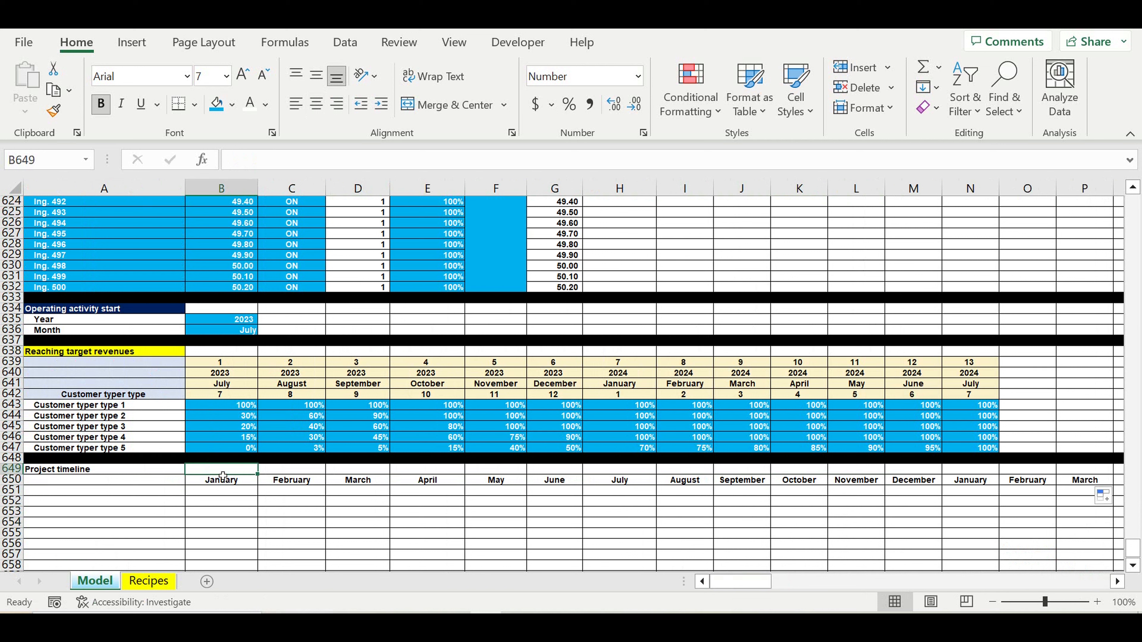
type("=")
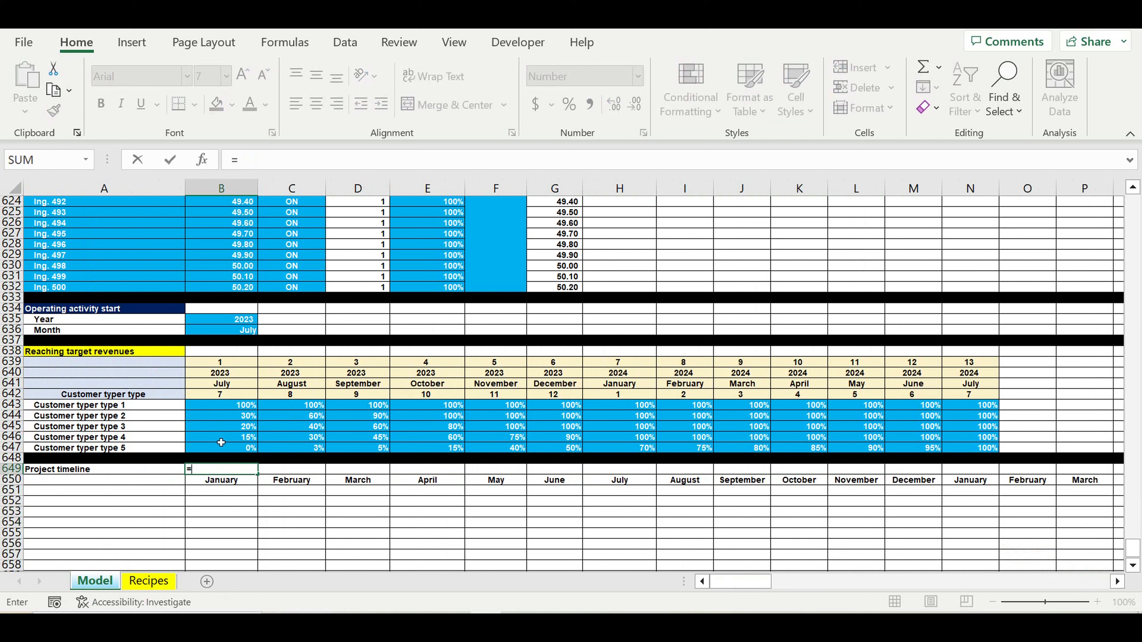
left_click(229, 321)
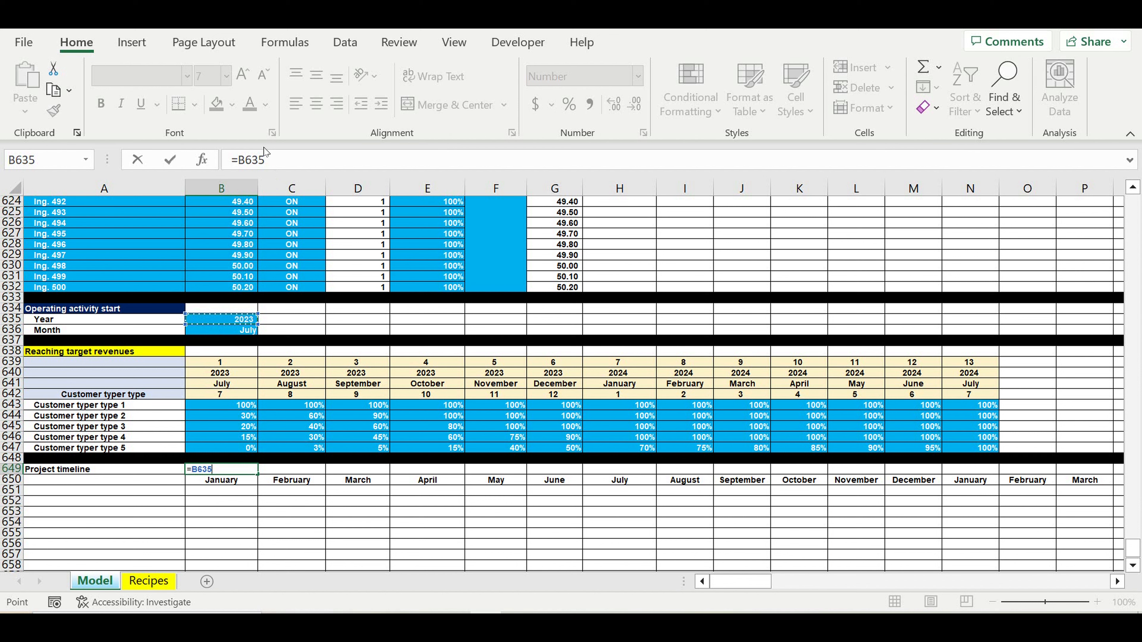
left_click(290, 156)
key("BackSpace")
key("BackSpace")
key("BackSpace")
key("BackSpace")
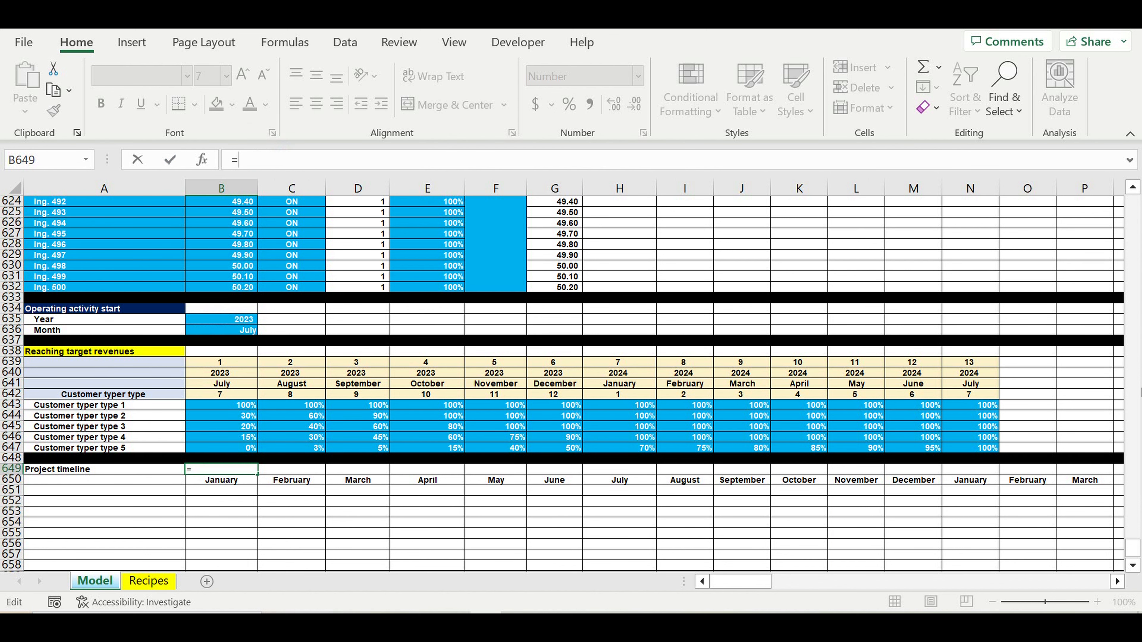
left_click_drag(1132, 547, 495, 225)
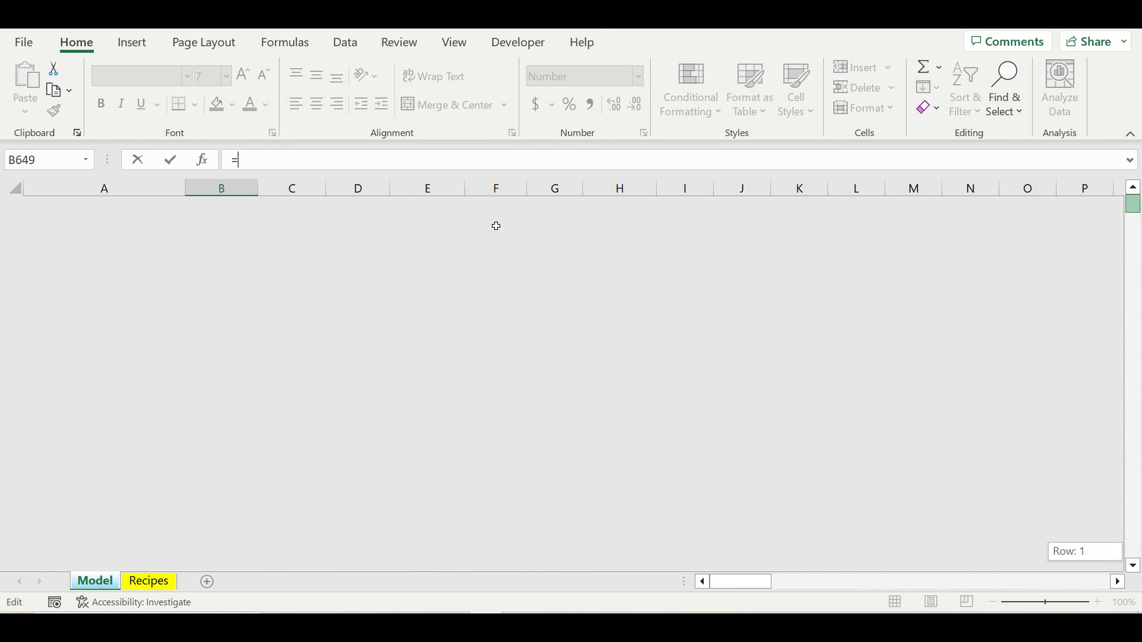
left_click(238, 206)
key("Return")
Step: Format row 649 as numbers without the thousands separator
right_click(11, 426)
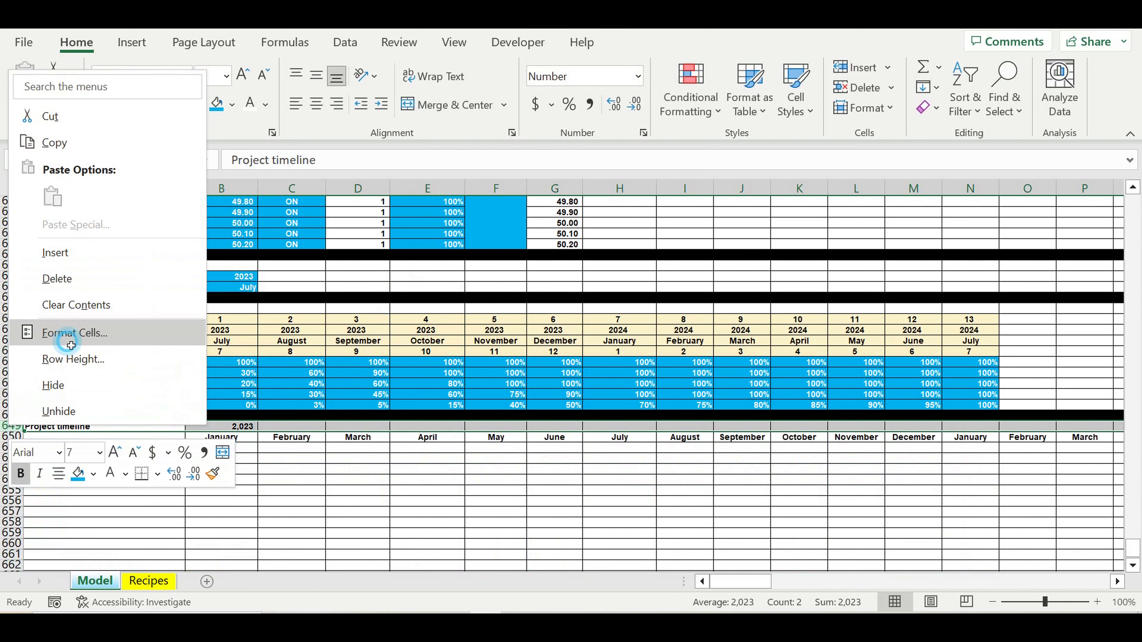
left_click(68, 335)
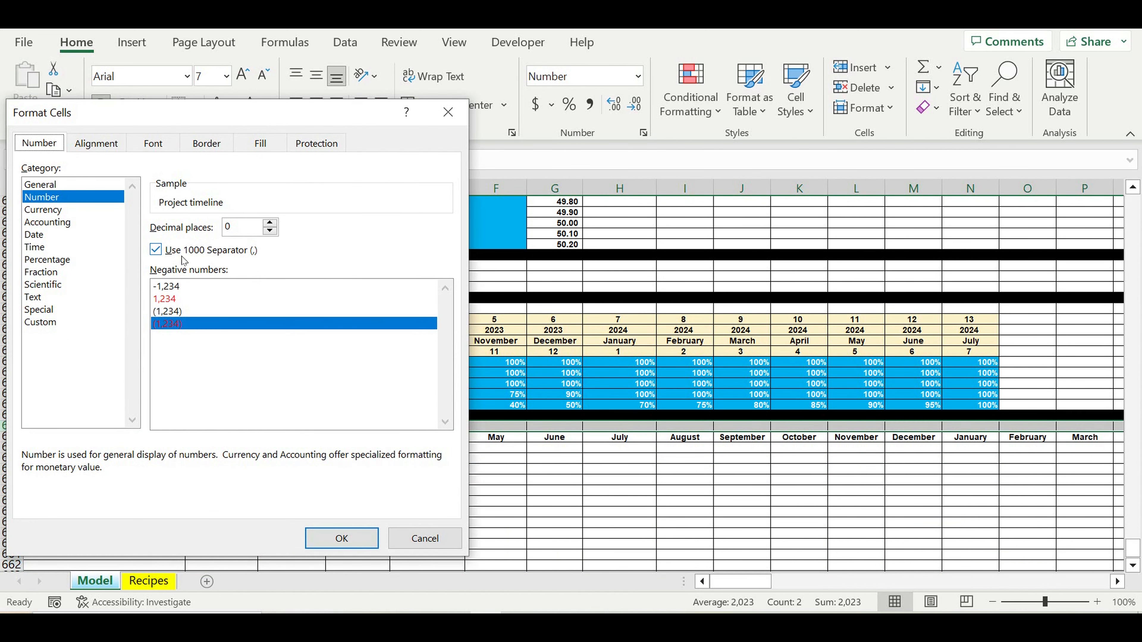
left_click(165, 253)
left_click(330, 539)
Step: Enter =B649 in C649 and fill the year formula across to M649
left_click(291, 426)
type("=")
left_click(221, 426)
key("Return")
left_click_drag(325, 431, 917, 430)
Step: Enter =B649+1 in N649 for the year above the second January
left_click(970, 426)
type("=")
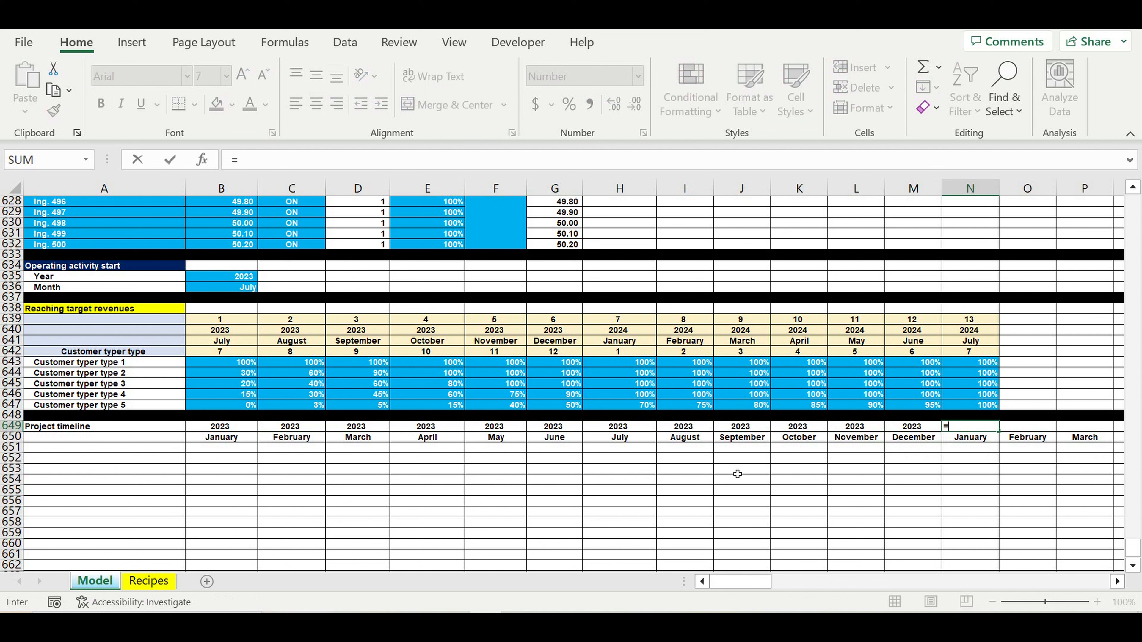
left_click(240, 431)
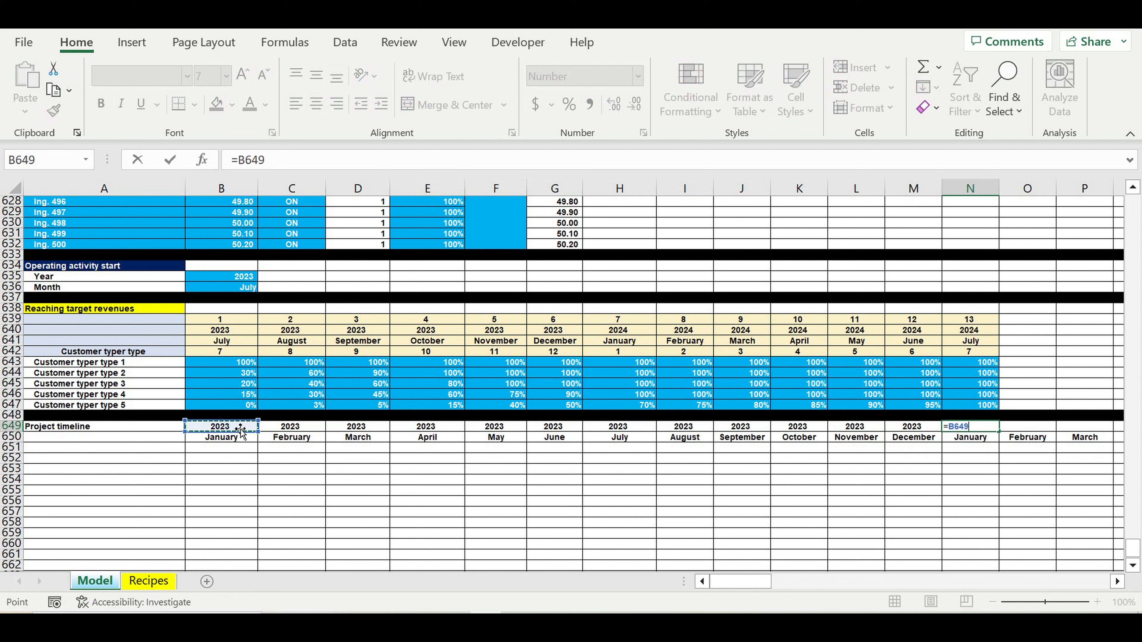
type("+1")
key("Return")
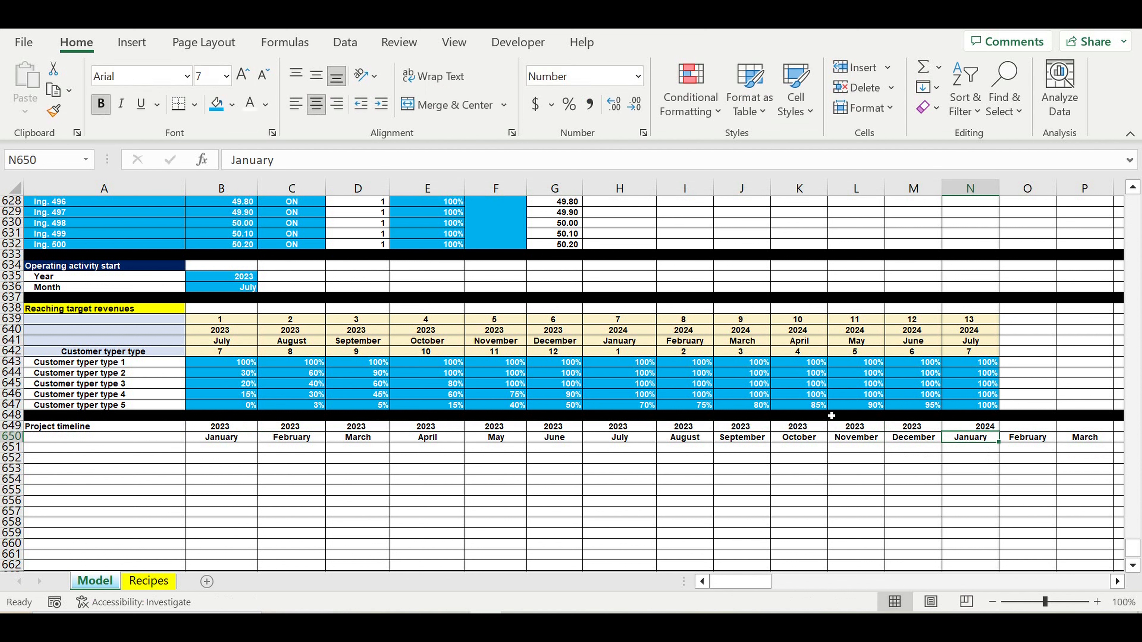
Step: Enter =N649 in O649, center it, and fill the year formula across to Y649 above December
left_click(972, 427)
scroll(972, 430, "right", 3)
left_click(473, 427)
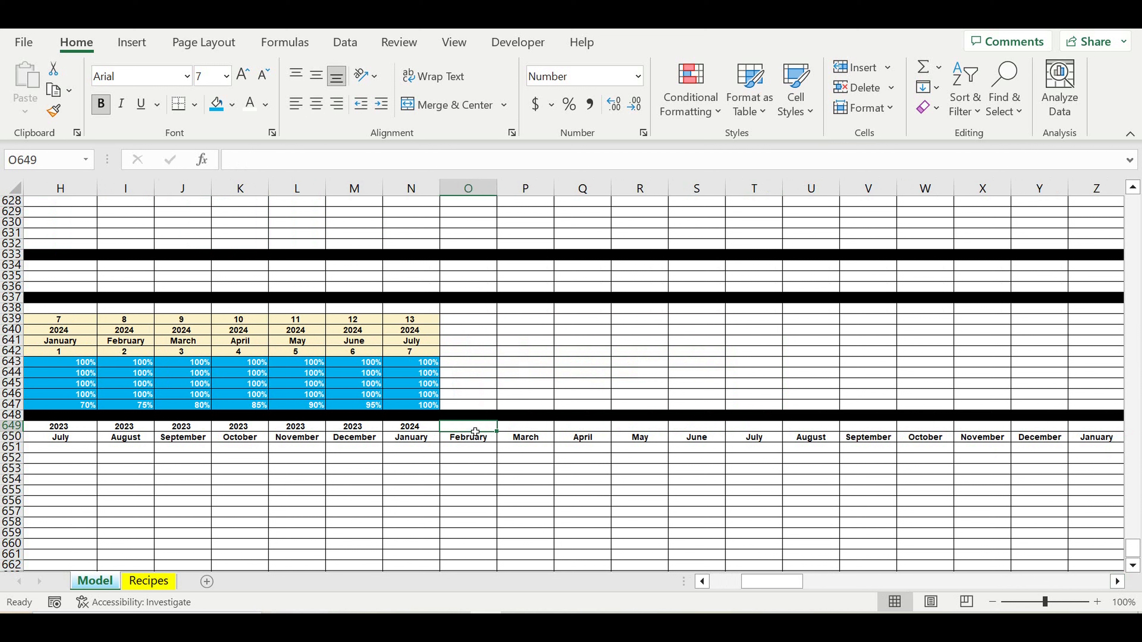
type("=")
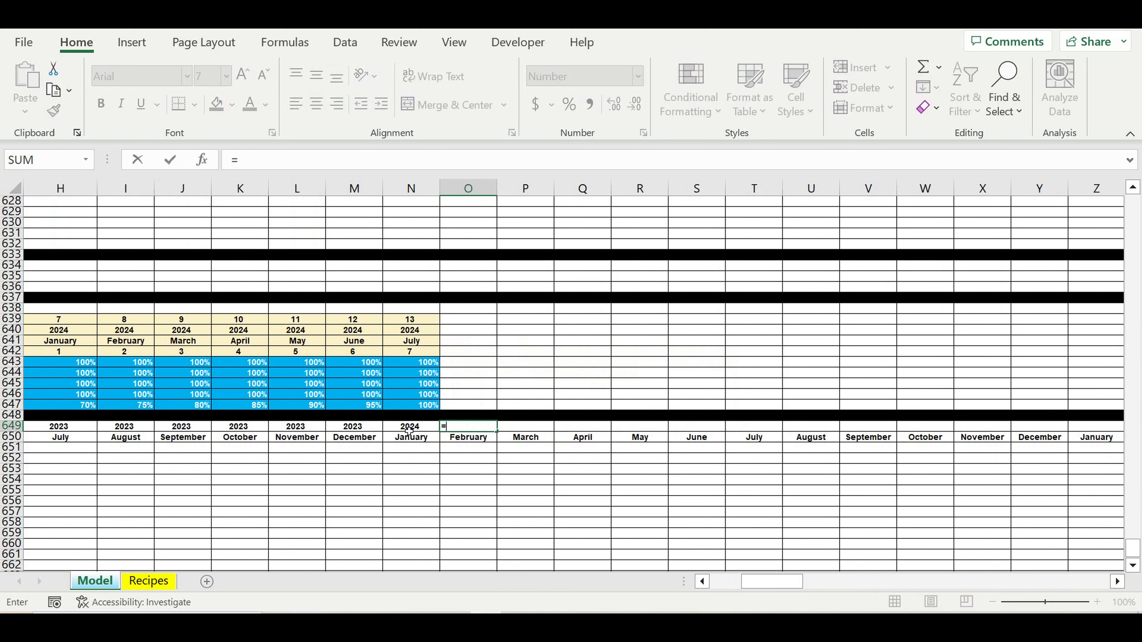
left_click(408, 427)
key("Return")
key("Up")
left_click(316, 103)
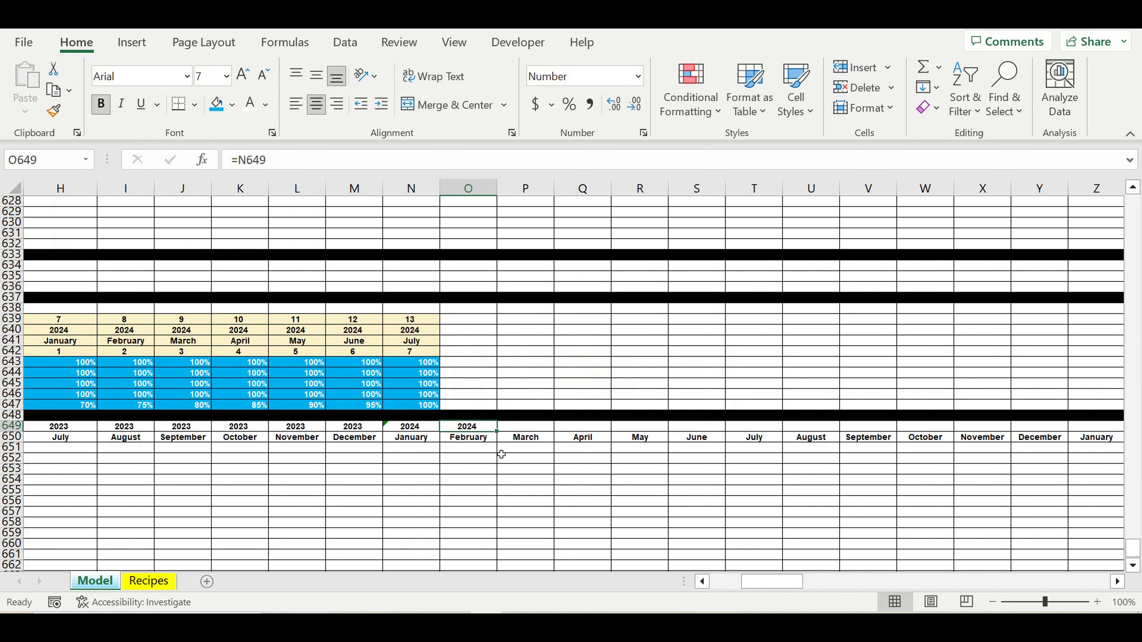
left_click_drag(501, 438, 1056, 440)
Step: Copy the 12-month year block N649:Y649 and paste it above the following January columns, at Z649 and AL649
left_click_drag(410, 427, 1038, 426)
key("ctrl+c")
left_click(1089, 426)
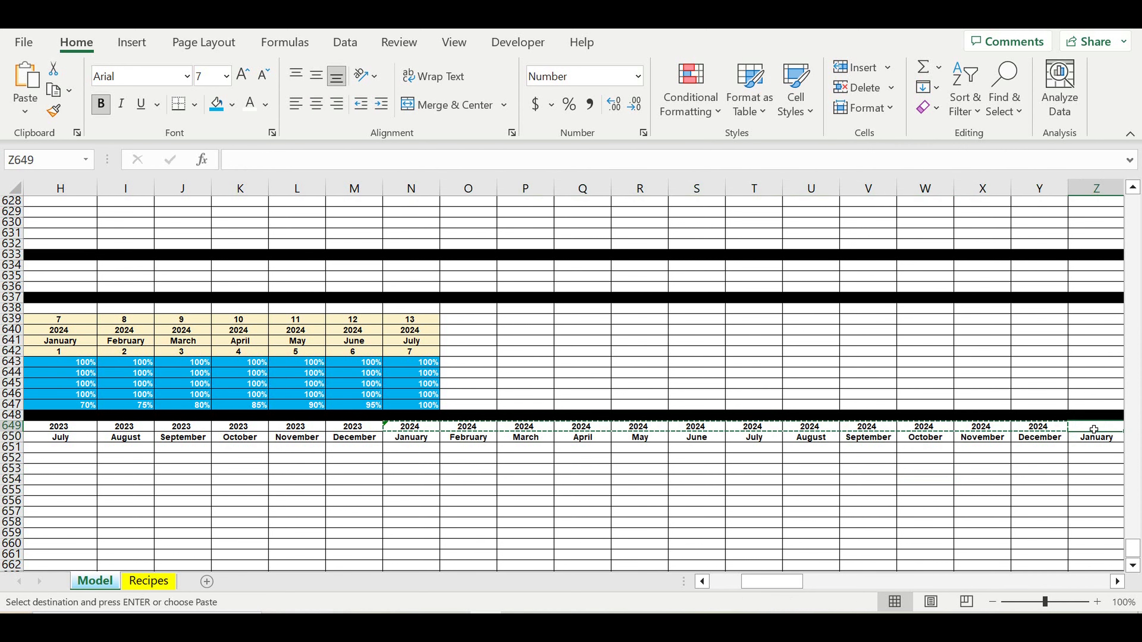
key("ctrl+v")
scroll(1112, 468, "right", 1)
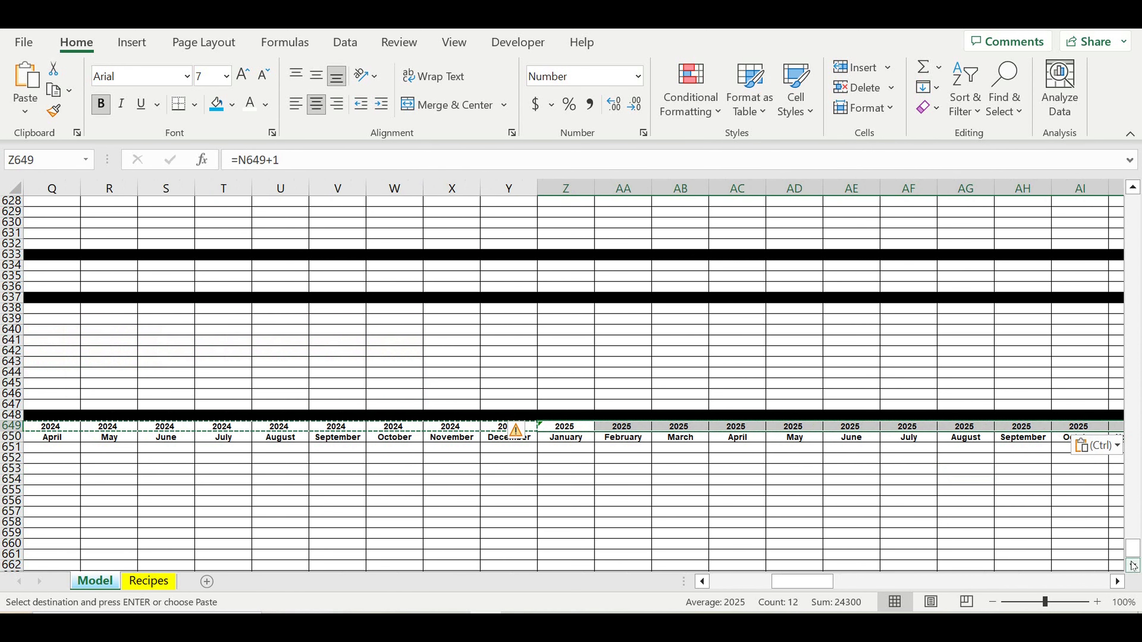
scroll(1118, 585, "right", 7)
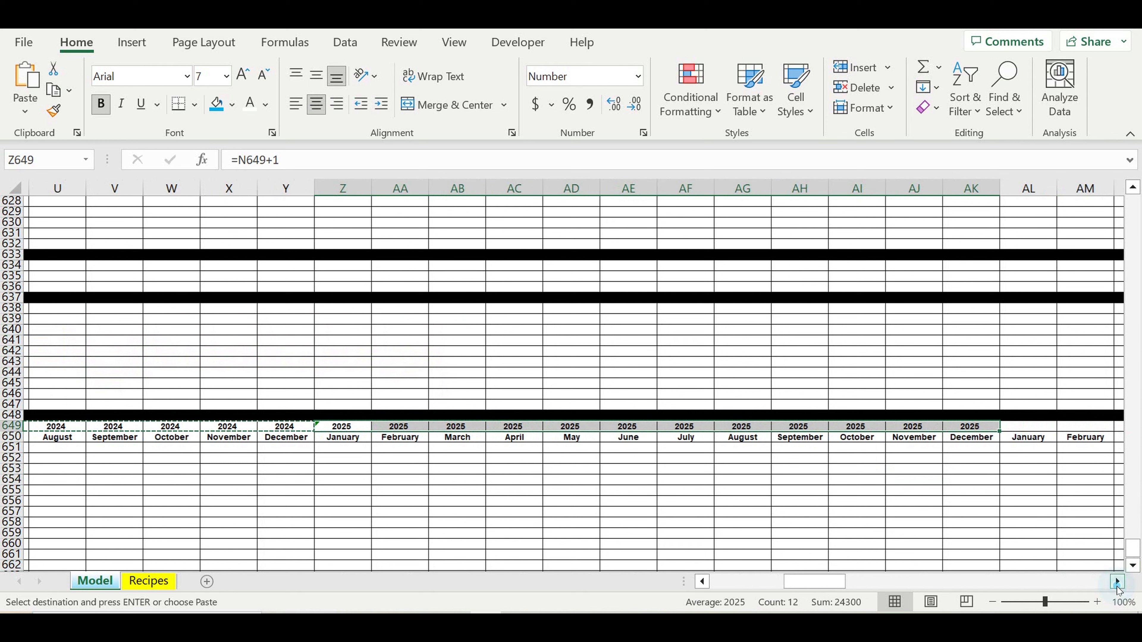
scroll(1118, 585, "right", 8)
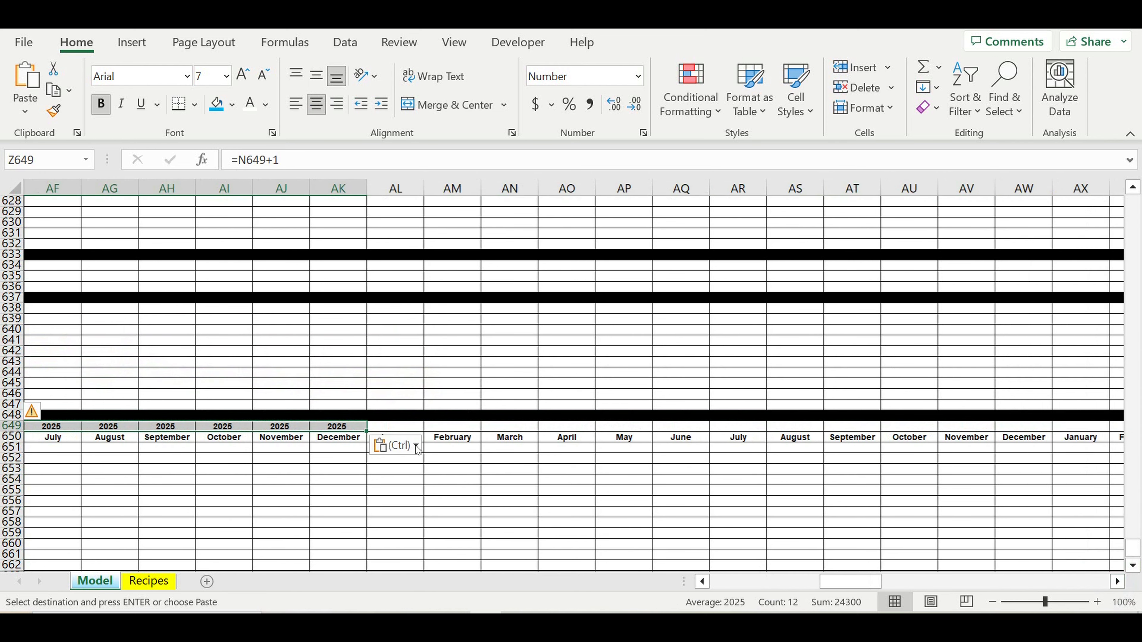
left_click(398, 427)
key("ctrl+v")
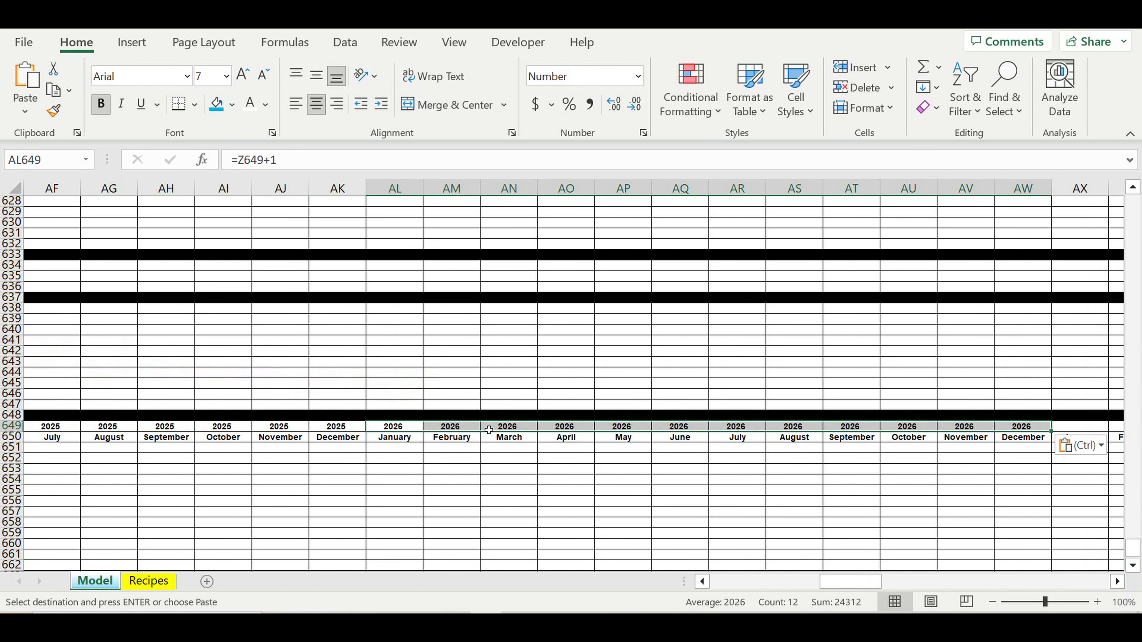
Step: Paste the copied year block at AX649 and BJ649, above the following two January-to-December spans
left_click_drag(863, 582, 910, 588)
left_click(418, 428)
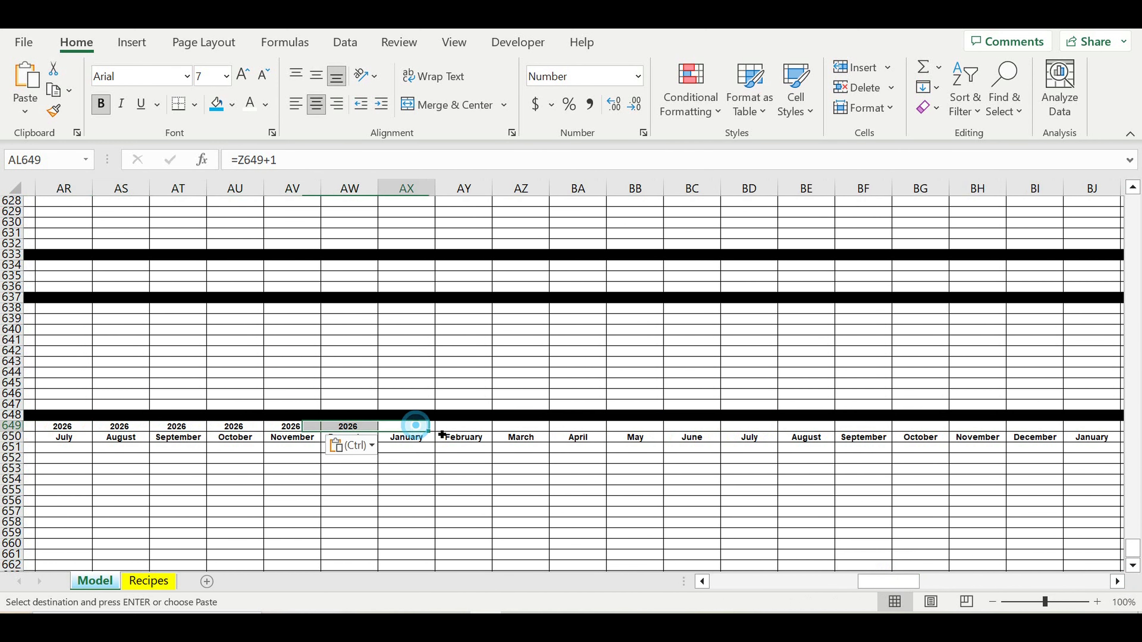
key("ctrl+v")
left_click_drag(886, 580, 925, 583)
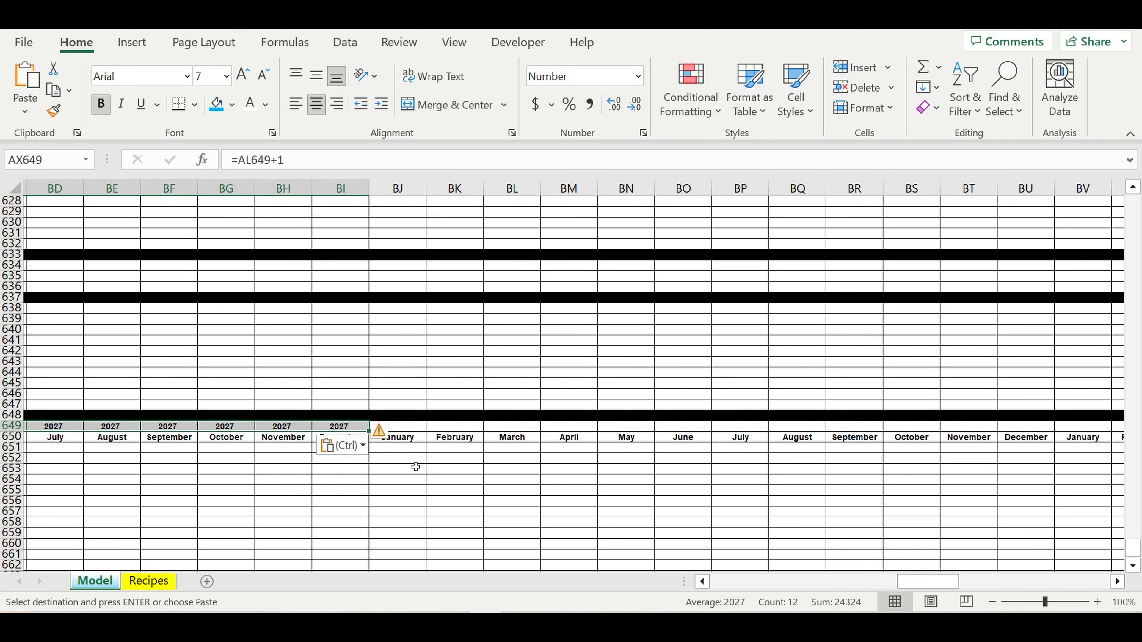
left_click(419, 430)
key("ctrl+v")
Step: Paste the copied year block at BV649 and CH649 to continue the timeline years
left_click_drag(919, 579, 966, 585)
left_click(319, 428)
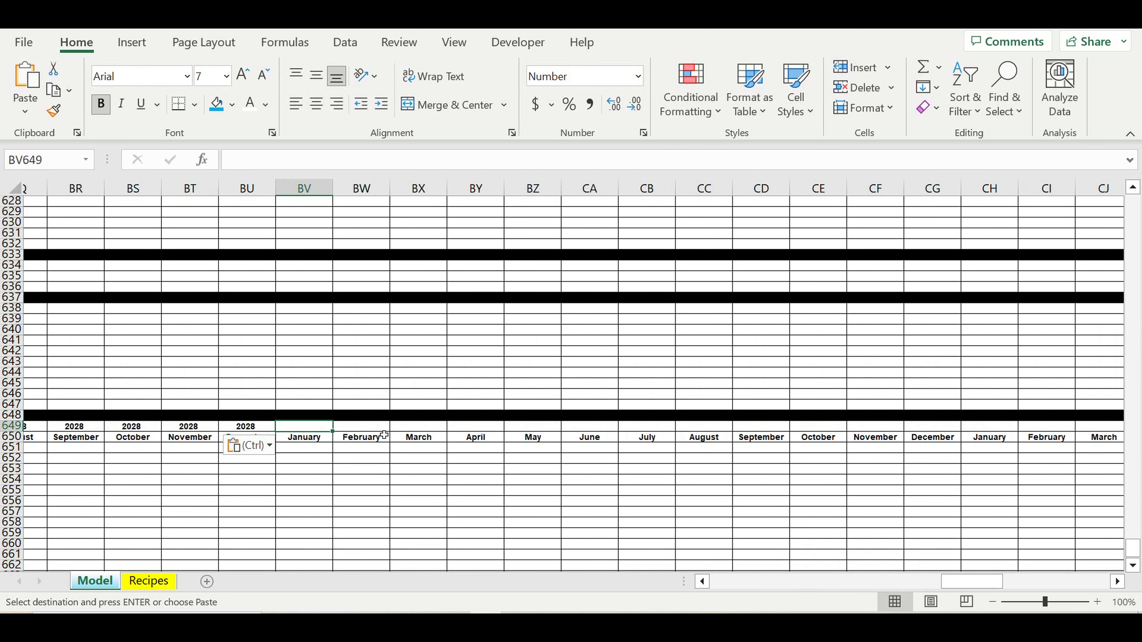
key("ctrl+v")
left_click(989, 426)
key("ctrl+v")
Step: Paste the copied year block at CT649 and DF649 to complete the timeline years
scroll(697, 430, "right", 6)
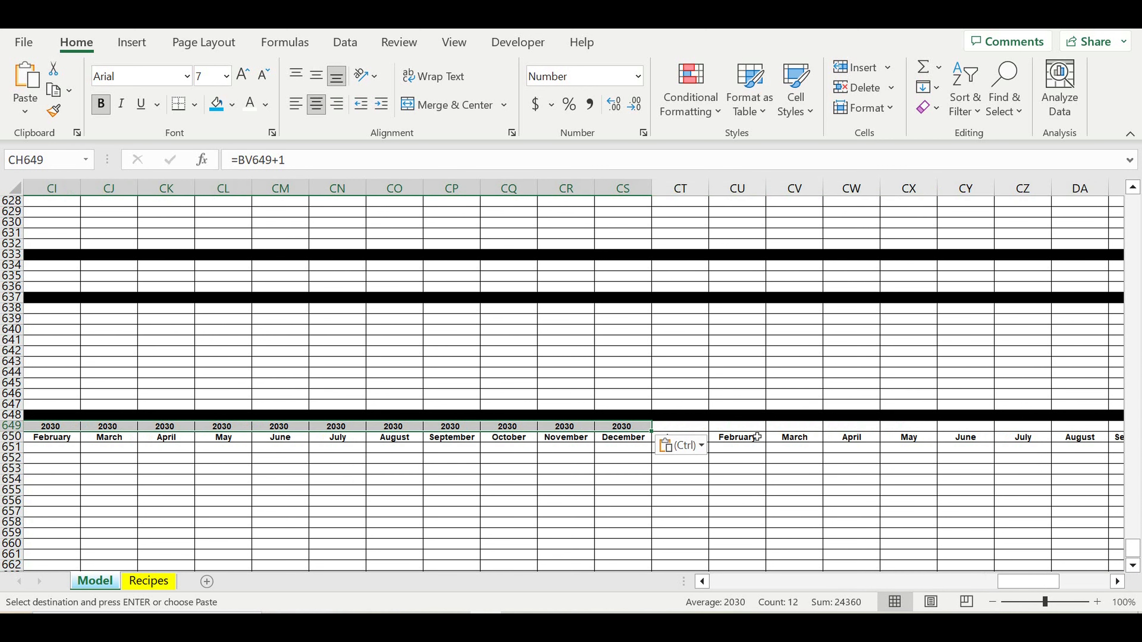
left_click(697, 429)
key("ctrl+v")
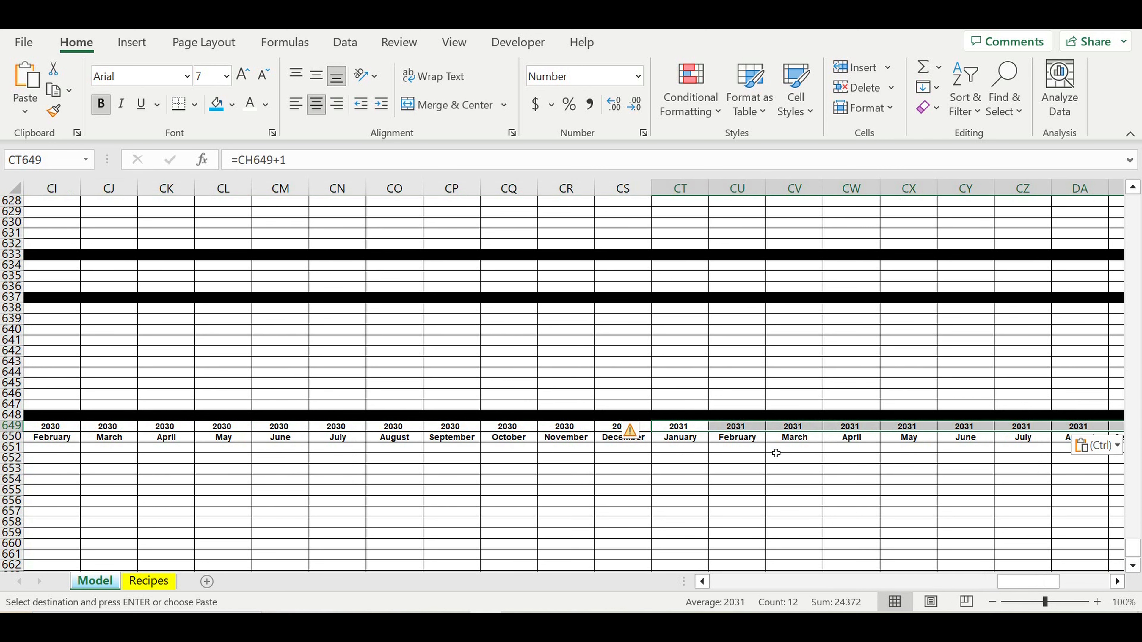
scroll(1119, 582, "right", 10)
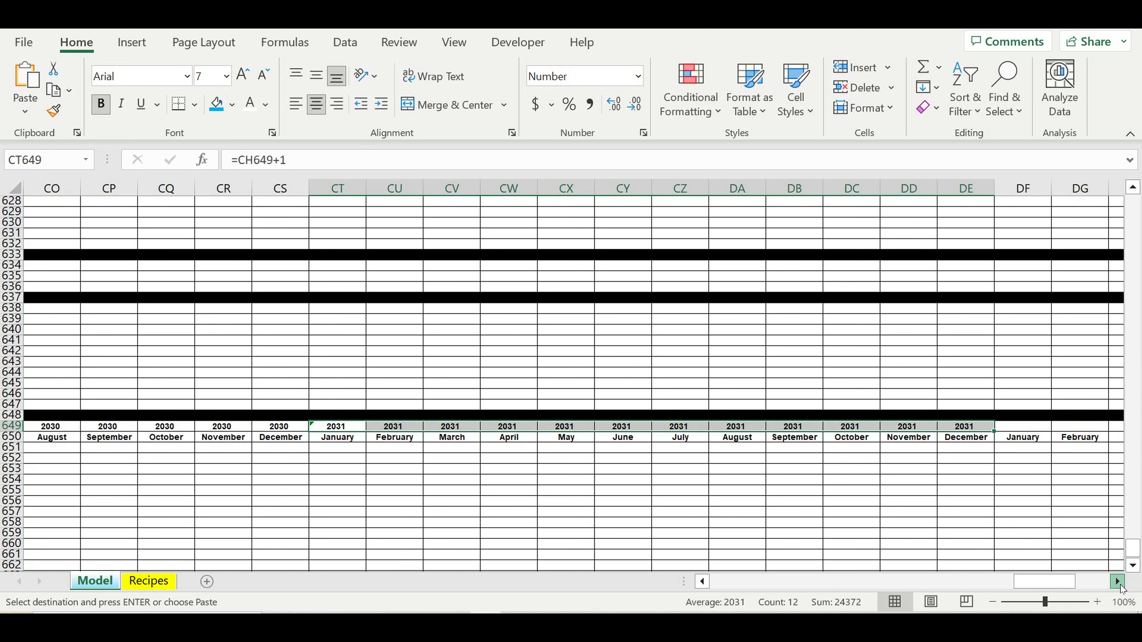
left_click(811, 428)
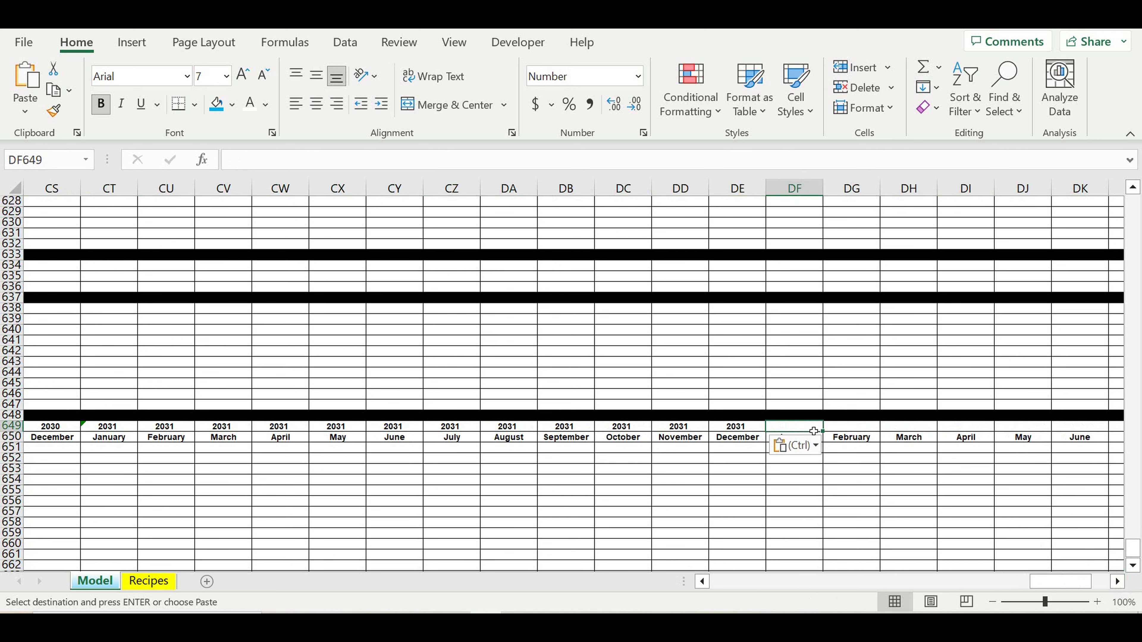
key("ctrl+v")
Step: Fill the first twelve timeline year cells, B649:M649, with the second-lightest orange theme shade
scroll(1118, 583, "right", 9)
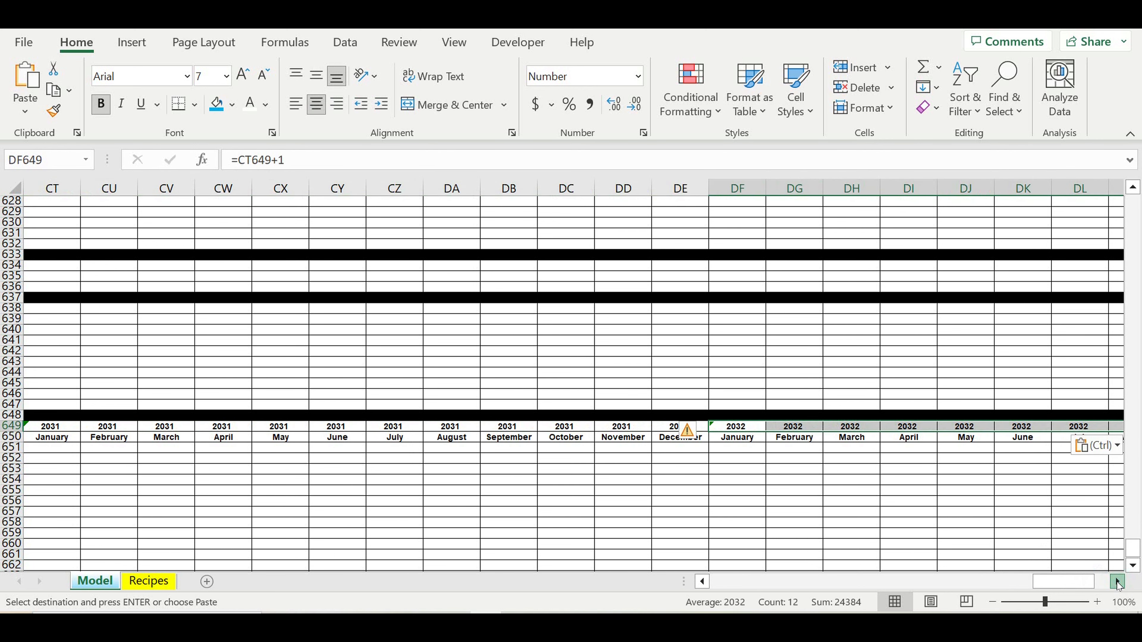
scroll(1118, 582, "right", 5)
left_click_drag(1079, 582, 728, 581)
left_click_drag(220, 426, 919, 427)
left_click(232, 104)
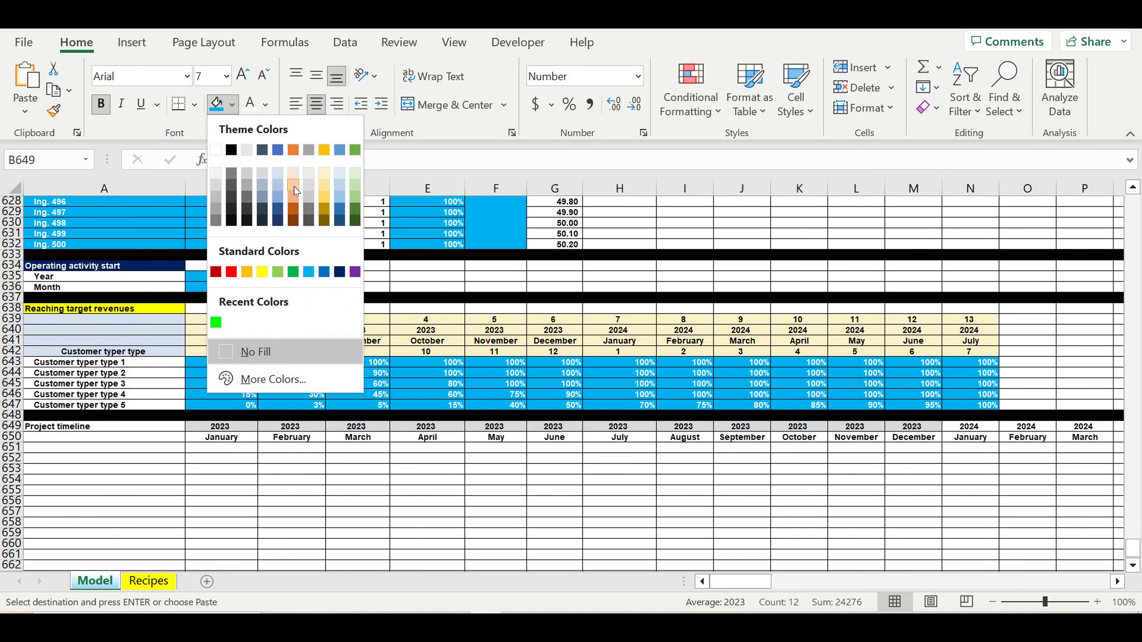
left_click(293, 186)
Step: Fill the first-year months B650:M650 with the lightest orange theme shade and select the 2024 timeline cells from N649 onward
left_click_drag(220, 437, 914, 438)
left_click(232, 104)
left_click(293, 173)
left_click_drag(970, 427, 1073, 443)
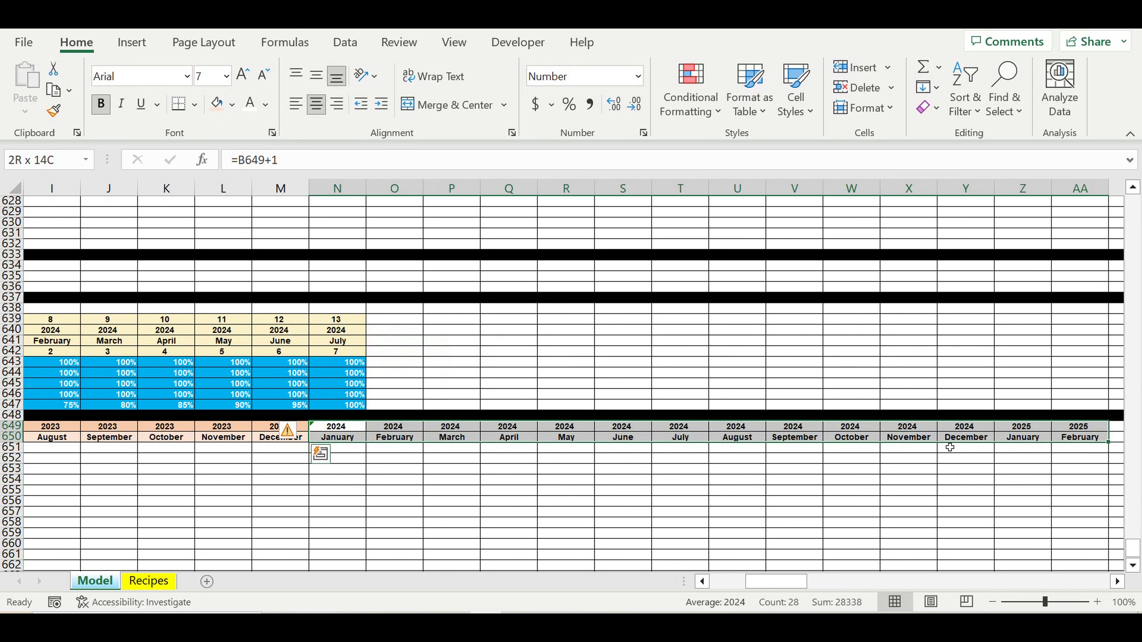
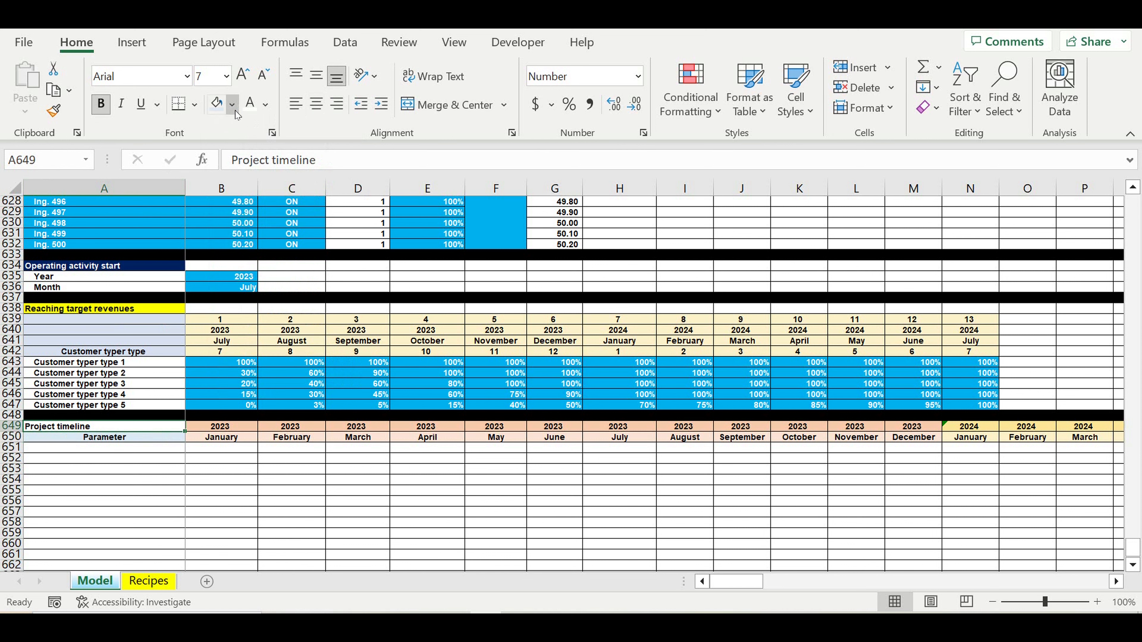
Step: Fill the Project timeline heading in A649 with bright pink from the extended color palette and make its text white
left_click(280, 355)
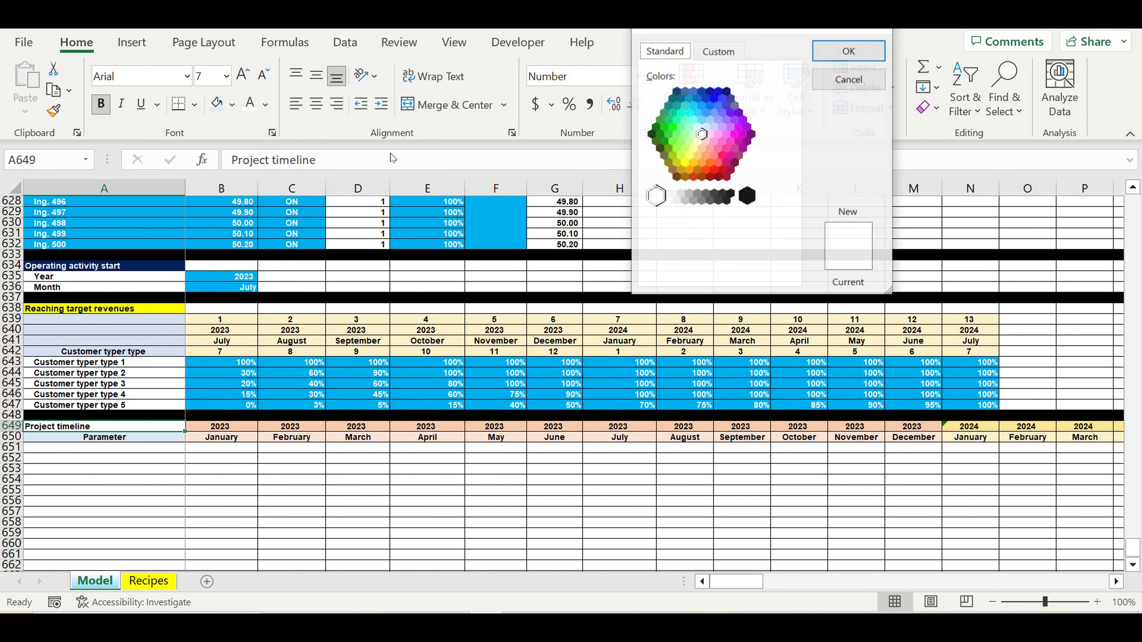
left_click(722, 155)
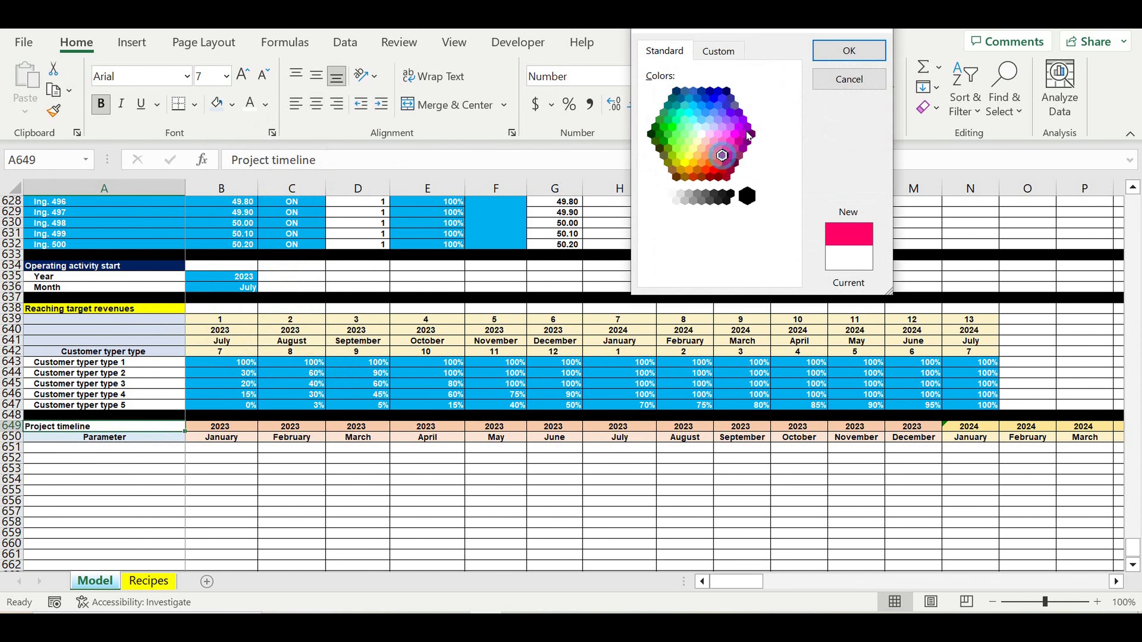
left_click(849, 51)
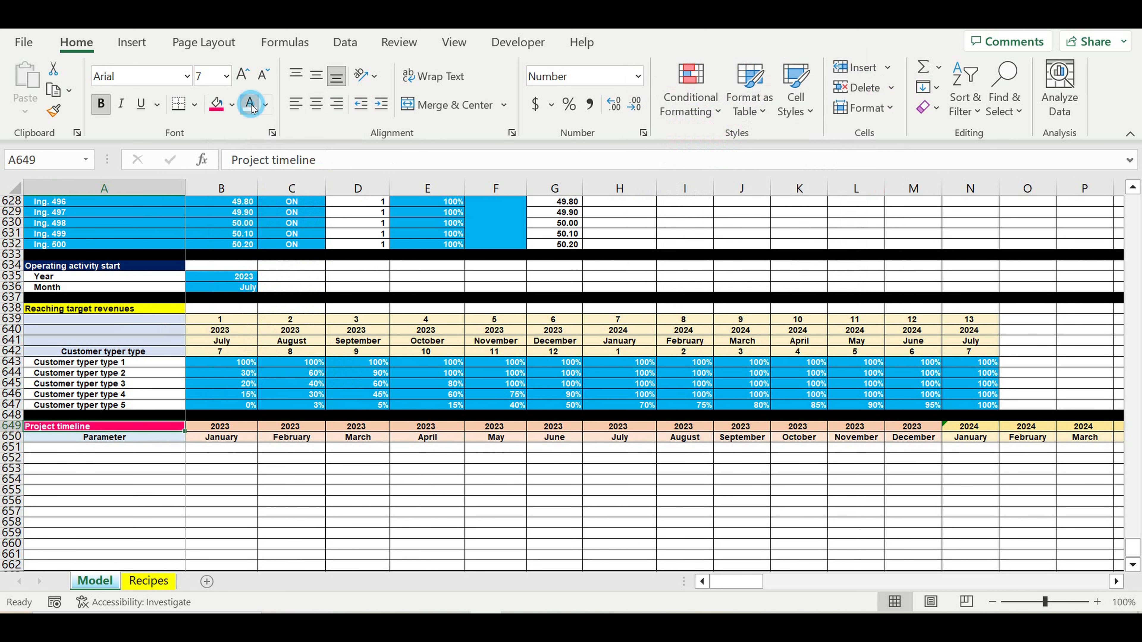
left_click(282, 512)
Step: Copy the two-year colored block B649:Y650 and paste only its formatting onto the timeline starting at Z649
left_click_drag(220, 430, 851, 444)
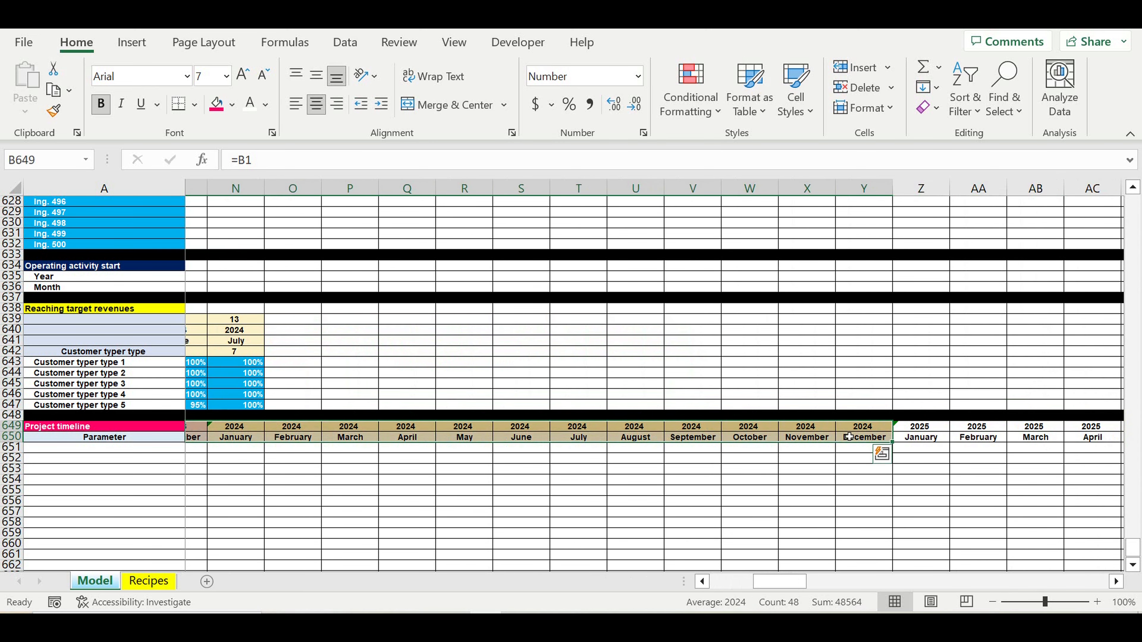
right_click(844, 432)
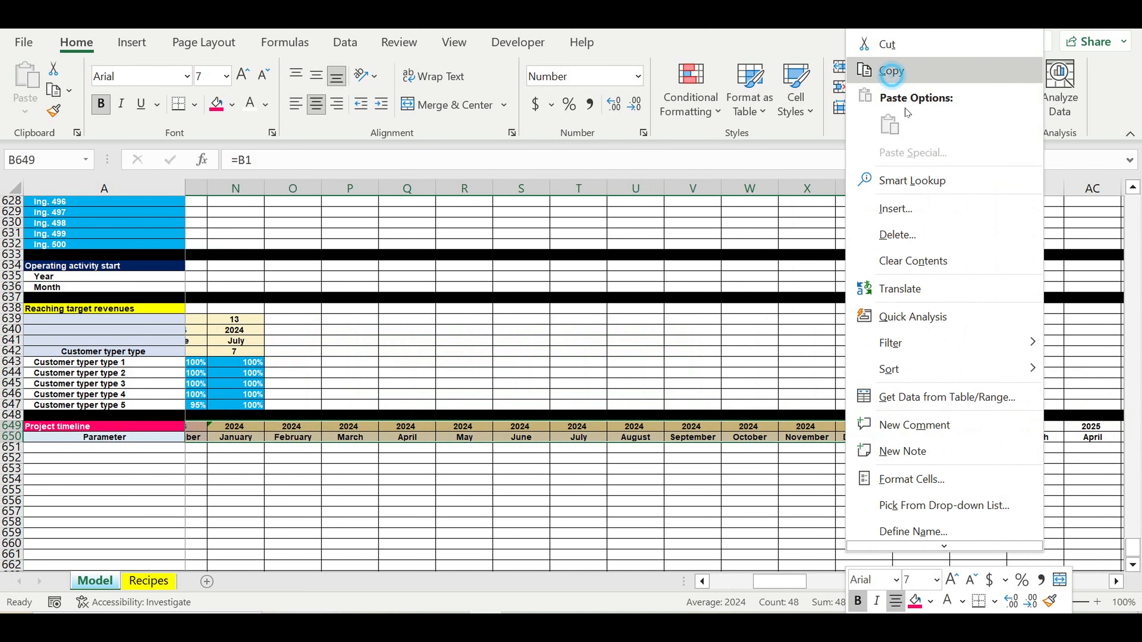
left_click(890, 72)
left_click(920, 429)
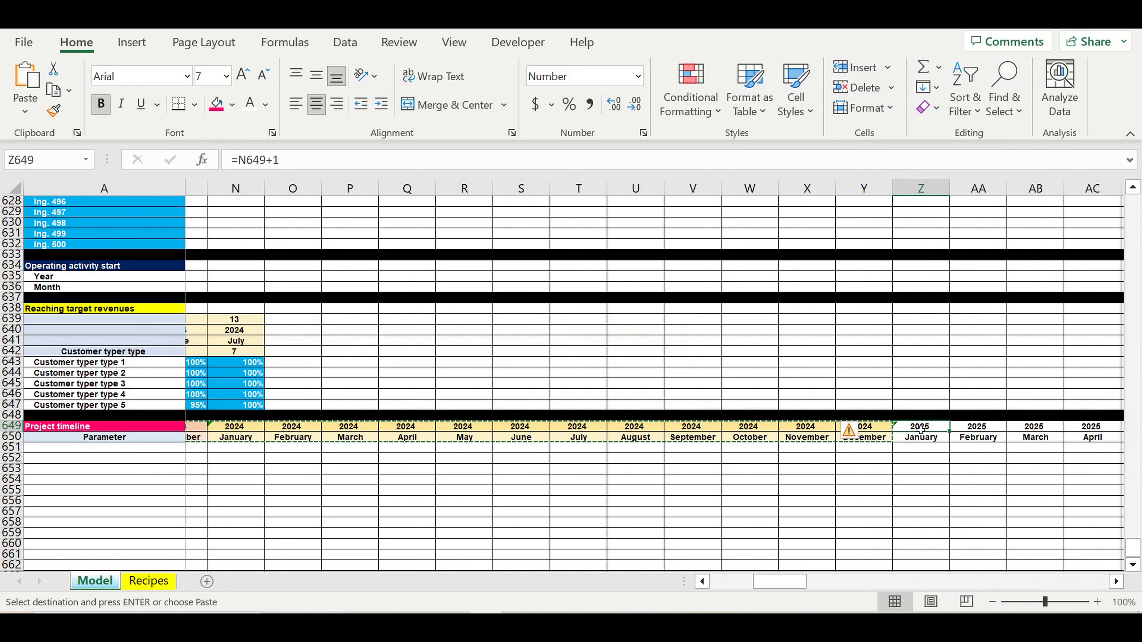
right_click(920, 430)
left_click(1073, 195)
Step: Paste only the copied formatting onto the remaining timeline years, starting at AX649, BV649 and CT649
left_click_drag(770, 582, 871, 580)
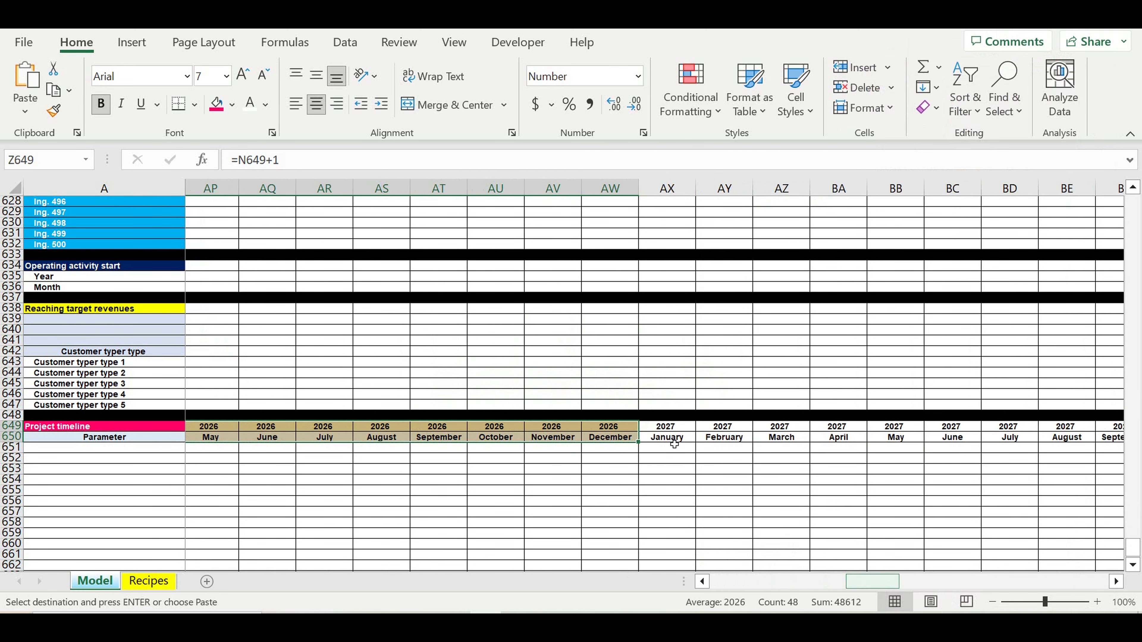
left_click(668, 429)
right_click(669, 429)
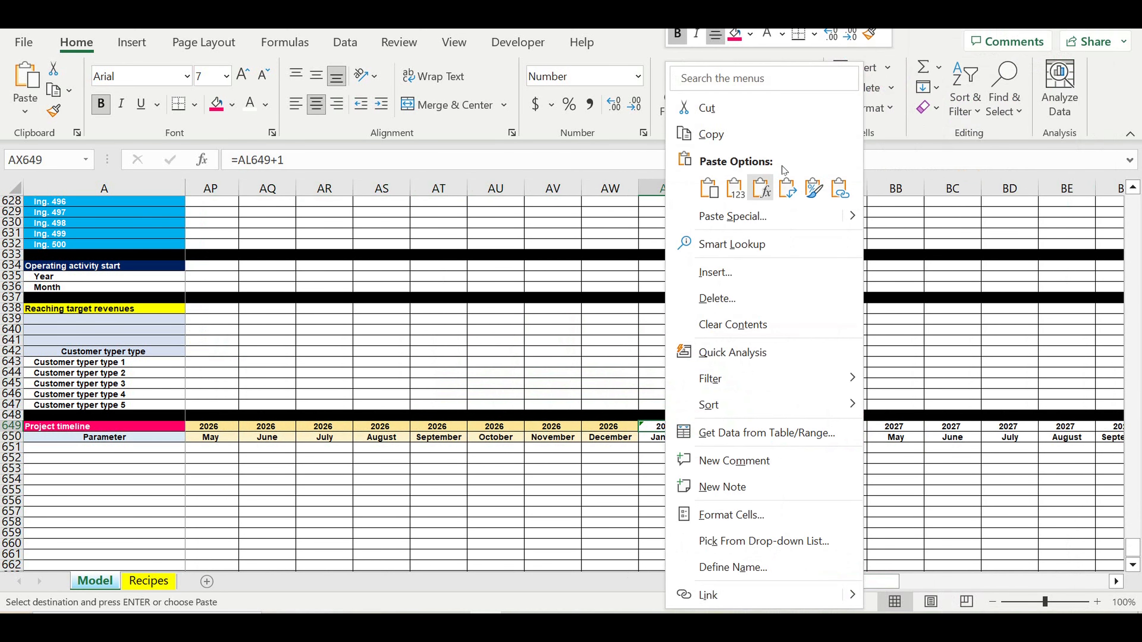
left_click(813, 193)
left_click_drag(895, 583, 975, 582)
left_click(306, 428)
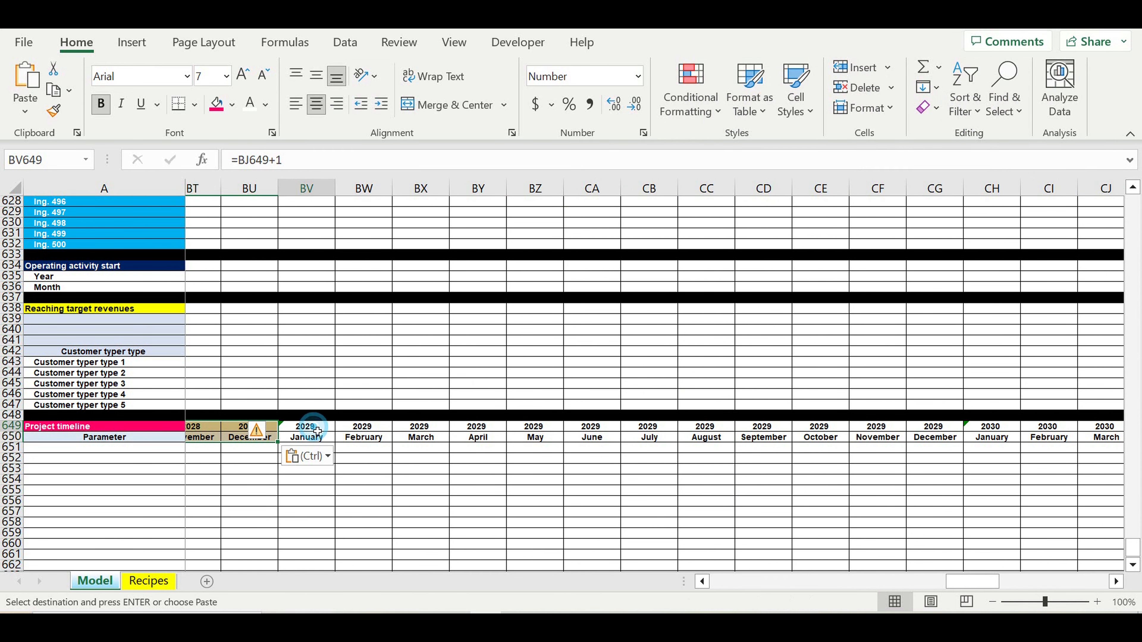
right_click(313, 430)
left_click(463, 187)
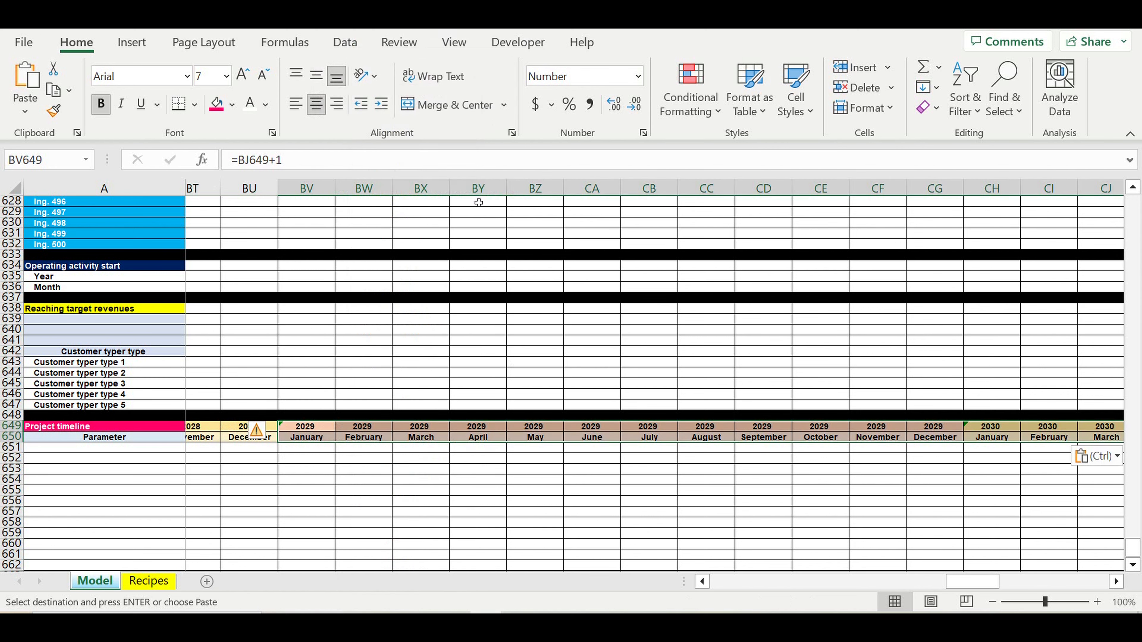
left_click_drag(979, 583, 1062, 580)
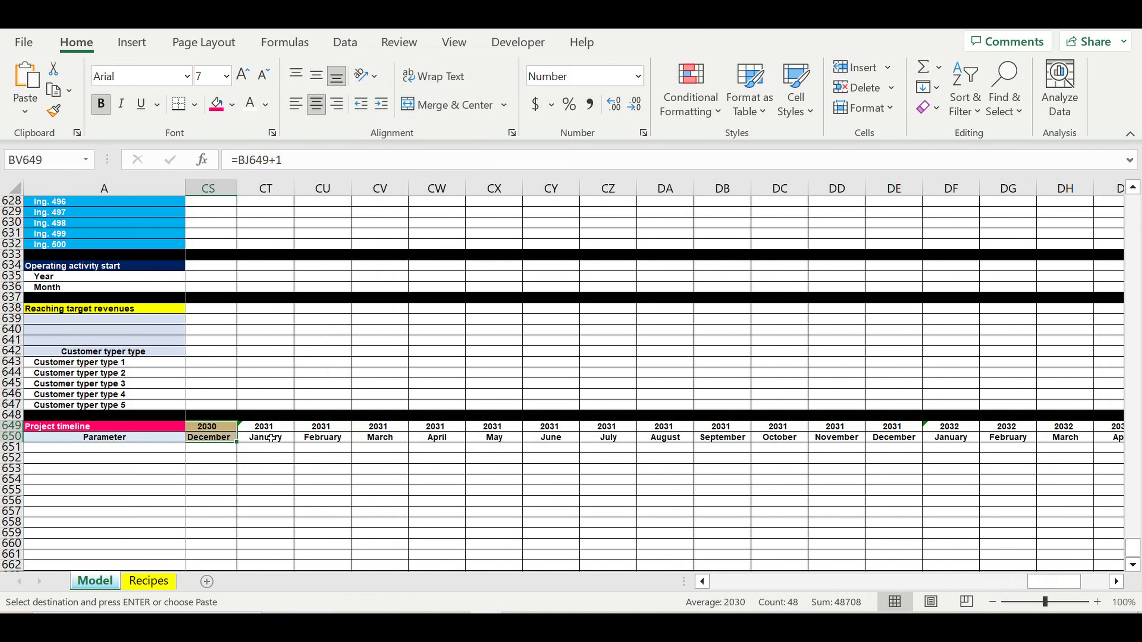
left_click(273, 431)
right_click(273, 430)
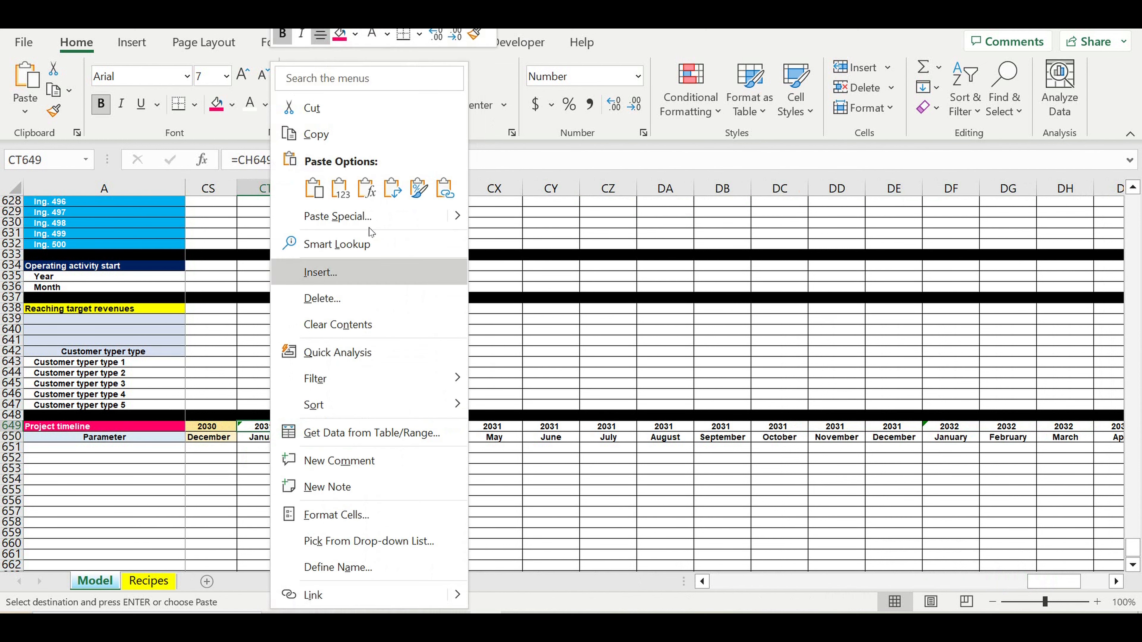
left_click(418, 186)
Step: Review the operating activity start year in B635 and the first year in B1 that drives the timeline
left_click_drag(1059, 583, 737, 585)
left_click(221, 469)
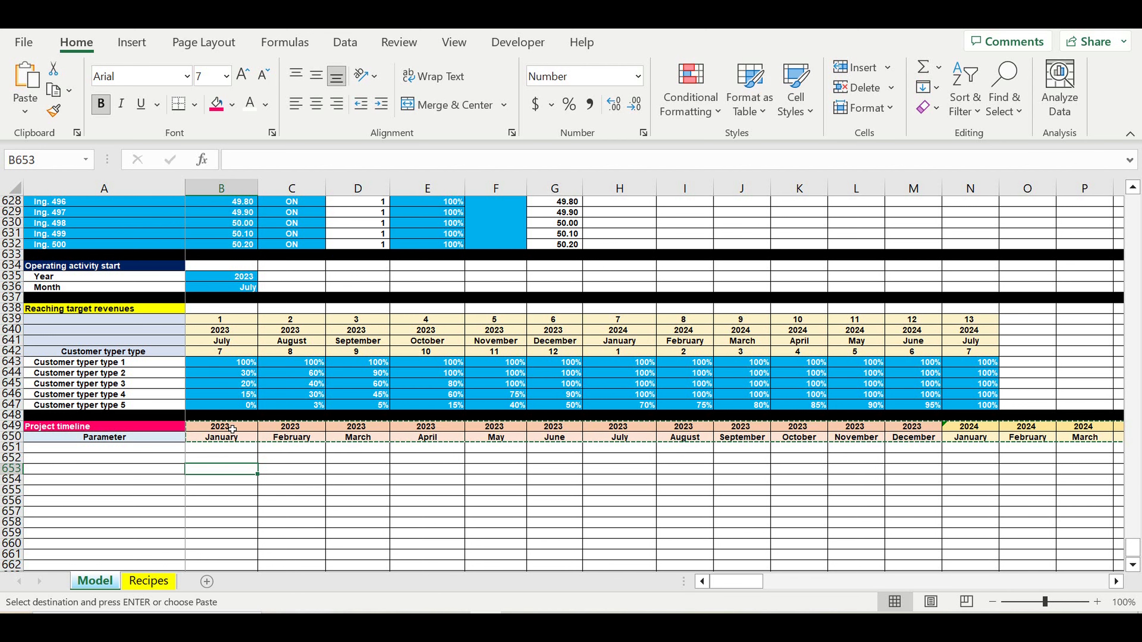
left_click(223, 275)
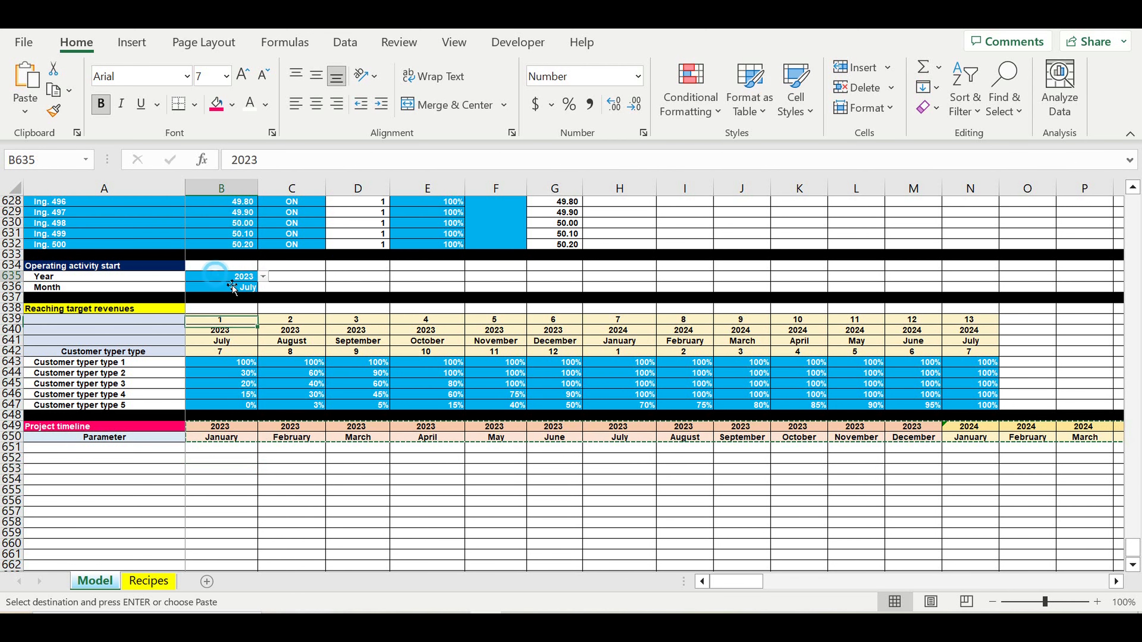
left_click_drag(1134, 554, 1134, 205)
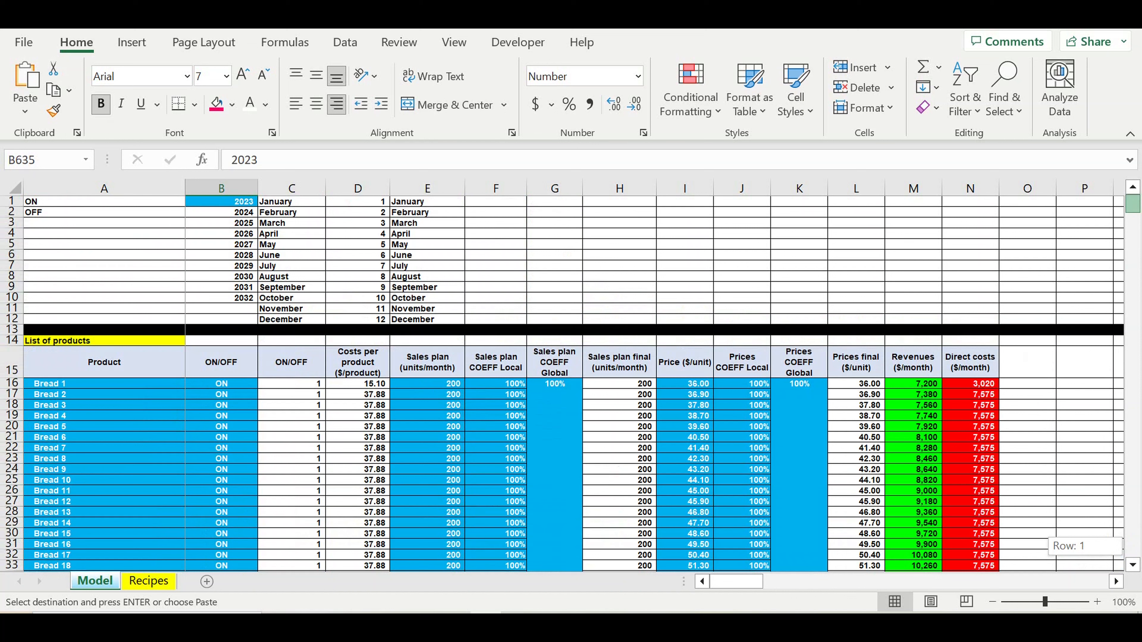
left_click(223, 205)
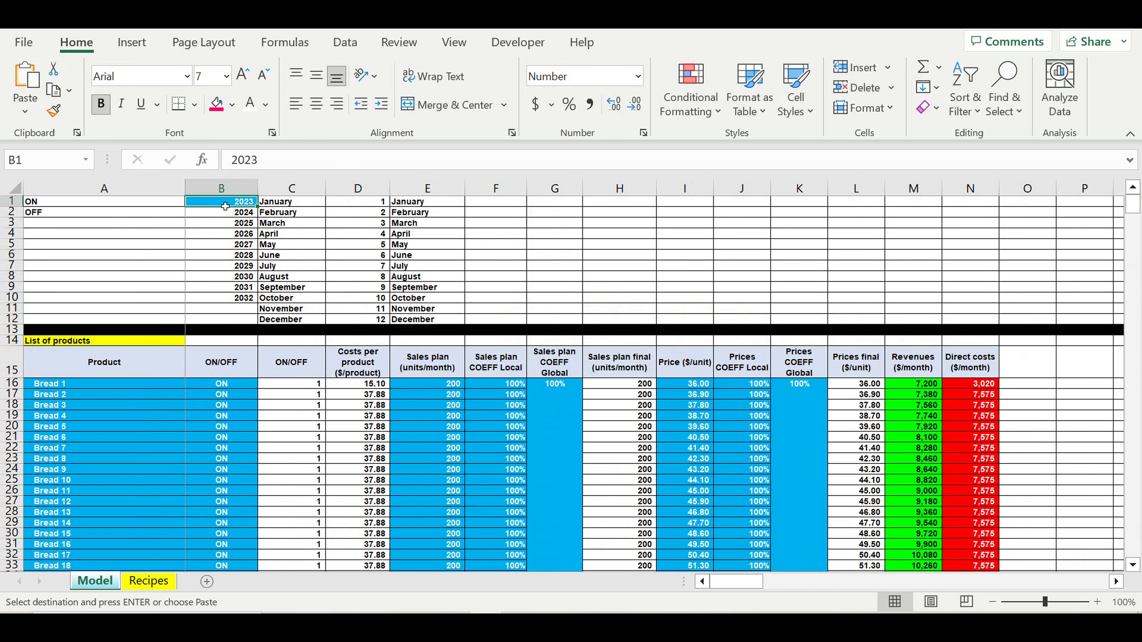
Step: Try 2024 as the first year in B1 and check how the Project timeline years in row 649 respond
left_click(259, 166)
key("BackSpace")
type("4")
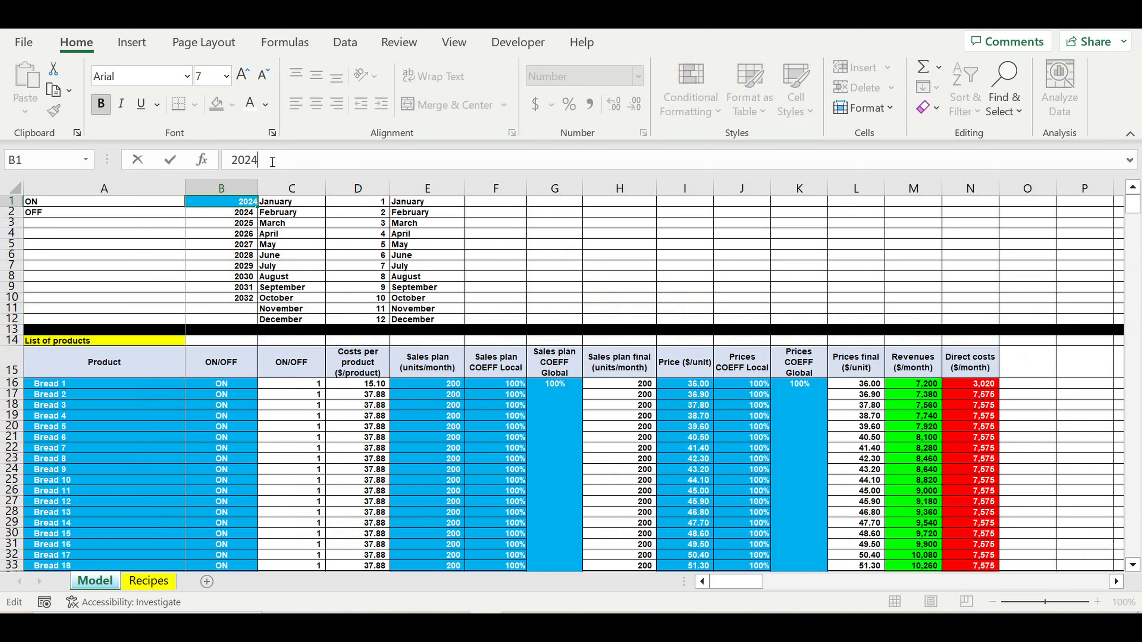
left_click(495, 266)
left_click_drag(1132, 203, 1132, 547)
left_click(209, 397)
left_click(978, 398)
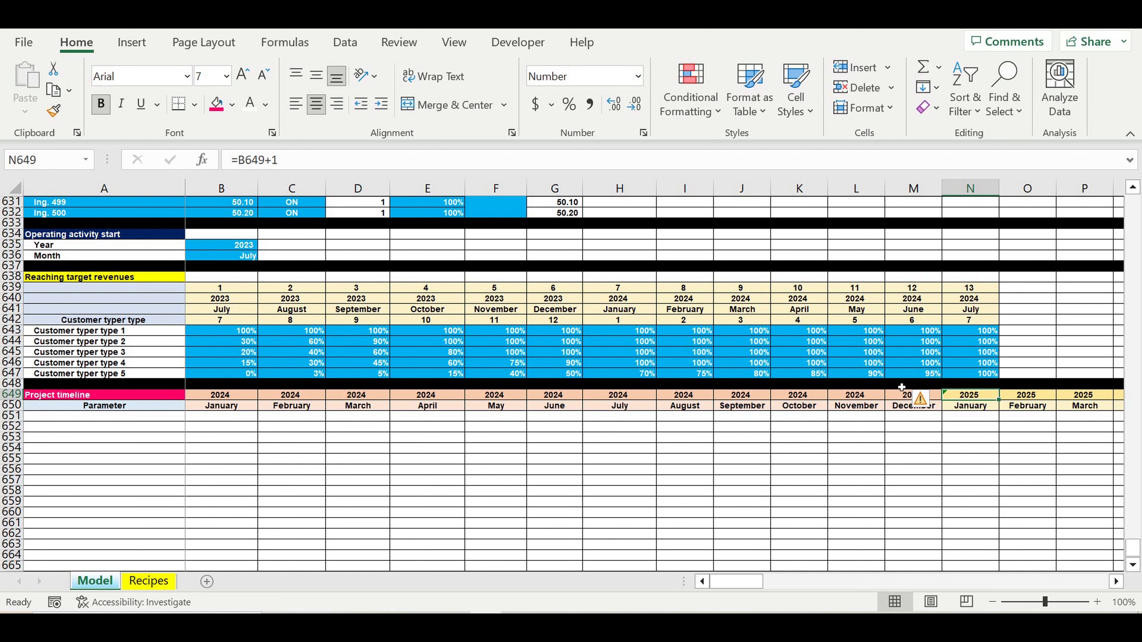
left_click(214, 398)
left_click(512, 396)
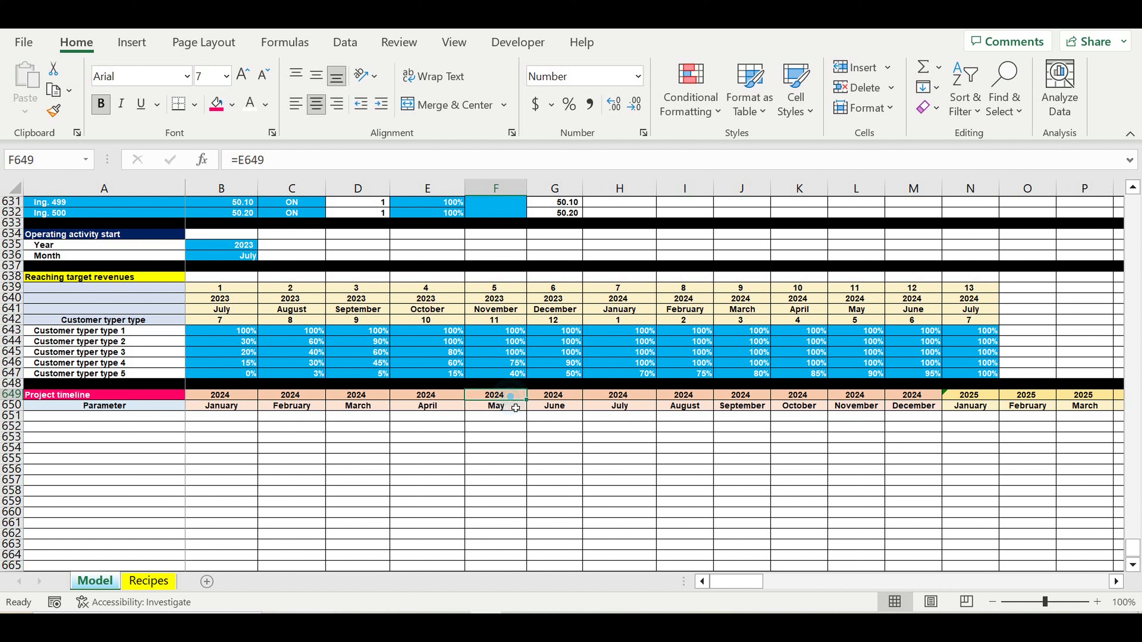
left_click(515, 408)
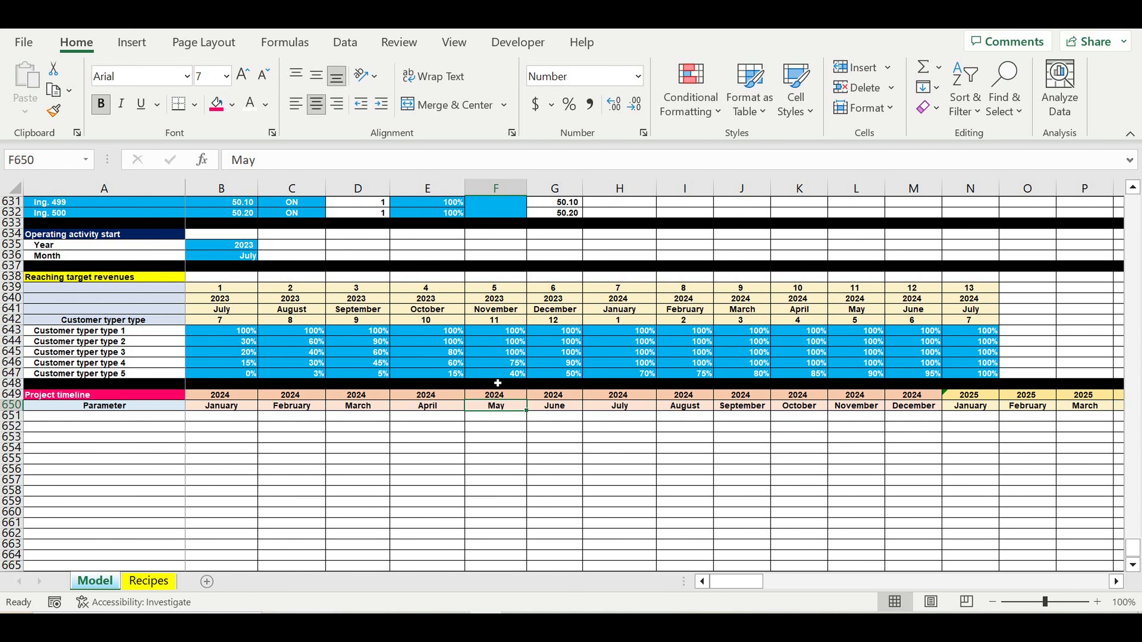
Step: Restore the first year in B1 to 2023 and return to the Project timeline
left_click_drag(1132, 548, 1098, 38)
left_click(222, 202)
left_click_drag(253, 159, 291, 166)
type("3")
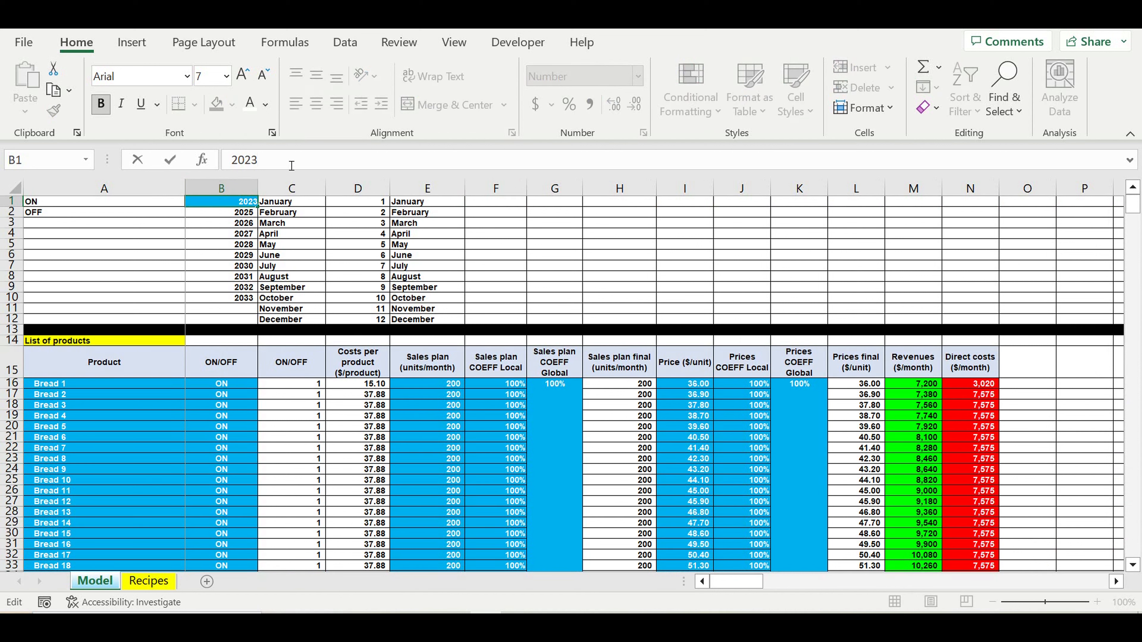
key("Return")
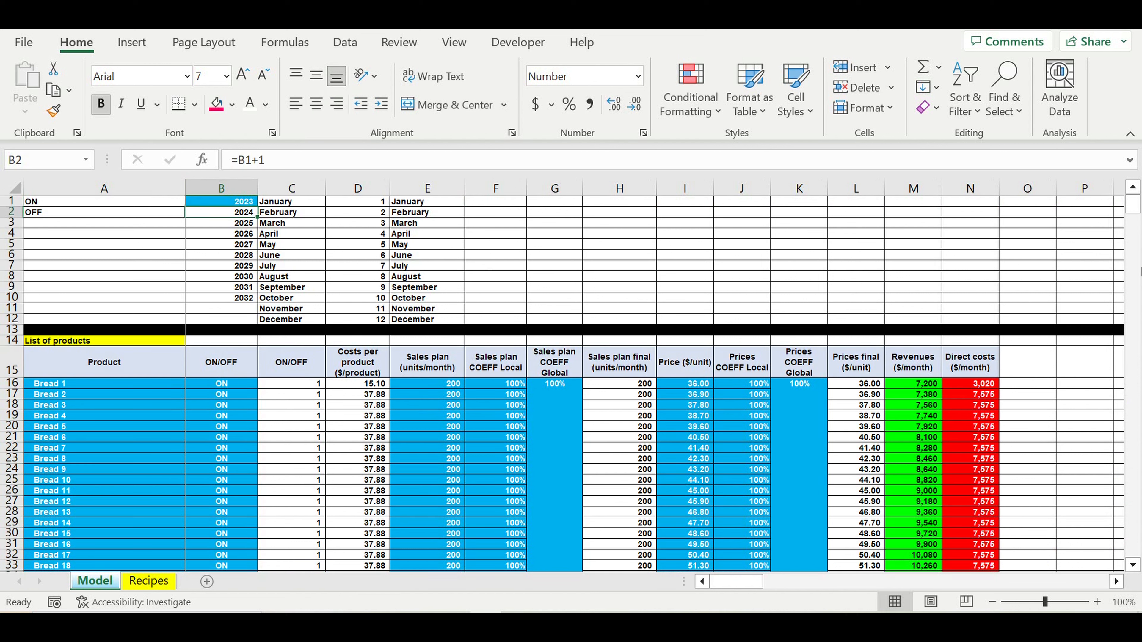
left_click_drag(1134, 206, 1134, 548)
scroll(551, 505, "down", 6)
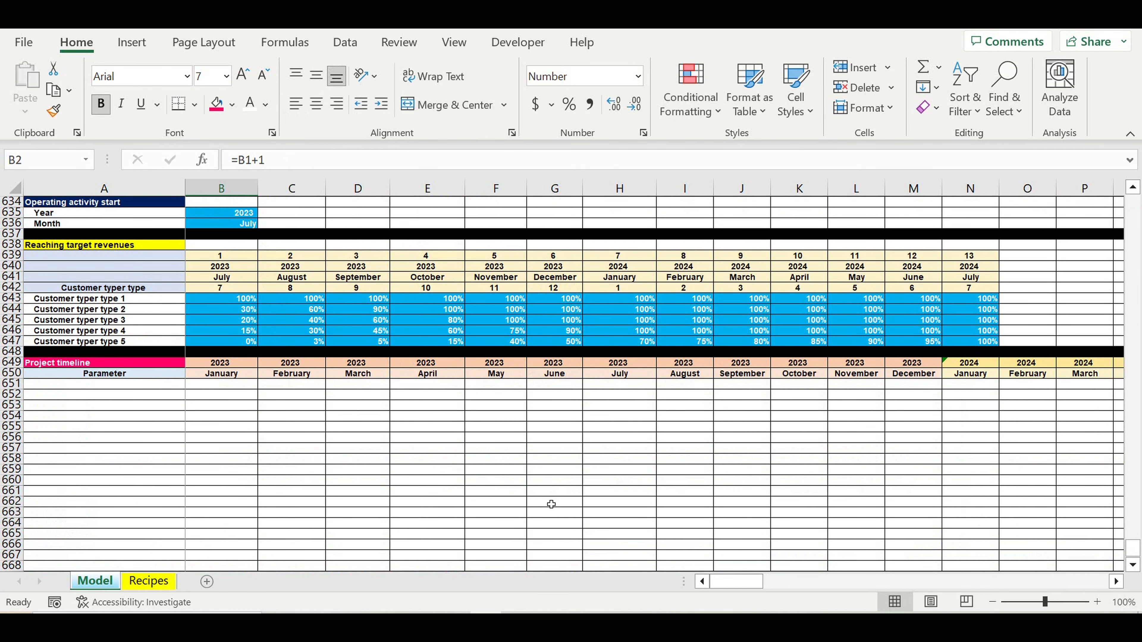
Step: Enter the parameter label "Operating activity start" in A651 below the Project timeline header
left_click(164, 387)
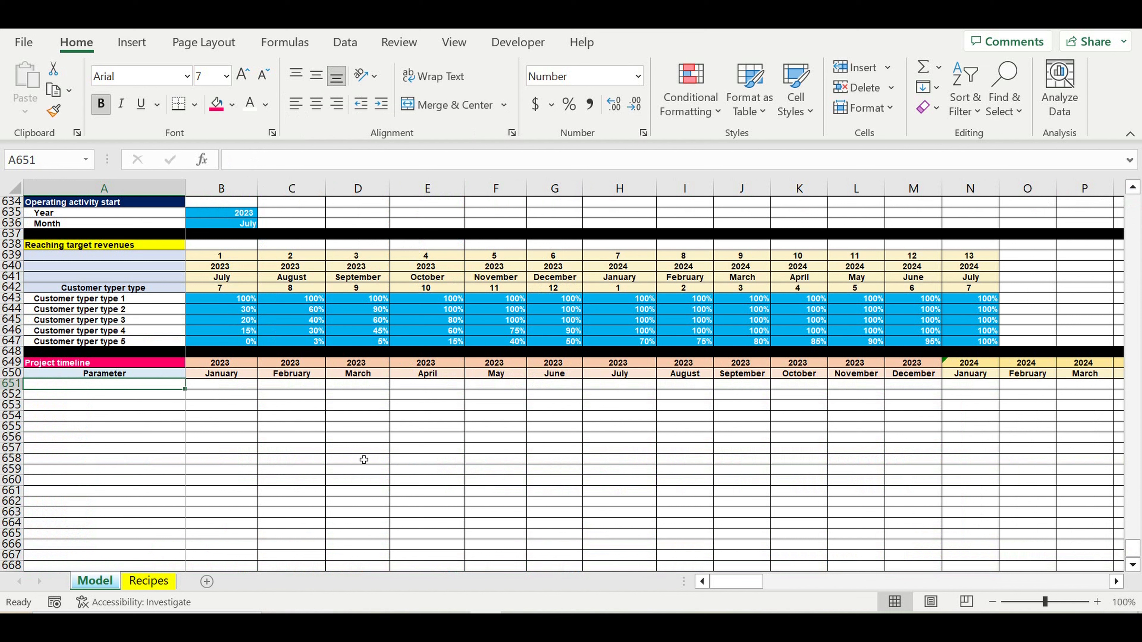
type("Pr")
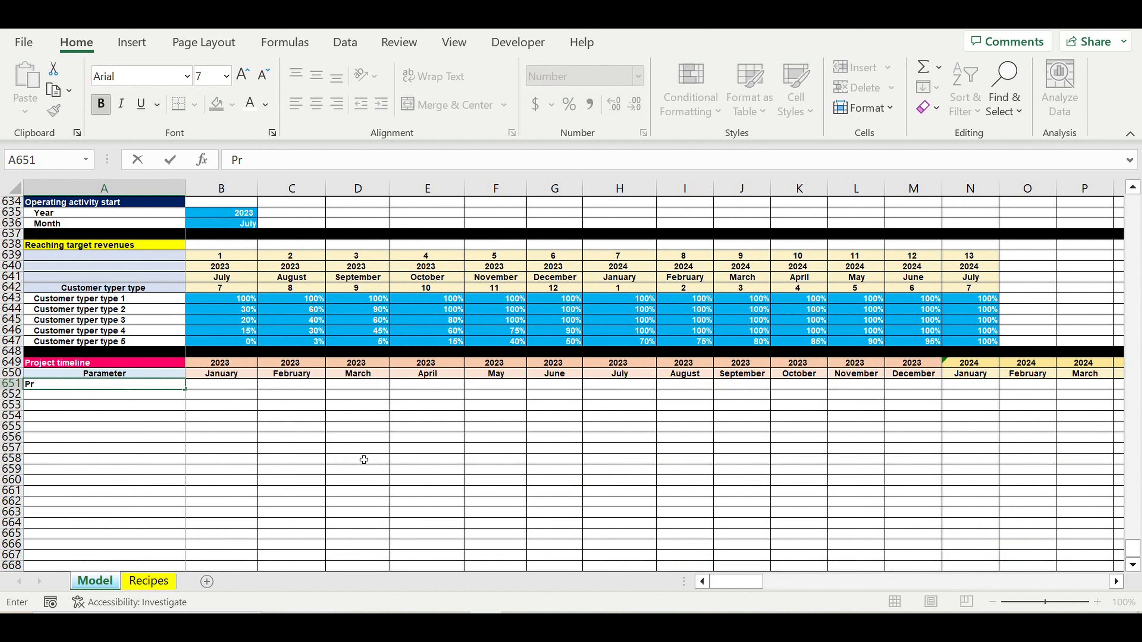
type("oje")
key("BackSpace")
key("BackSpace")
key("BackSpace")
key("BackSpace")
key("BackSpace")
type("Operatin")
type("f")
key("BackSpace")
type("g ac")
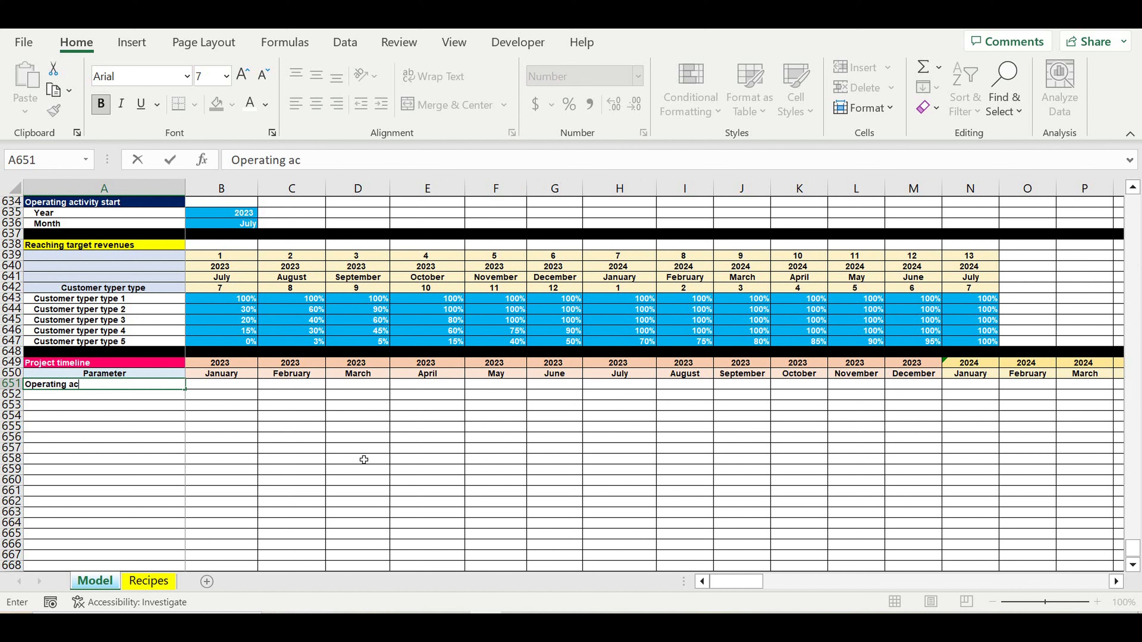
type("tivity start")
key("Return")
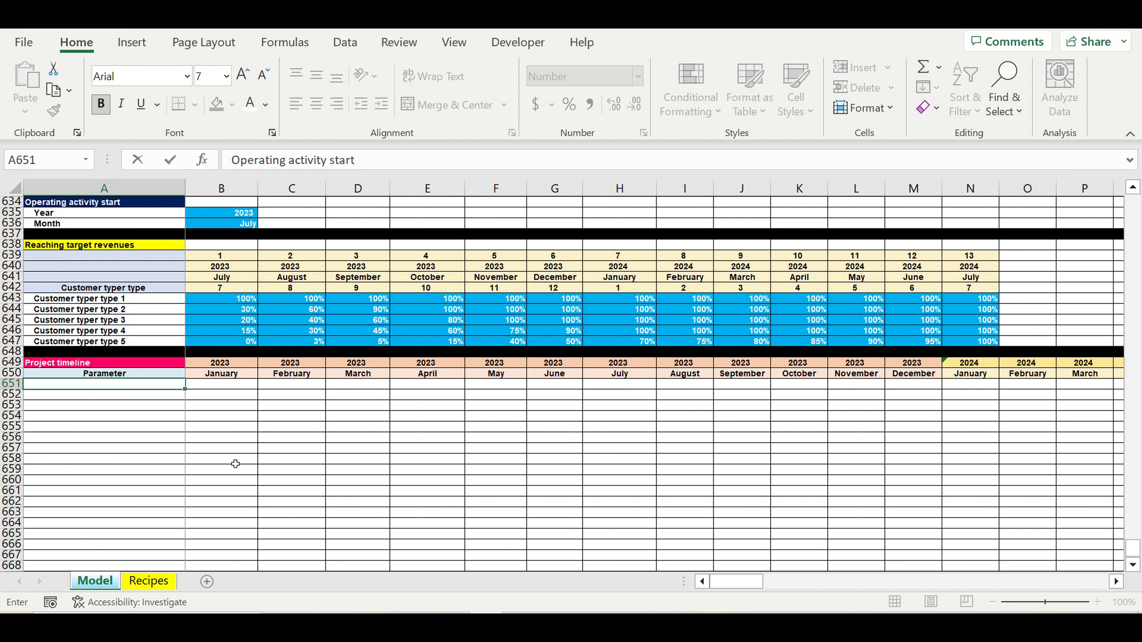
Step: Extend the label in A651 to "Operating activity start (0-1-0)"
type("9")
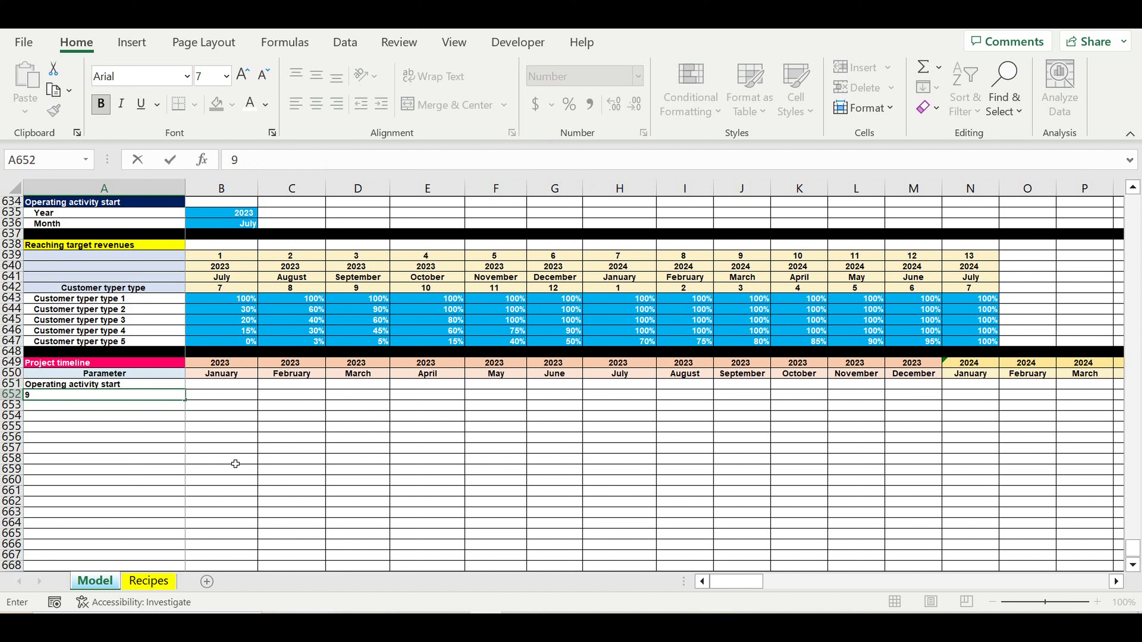
left_click(75, 385)
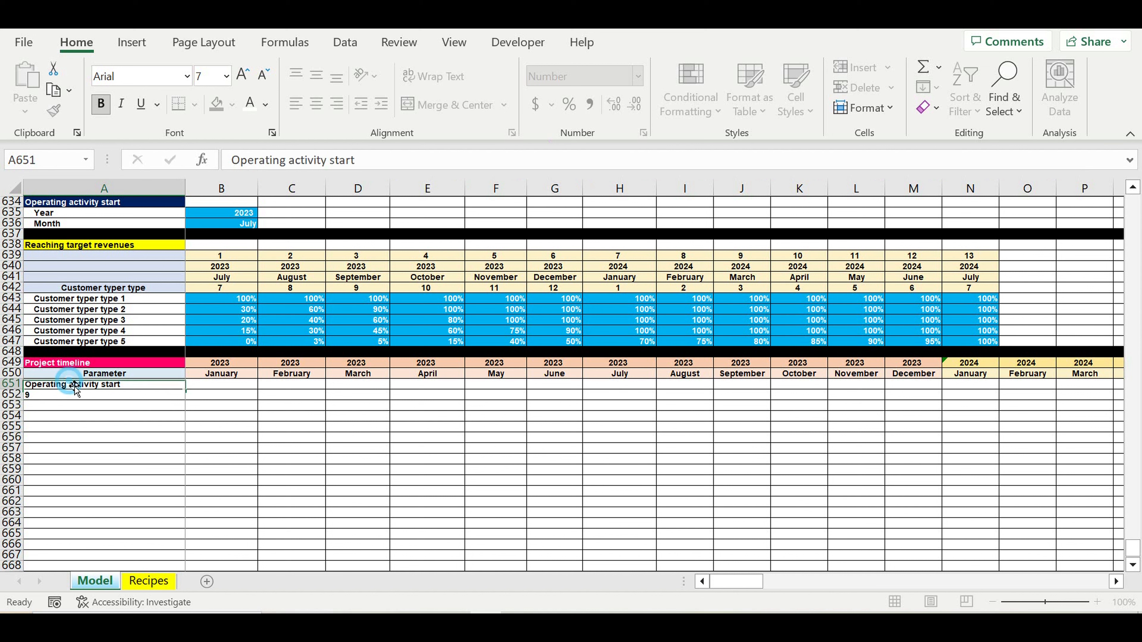
left_click(378, 160)
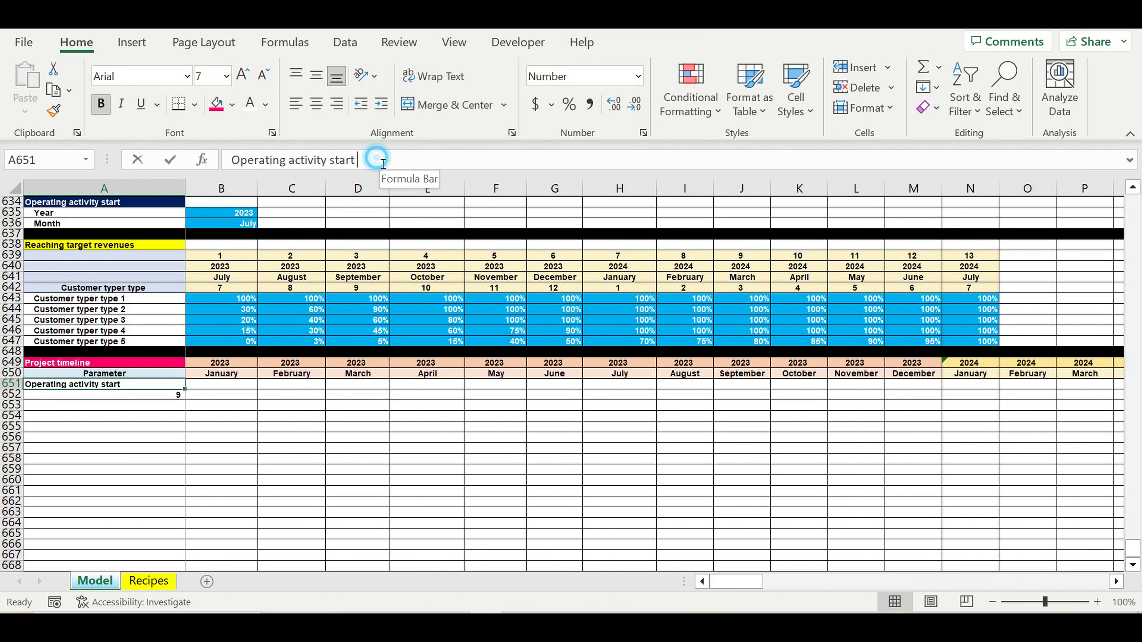
type("(0-1")
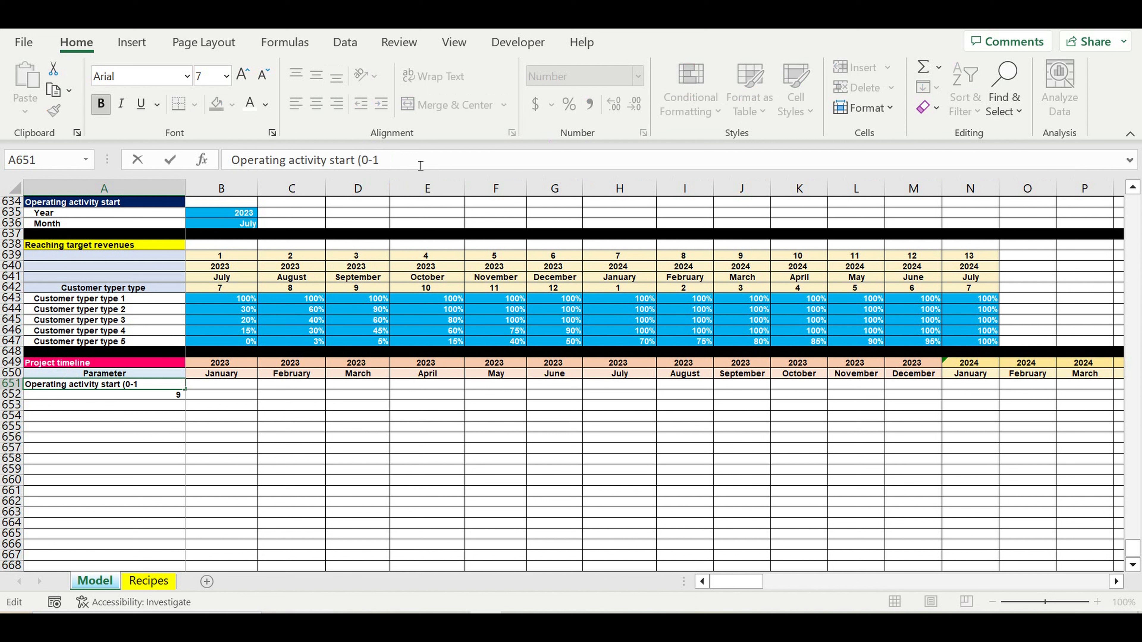
type("-0")
key("Return")
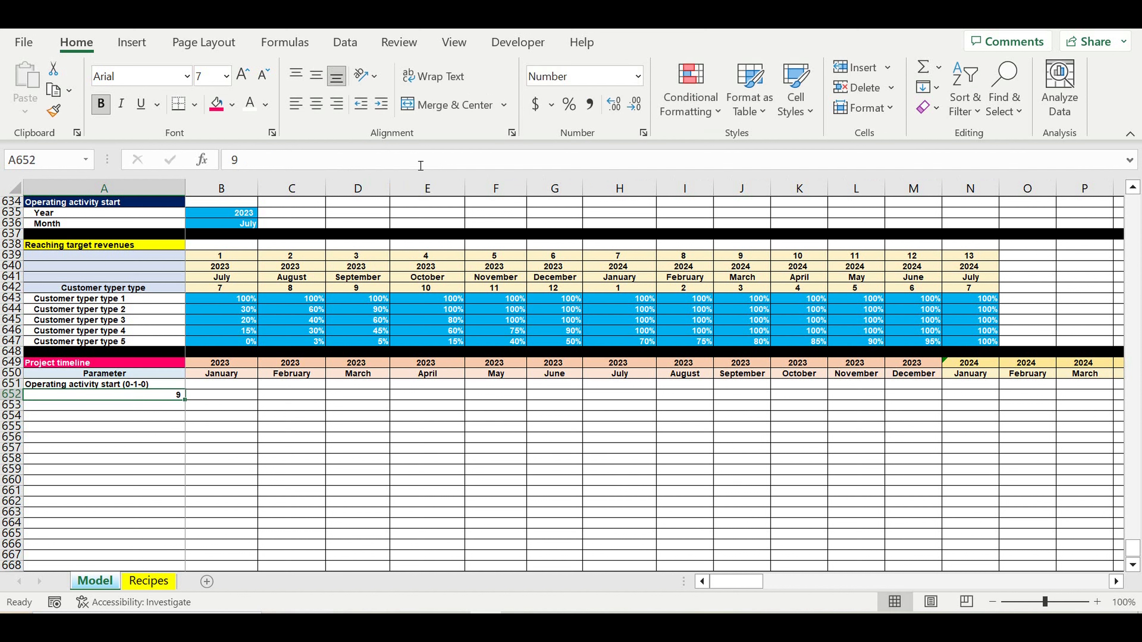
Step: Enter =IF(AND(B649=$B$635,B650=$B$636),1,0) in B651 to flag the month in which operations start
left_click(203, 387)
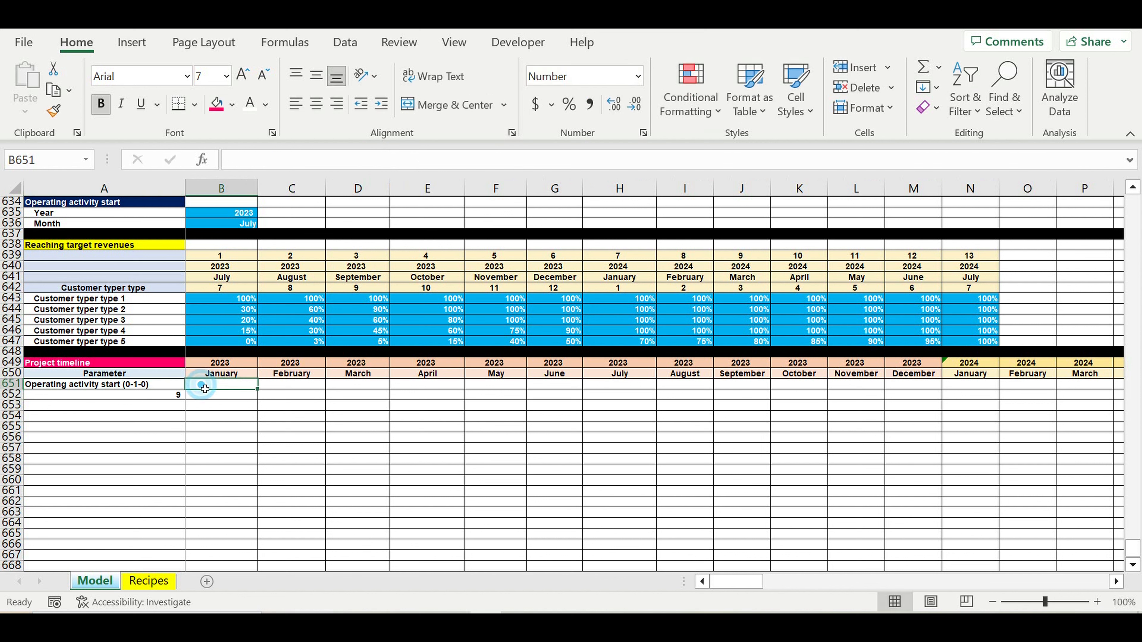
type("=if")
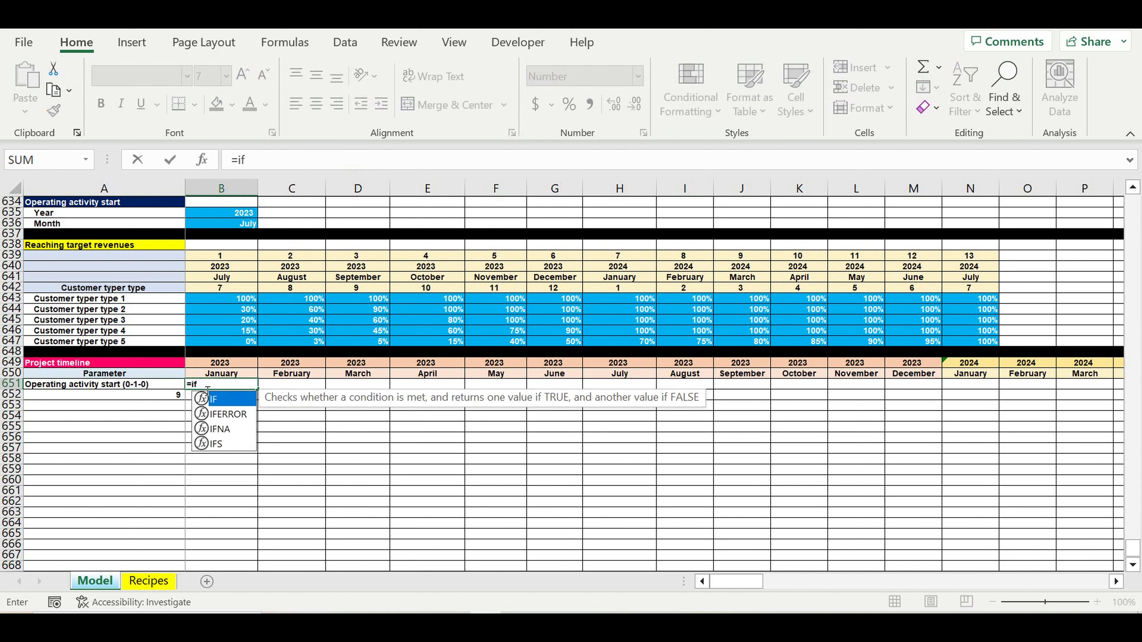
type("(and(")
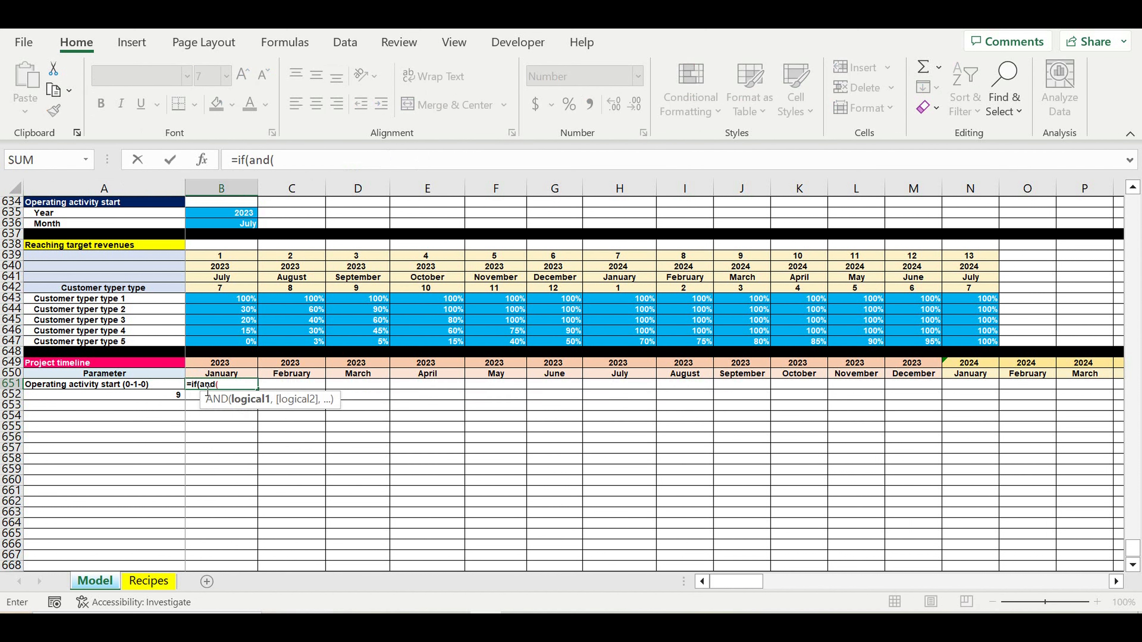
left_click(205, 364)
type("=")
left_click(221, 214)
left_click(308, 160)
type("$B")
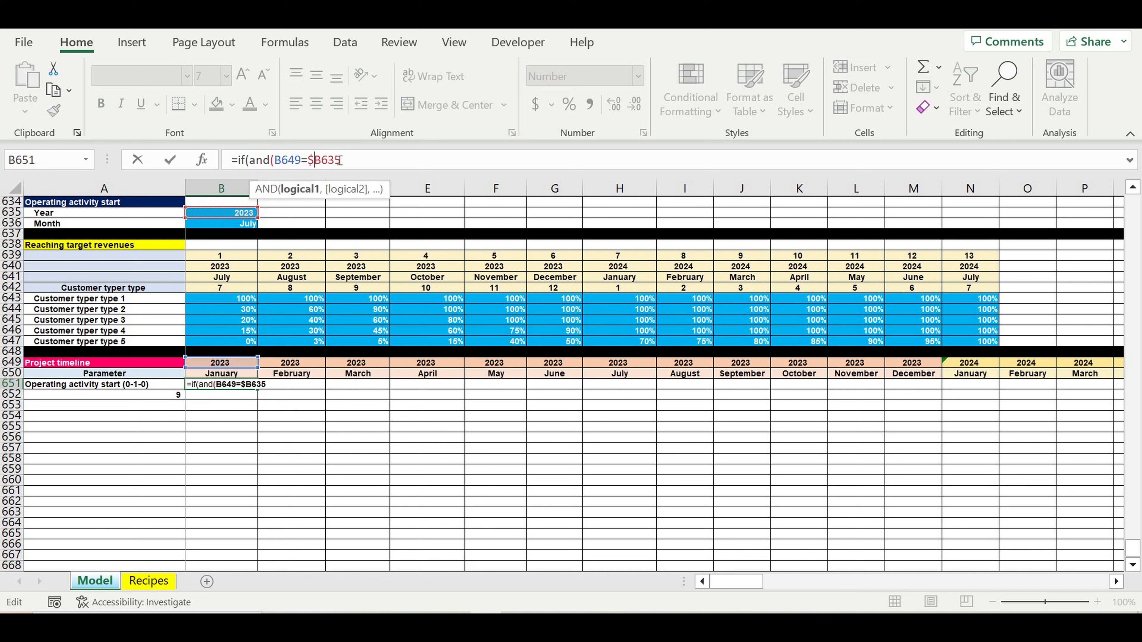
type("$635,")
left_click(228, 378)
type("=")
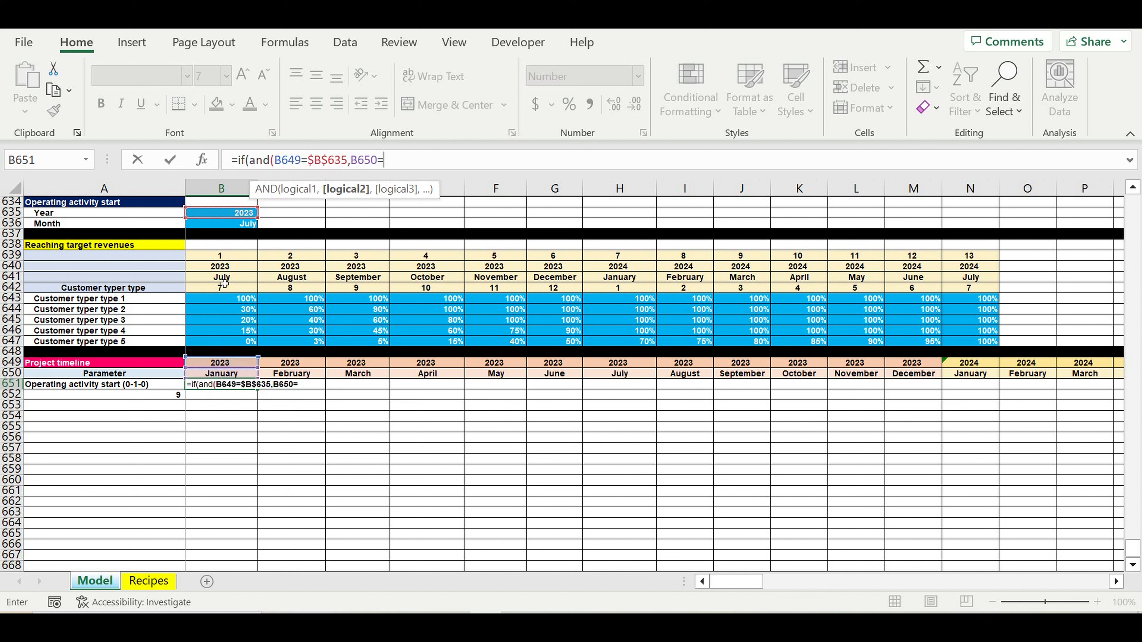
left_click(239, 226)
left_click(392, 161)
type("$B$636")
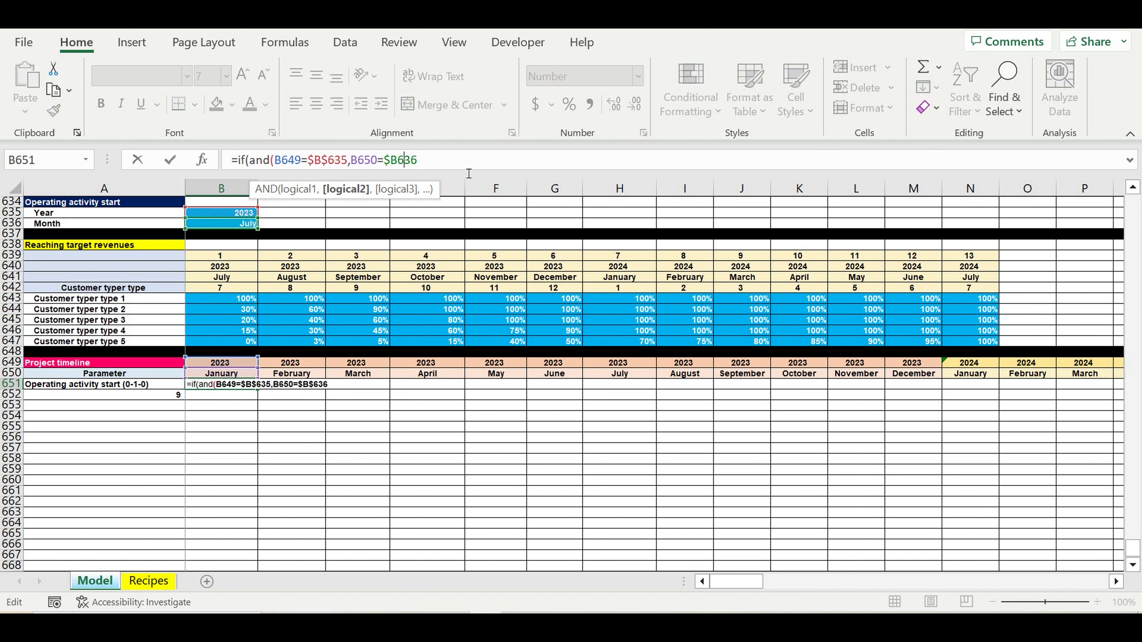
key("Right")
type("$")
type(",1")
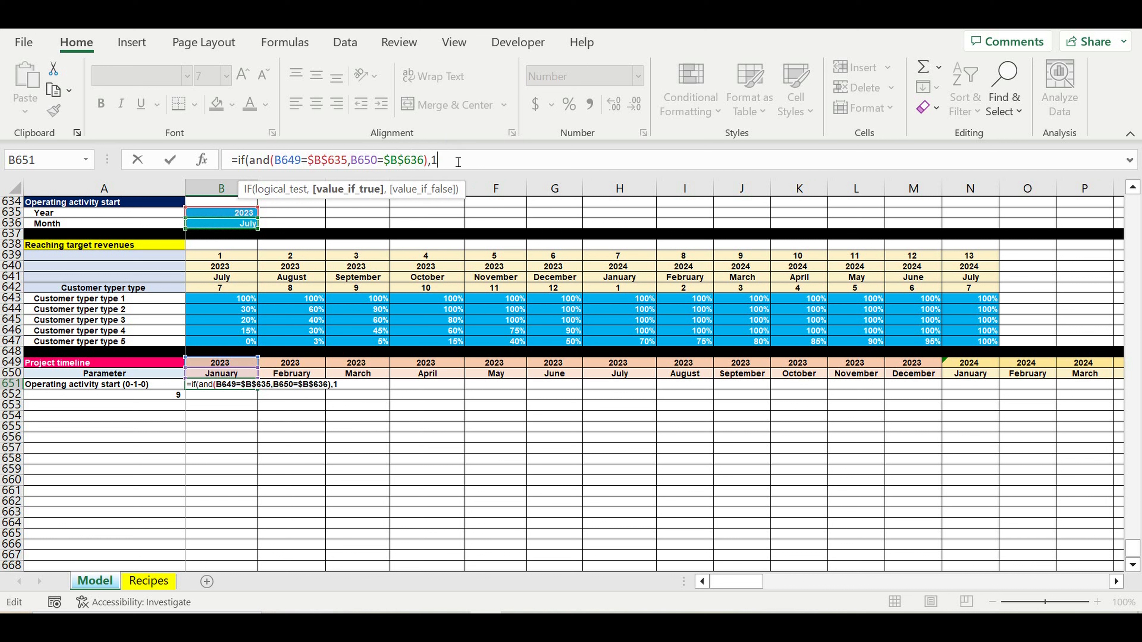
type(",0)")
key("Return")
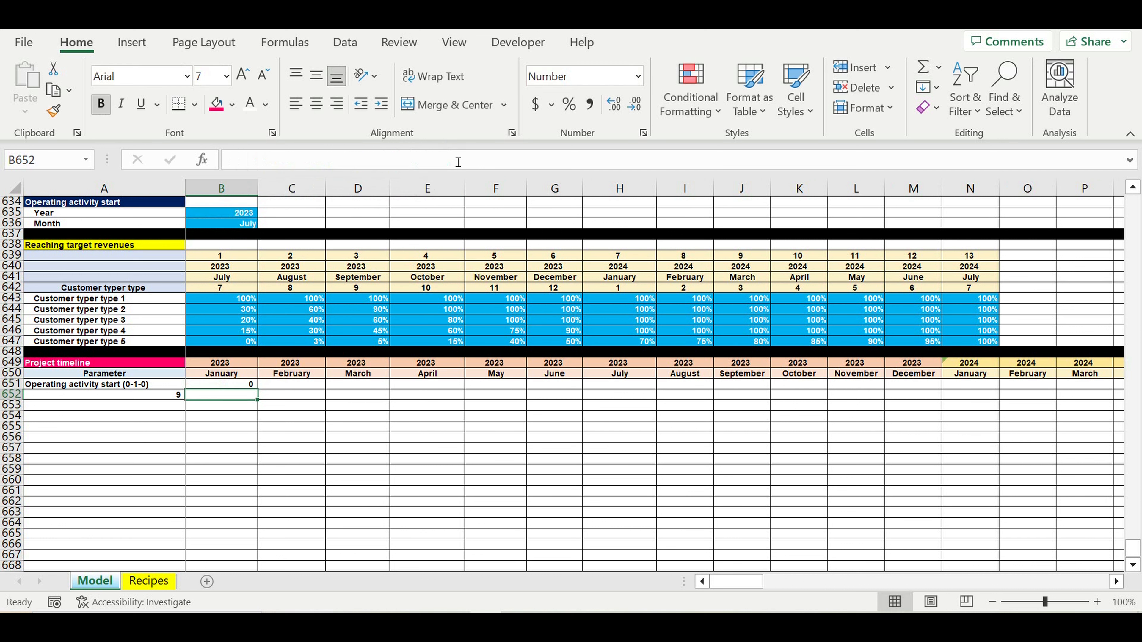
Step: Fill the start flag formula from B651 across row 651 through December 2032 in column DQ
left_click(228, 387)
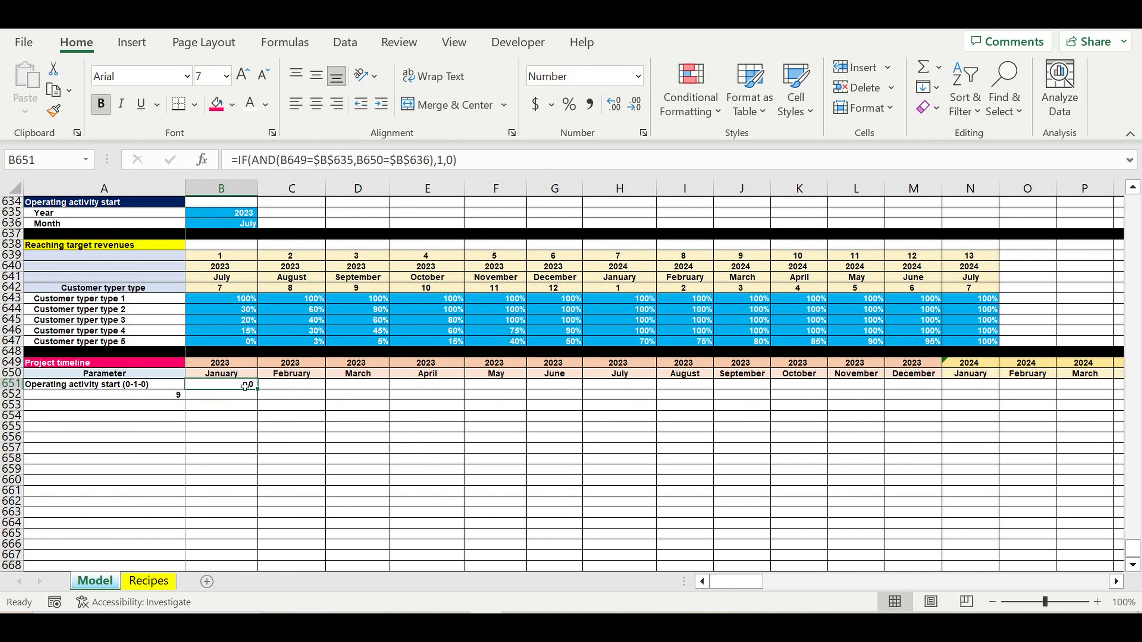
left_click_drag(269, 392, 880, 404)
left_click(638, 443)
left_click(619, 383)
left_click_drag(656, 389, 1033, 387)
left_click_drag(1114, 388, 966, 417)
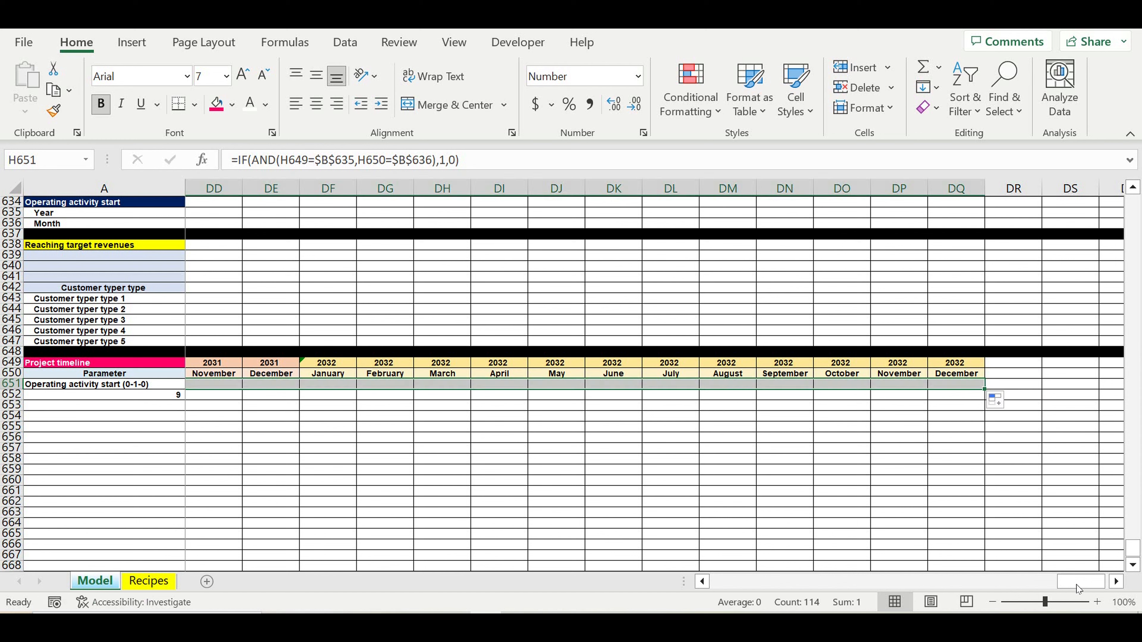
left_click_drag(1083, 587, 741, 583)
left_click(204, 470)
Step: Copy the label from A651 down to A652 and change it to "Operating activity start (0-1-1)"
left_click(86, 395)
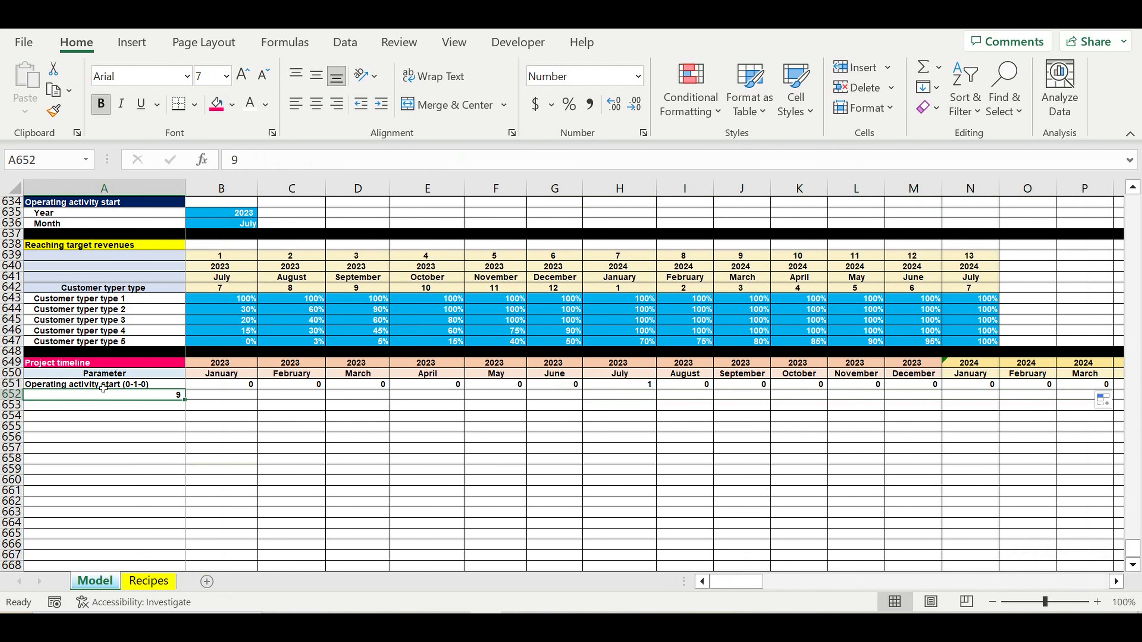
left_click(105, 385)
left_click_drag(191, 395, 186, 402)
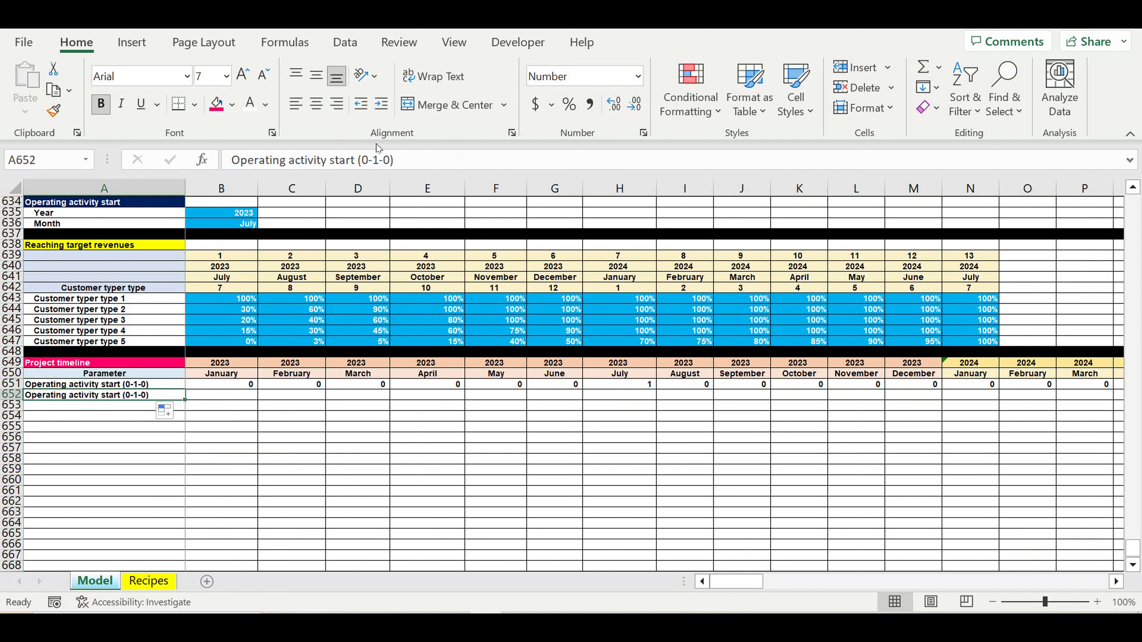
double_click(390, 162)
type("1")
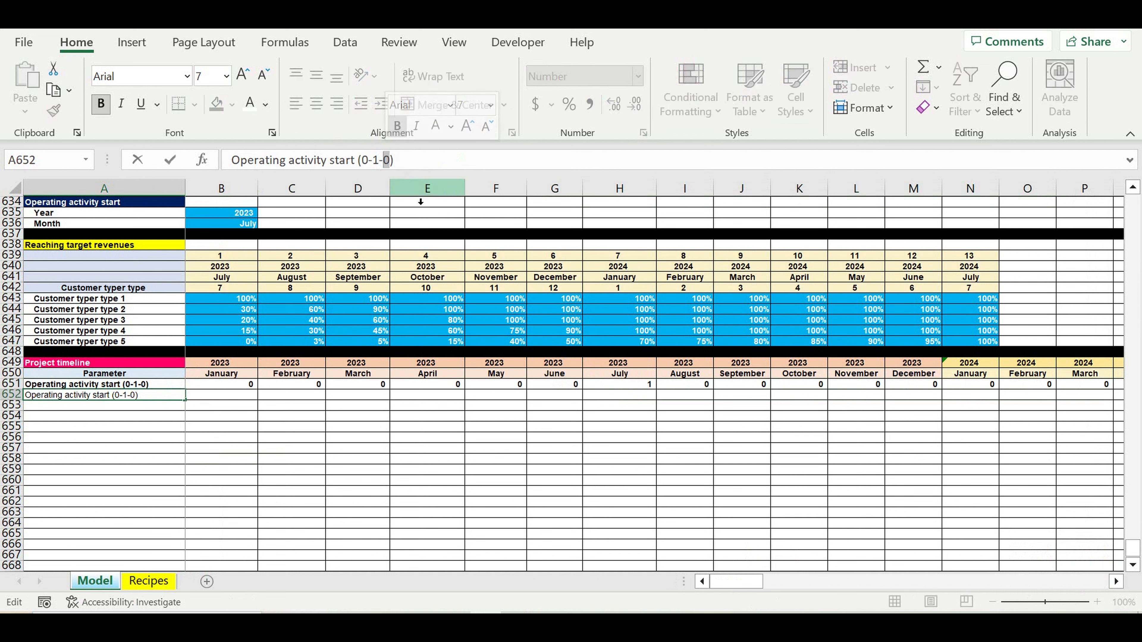
key("Return")
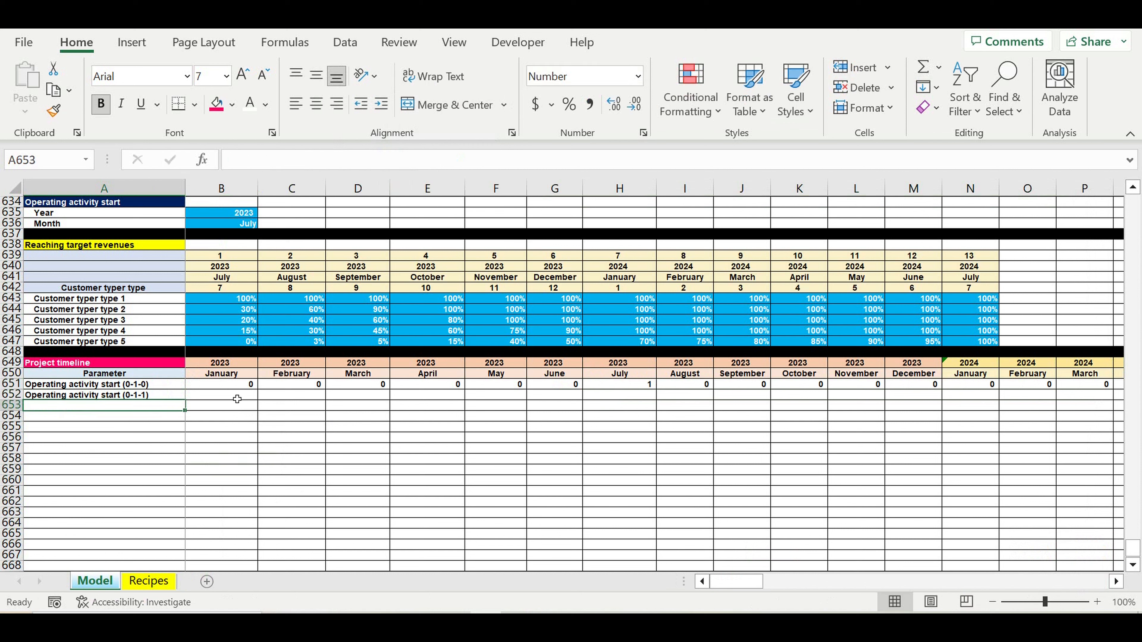
Step: Link B652 to the first month's start flag with the formula =B651
left_click(237, 396)
type("=")
left_click(240, 386)
key("Return")
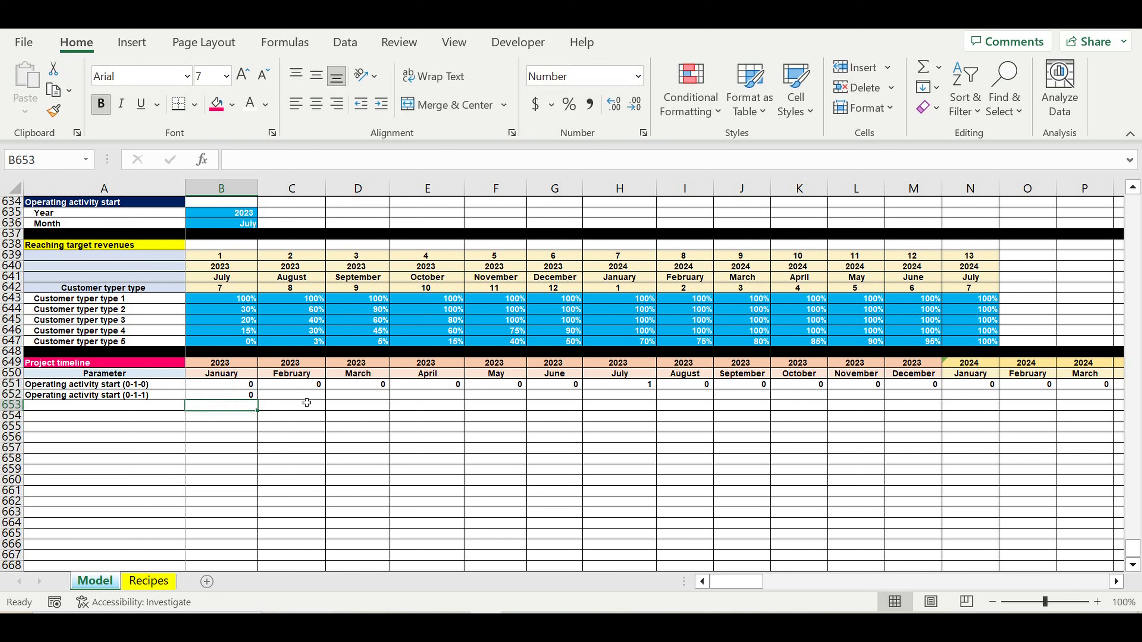
Step: Enter the cumulative formula =B652+C651 in C652 for February 2023
left_click(305, 395)
type("=")
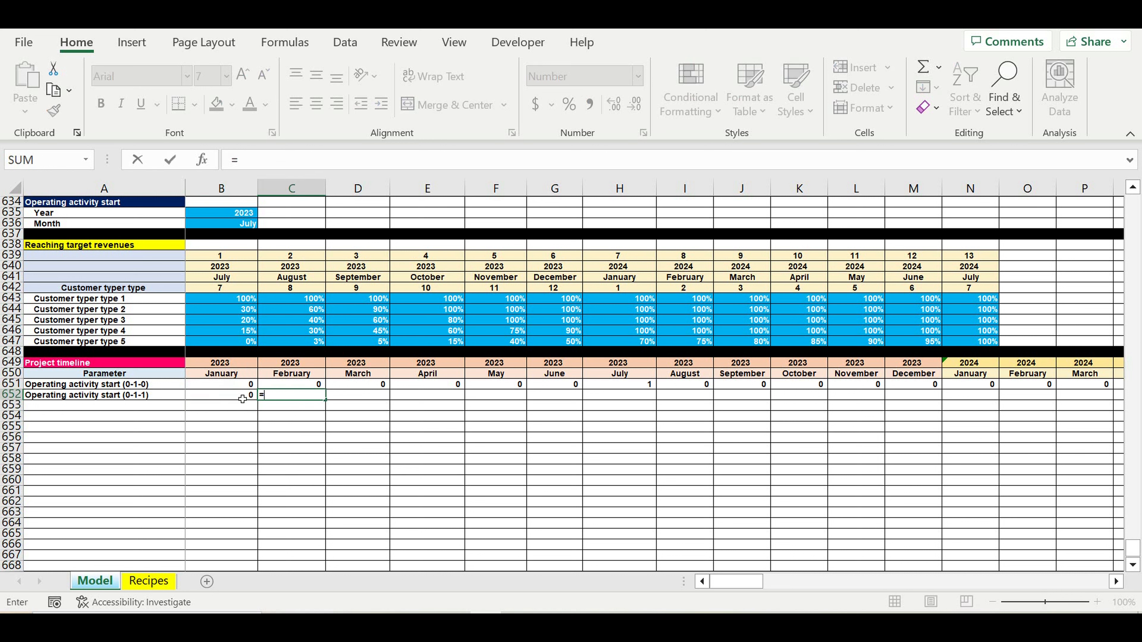
left_click(241, 397)
type("+")
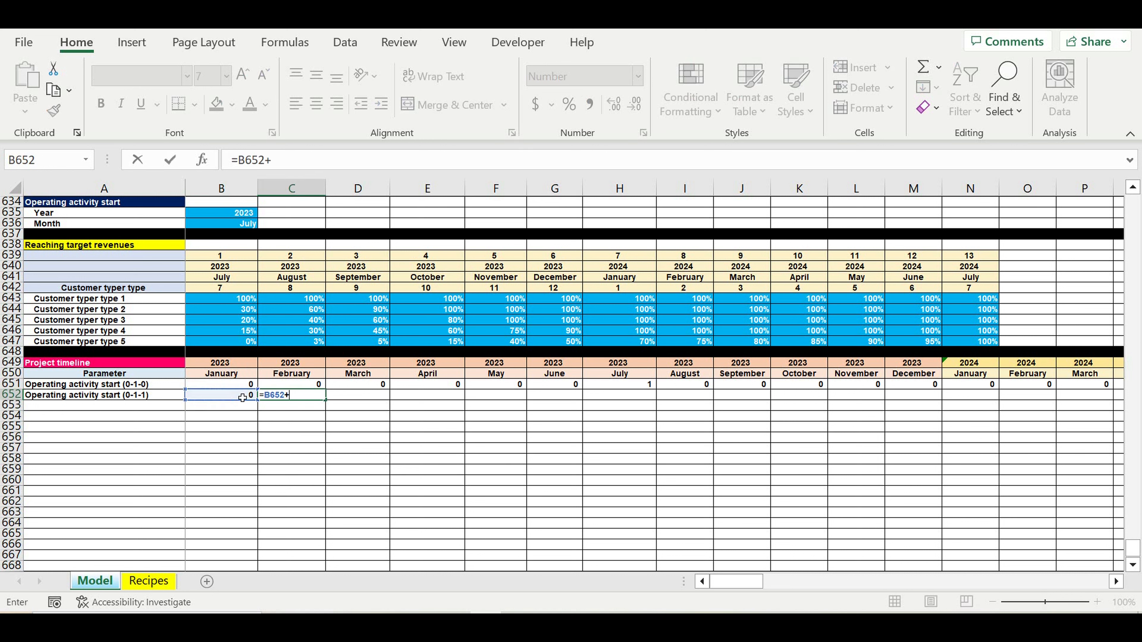
left_click(300, 386)
key("Return")
Step: Fill the cumulative formula from C652 across row 652 through December 2032 in column DQ
left_click(306, 396)
left_click_drag(329, 405, 694, 437)
left_click(726, 406)
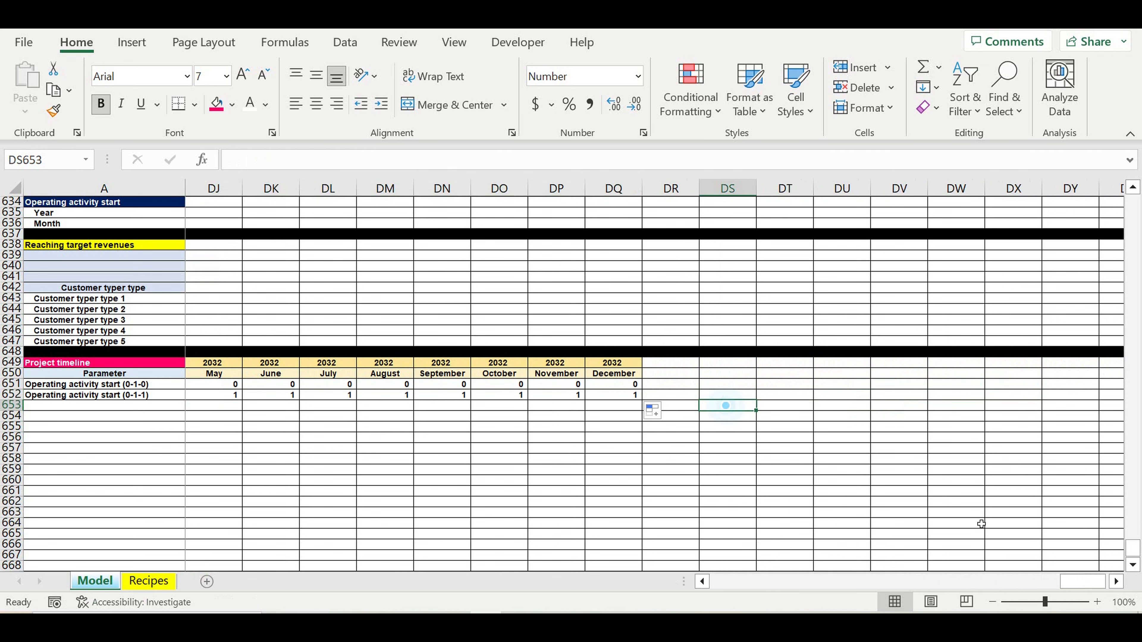
left_click_drag(1083, 582, 733, 582)
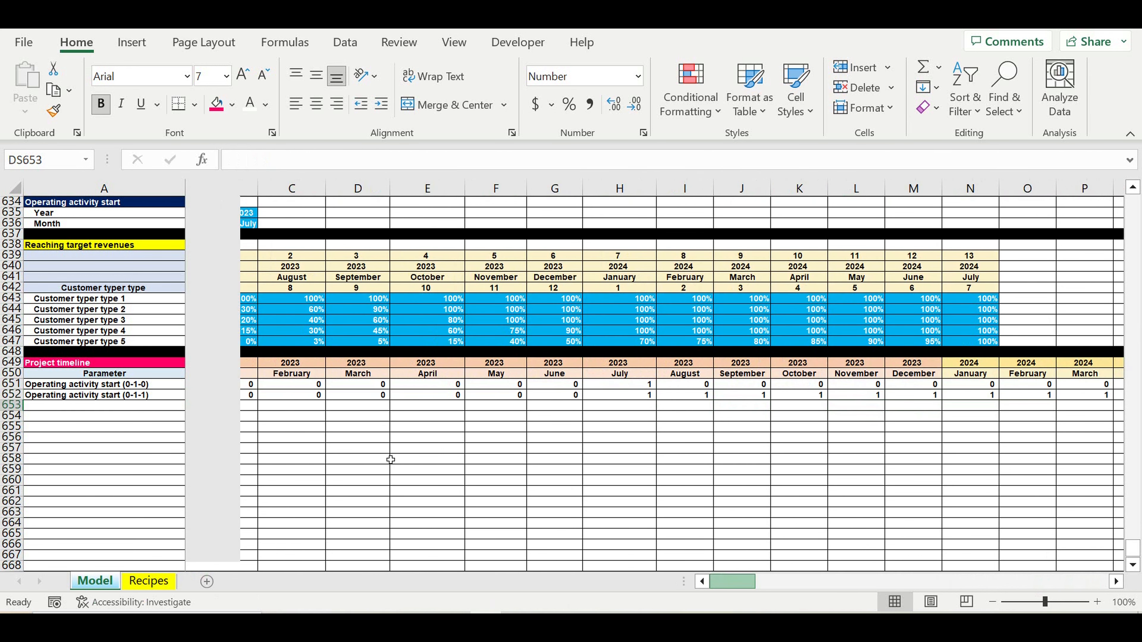
Step: Check the 0-1-1 start flags in row 652 for the months around July 2023
left_click(638, 396)
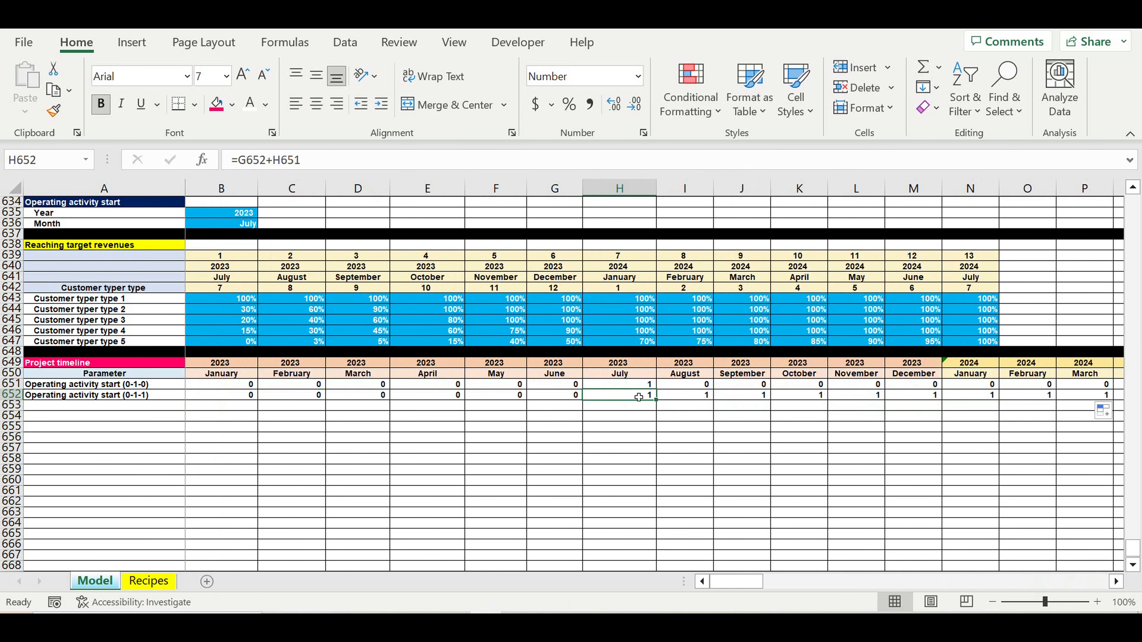
left_click(684, 395)
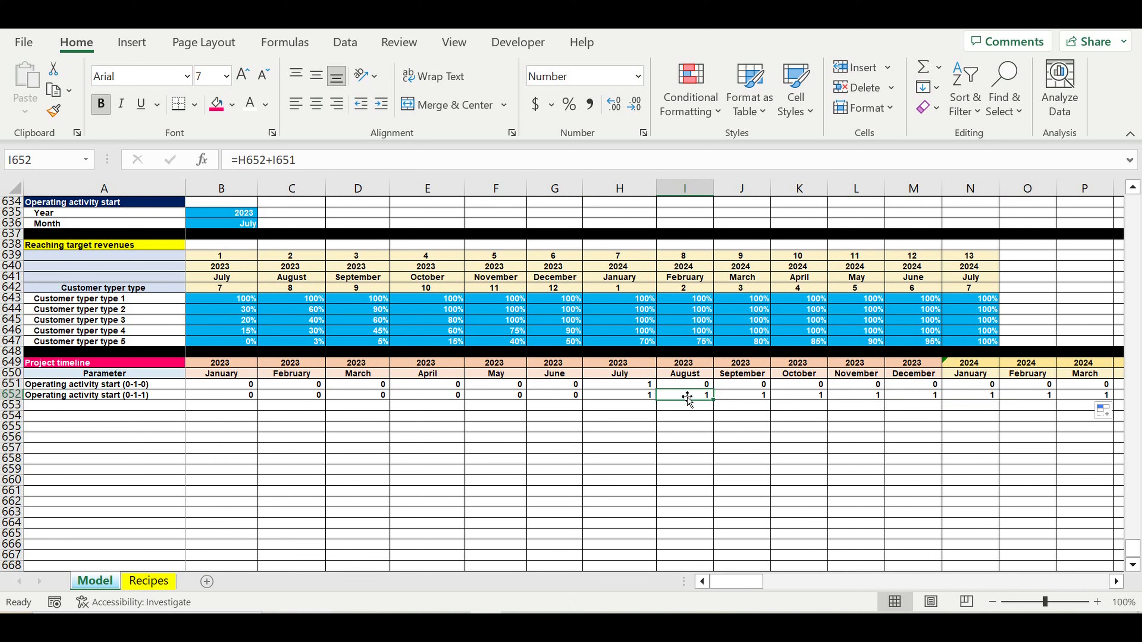
left_click_drag(637, 401, 735, 398)
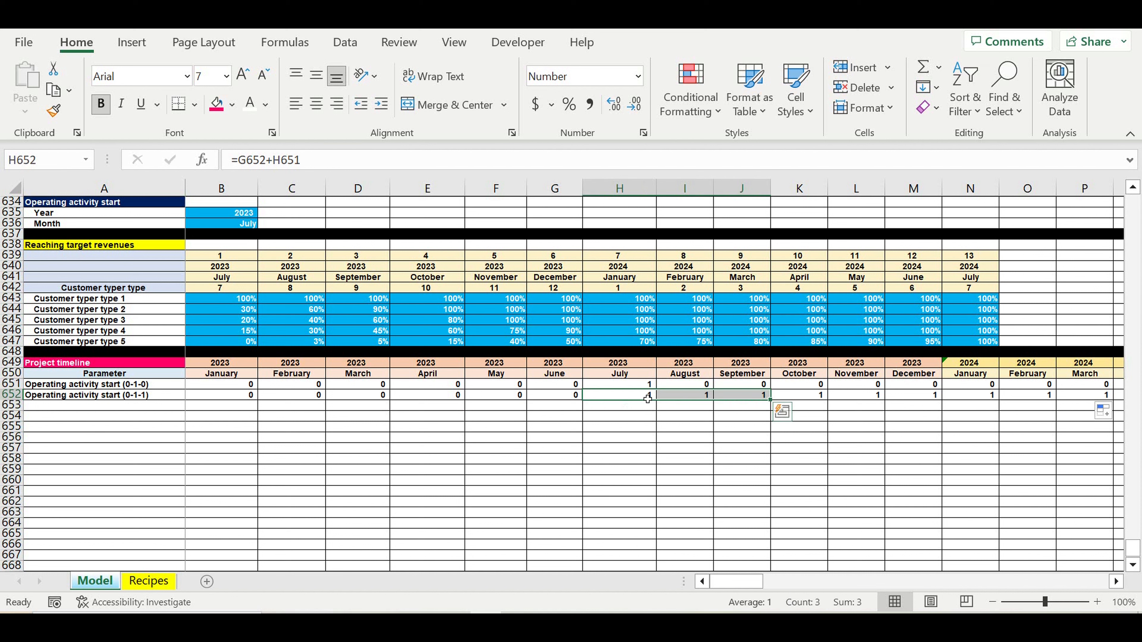
left_click(568, 398)
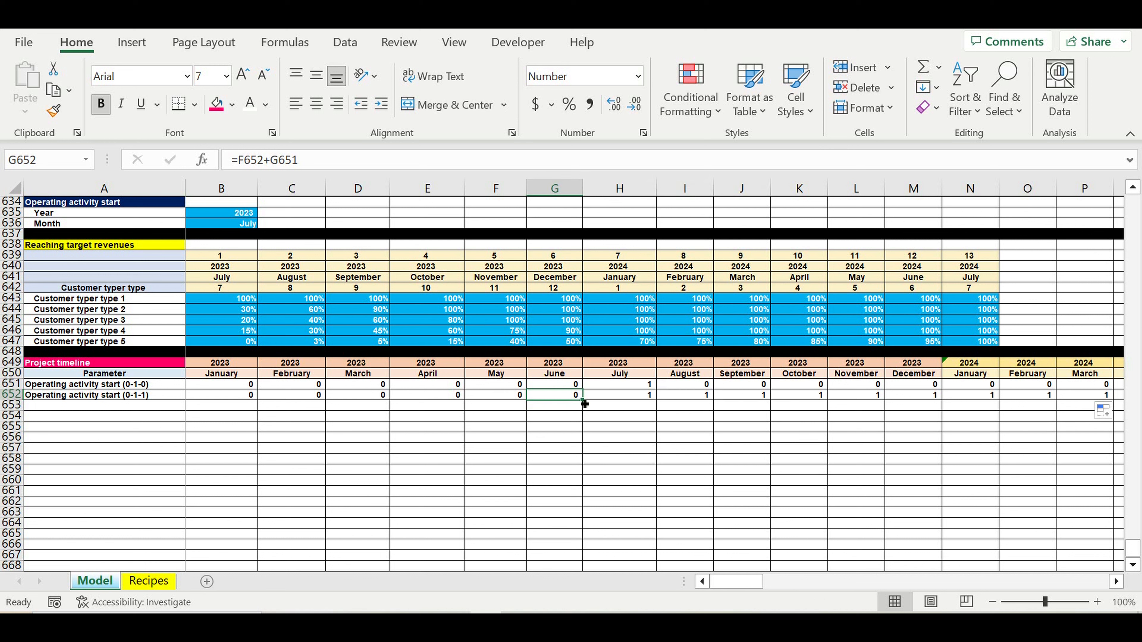
Step: Label A653 "Operating activity start (0-1-2)"
left_click(104, 405)
type("Operating activity start (0-1-2)")
key("Return")
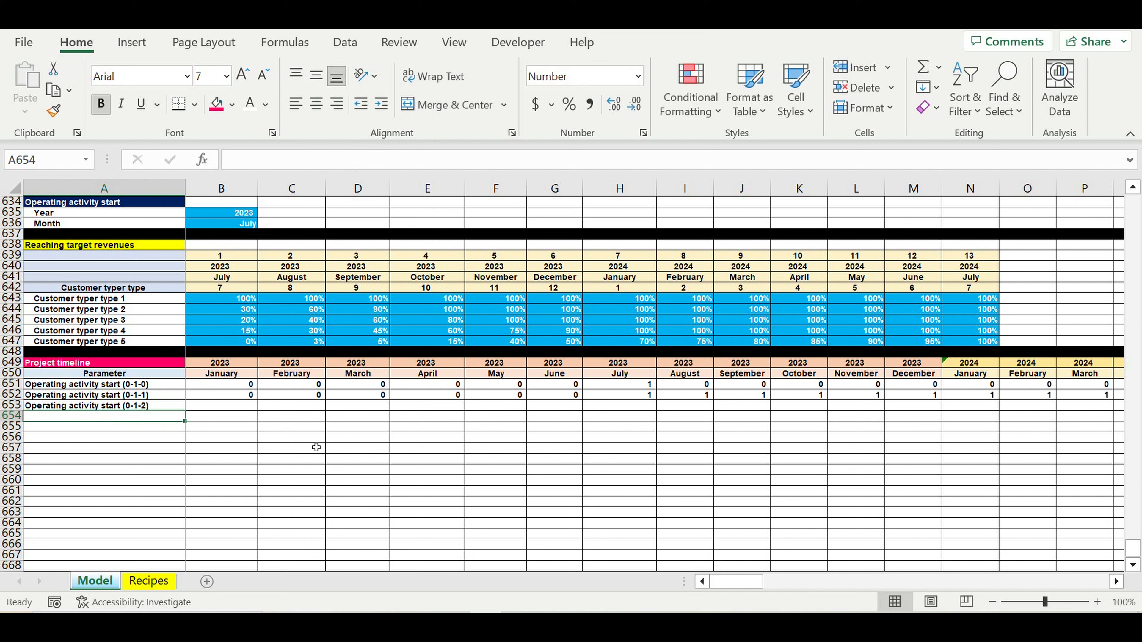
left_click(313, 448)
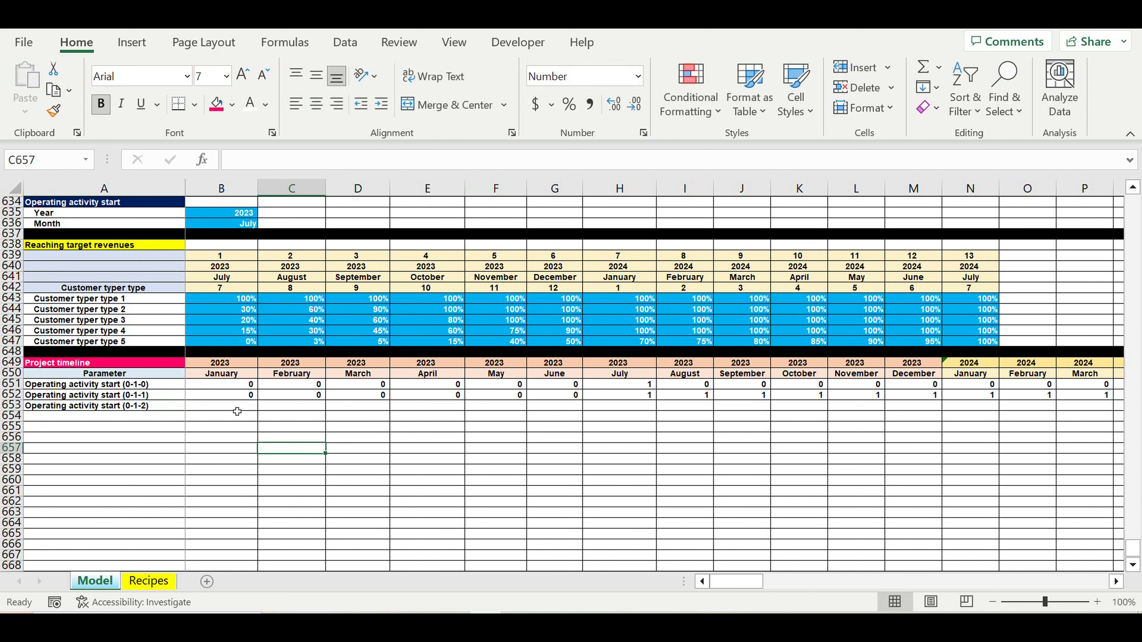
Step: Link B653 to the January 2023 flag above it with the formula =B652
left_click(237, 407)
type("=")
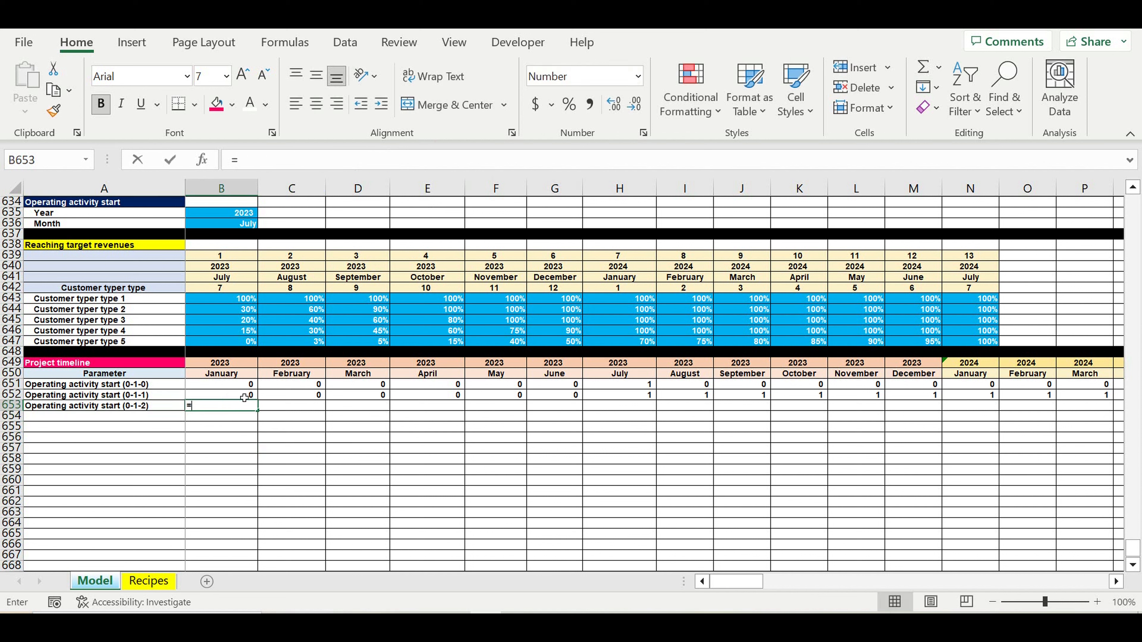
left_click(238, 395)
key("Return")
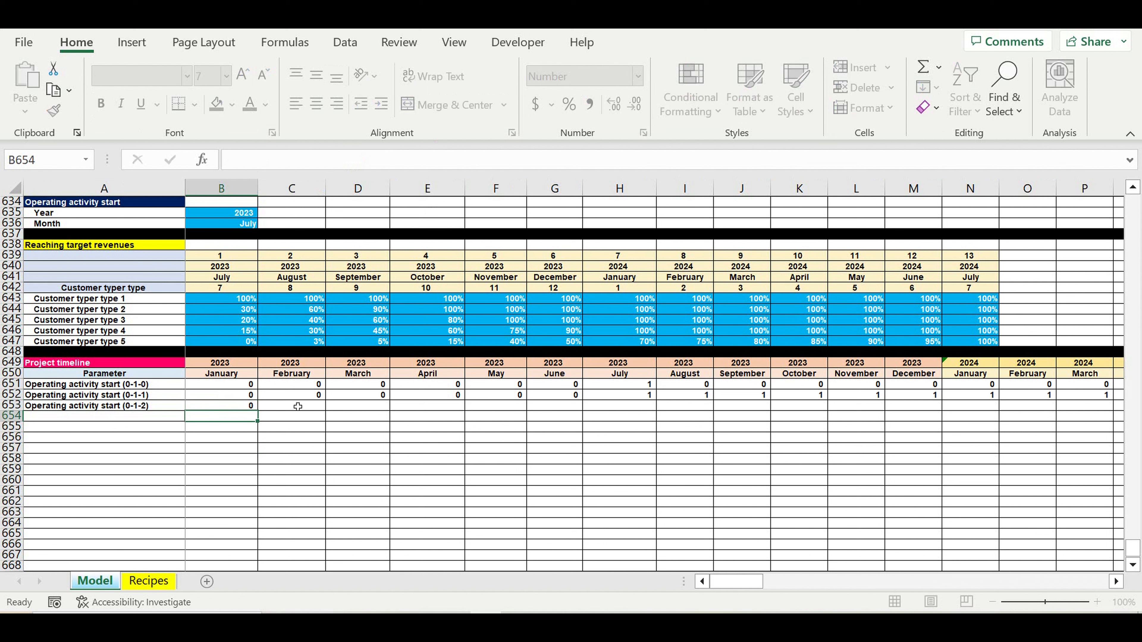
Step: Enter the running count formula =B653+C652 in C653 for February 2023
left_click(301, 407)
type("=")
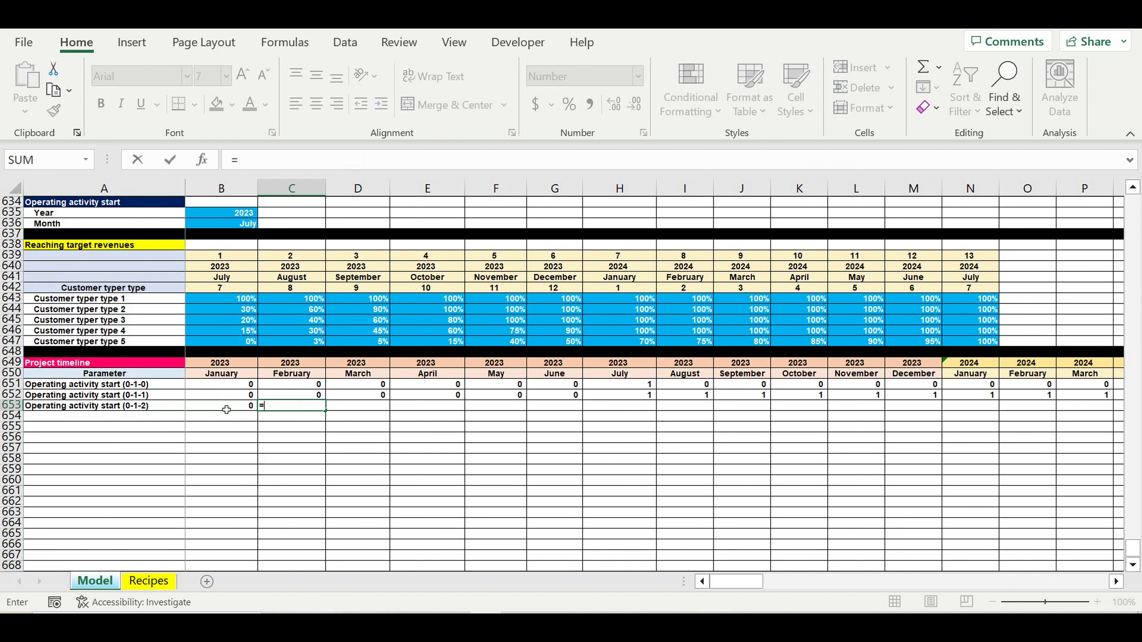
left_click(226, 409)
type("+")
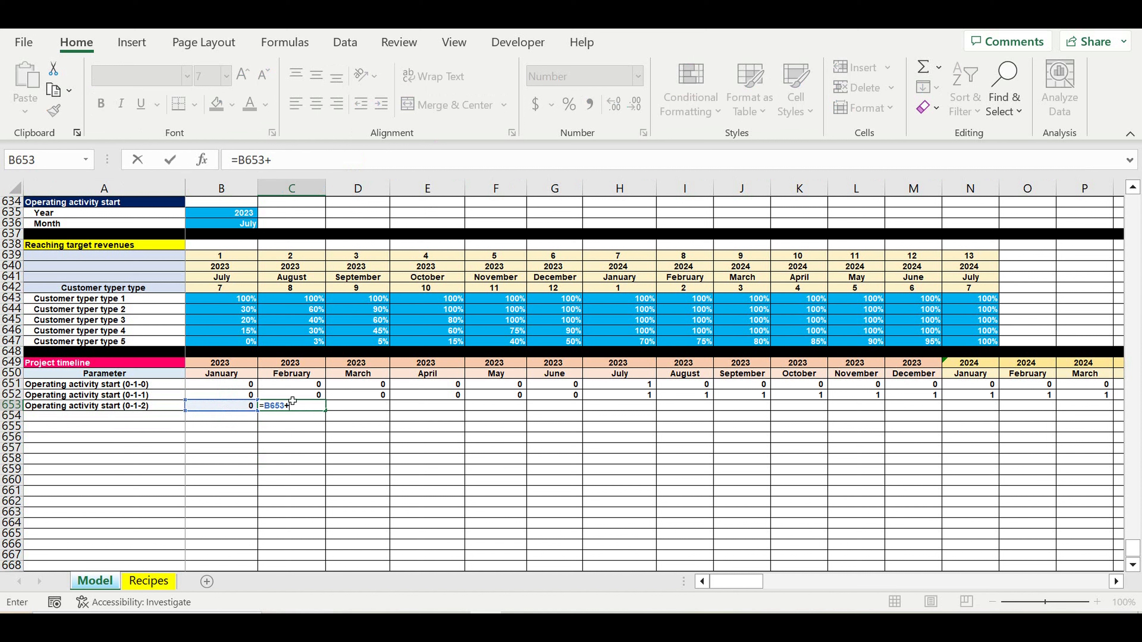
left_click(306, 399)
key("Return")
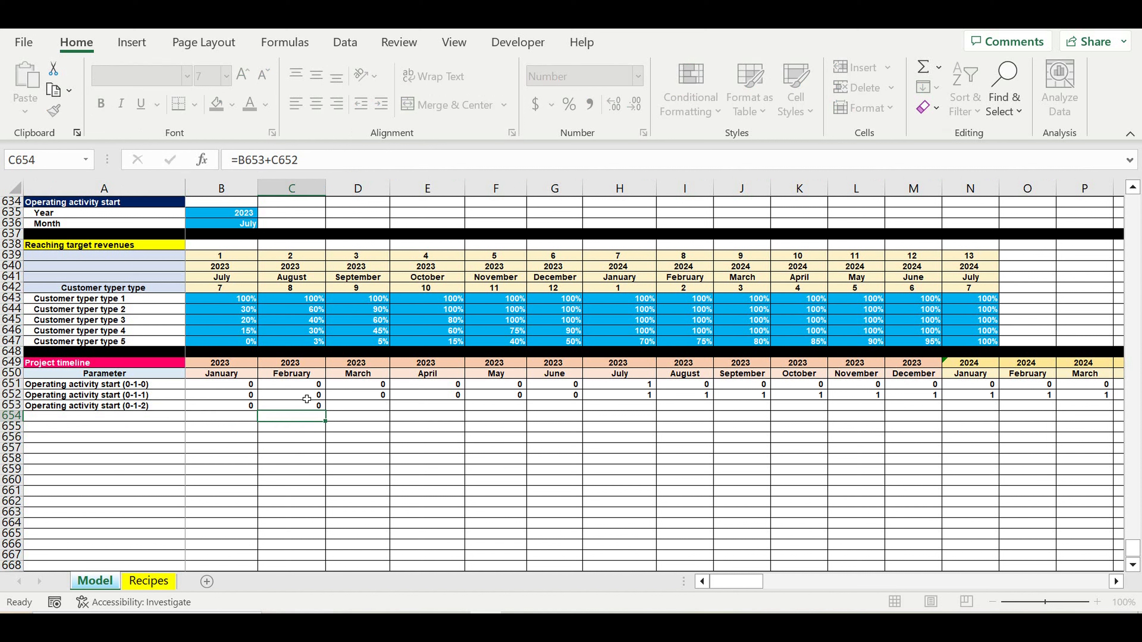
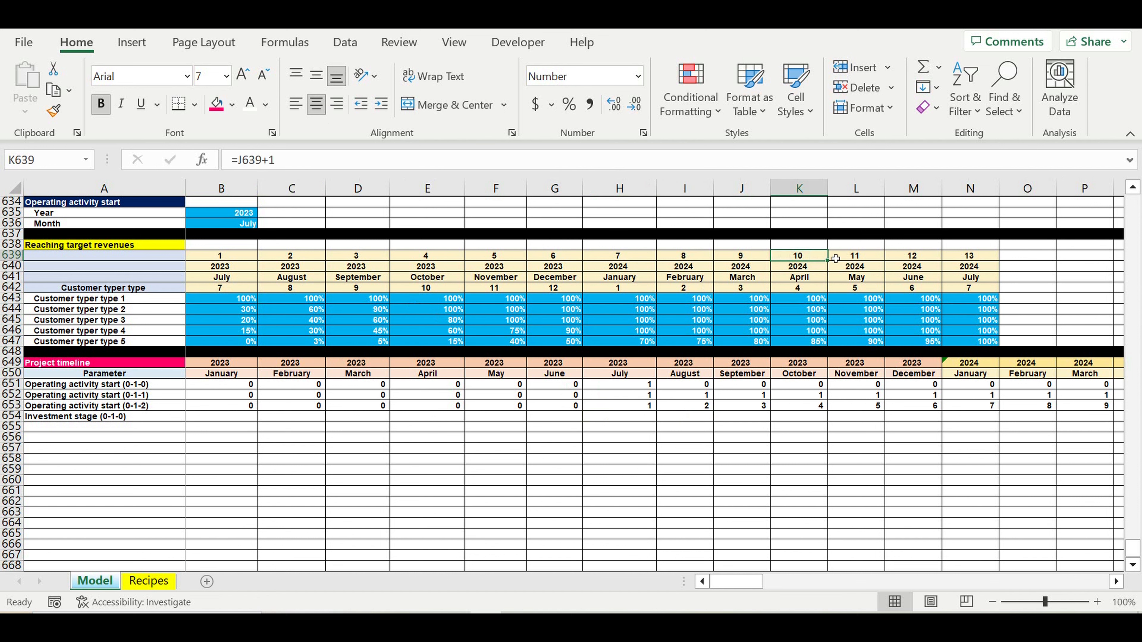
Step: Compare the 0-1-2 month counter in row 653 with the month numbers of the Reaching target revenues table
left_click(821, 303)
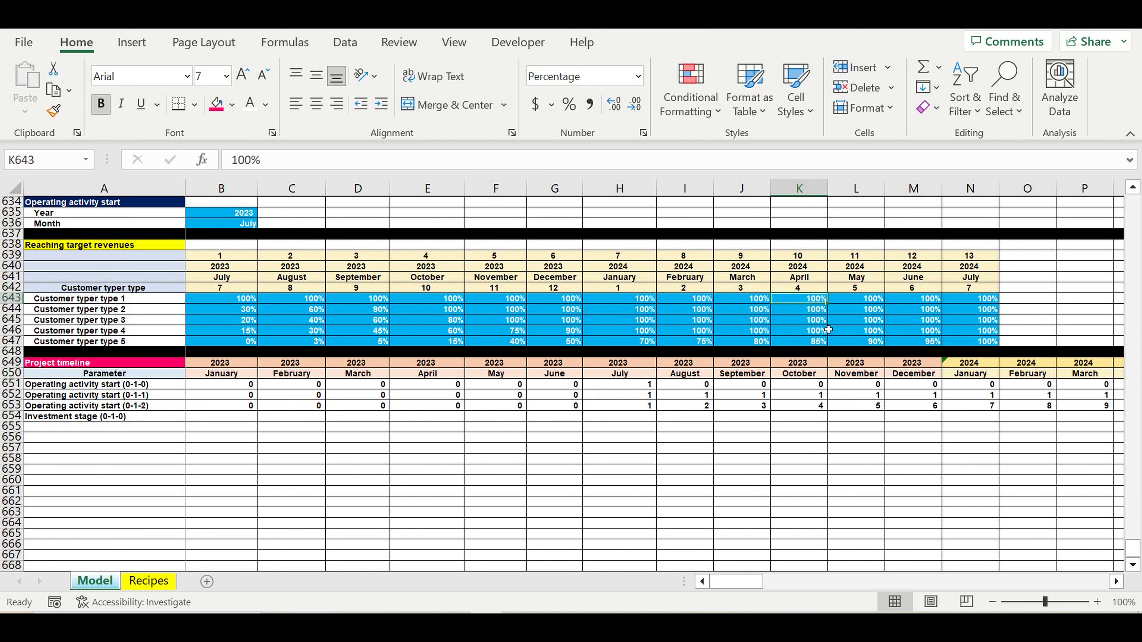
scroll(1116, 583, "right", 4)
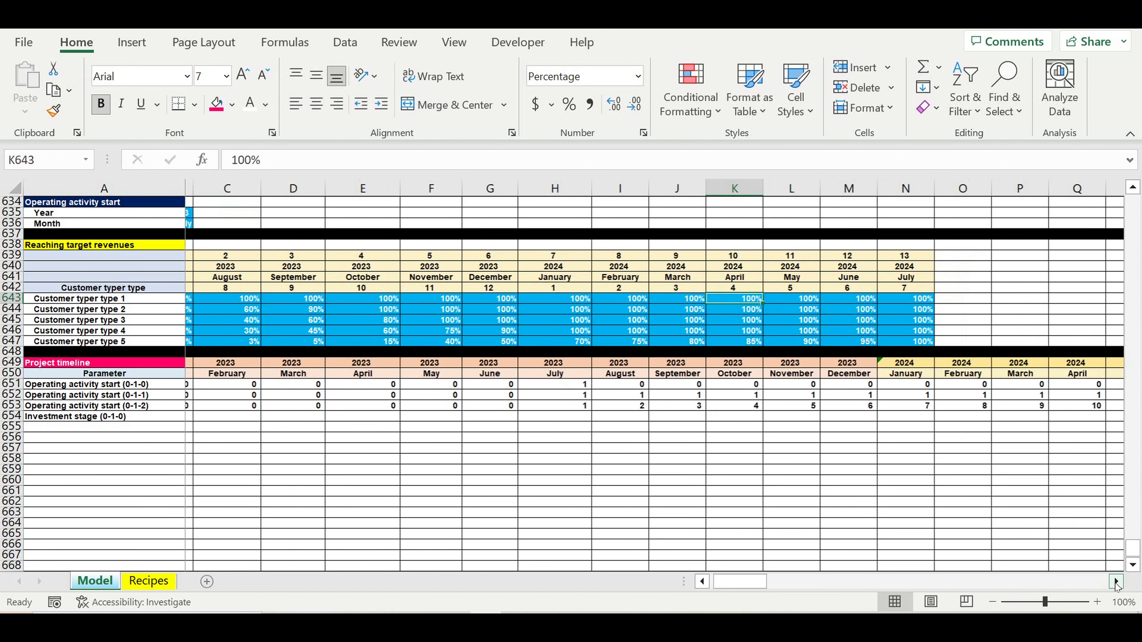
left_click(876, 418)
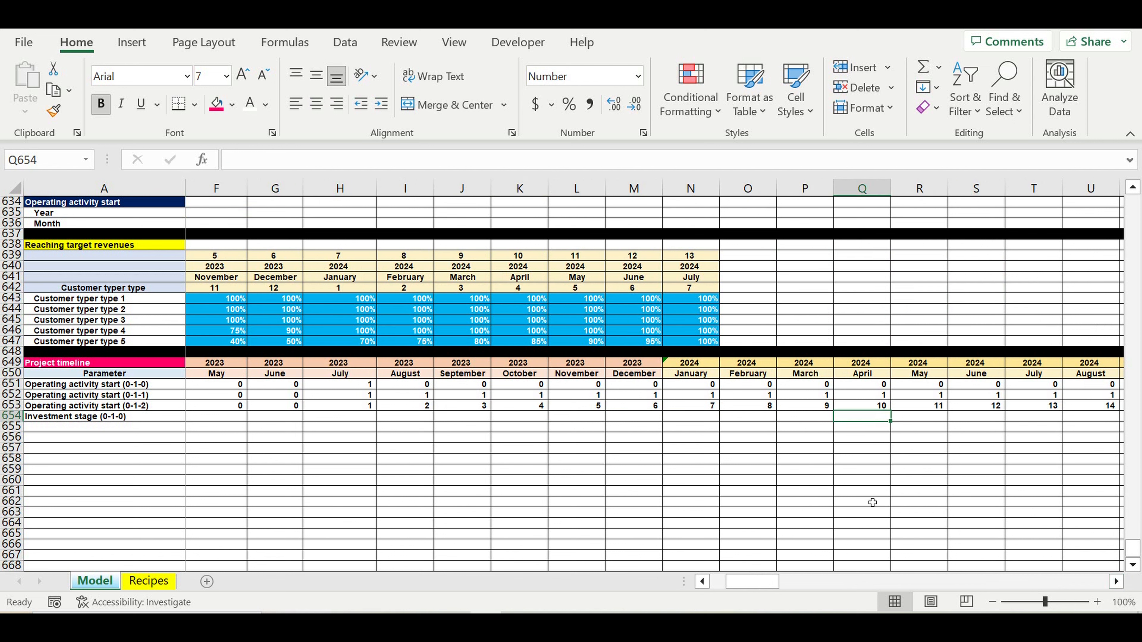
scroll(237, 461, "left", 4)
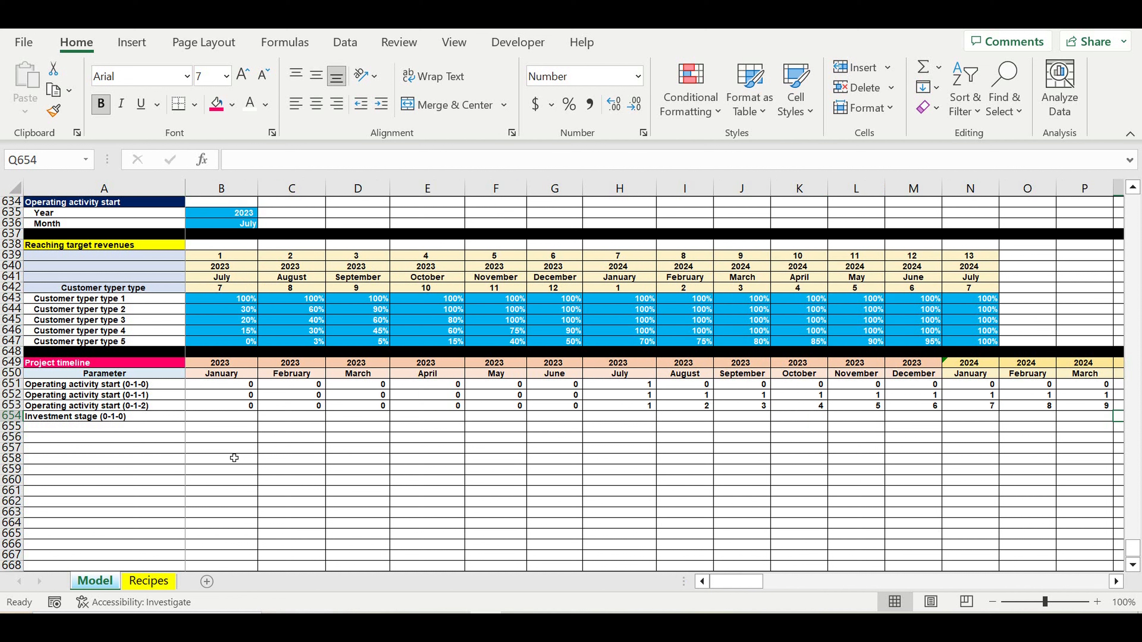
Step: Enter =C651 in B654 so the investment stage flag refers to the following month's operating start flag
left_click(221, 416)
type("=")
left_click(288, 388)
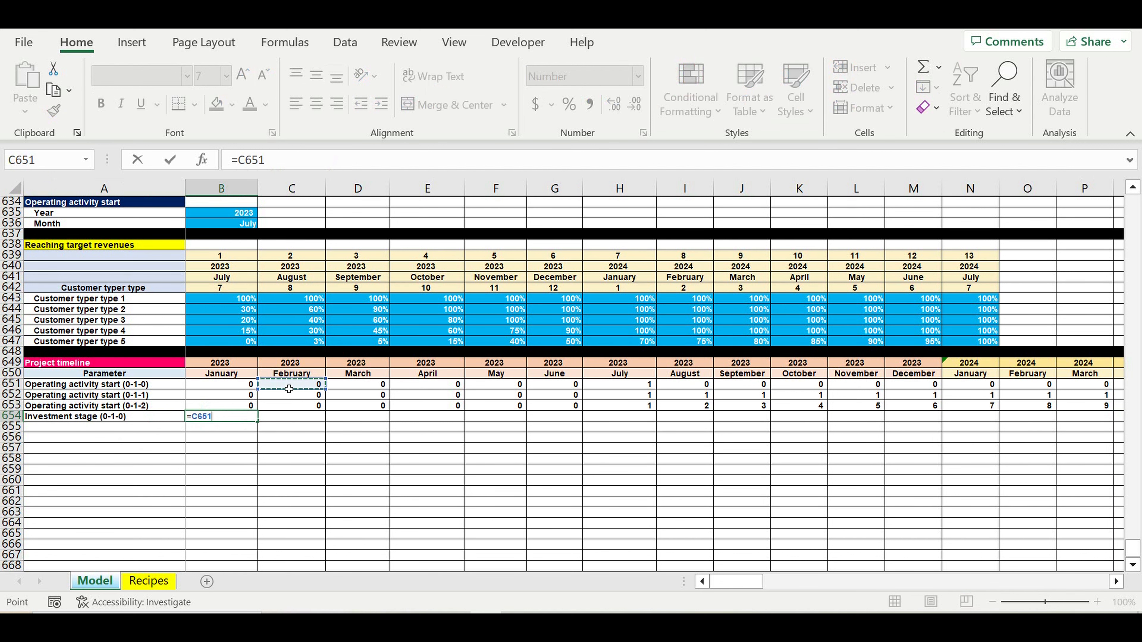
key("Return")
Step: Fill the investment stage (0-1-0) formula from B654 across row 654 through December 2032 in column DQ
left_click(235, 418)
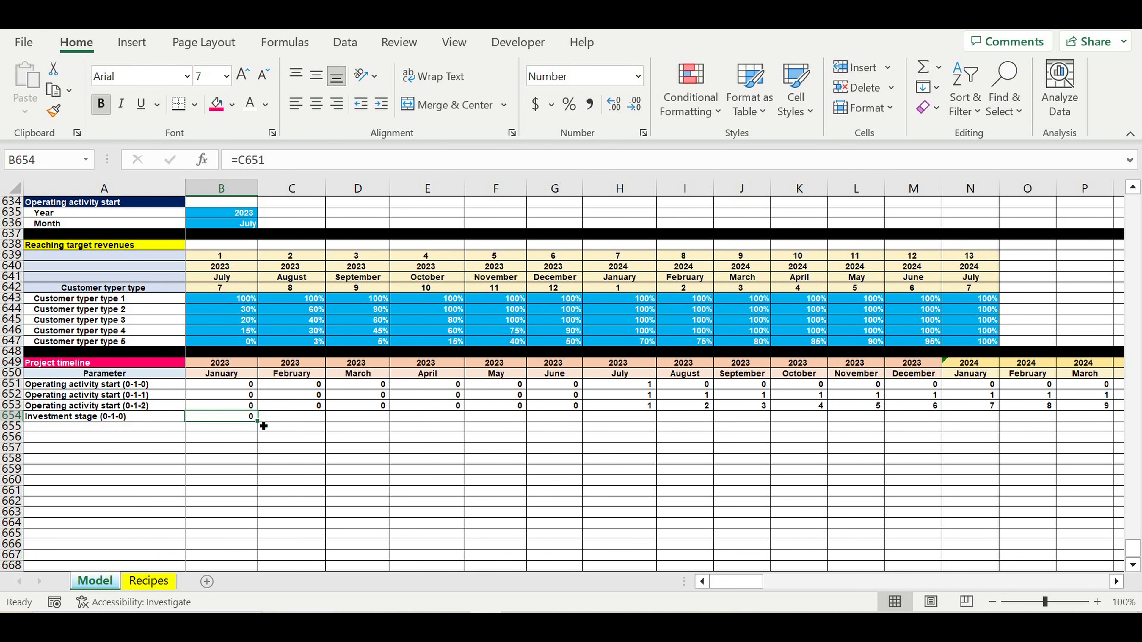
left_click_drag(264, 426, 935, 430)
left_click(869, 494)
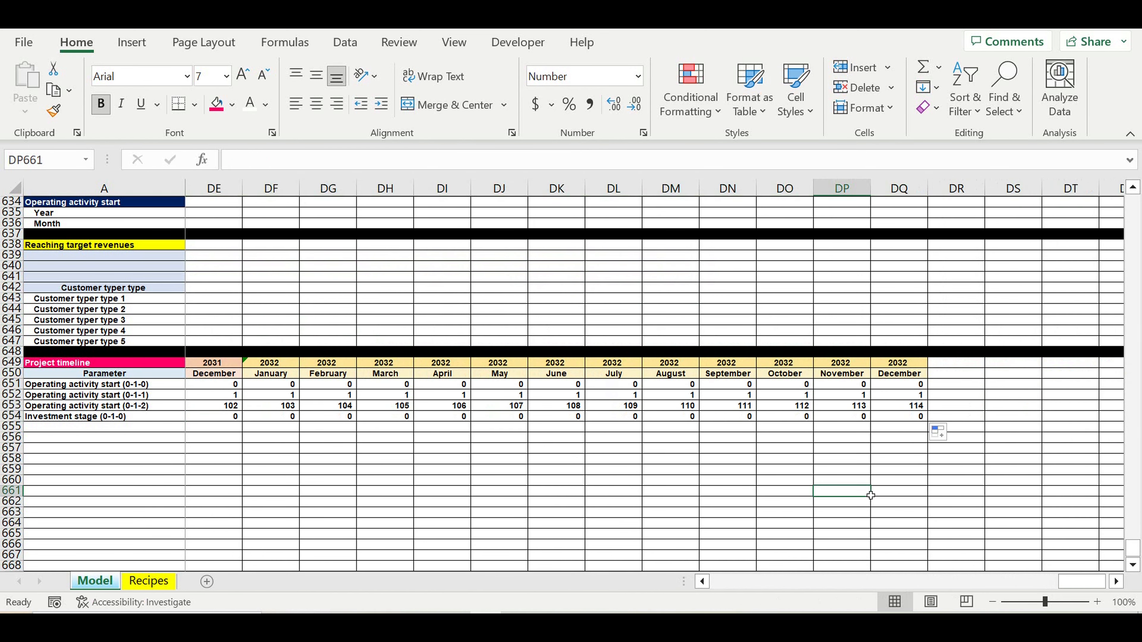
Step: Label A655 "Investment stage (2-1-0)"
left_click_drag(1089, 585, 630, 603)
left_click(104, 426)
type("Investment stage (2-1-0)")
left_click(250, 459)
Step: Link DQ655, the December 2032 cell of the 2-1-0 row, to the flag above with =DQ654
left_click_drag(751, 584, 1097, 582)
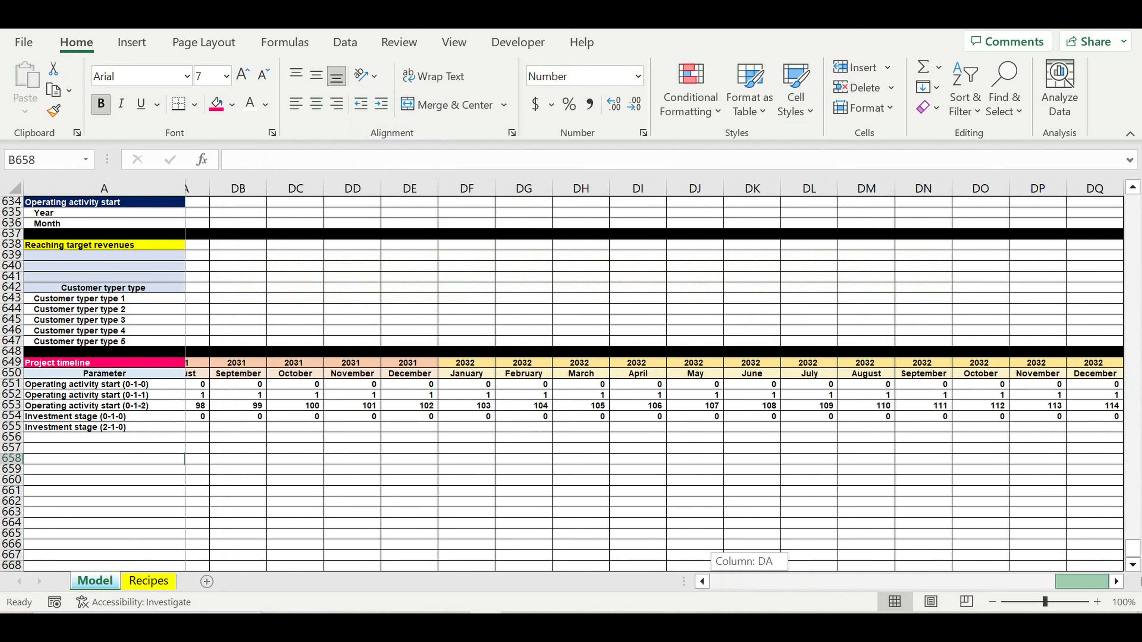
left_click(1101, 432)
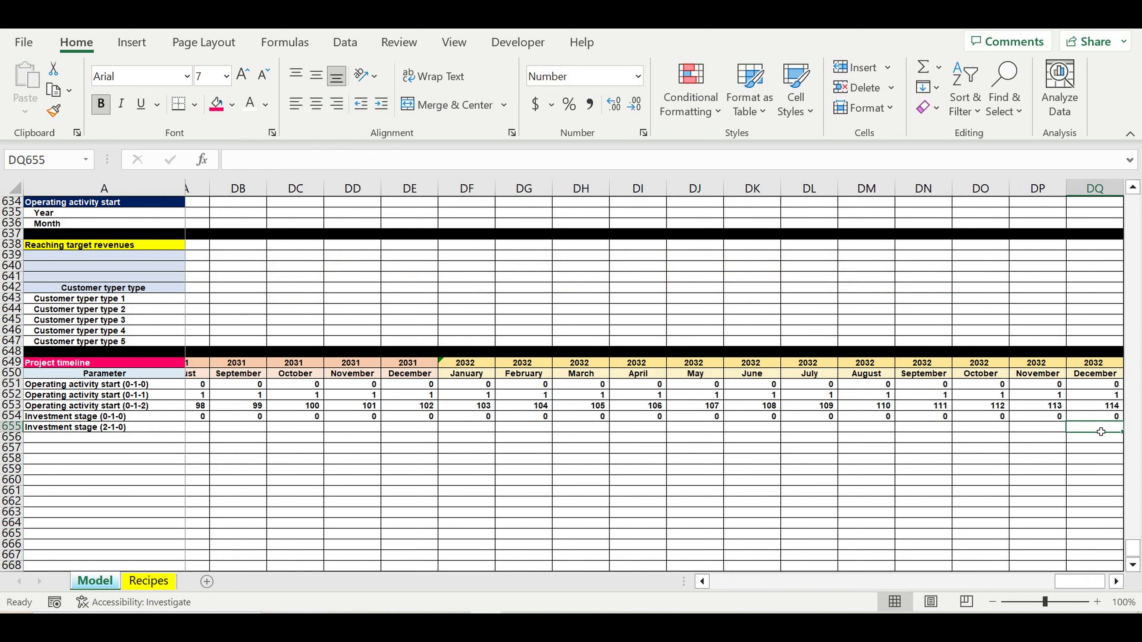
type("=")
left_click(1101, 418)
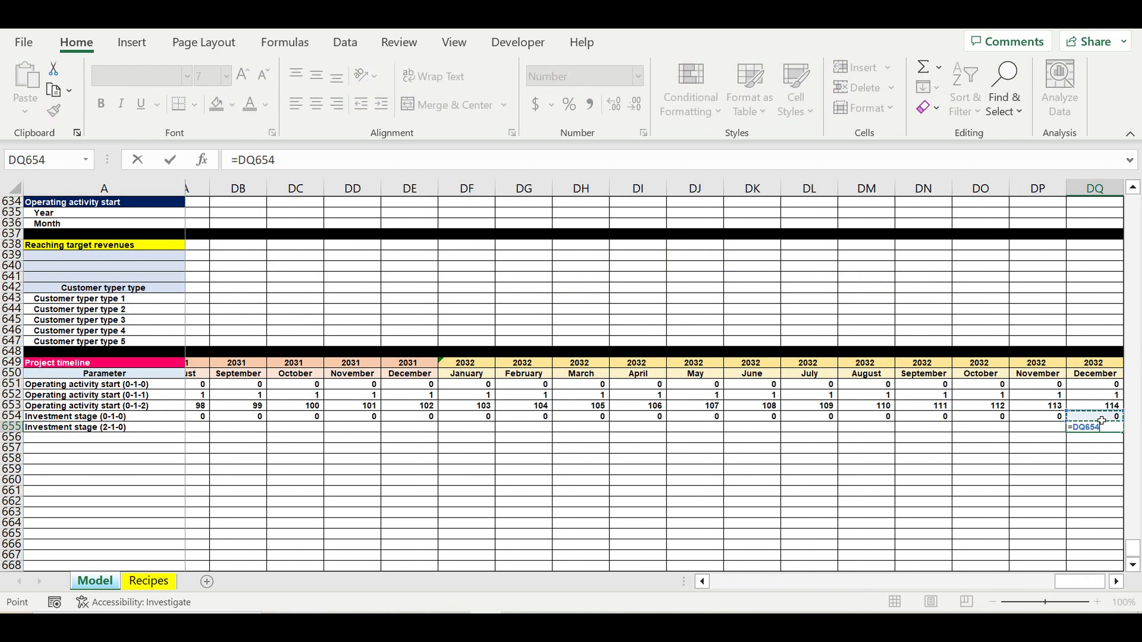
key("Return")
Step: Start the DP655 formula with =if(and(DQ655=0,DP654=0),0, as its first condition and result
left_click(1053, 432)
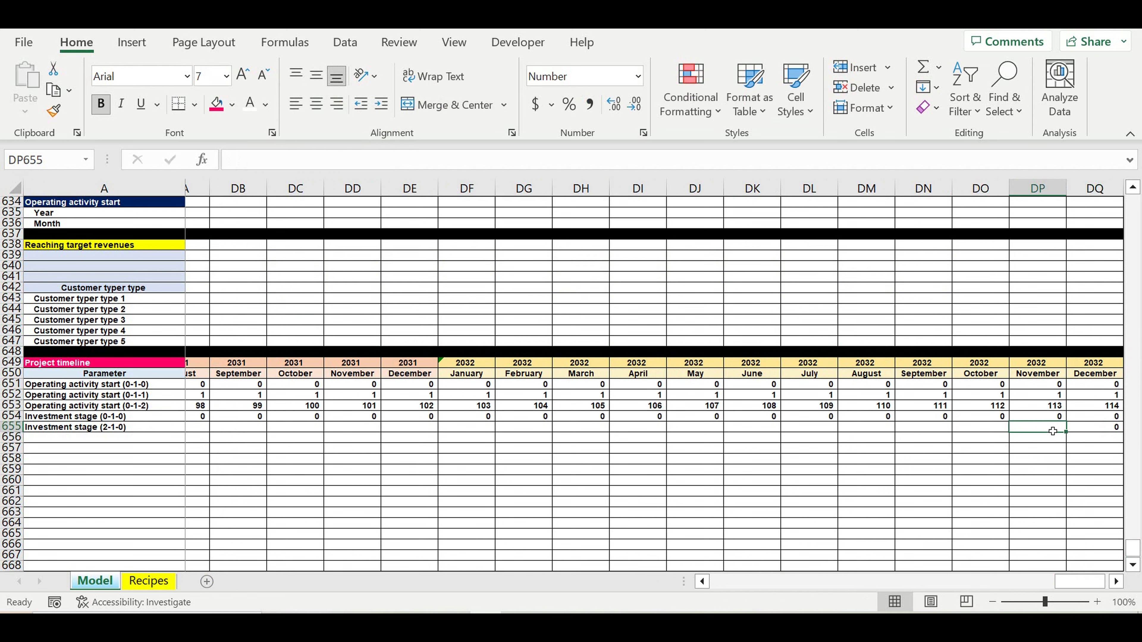
type("=if(and(")
left_click(1101, 428)
type("=0")
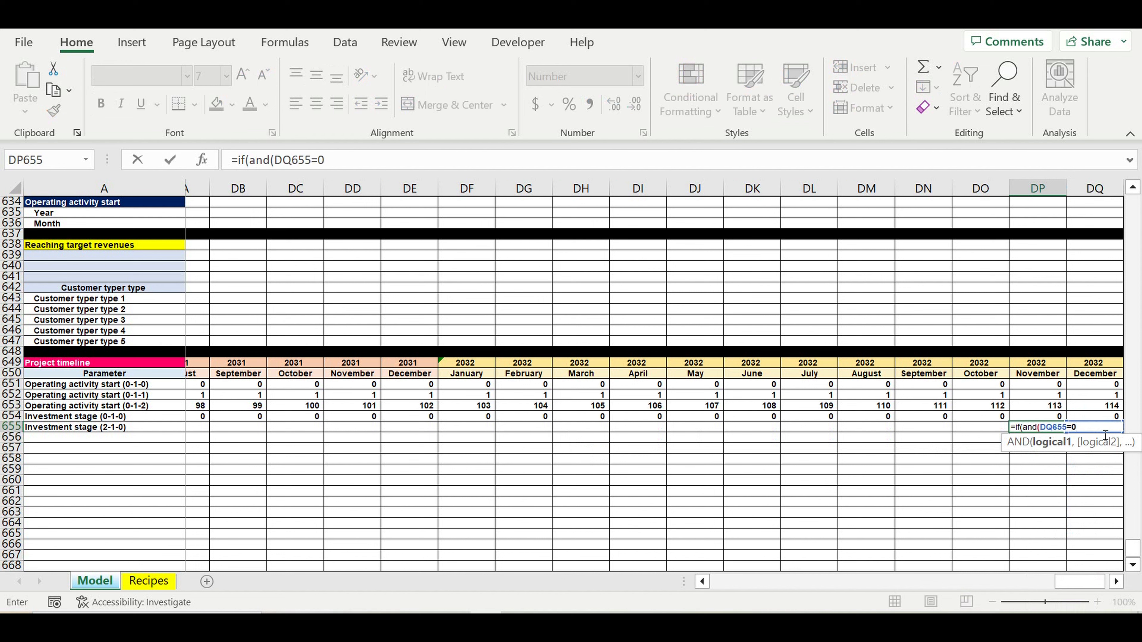
type(",")
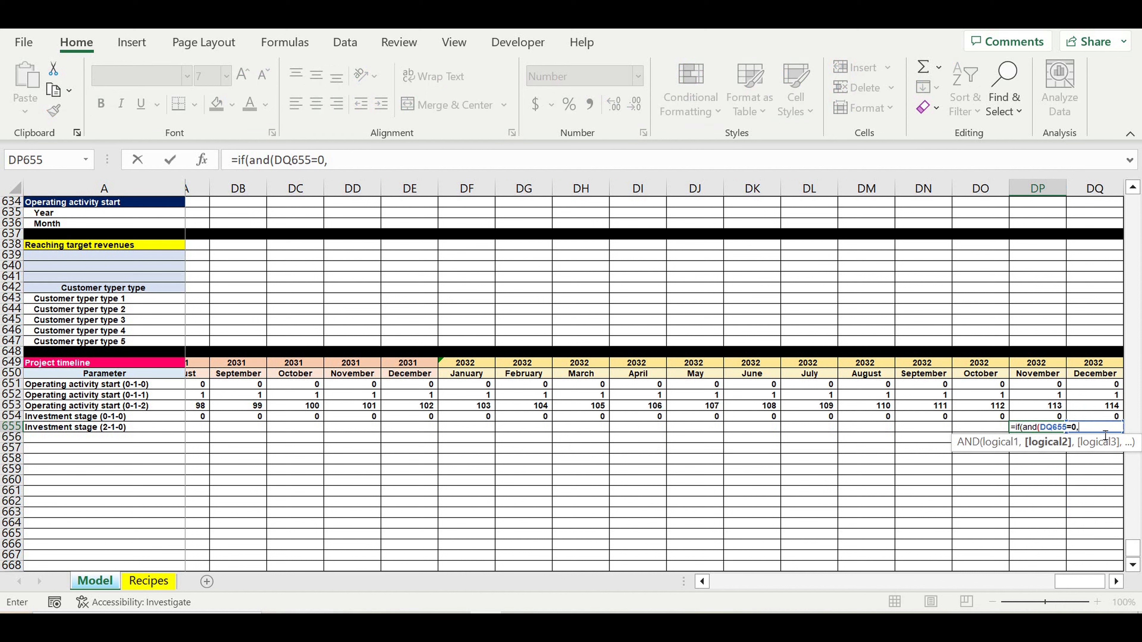
left_click(1049, 419)
type("=0),0,")
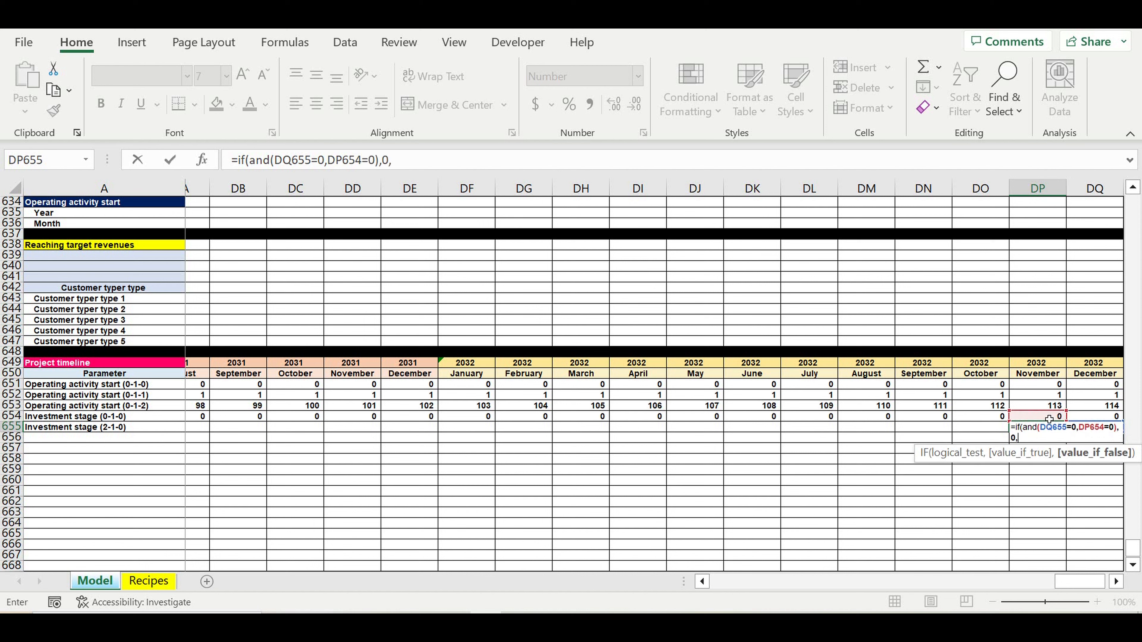
Step: Add a copy of the first condition to the DP655 formula as a nested if(and(DQ655=0,DP654>0),1,
left_click(414, 165)
left_click_drag(414, 167, 237, 160)
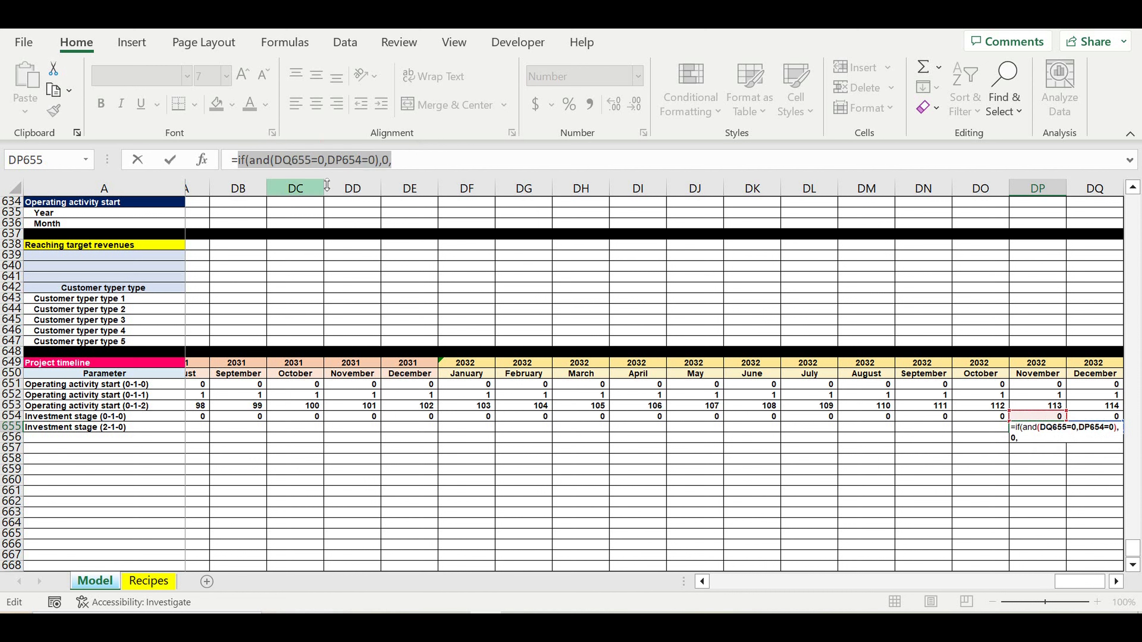
left_click(418, 169)
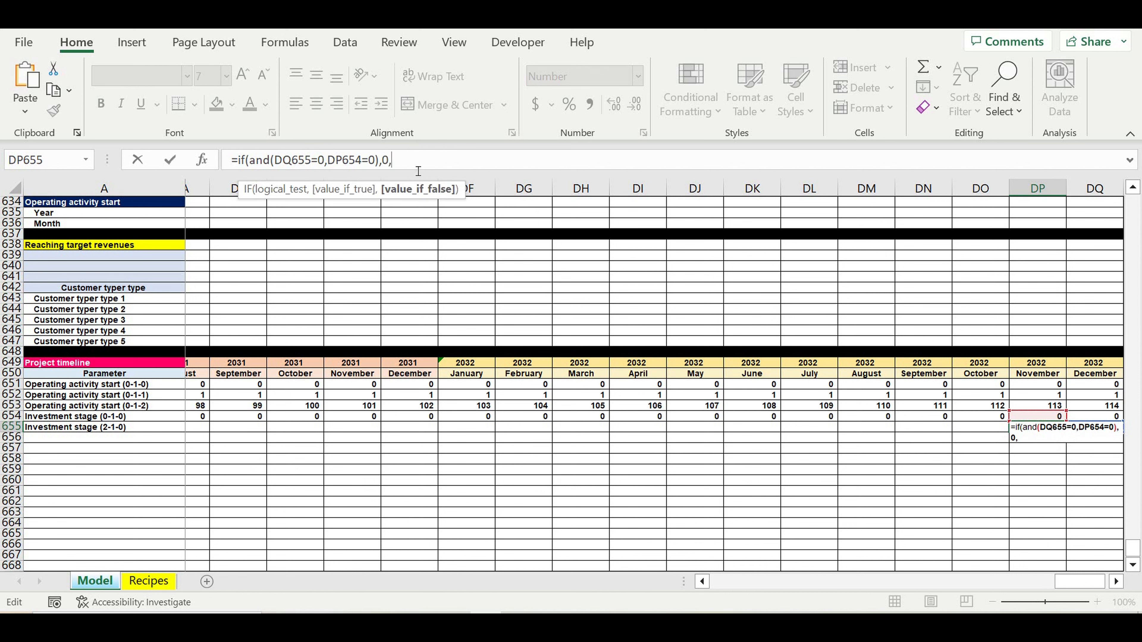
key("ctrl+v")
left_click(522, 161)
key("BackSpace")
type(">")
left_click(545, 161)
key("BackSpace")
key("BackSpace")
type("1,")
Step: Complete the DP655 formula with DQ655+1 as the final result and close both IF functions
left_click_drag(428, 161, 466, 163)
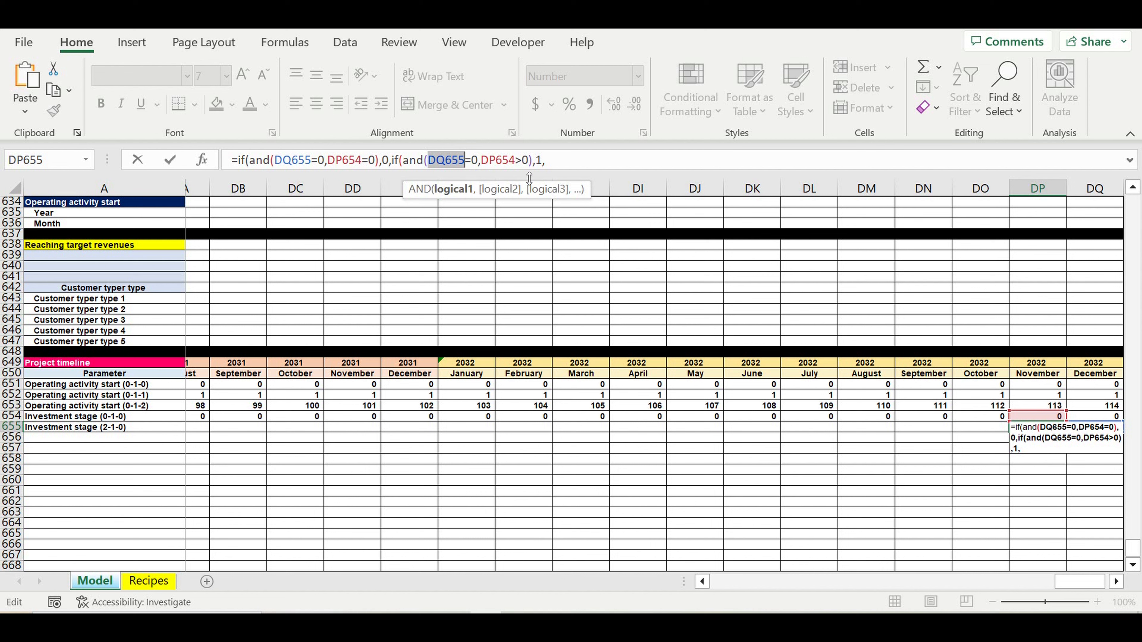
left_click(572, 164)
key("ctrl+v")
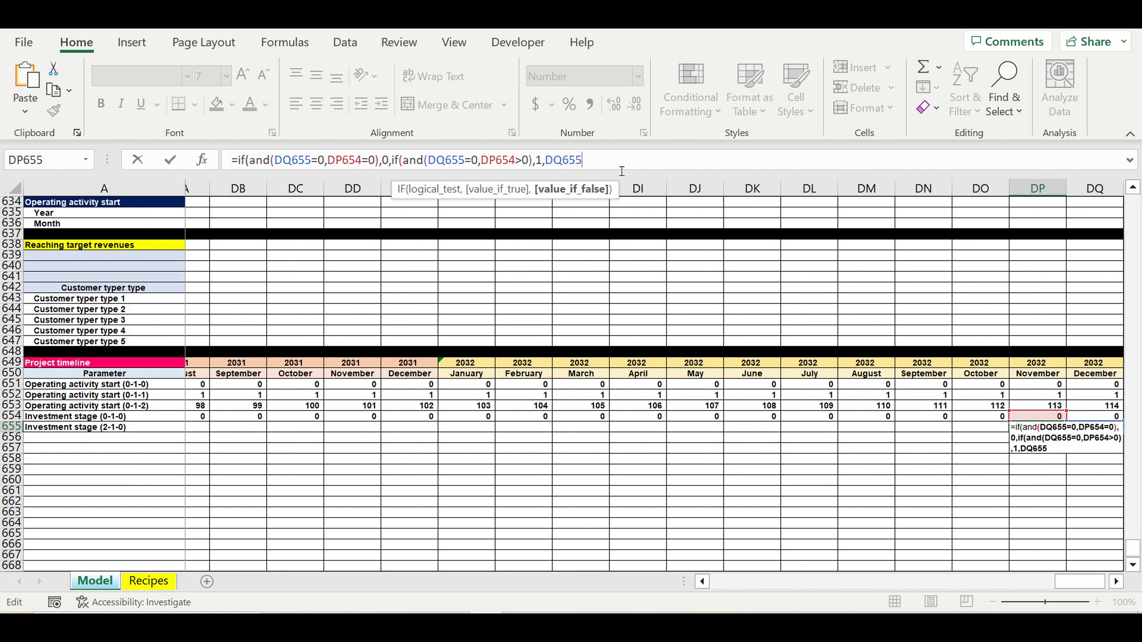
type("+1))")
key("Return")
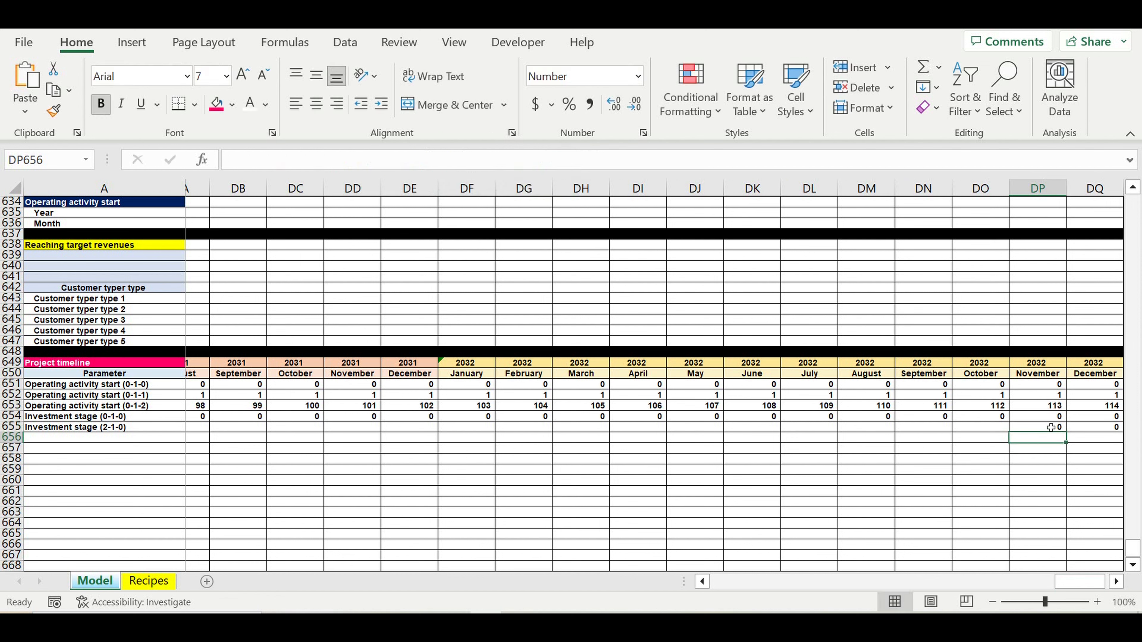
Step: Fill the countdown formula from DP655 back across row 655 to January 2023 in column B and review the investment months
left_click(1065, 426)
left_click_drag(1065, 432, 214, 460)
left_click(441, 478)
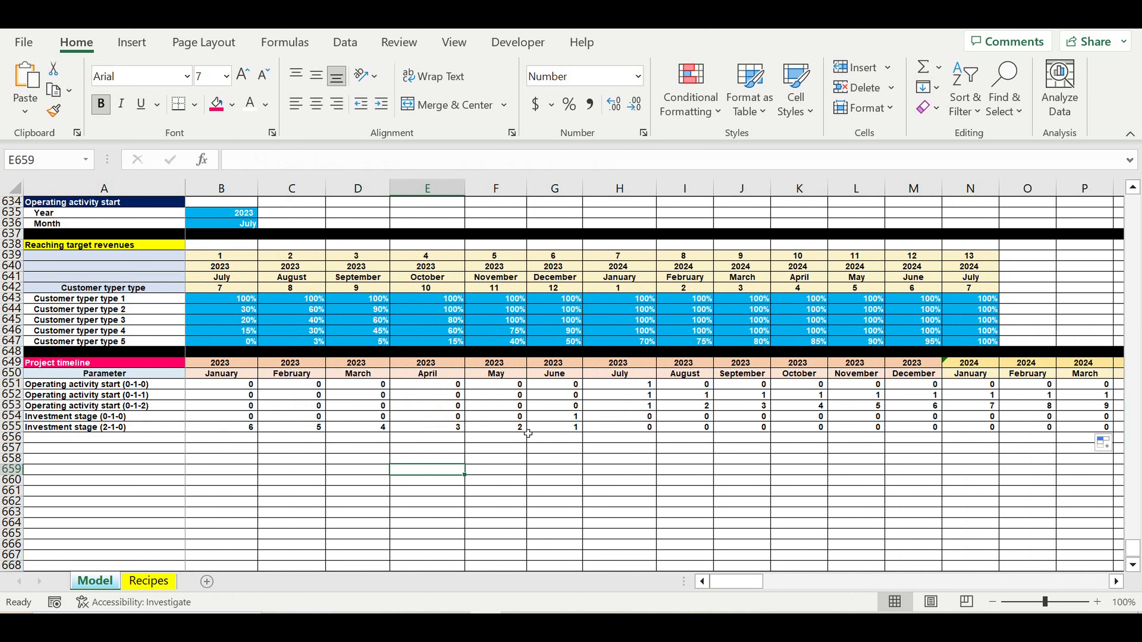
left_click_drag(574, 431, 224, 434)
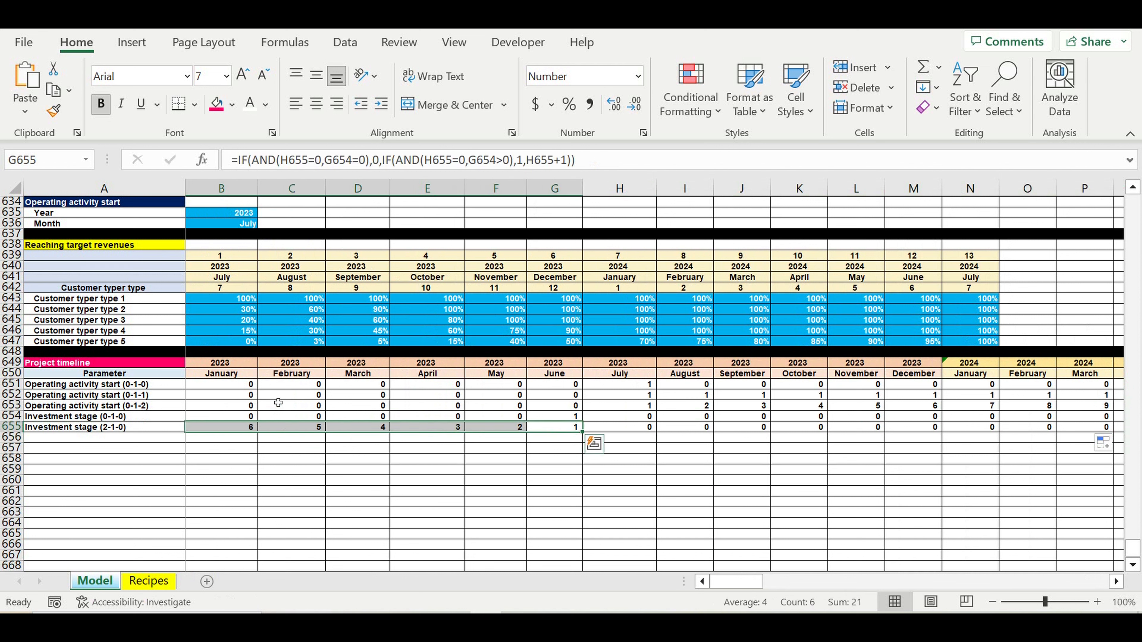
Step: Fill the whole of row 656 with black as a separator below the timeline
left_click(11, 437)
left_click(232, 104)
left_click(232, 148)
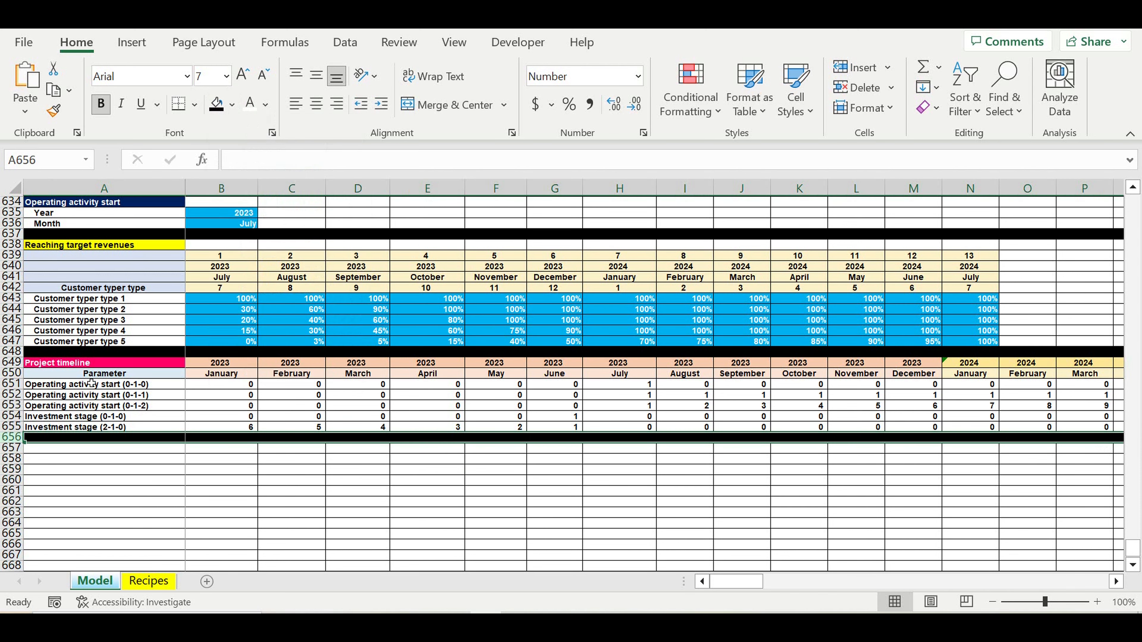
Step: Indent the five Project timeline parameter labels in A651:A655 by one level
left_click_drag(88, 385, 87, 428)
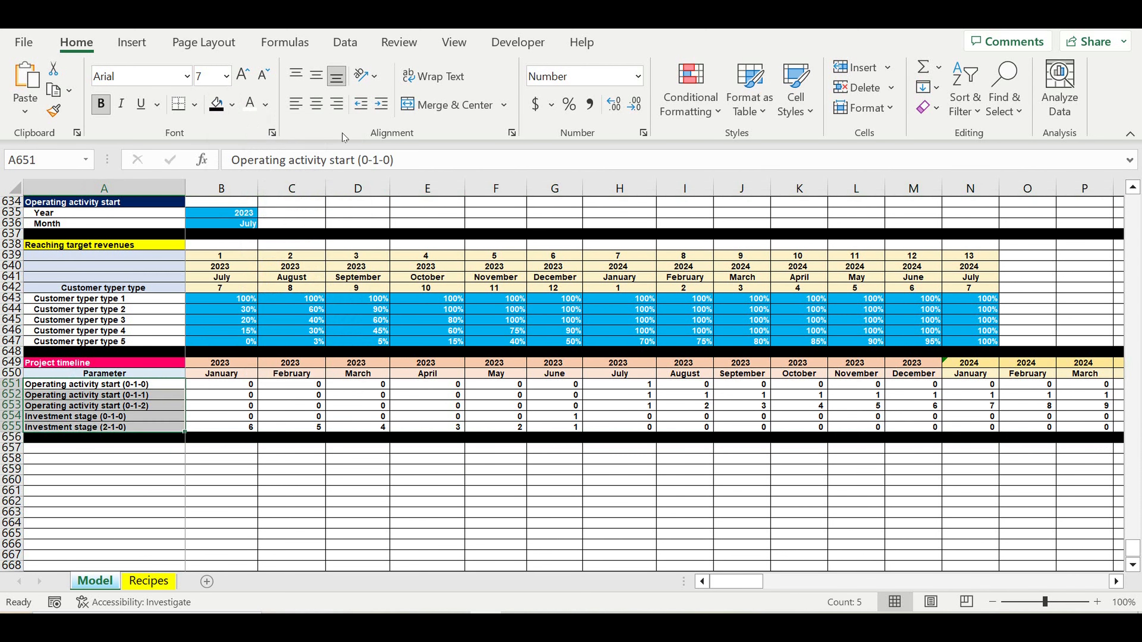
left_click(381, 104)
left_click(315, 513)
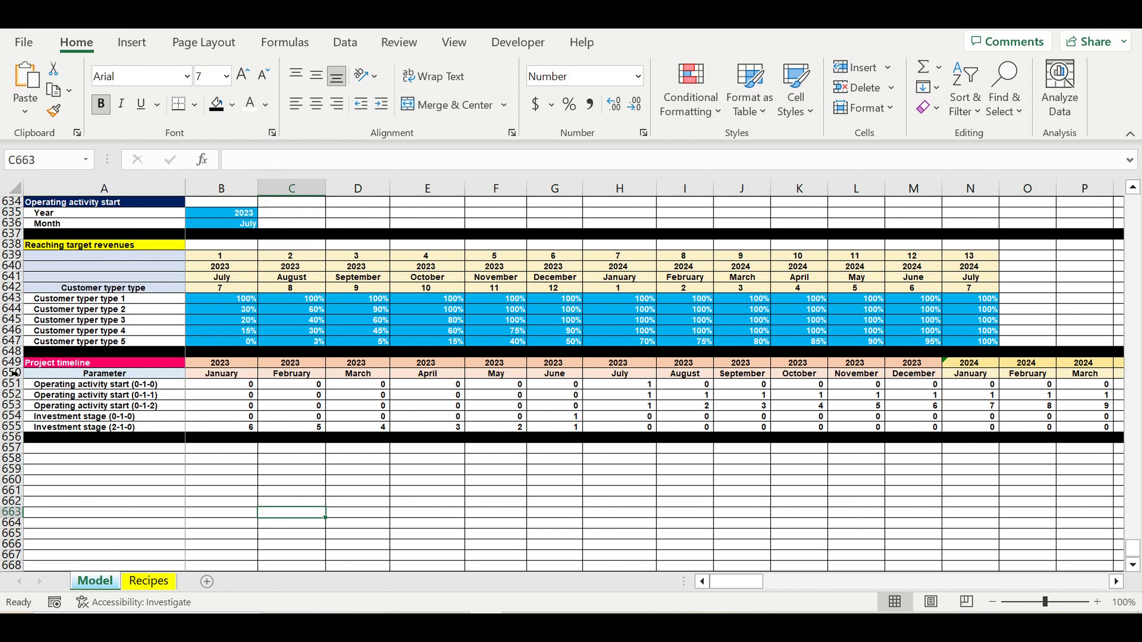
Step: Copy the Project timeline header rows 649 and 650 into rows 657 and 658
left_click_drag(11, 363, 11, 374)
key("ctrl+c")
left_click(115, 450)
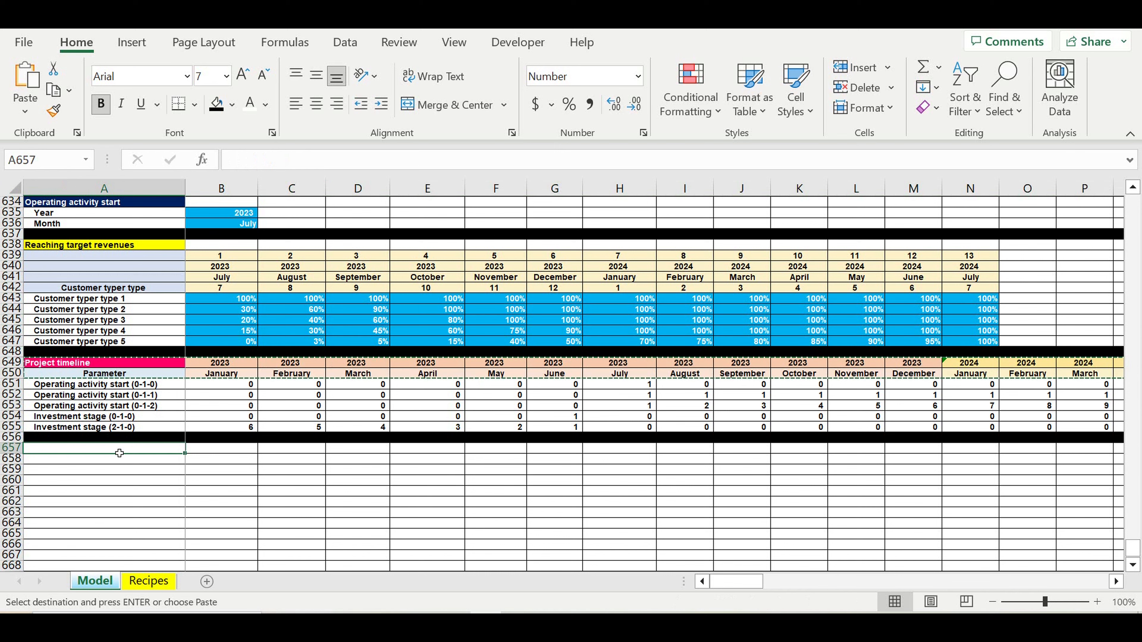
key("ctrl+v")
left_click(157, 534)
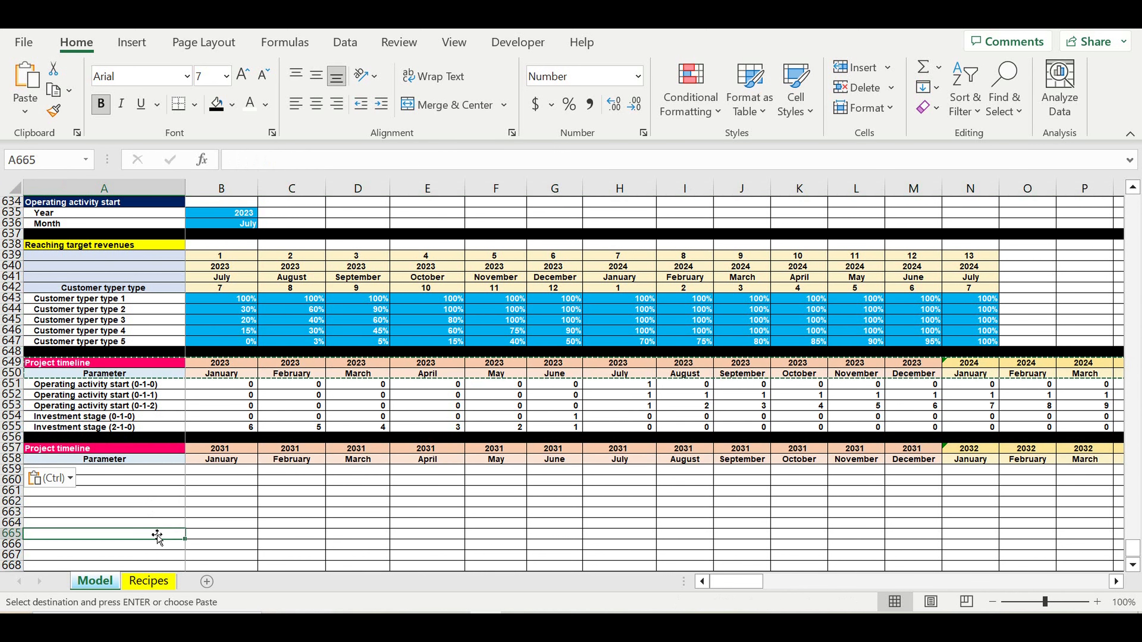
Step: Retitle the copied section header in A657 as Reaching target revenues (%) and fill that cell with green
left_click(93, 448)
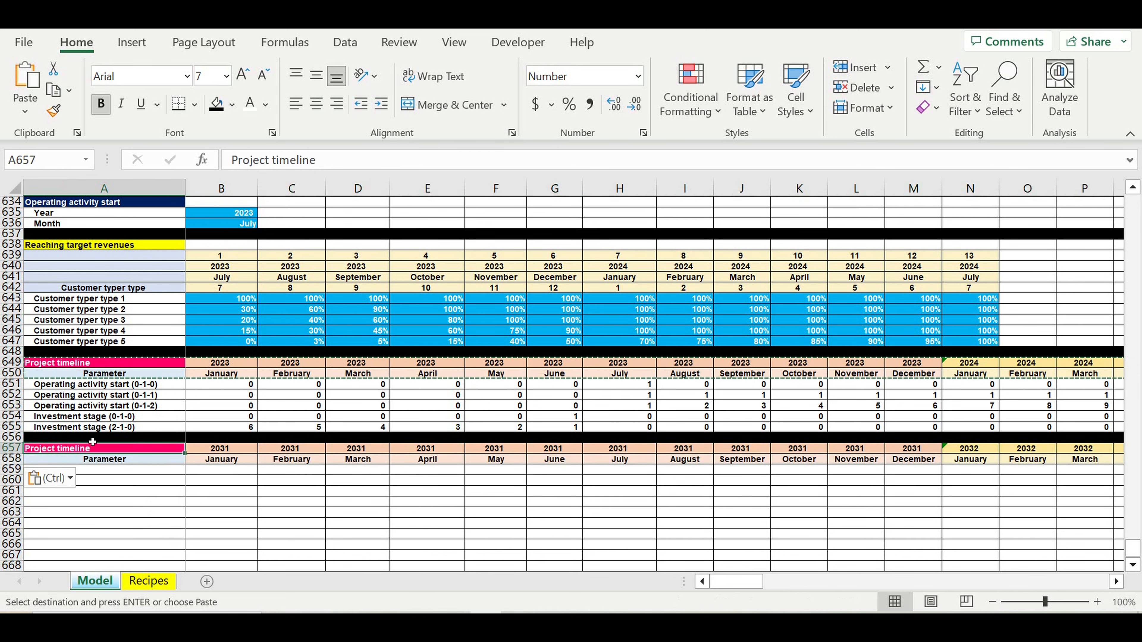
type("Reaching target revenues (%)")
key("Return")
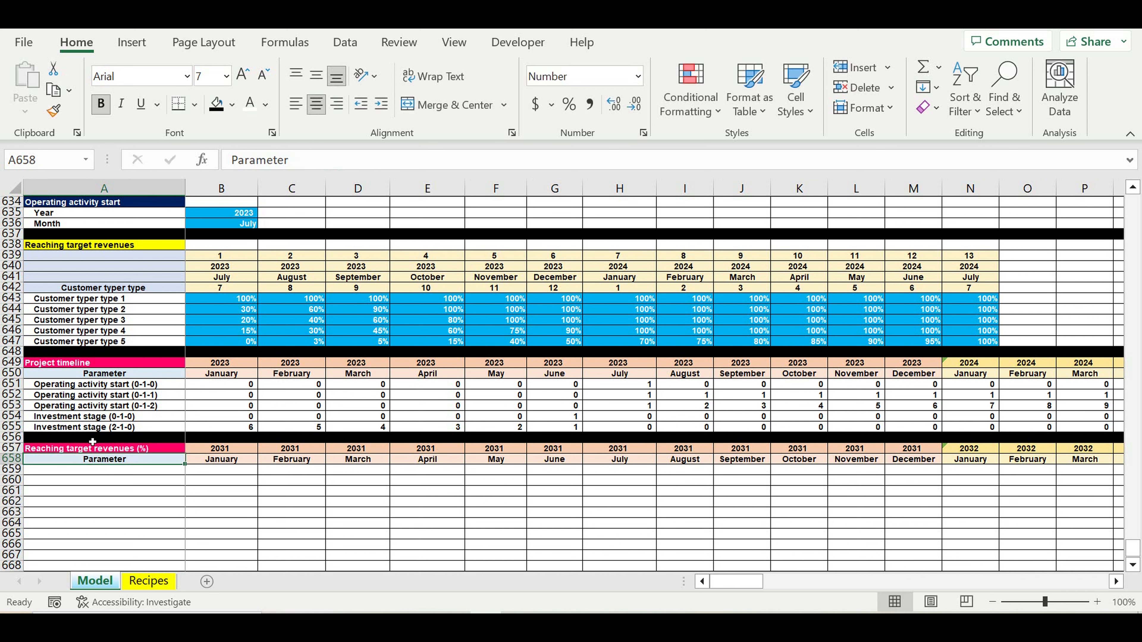
left_click(100, 450)
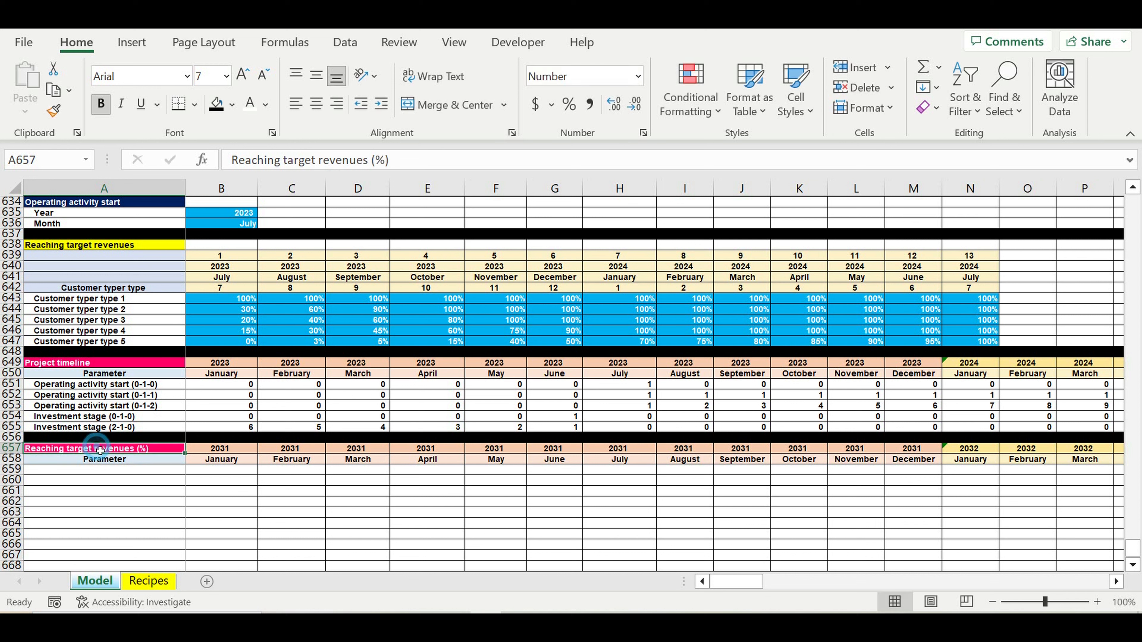
left_click(232, 105)
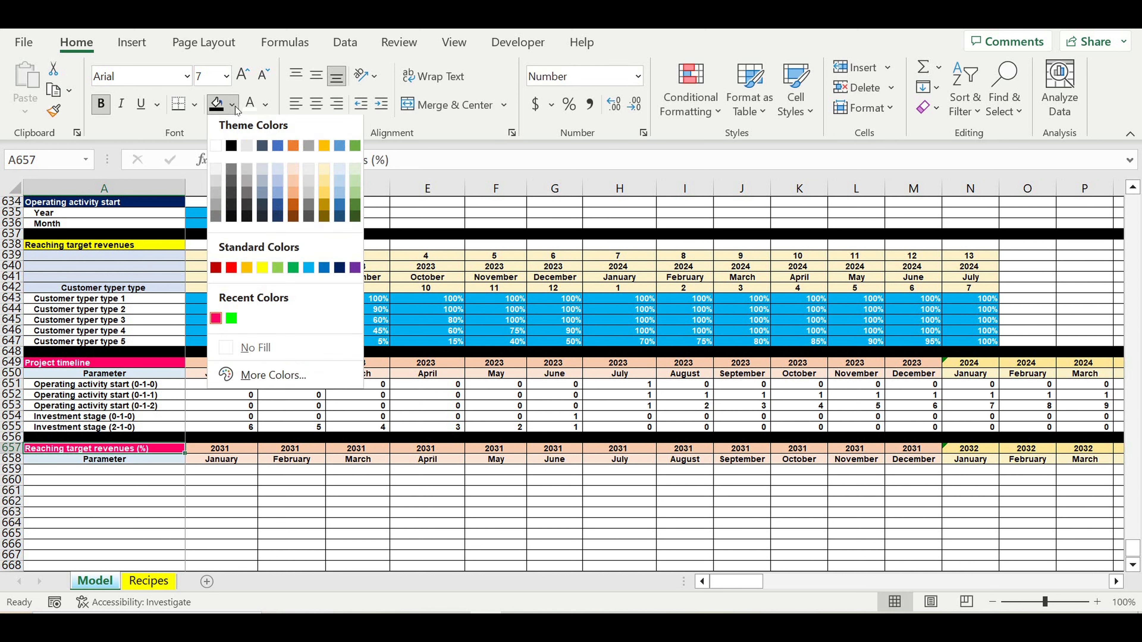
left_click(293, 273)
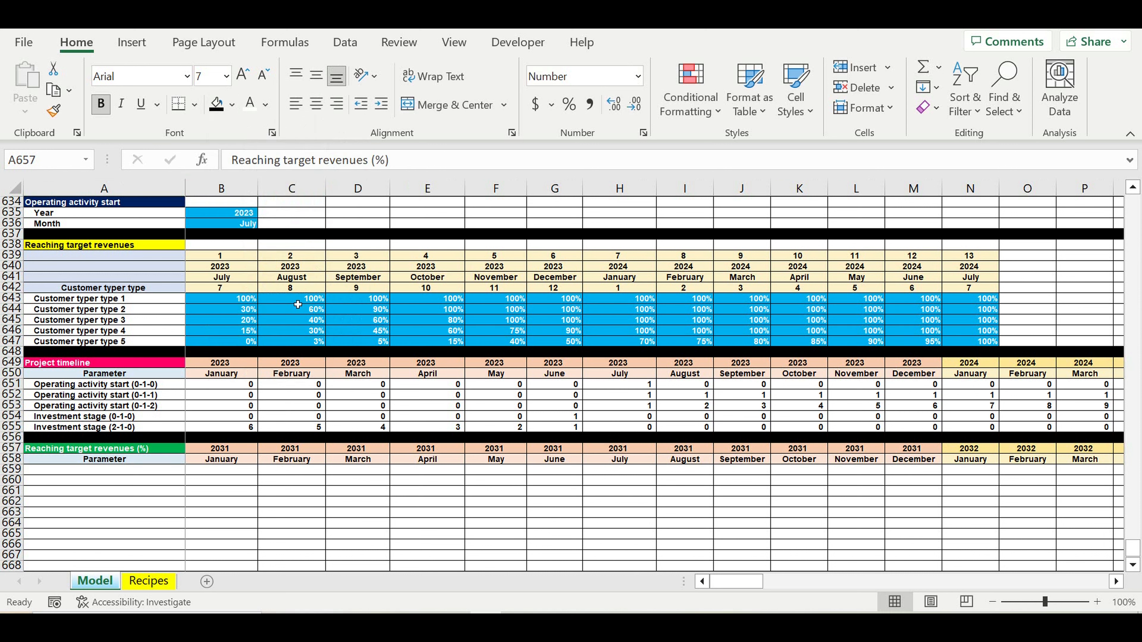
Step: Replace the Parameter label in A658 with a link to the customer type header in A642
left_click(139, 463)
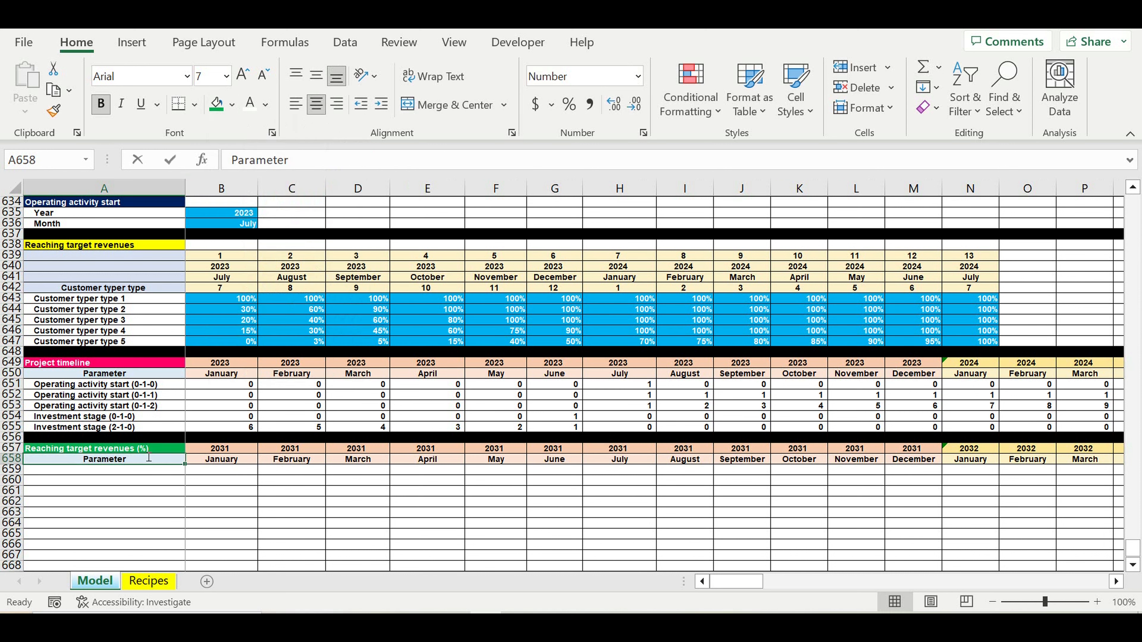
type("=")
left_click(98, 290)
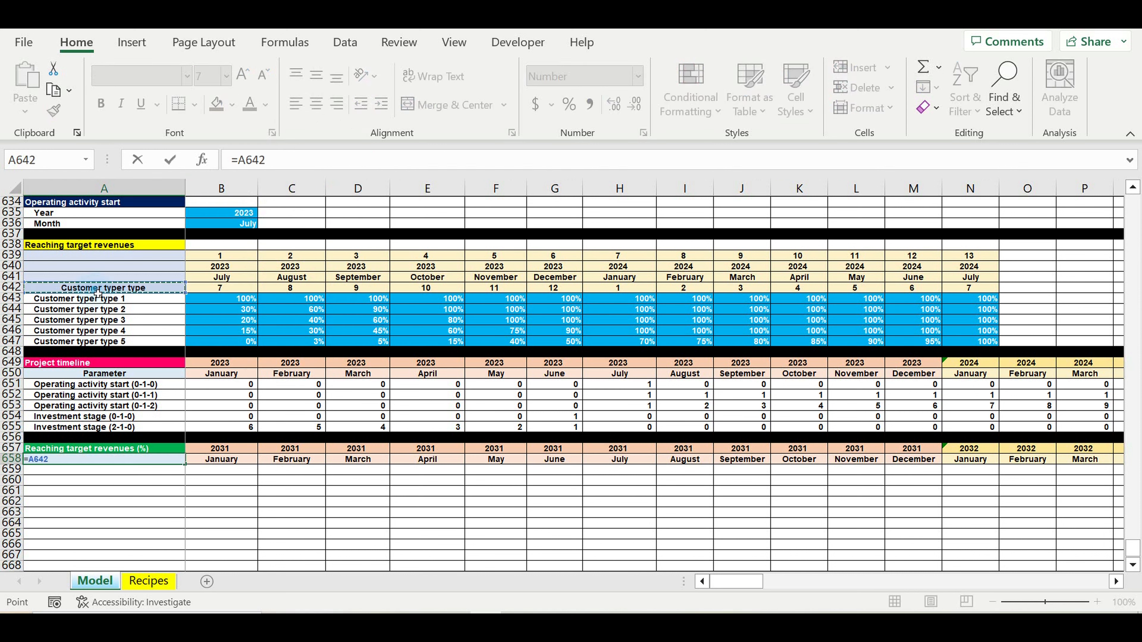
key("Return")
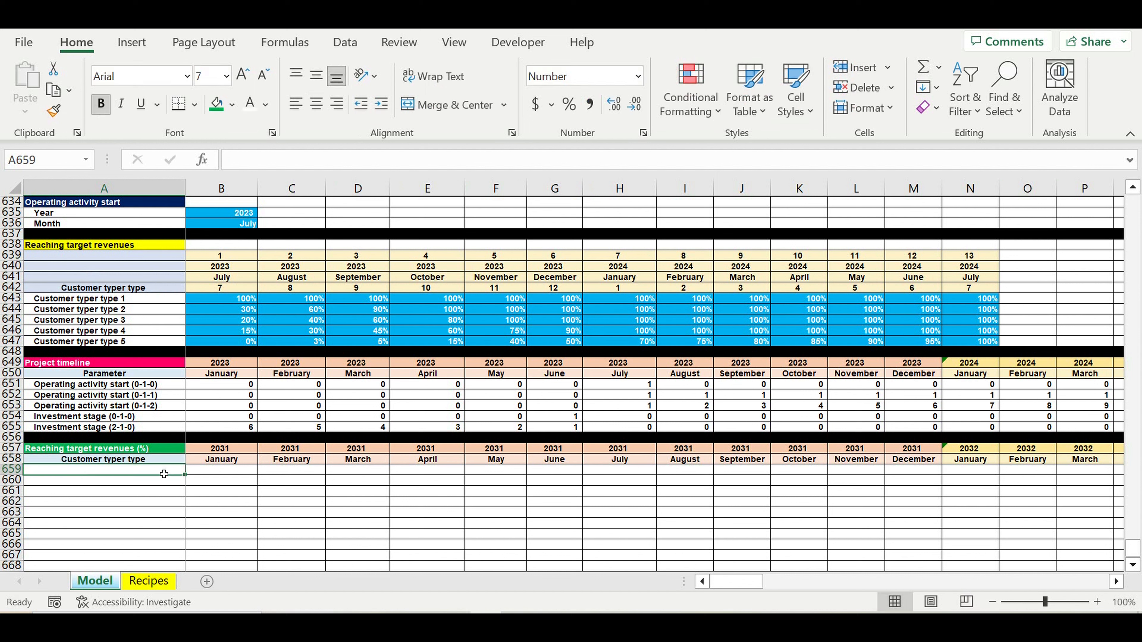
Step: Link A659 to the first customer type in A643, indent it, and fill it down through A663
type("=")
left_click(67, 301)
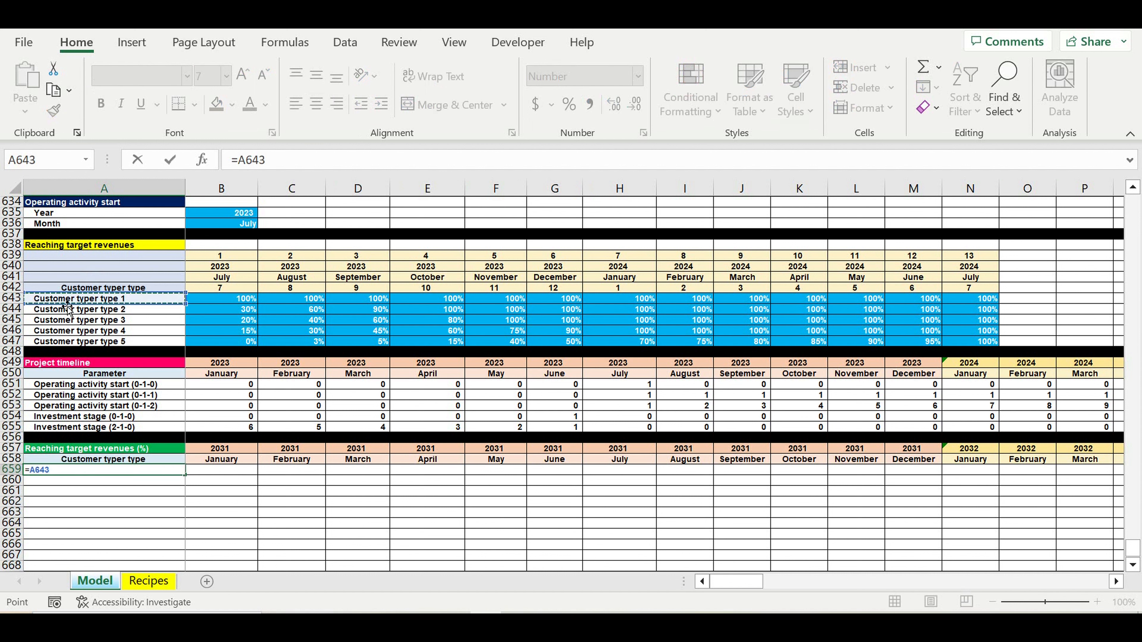
key("Return")
left_click(146, 469)
left_click(379, 110)
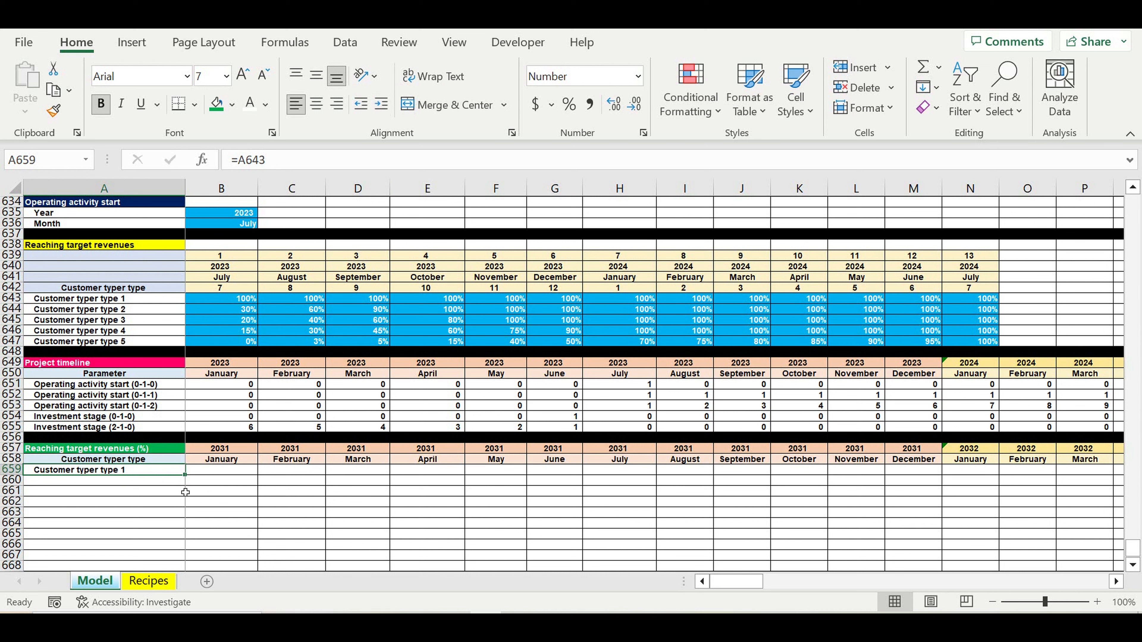
left_click_drag(190, 479, 185, 516)
Step: Copy the black separator row 656 to row 664 below the customer types
left_click(12, 437)
key("ctrl+c")
left_click(12, 523)
key("ctrl+v")
Step: Start the B659 formula with =if(B$653=0,0, keeping the row of the operating activity reference locked
left_click(221, 469)
type("=")
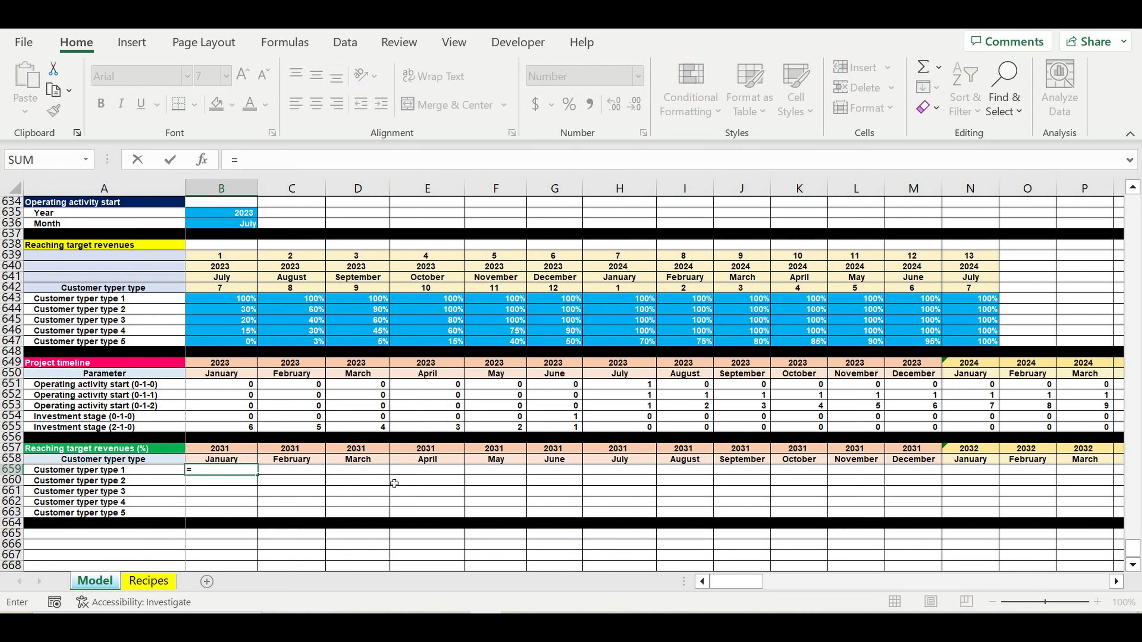
type("if(")
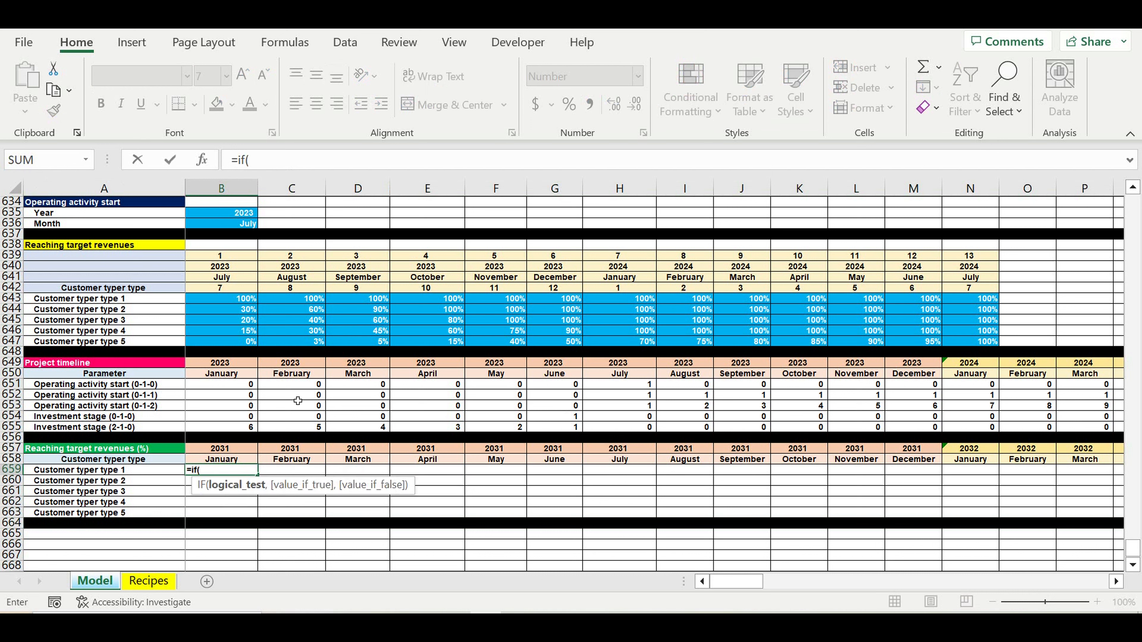
left_click(197, 406)
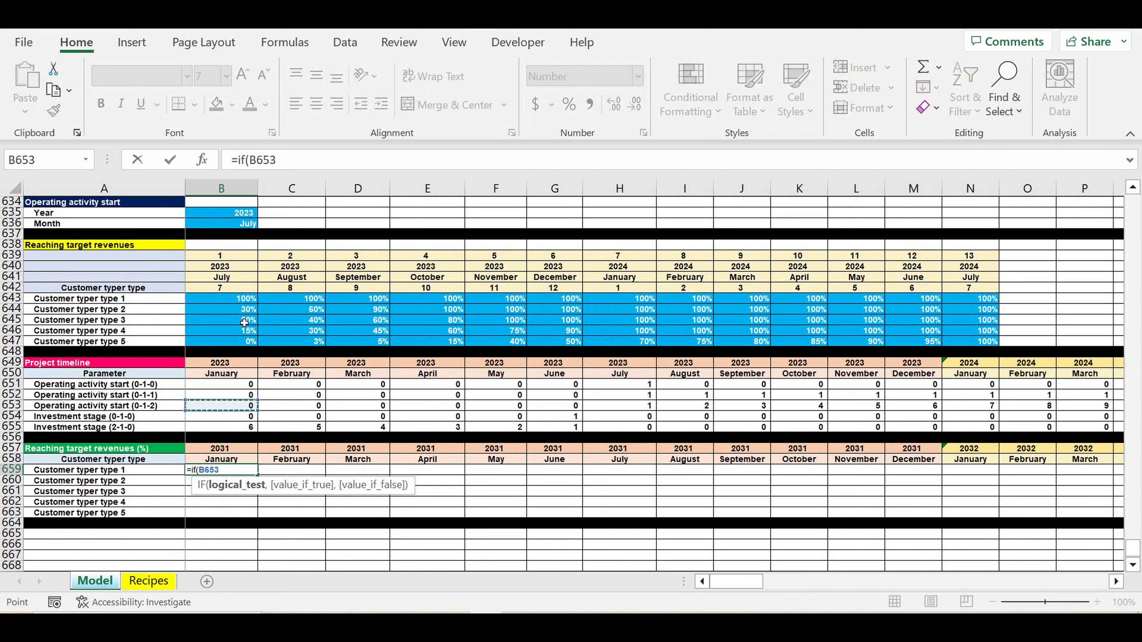
left_click(257, 159)
type("$653")
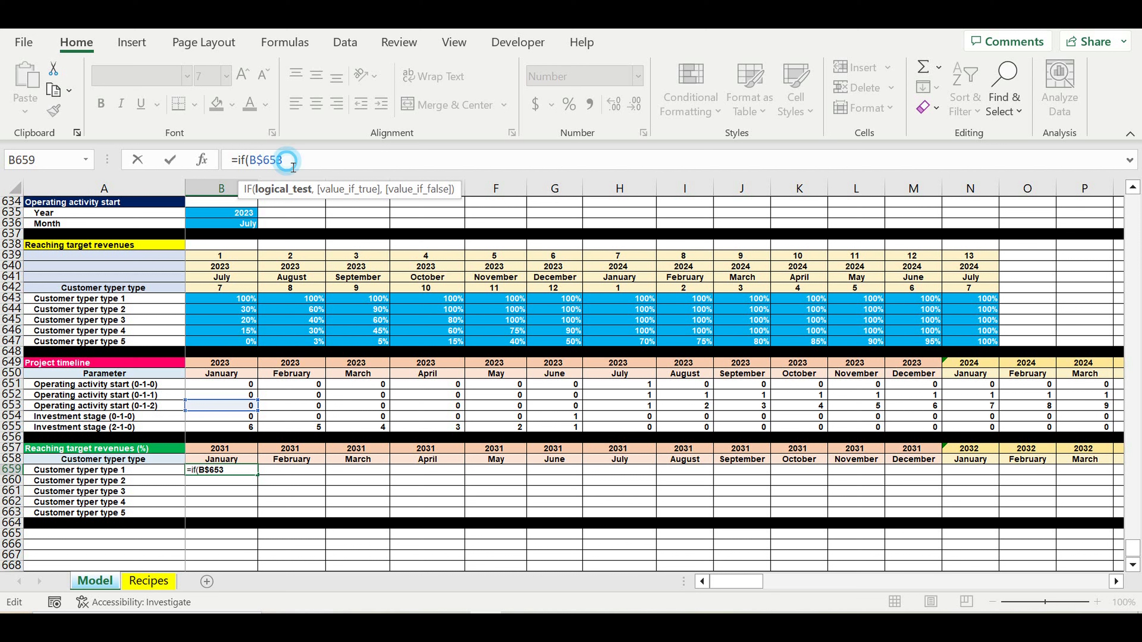
type("=0,0,")
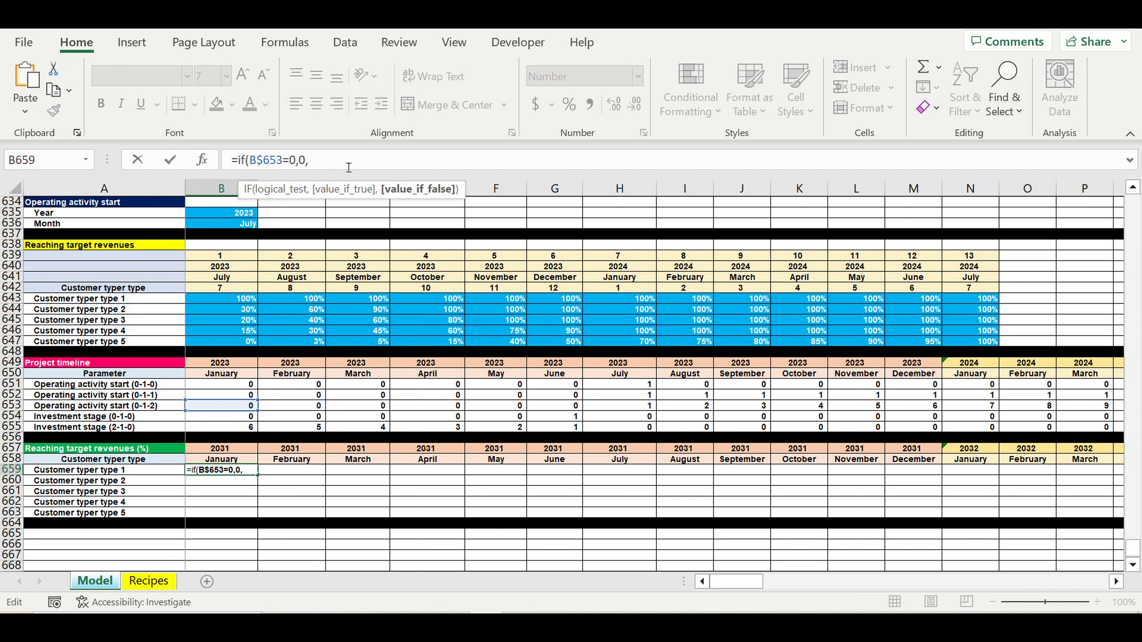
Step: Nest a copy of the condition in the B659 formula as if(B$653=1, with $B643 as its result
key("ctrl+v")
left_click(362, 160)
type("1")
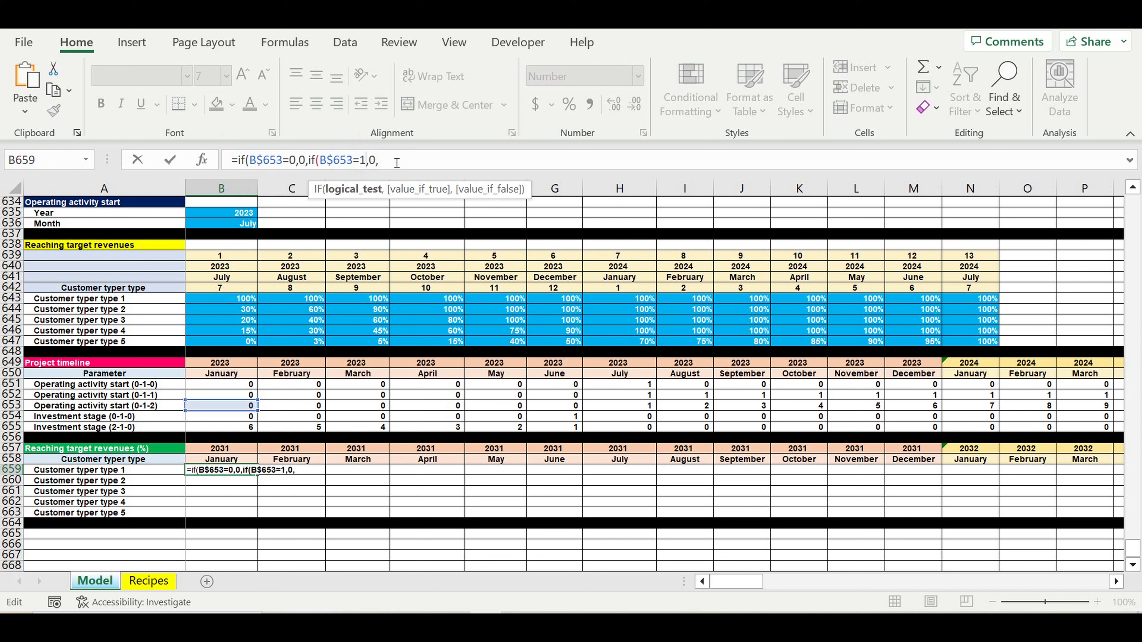
double_click(372, 160)
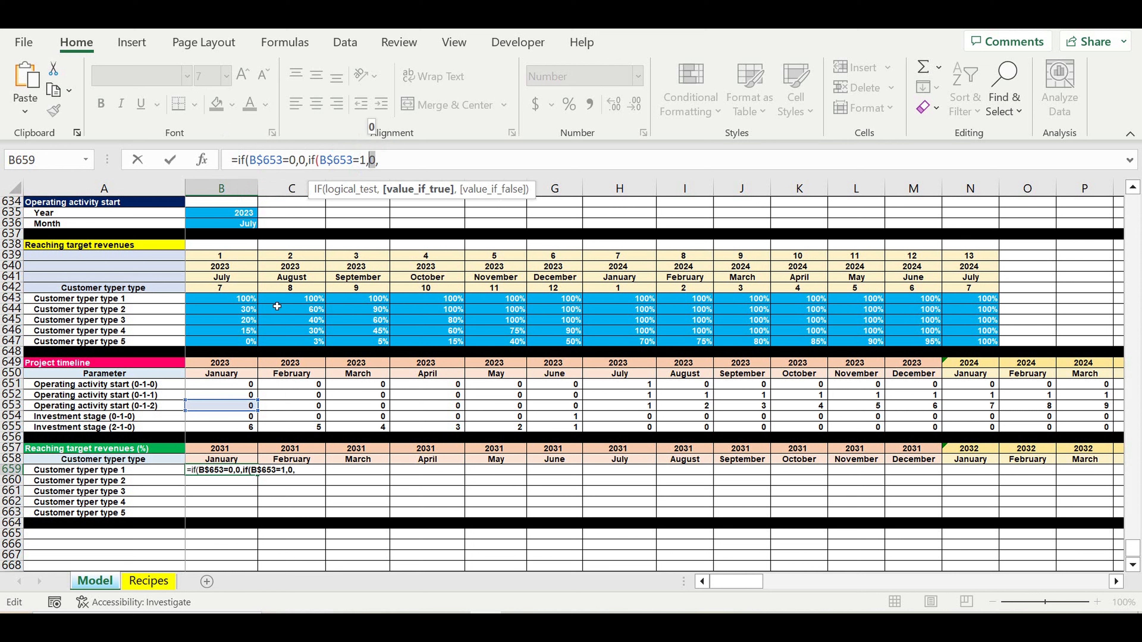
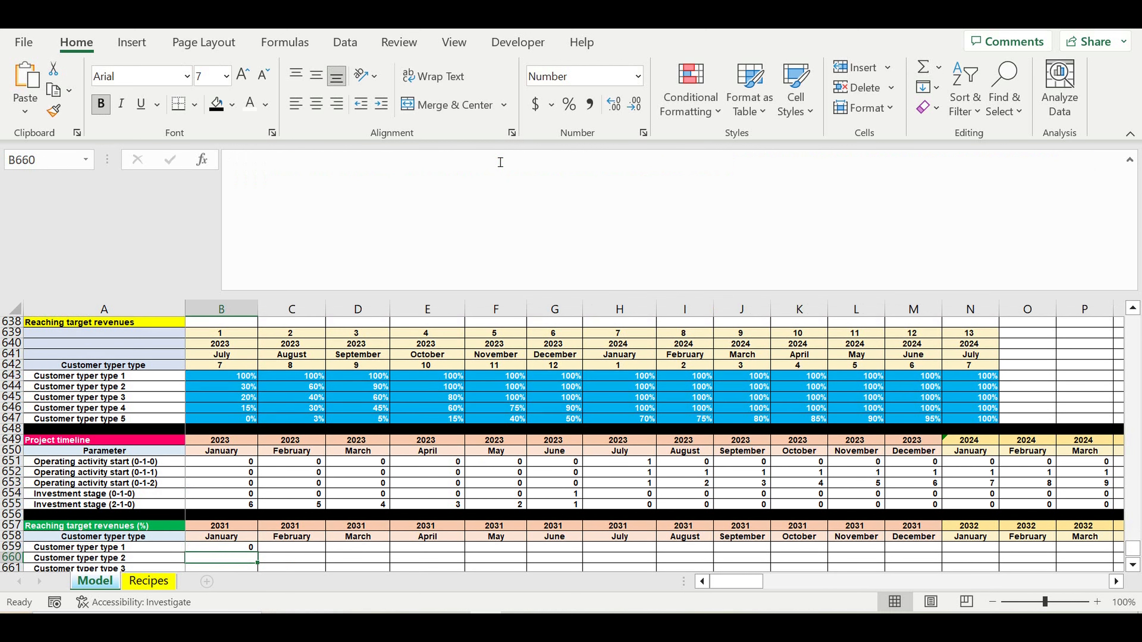
Step: Format B659 as a percentage and change the first three repeated B$653=1 tests in its formula to 2, 3 and 4
left_click(239, 550)
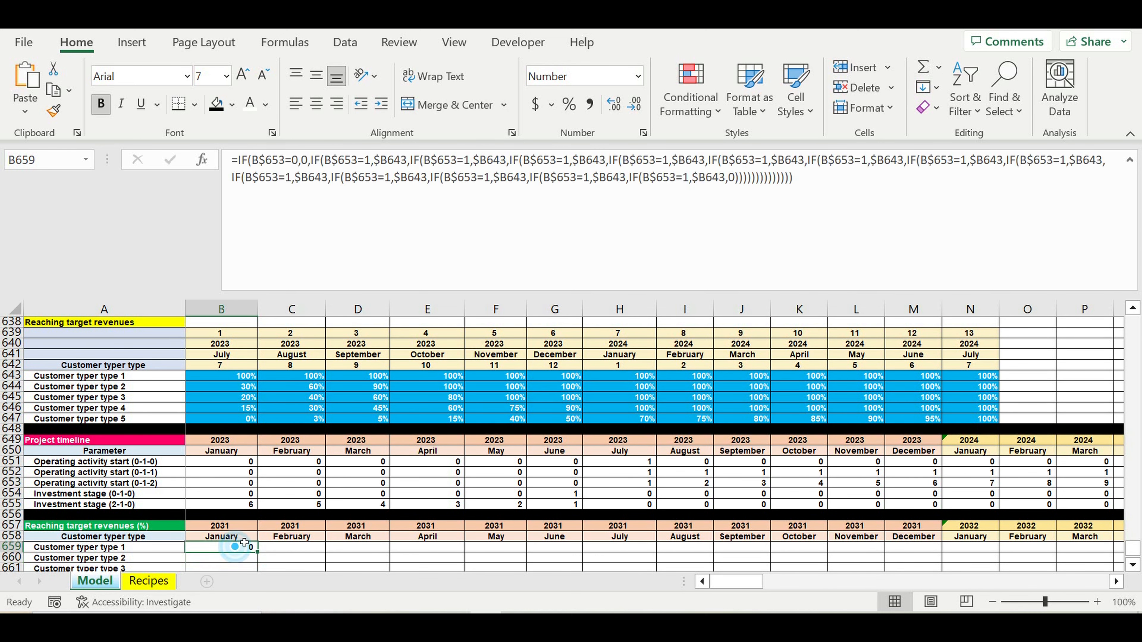
left_click(569, 104)
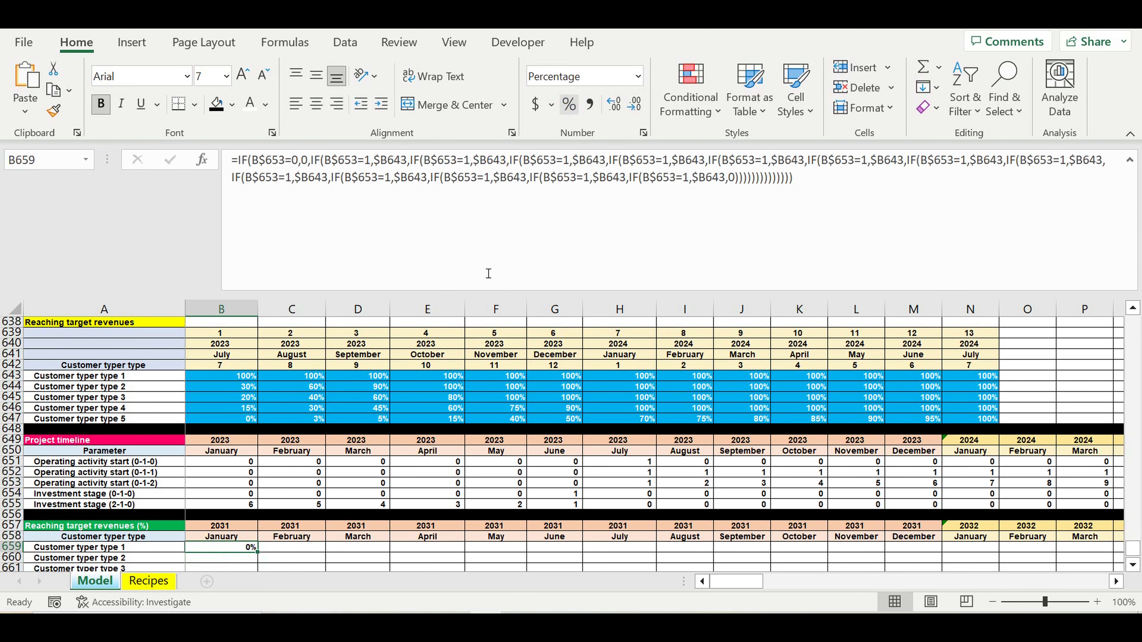
scroll(427, 310, "down", 3)
left_click(316, 165)
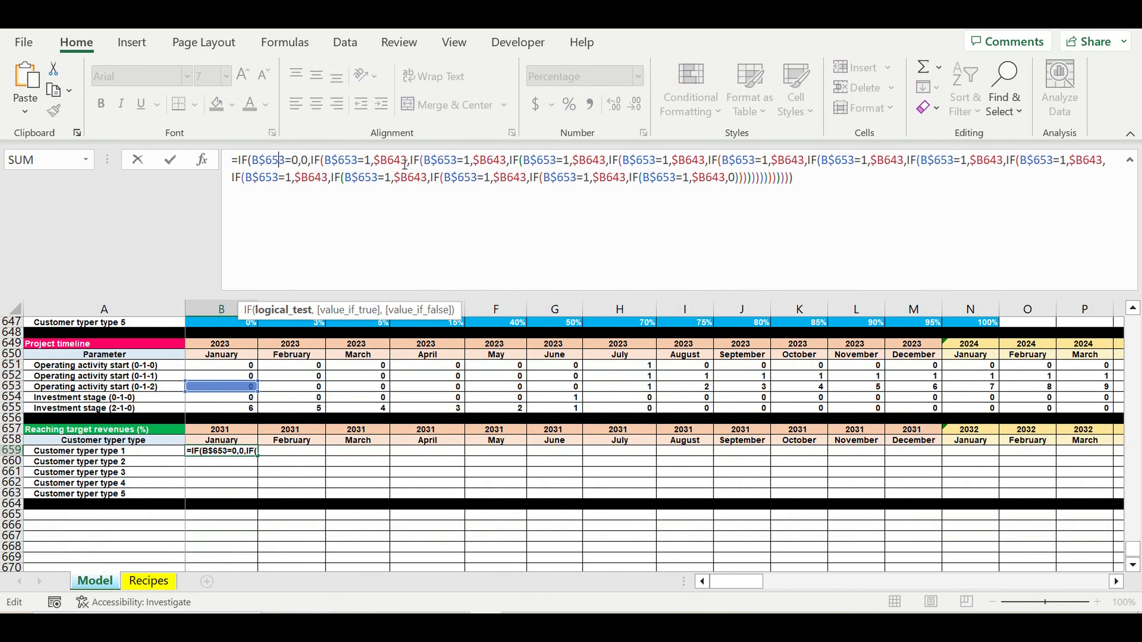
double_click(468, 164)
type("2")
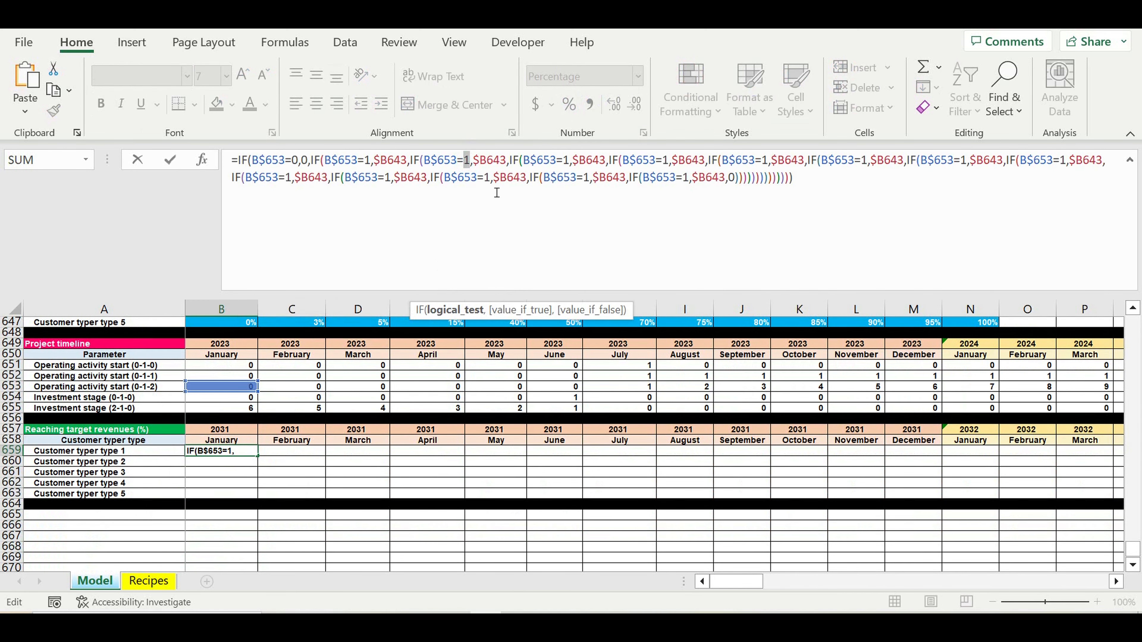
double_click(567, 161)
type("3,IF(B$653=2,$B643,IF(B$653=3")
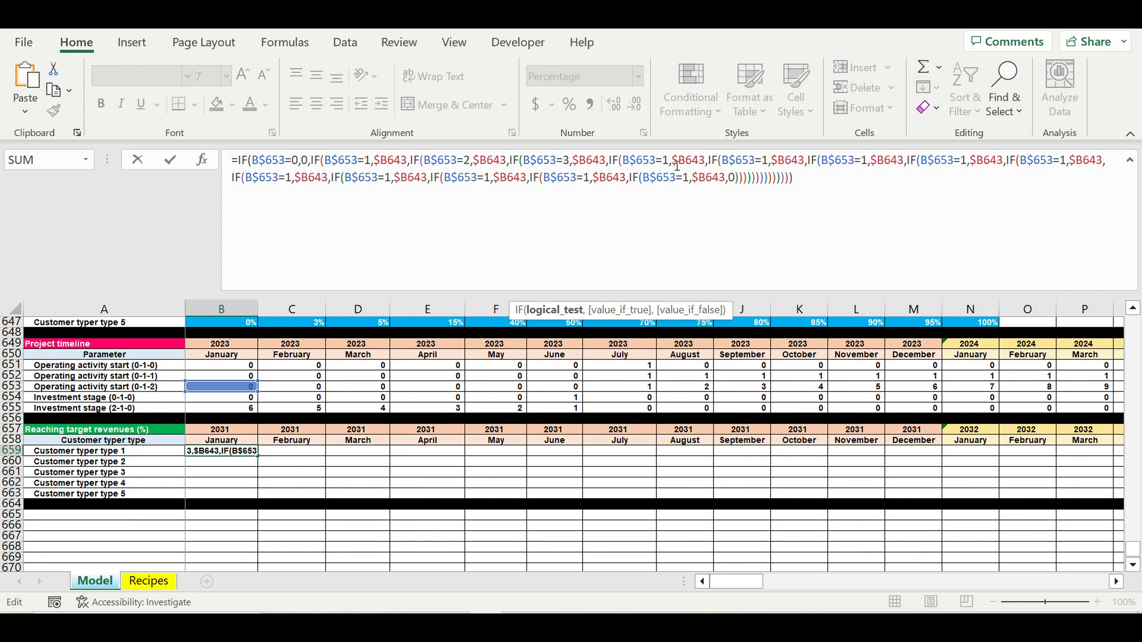
double_click(667, 161)
type("43,IF(B$653=4")
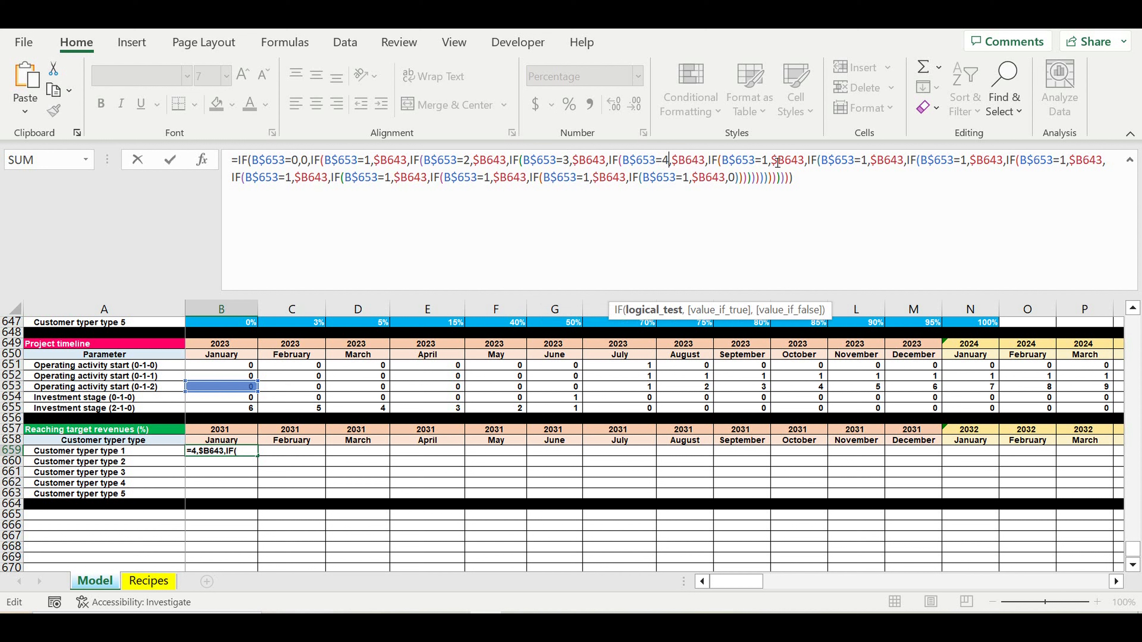
Step: Change the next four repeated B$653=1 tests in the B659 formula to 5, 6, 7 and 8
double_click(765, 161)
type("5")
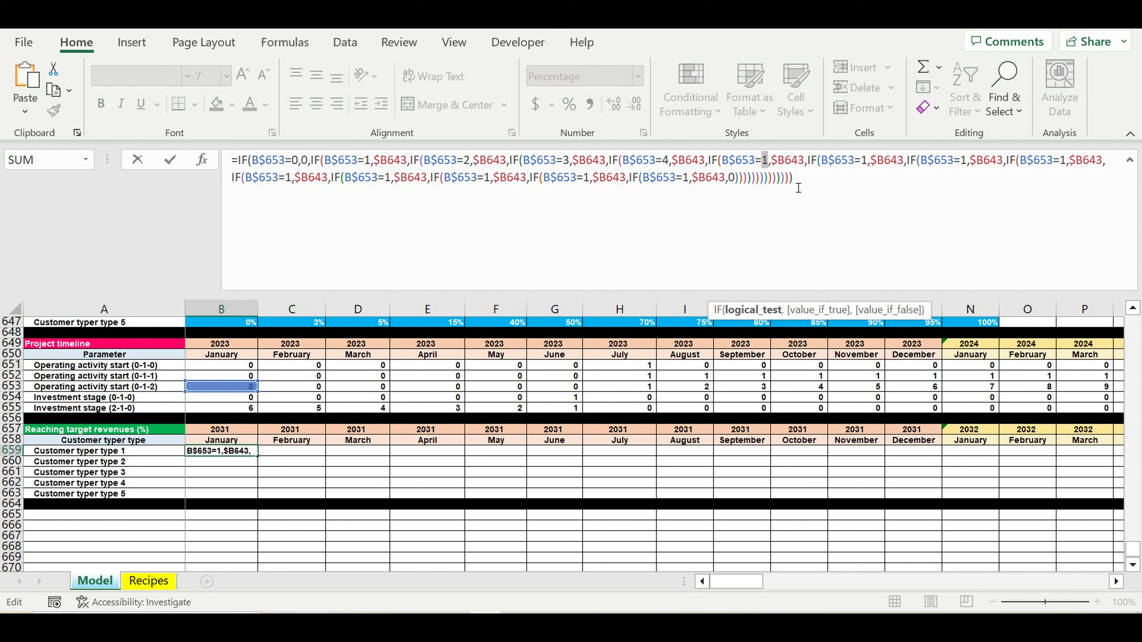
double_click(867, 161)
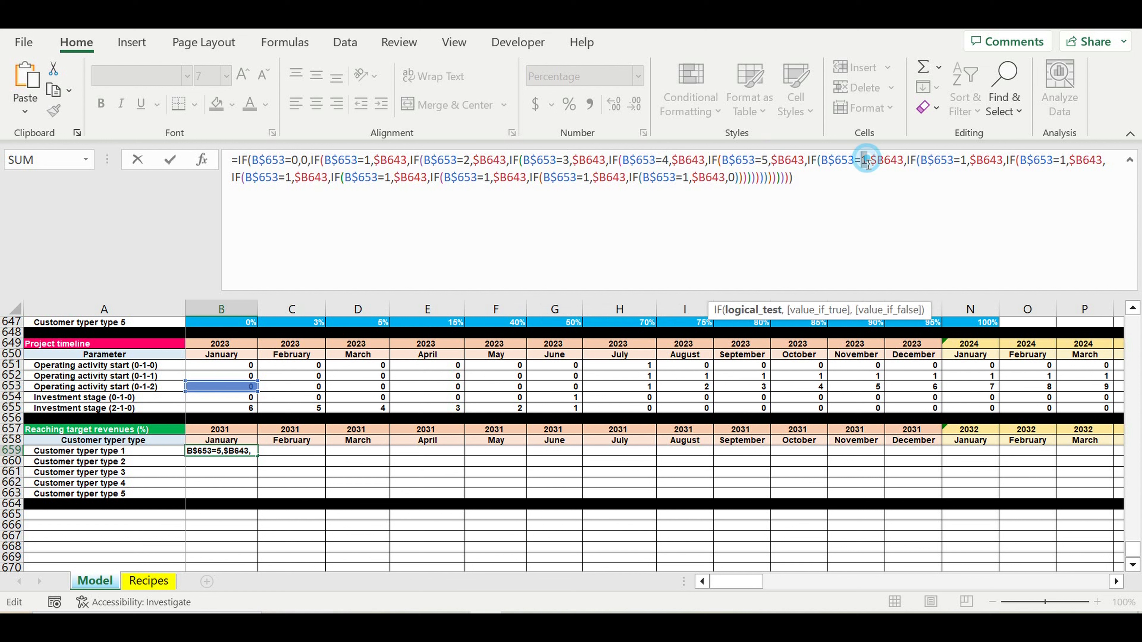
type("6")
double_click(965, 161)
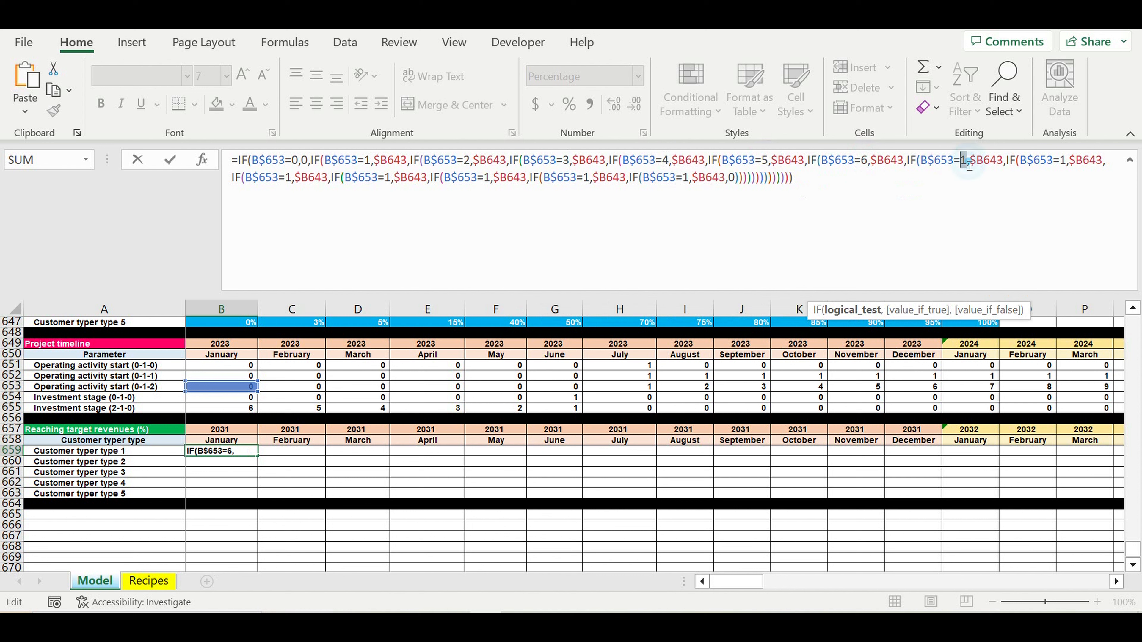
type("7")
double_click(1065, 161)
type("8")
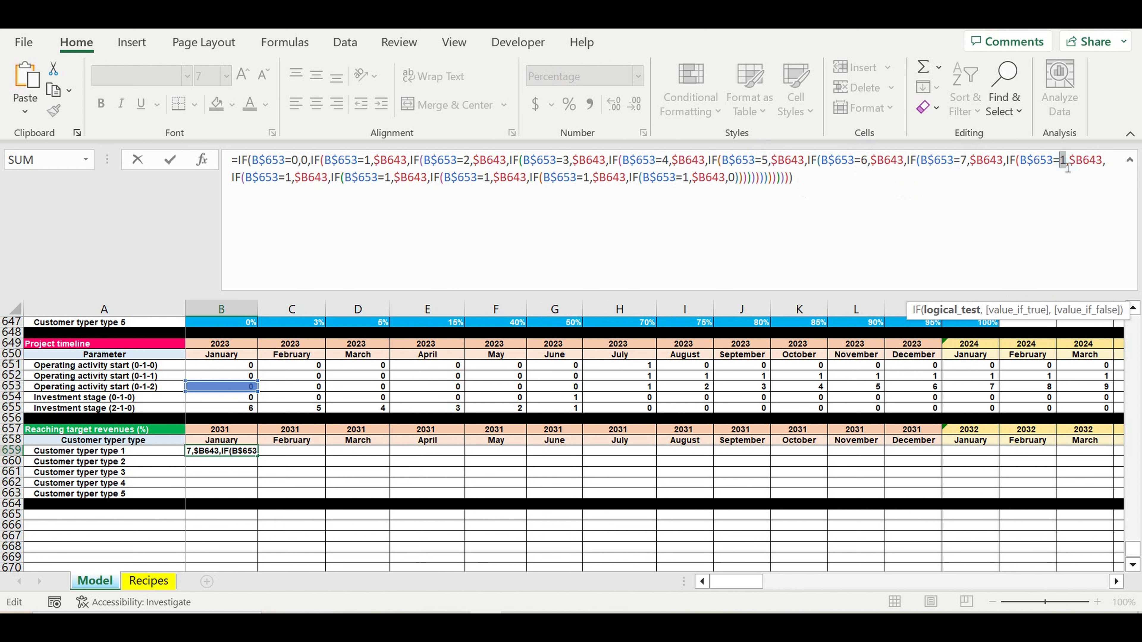
Step: Change the next four repeated B$653=1 tests in the B659 formula to 9, 10, 11 and 12
double_click(288, 177)
type("9")
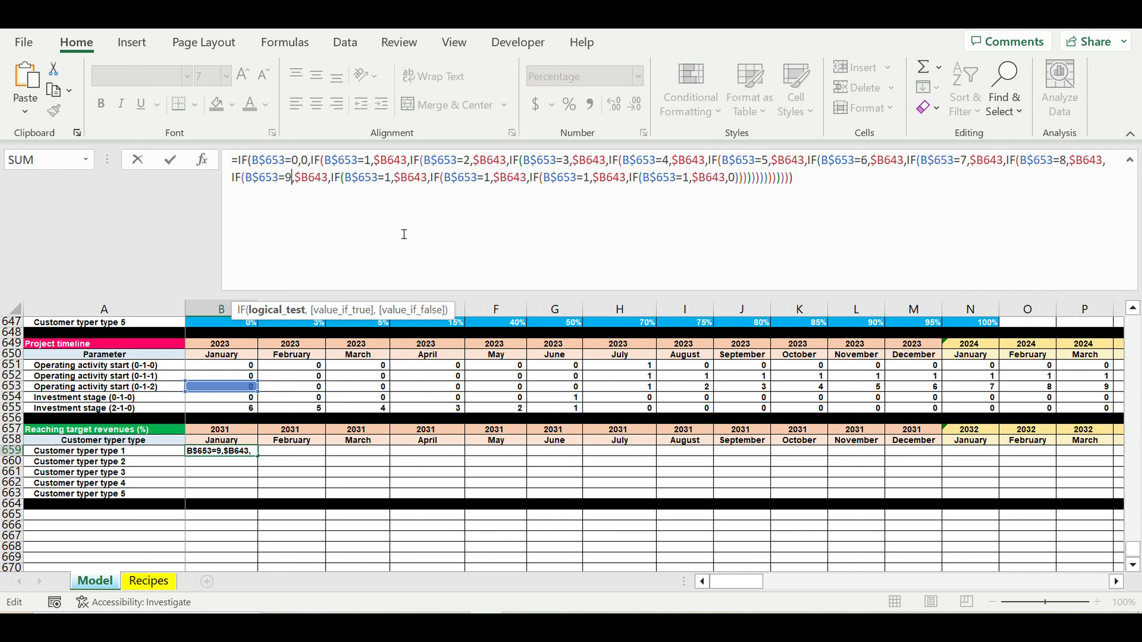
double_click(388, 177)
type("10")
left_click(501, 178)
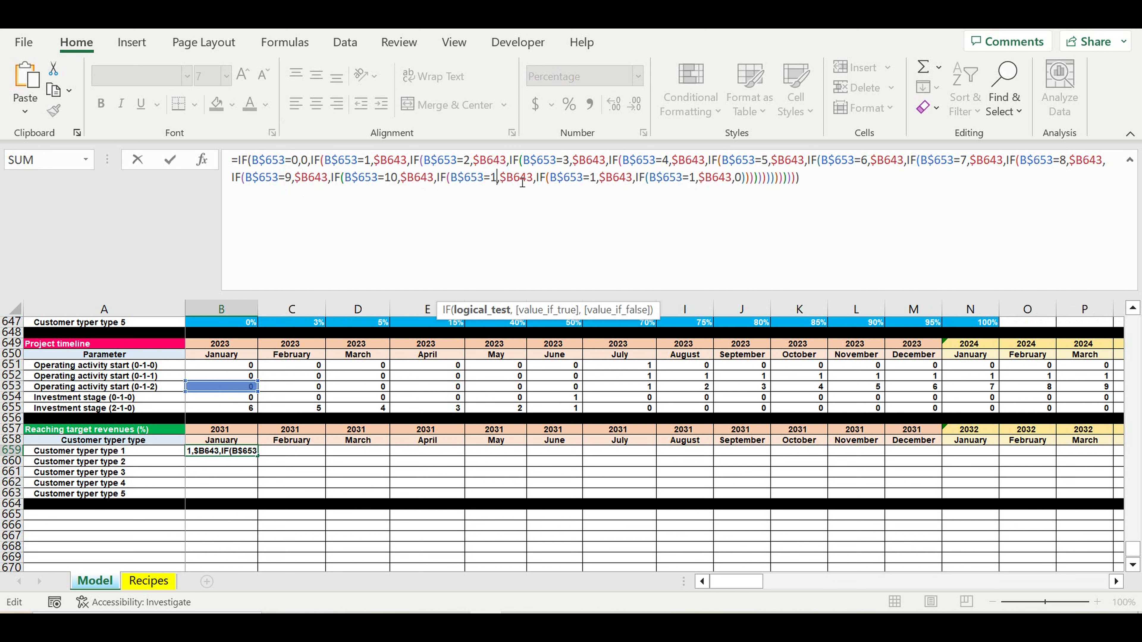
type("1")
double_click(599, 177)
type("12")
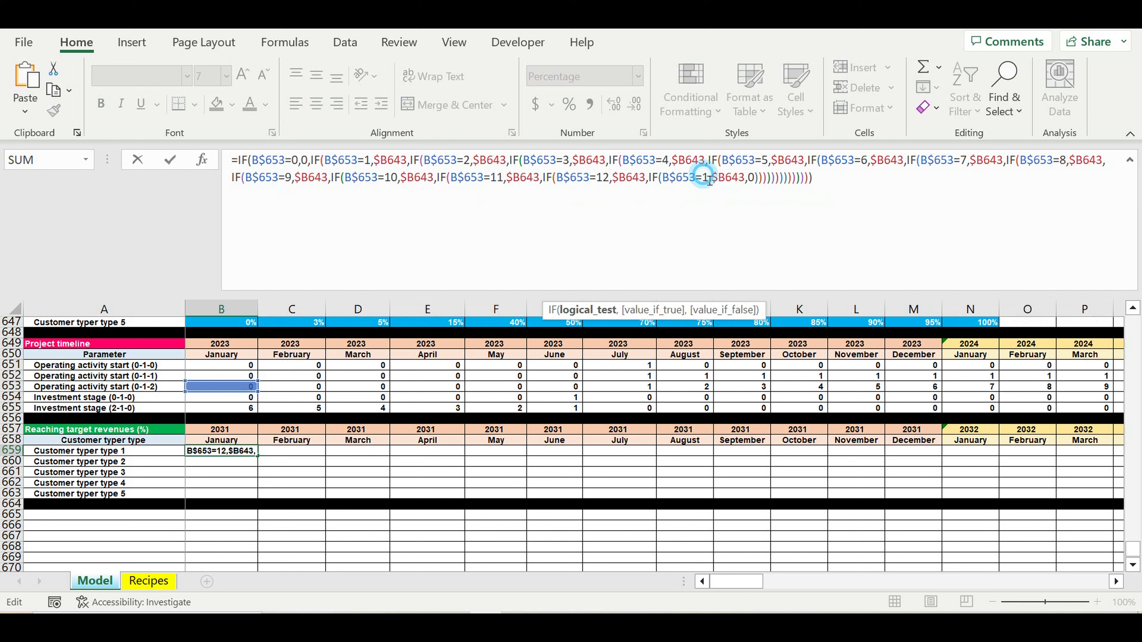
Step: Change the last B$653=1 test in the B659 formula to B$653>12
double_click(701, 177)
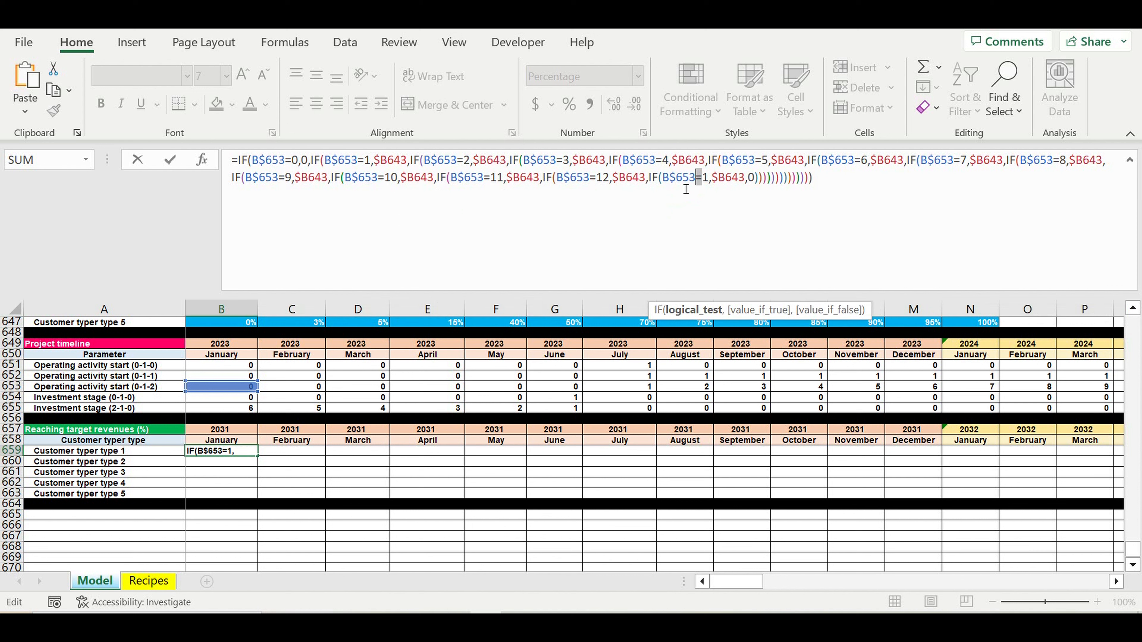
type(">")
key("Right")
scroll(562, 445, "up", 3)
type("2")
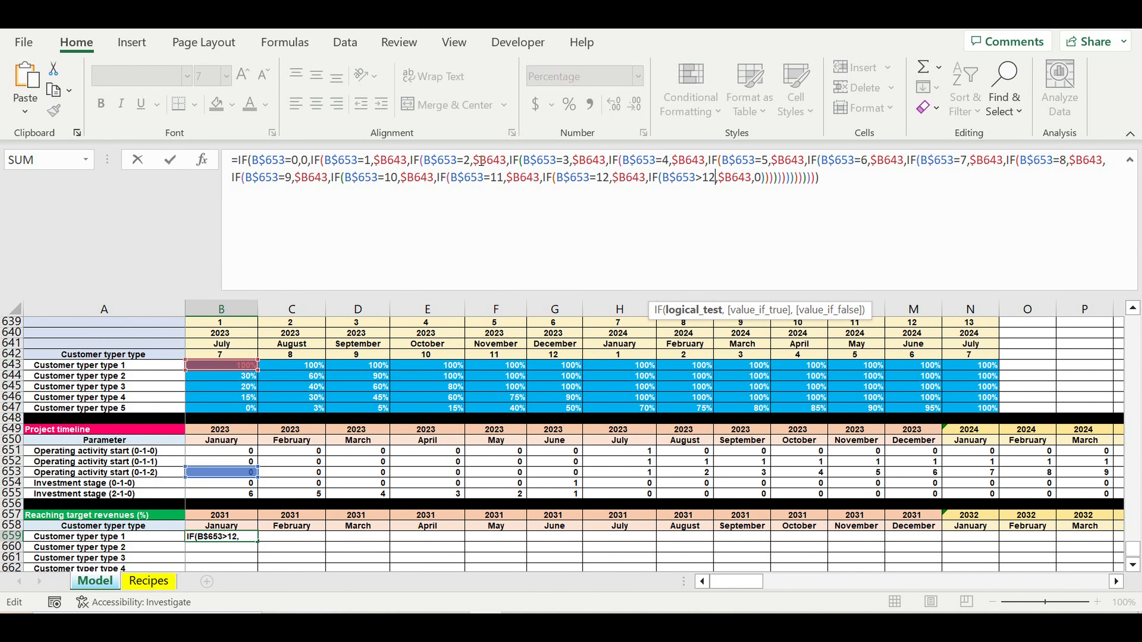
Step: Change the results for tests 2 to 5 in the B659 formula to $C643, $D643, $E643 and $F643
left_click_drag(480, 163, 488, 166)
type("c")
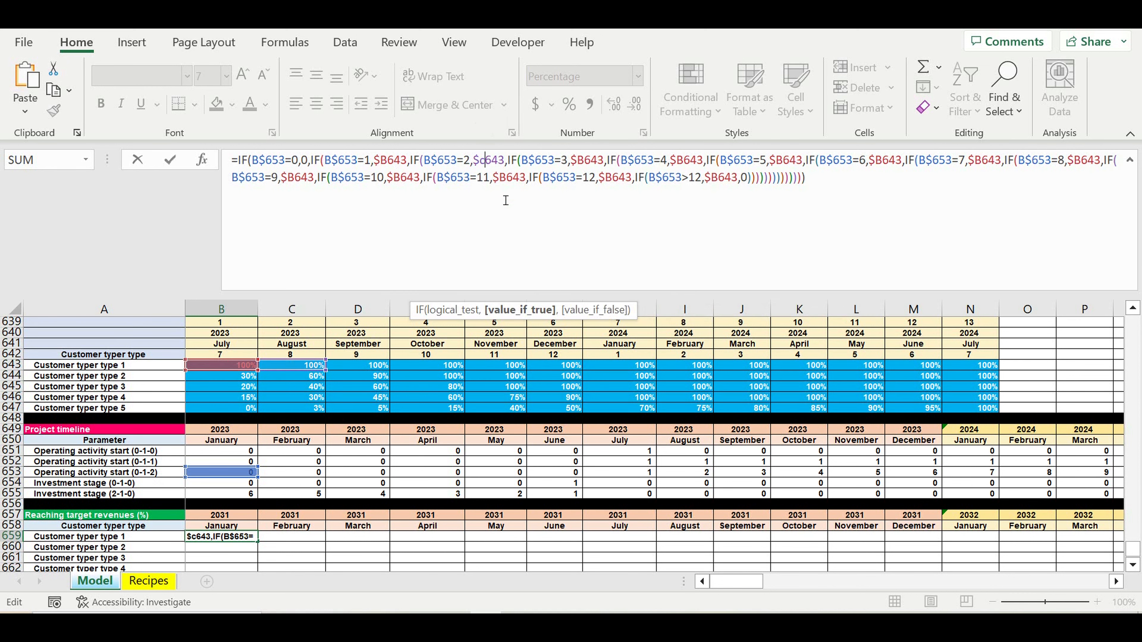
left_click_drag(584, 163, 579, 163)
type("d")
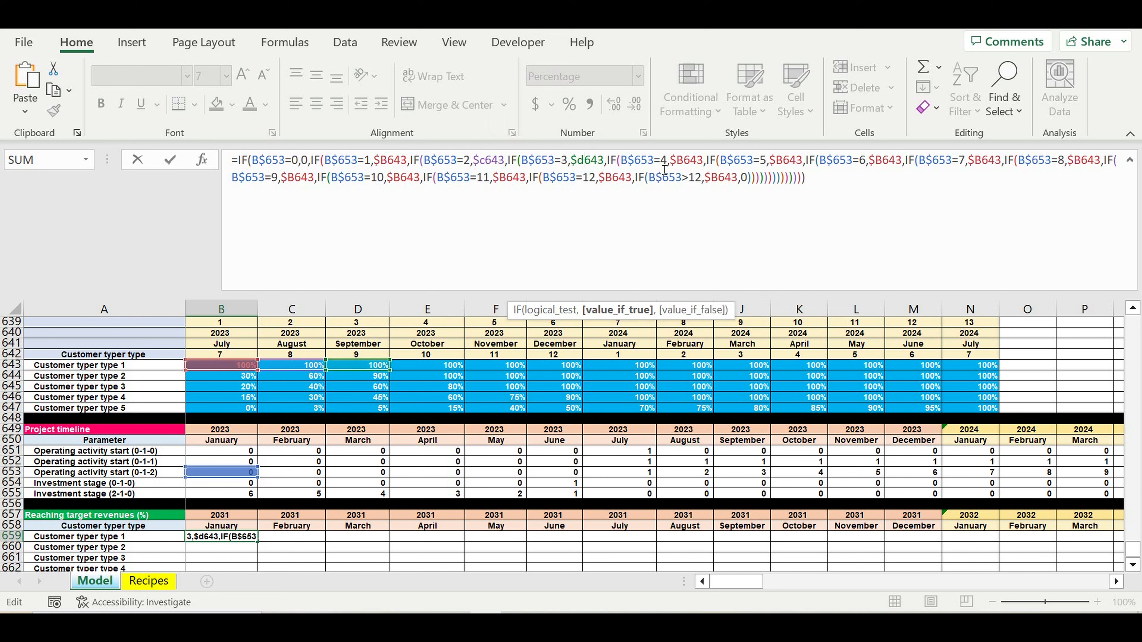
left_click_drag(683, 163, 676, 163)
type("e")
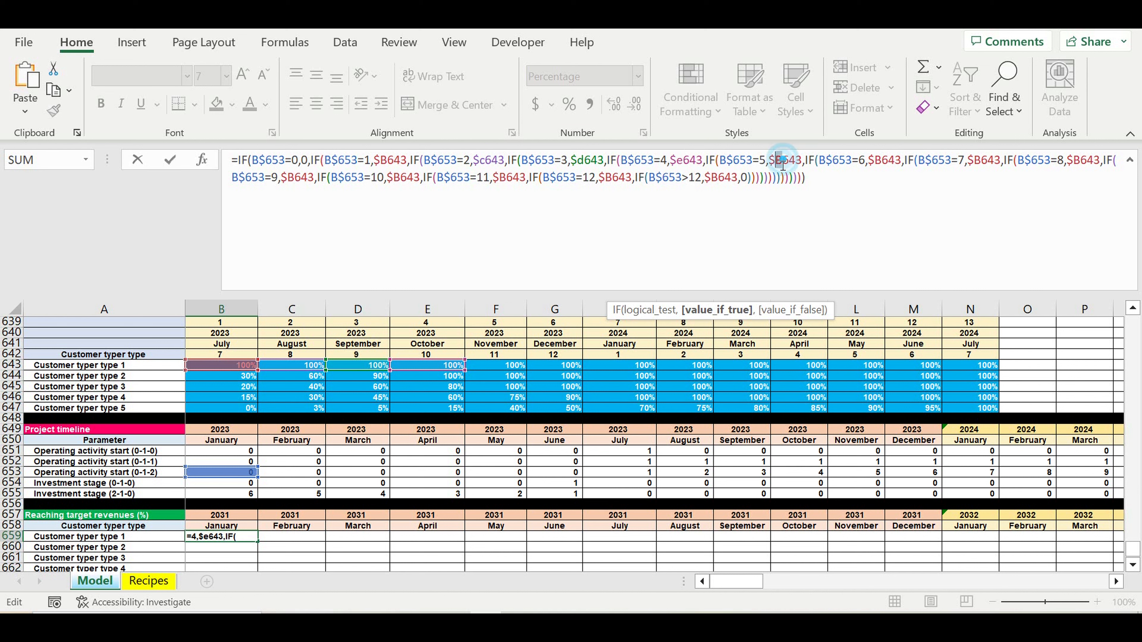
left_click_drag(784, 163, 776, 163)
type("f")
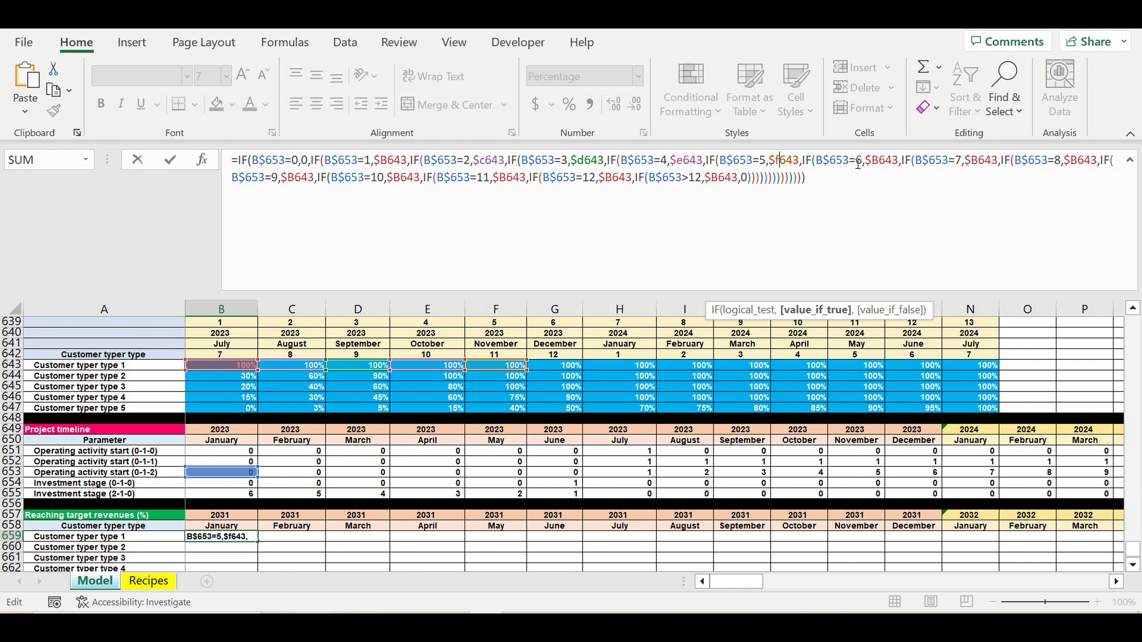
Step: Change the results for tests 6 to 9 in the B659 formula to $G643, $H643, $I643 and $J643
left_click_drag(871, 163, 880, 165)
type("g")
left_click_drag(978, 164, 969, 164)
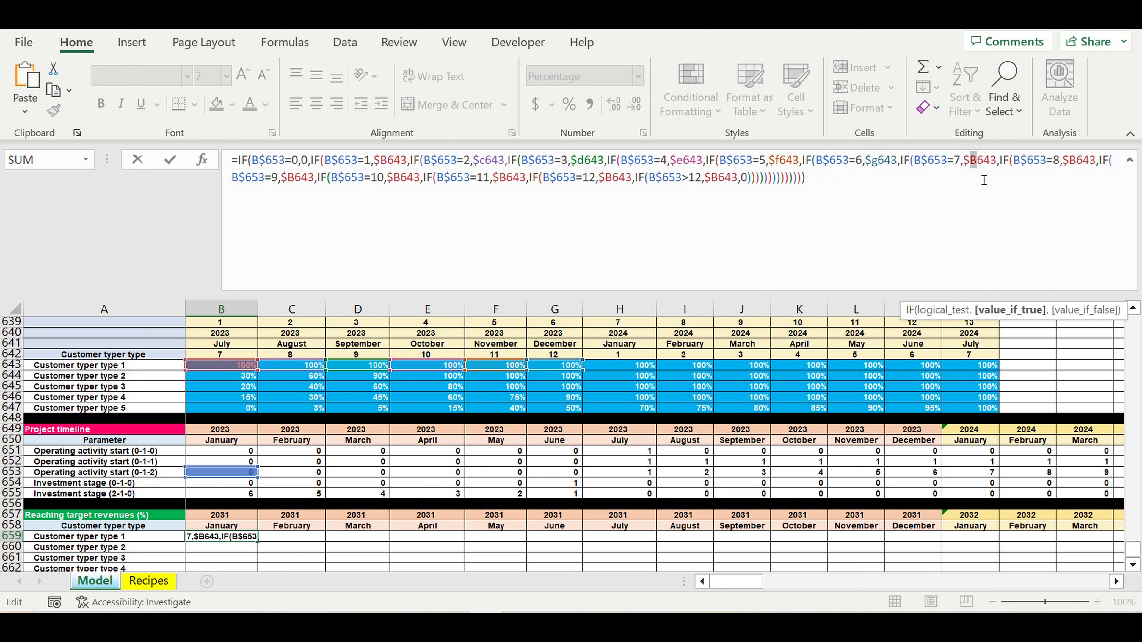
type("h")
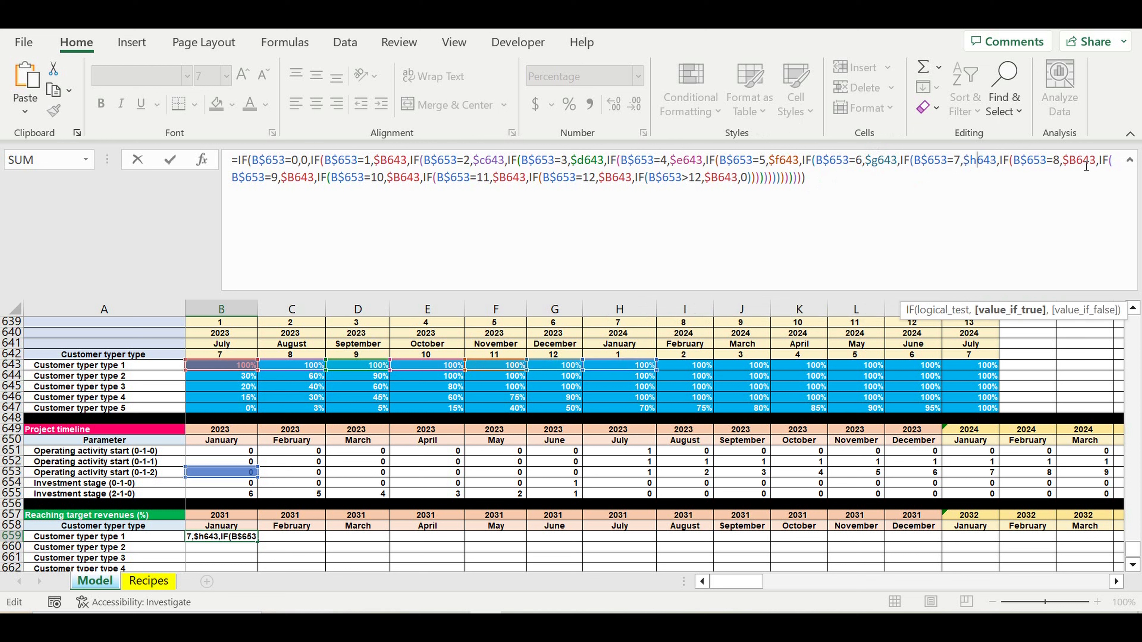
left_click_drag(1076, 164, 1070, 164)
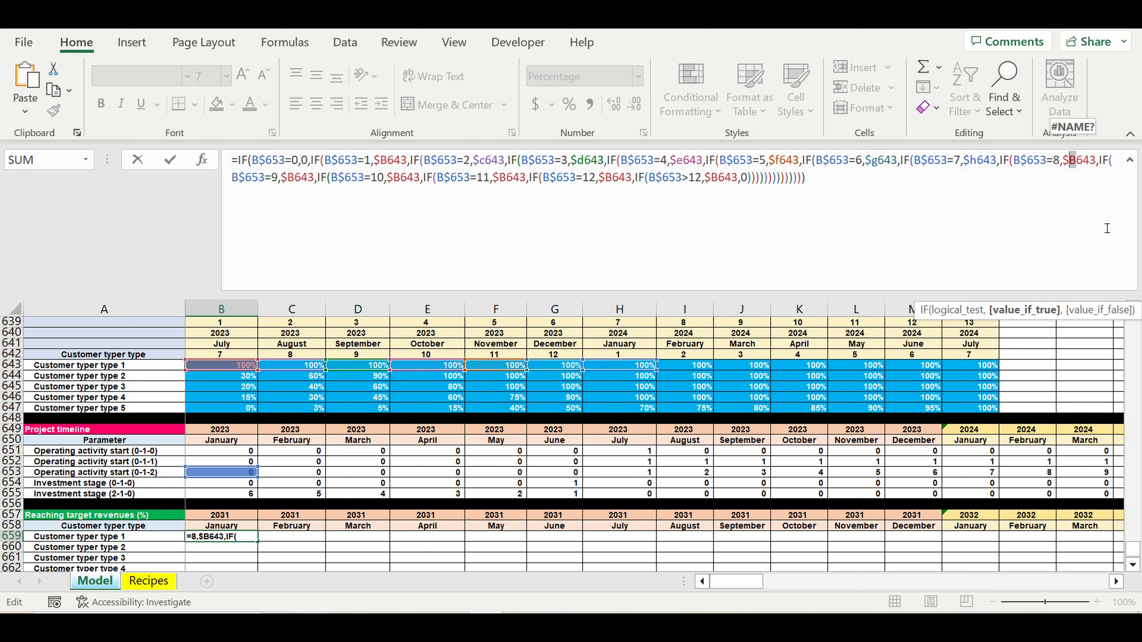
type("i")
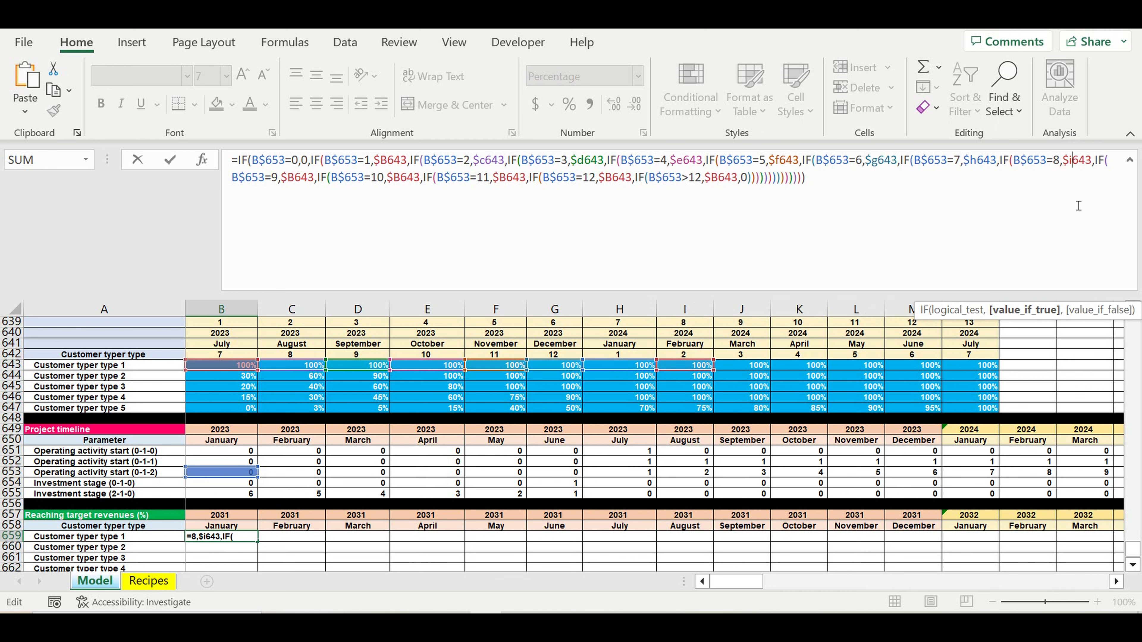
left_click_drag(288, 178, 293, 177)
type("j")
Step: Change the last four results in the B659 formula to $K643, $L643, $M643 and $N643, and enter the formula
left_click_drag(386, 178, 393, 177)
type("k")
left_click_drag(491, 178, 498, 177)
type("l")
left_click_drag(596, 179, 604, 179)
type("m")
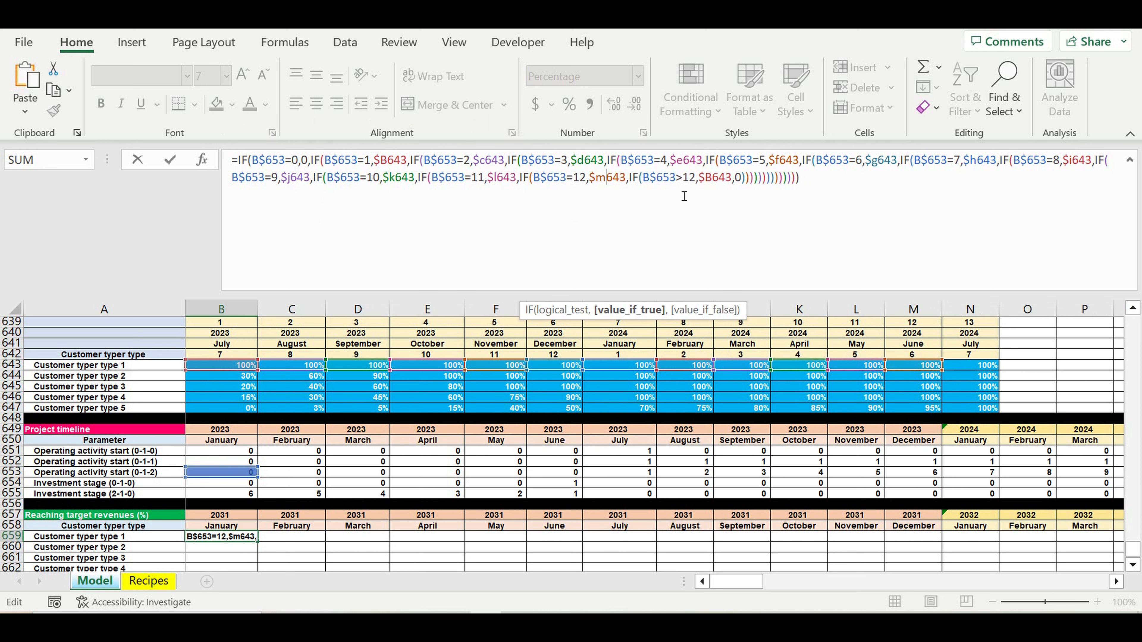
left_click_drag(704, 178, 712, 178)
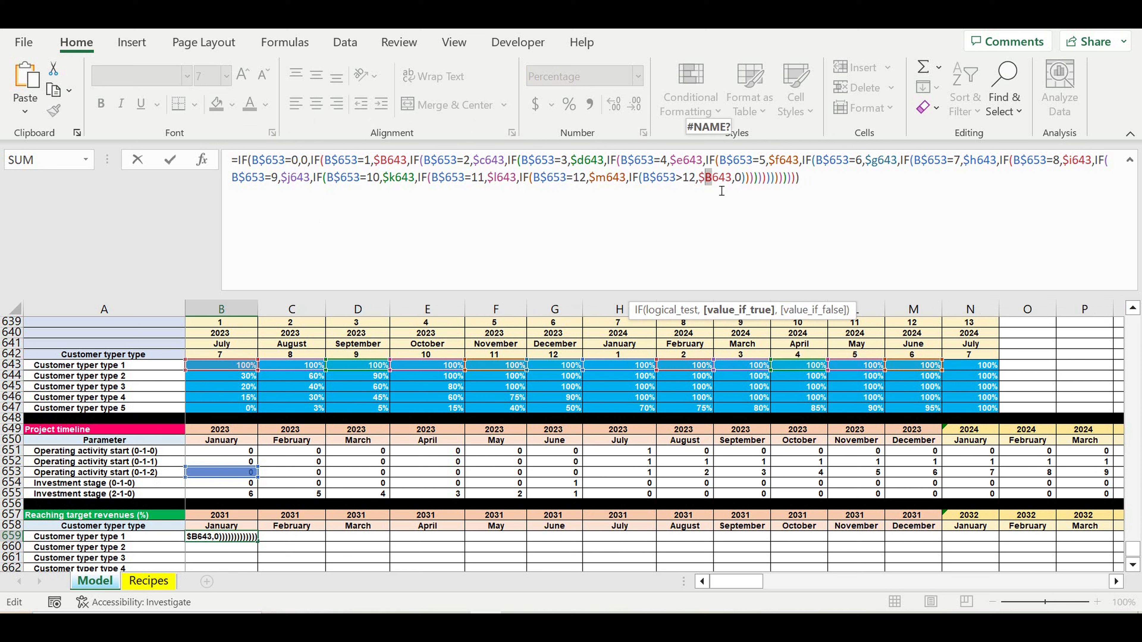
type("n")
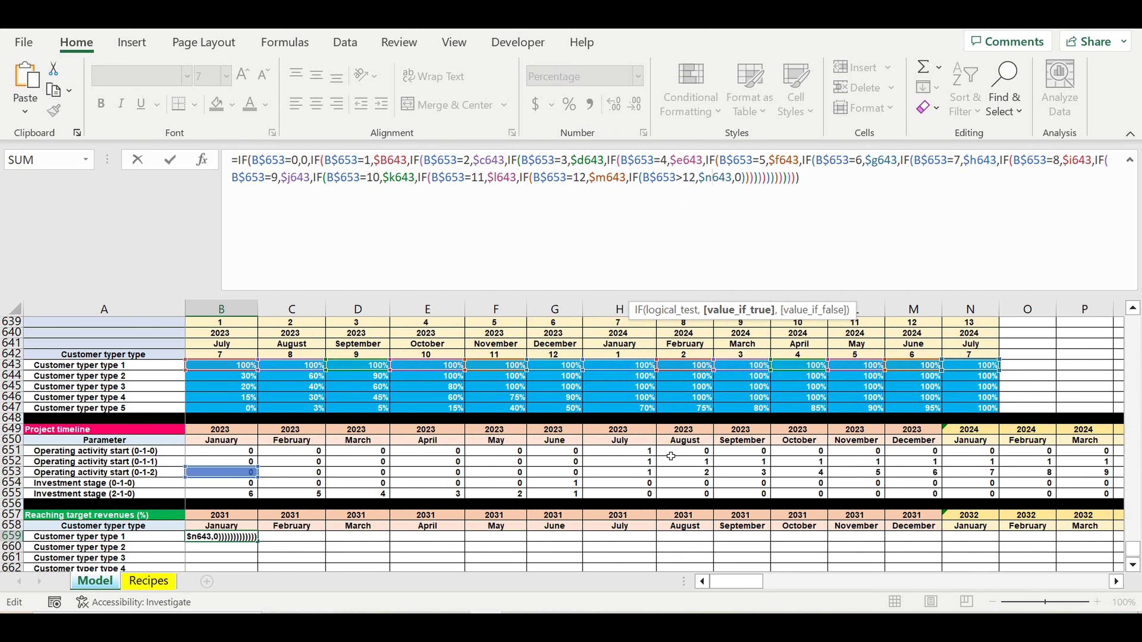
key("Return")
scroll(355, 431, "down", 4)
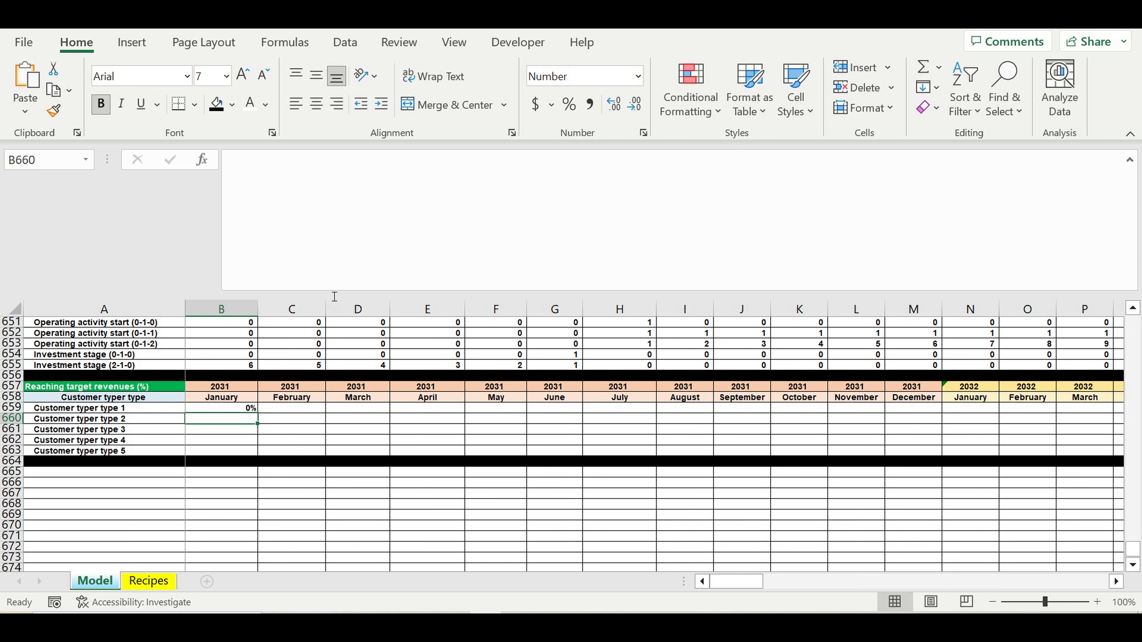
Step: Collapse the formula bar and fill the B659 formula down to row 663 and across to column DQ
left_click_drag(308, 303, 297, 148)
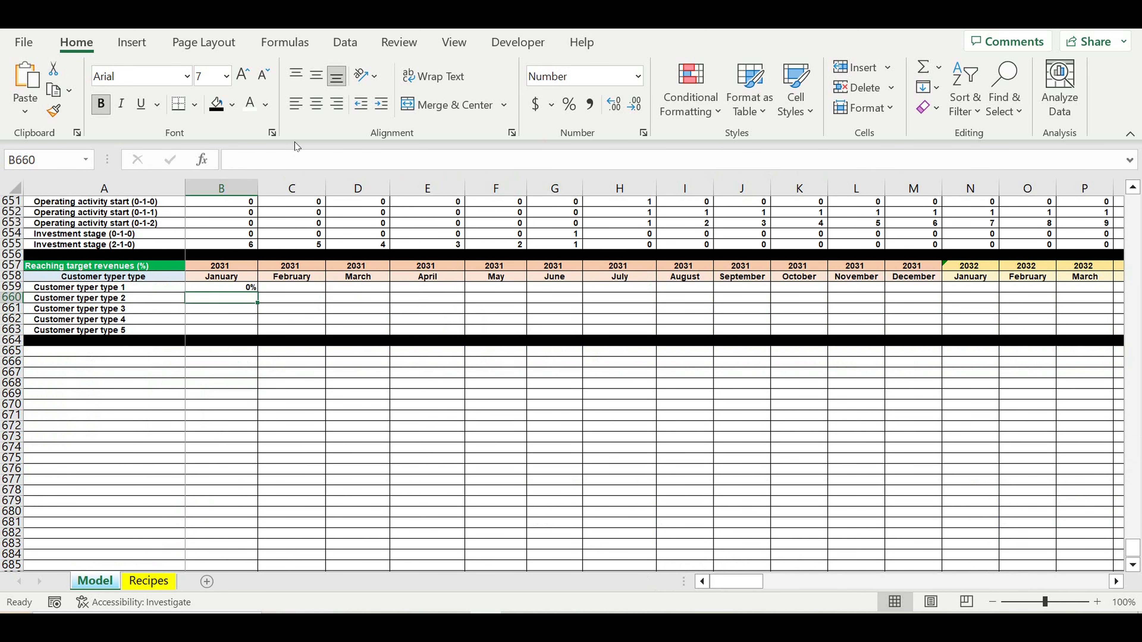
left_click(239, 288)
scroll(282, 311, "up", 4)
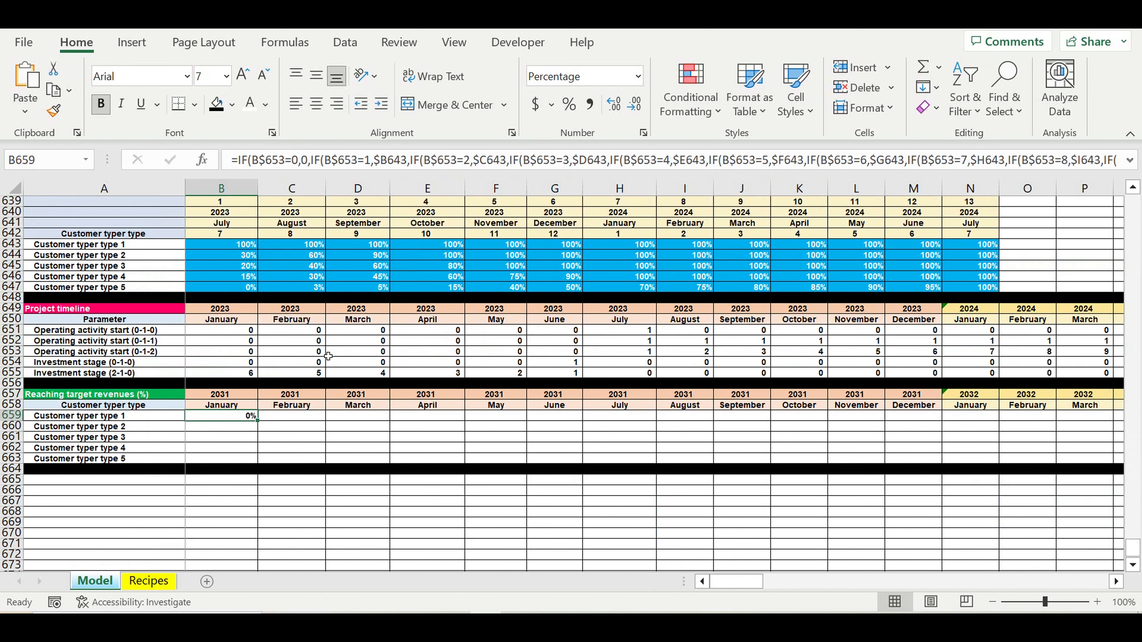
left_click_drag(258, 420, 1025, 450)
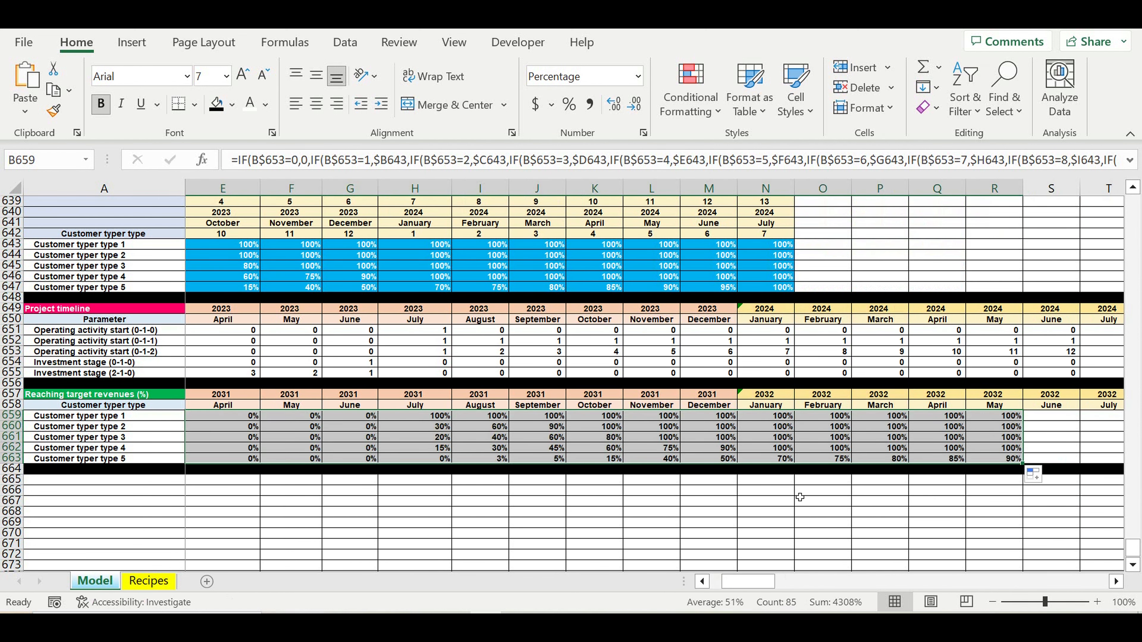
left_click(728, 518)
left_click_drag(550, 419, 1048, 454)
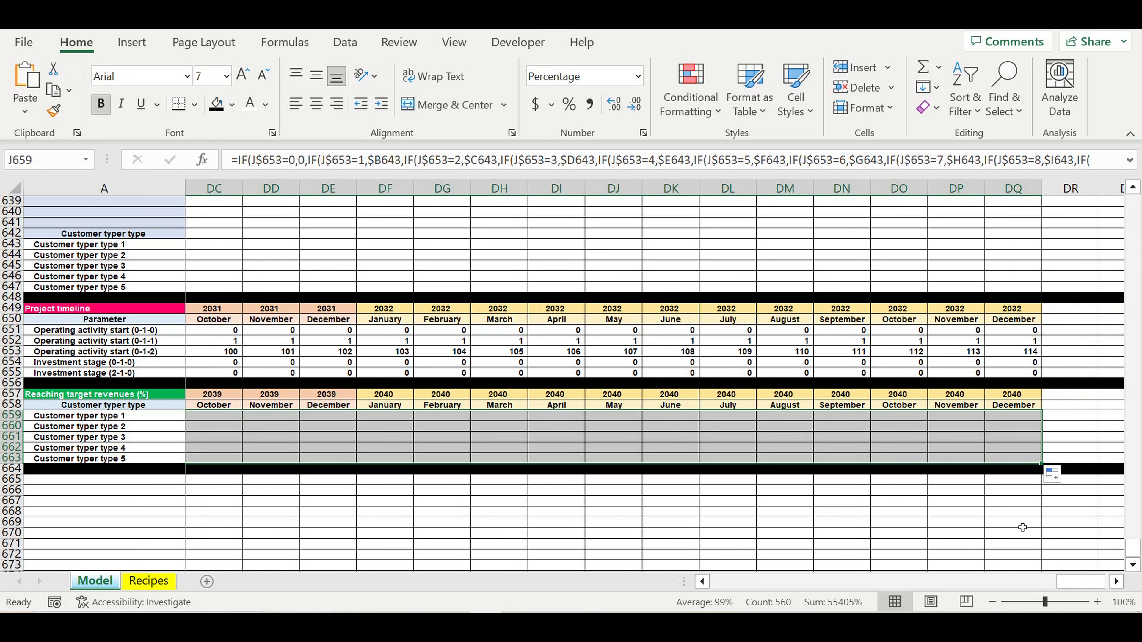
left_click(950, 513)
left_click_drag(1080, 581, 499, 595)
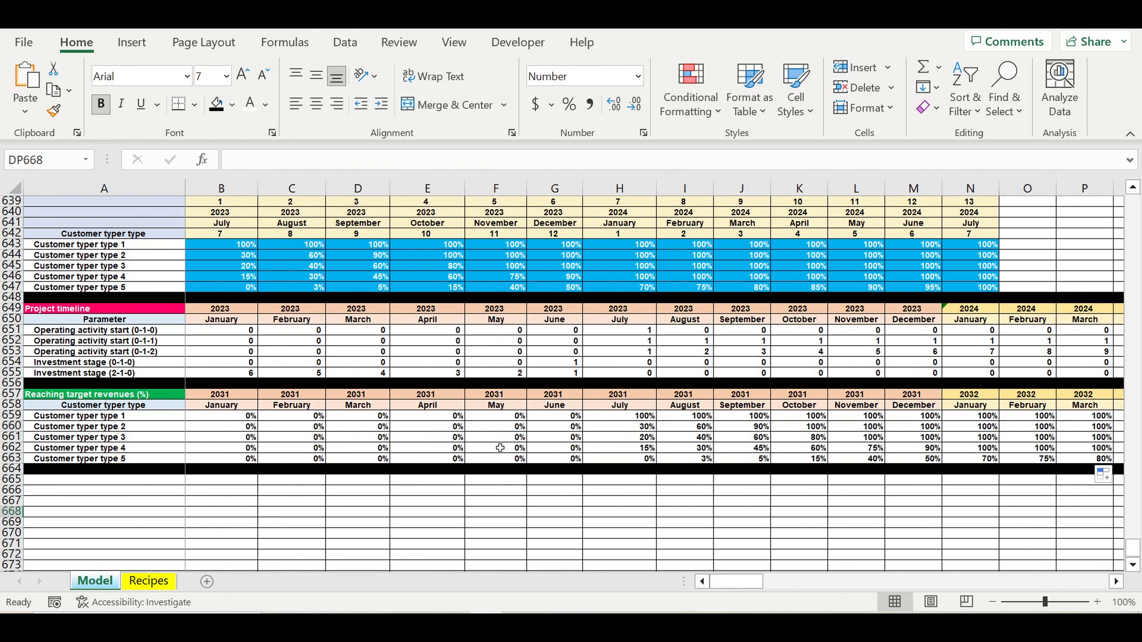
Step: Link the first year of the Reaching target revenues (%) header, B657, to the Project timeline year in B649
left_click(222, 394)
type("=")
left_click(221, 309)
key("Return")
left_click(273, 462)
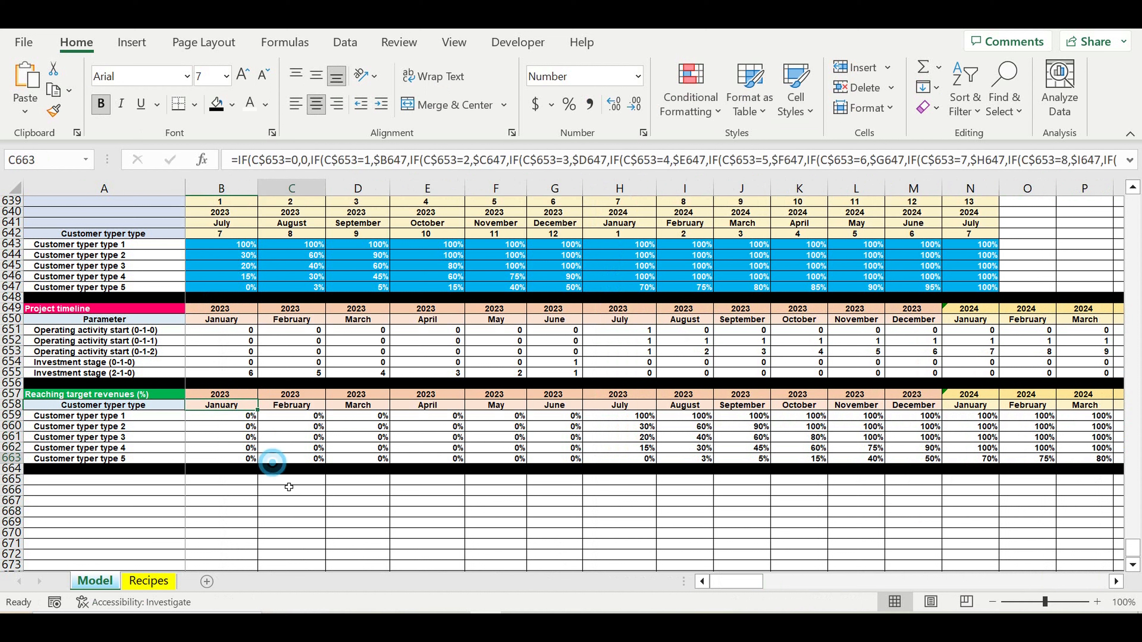
left_click(240, 521)
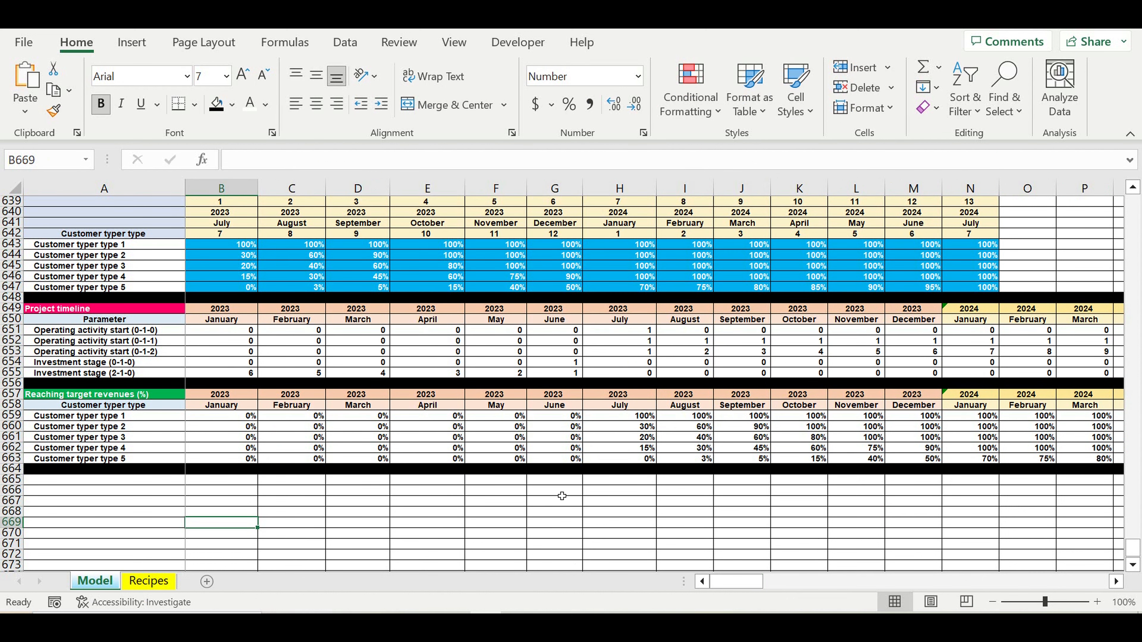
Step: Set the Operating activity start month to April and review the percentages in the Reaching target revenues (%) section
scroll(389, 399, "up", 2)
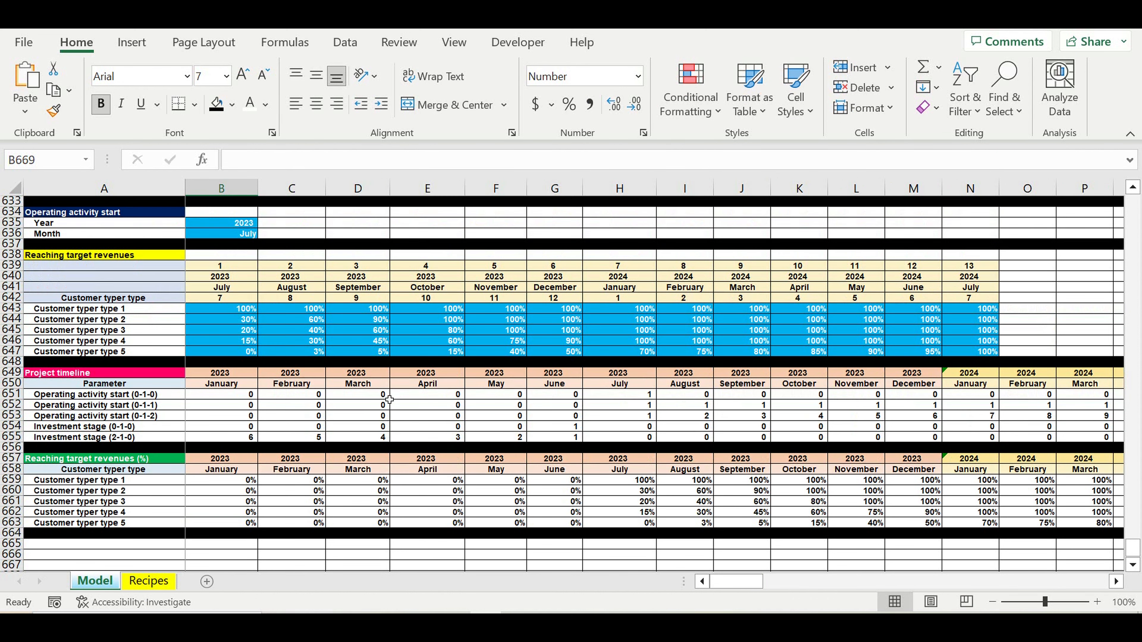
left_click(219, 235)
left_click(264, 235)
left_click(225, 281)
left_click(555, 513)
left_click_drag(440, 484, 910, 523)
Step: Set the first-month target for customer type 5 in B647 to 1%, and open its second-month value in C647 for editing
left_click(224, 351)
type("1")
key("Tab")
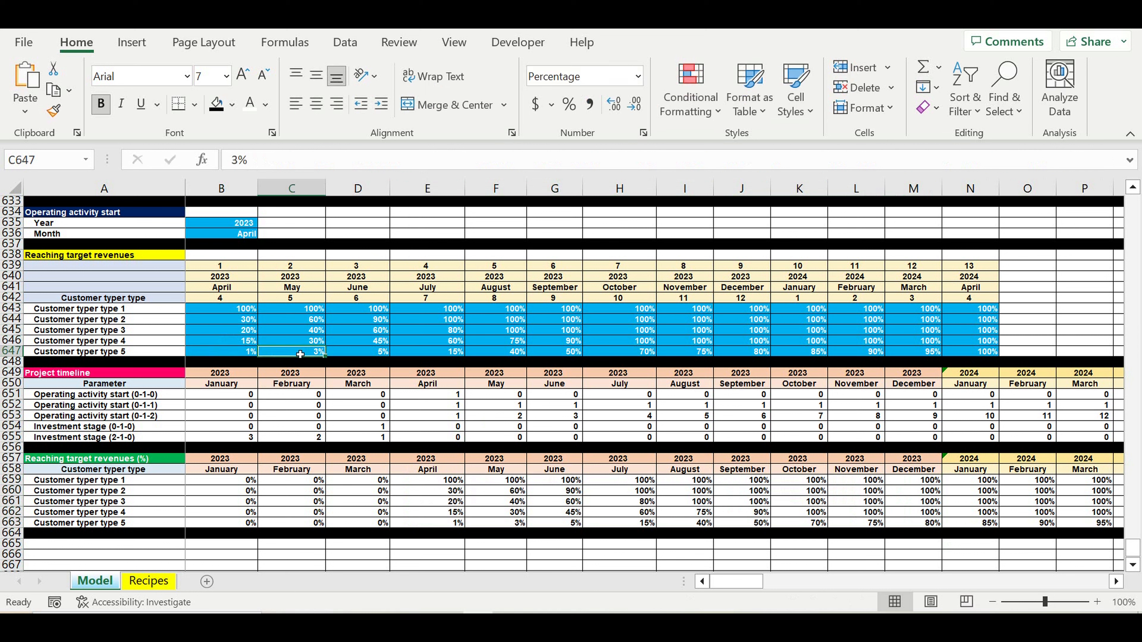
left_click(439, 523)
left_click(296, 355)
key("F2")
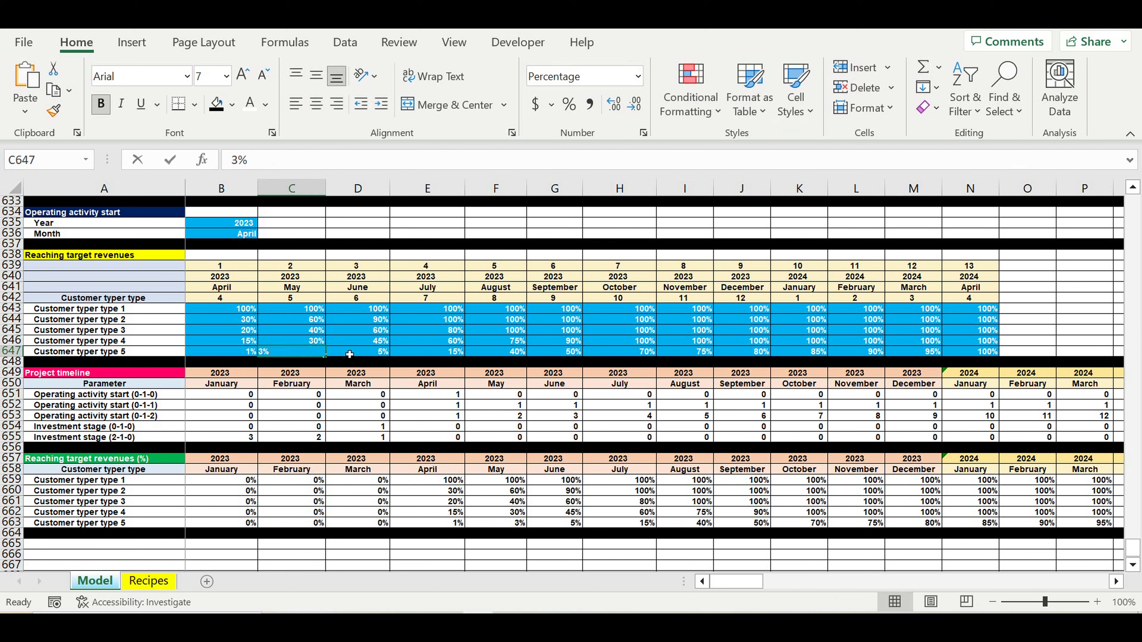
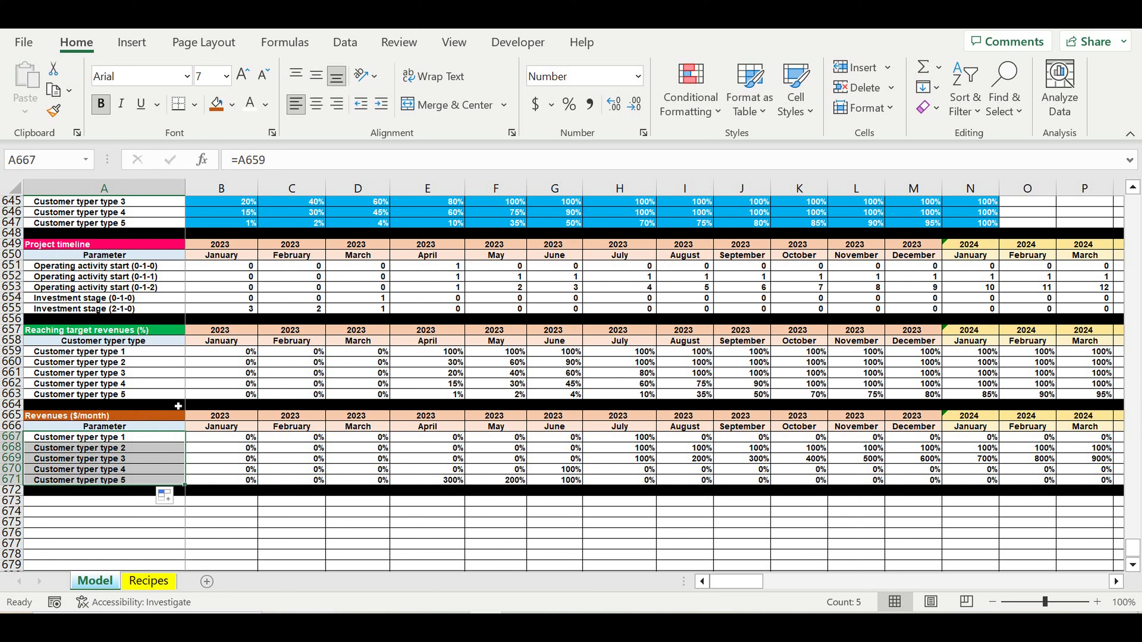
Step: Link the Revenues ($/month) header in A666 to A658 and clear the copied values in B667:E671
left_click(117, 428)
type("=")
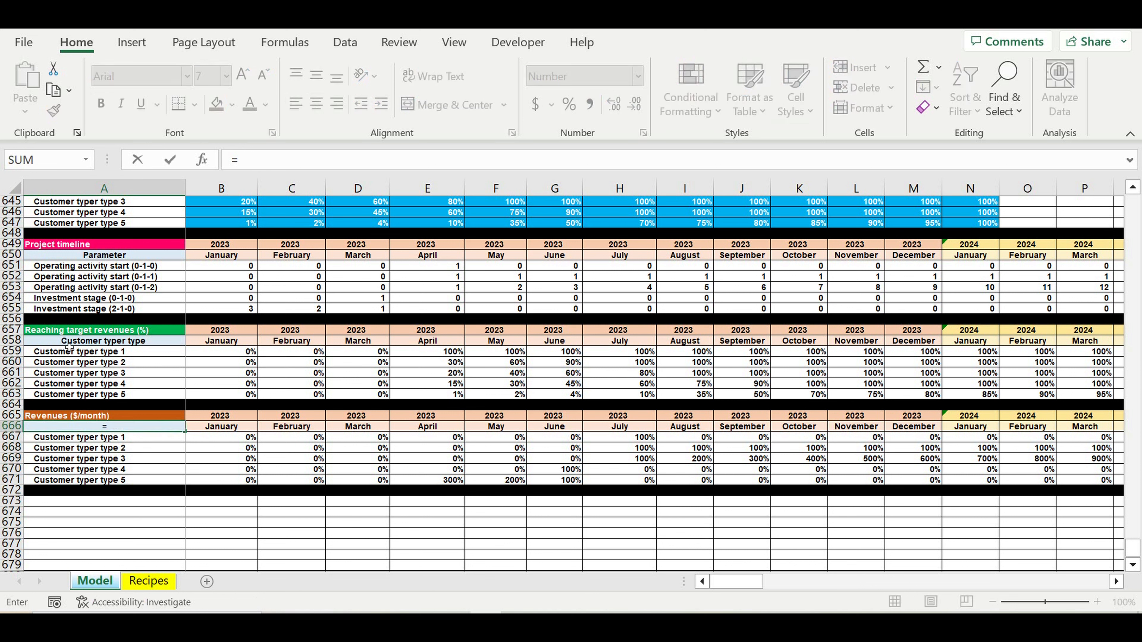
left_click(68, 342)
key("Return")
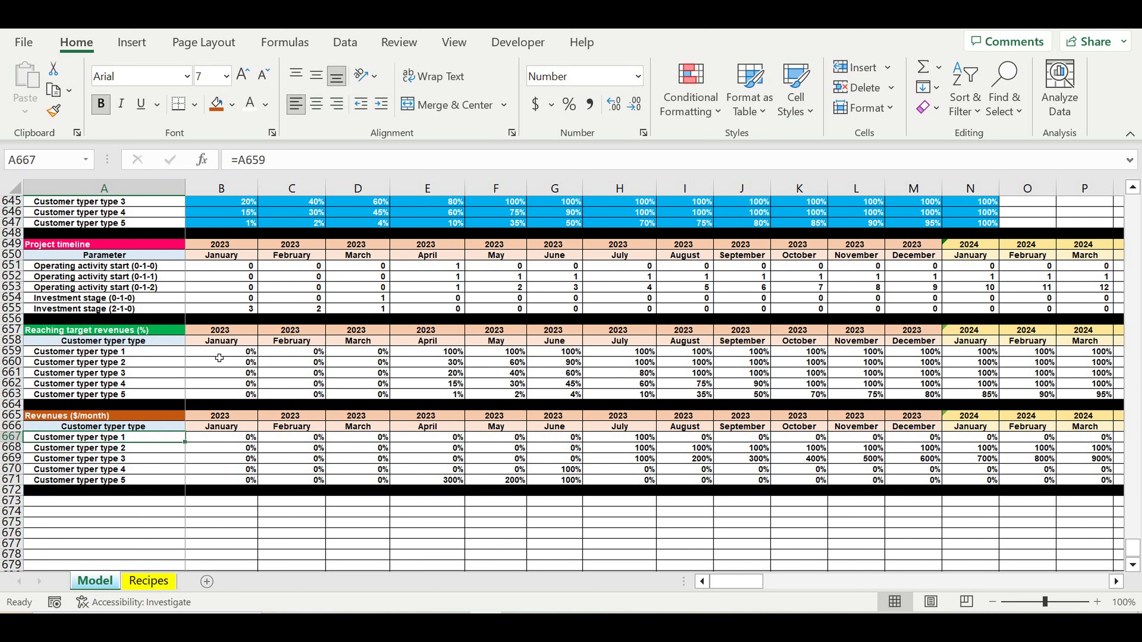
left_click_drag(221, 437, 426, 480)
key("Delete")
Step: Start the B667 formula with a reference to customer type 1's final monthly revenue in I123 of the Customers table
left_click(222, 437)
type("=")
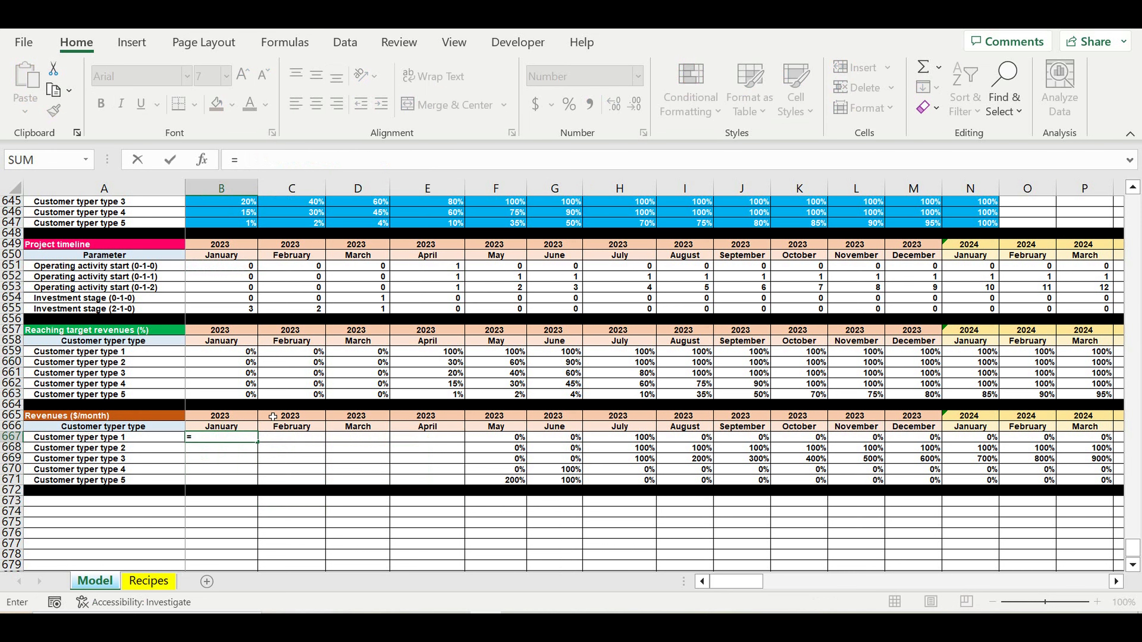
scroll(273, 405, "up", 15)
scroll(925, 253, "up", 3)
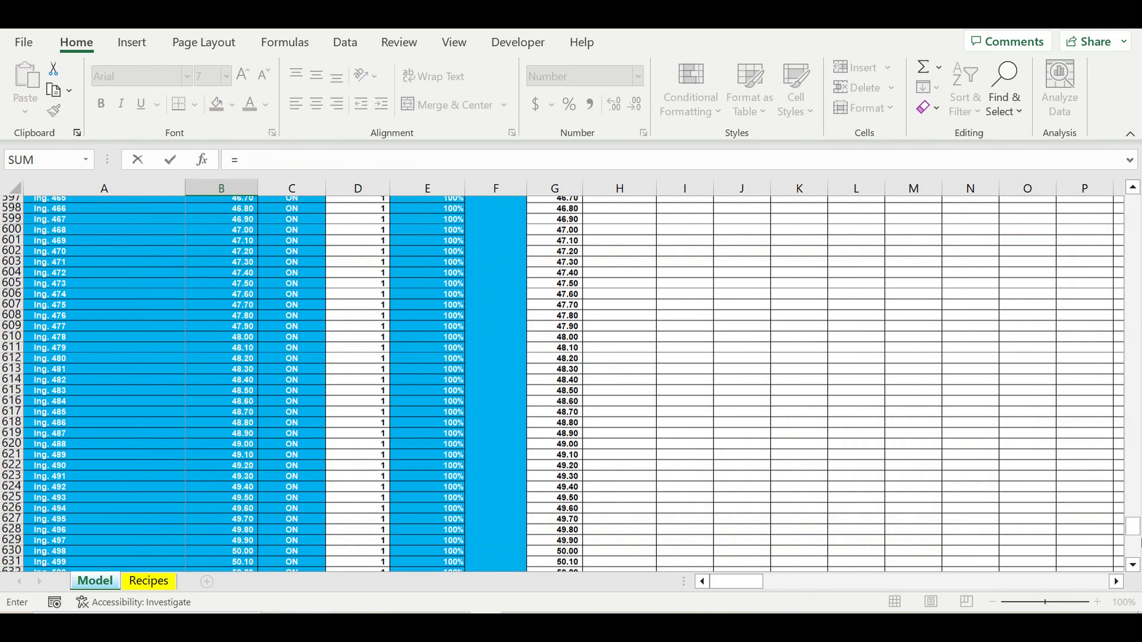
left_click_drag(1133, 525, 1134, 201)
scroll(667, 438, "down", 20)
left_click(703, 460)
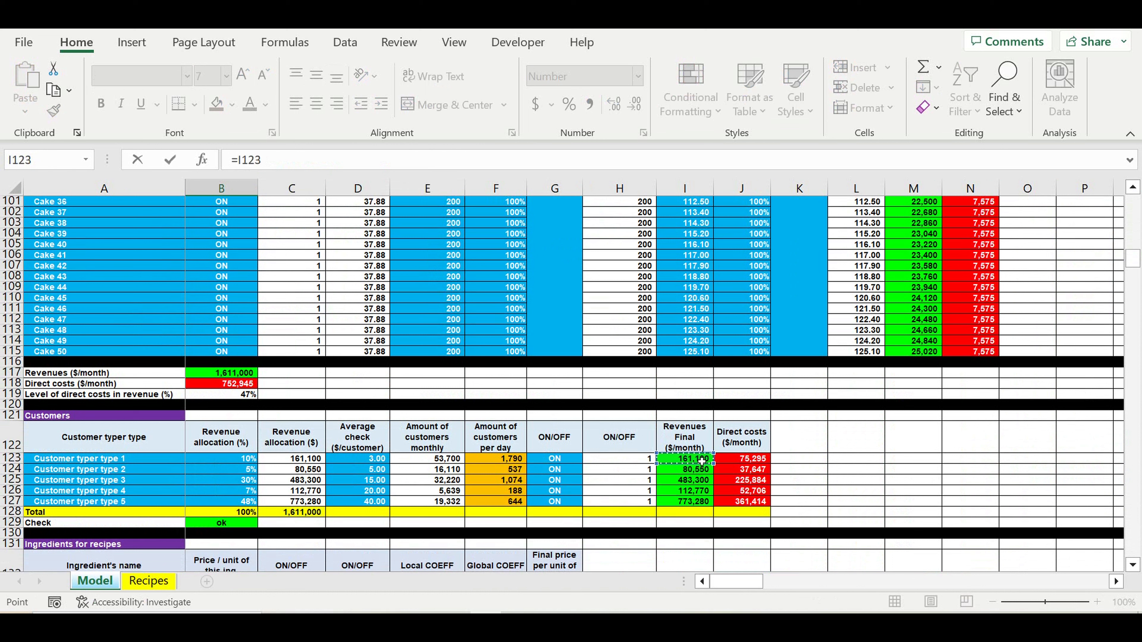
Step: Complete the B667 formula as =$I123*B659, multiplying customer type 1's final revenue by its January 2023 target percentage
left_click(237, 161)
type("$")
key("End")
type("*")
scroll(363, 337, "down", 9)
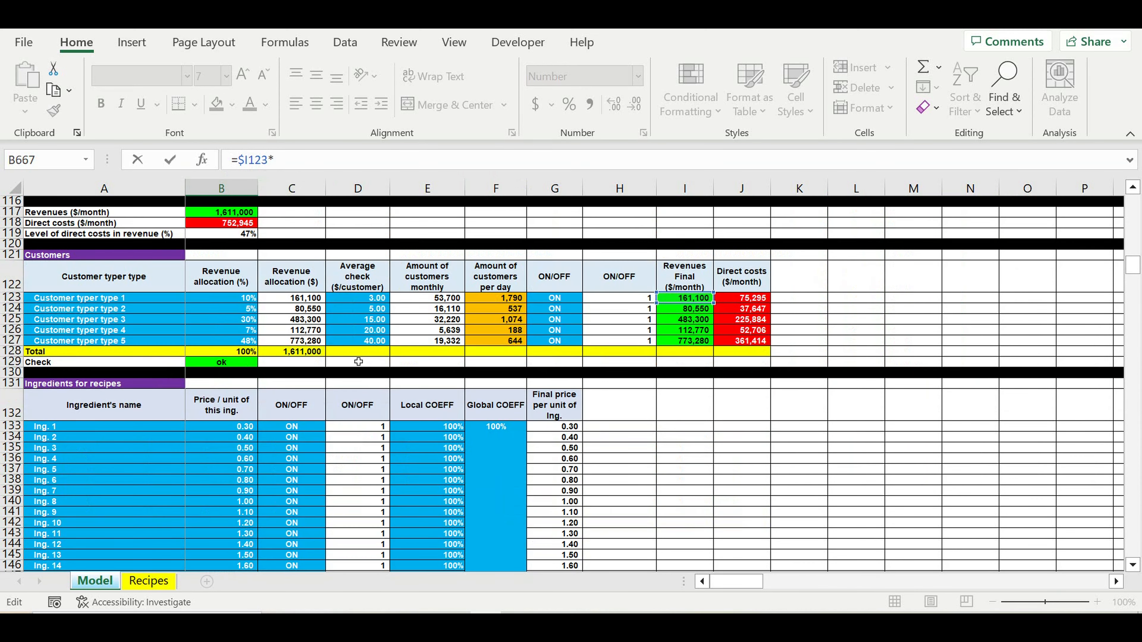
left_click_drag(1132, 275, 1132, 549)
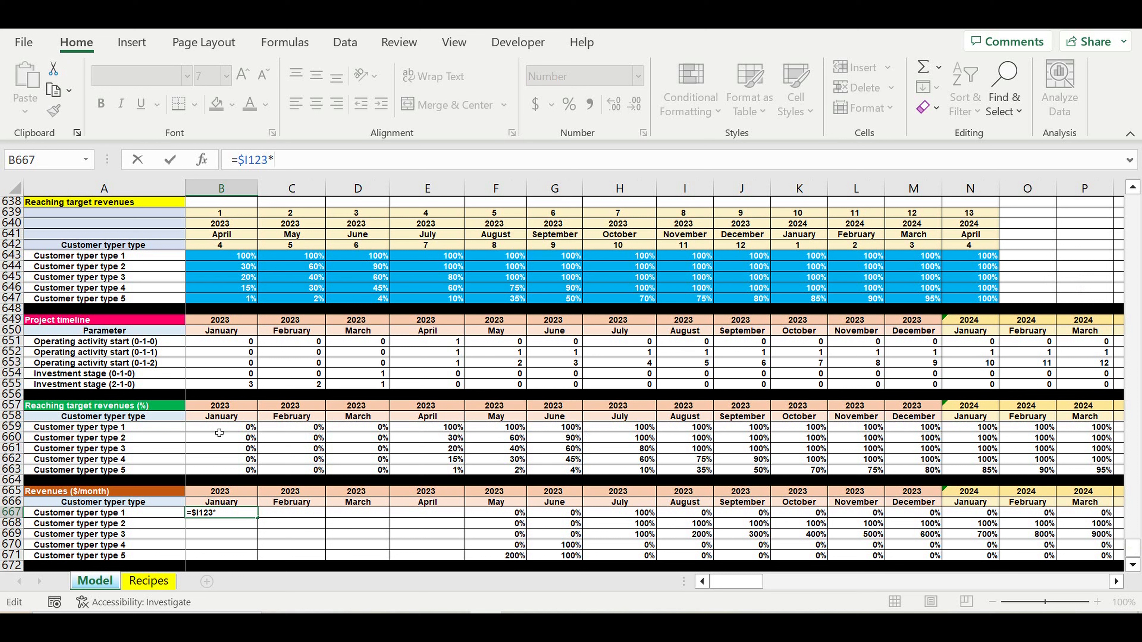
left_click(219, 433)
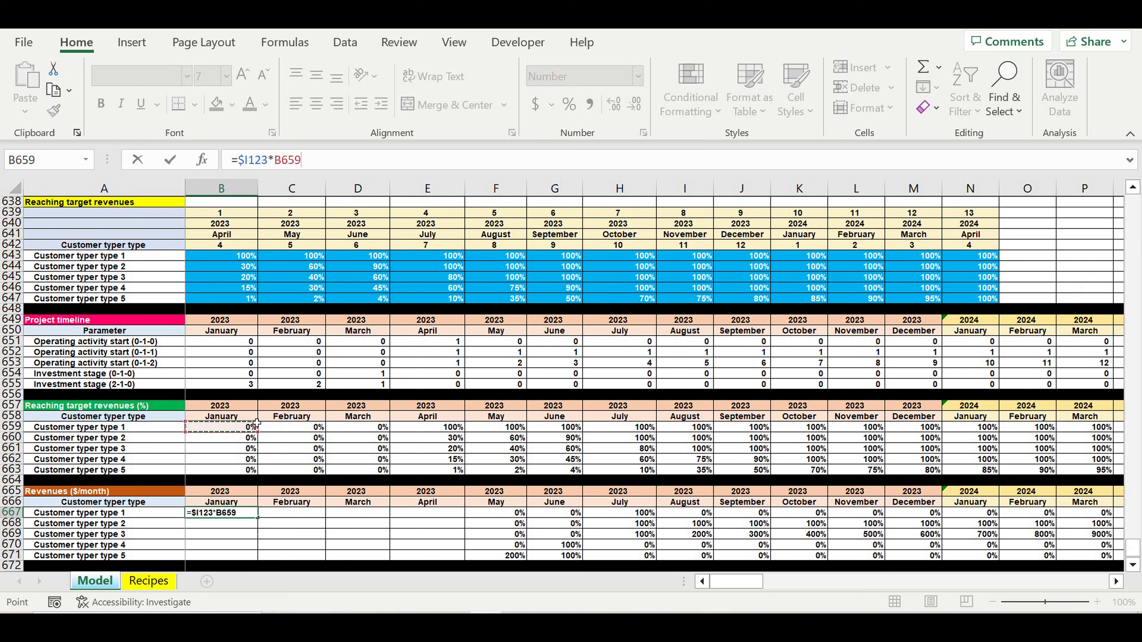
key("Return")
Step: Fill the B667 formula over all five customer types and every month through December 2032, range B667:DQ671
scroll(307, 451, "down", 4)
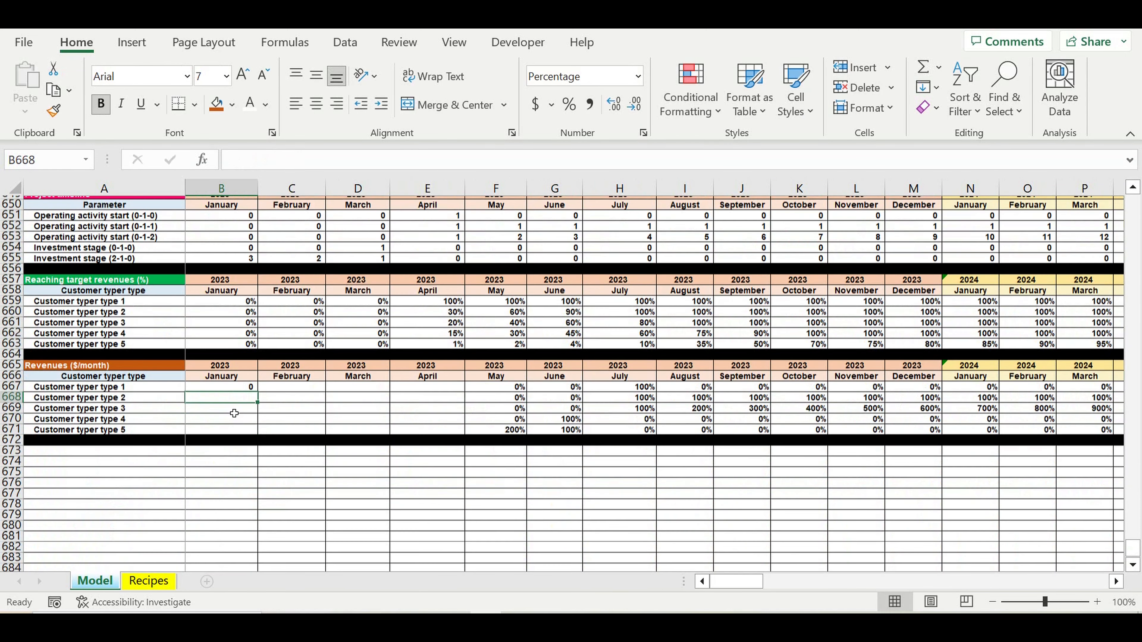
left_click(244, 387)
left_click_drag(257, 389, 1039, 413)
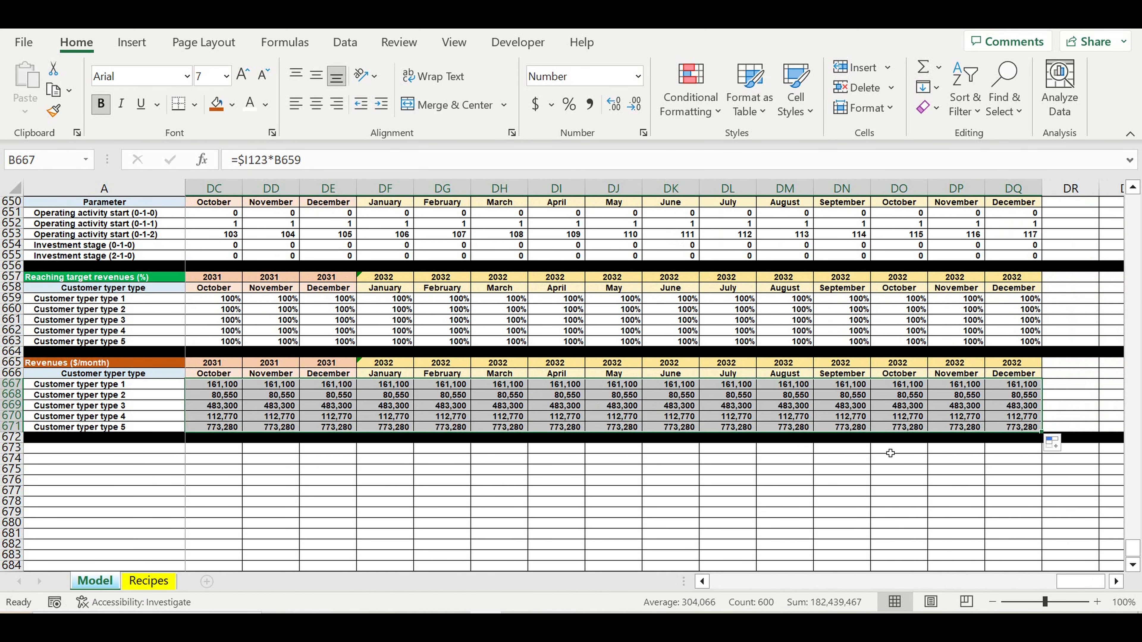
left_click(836, 469)
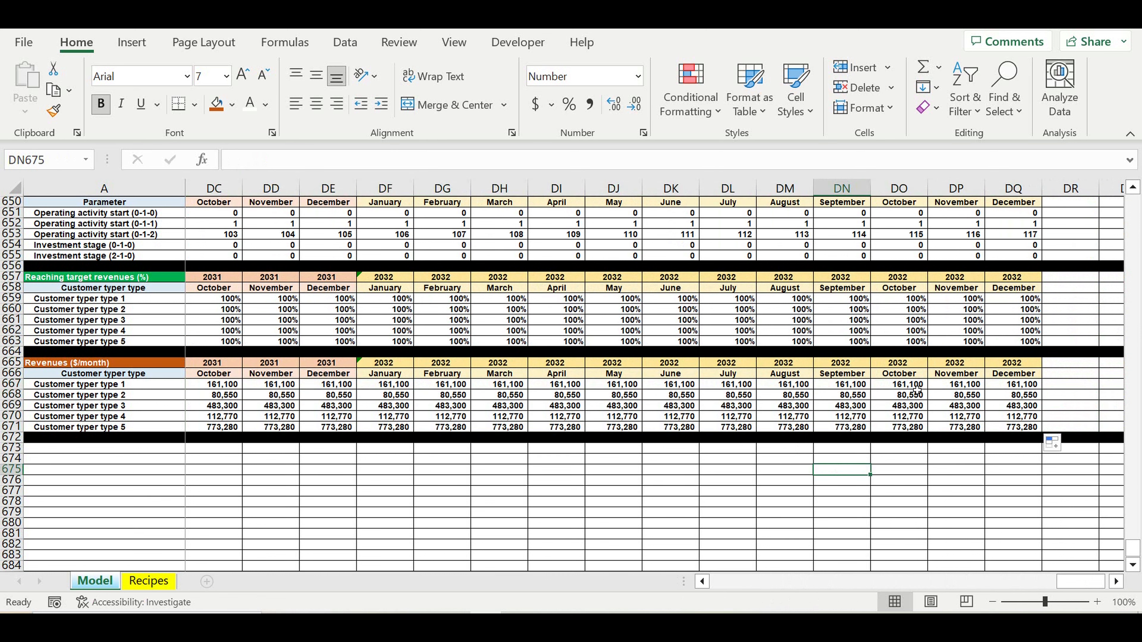
Step: Sum the October 2032 revenues in DO667:DO671 and compare them with the revenue total in the Customers table
left_click_drag(911, 386, 917, 432)
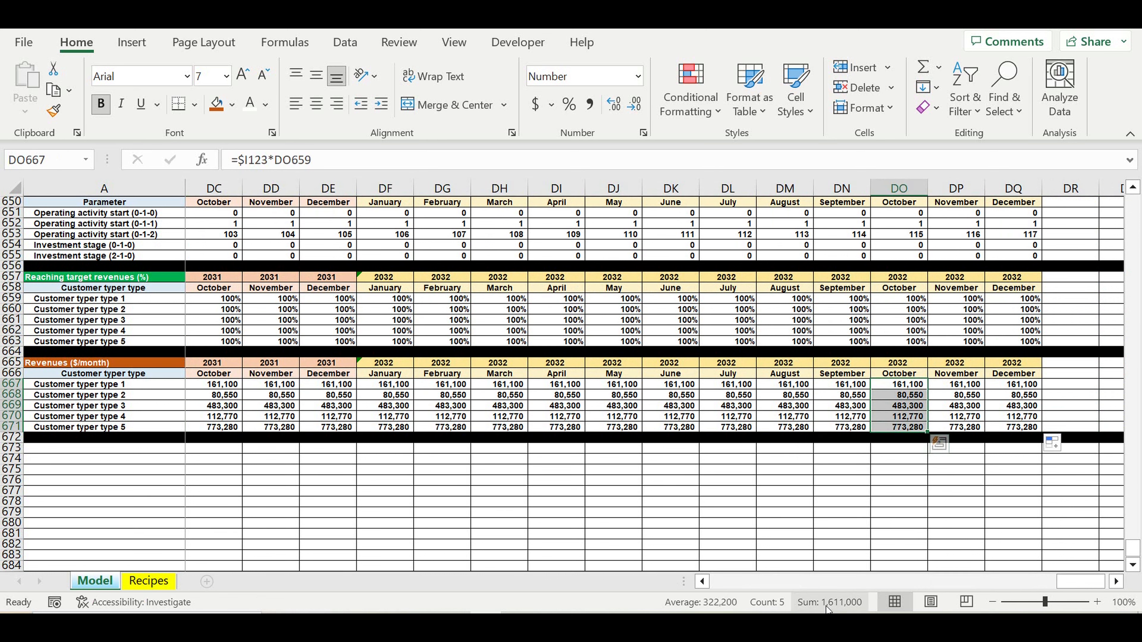
left_click_drag(1080, 580, 736, 581)
left_click_drag(1132, 548, 1132, 203)
scroll(757, 288, "up", 1)
scroll(757, 391, "down", 8)
scroll(750, 446, "down", 6)
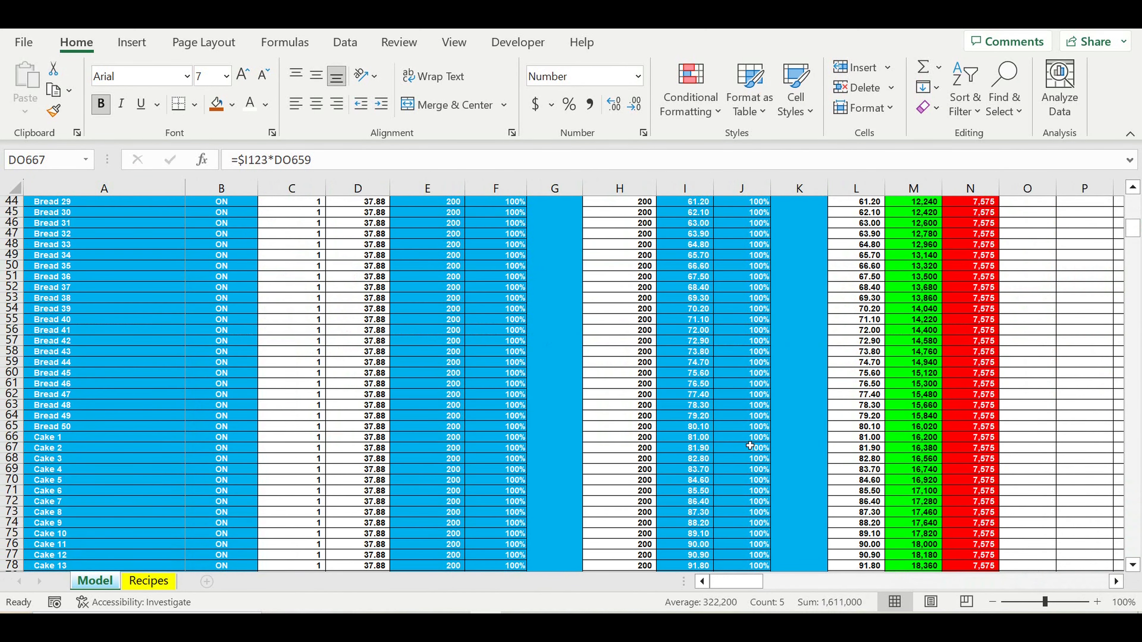
scroll(750, 445, "down", 7)
scroll(750, 451, "down", 17)
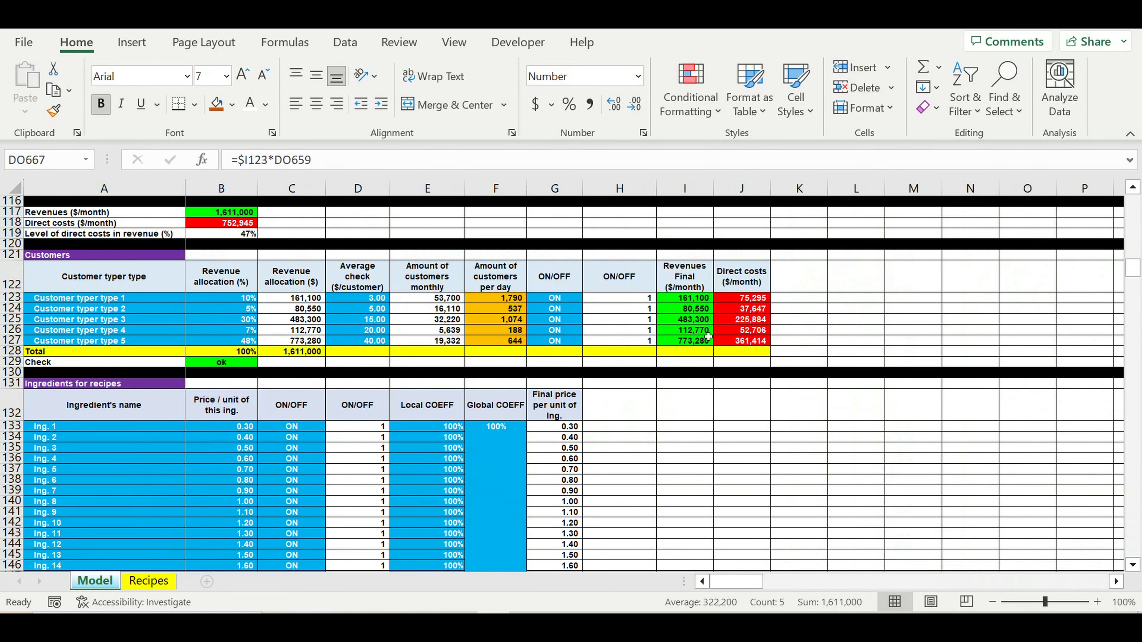
Step: Examine the Revenues Final ($/month) column and the revenue allocation total in the Customers table
left_click_drag(684, 330, 684, 372)
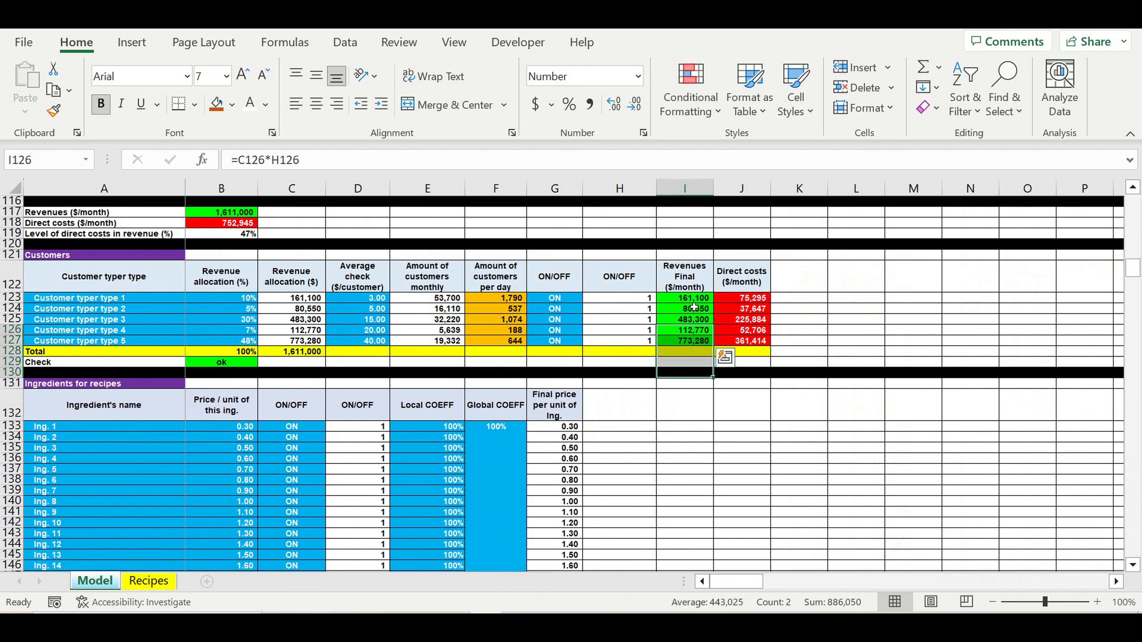
key("shift+Up")
key("shift+Up")
key("shift+Up")
key("shift+Up")
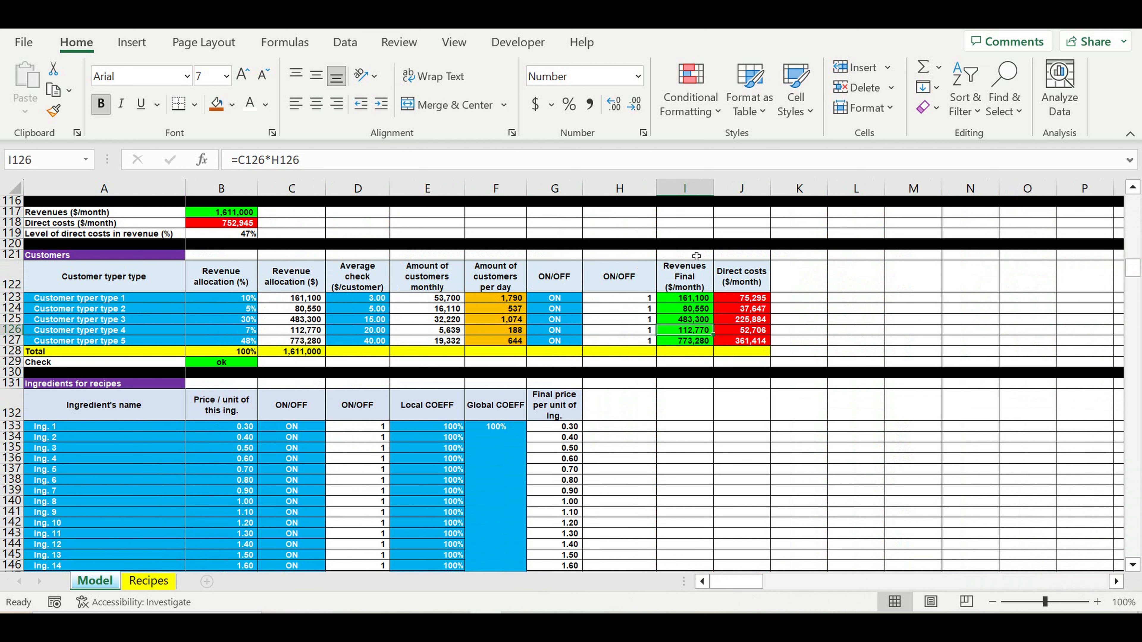
left_click(692, 274)
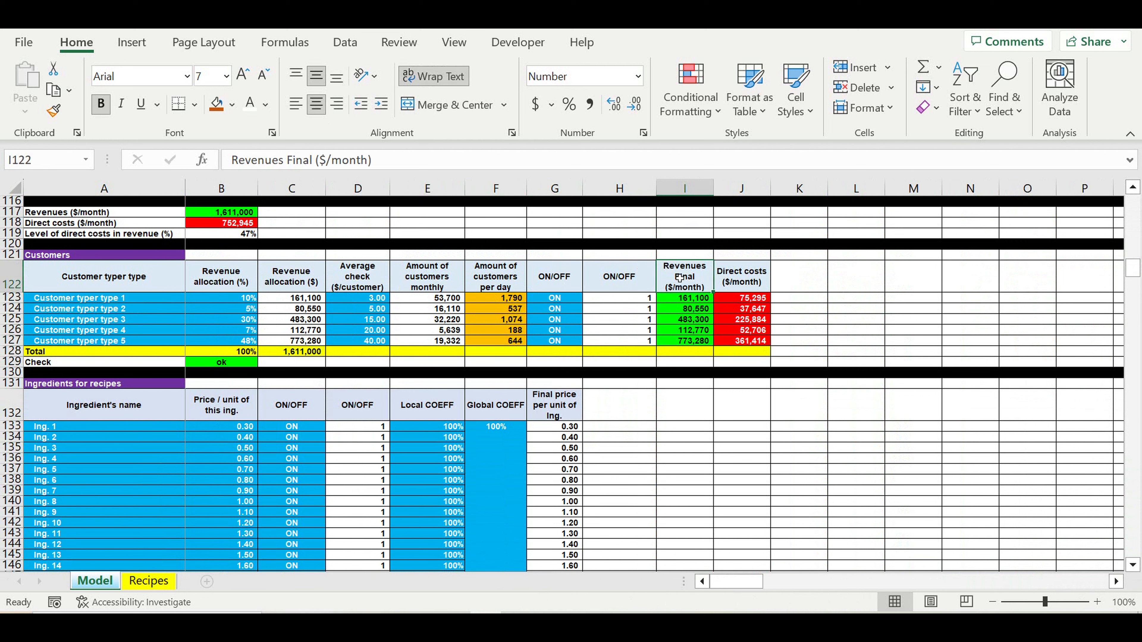
key("Down")
key("Down")
key("Down")
key("Down")
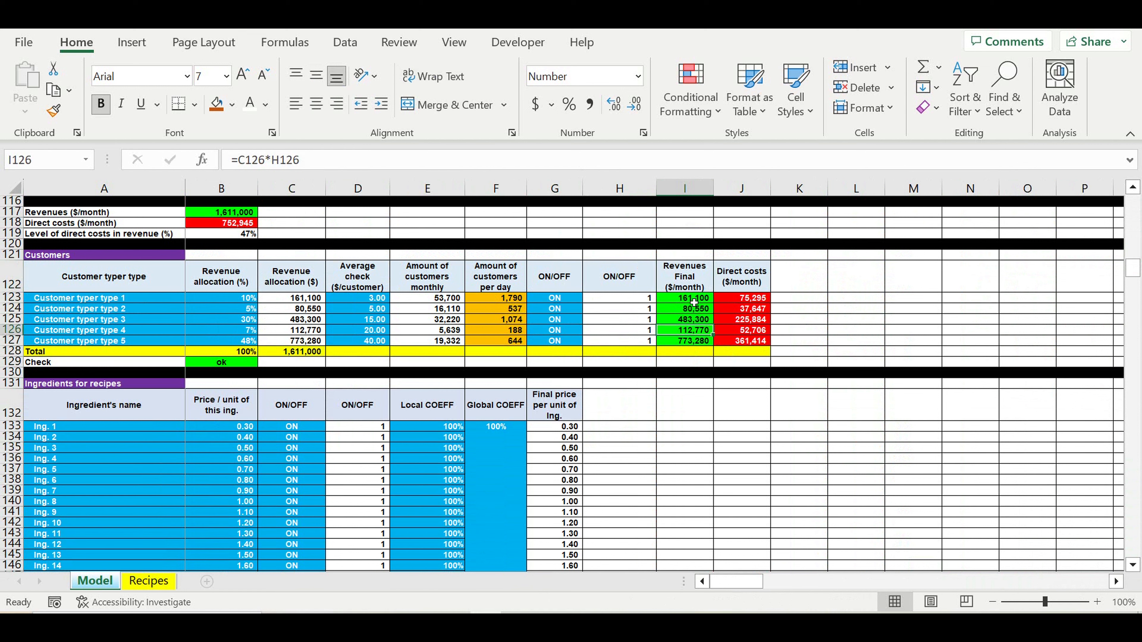
left_click(13, 330)
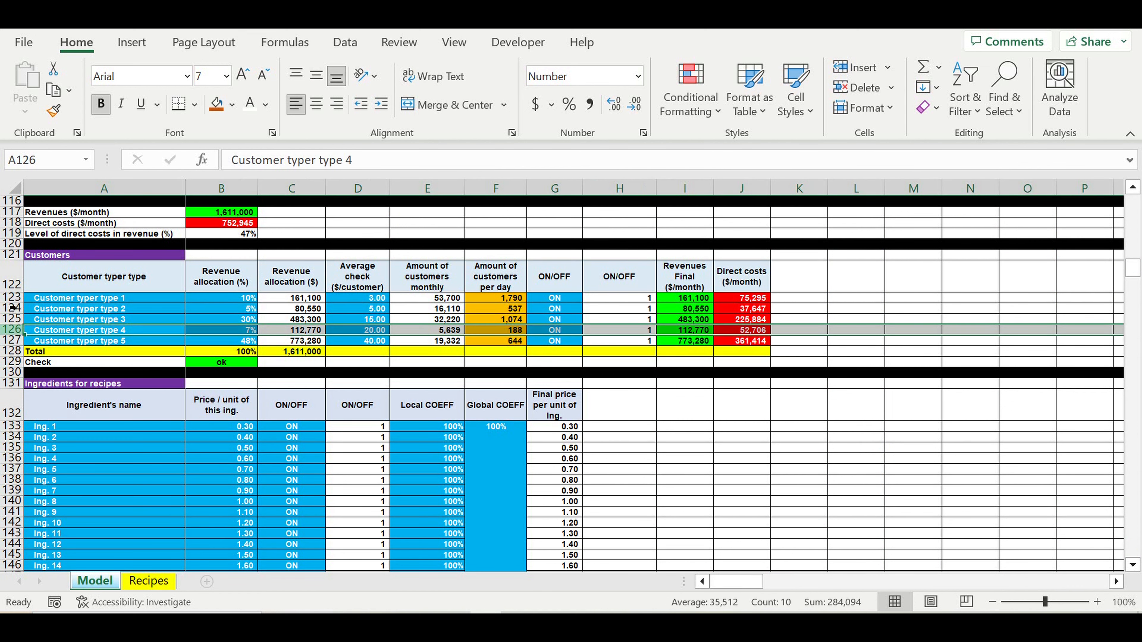
left_click(288, 396)
key("Up")
left_click(301, 355)
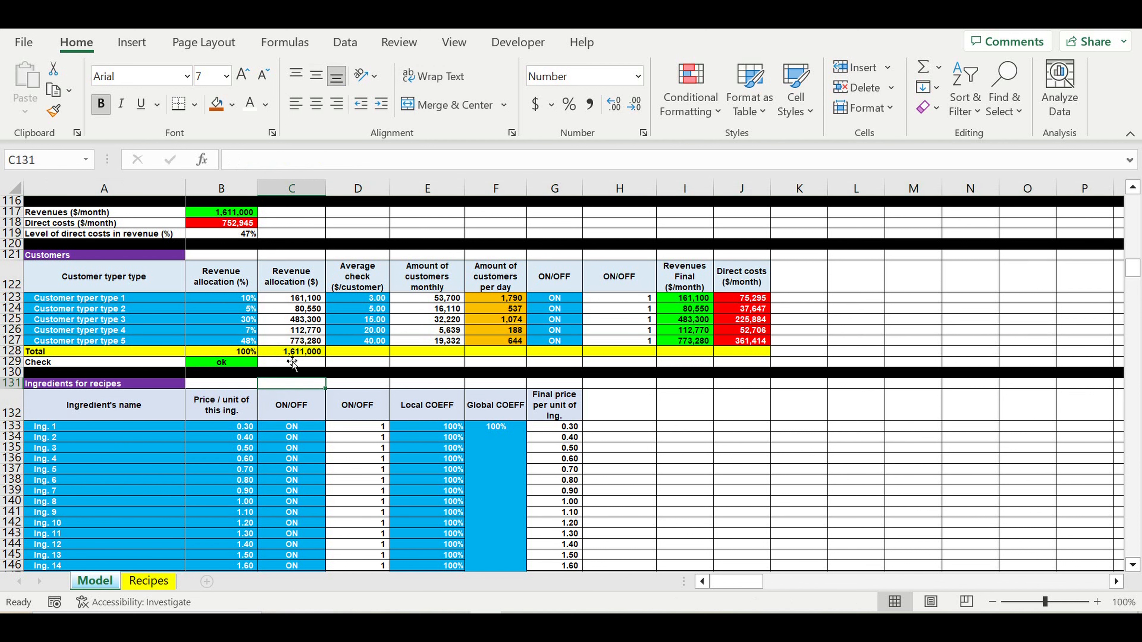
Step: Inspect the formulas behind the Revenues Final ($/month) values for the customer types
left_click(703, 300)
left_click_drag(702, 300, 699, 314)
left_click(695, 264)
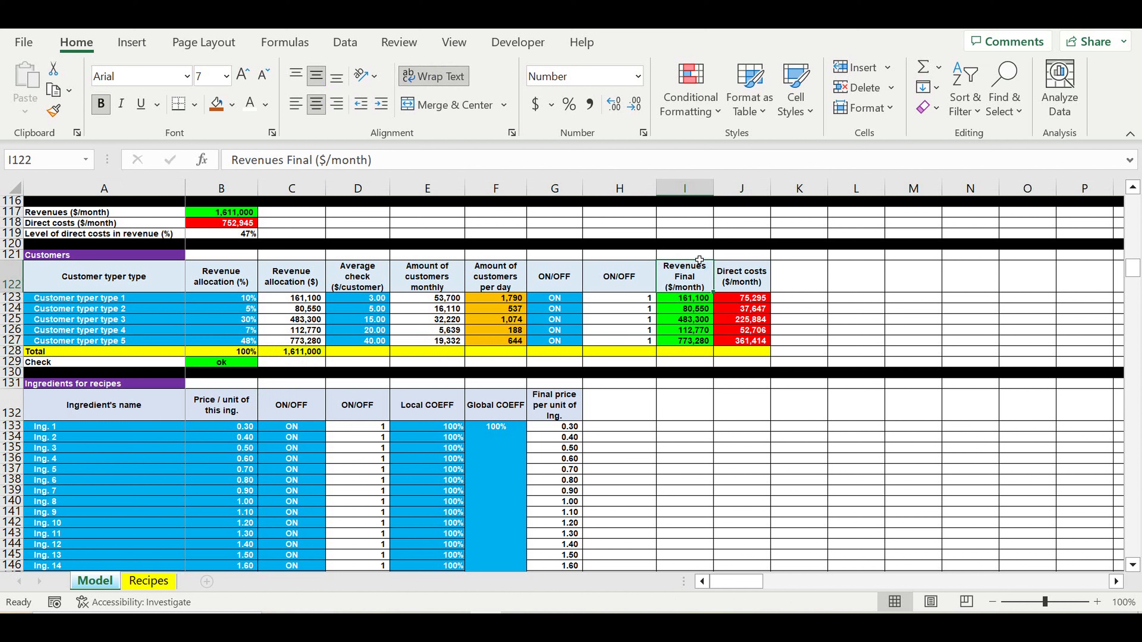
left_click(689, 300)
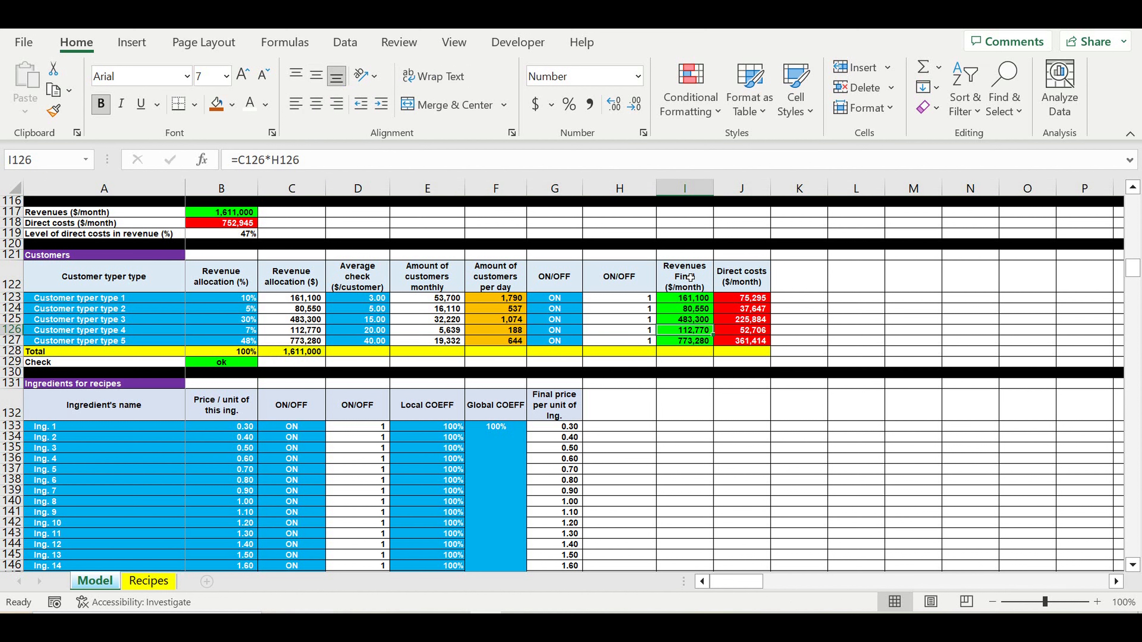
left_click(658, 166)
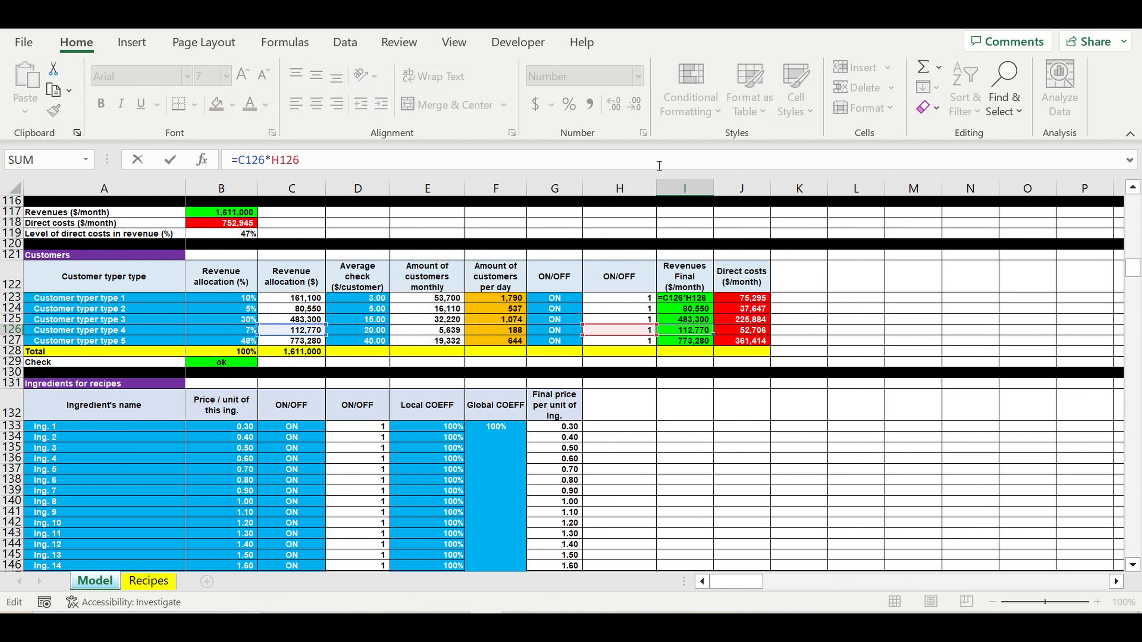
key("Return")
left_click_drag(701, 302, 698, 322)
left_click(686, 310)
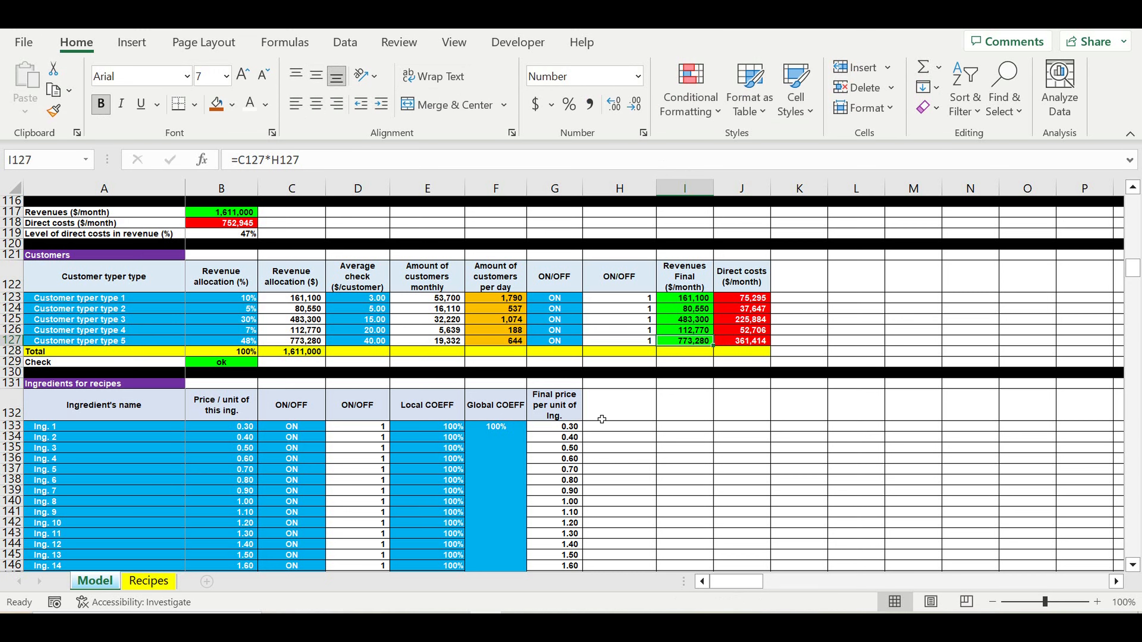
Step: Review the 2023 figures in the Revenues ($/month) section and sum the April and May revenues of all customer types
scroll(602, 419, "down", 14)
left_click_drag(1133, 291, 1133, 548)
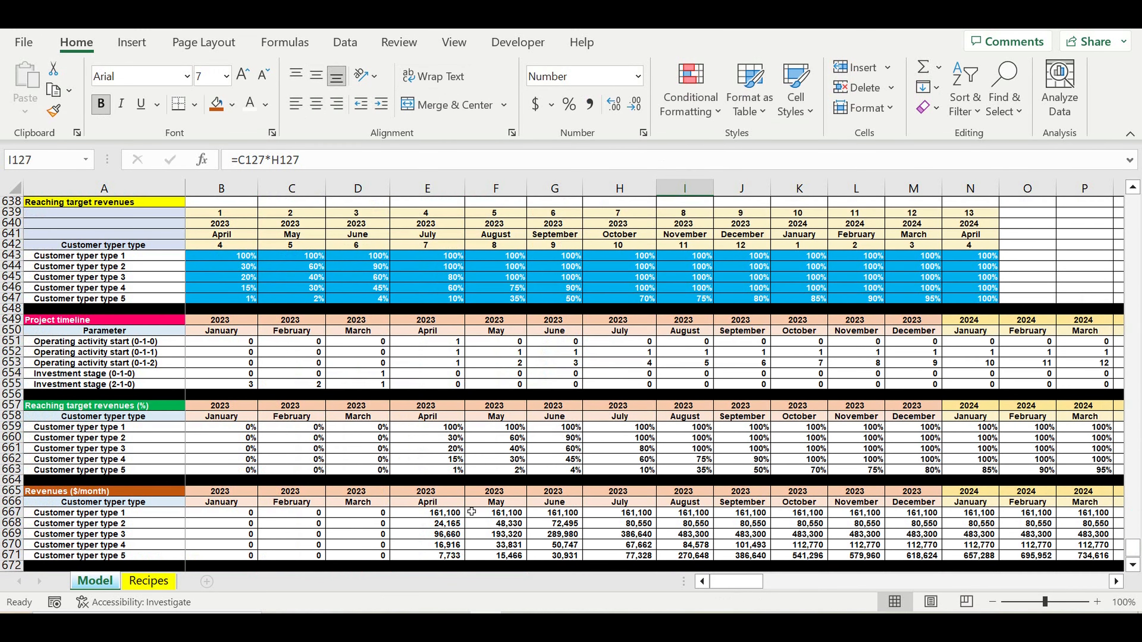
left_click(452, 513)
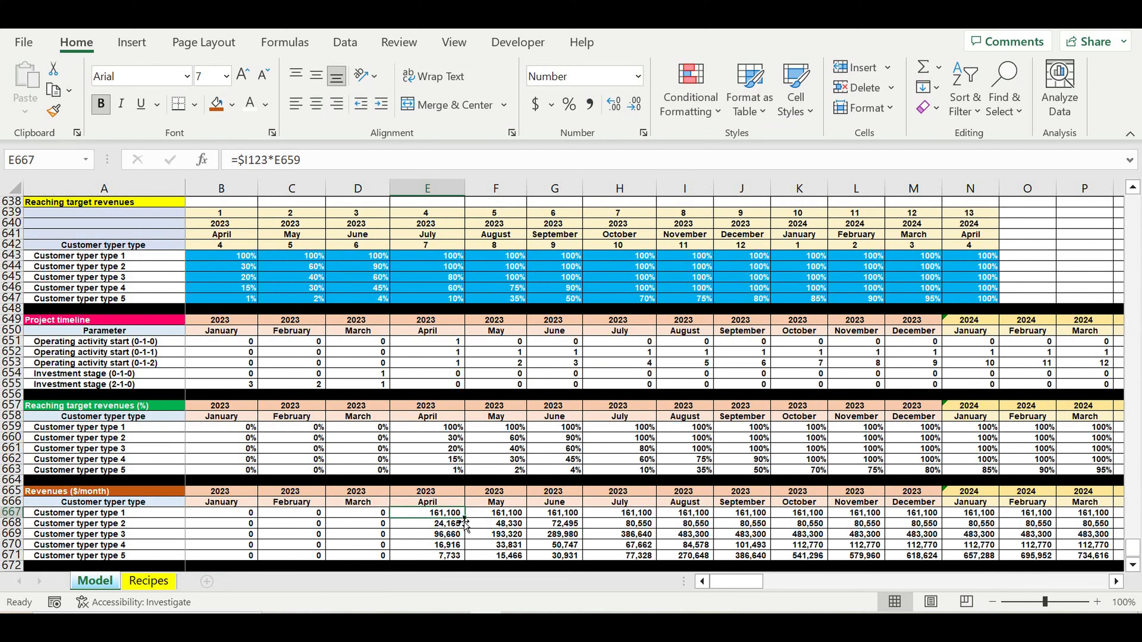
left_click_drag(445, 521, 849, 557)
left_click_drag(434, 516, 441, 559)
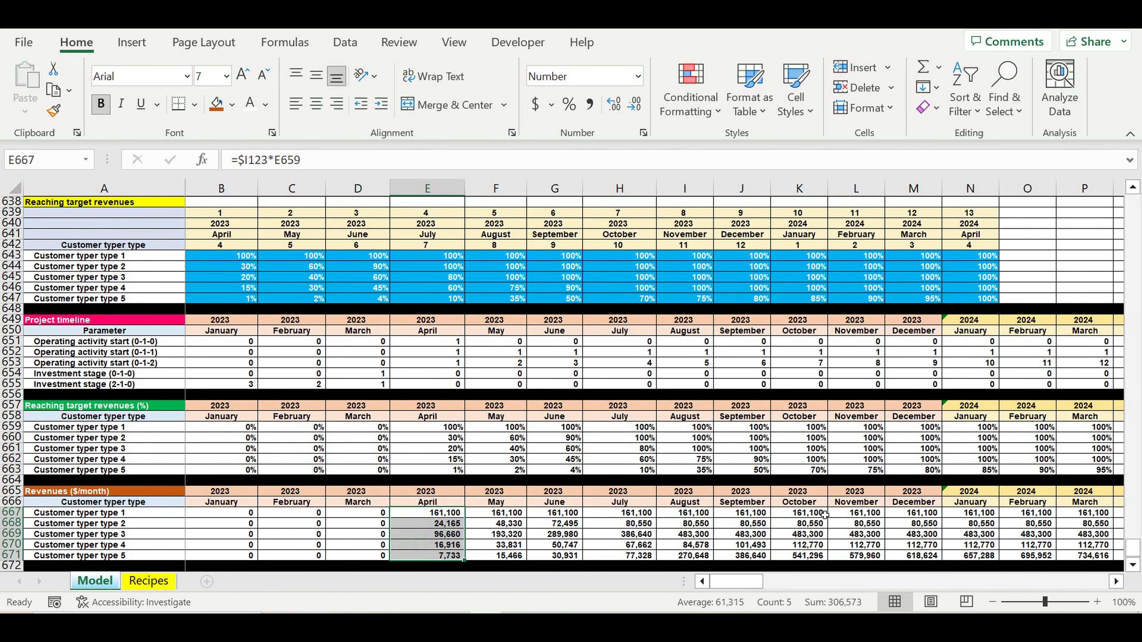
scroll(653, 444, "down", 3)
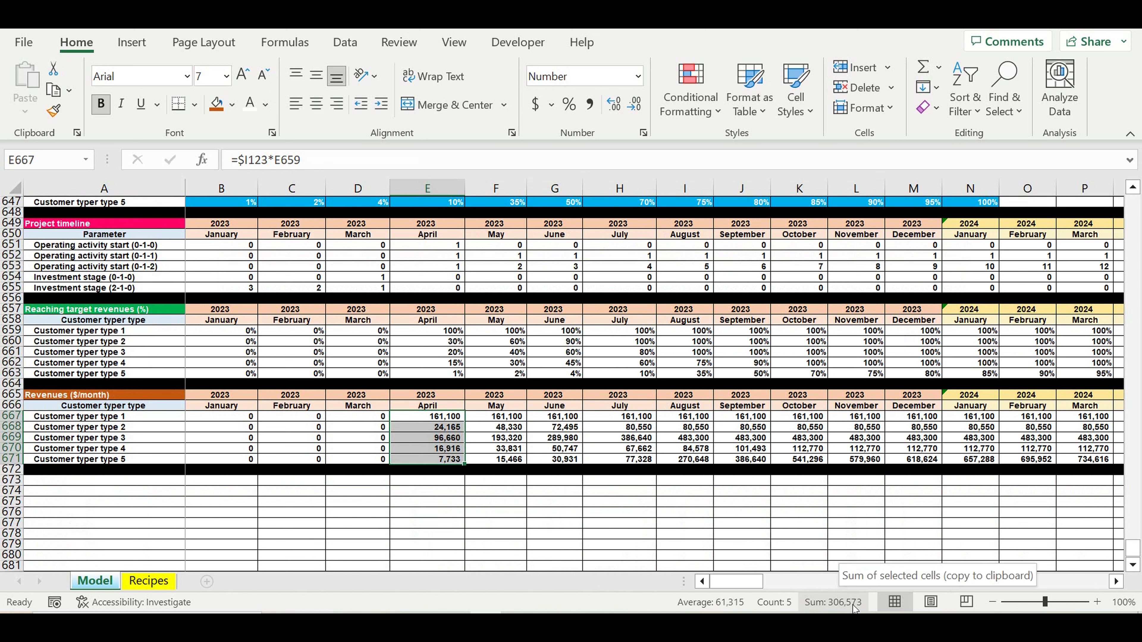
left_click_drag(494, 418, 501, 458)
Step: Compare the June to September 2023 revenues with the percentages in E659:I663 and the target inputs in B643:N647
left_click_drag(439, 331, 701, 378)
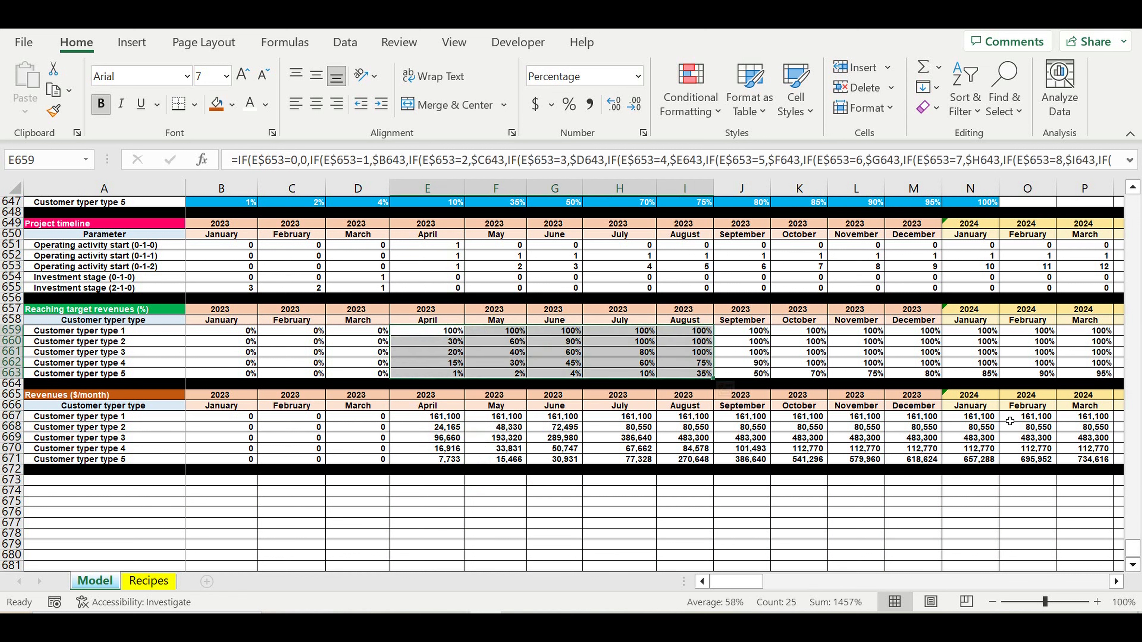
left_click_drag(1043, 418, 1044, 438)
left_click_drag(560, 414, 568, 460)
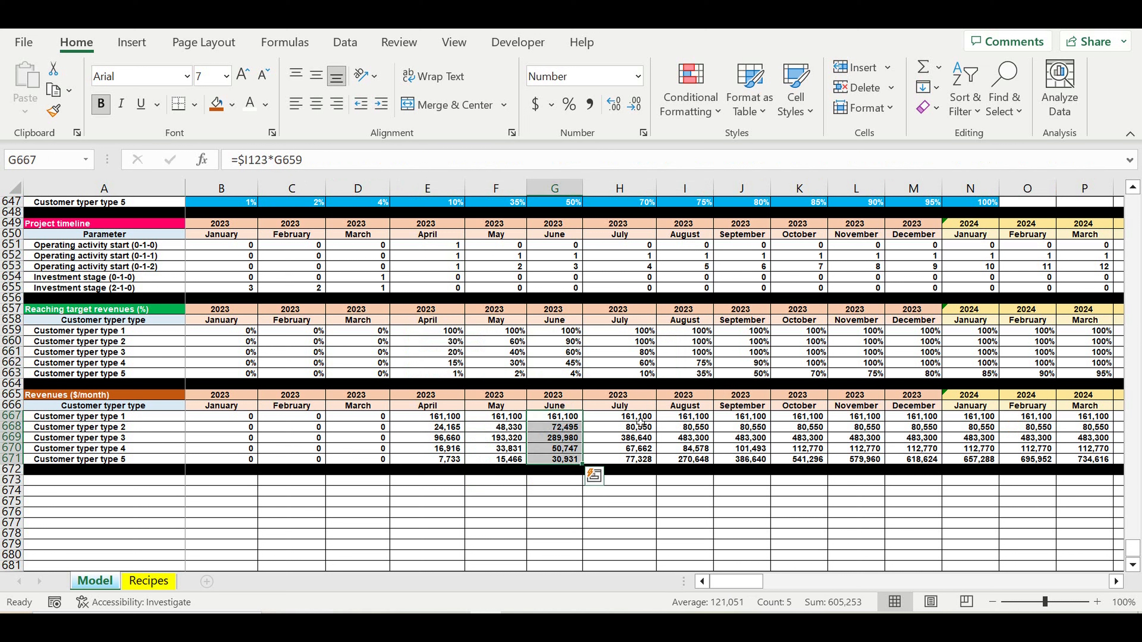
left_click_drag(640, 422, 643, 459)
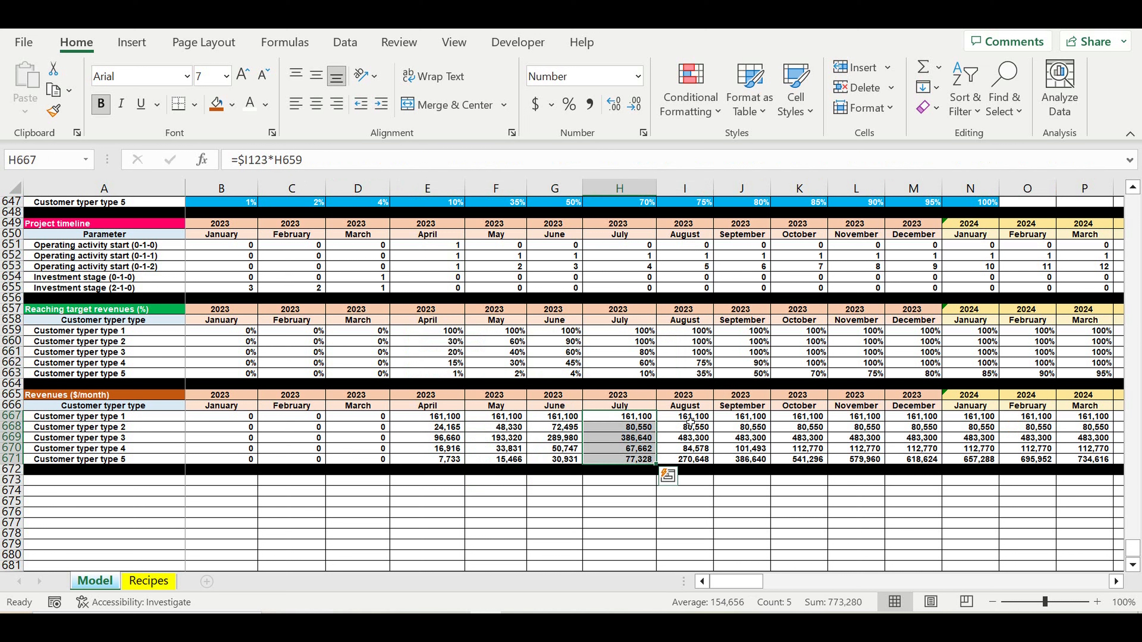
left_click_drag(698, 420, 694, 459)
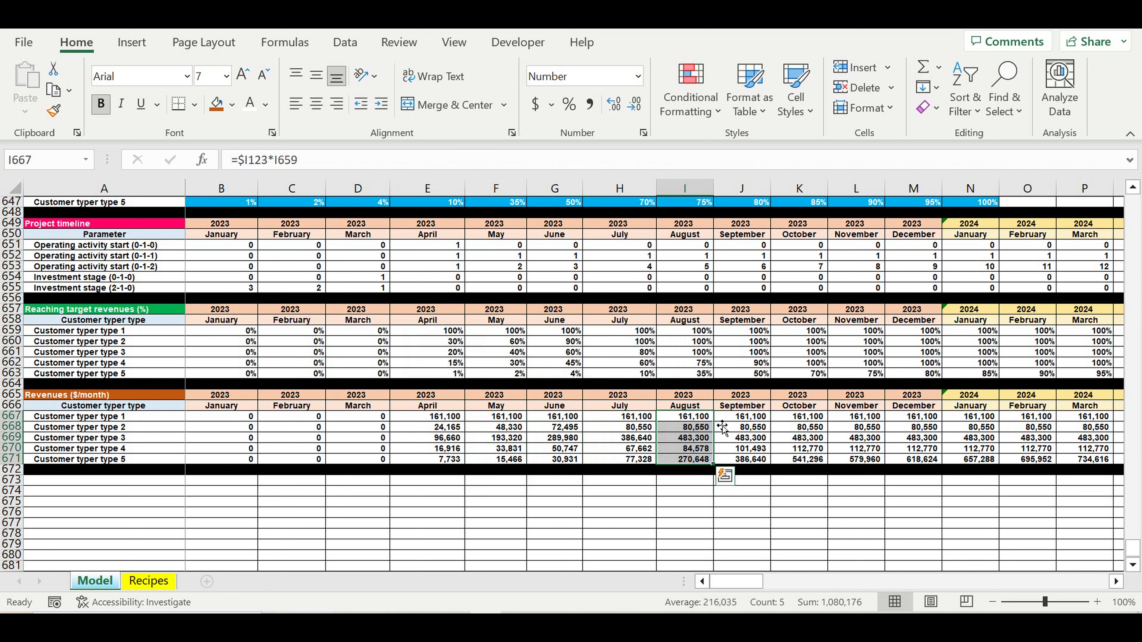
left_click_drag(753, 421, 758, 450)
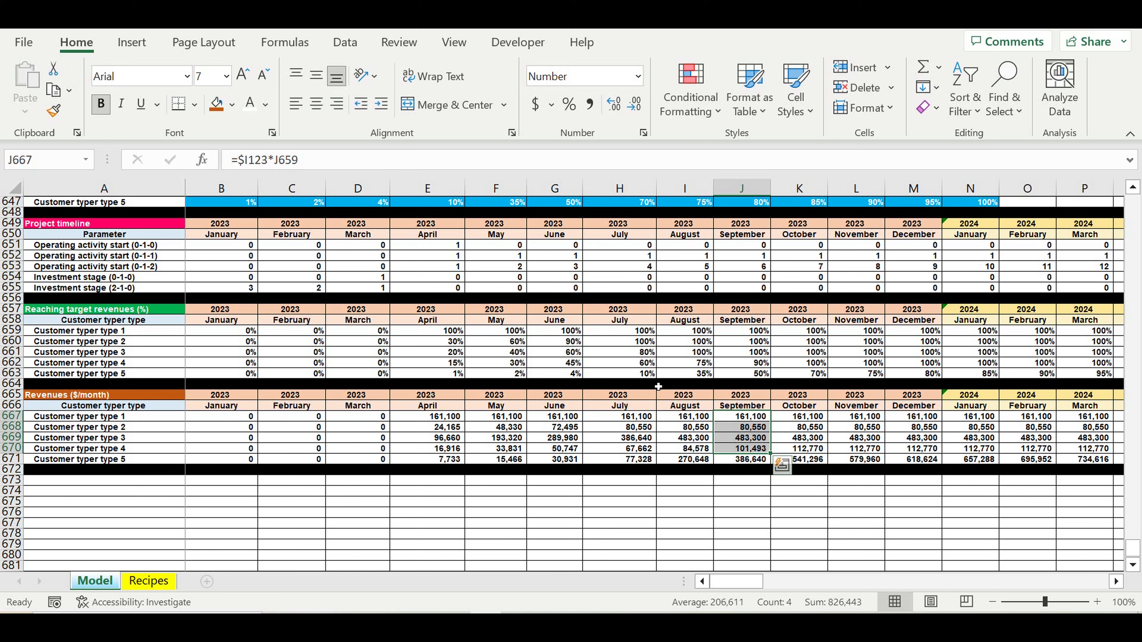
scroll(658, 387, "up", 3)
left_click_drag(221, 252, 971, 296)
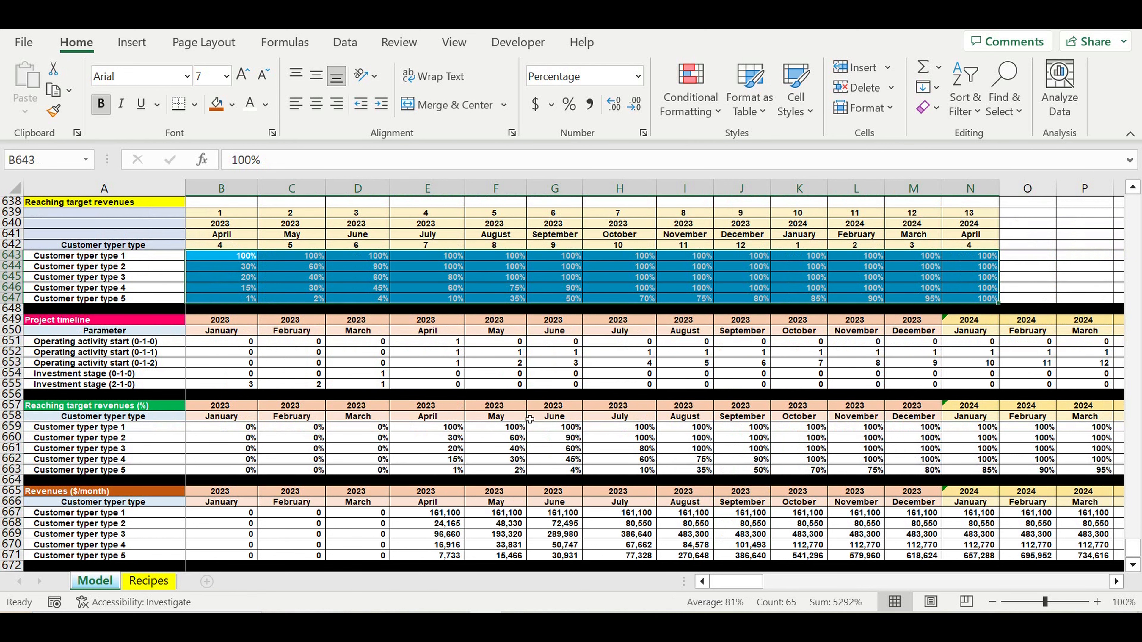
Step: Fill the customer type rows 667 to 671 of the Revenues ($/month) section with bright green
scroll(529, 419, "down", 2)
scroll(529, 419, "down", 3)
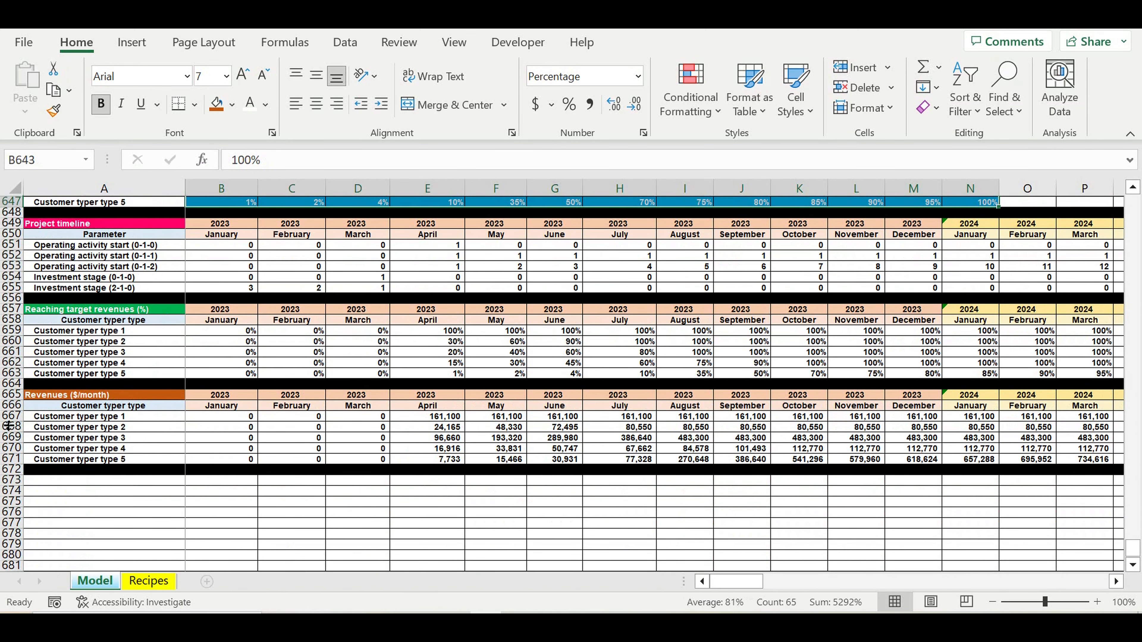
left_click_drag(12, 416, 13, 459)
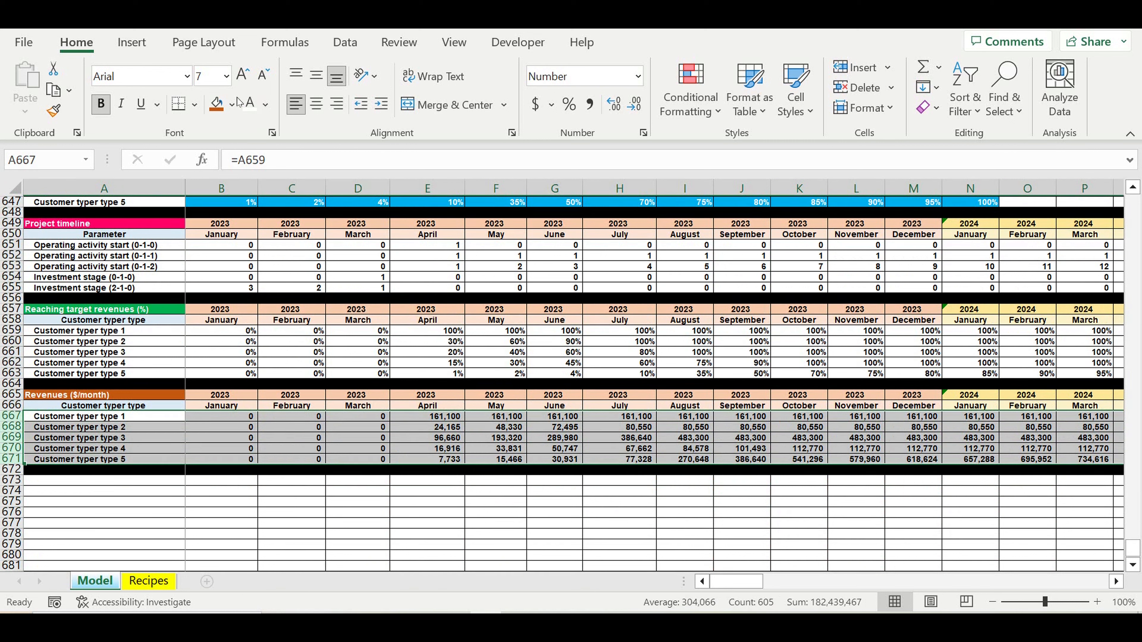
left_click(232, 104)
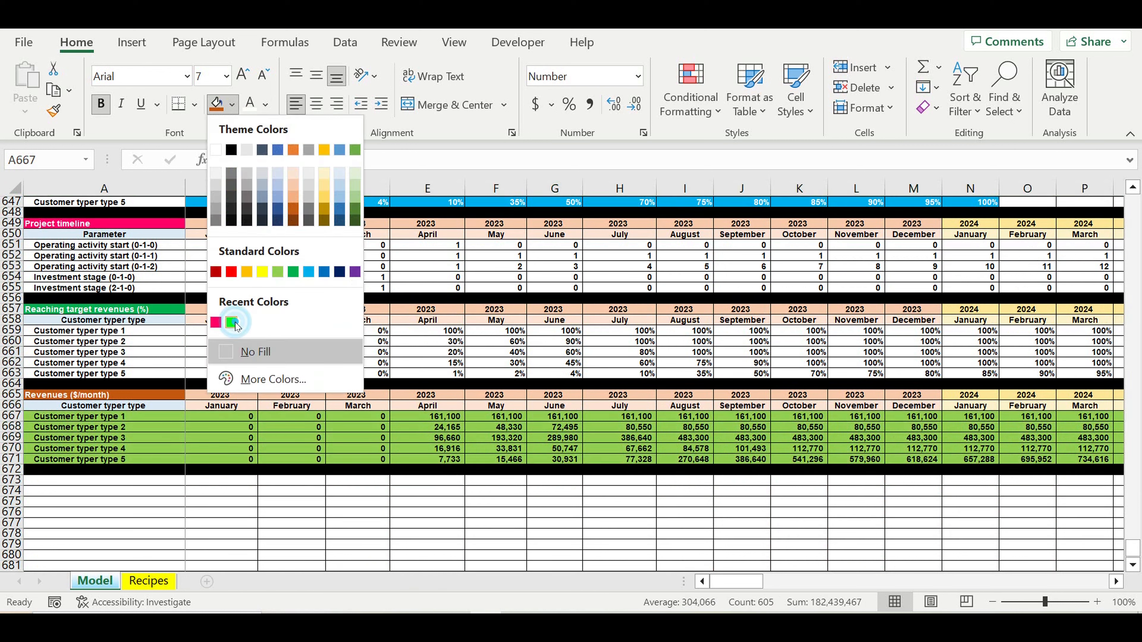
left_click(231, 322)
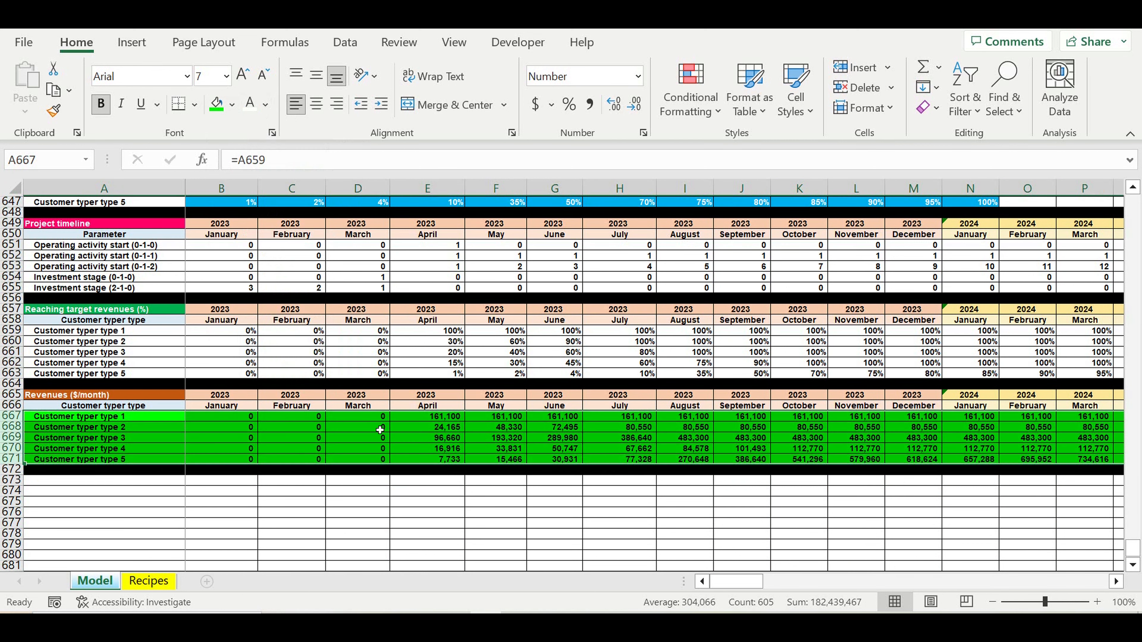
left_click(485, 482)
Step: Copy the whole Revenues ($/month) section with its black separator row and paste it starting at A673
left_click_drag(13, 395, 16, 476)
key("ctrl+c")
left_click(90, 480)
key("ctrl+v")
Step: Change the copied section's heading in A673 to "Direct costs ($/month)"
left_click(103, 481)
left_click_drag(285, 160, 180, 159)
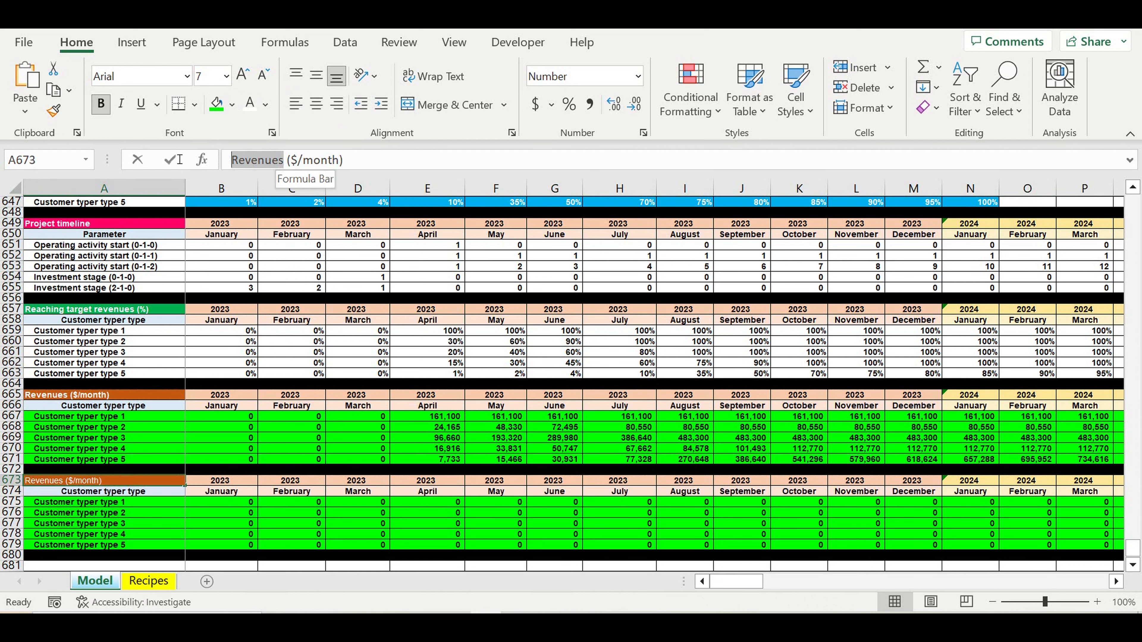
type("Direct costs")
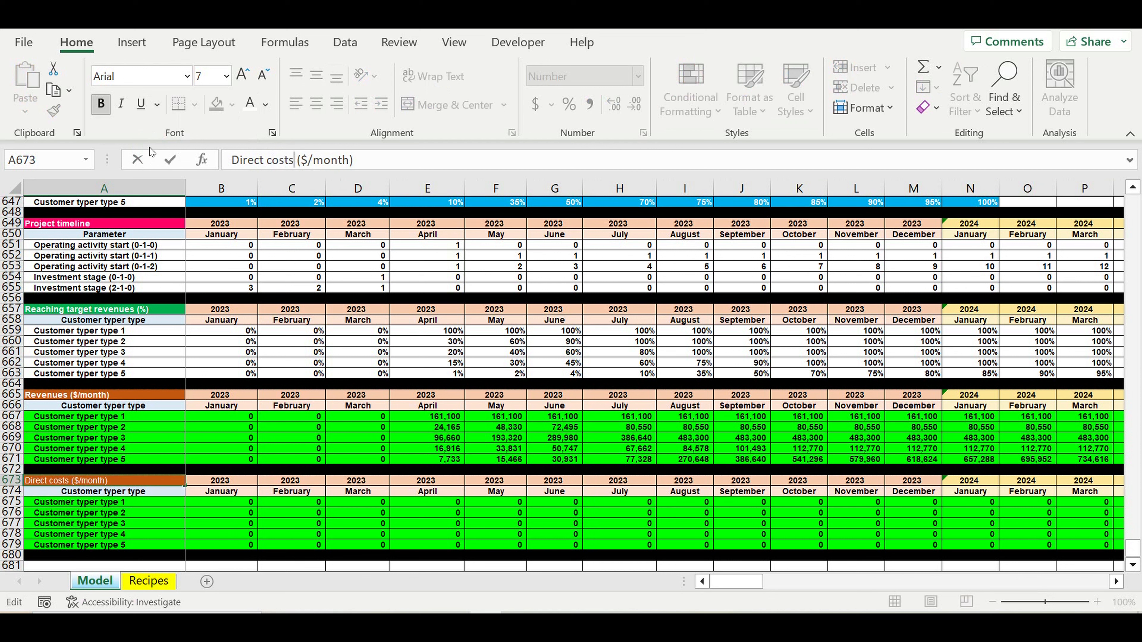
key("Return")
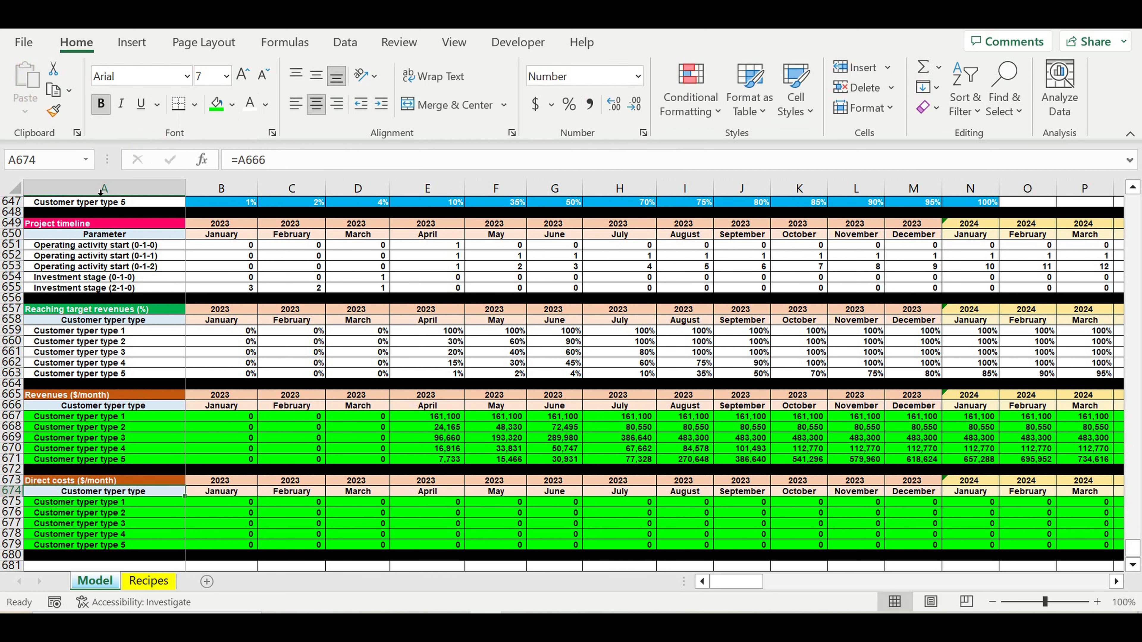
Step: Change the second reference in B675's formula to B659, the January target percentage of customer type 1
left_click(241, 504)
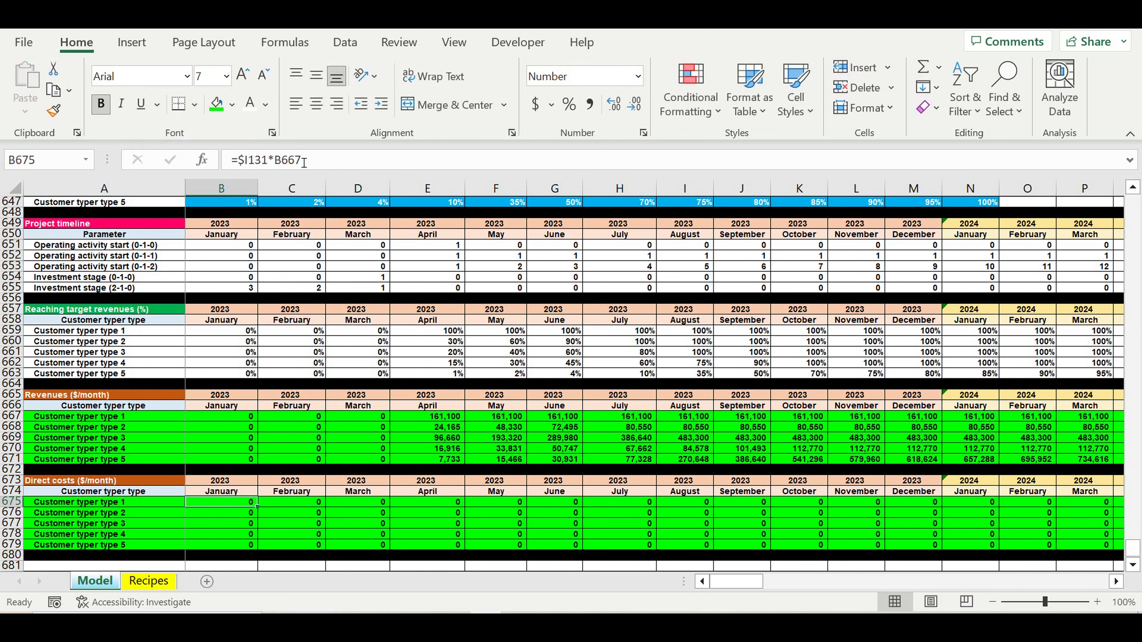
left_click(313, 166)
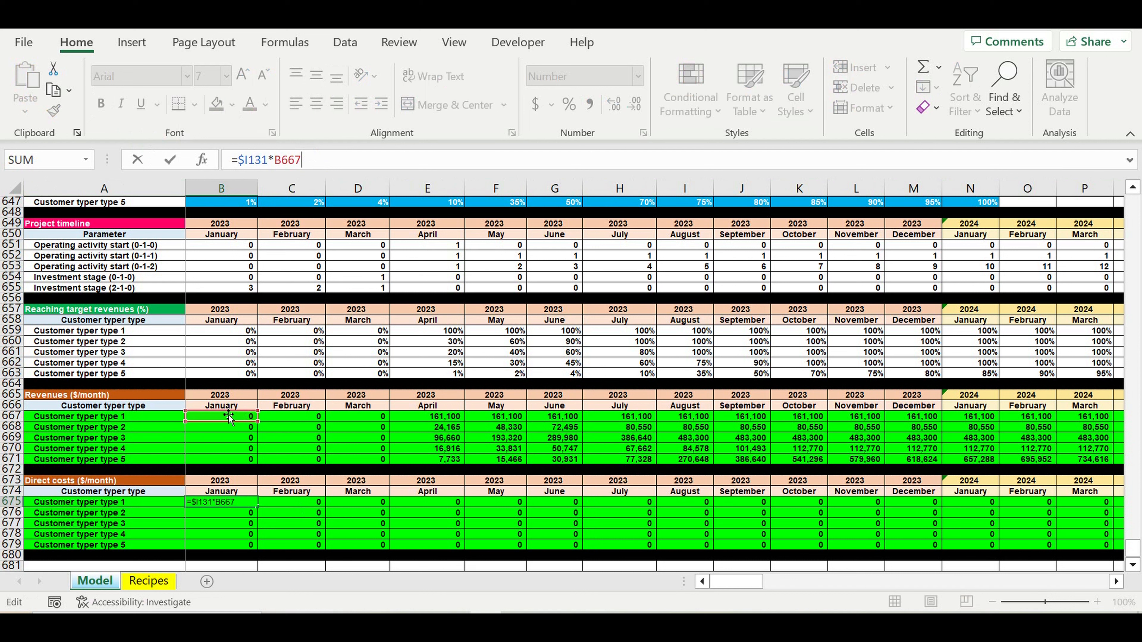
left_click_drag(228, 418, 227, 376)
left_click(233, 329)
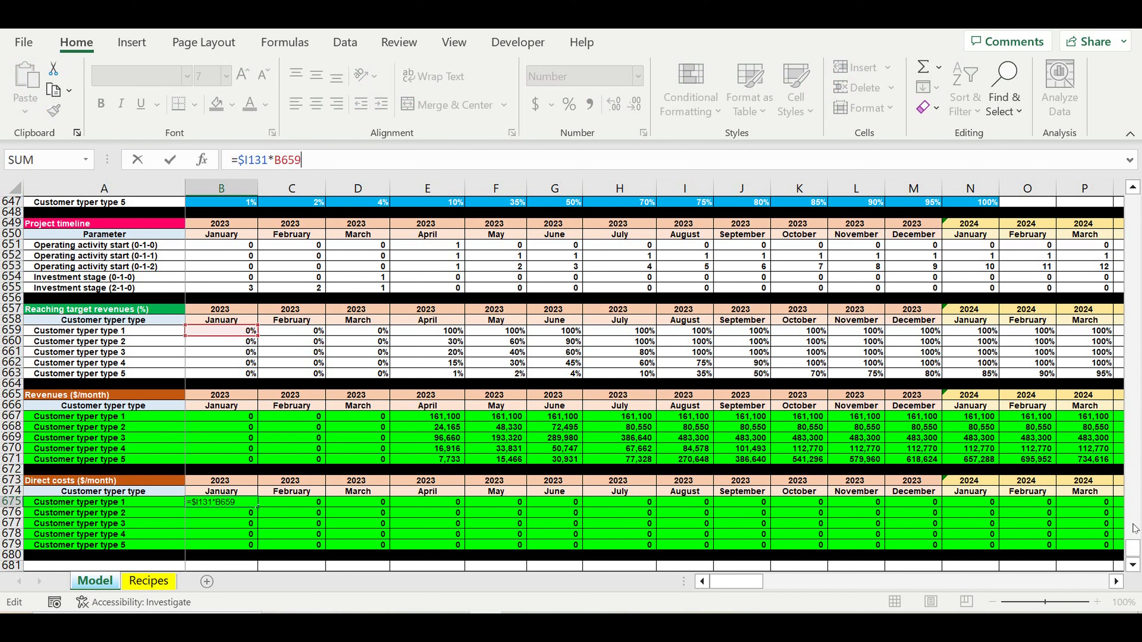
left_click_drag(1133, 548, 1133, 268)
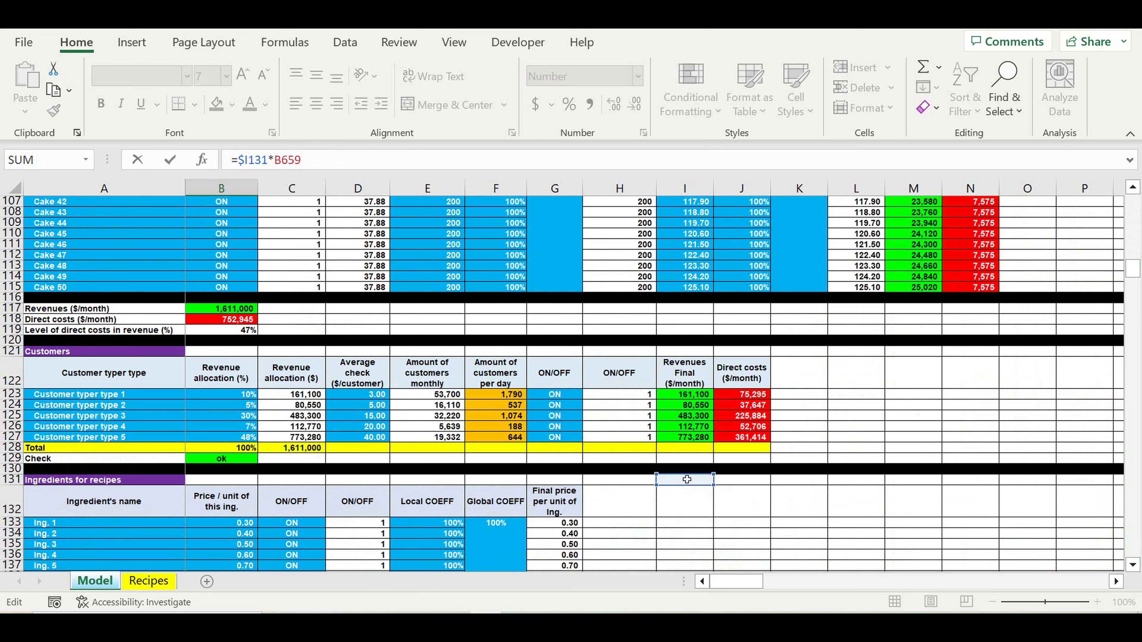
left_click_drag(688, 480, 748, 400)
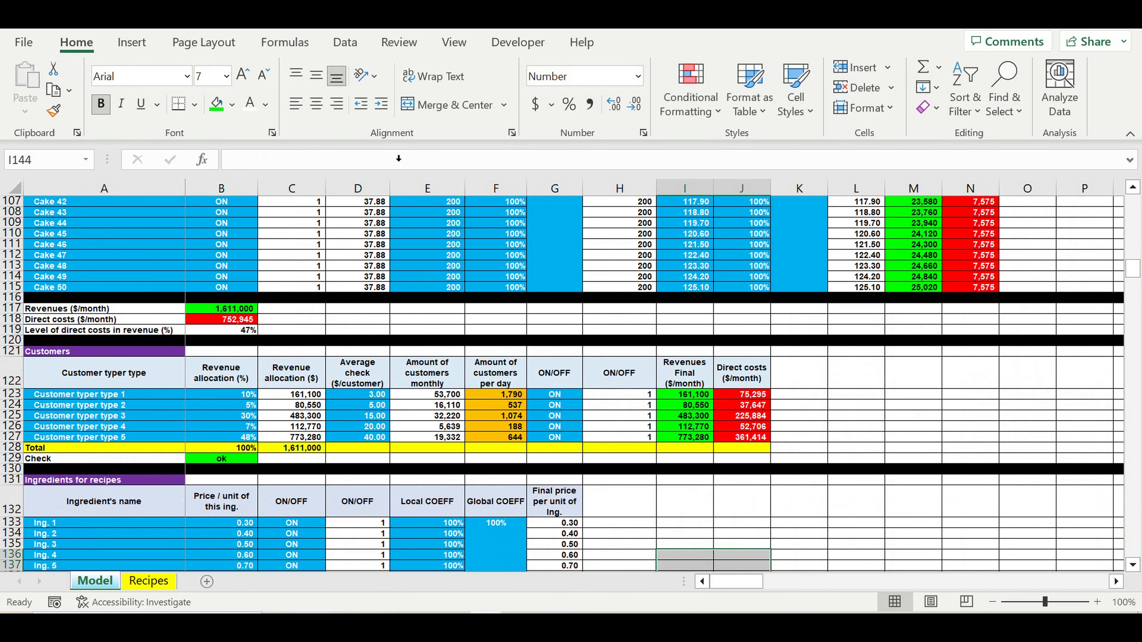
left_click_drag(1131, 268, 1130, 549)
Step: Point the first reference of B675's formula to customer type 1's direct costs in J123, giving =$J123*B659
left_click(232, 515)
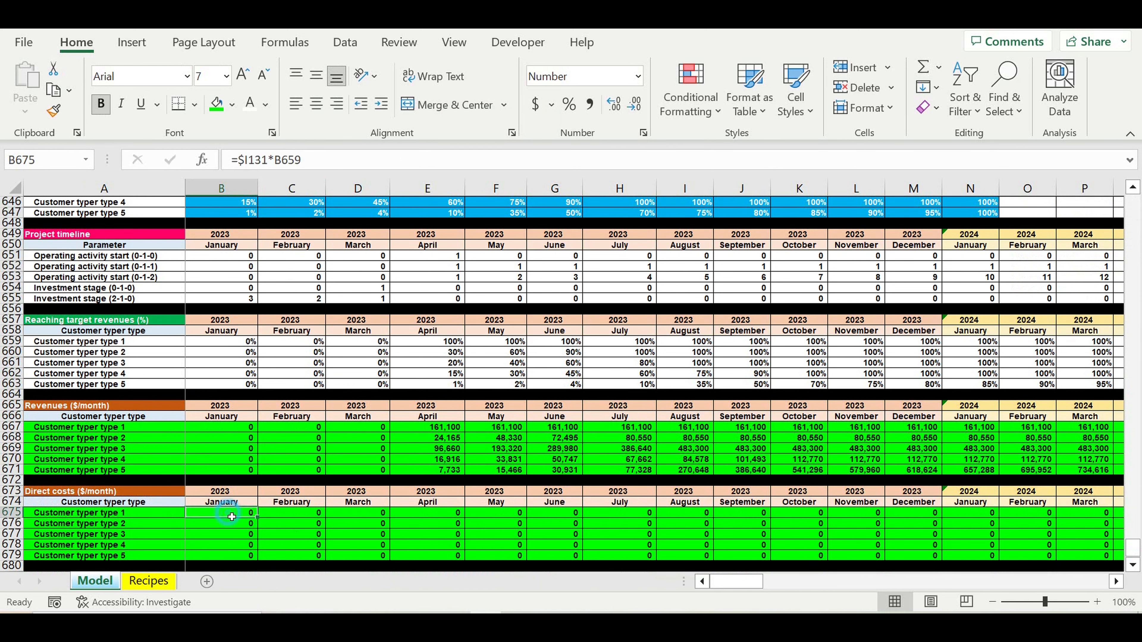
left_click(371, 169)
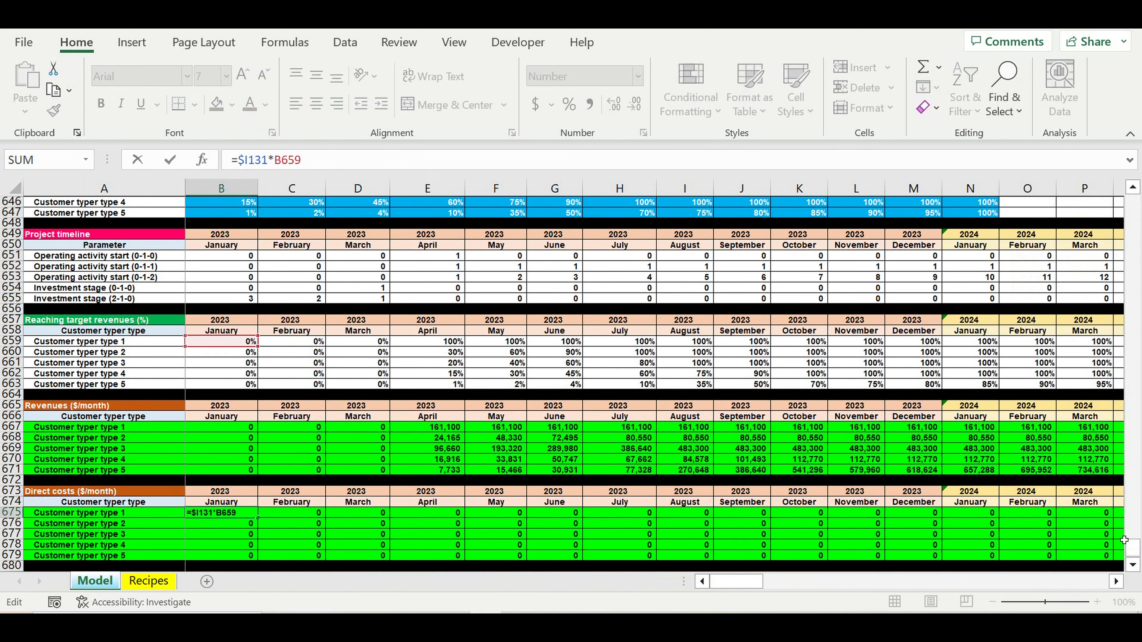
left_click_drag(1133, 549, 1025, 173)
scroll(809, 404, "down", 20)
left_click_drag(697, 516, 754, 432)
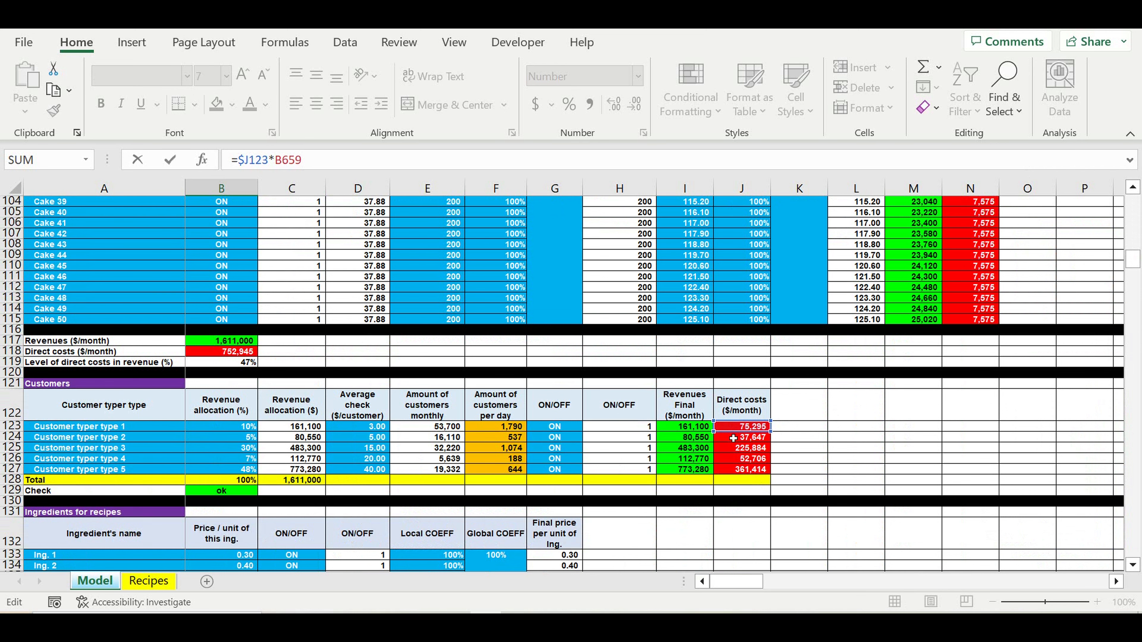
key("Return")
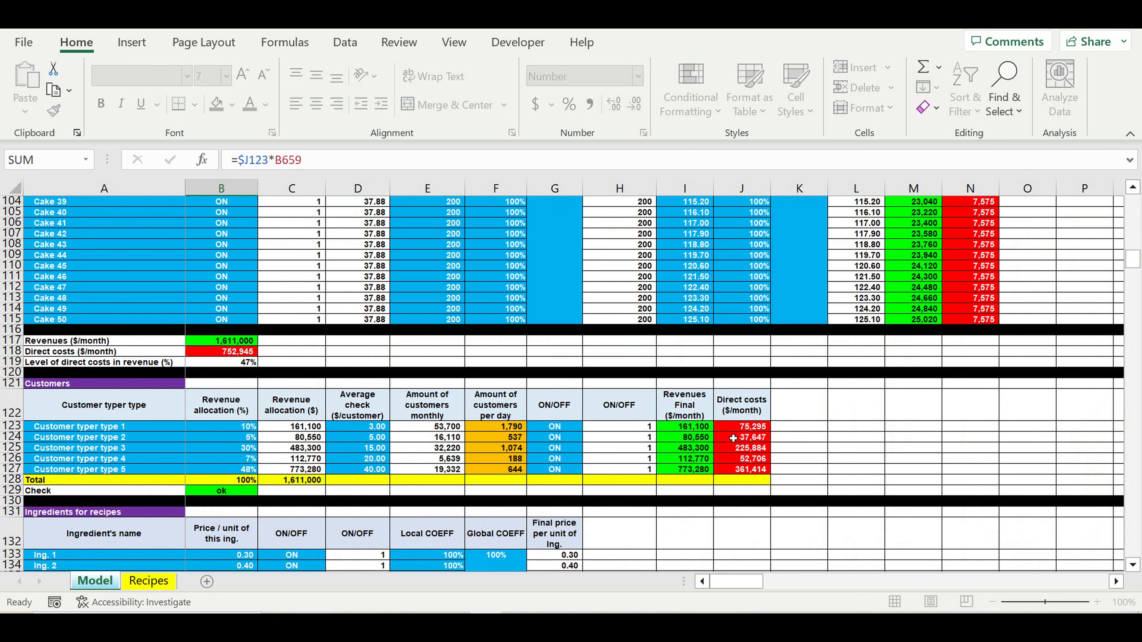
Step: Fill the B675 direct cost formula down to customer type 5 in row 679 and across to December 2032 in column DQ
scroll(366, 482, "down", 5)
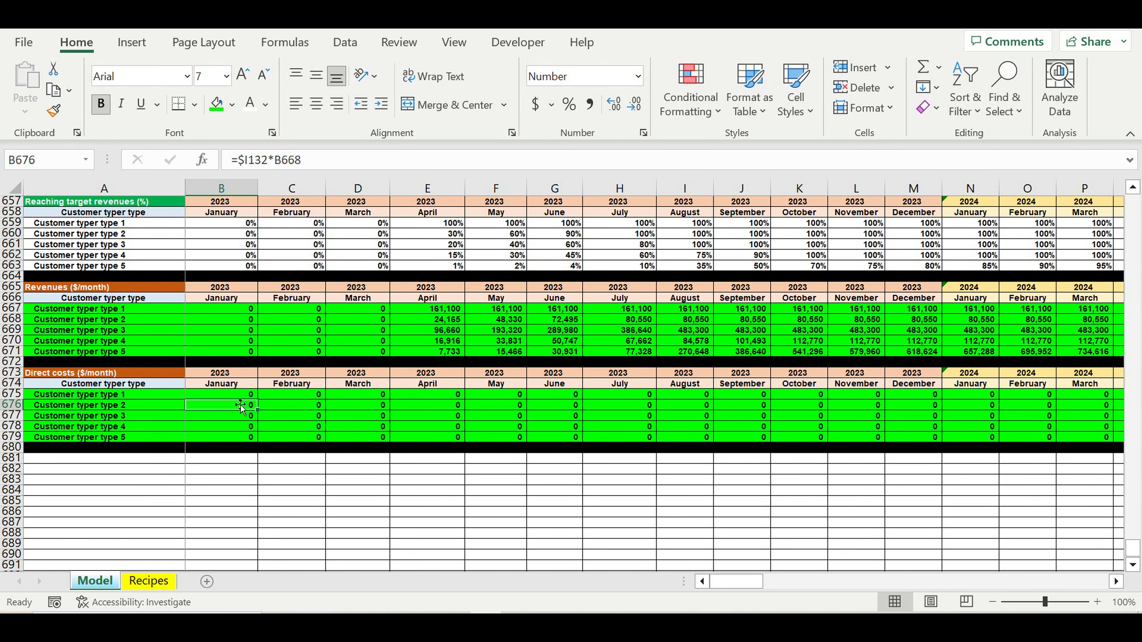
left_click(239, 394)
left_click_drag(257, 399, 255, 438)
left_click_drag(257, 441, 1027, 395)
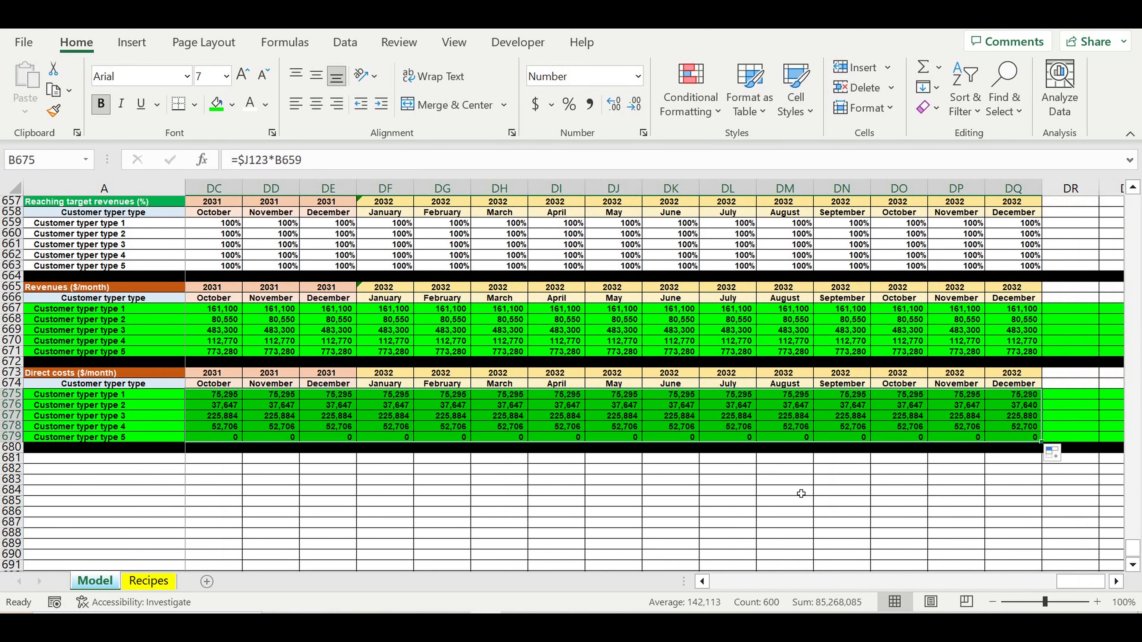
left_click(791, 502)
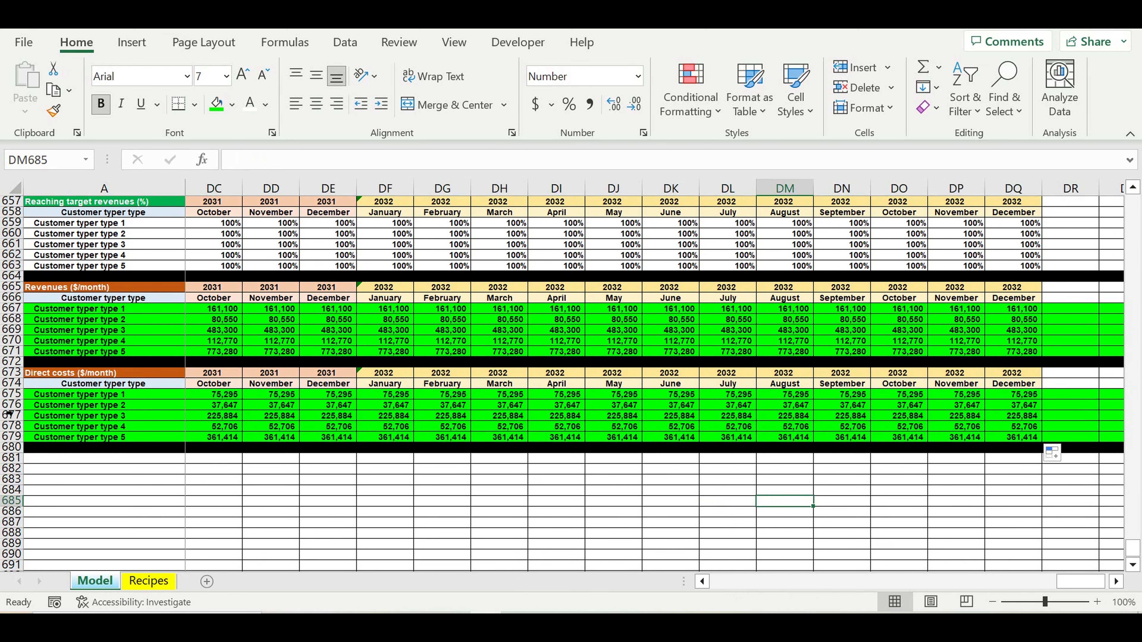
Step: Format the Direct costs ($/month) rows 675 to 679 with a red fill and white text
left_click_drag(12, 395, 15, 436)
left_click(250, 104)
left_click(232, 104)
left_click(233, 275)
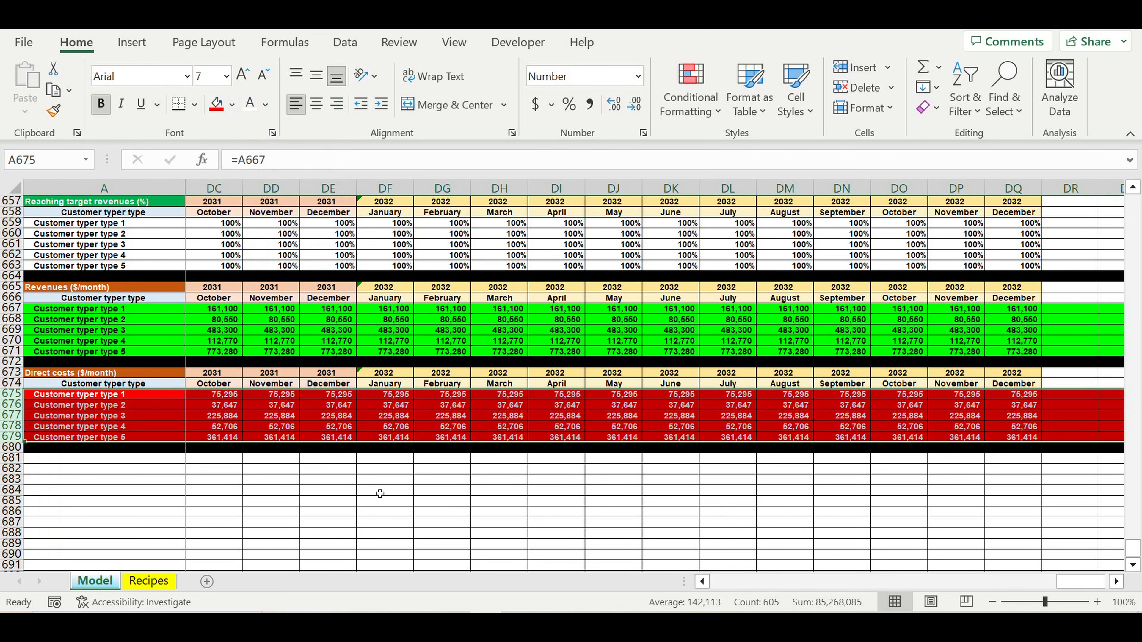
left_click(377, 490)
left_click(620, 484)
left_click_drag(1079, 581, 562, 593)
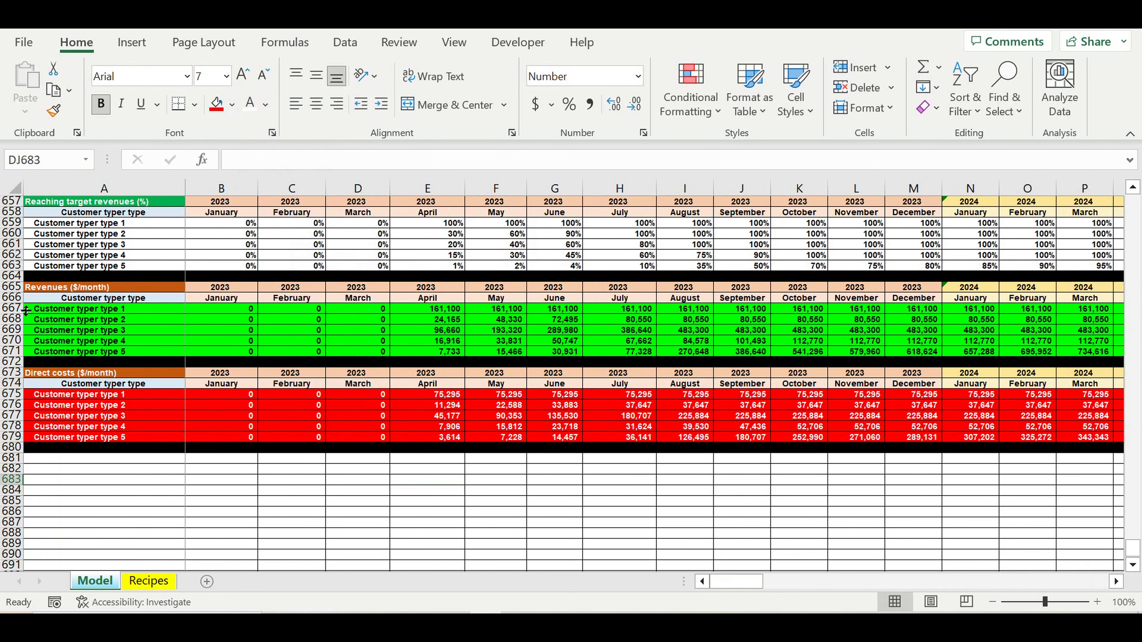
left_click(15, 309)
left_click_drag(15, 311, 15, 351)
left_click(180, 534)
Step: Set the operating activity start month in B636 to August
scroll(194, 495, "up", 2)
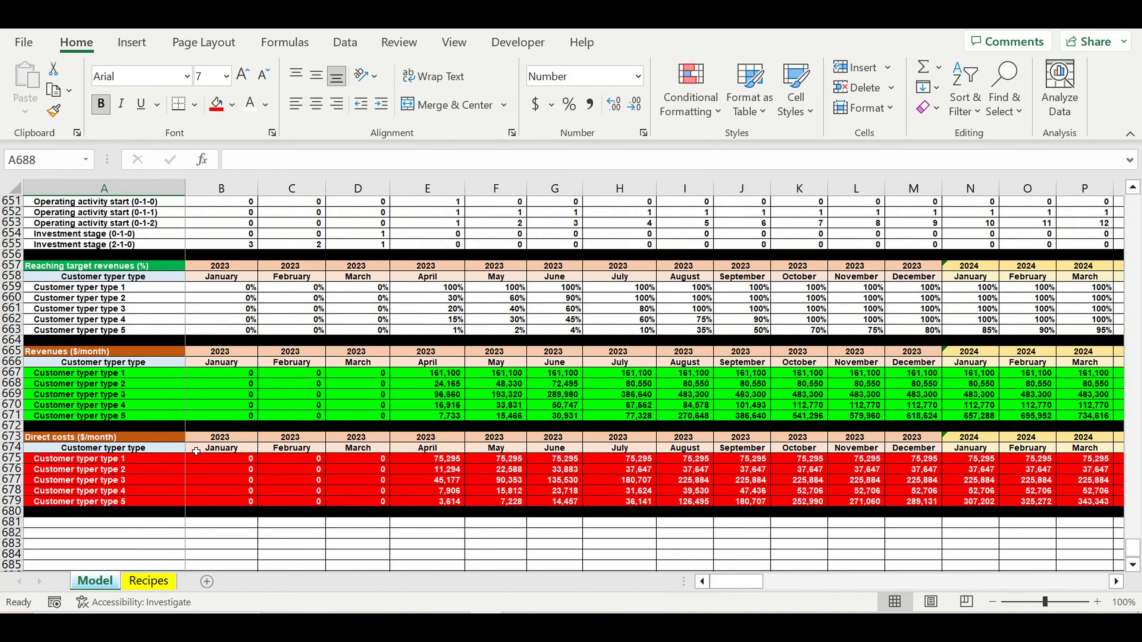
scroll(196, 451, "up", 3)
scroll(189, 319, "up", 6)
left_click(221, 330)
left_click(263, 330)
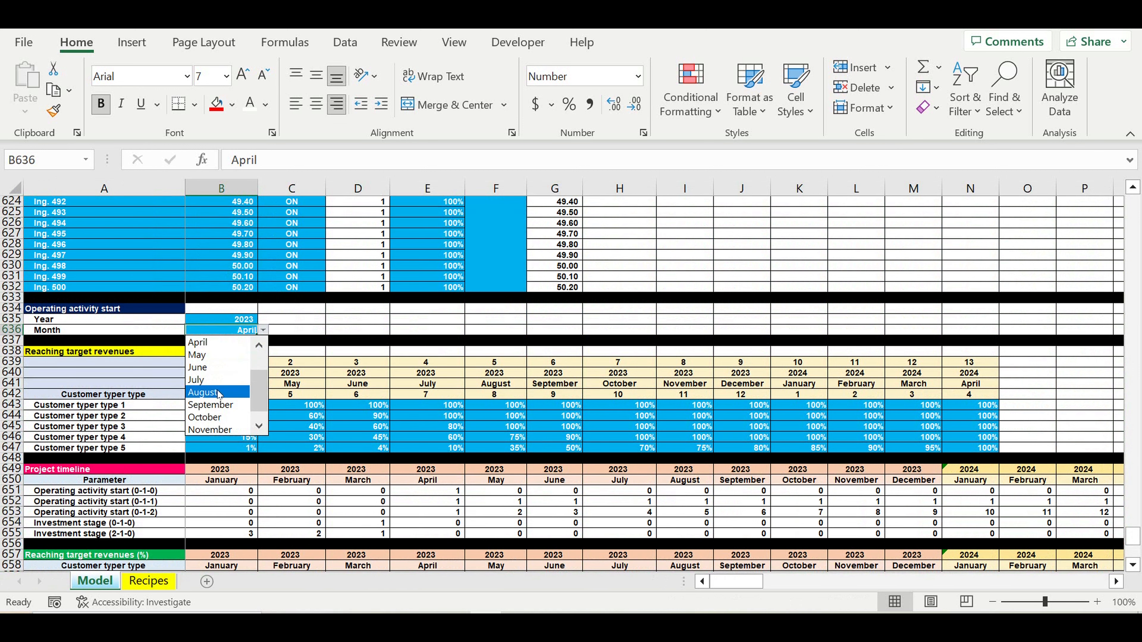
left_click(235, 392)
Step: Compare the monthly revenues and direct costs from August 2023 onward with the target percentages in B643:N647
scroll(357, 387, "down", 8)
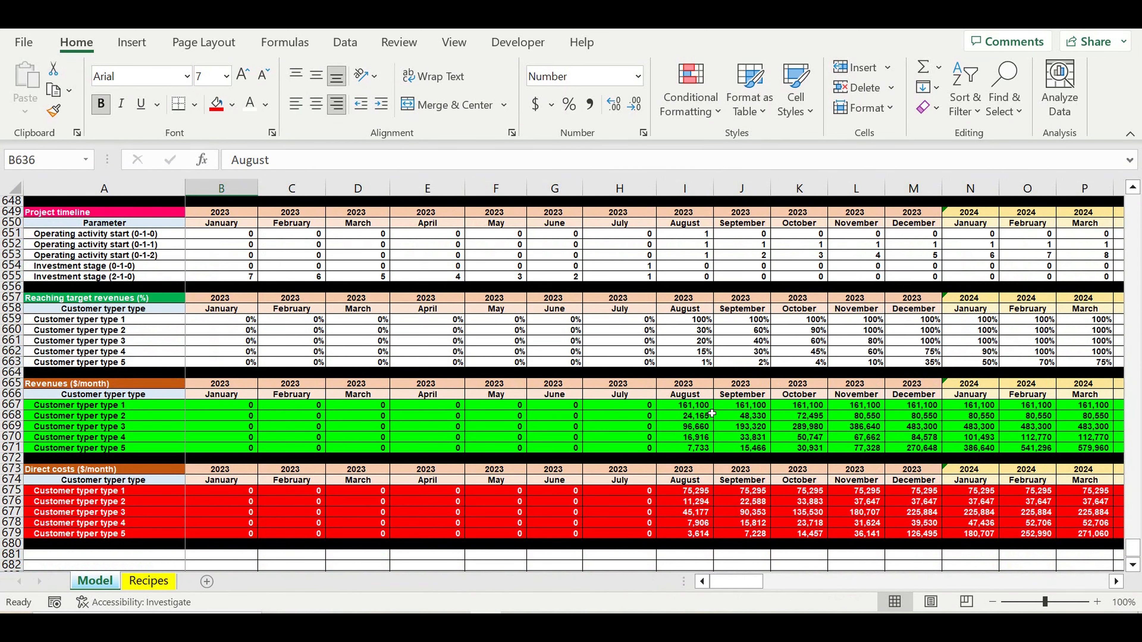
left_click_drag(685, 491, 684, 533)
scroll(311, 333, "up", 8)
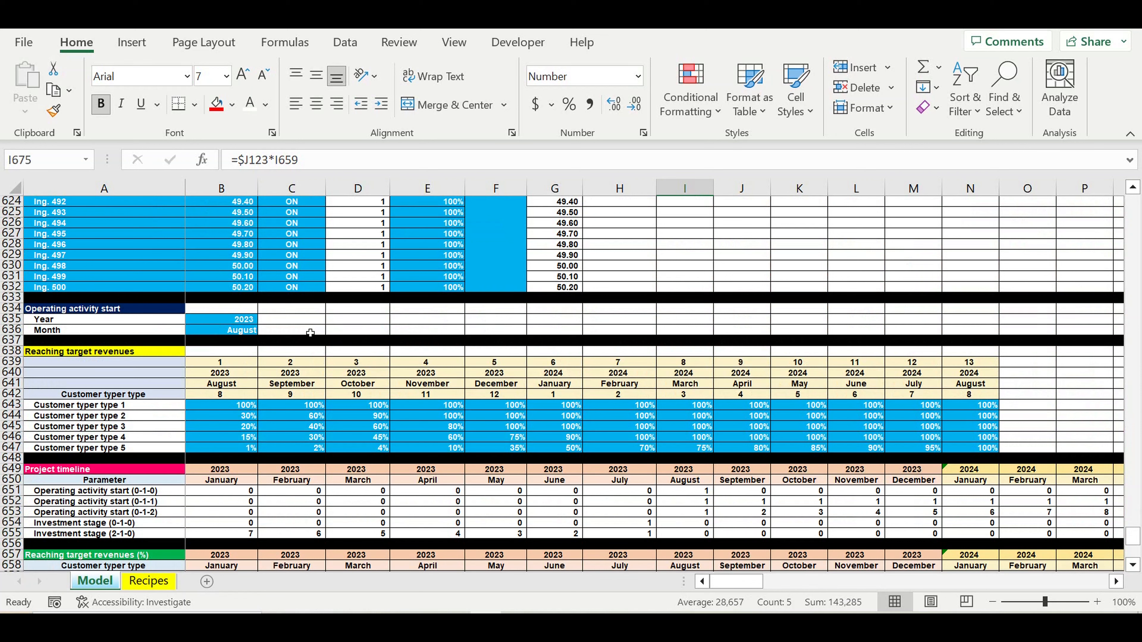
scroll(342, 352, "down", 3)
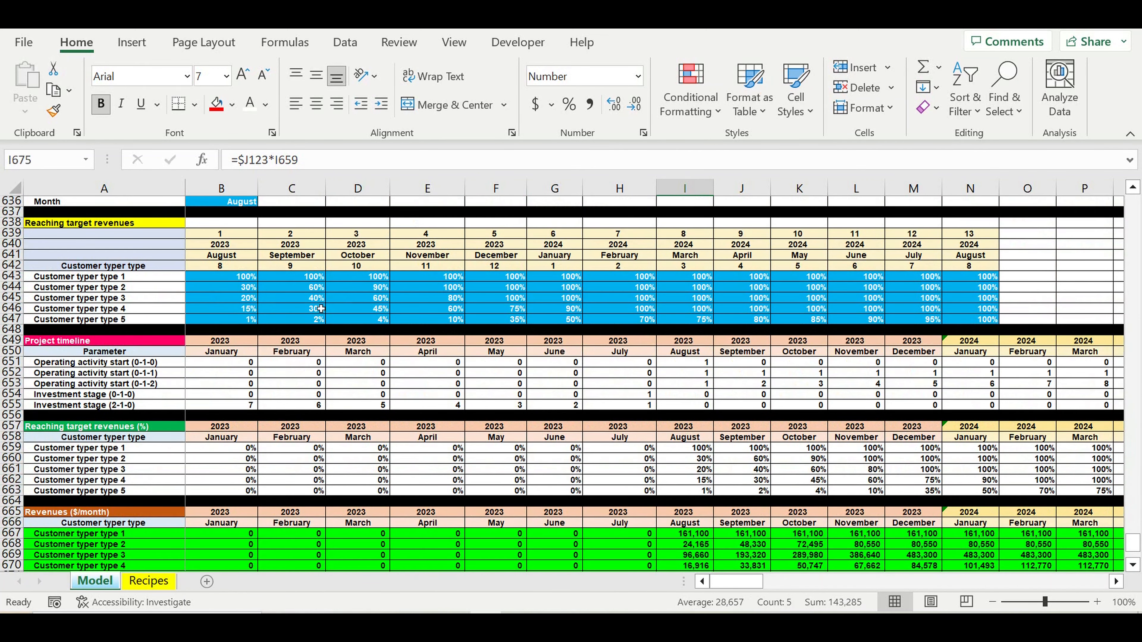
left_click(237, 276)
left_click_drag(298, 294, 971, 320)
scroll(930, 352, "down", 3)
scroll(929, 351, "down", 2)
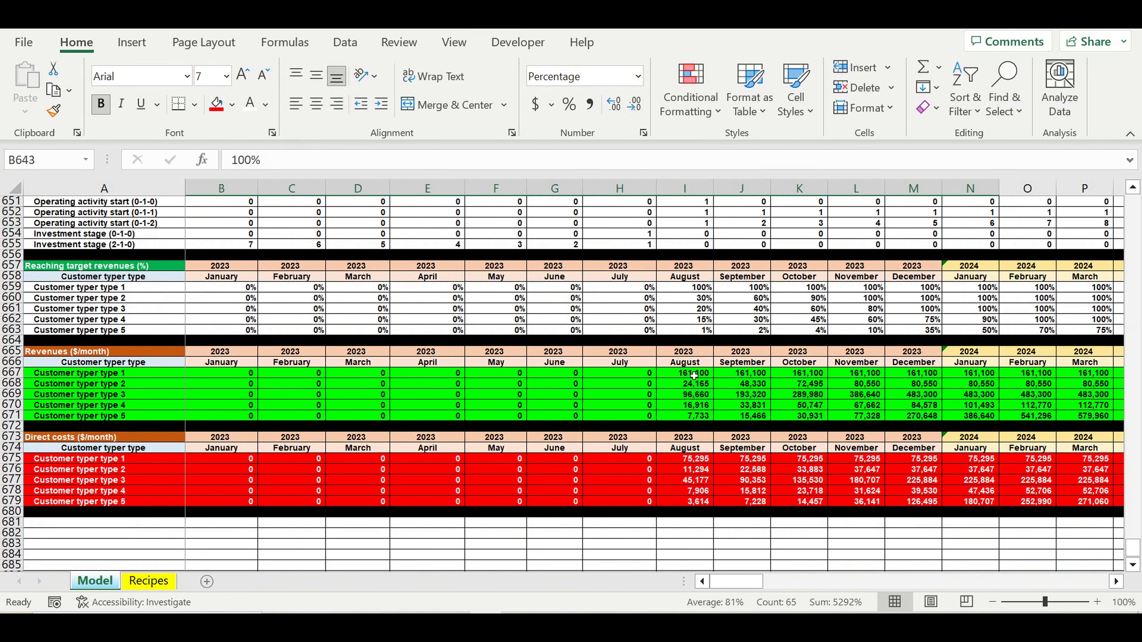
left_click_drag(692, 373, 1058, 431)
left_click(822, 469)
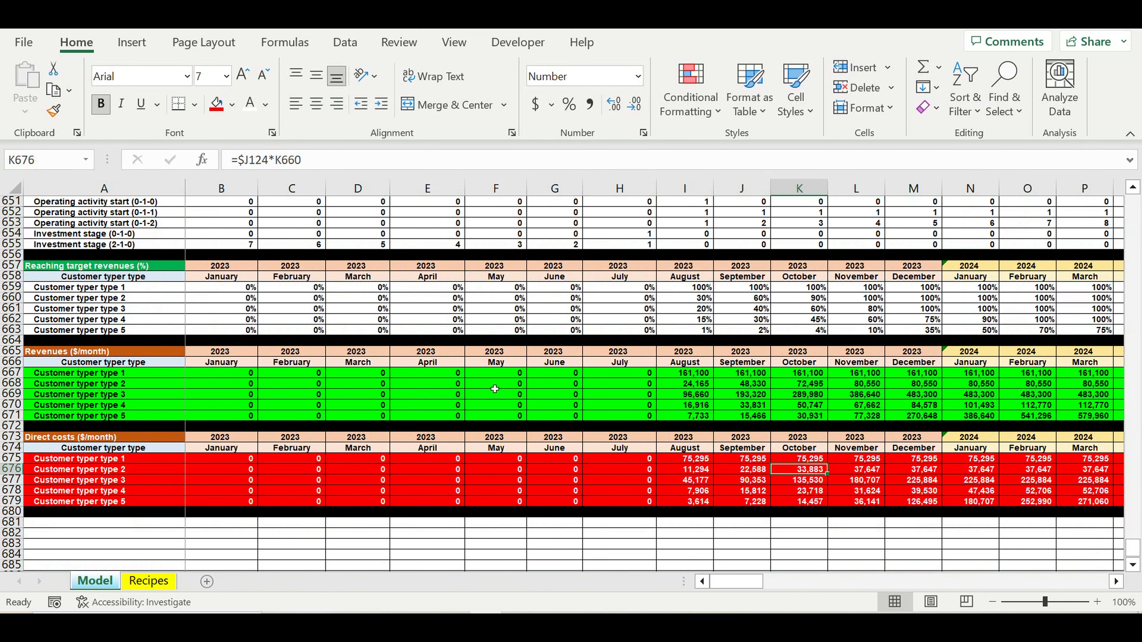
Step: Switch customer type 2 to OFF in the Customers table (G124)
scroll(910, 336, "up", 4)
scroll(910, 336, "up", 9)
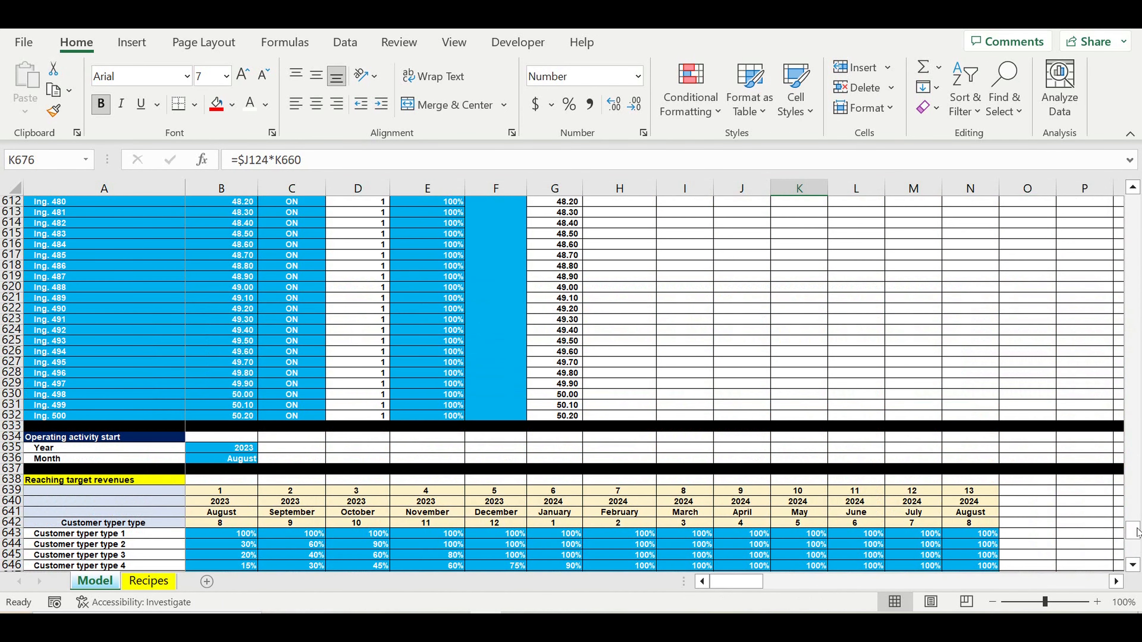
left_click_drag(1132, 530, 1132, 207)
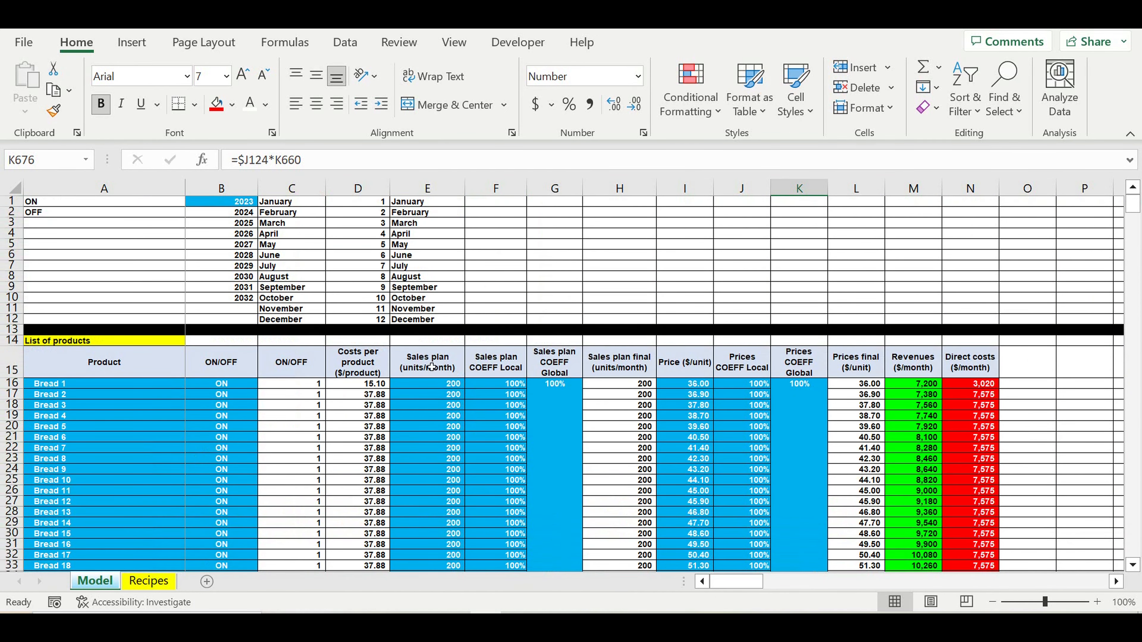
scroll(399, 330, "down", 7)
scroll(401, 331, "down", 20)
left_click(557, 372)
left_click(587, 372)
left_click(568, 399)
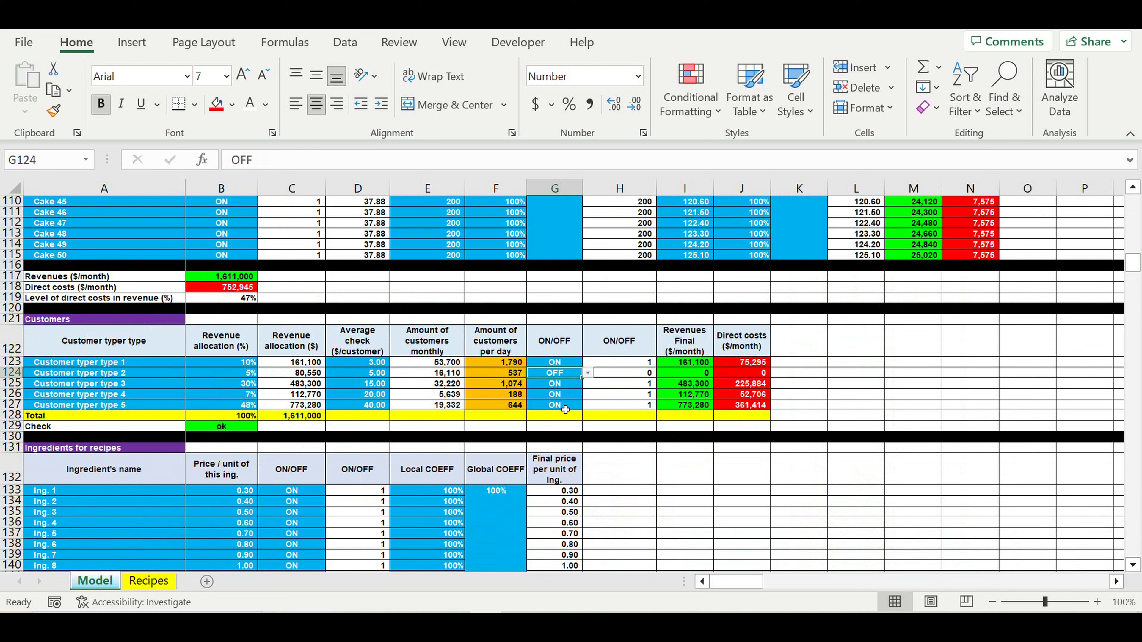
Step: Switch customer type 5 to OFF in G127 and check the effect on the monthly revenues and direct costs
left_click(564, 408)
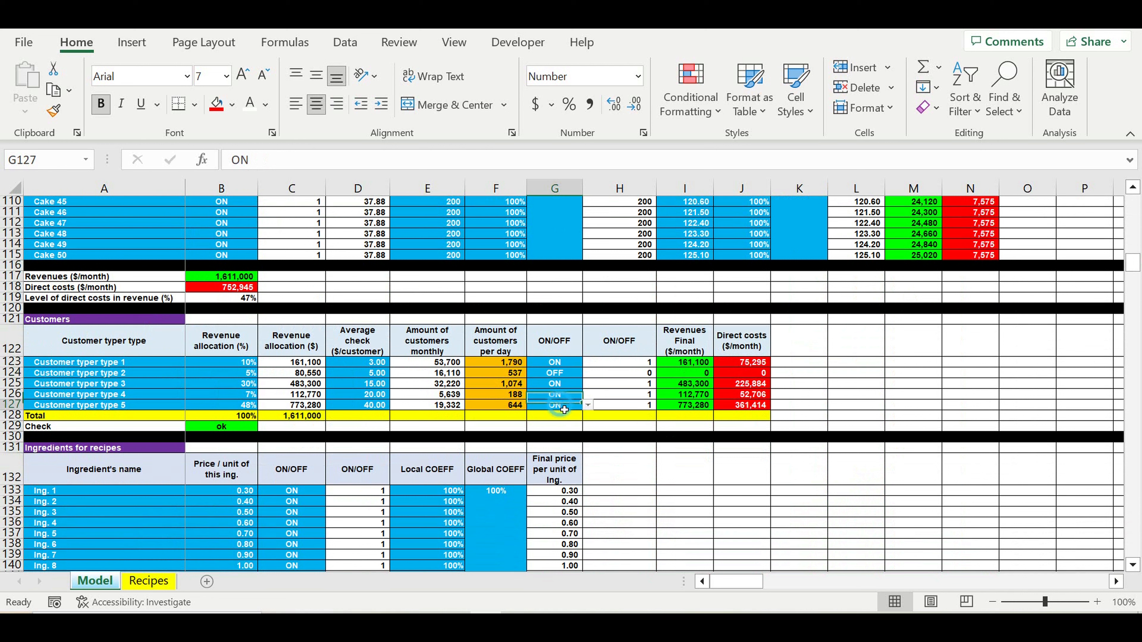
left_click(587, 407)
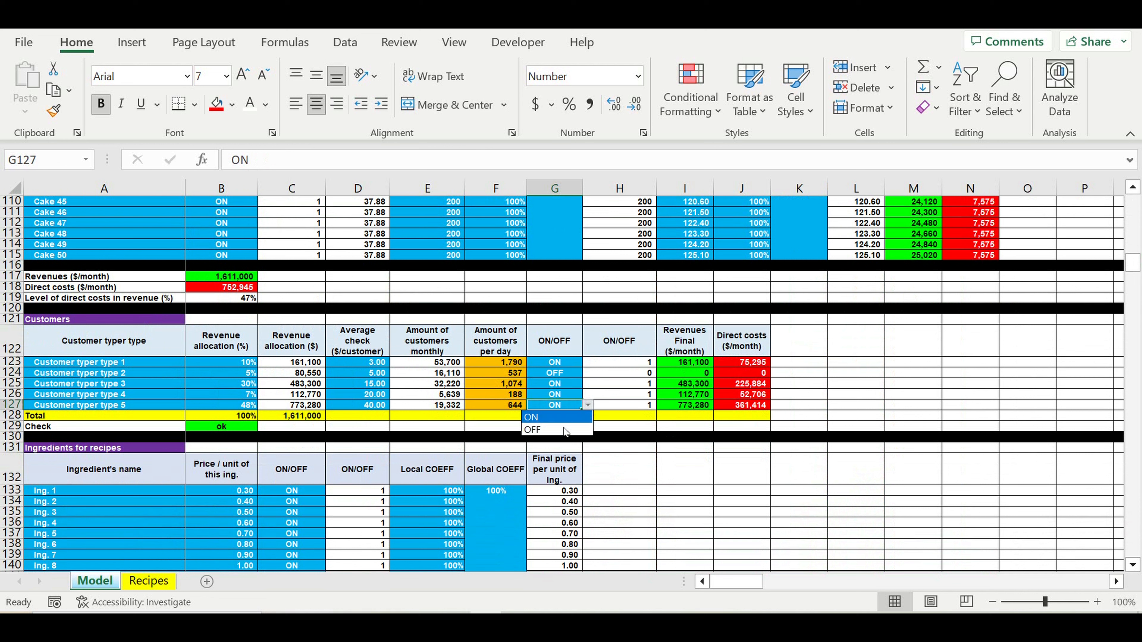
left_click(566, 432)
left_click(670, 467)
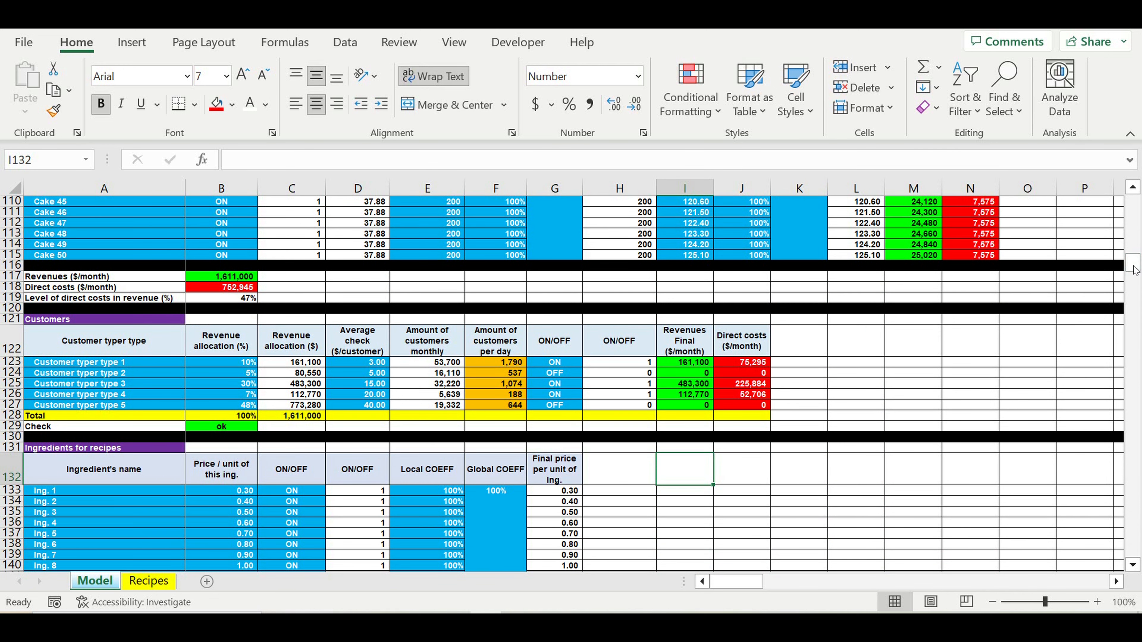
left_click_drag(1133, 263, 1134, 548)
left_click(686, 556)
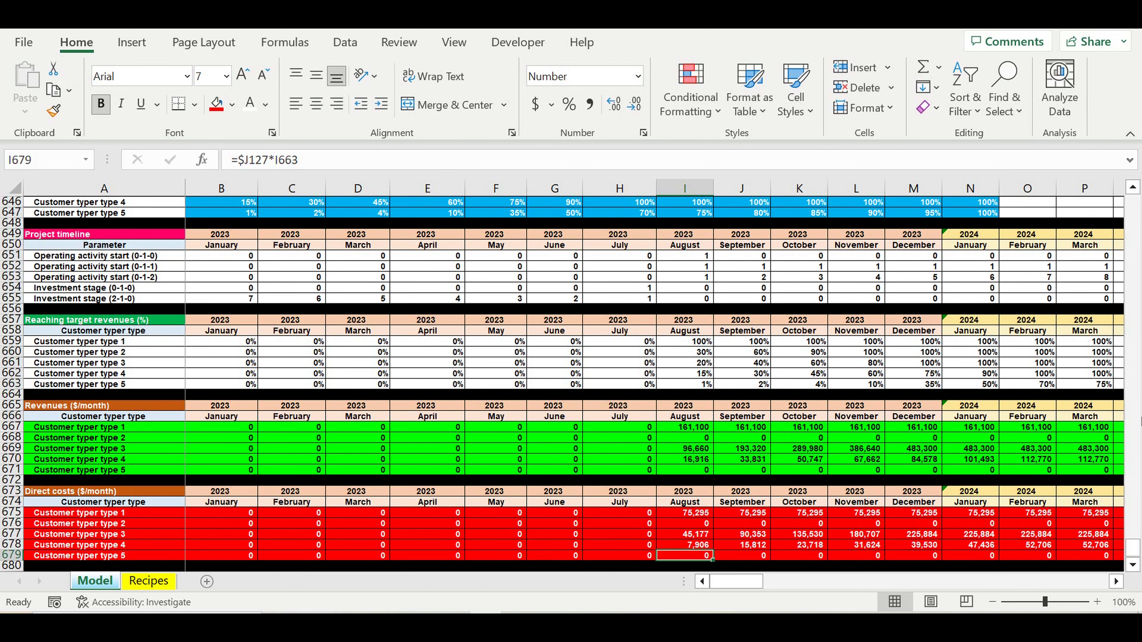
Step: Switch customer type 2 back to ON in the Customers table
left_click_drag(1133, 550, 1132, 196)
scroll(444, 499, "down", 17)
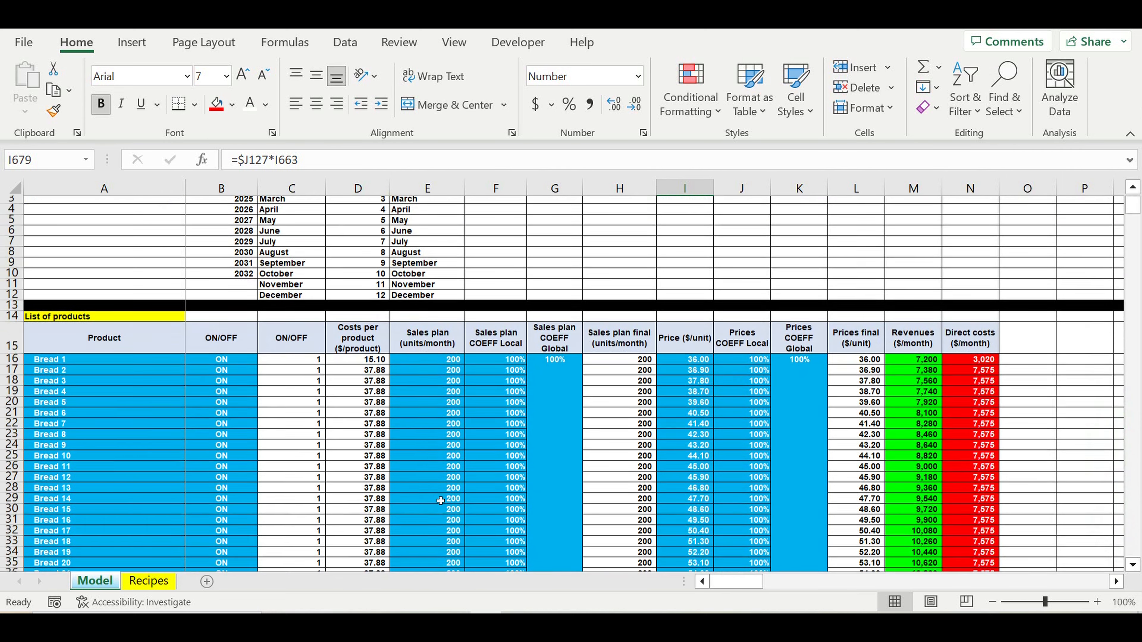
scroll(444, 499, "down", 19)
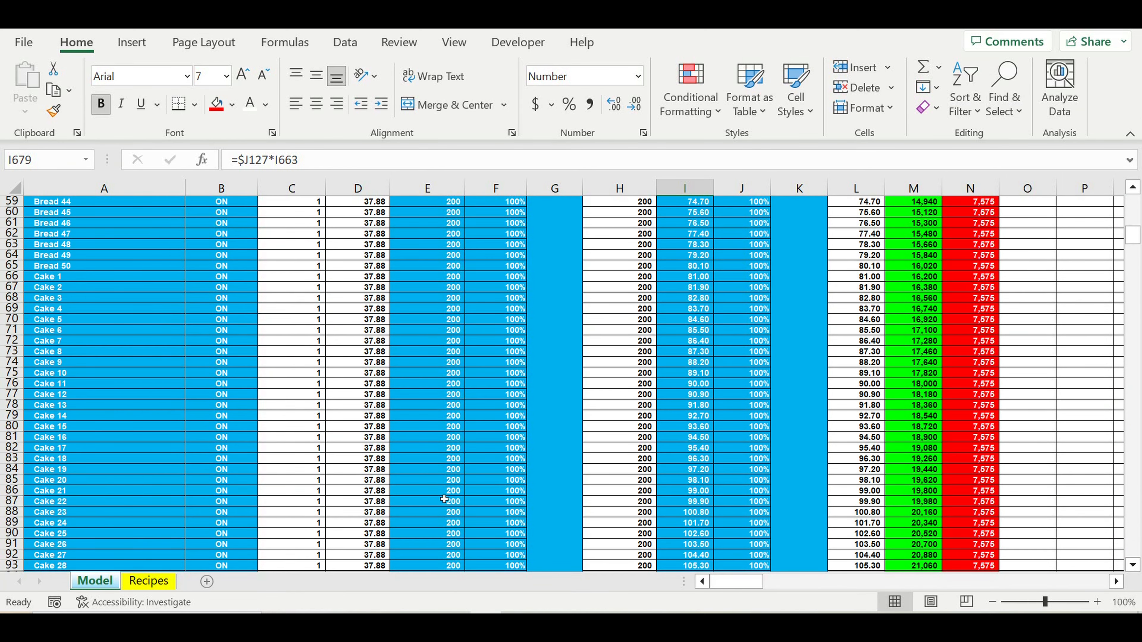
scroll(442, 489, "down", 4)
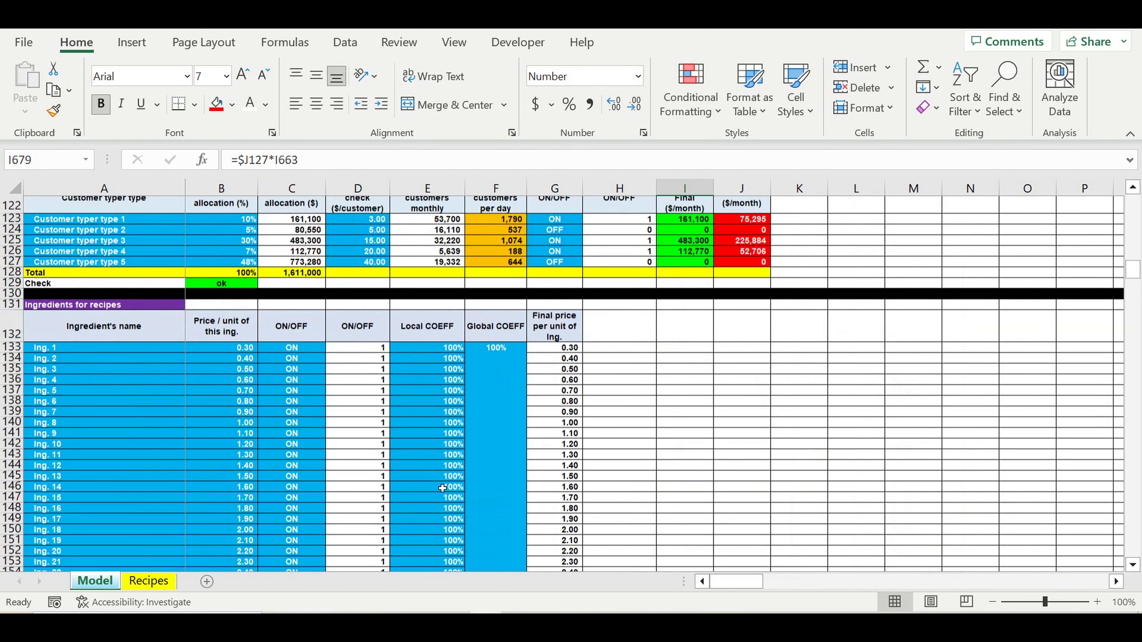
scroll(442, 488, "up", 3)
left_click(557, 309)
left_click(588, 309)
left_click(557, 321)
Step: Switch customer type 5 back to ON in the Customers table
left_click(558, 341)
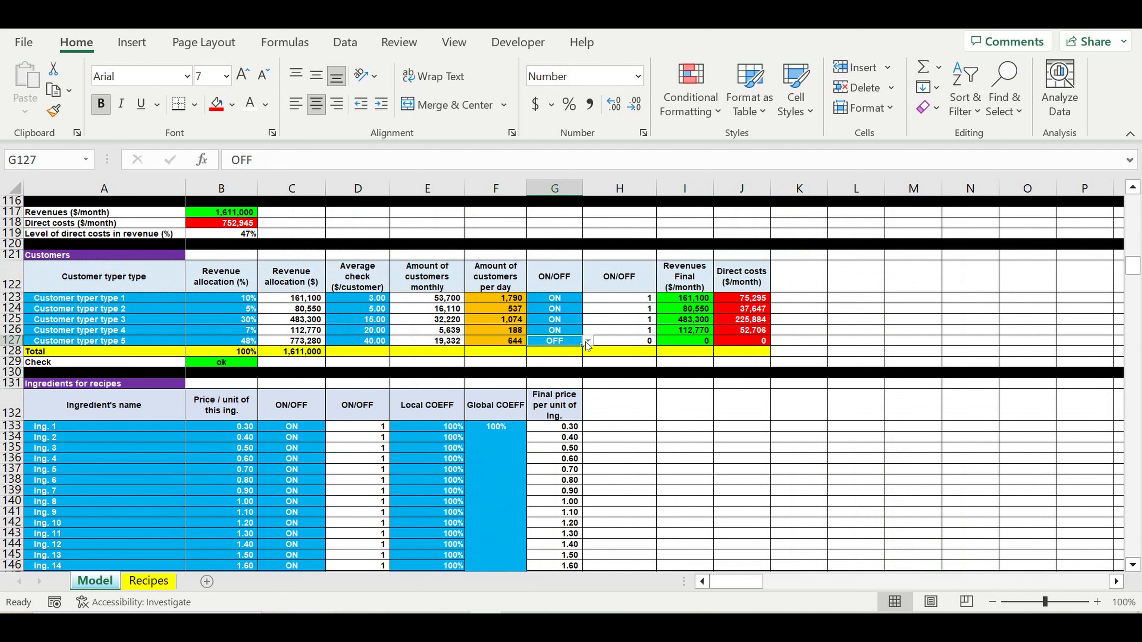
left_click(587, 341)
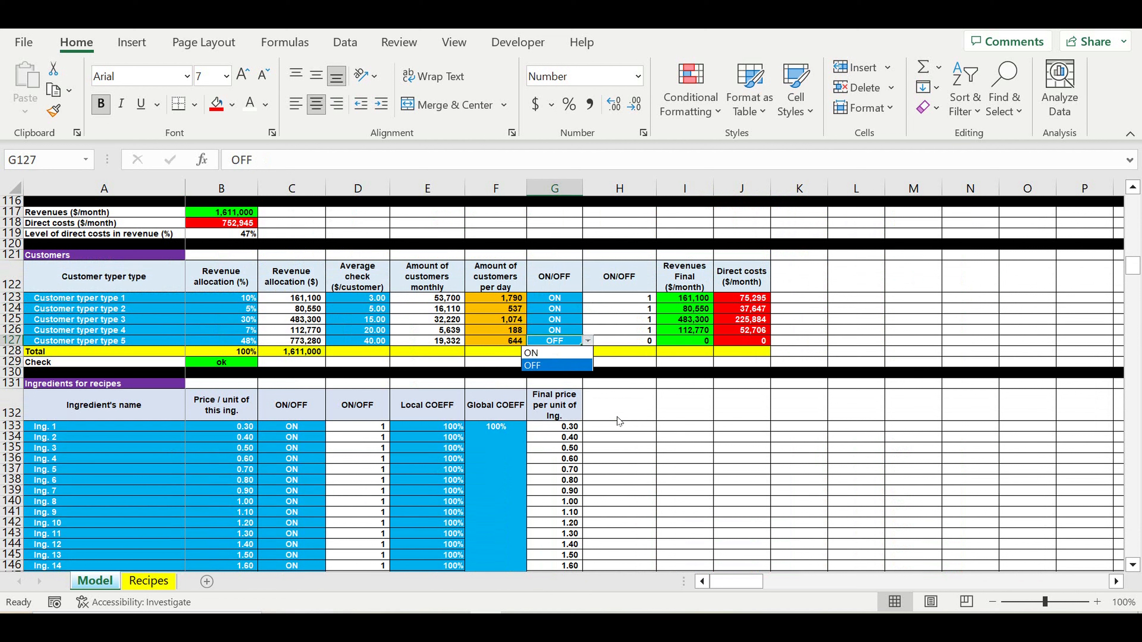
left_click(566, 353)
left_click(599, 428)
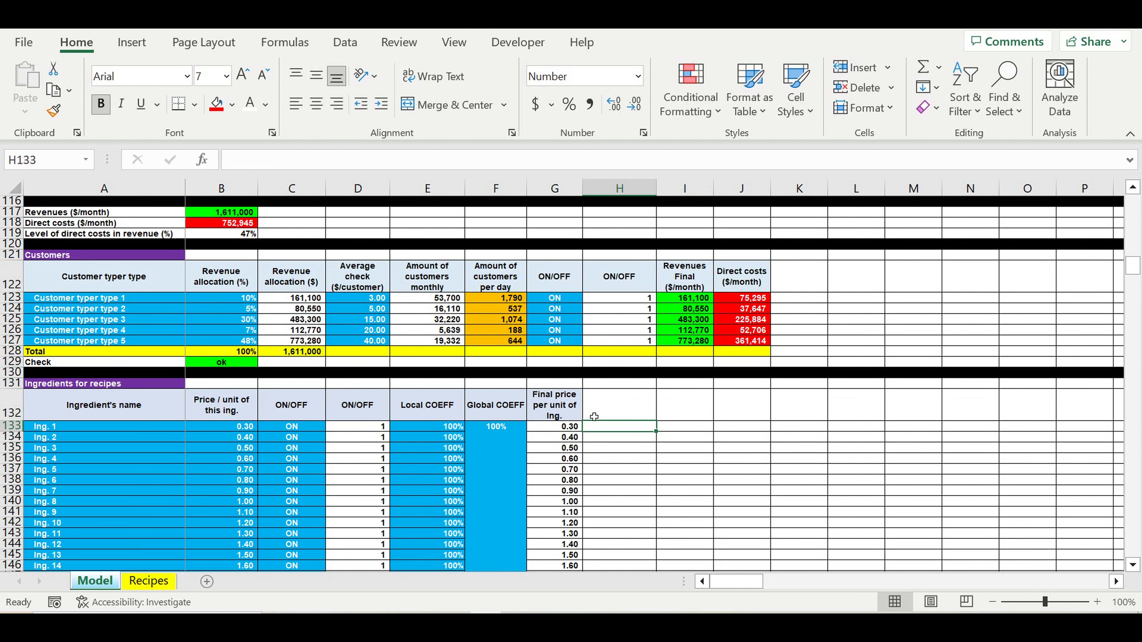
left_click(607, 373)
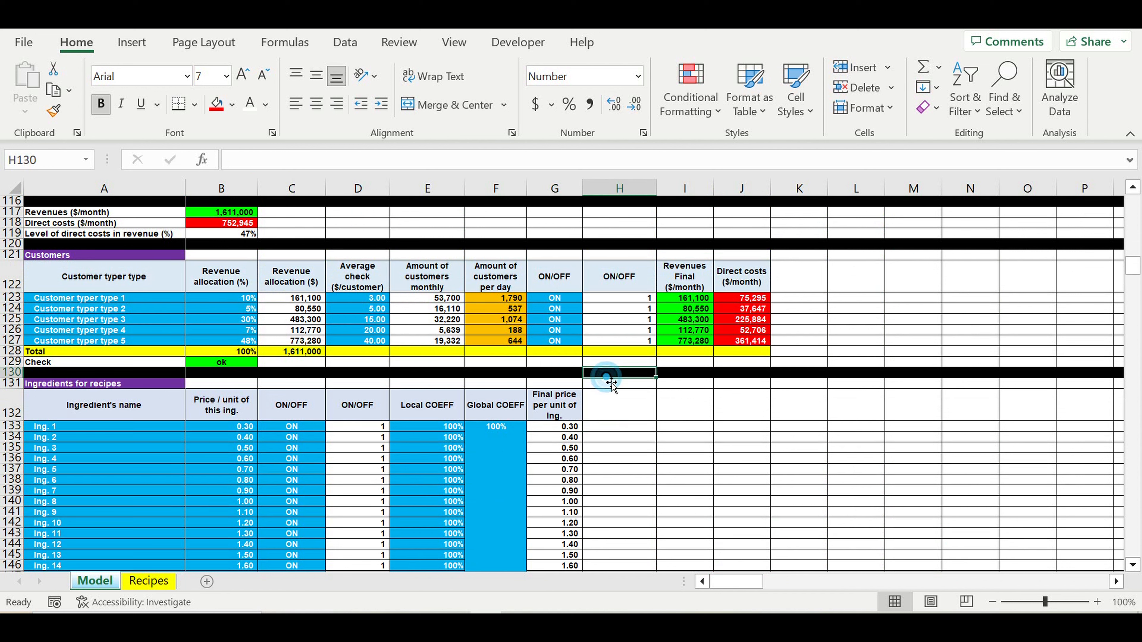
left_click(627, 365)
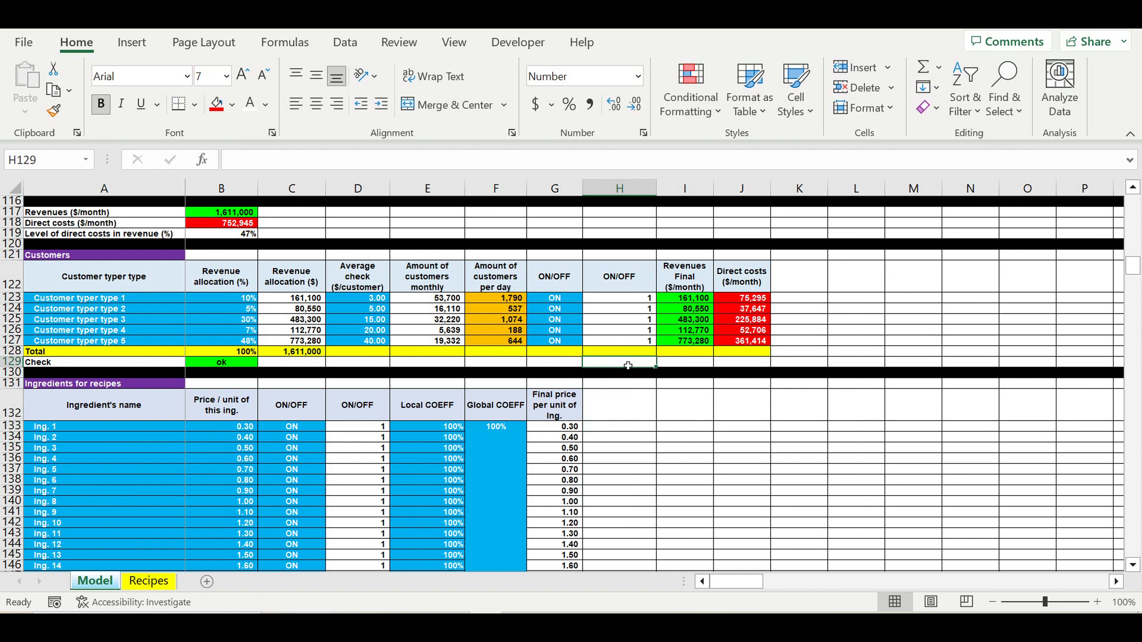